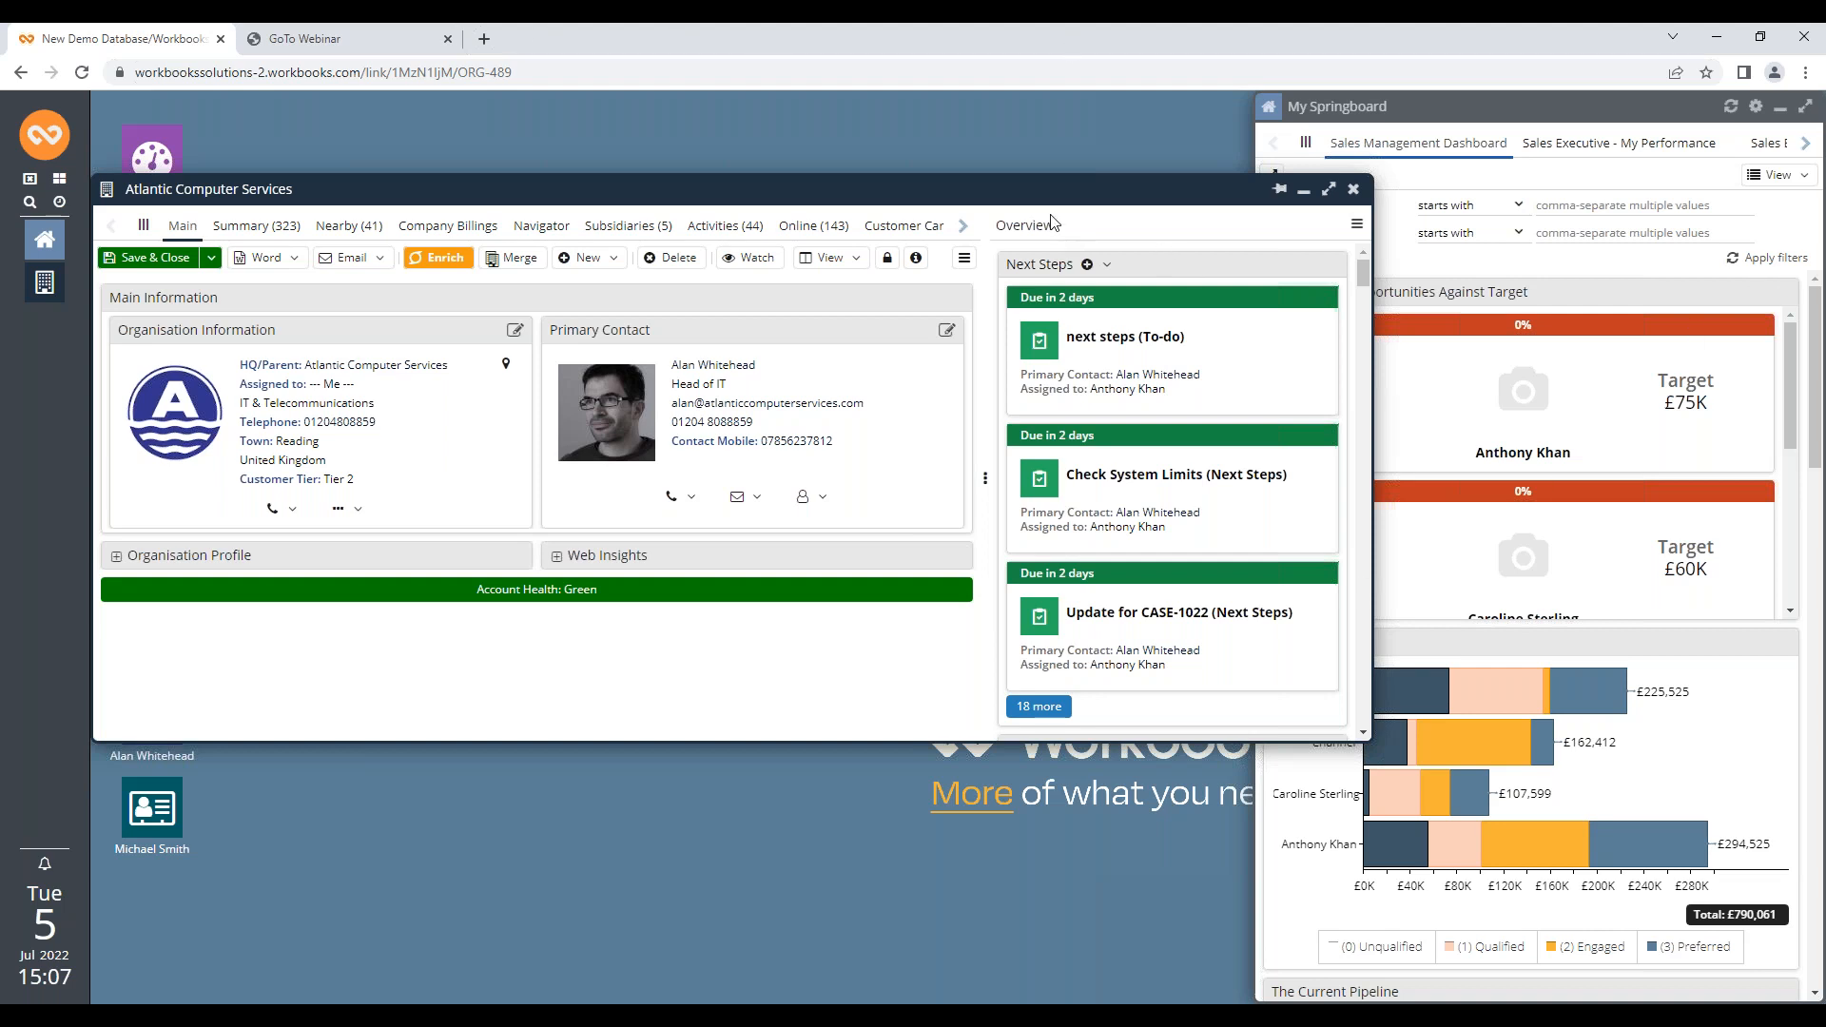
Reposition the Atlantic Computer Services record and open its primary contact's record in an enlarged window
drag(1058, 190, 1197, 245)
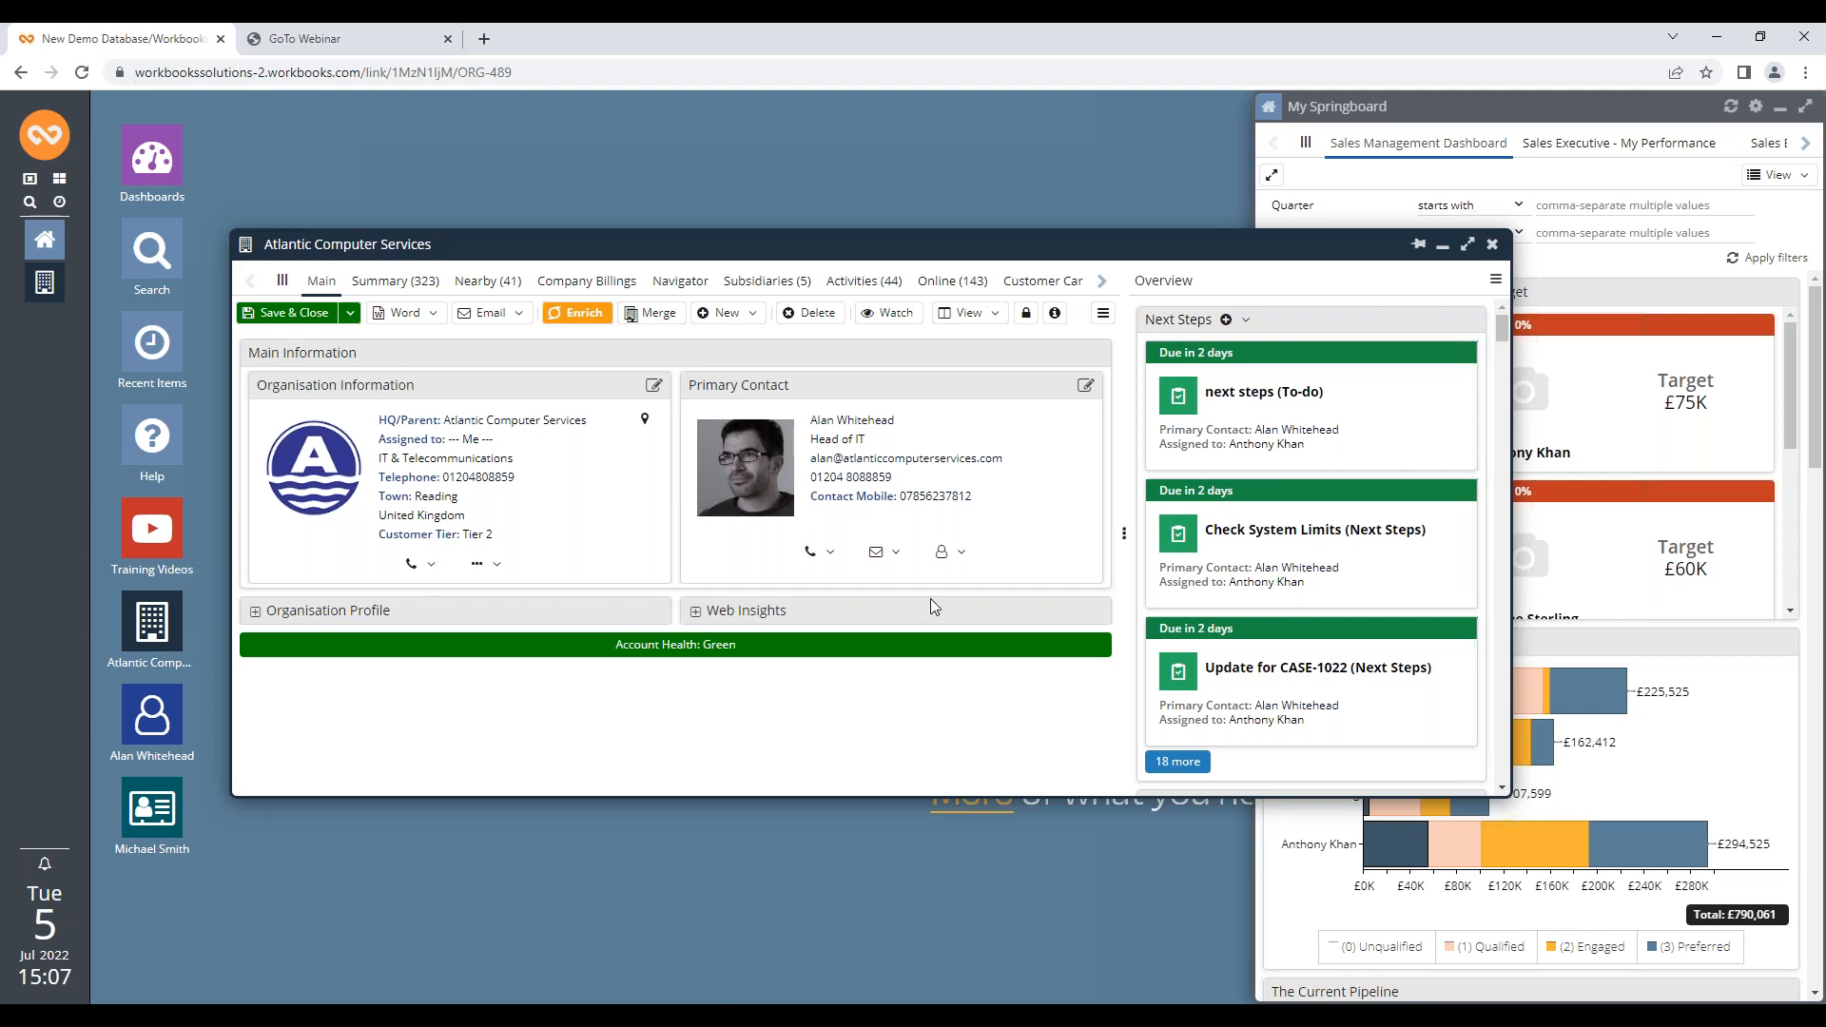
click(874, 428)
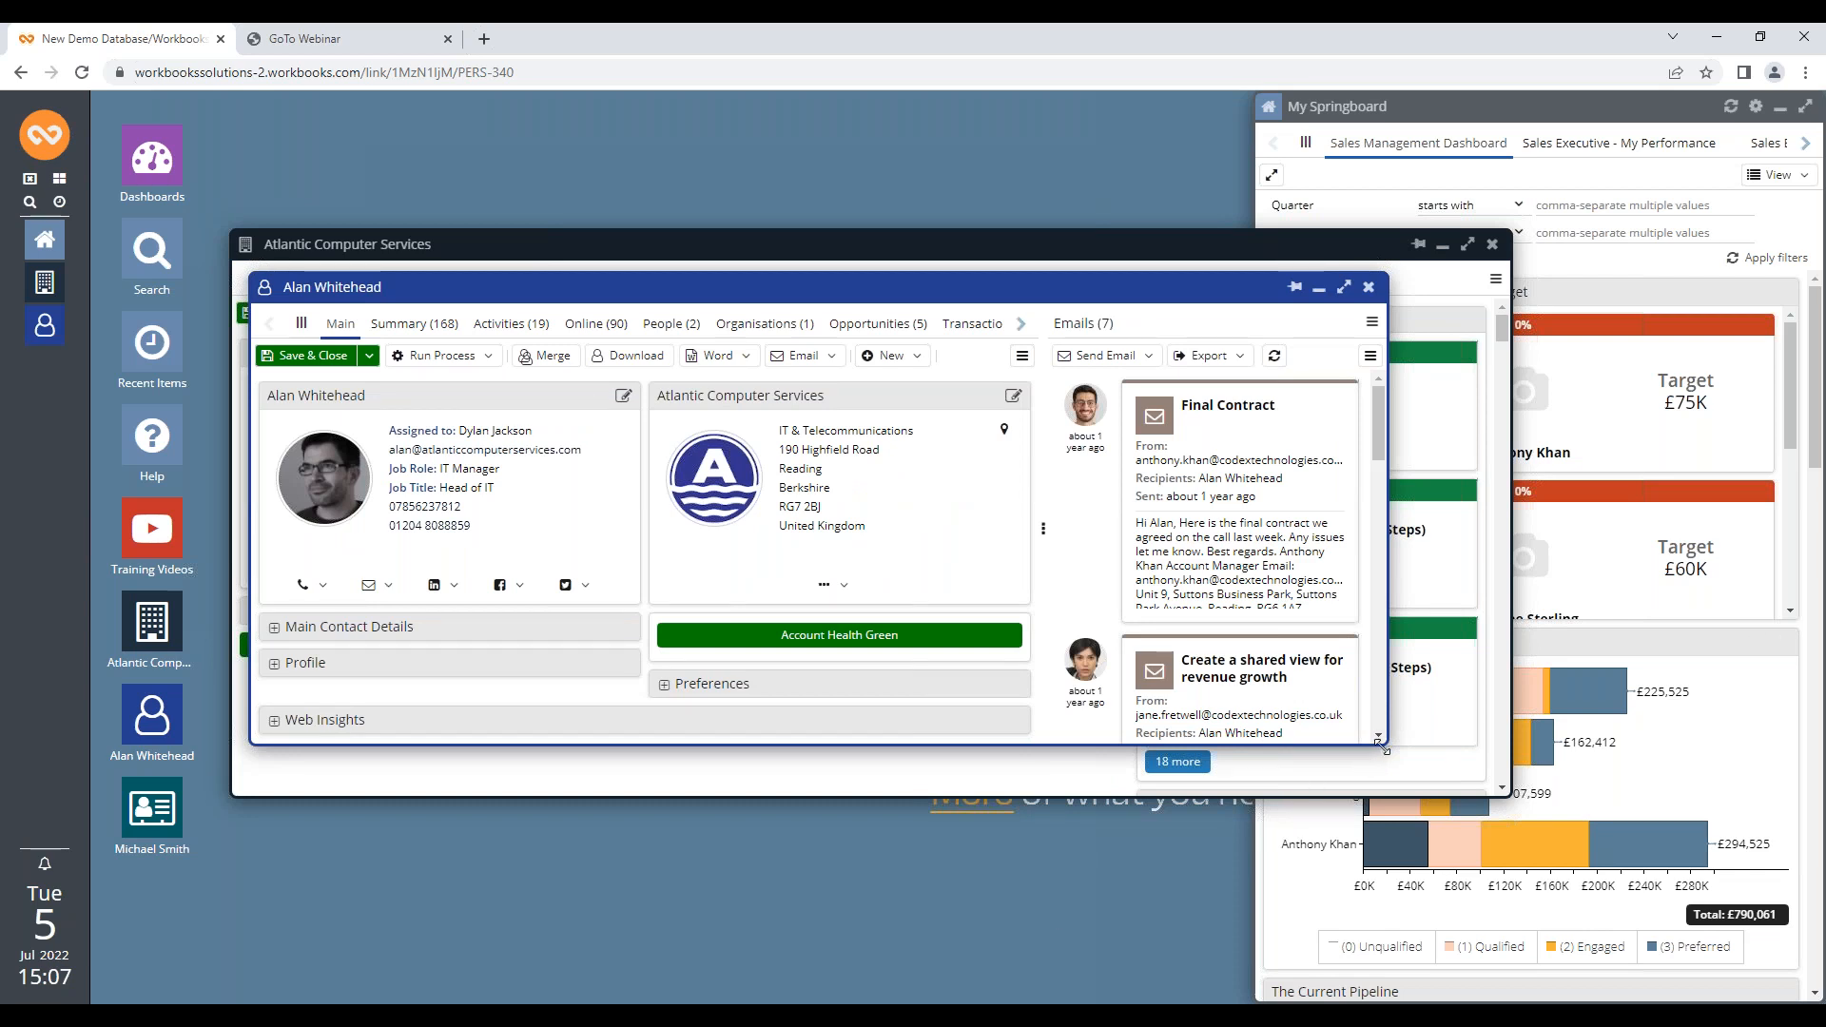
drag(1386, 744, 1450, 889)
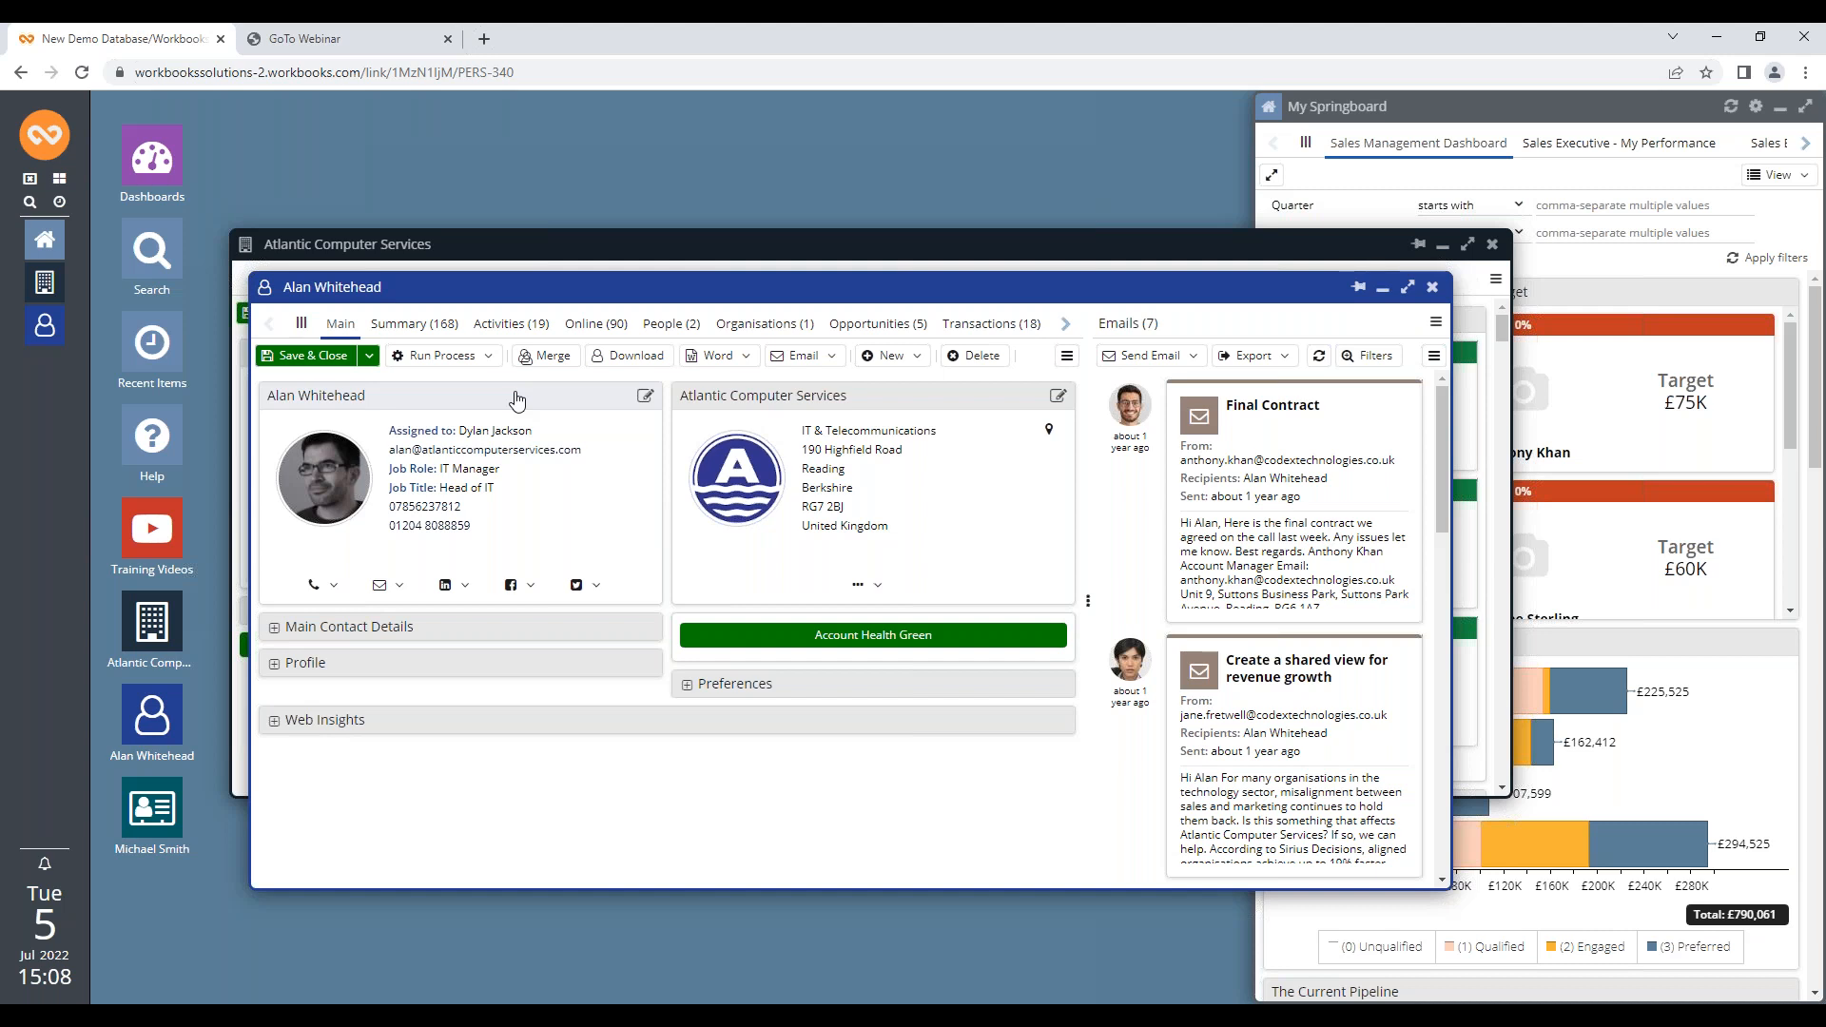
Open the personal desktop Preferences and maximise them to view the Look & Feel and Wallpaper settings
click(39, 150)
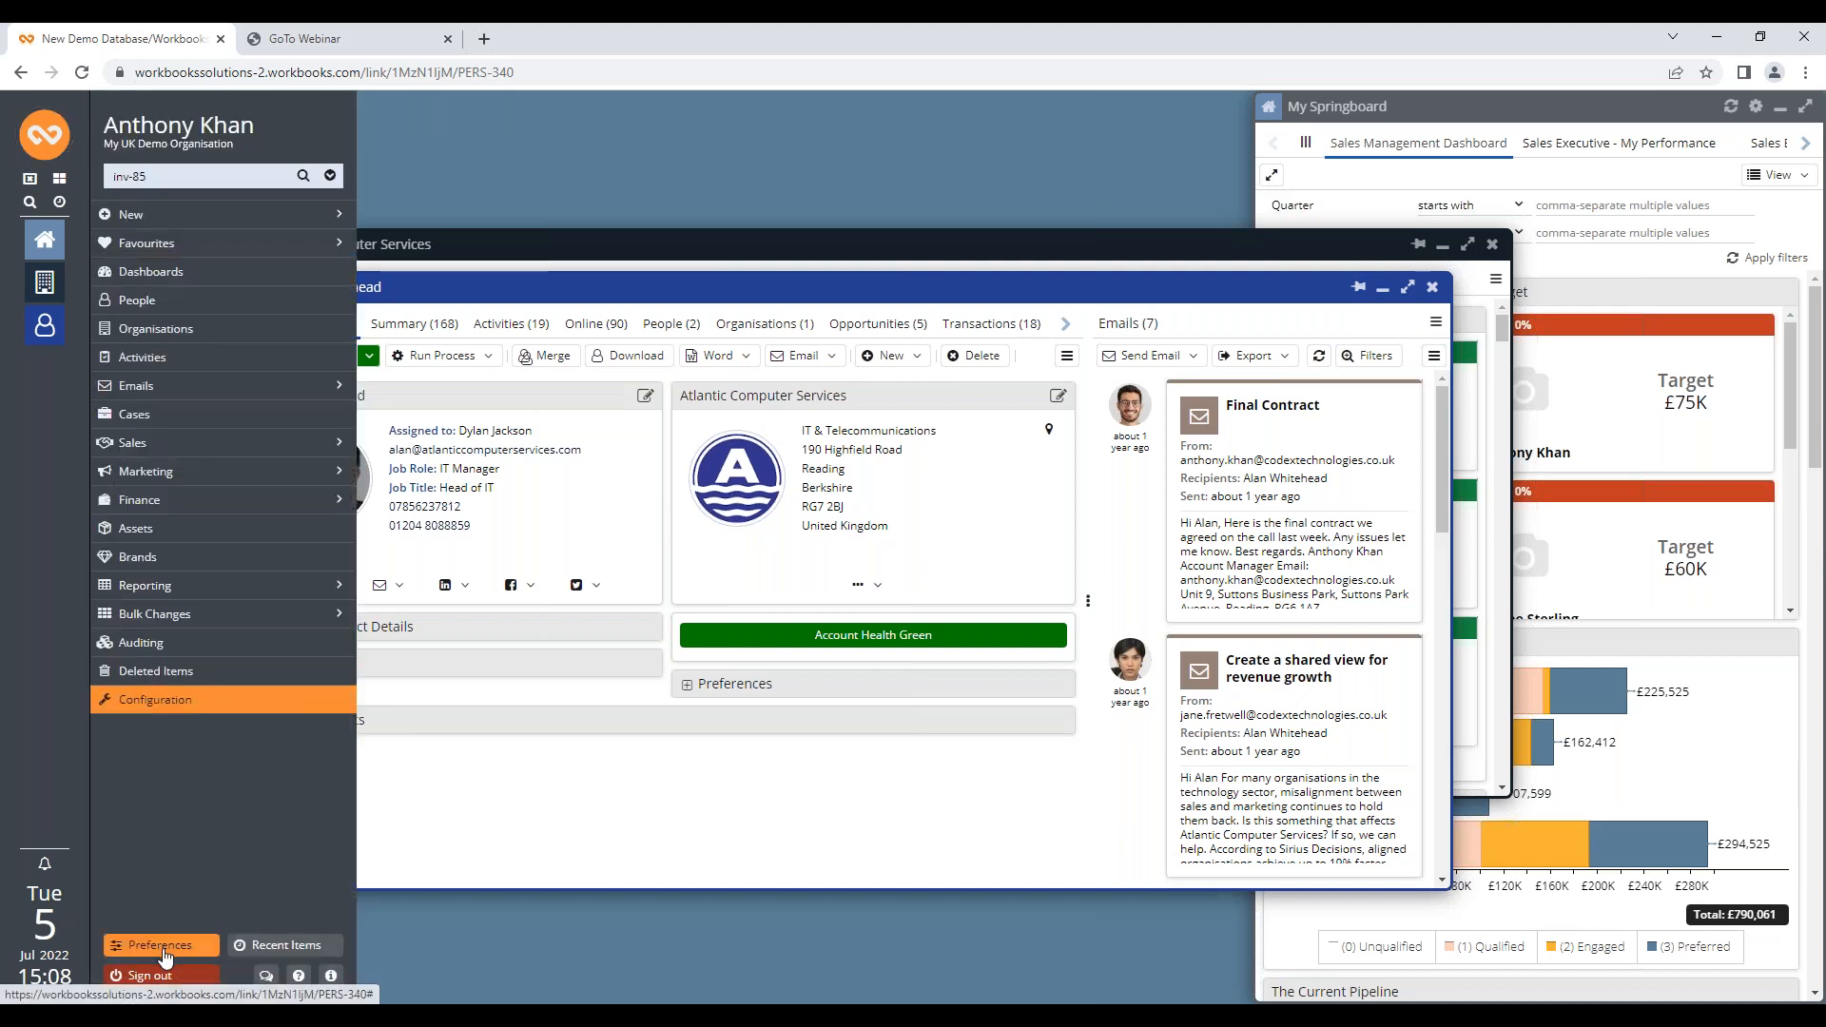
right_click(710, 161)
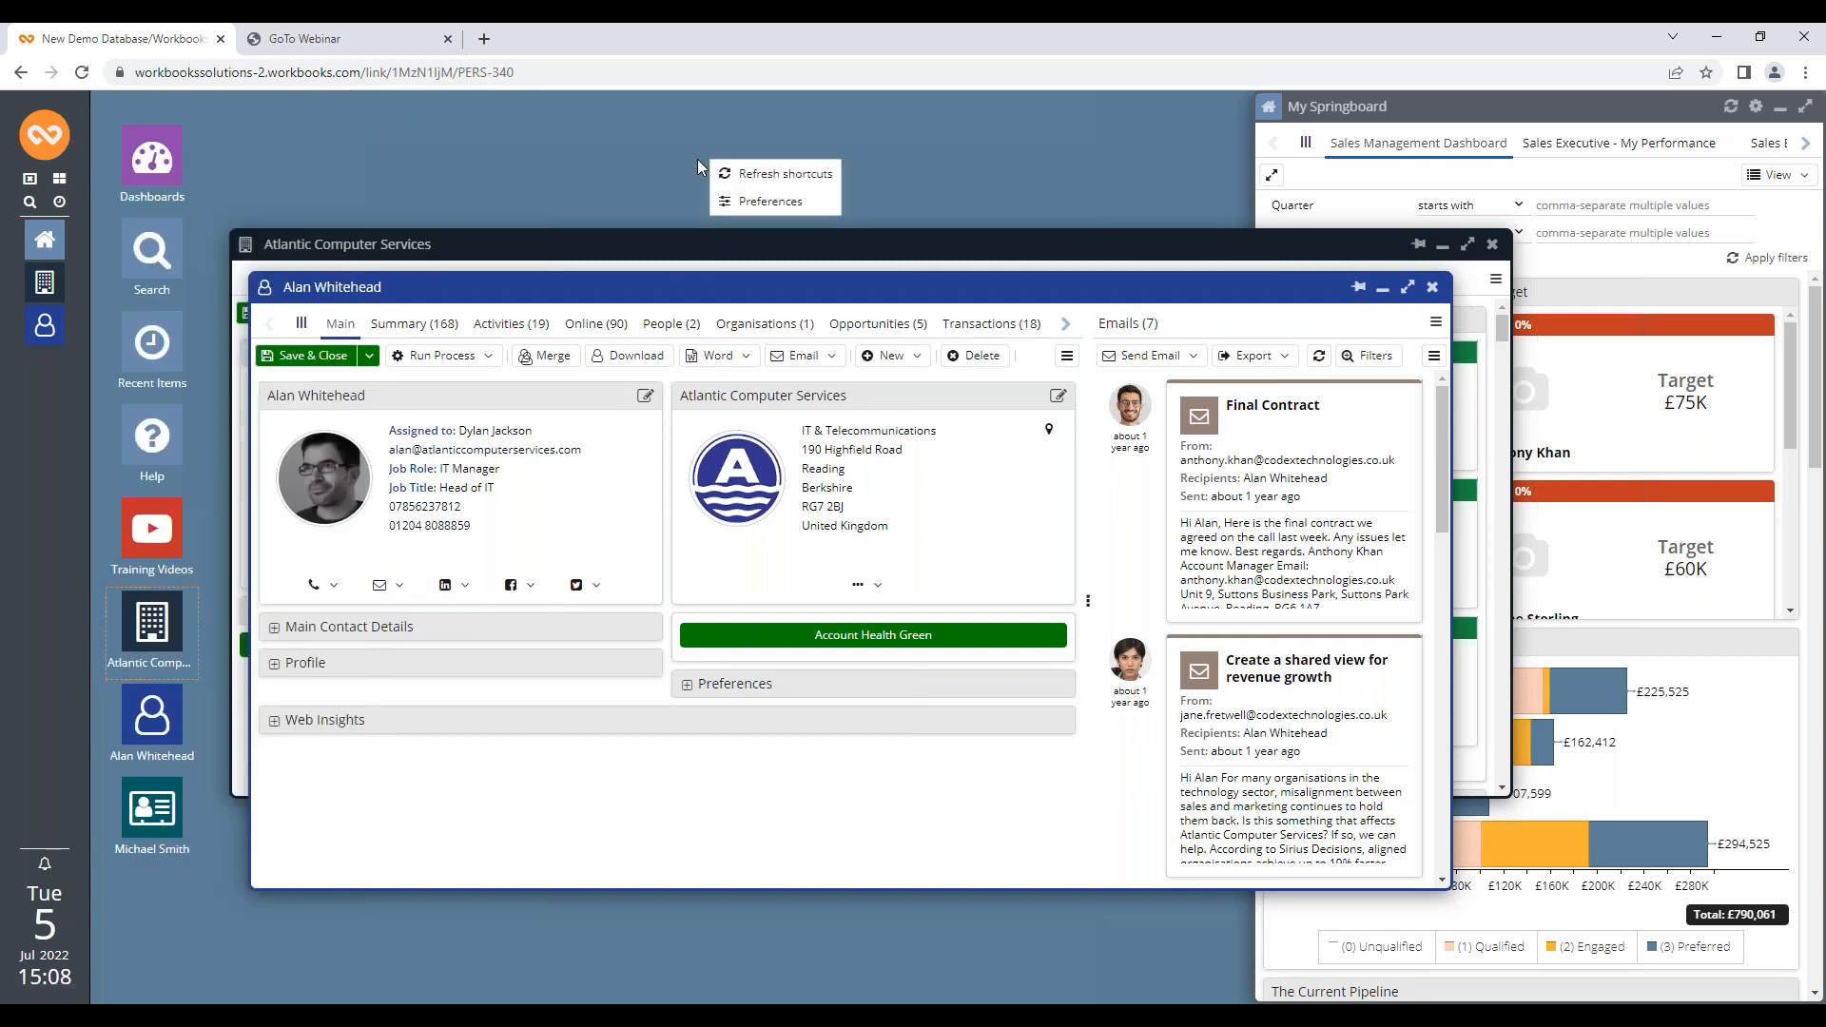
click(735, 203)
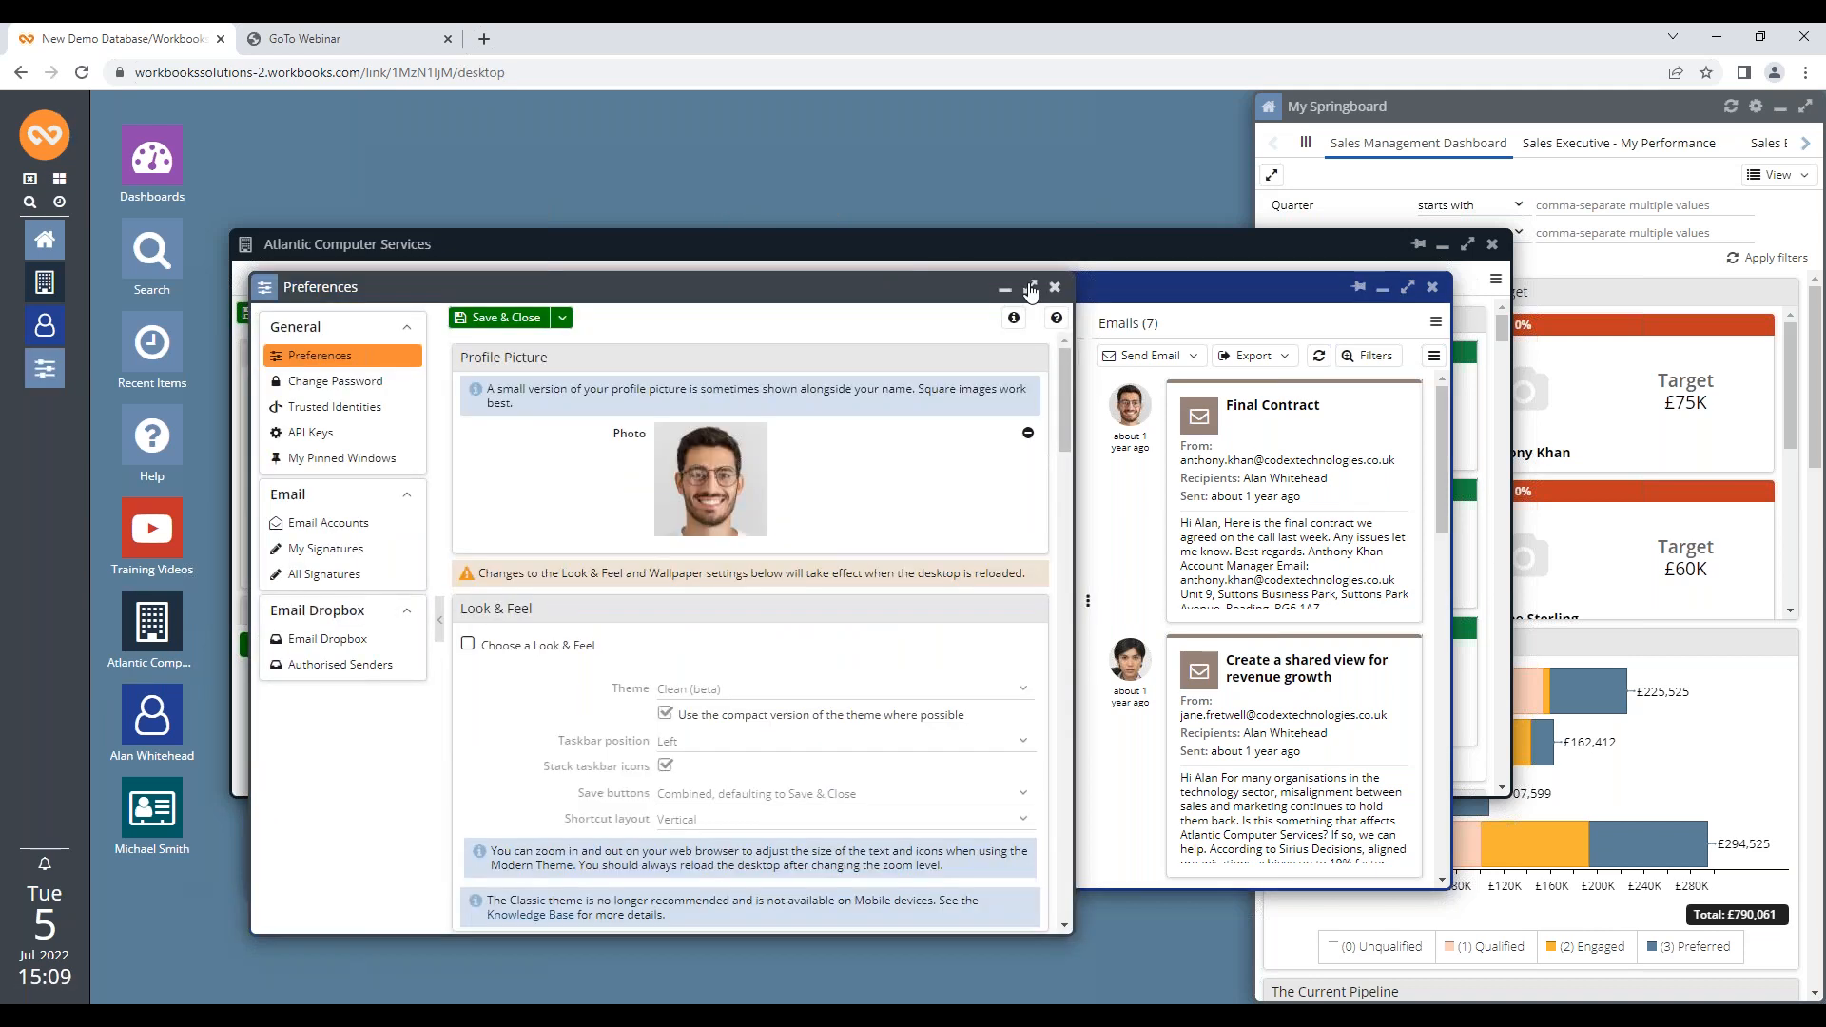
click(1031, 287)
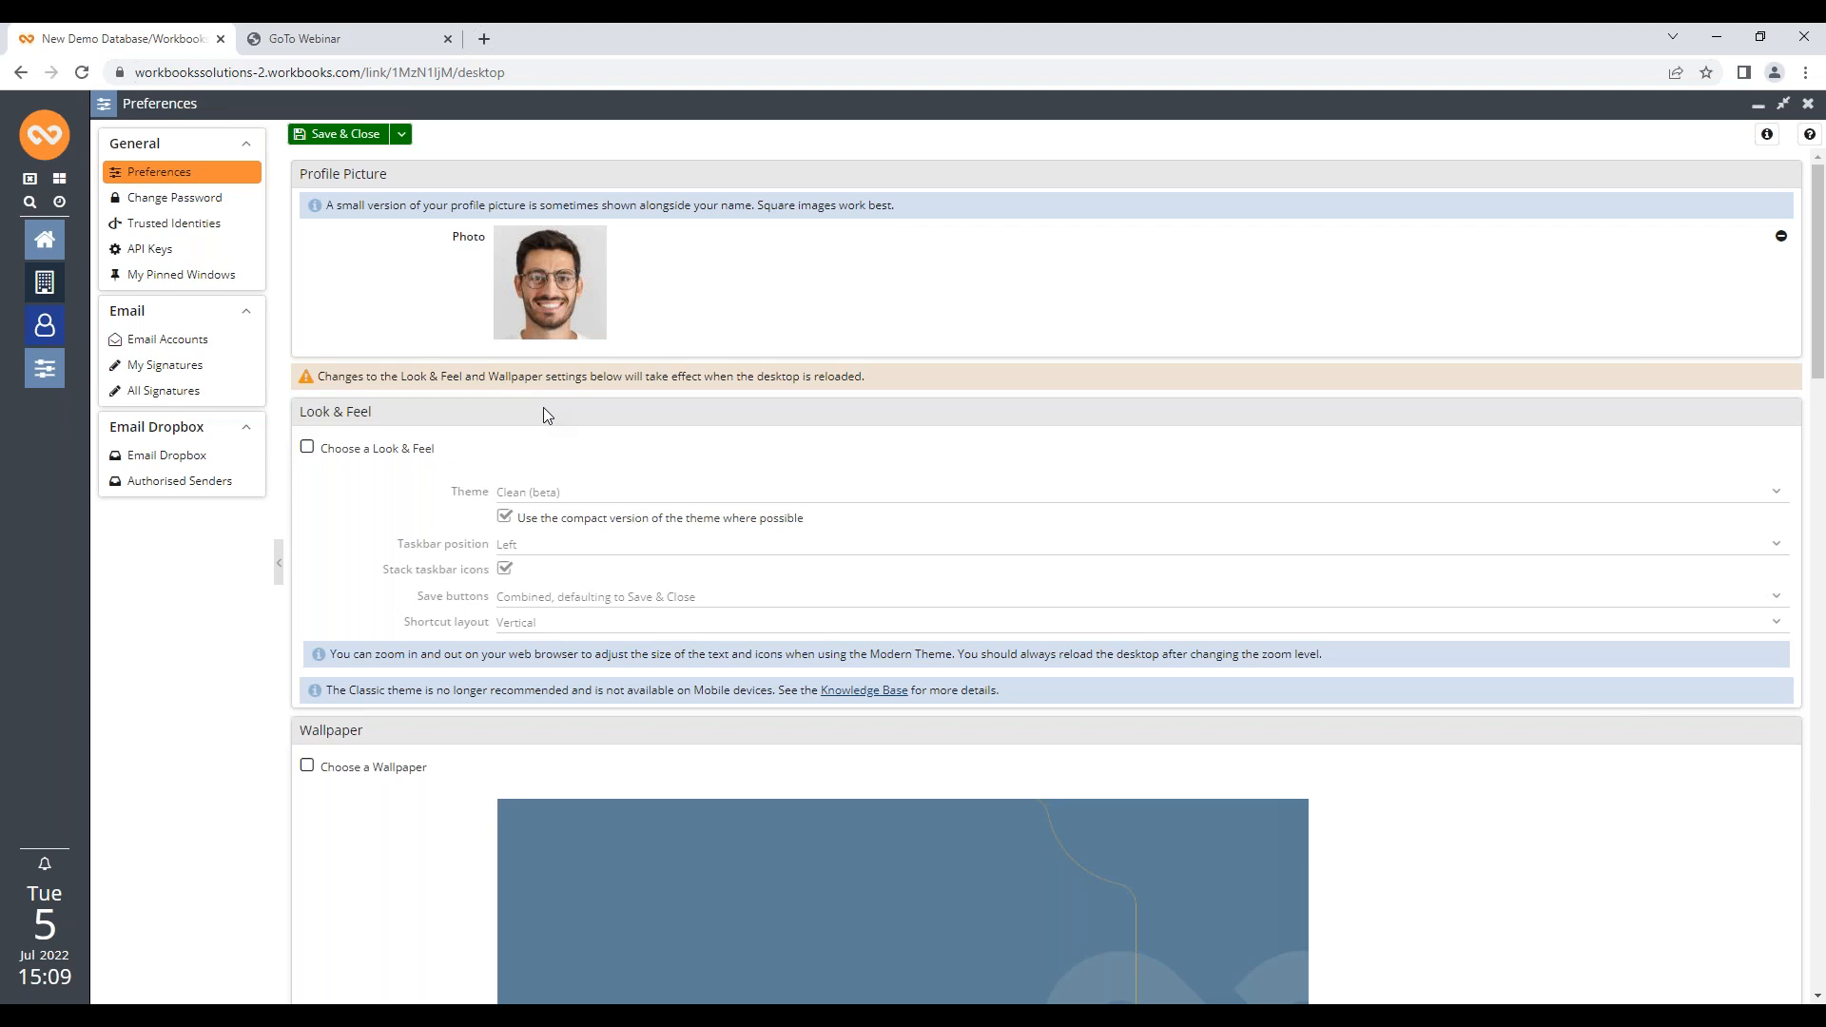
Open the organisation-wide Desktop Preferences from the Customisation configuration and maximise the window
click(52, 158)
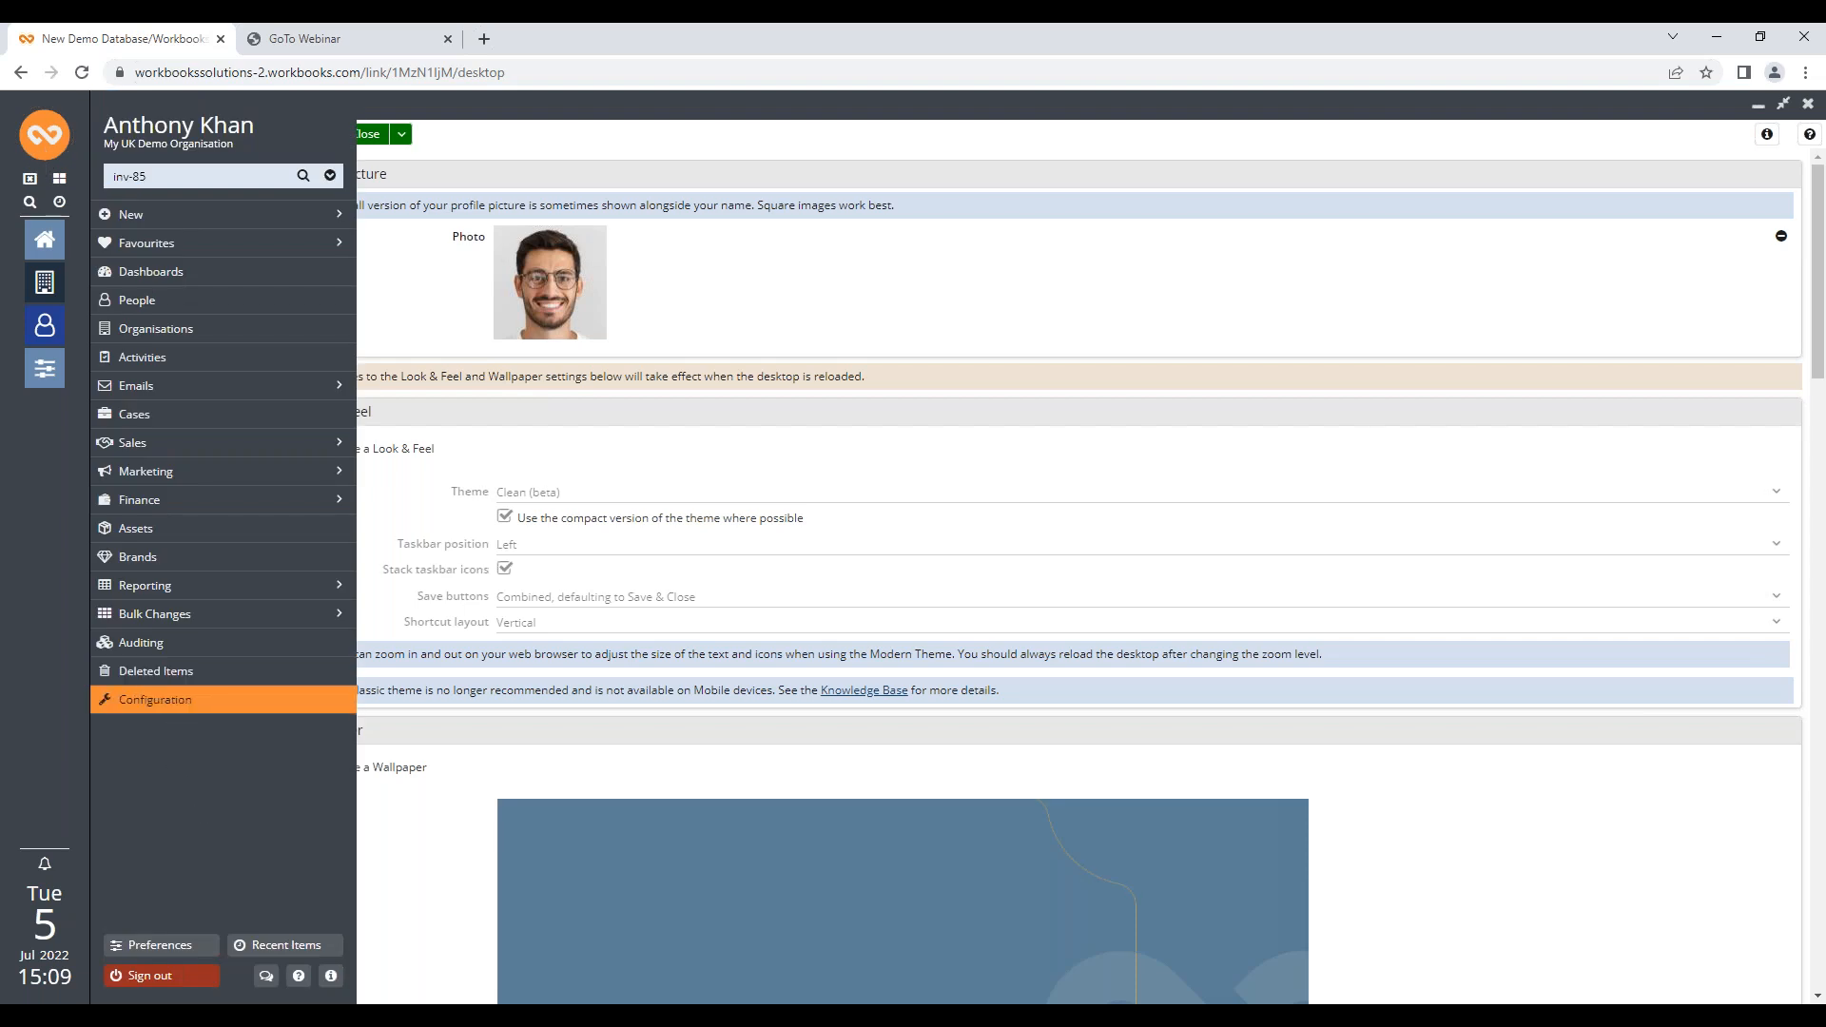
click(166, 700)
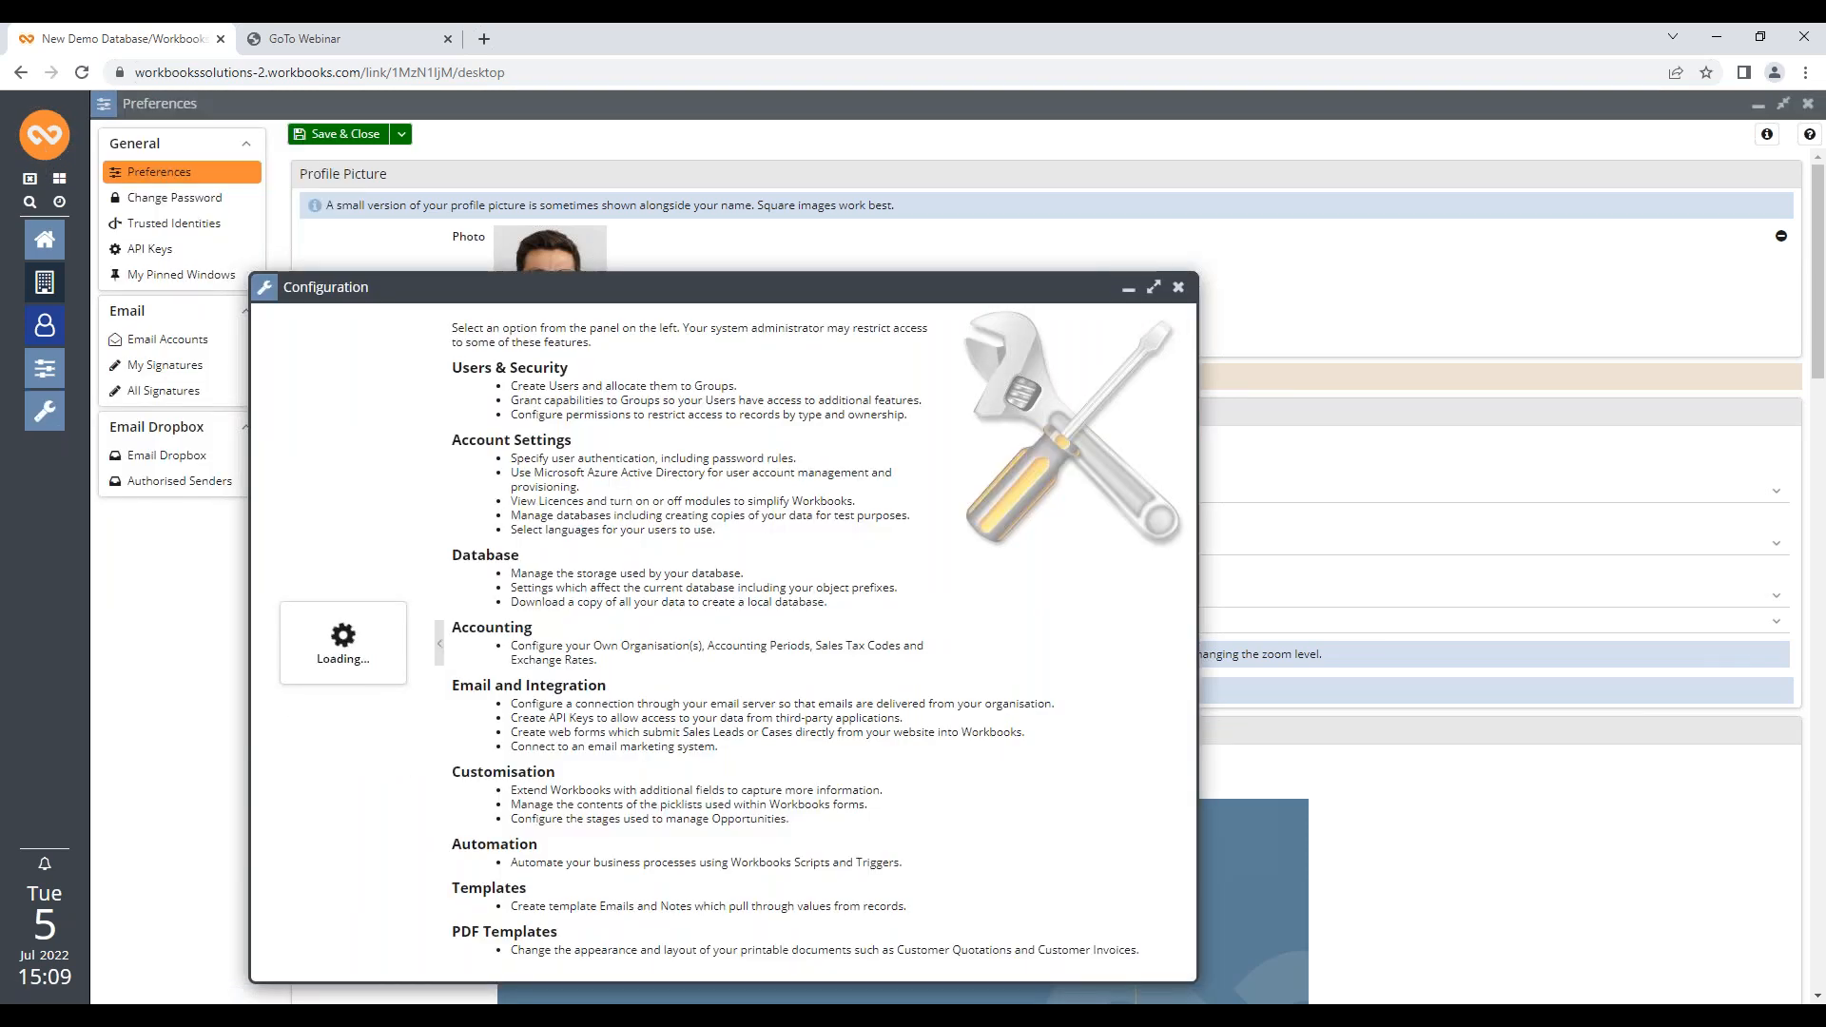
click(349, 508)
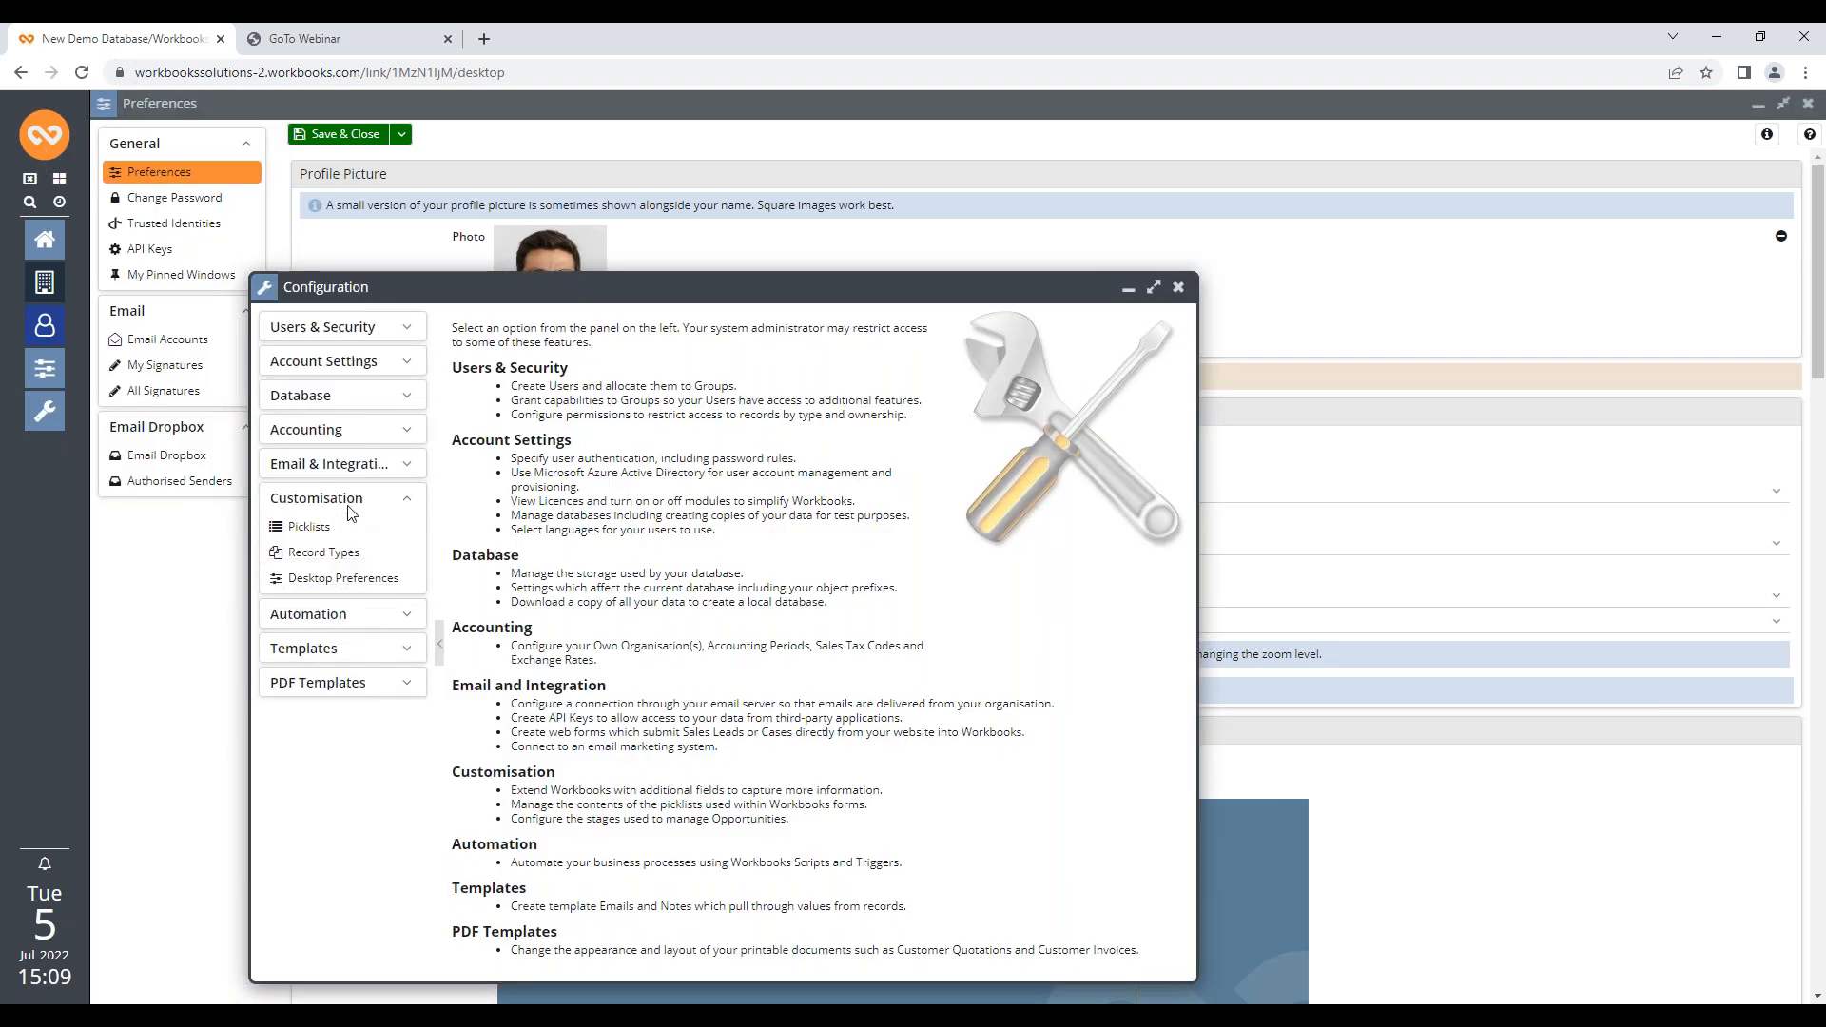
click(350, 579)
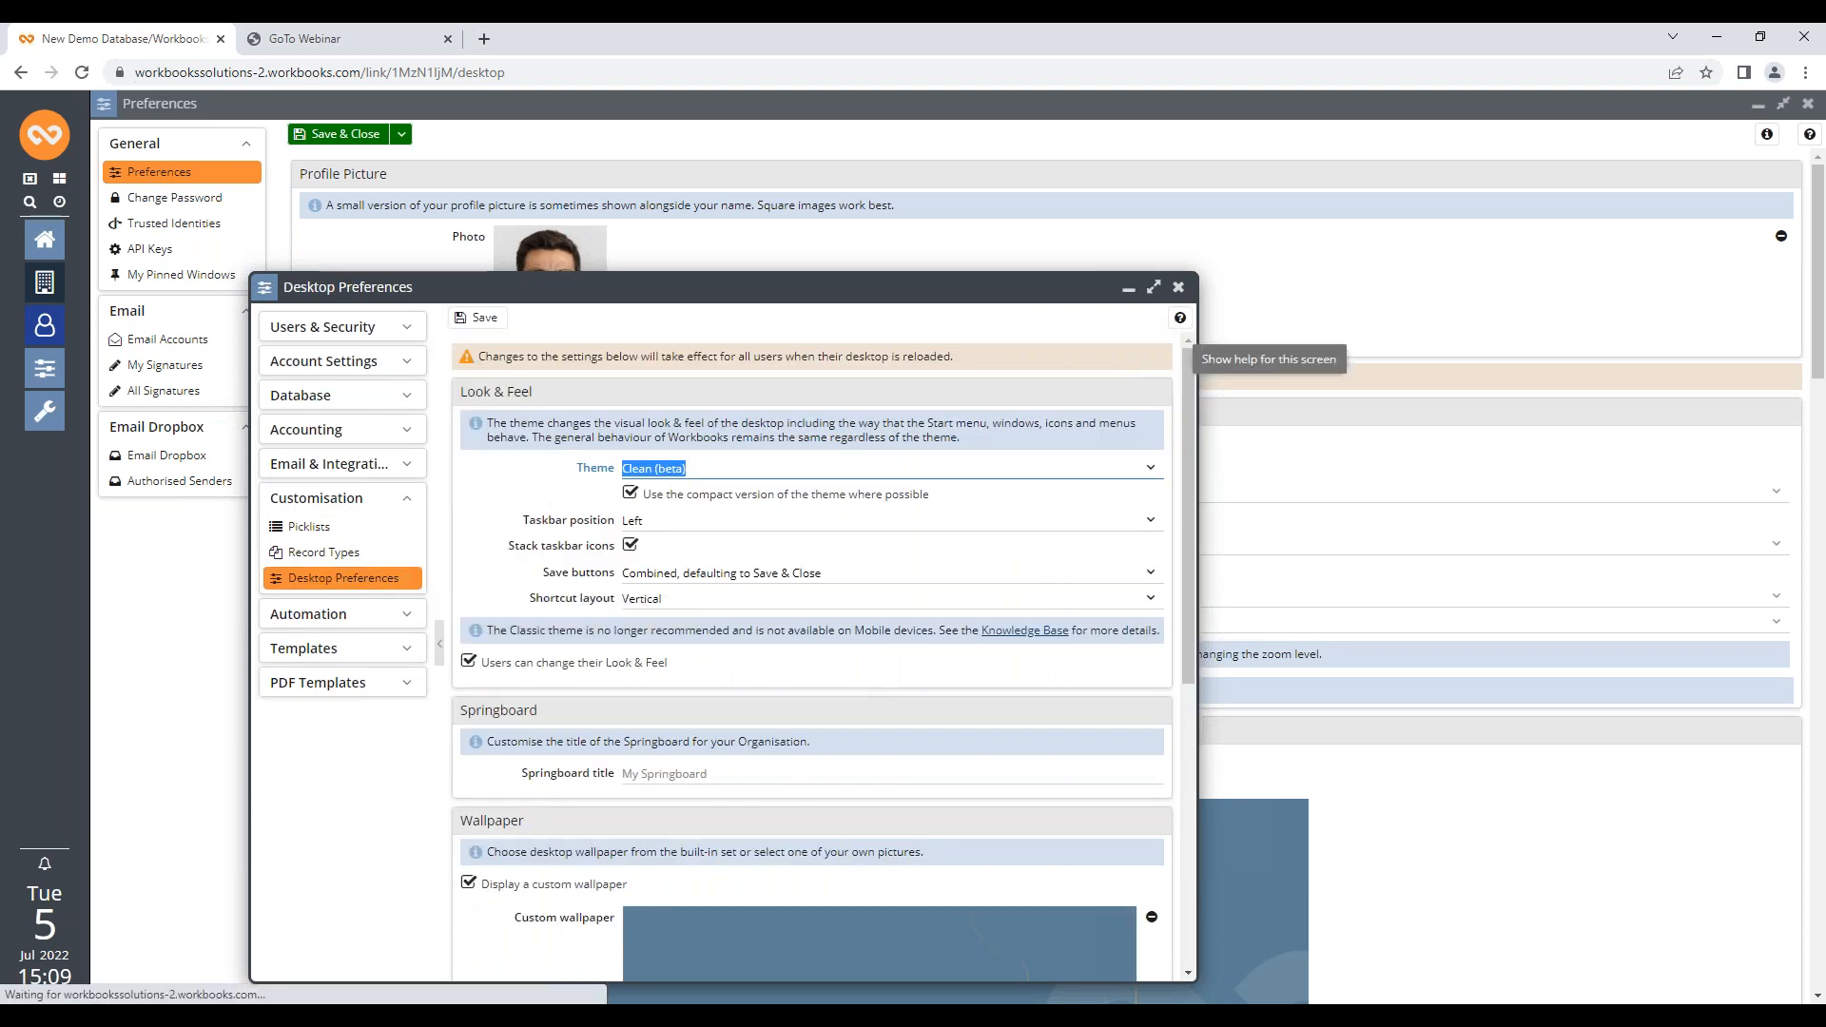
click(1155, 288)
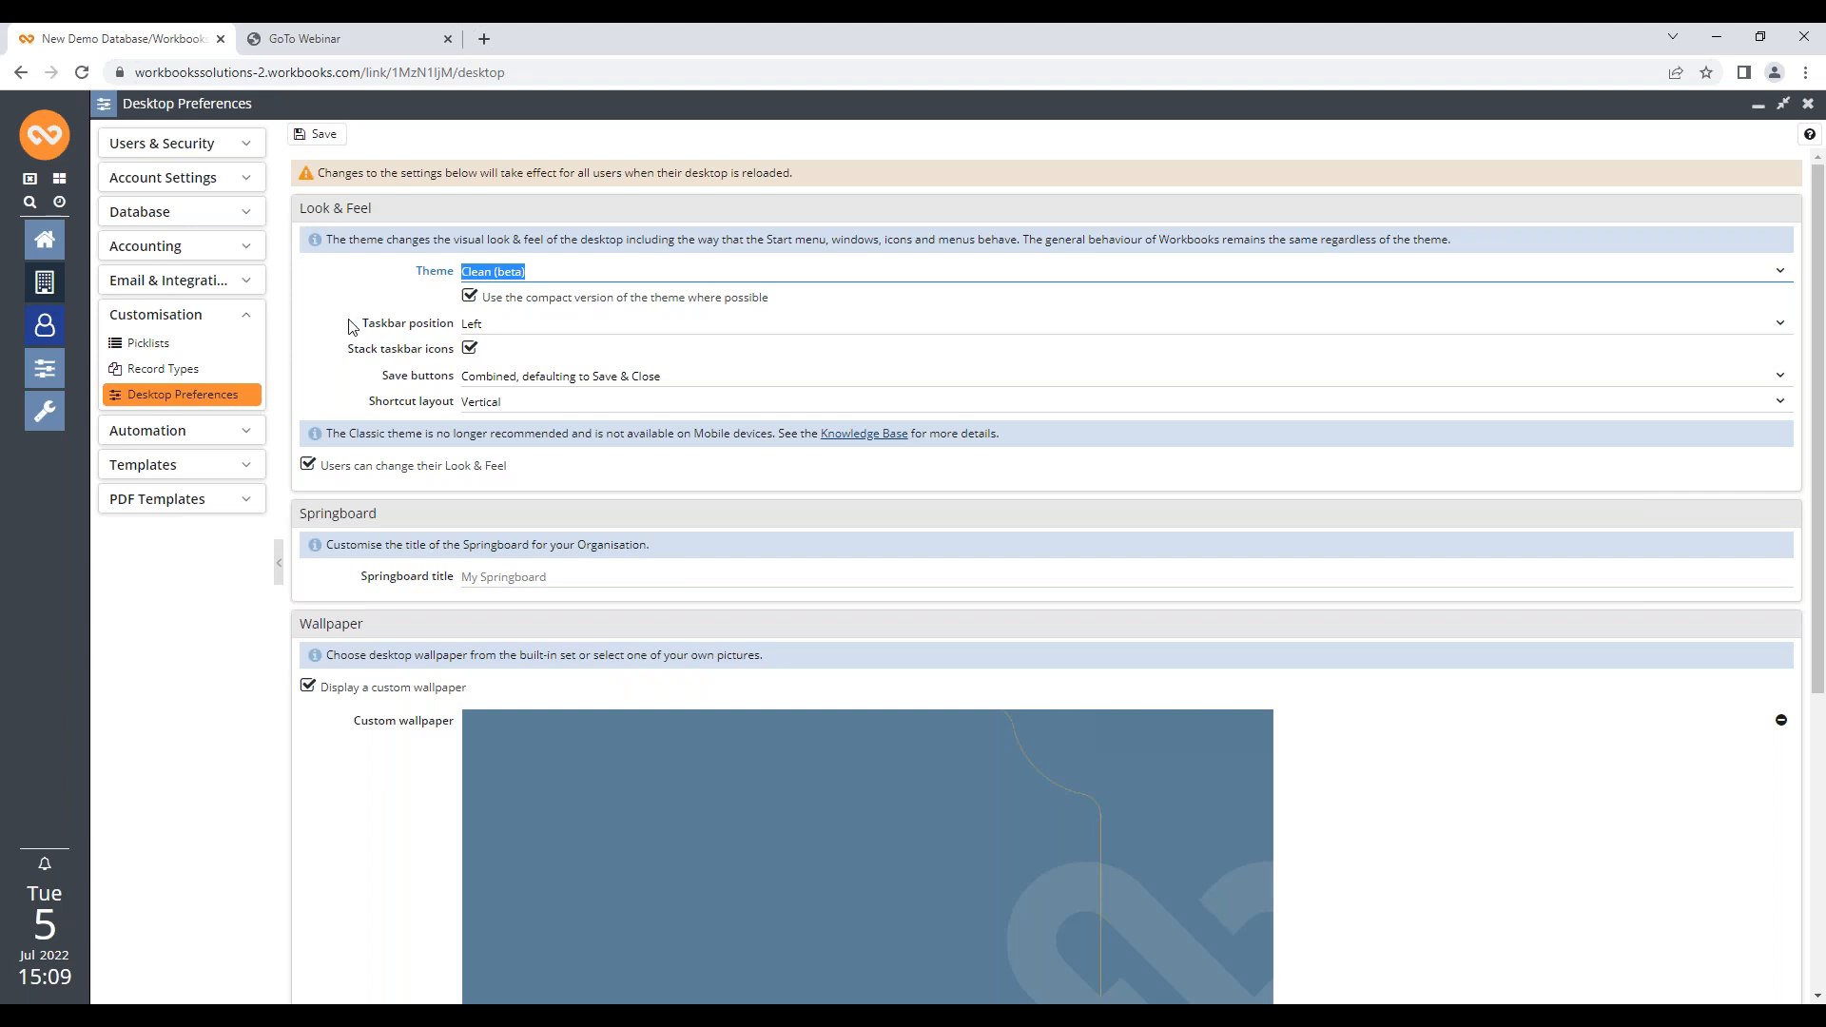
Review the themes available for the Look & Feel without choosing a different one
click(546, 275)
click(1779, 276)
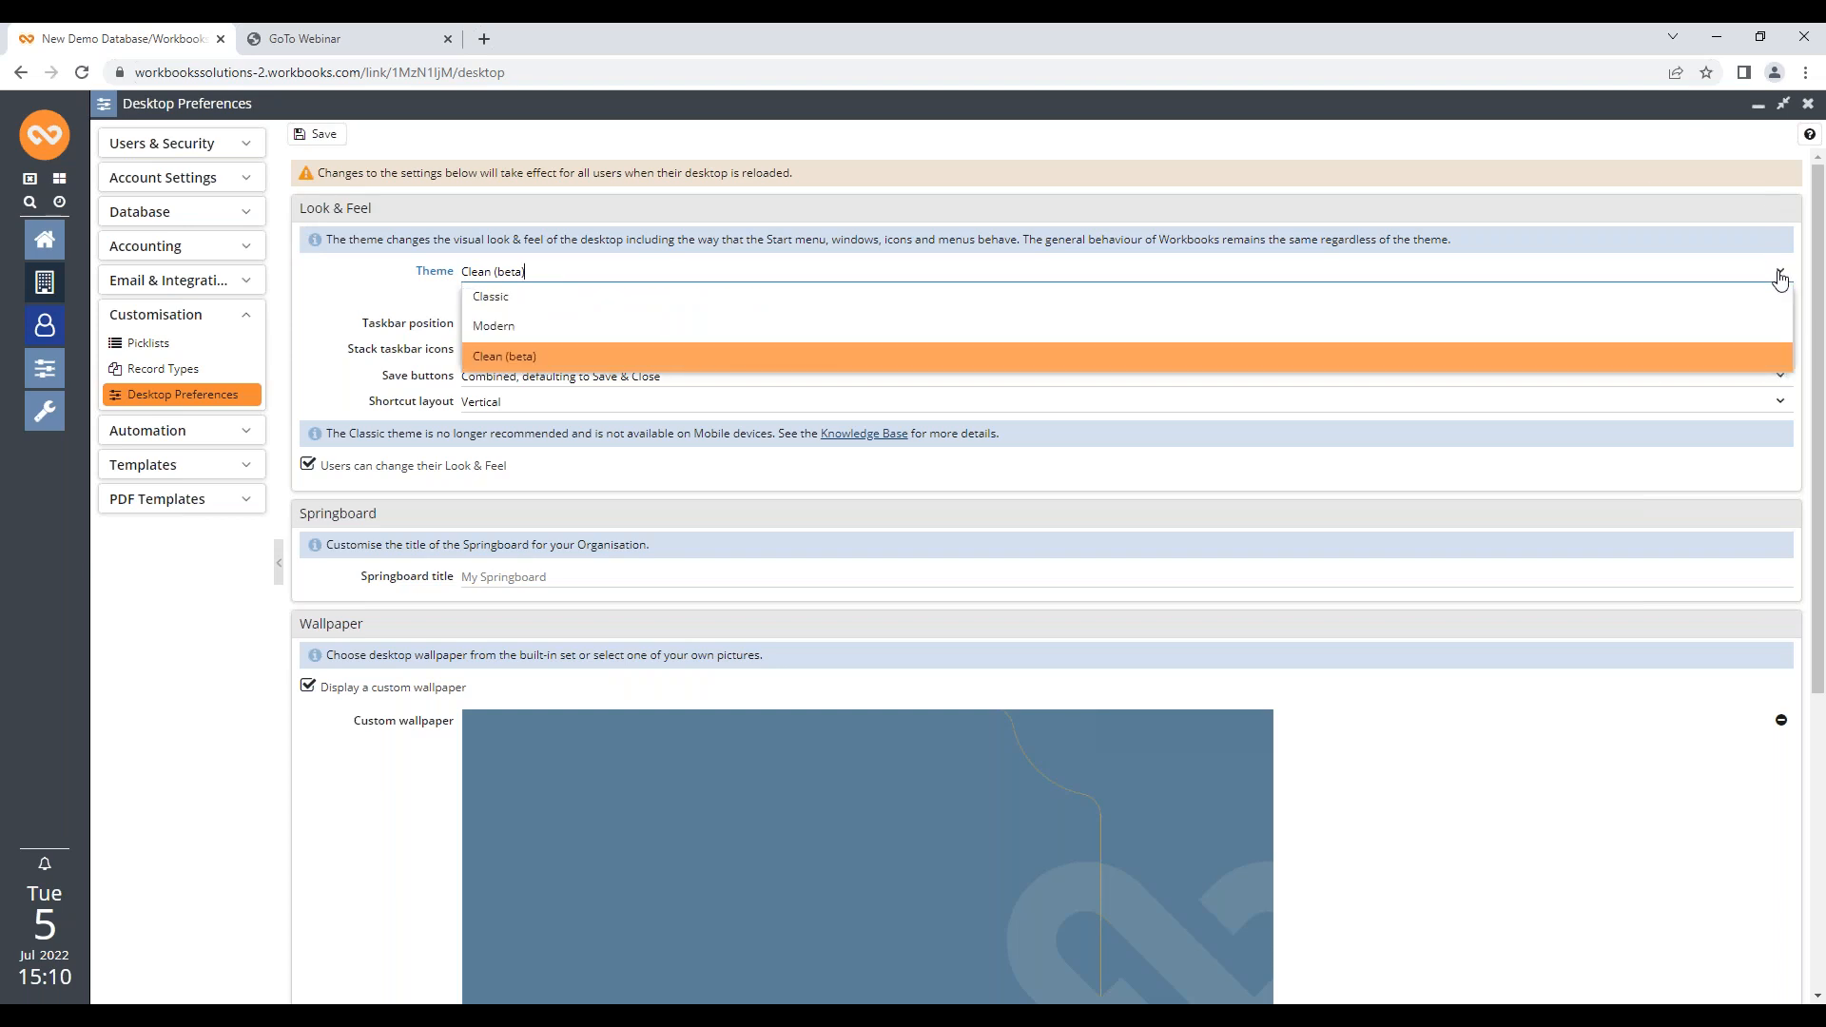
click(1690, 247)
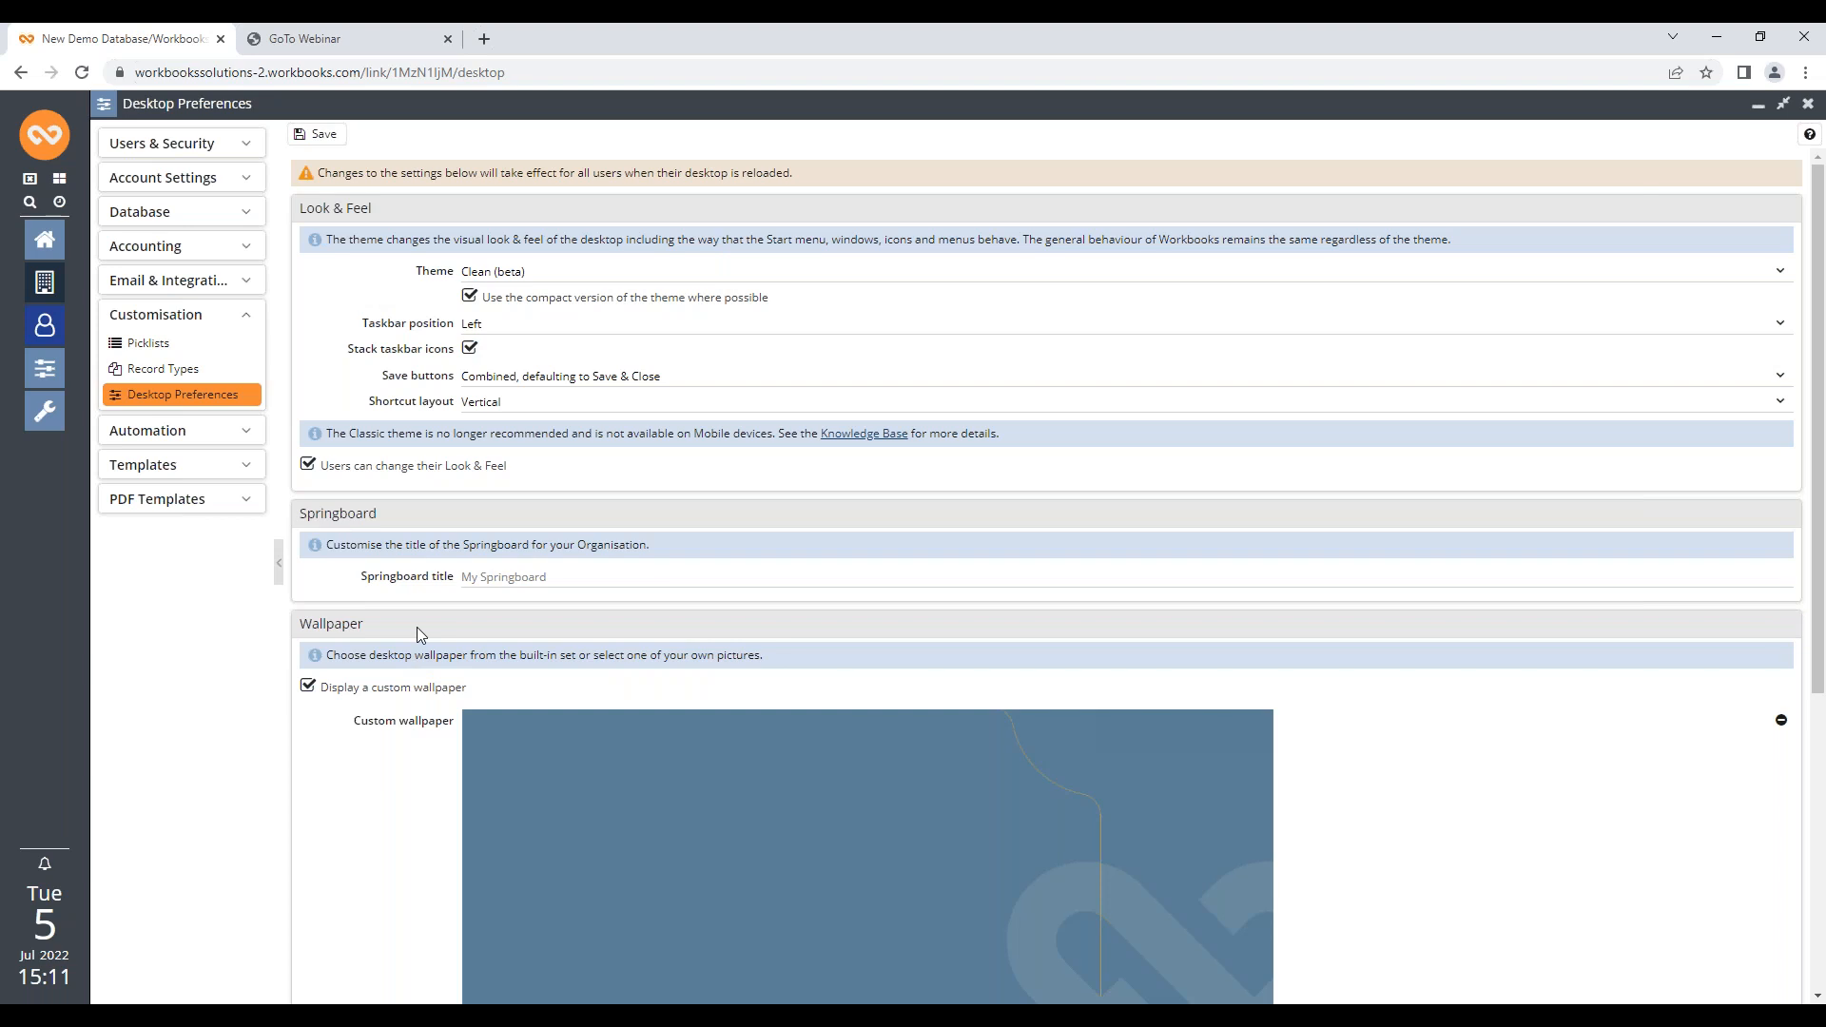
Set the Springboard title to "Things to check today" and save the Desktop Preferences
click(627, 582)
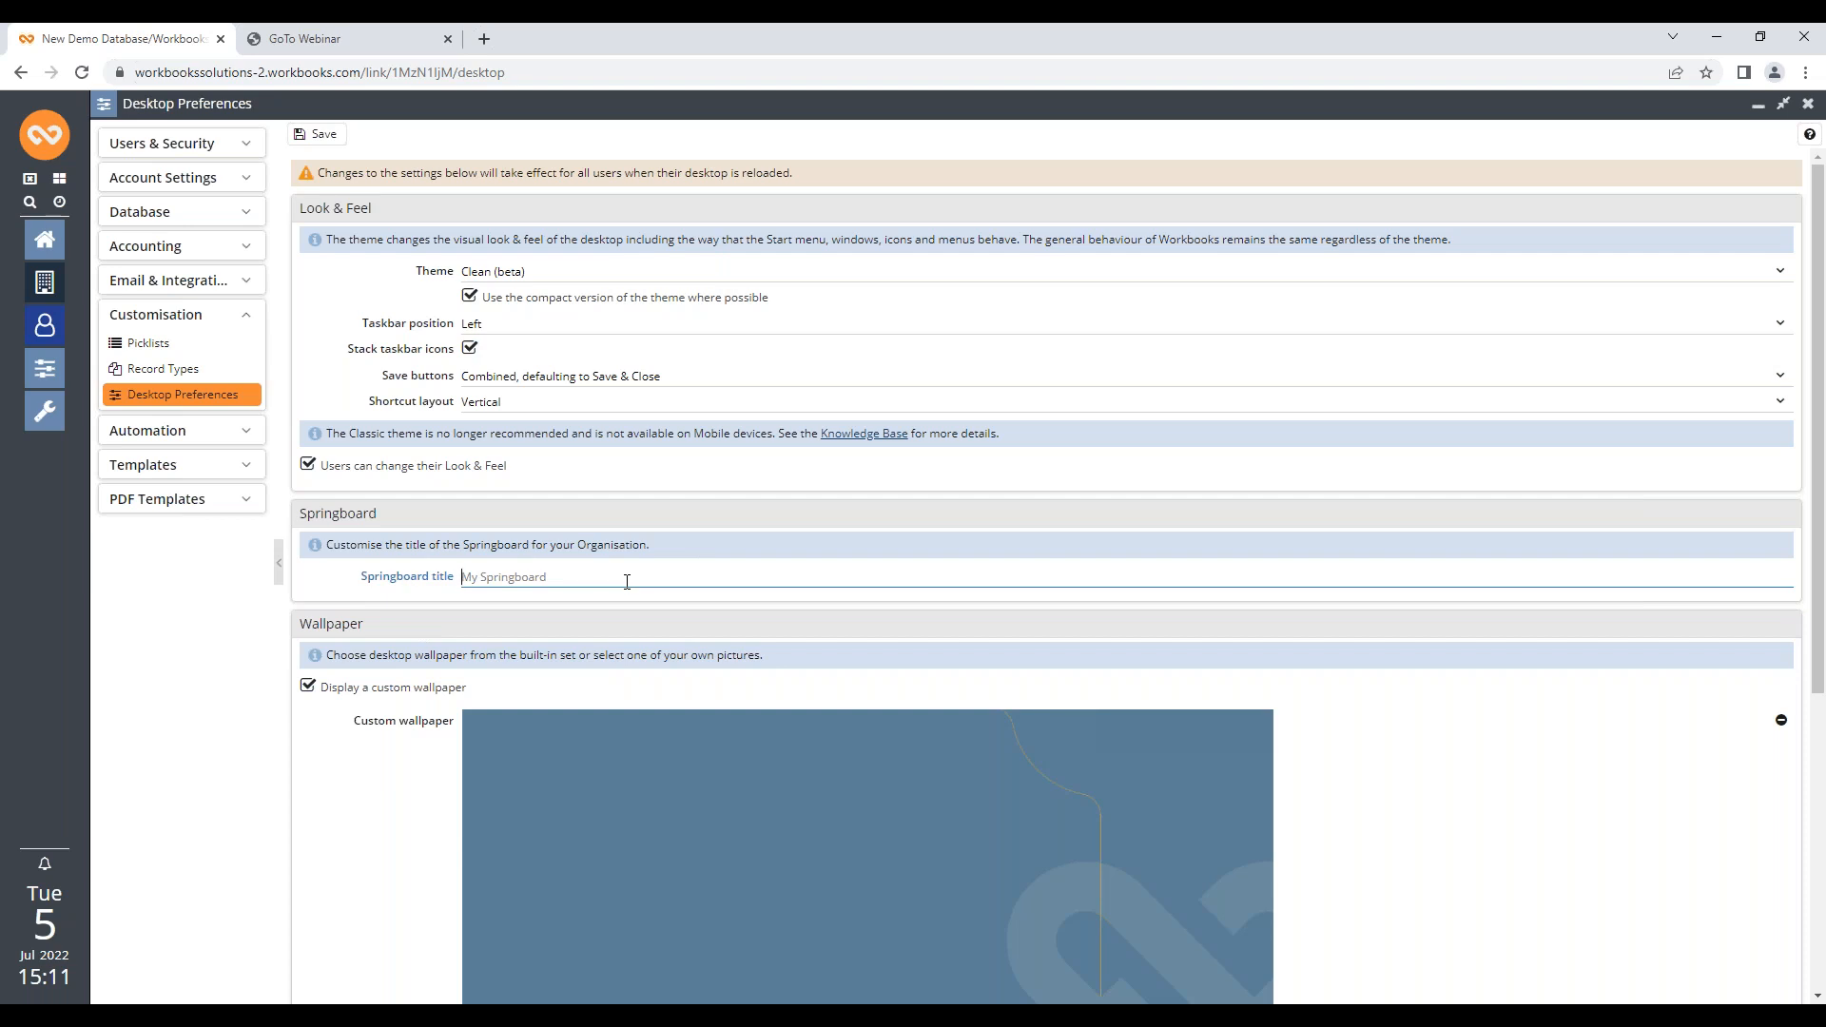
text(Things to check today)
click(320, 135)
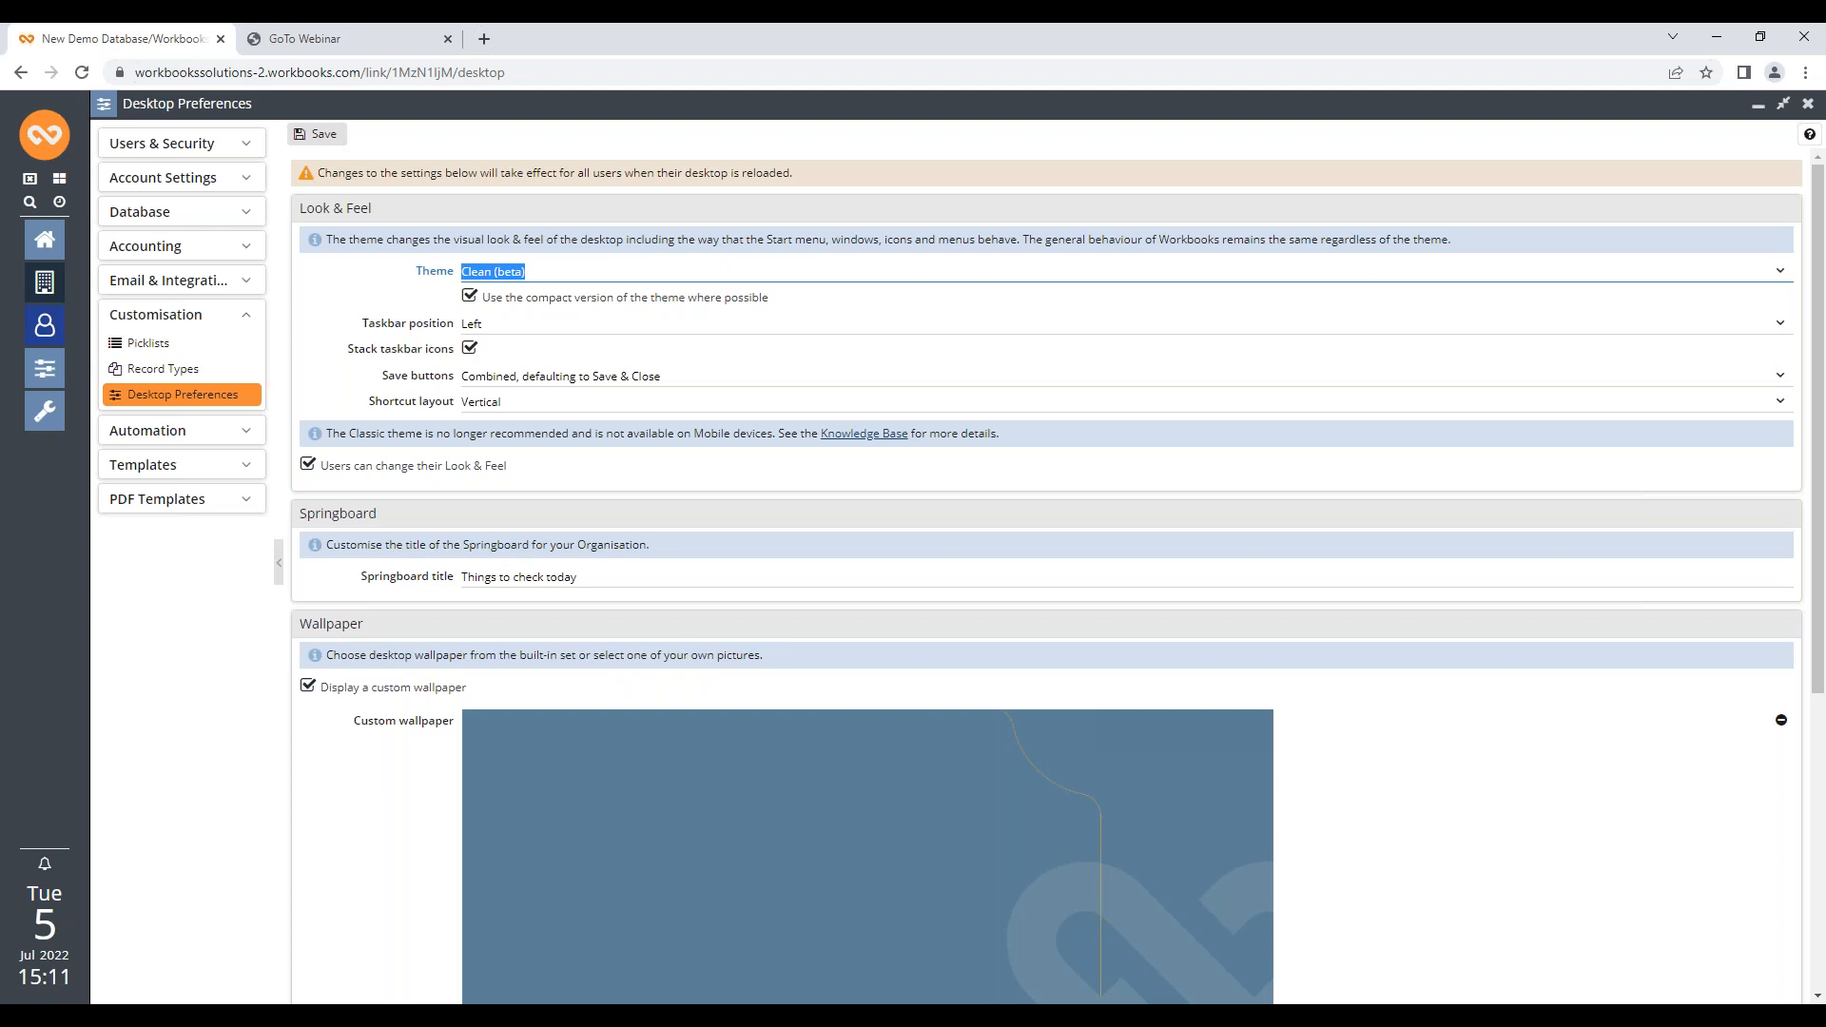
Close both preferences windows and reload the Workbooks desktop to apply the new Springboard title
click(1807, 104)
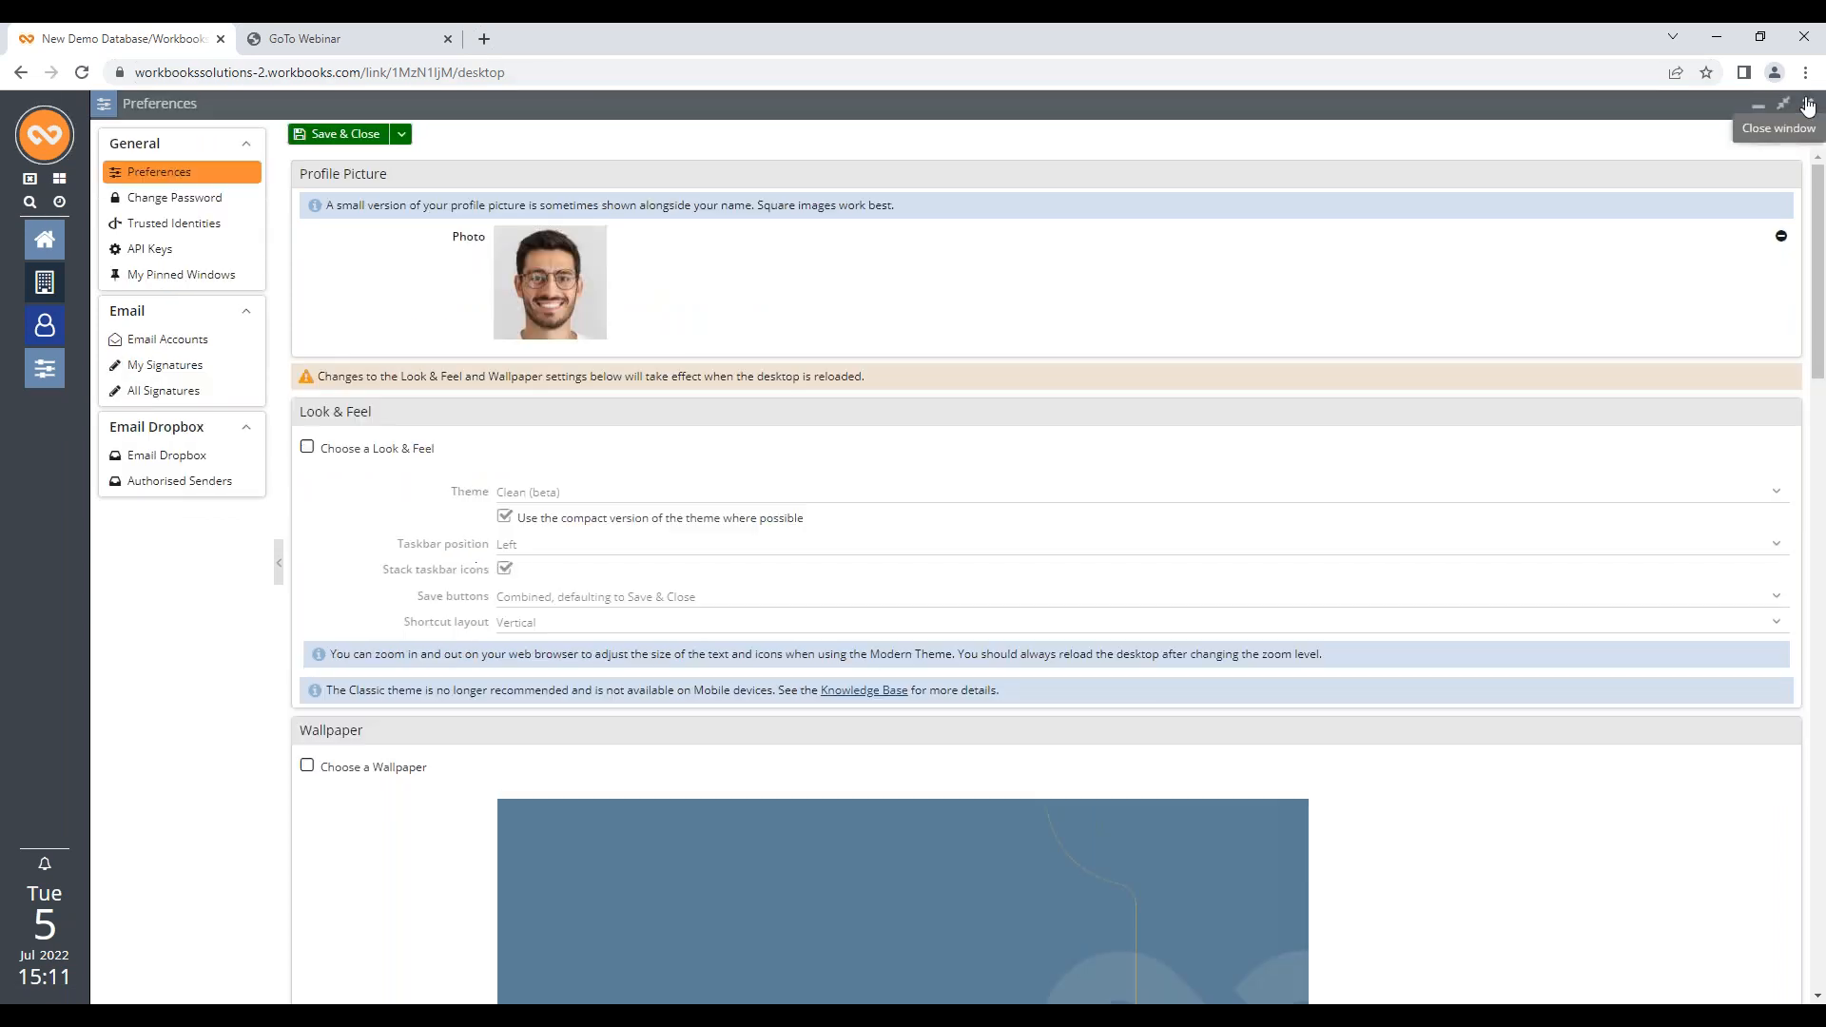
click(1807, 105)
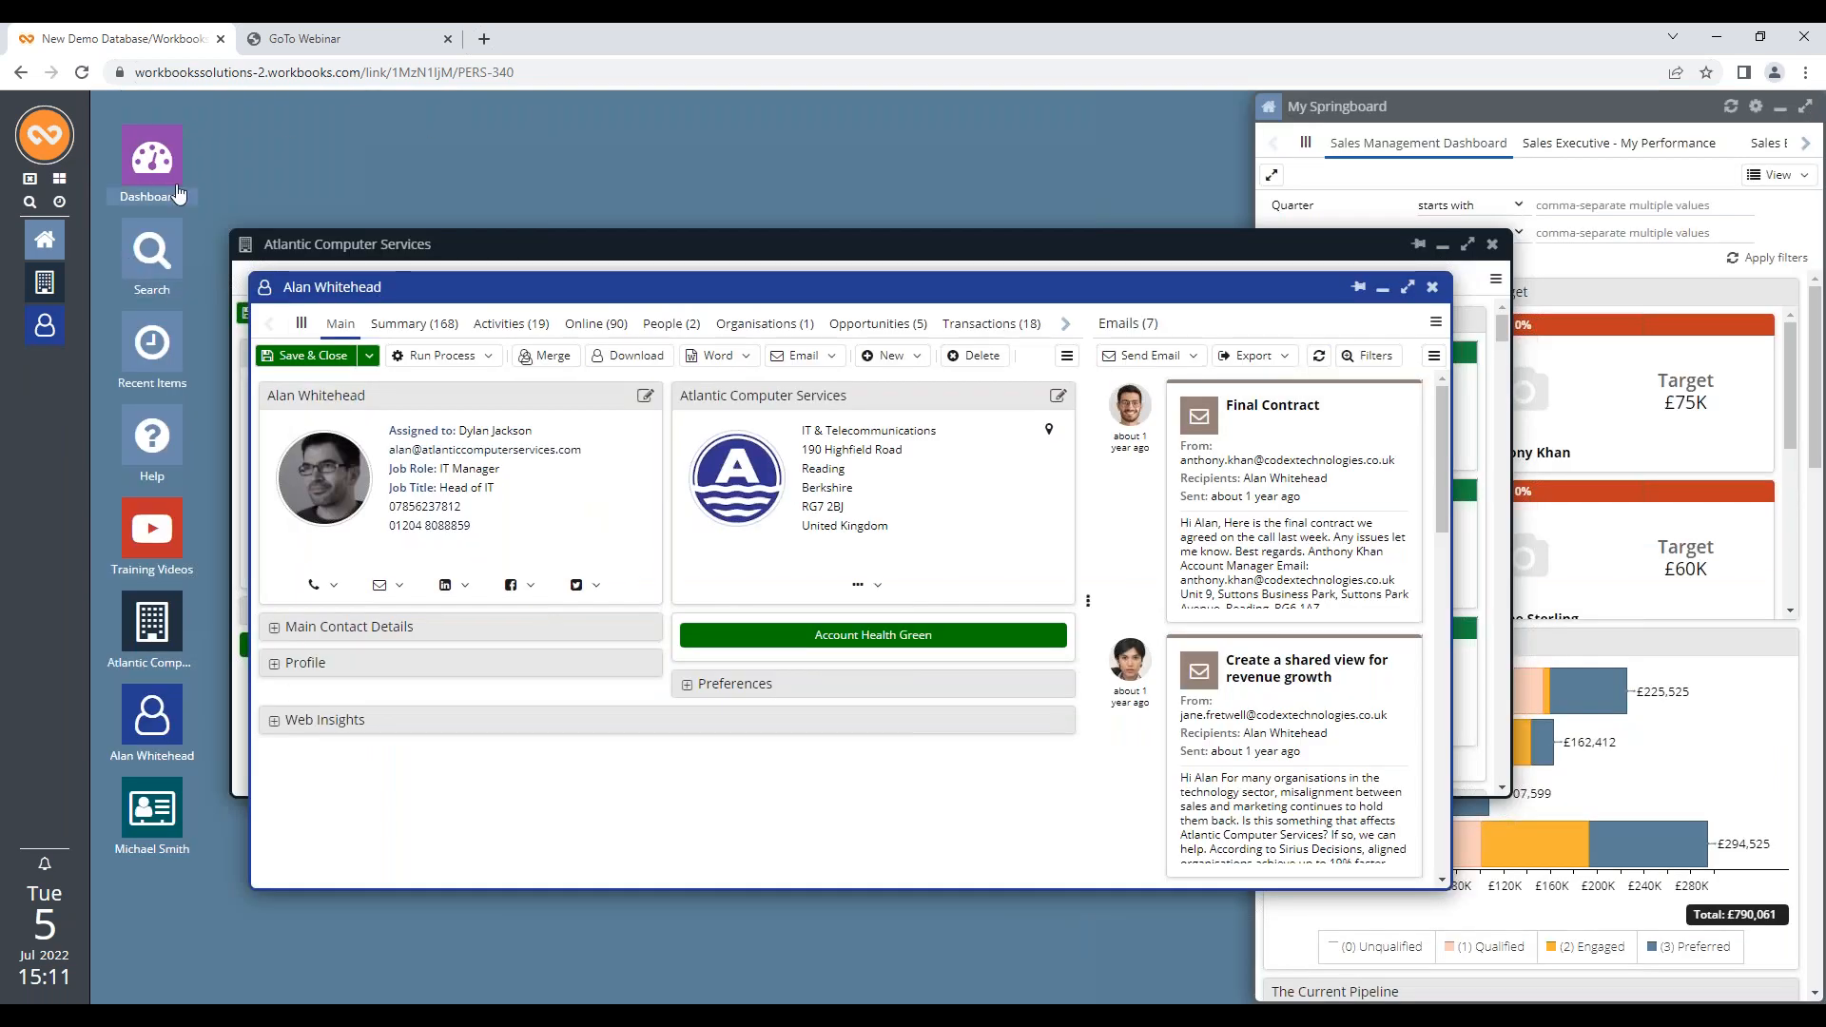
click(37, 192)
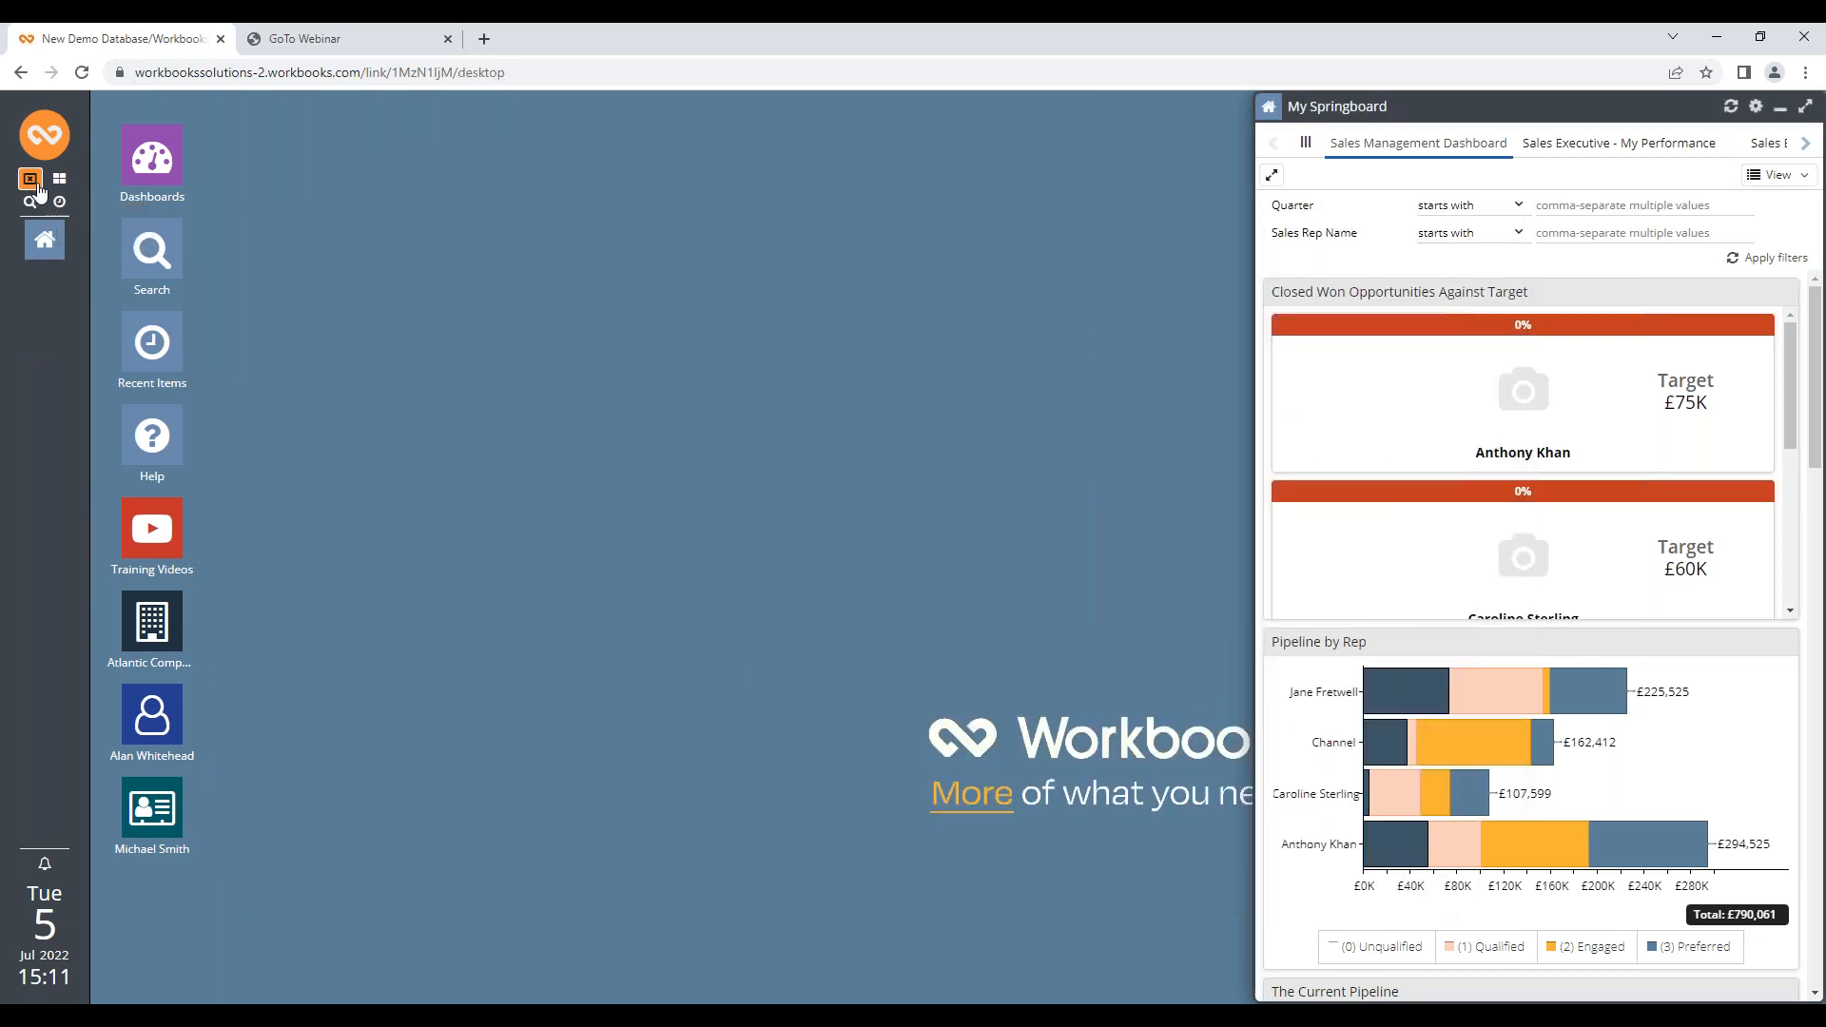
click(83, 78)
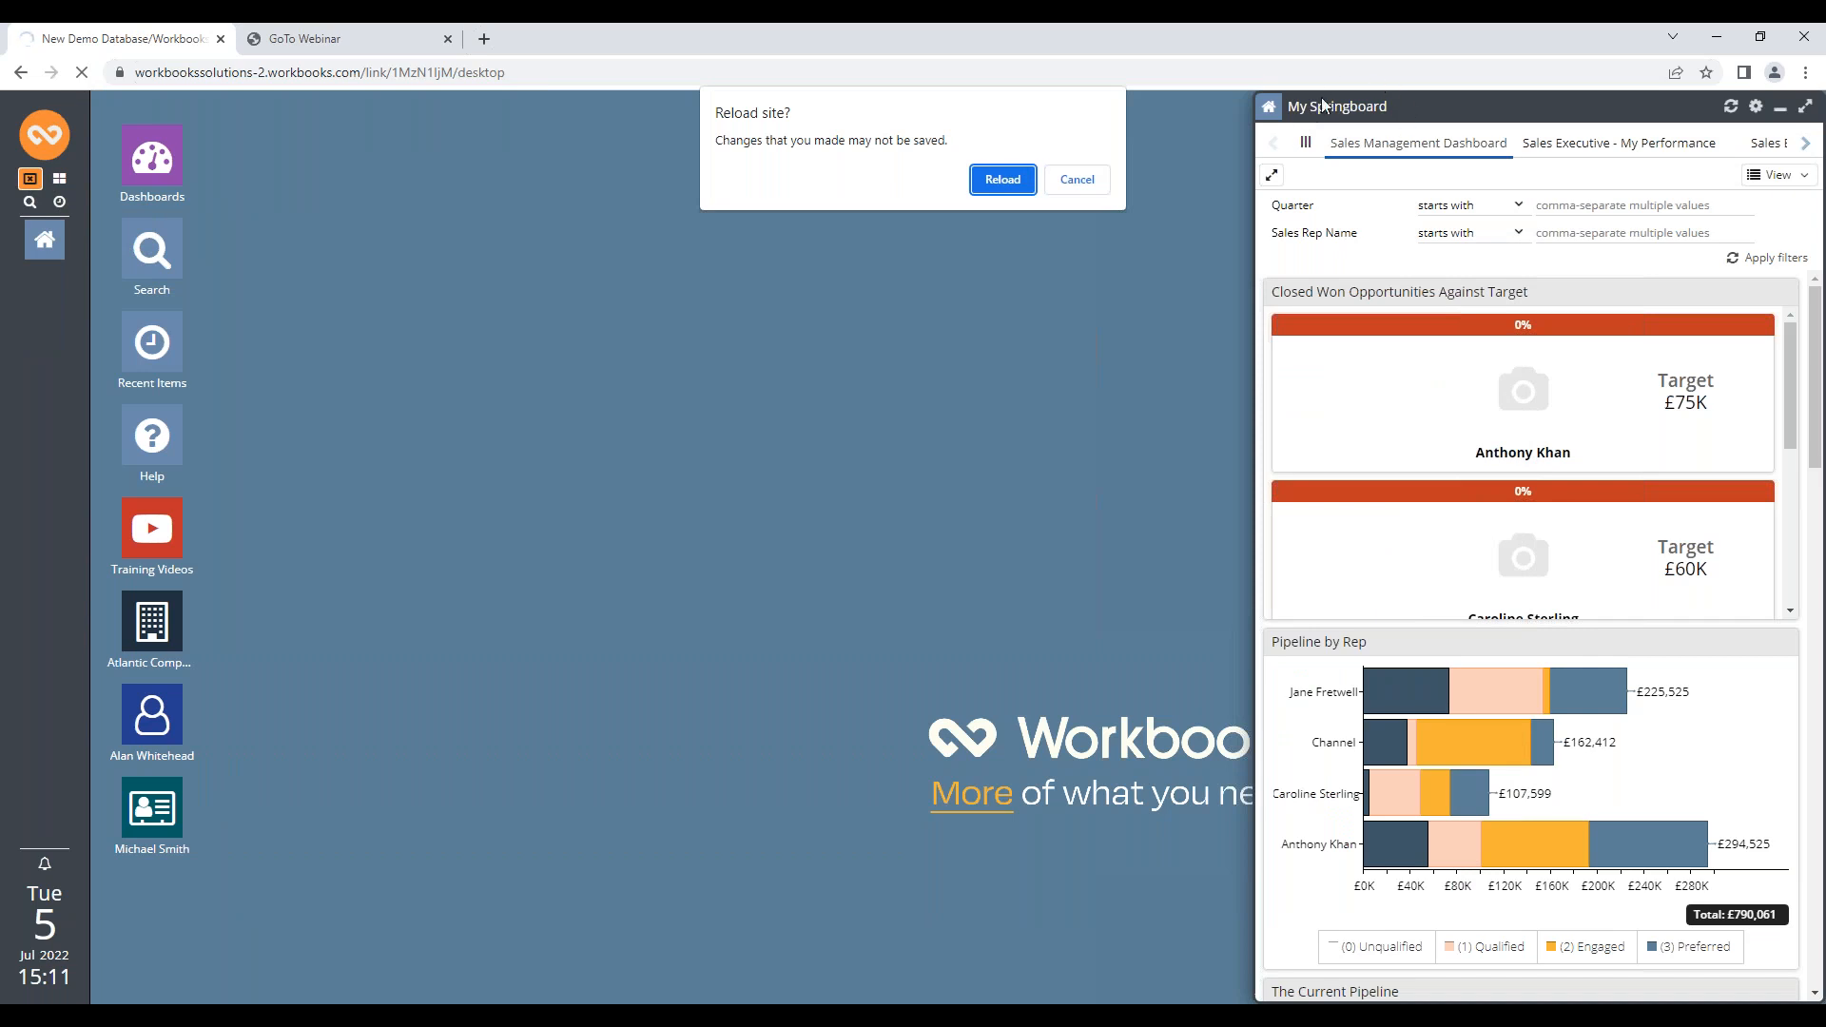
click(997, 180)
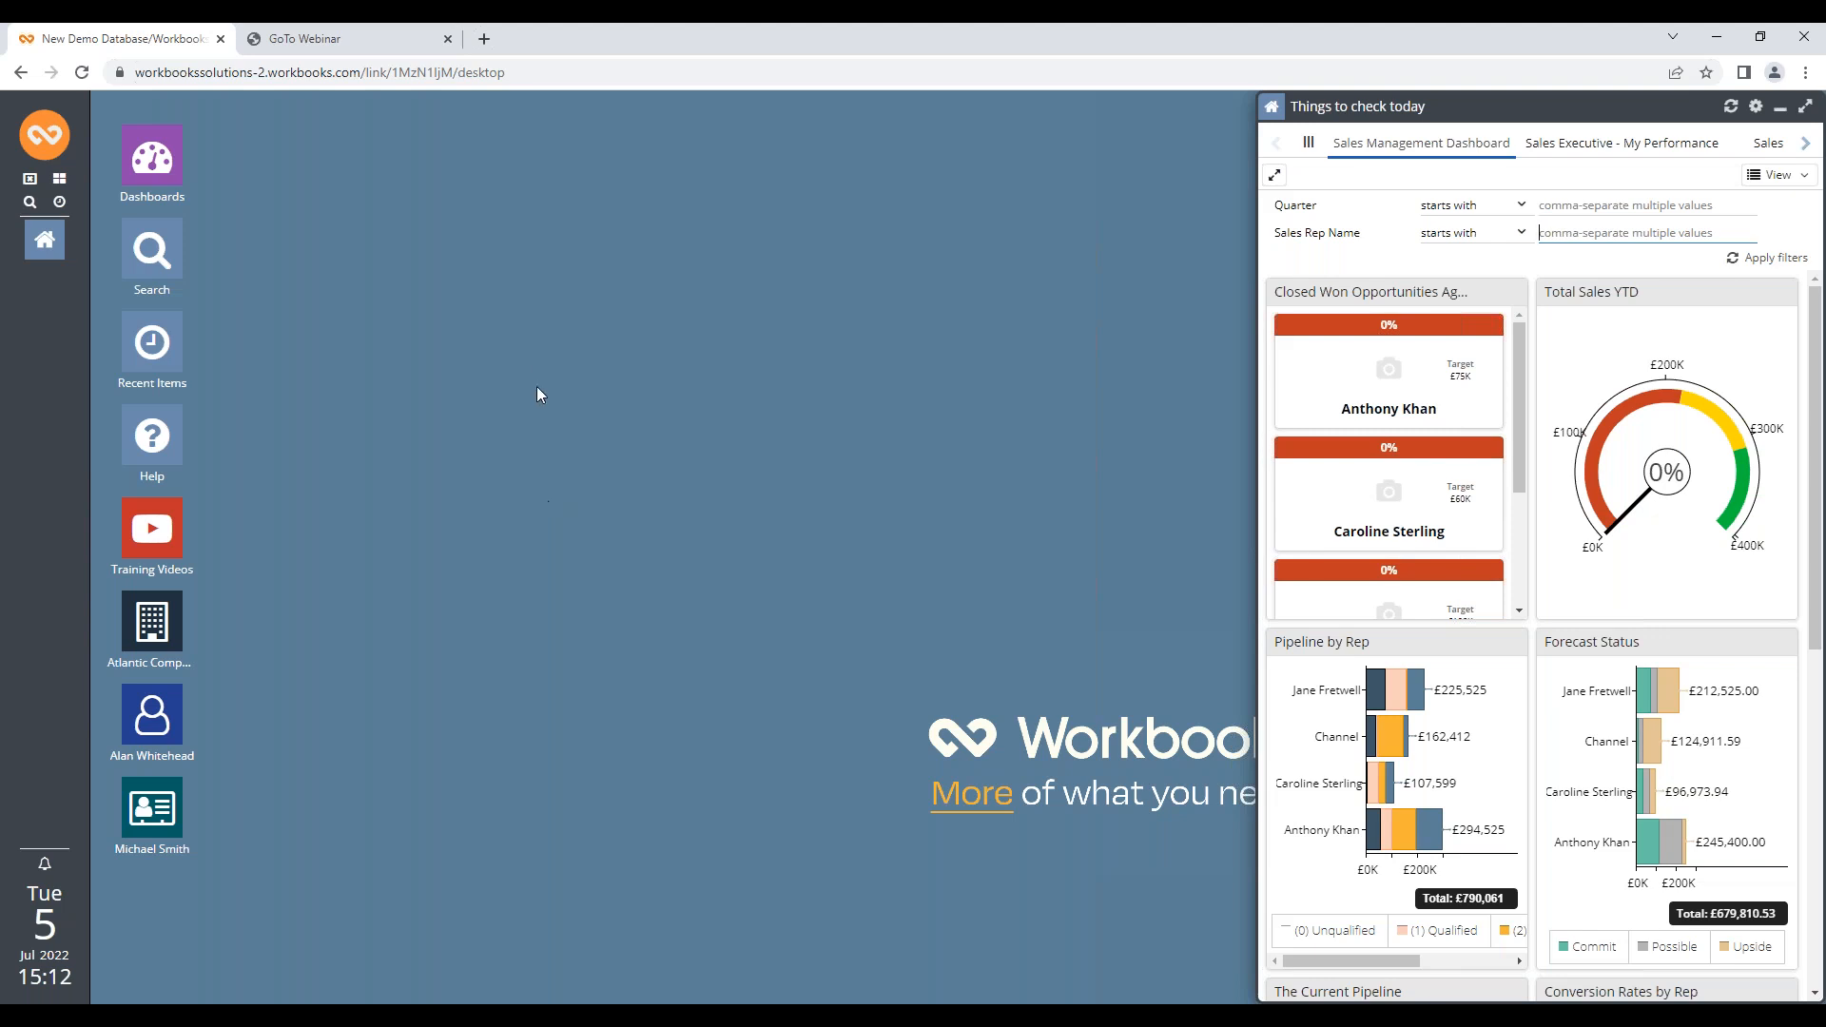
Open the Database Settings from the system Configuration
click(33, 140)
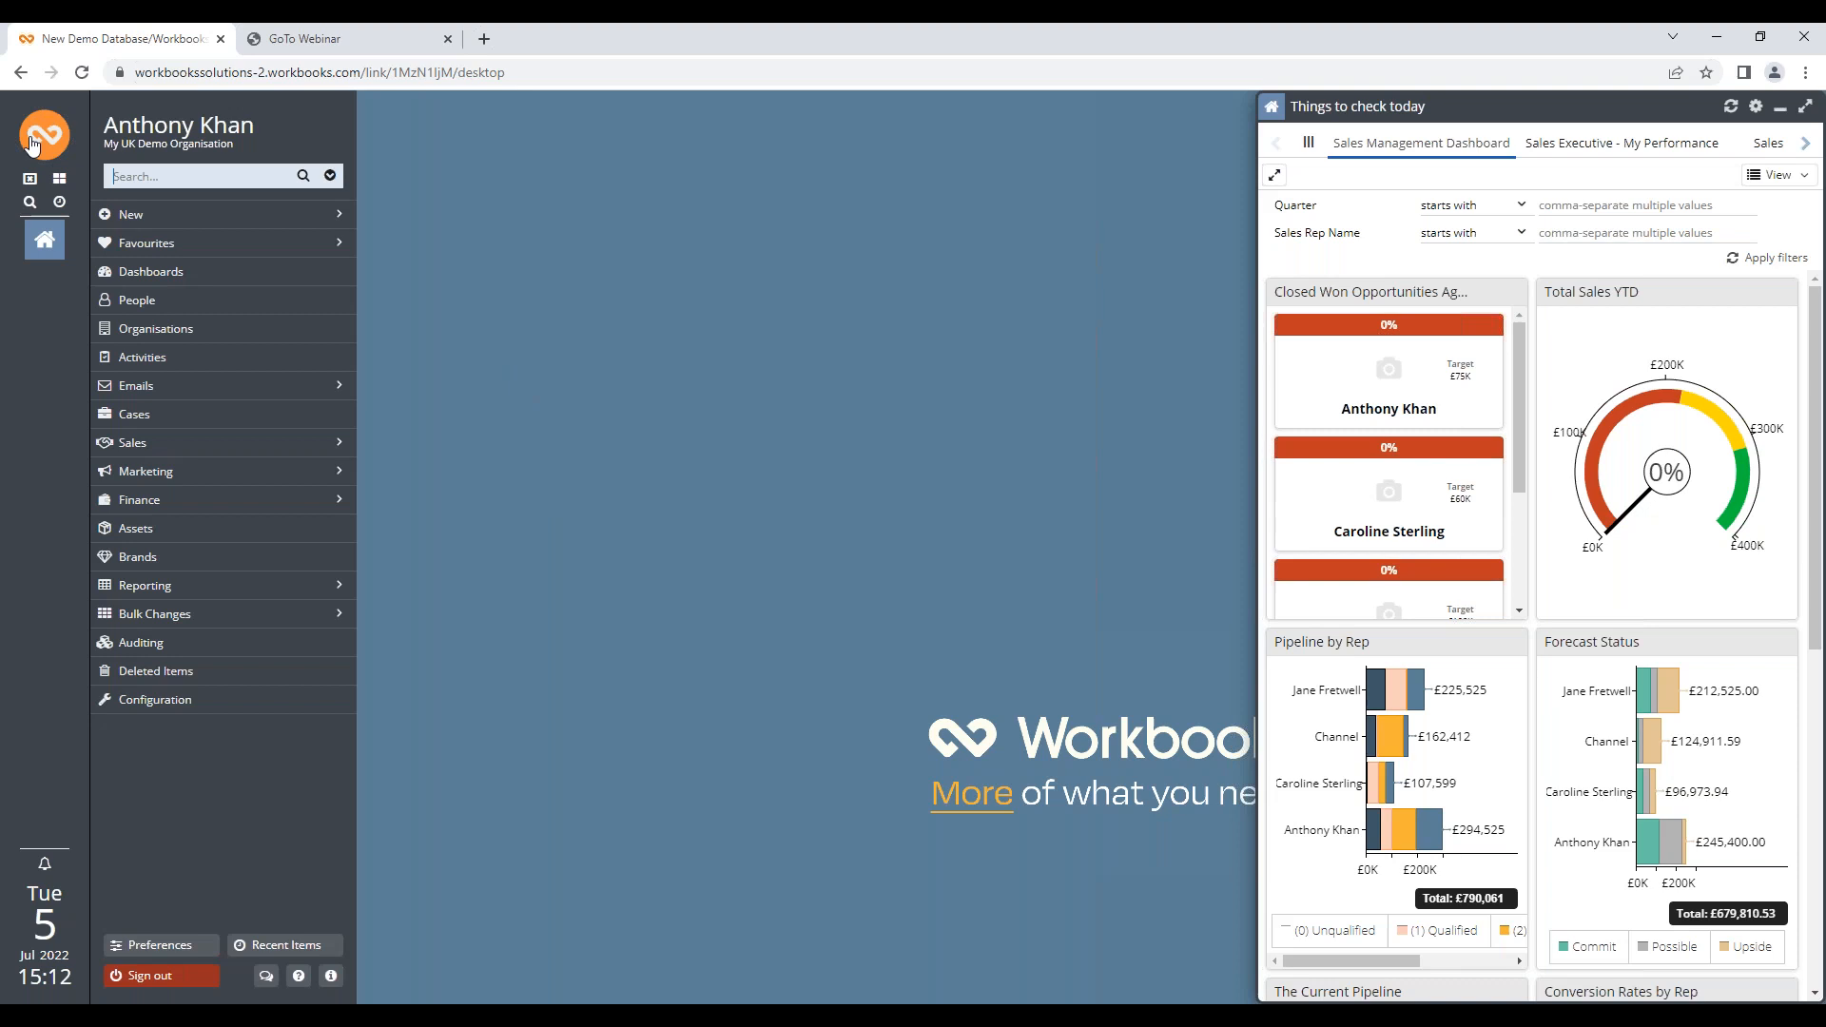
click(196, 712)
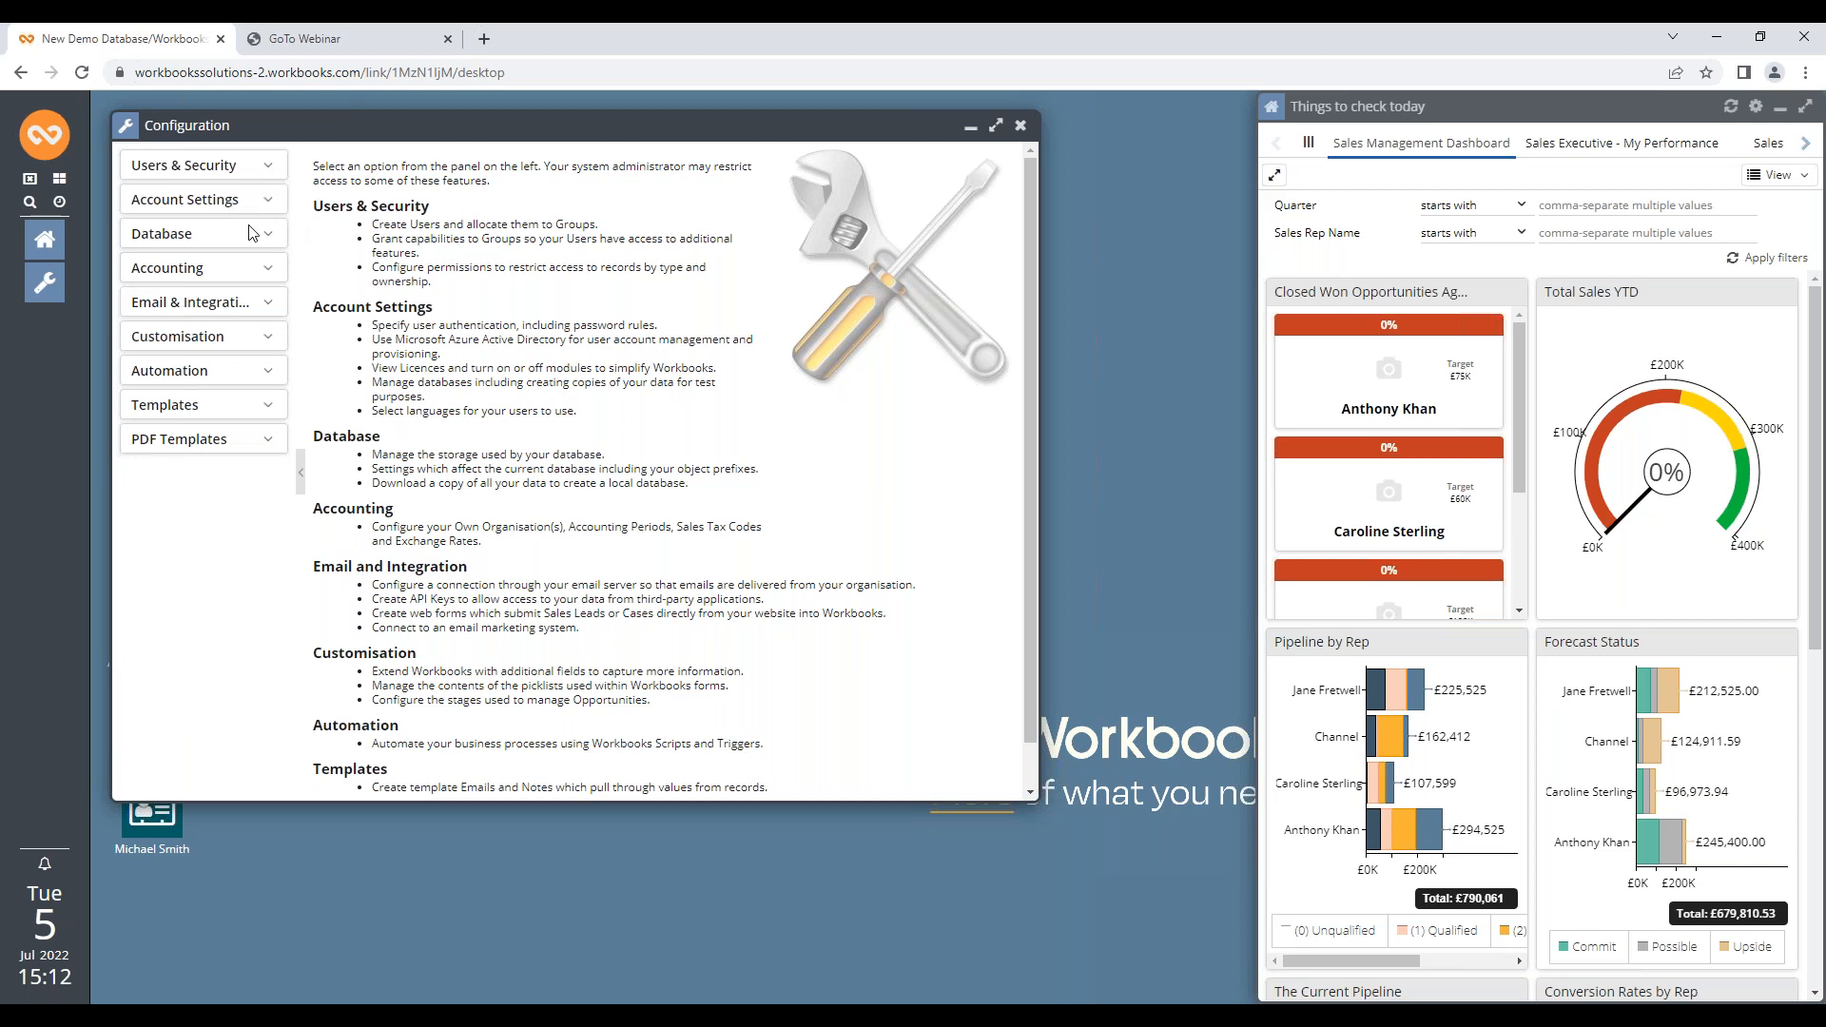
click(252, 233)
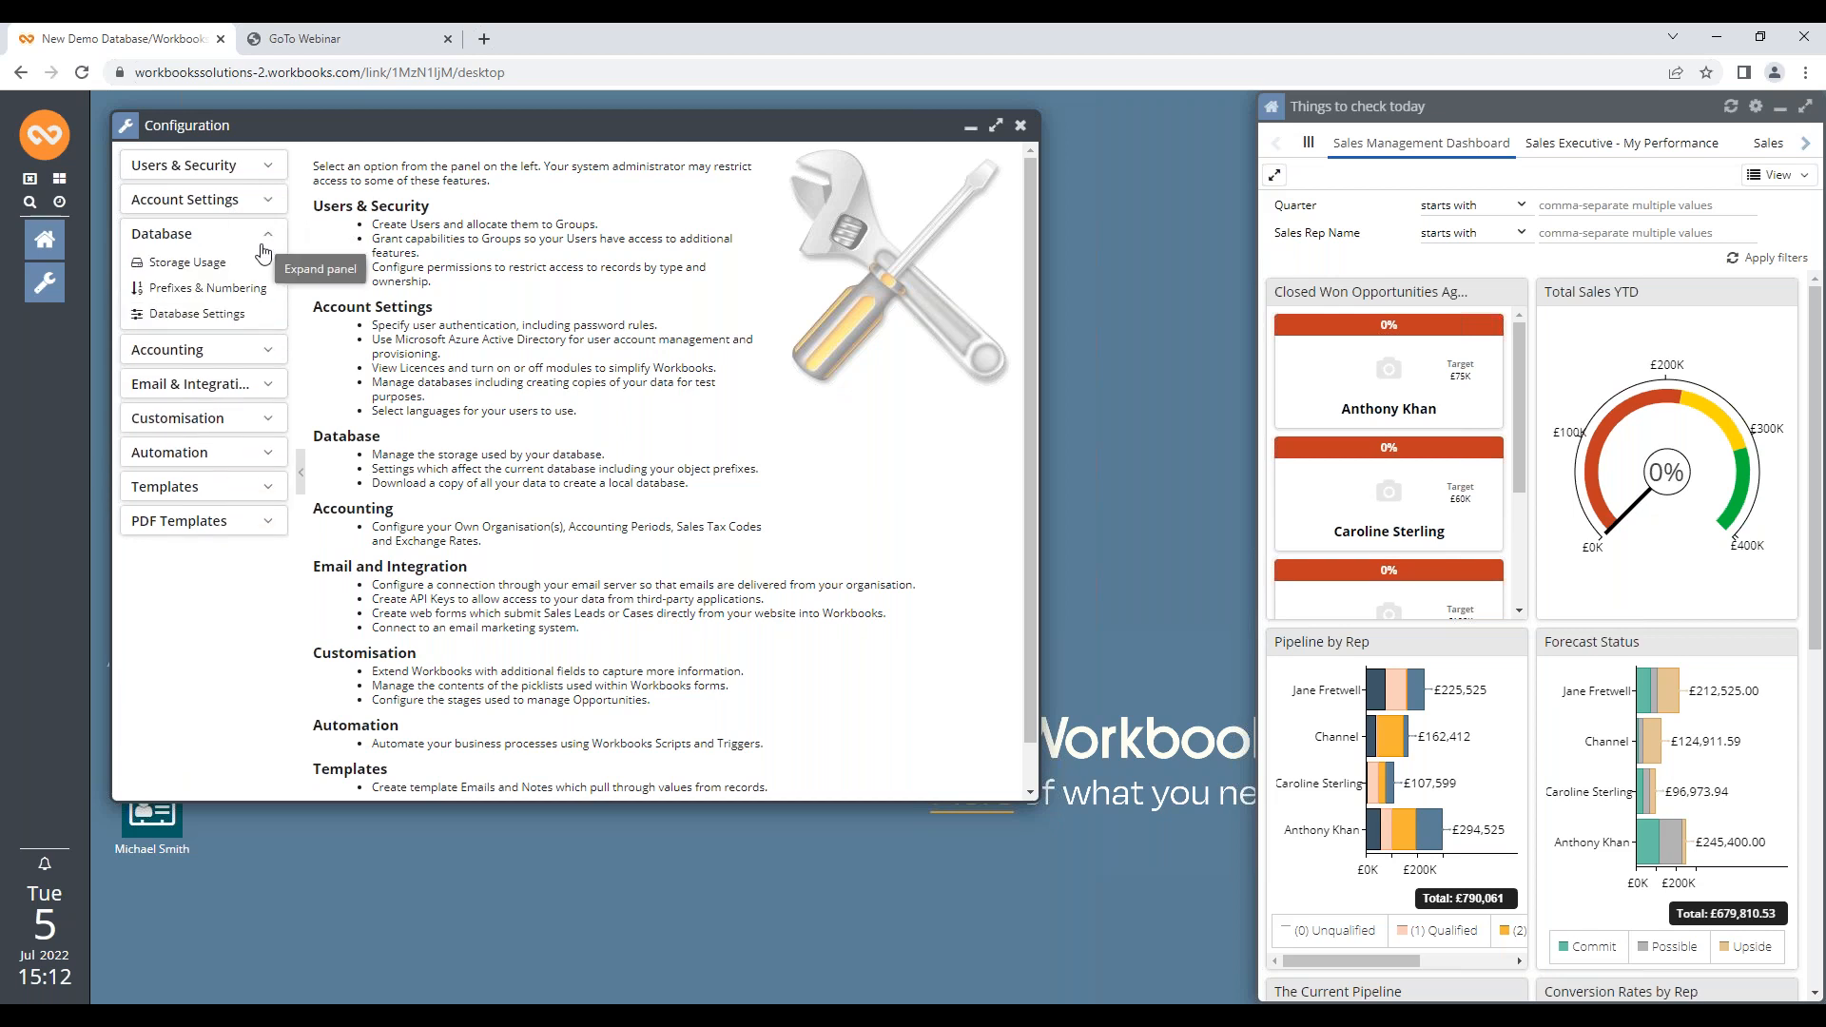
click(250, 314)
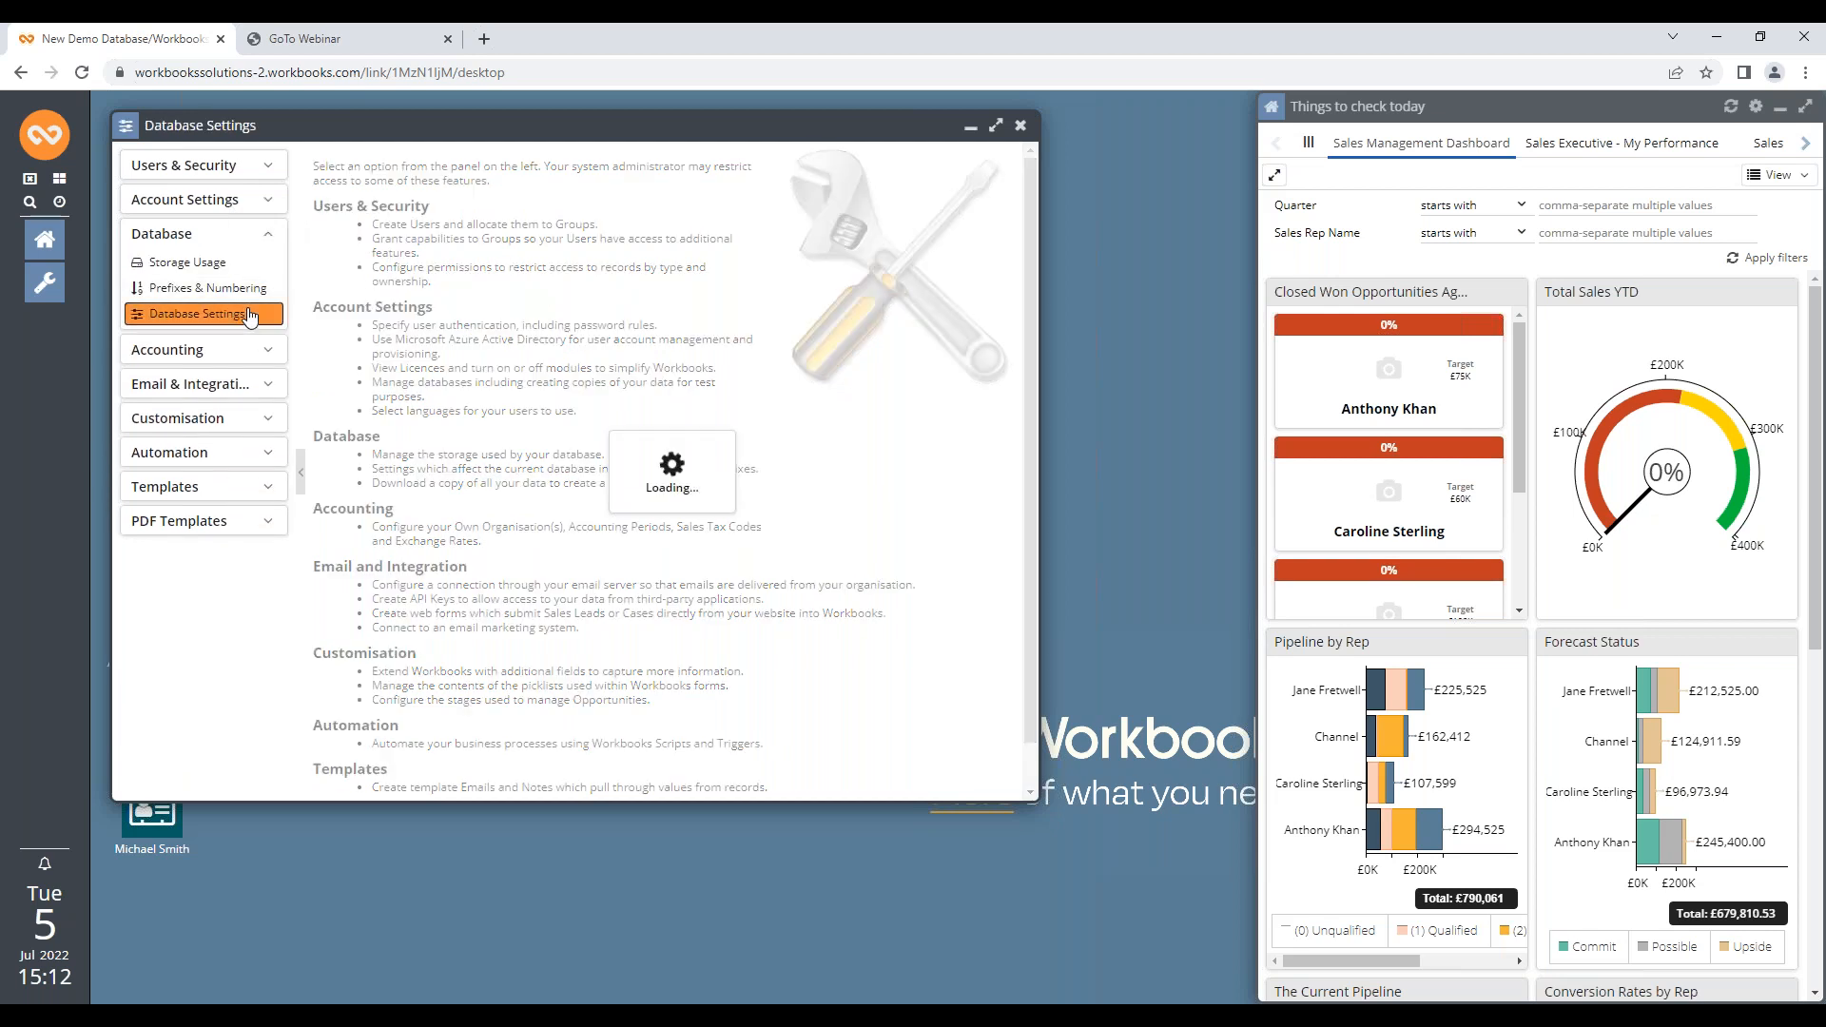
Set the Preferred Customer Type under Customer Transaction Type to Businesses (B2B), then save and close the database settings
scroll(695, 556, down, 6)
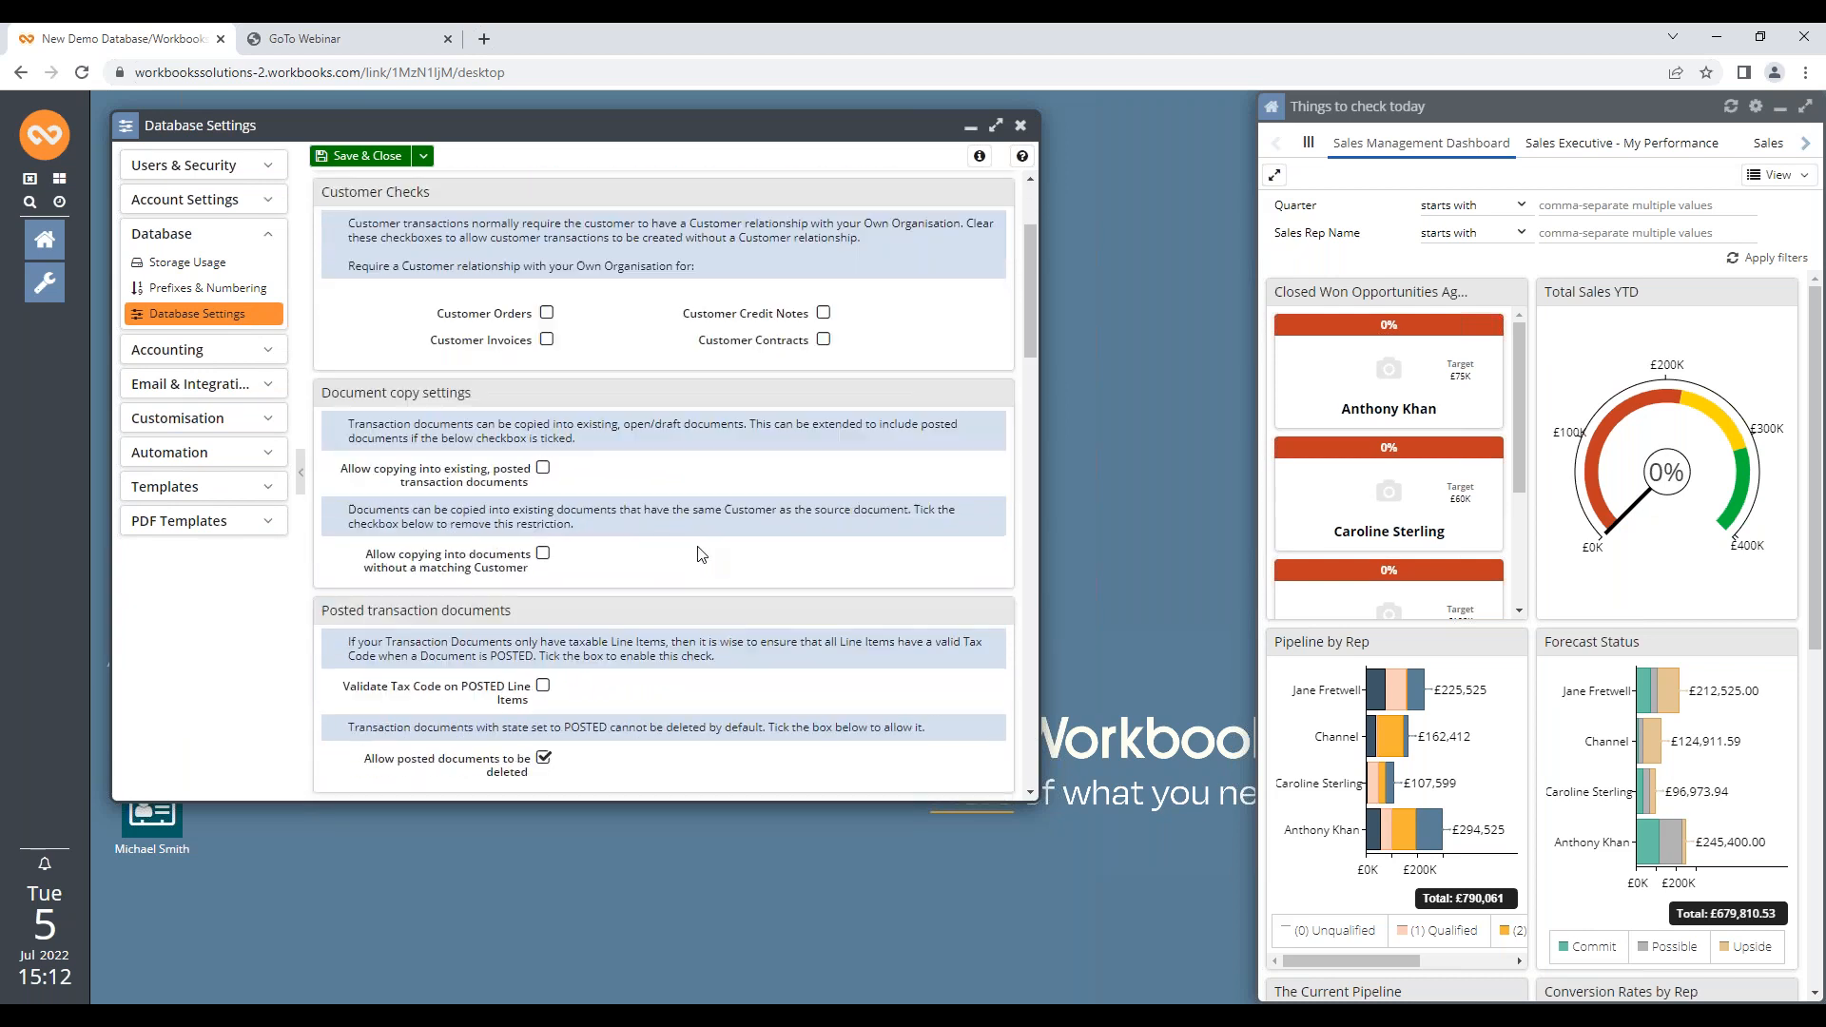
scroll(702, 551, down, 6)
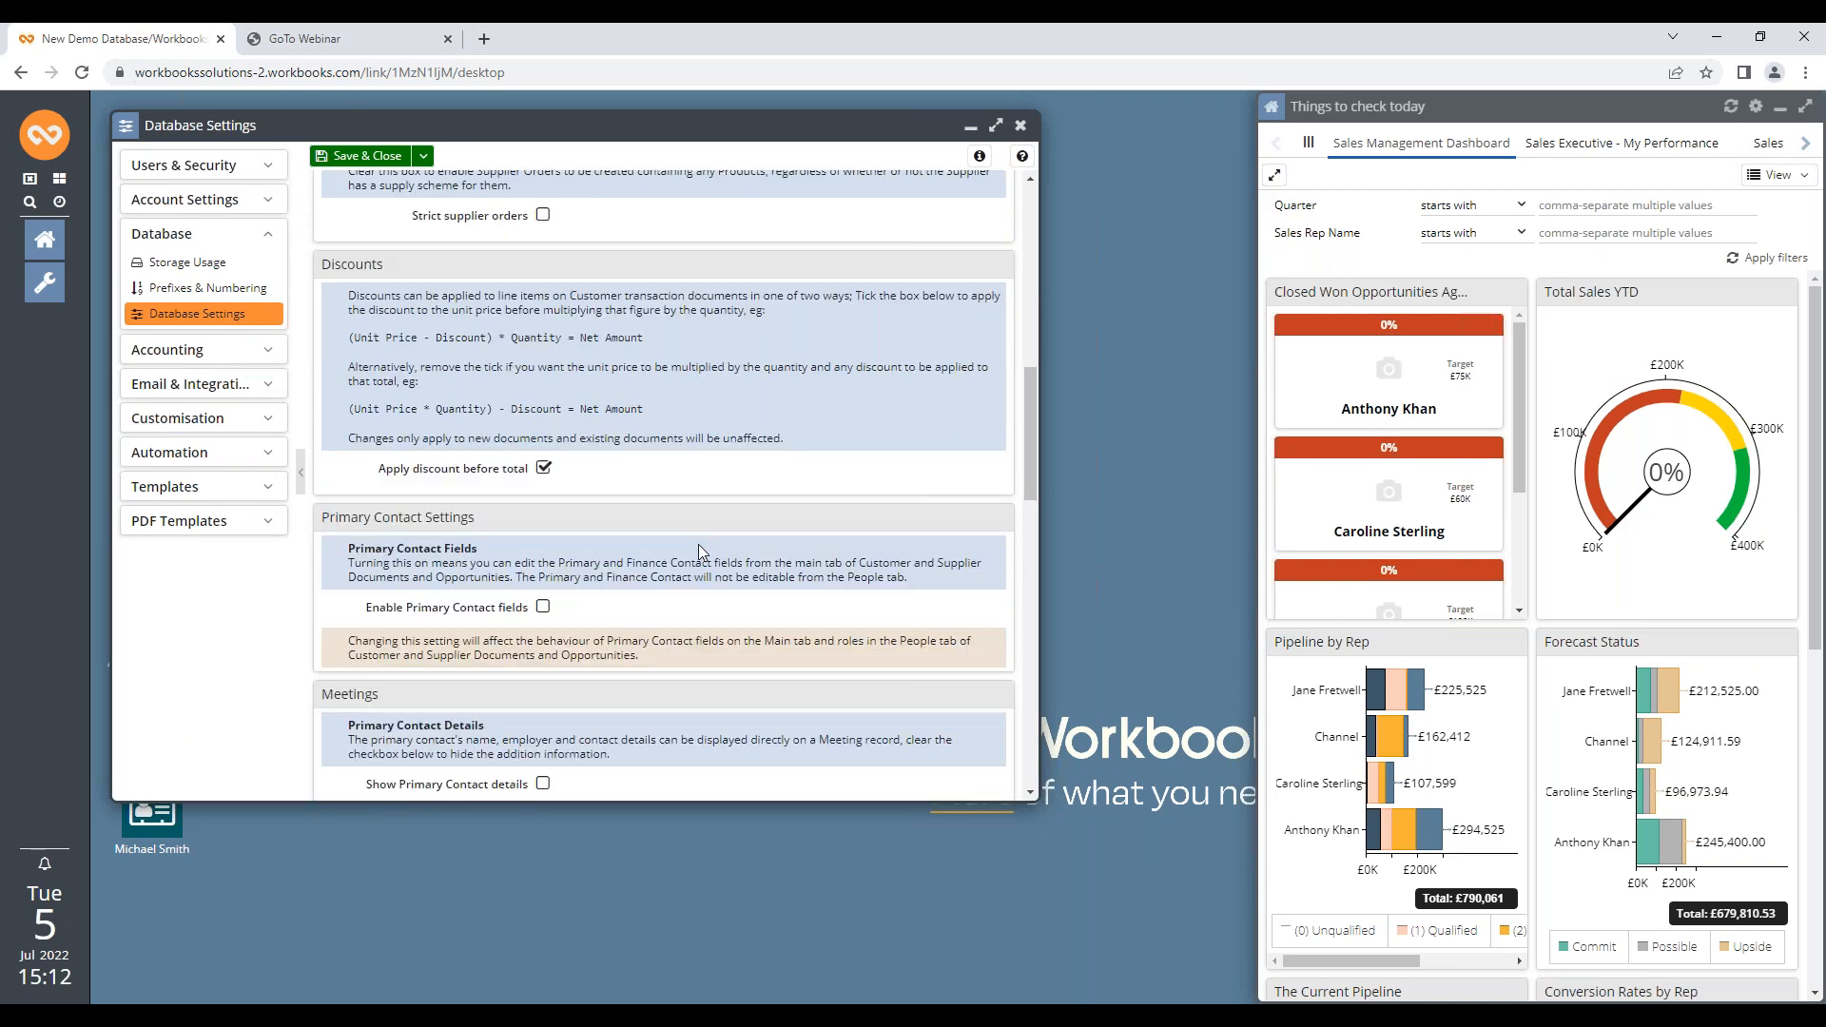
scroll(700, 542, down, 6)
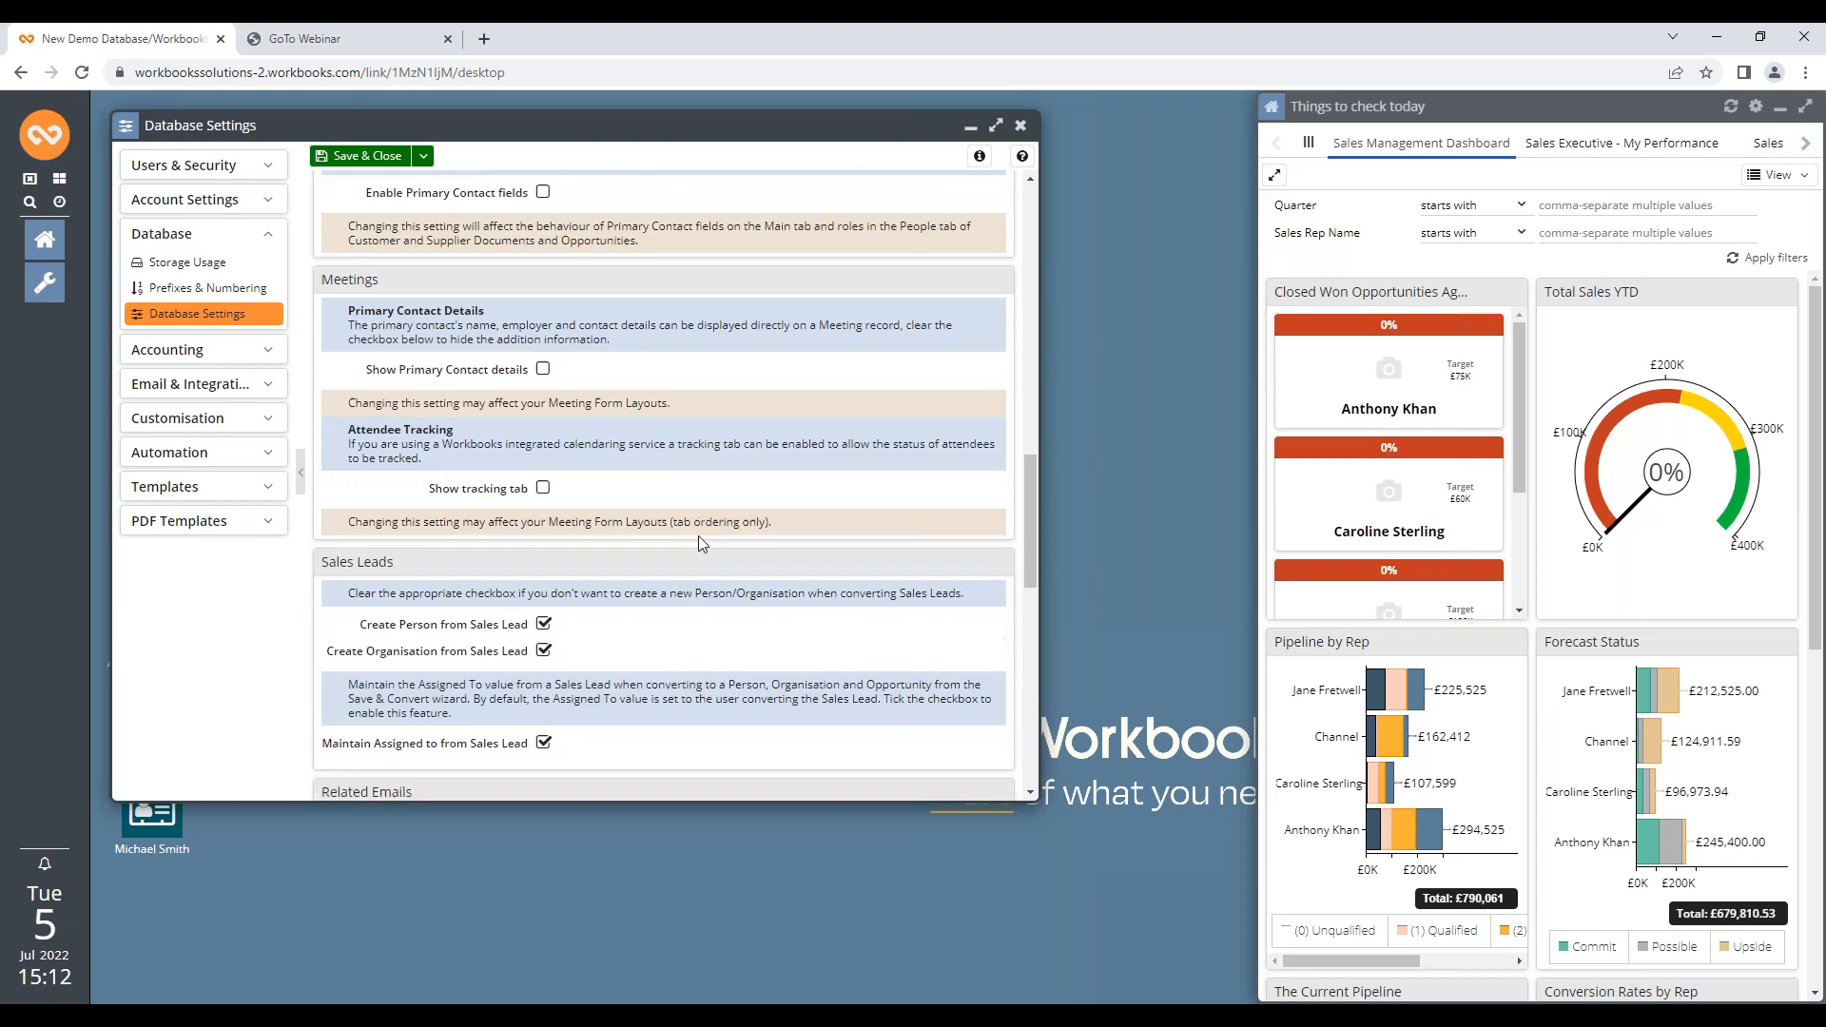
scroll(701, 539, down, 6)
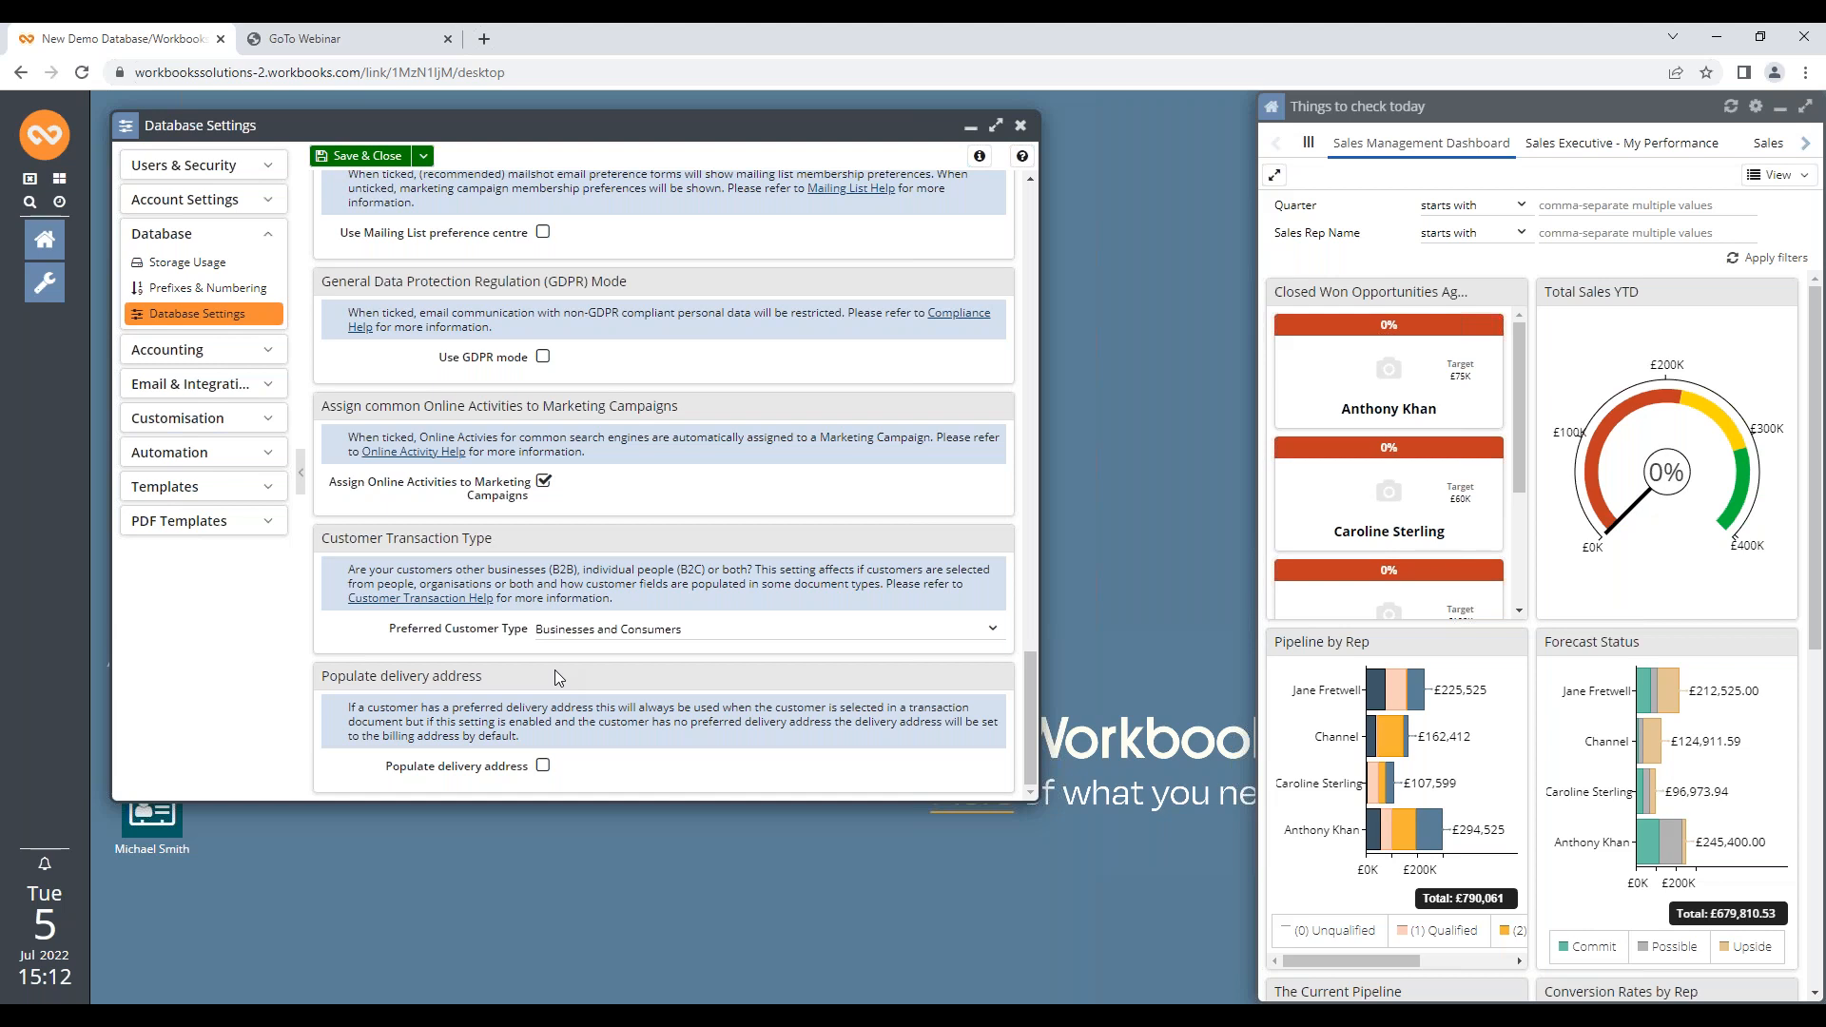
click(993, 631)
click(994, 632)
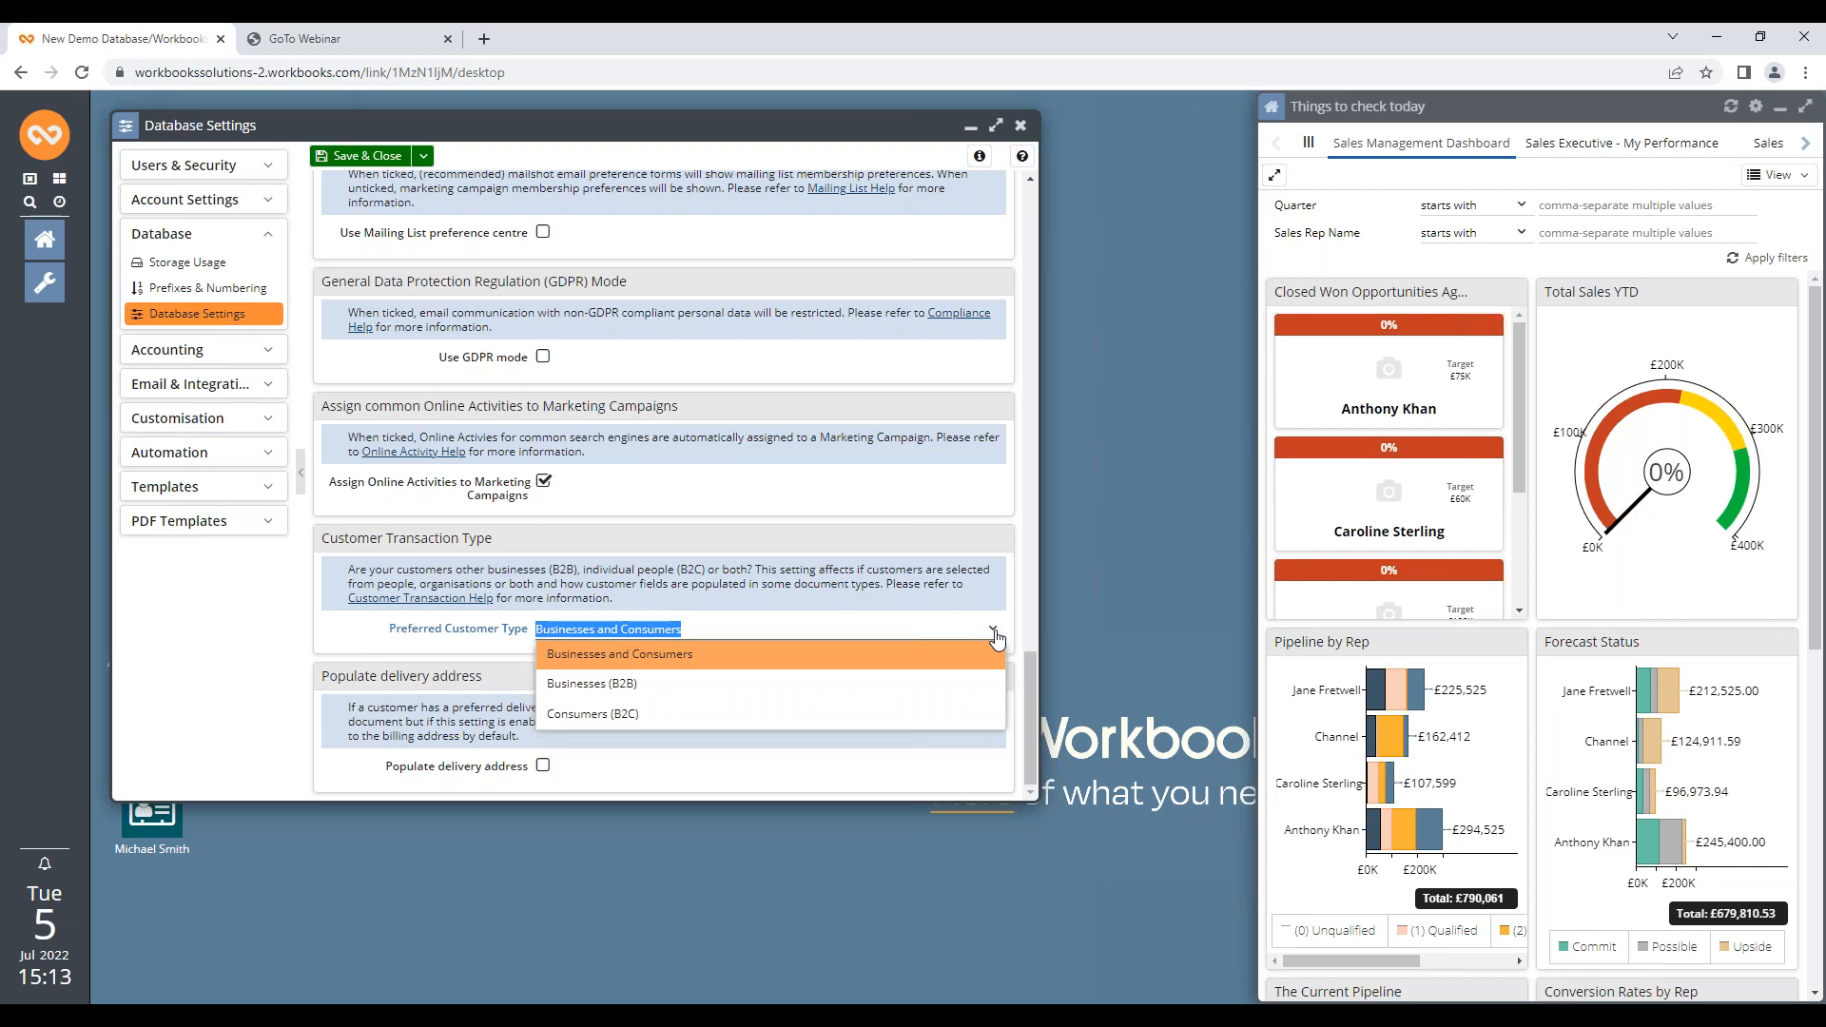
click(877, 685)
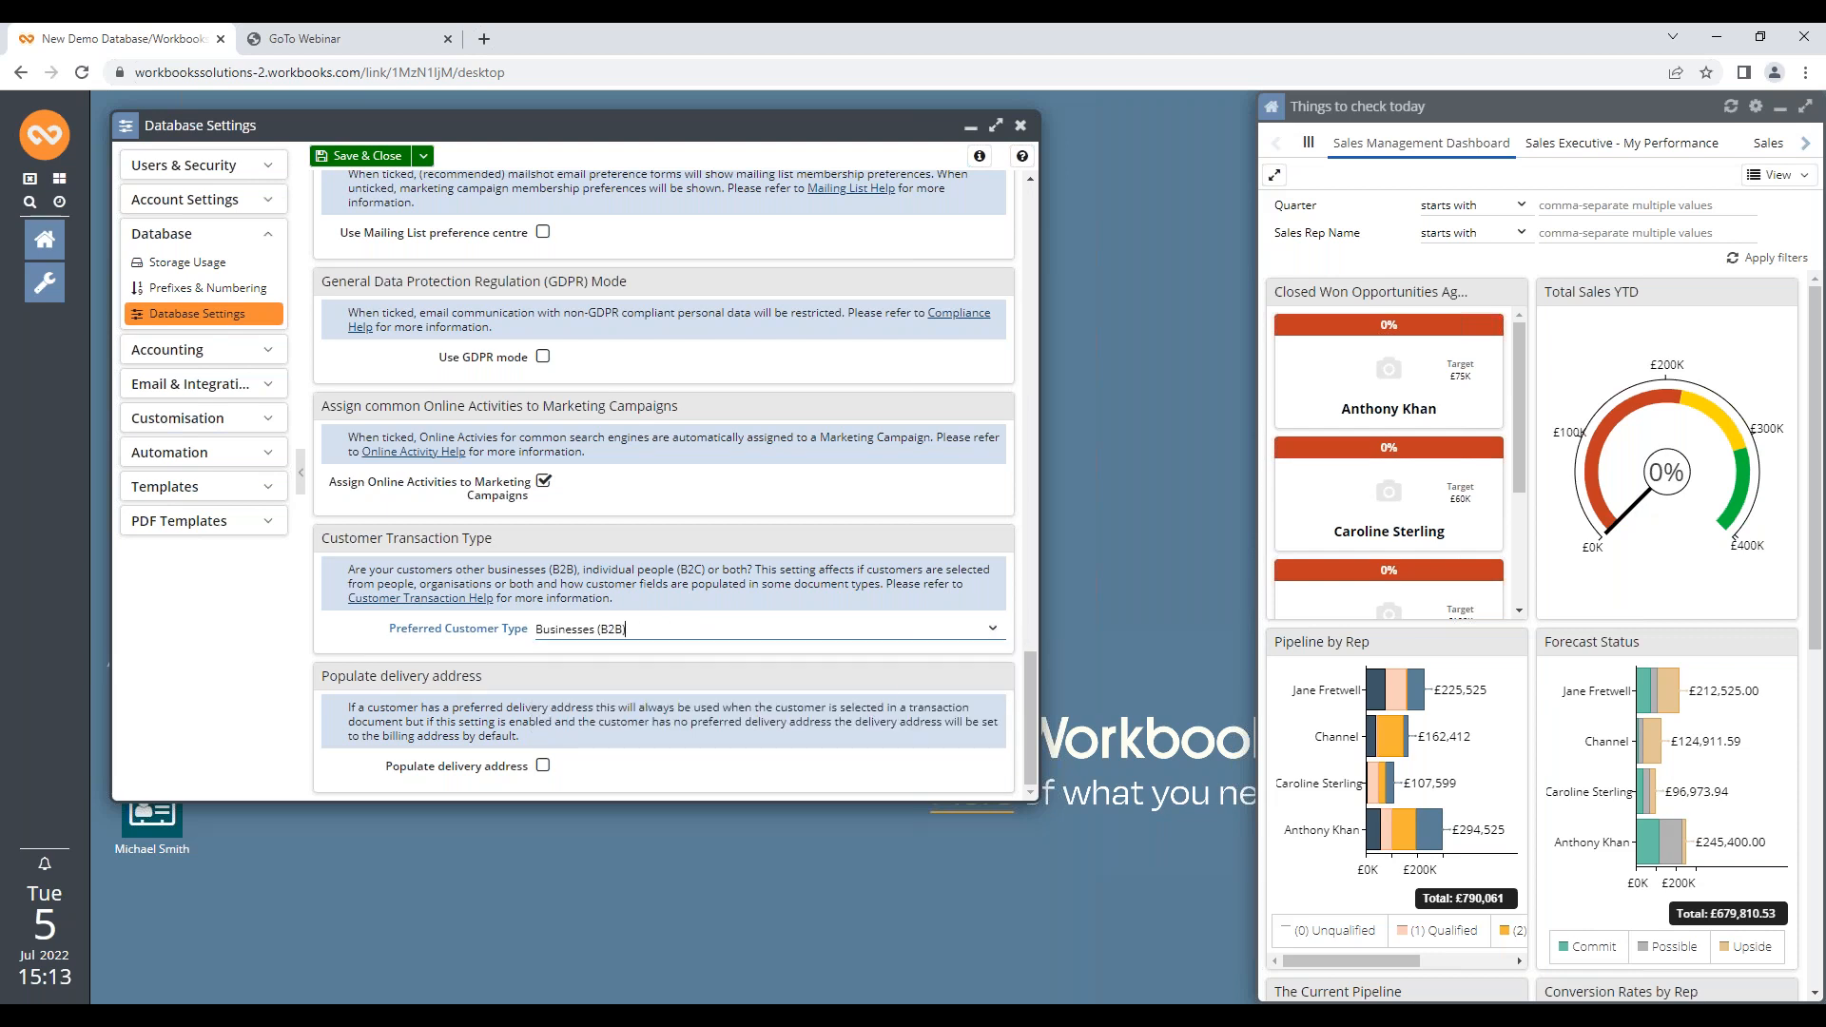
click(355, 158)
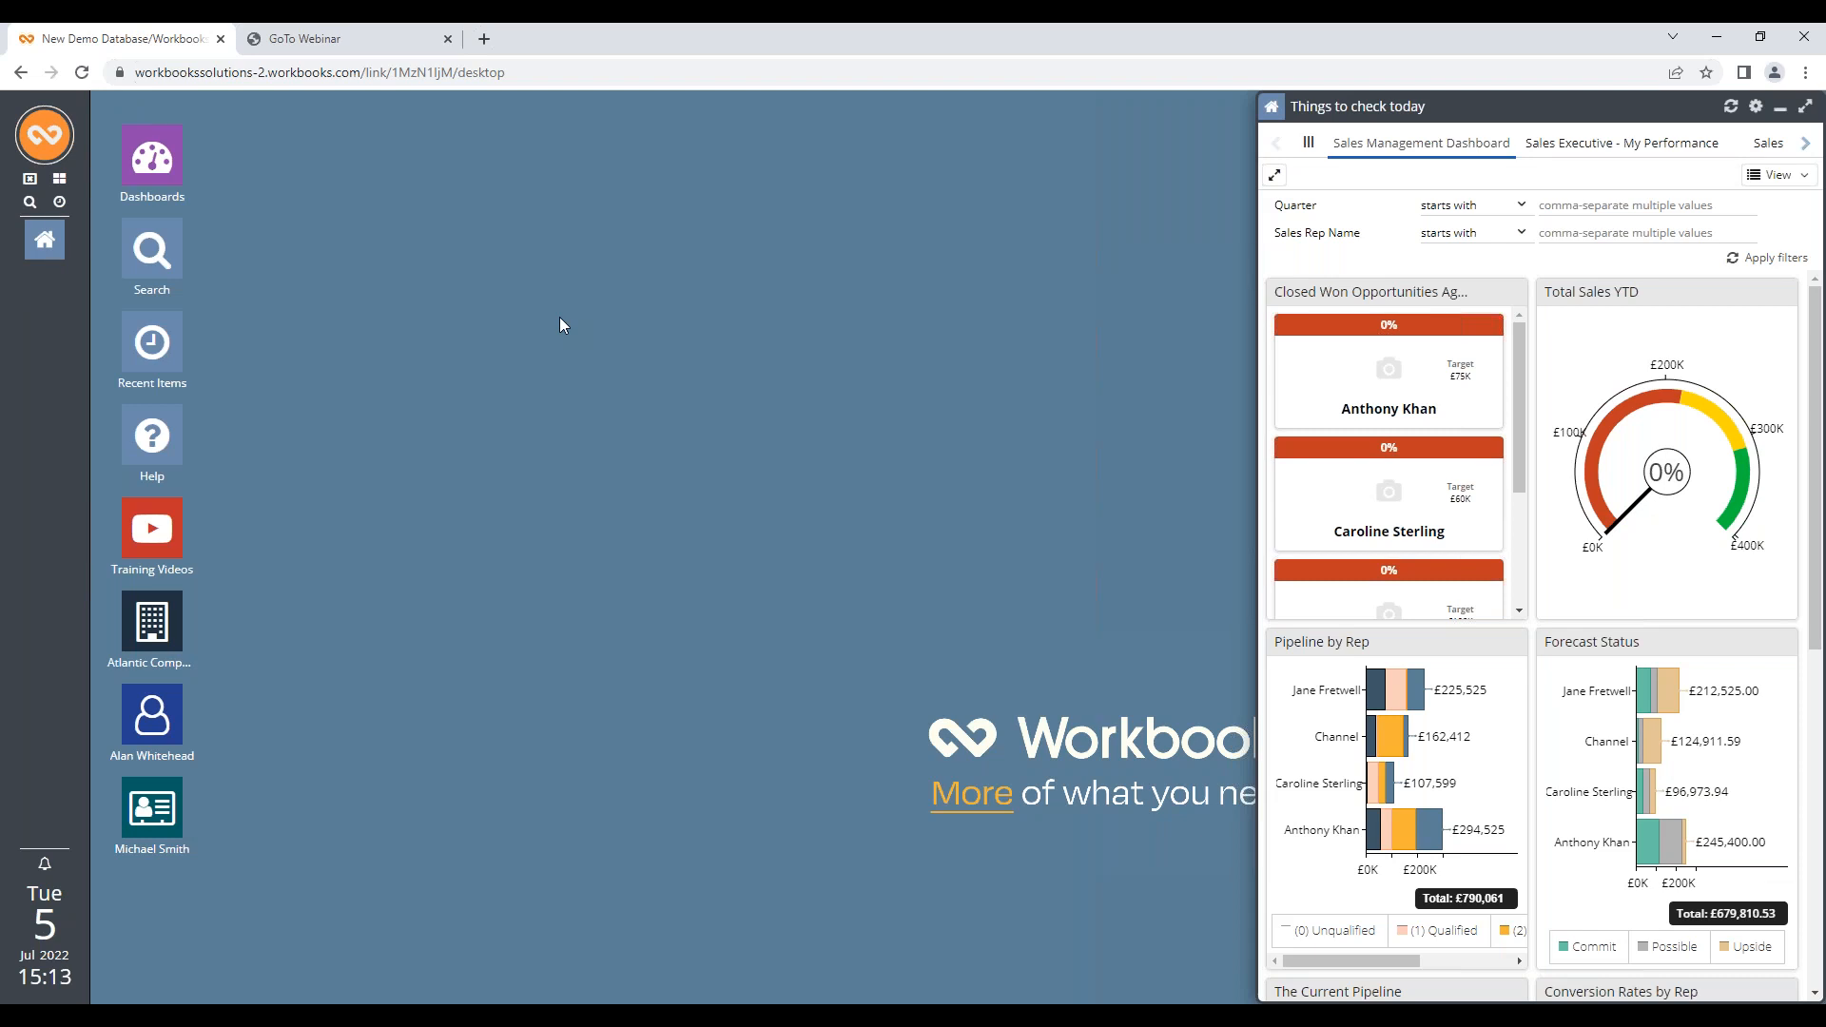
Convert the Production Manager's sales lead into an opportunity, creating a new person and linking the existing organisation Atlantic Computer Services
click(140, 824)
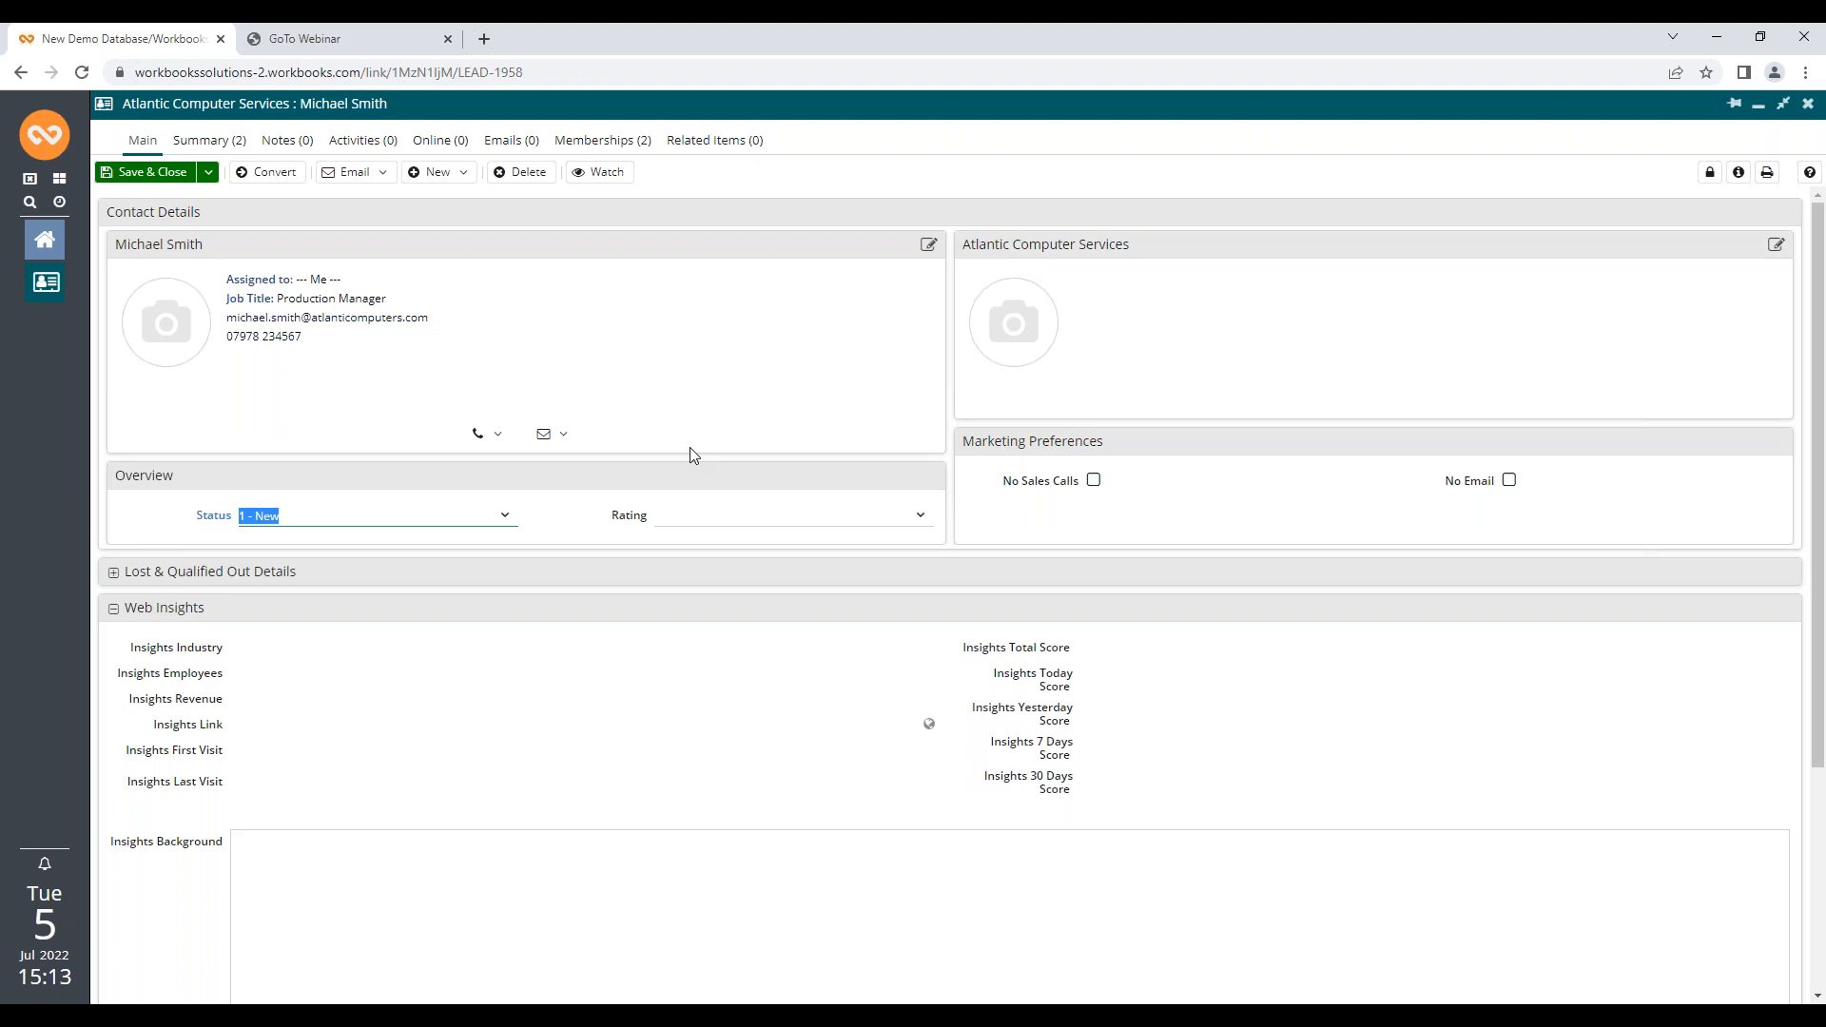
click(275, 172)
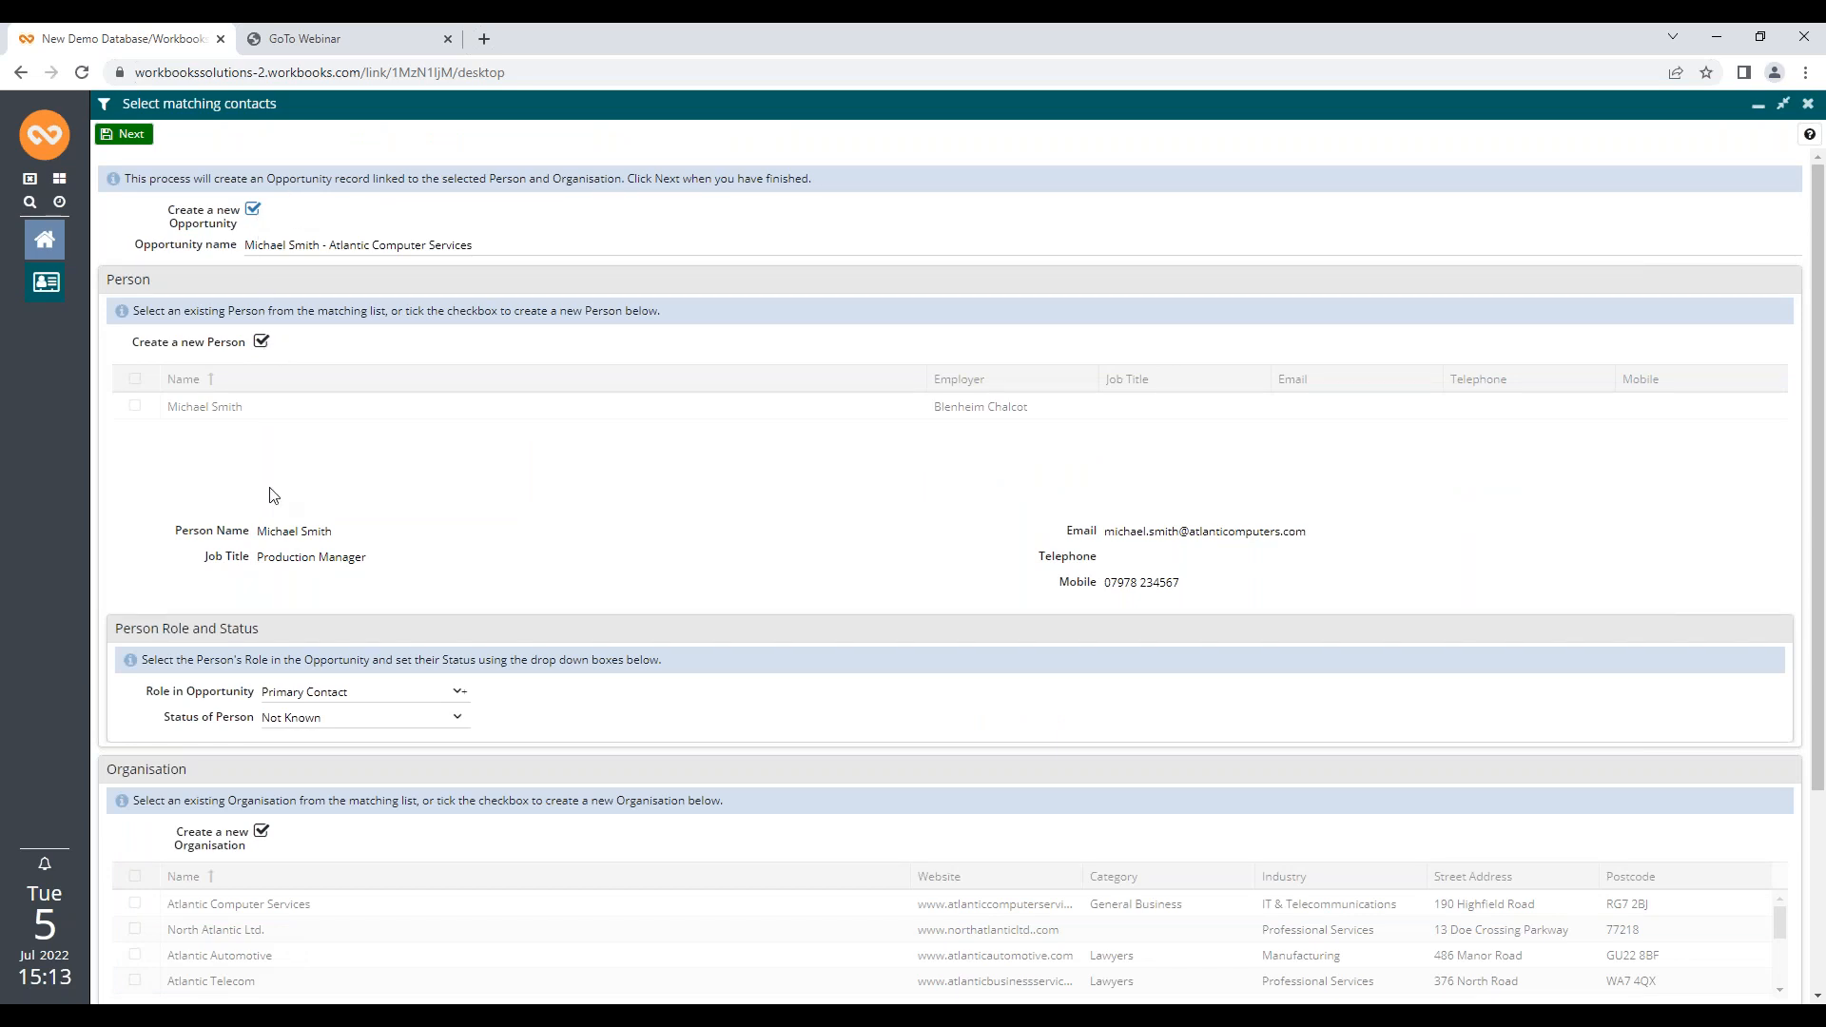
scroll(265, 497, down, 2)
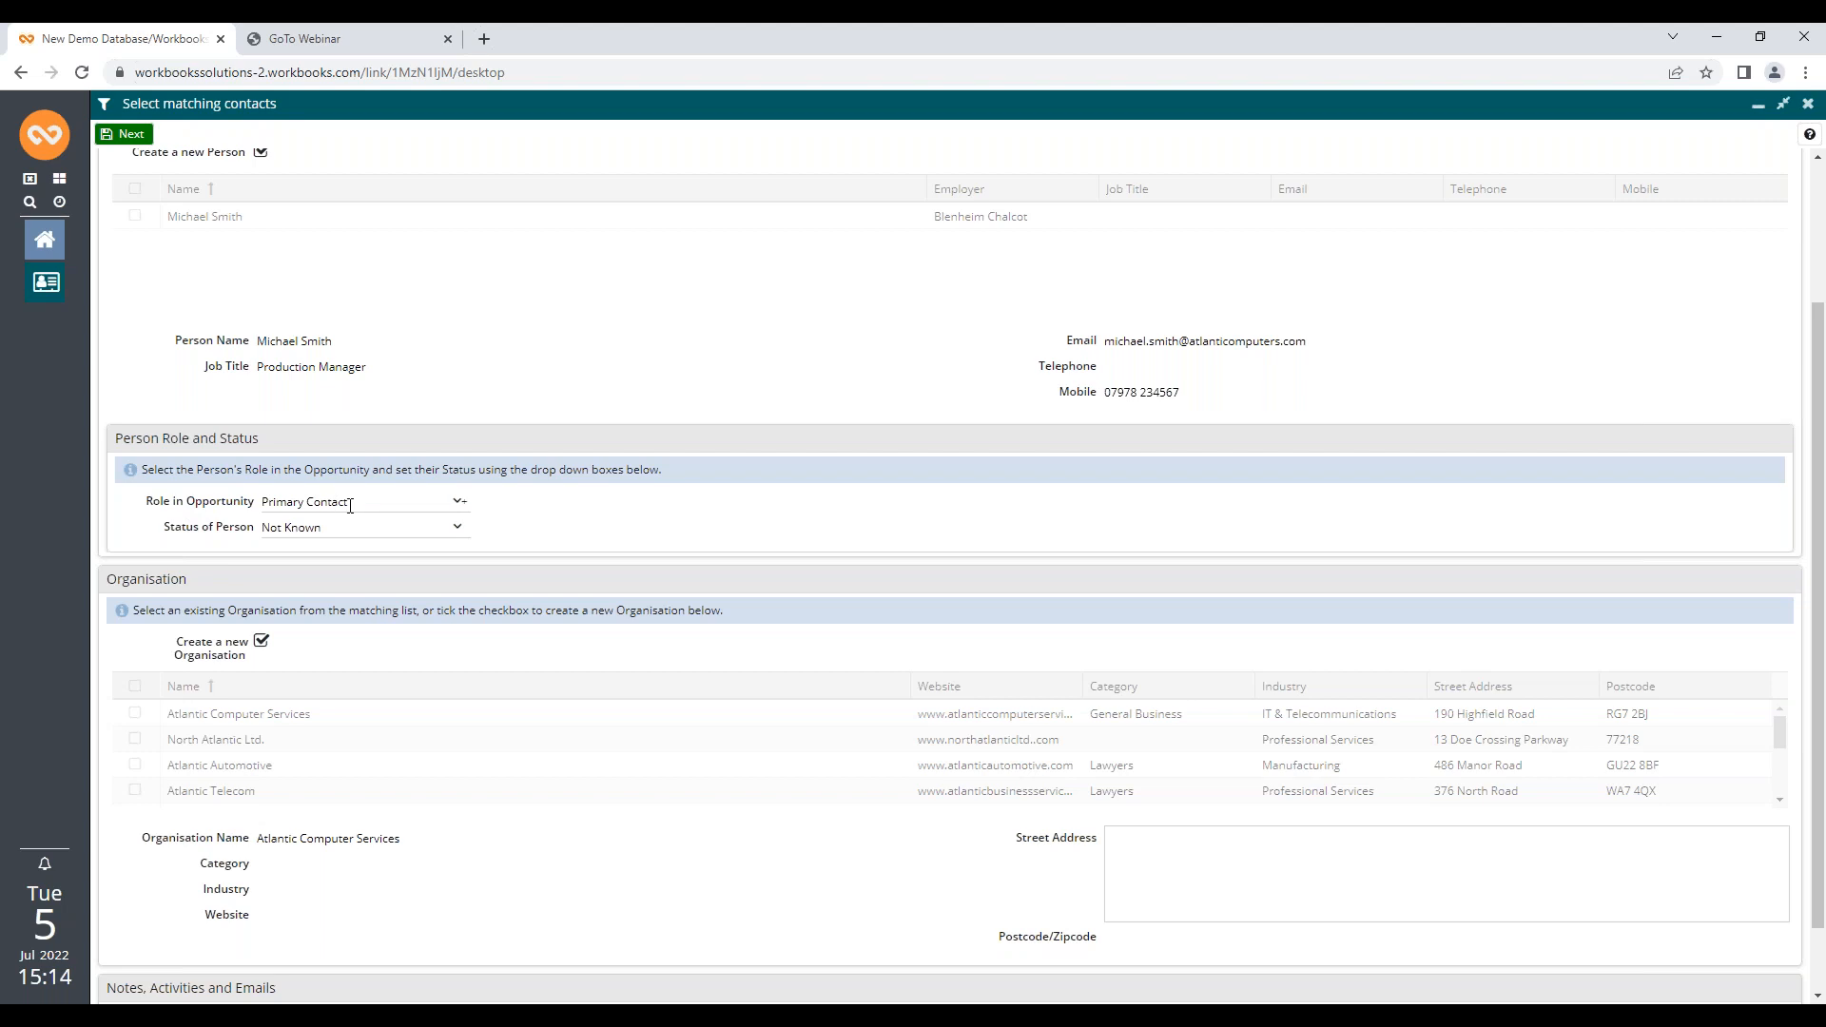
click(461, 529)
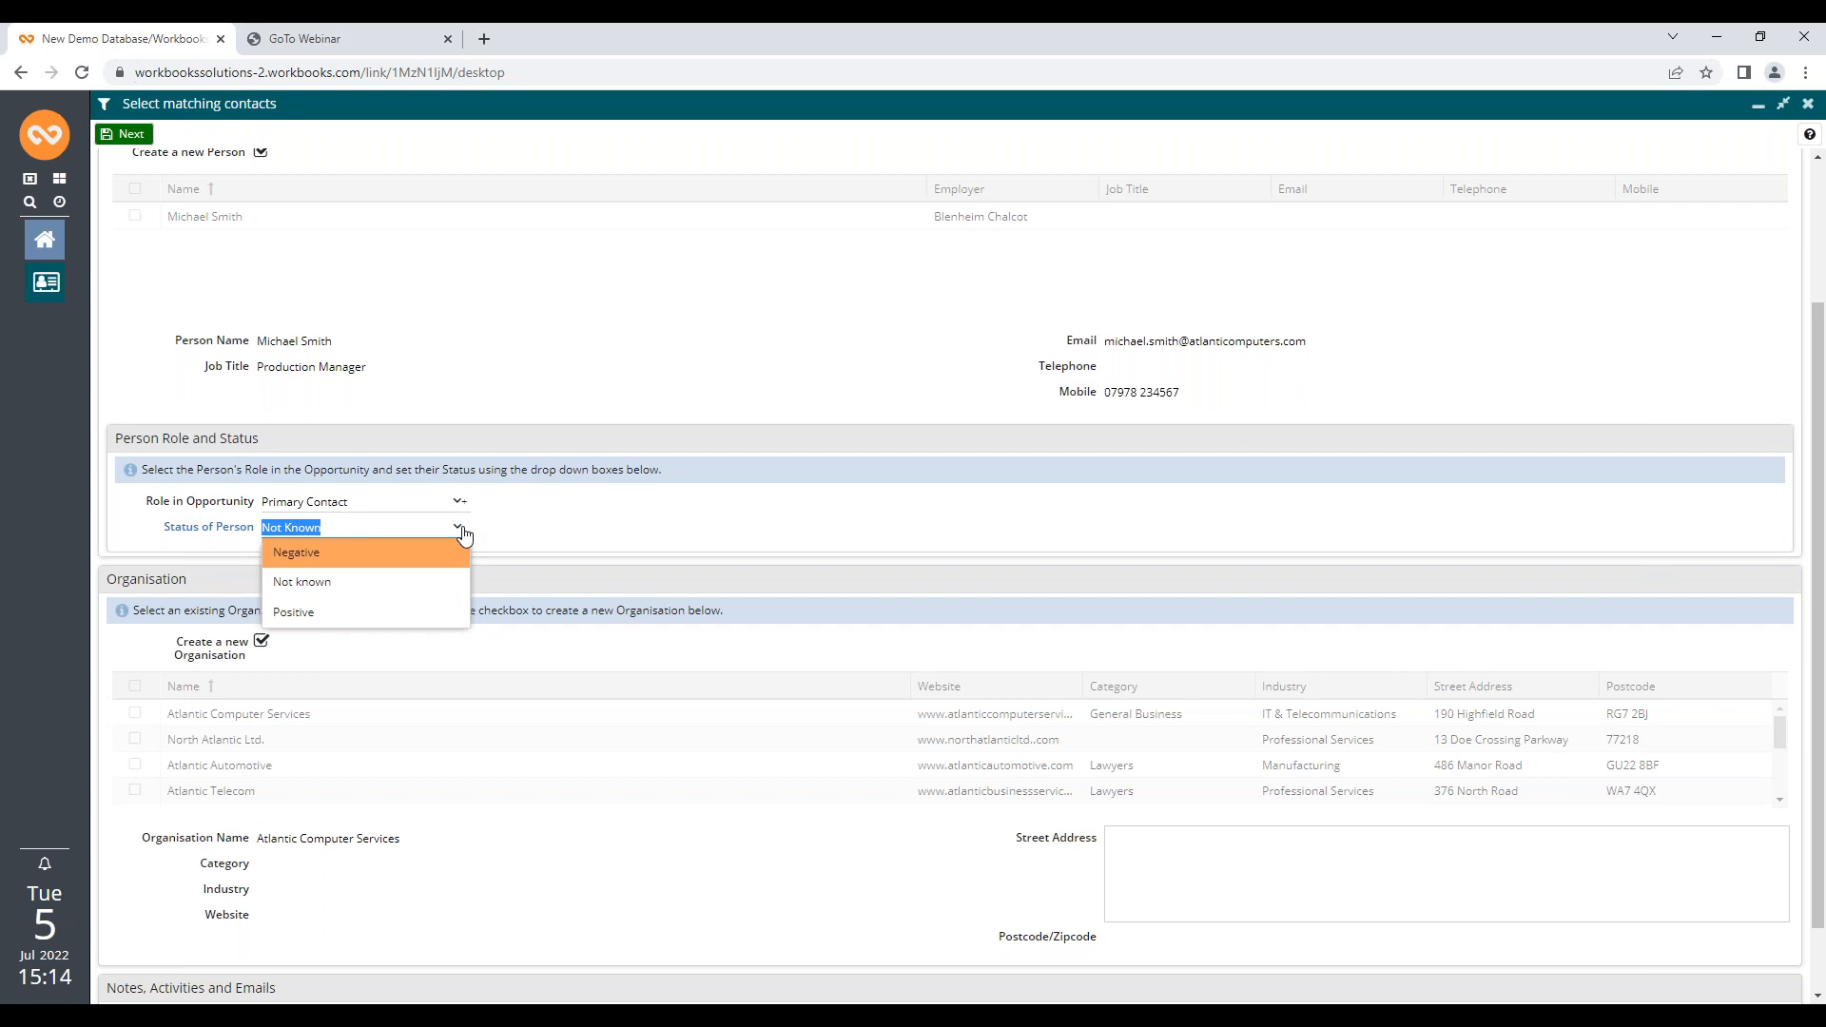
click(488, 535)
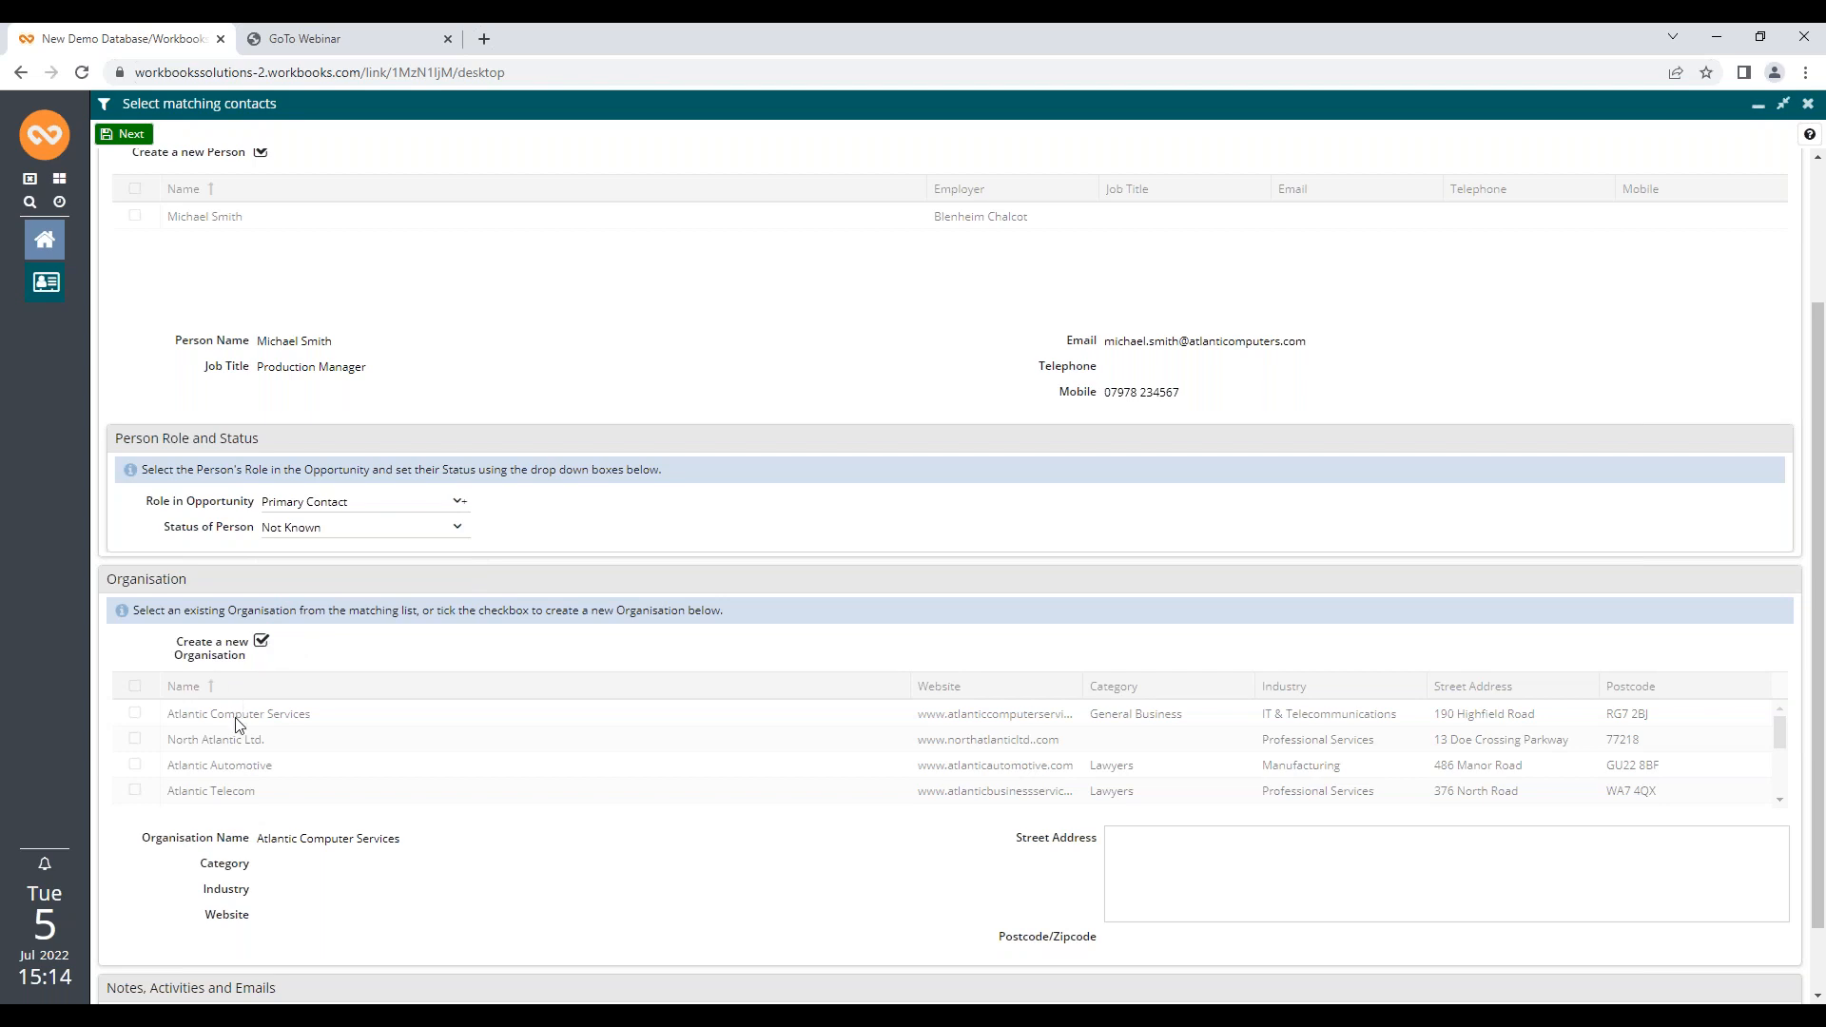
click(262, 642)
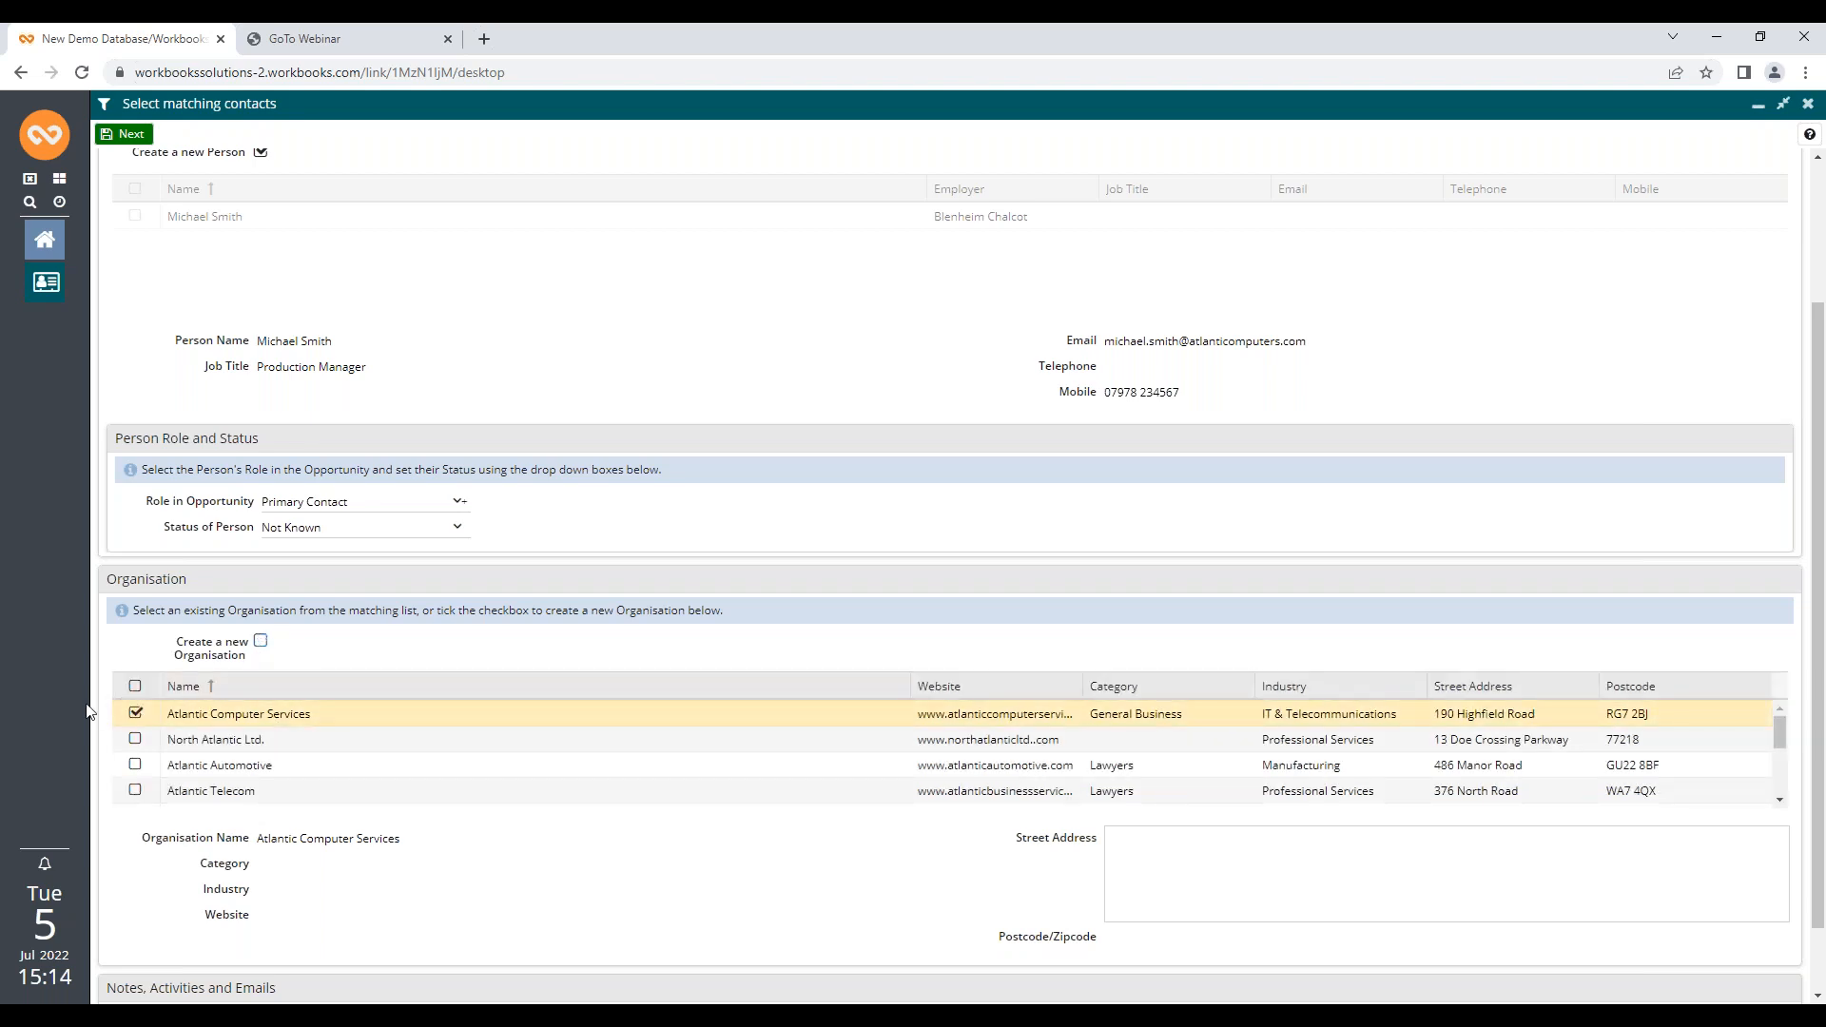
click(119, 142)
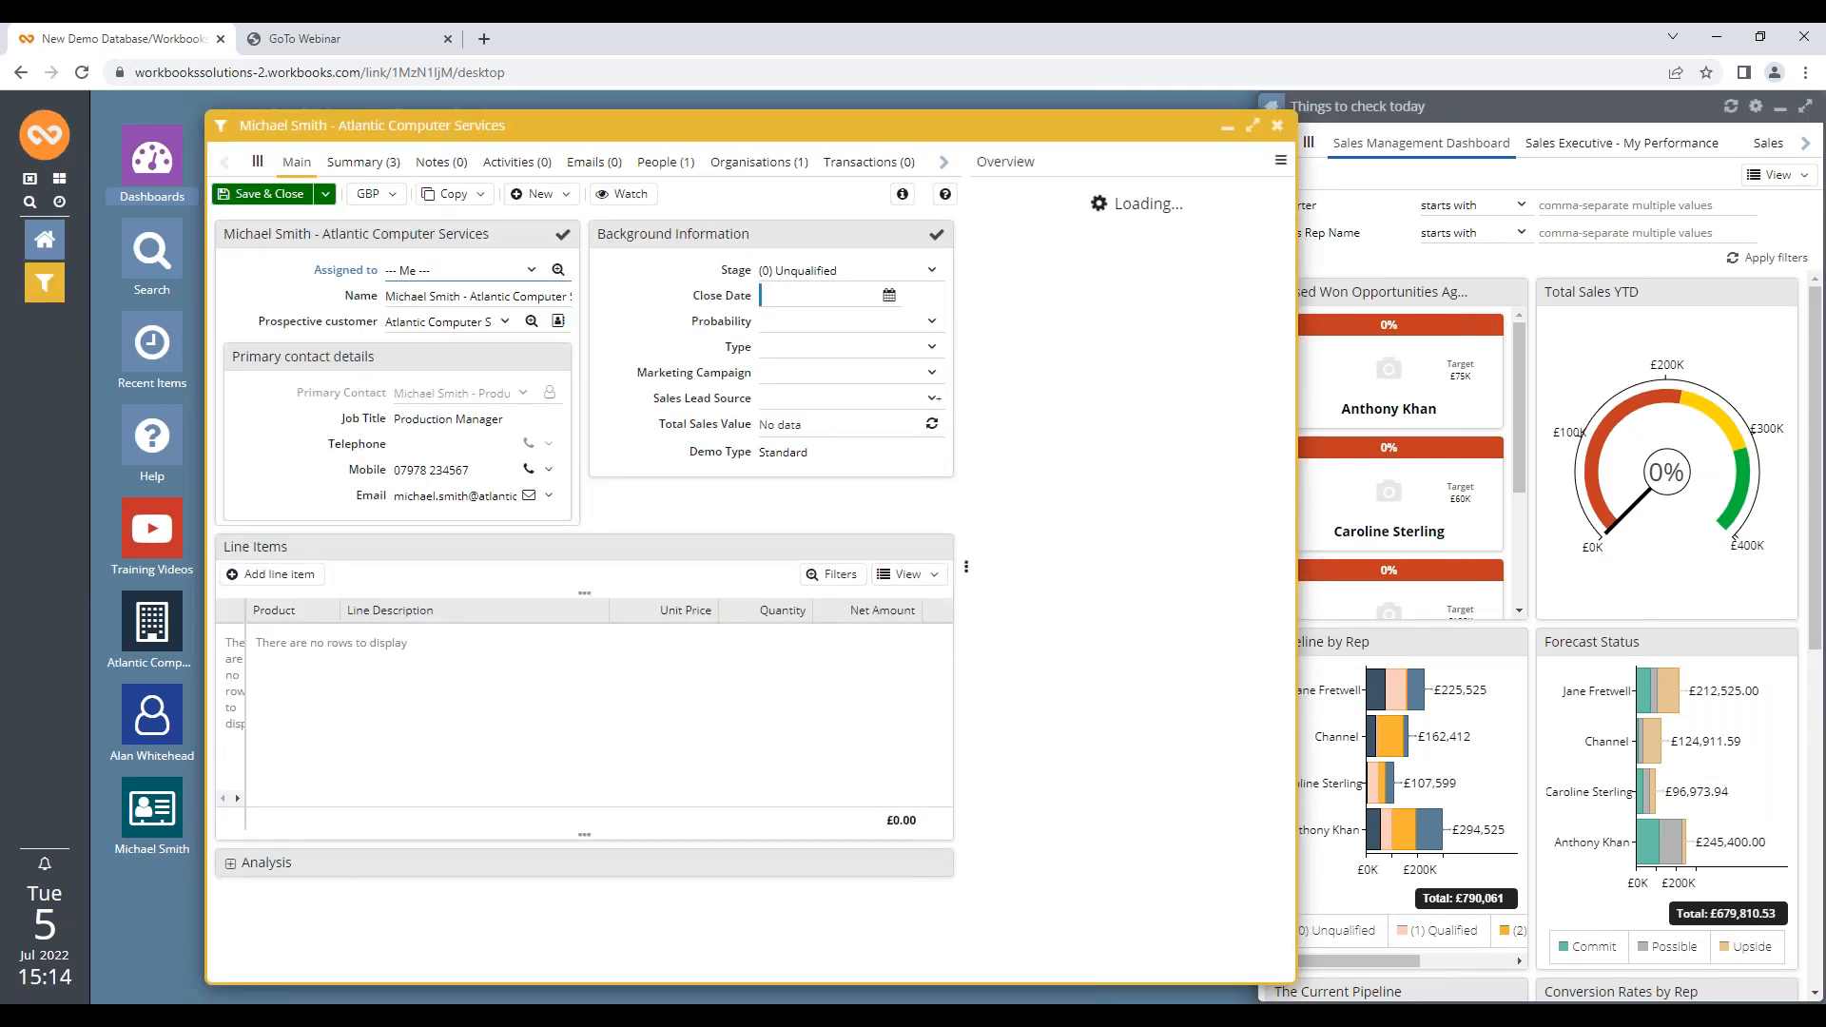
Maximise the new opportunity's window and set its Close Date to today, 05/07/2022
click(1250, 127)
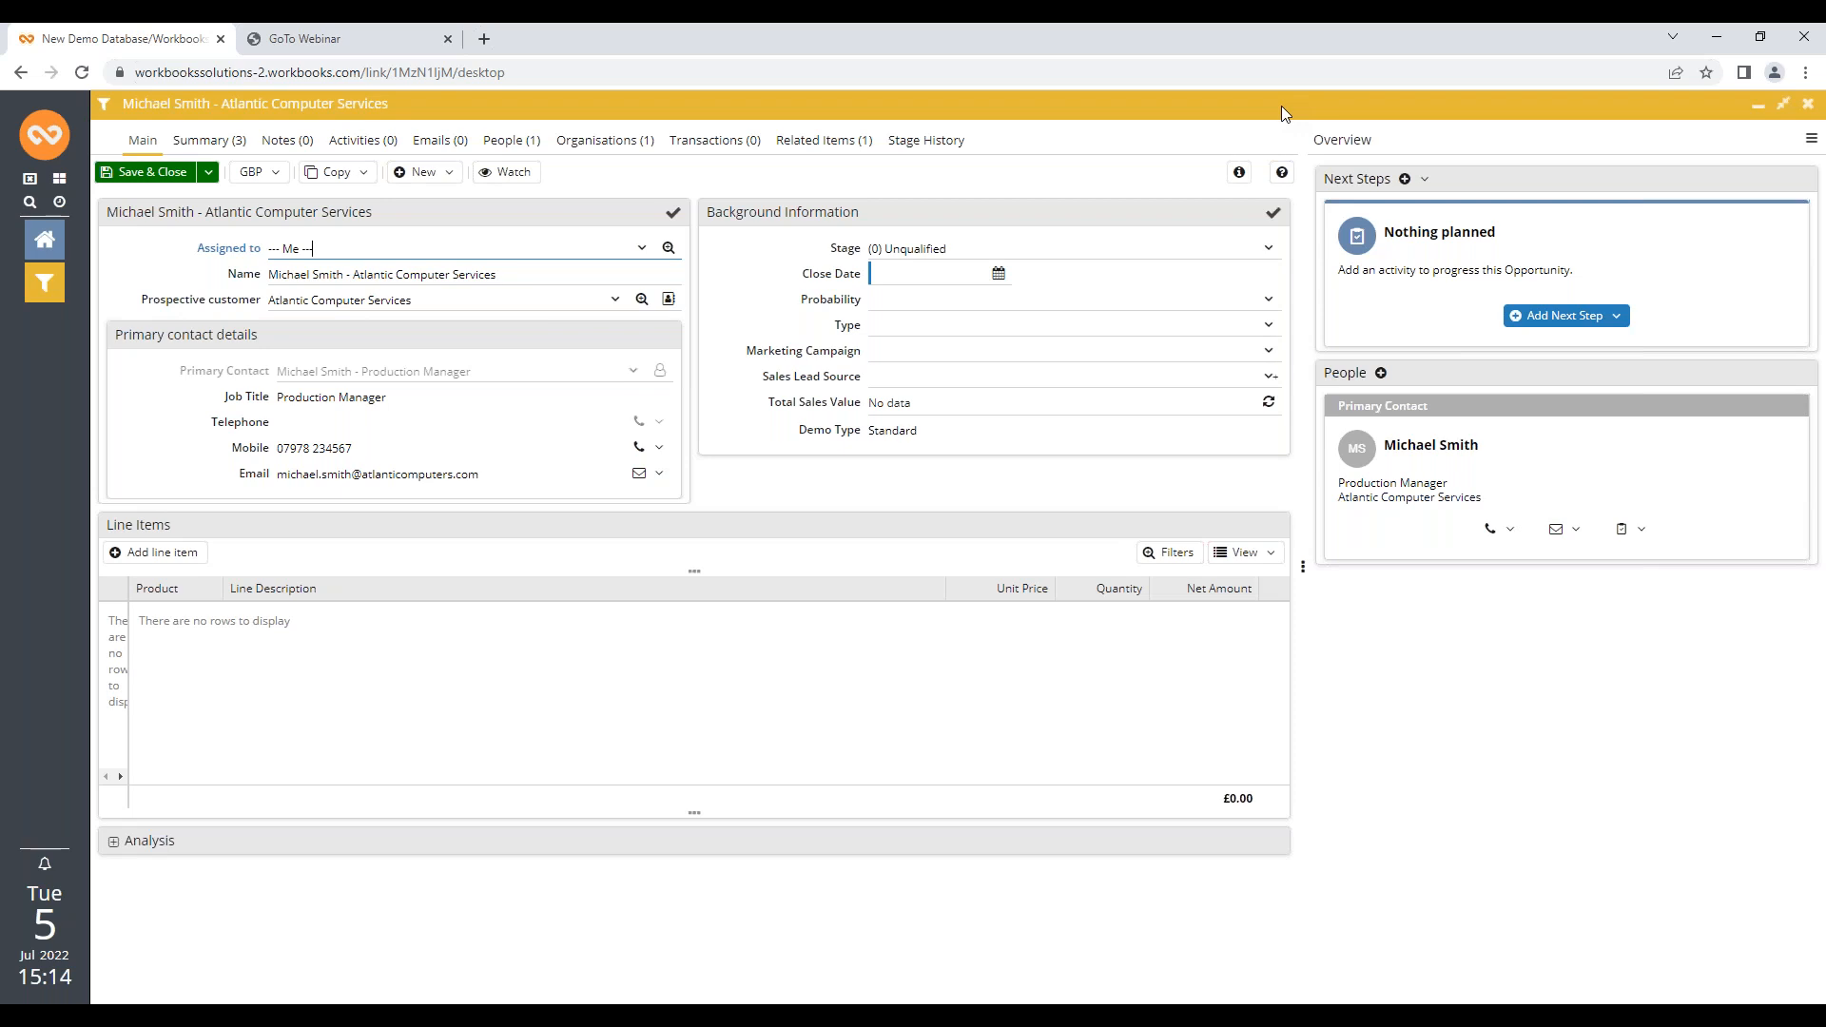
click(999, 277)
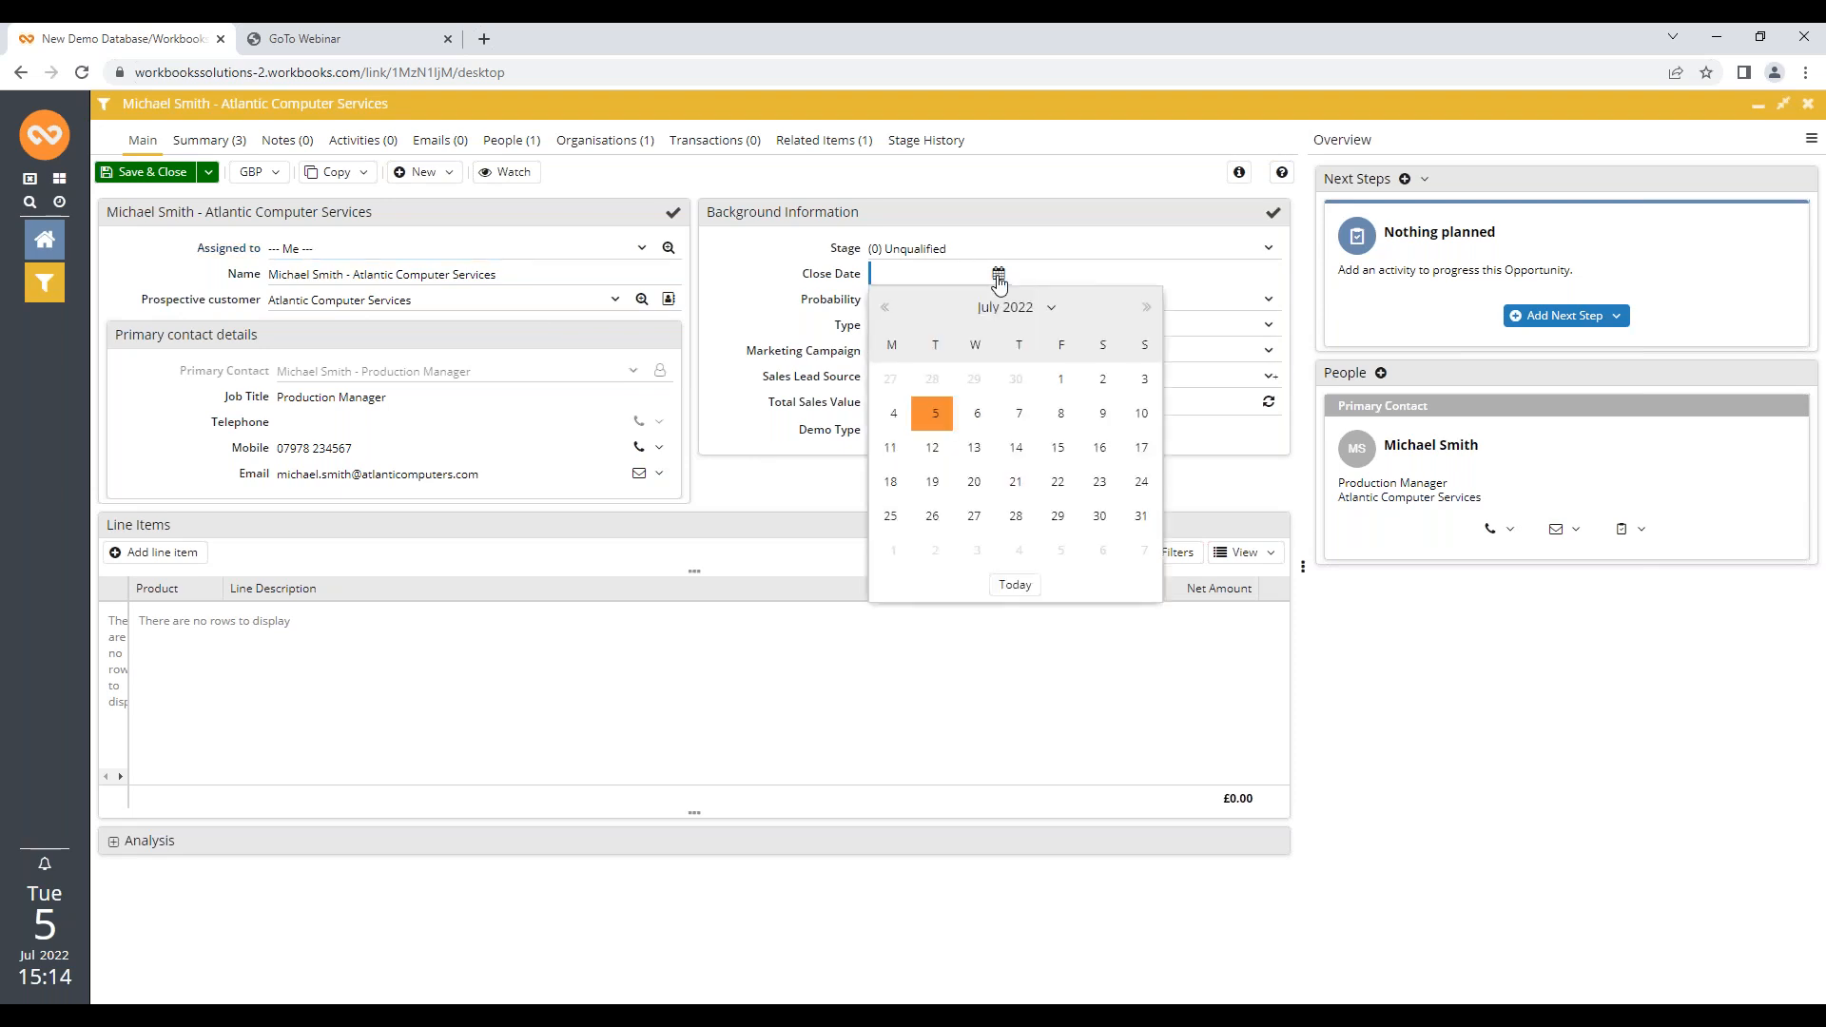
click(1014, 586)
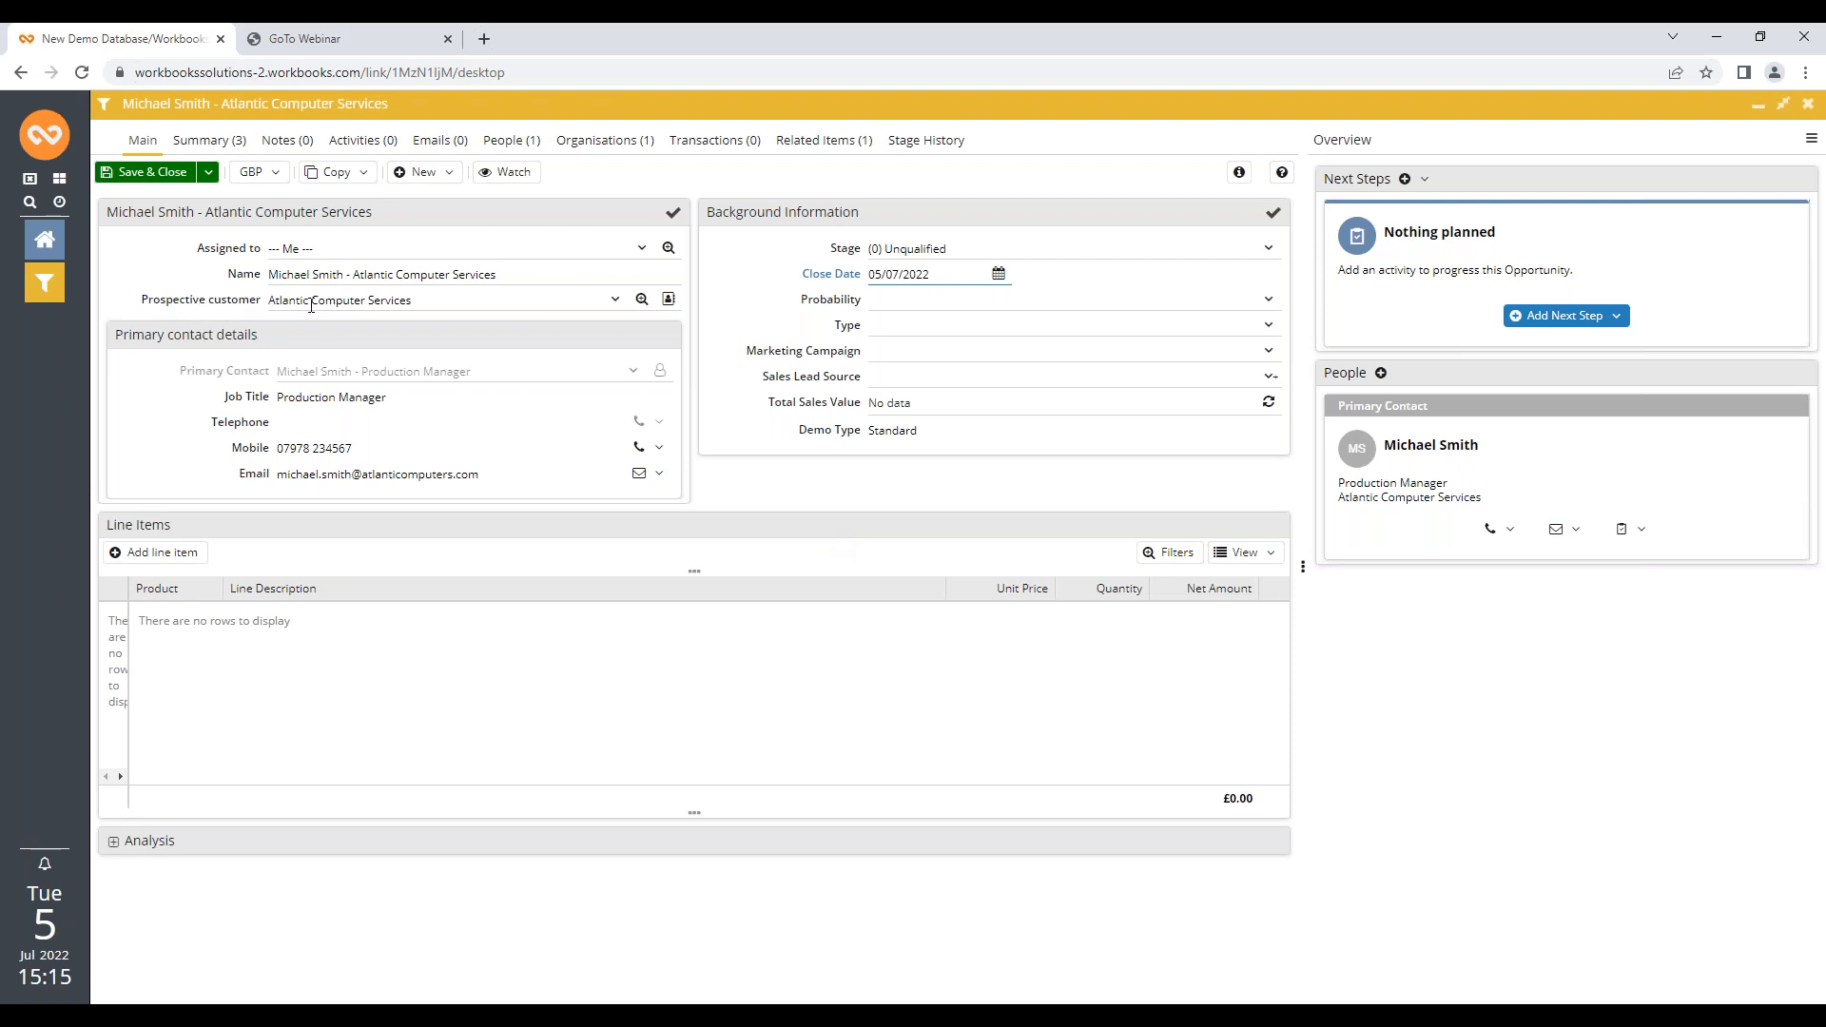
Browse the organisations offered as Prospective customer on the opportunity without changing the selection
click(613, 301)
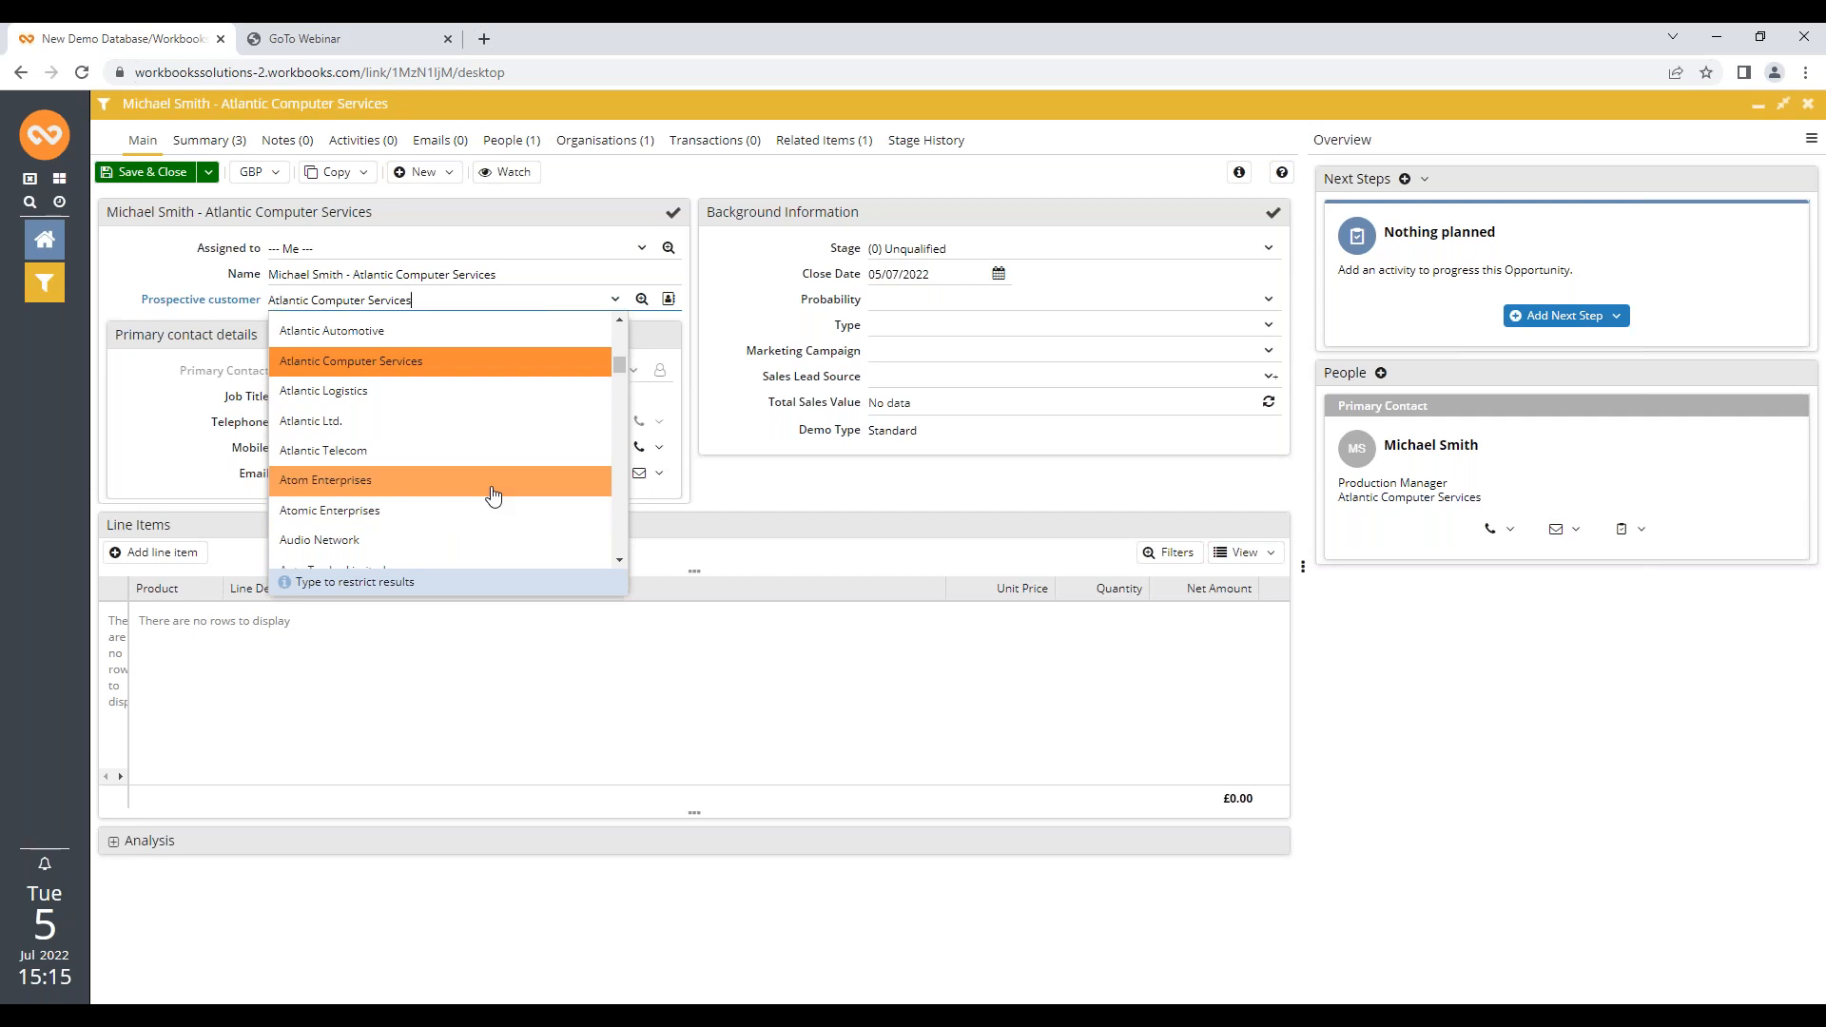
scroll(485, 487, down, 8)
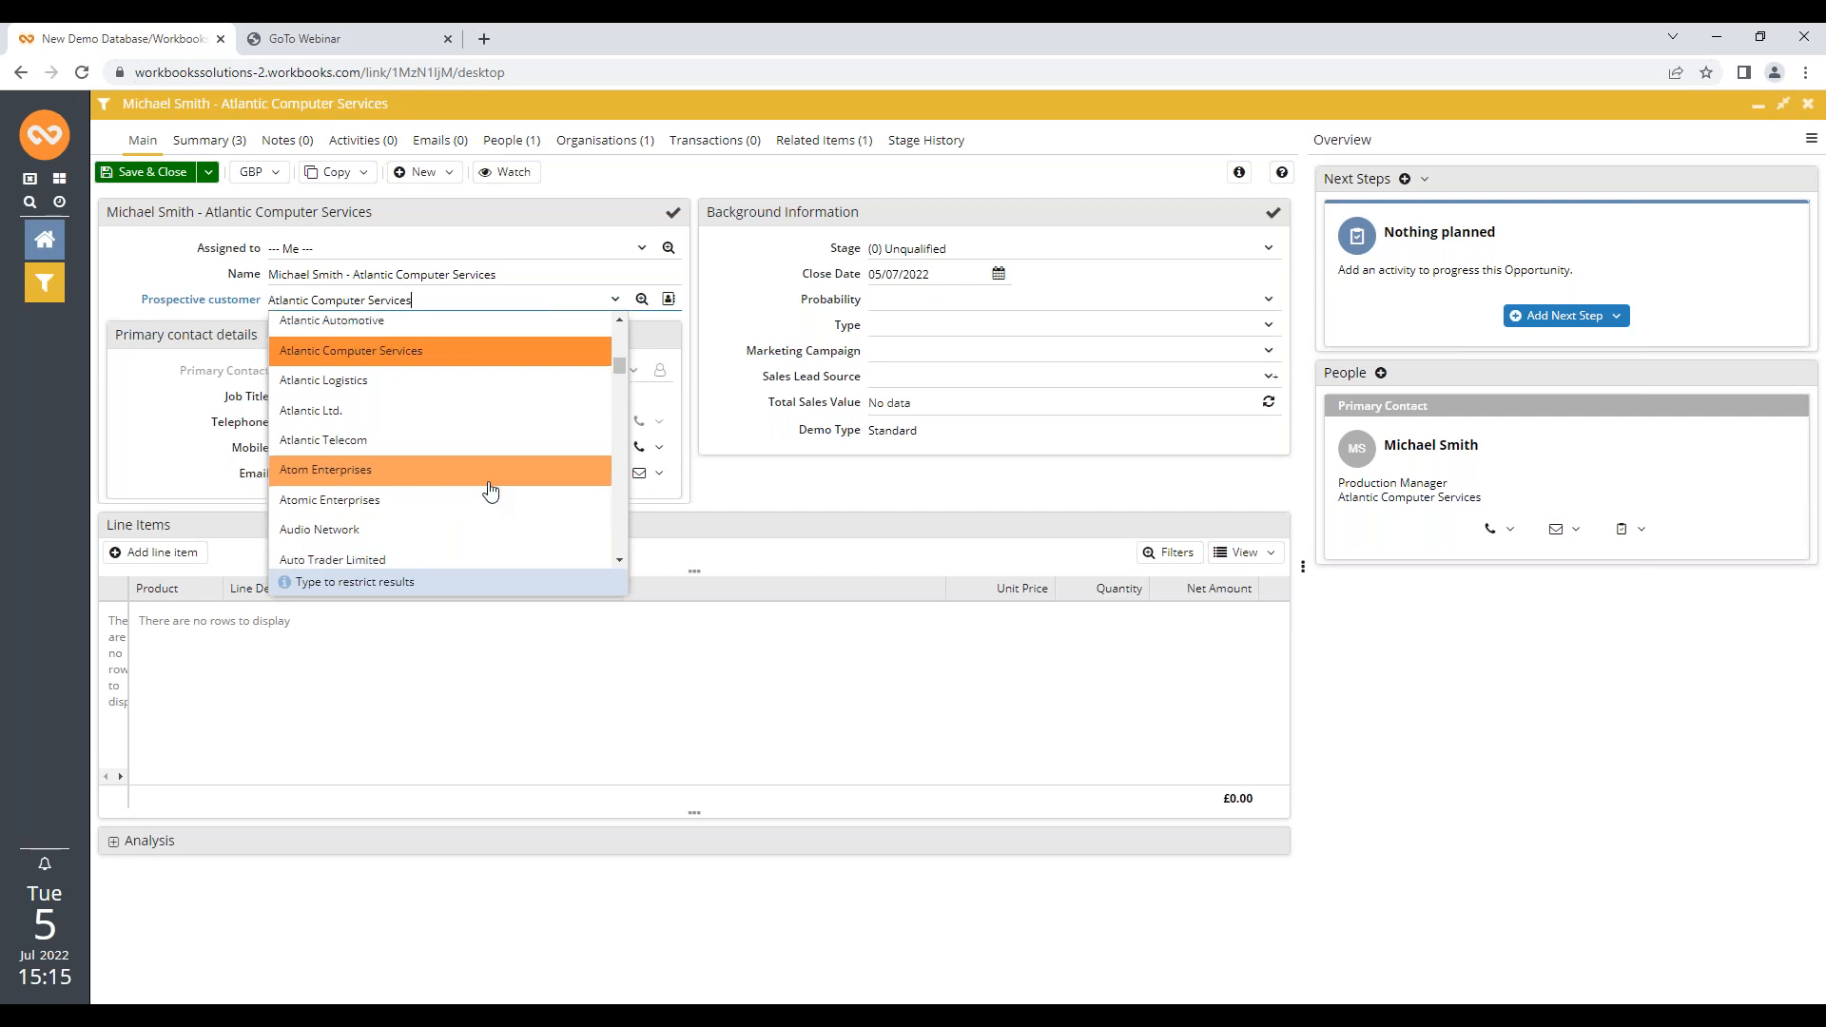
scroll(460, 473, down, 2)
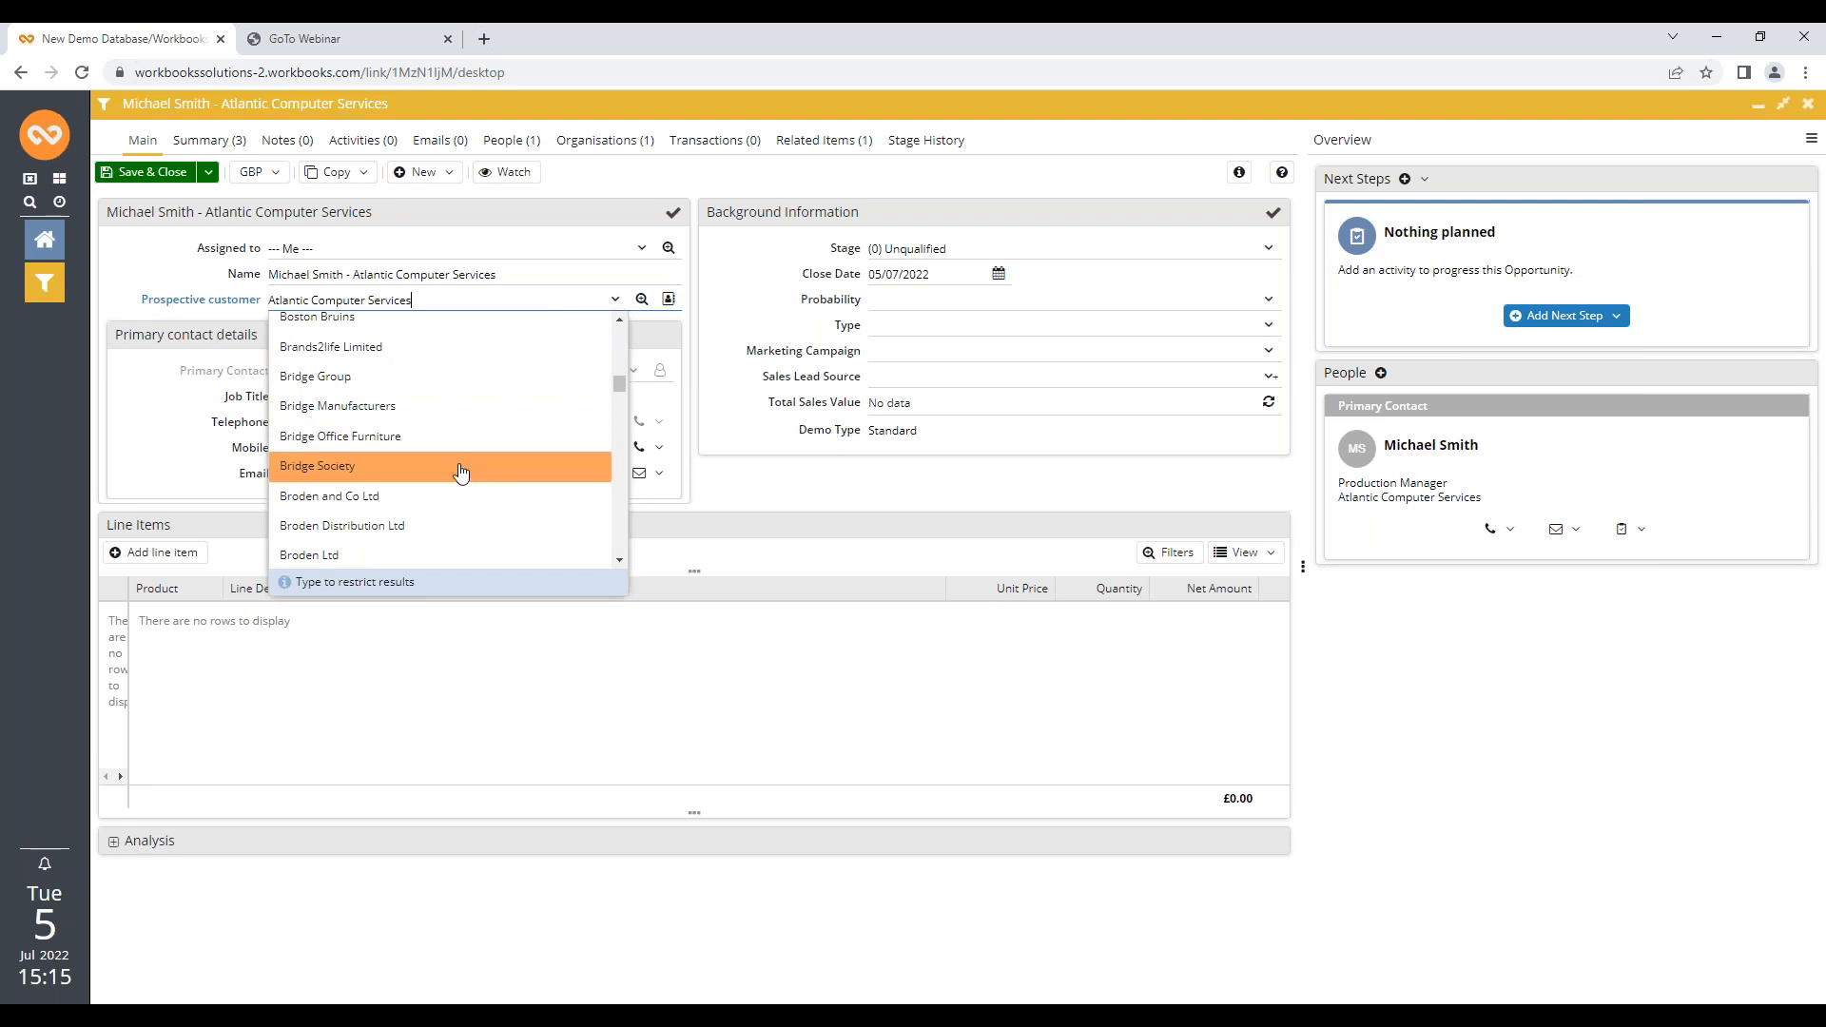
scroll(464, 476, up, 10)
scroll(467, 475, up, 10)
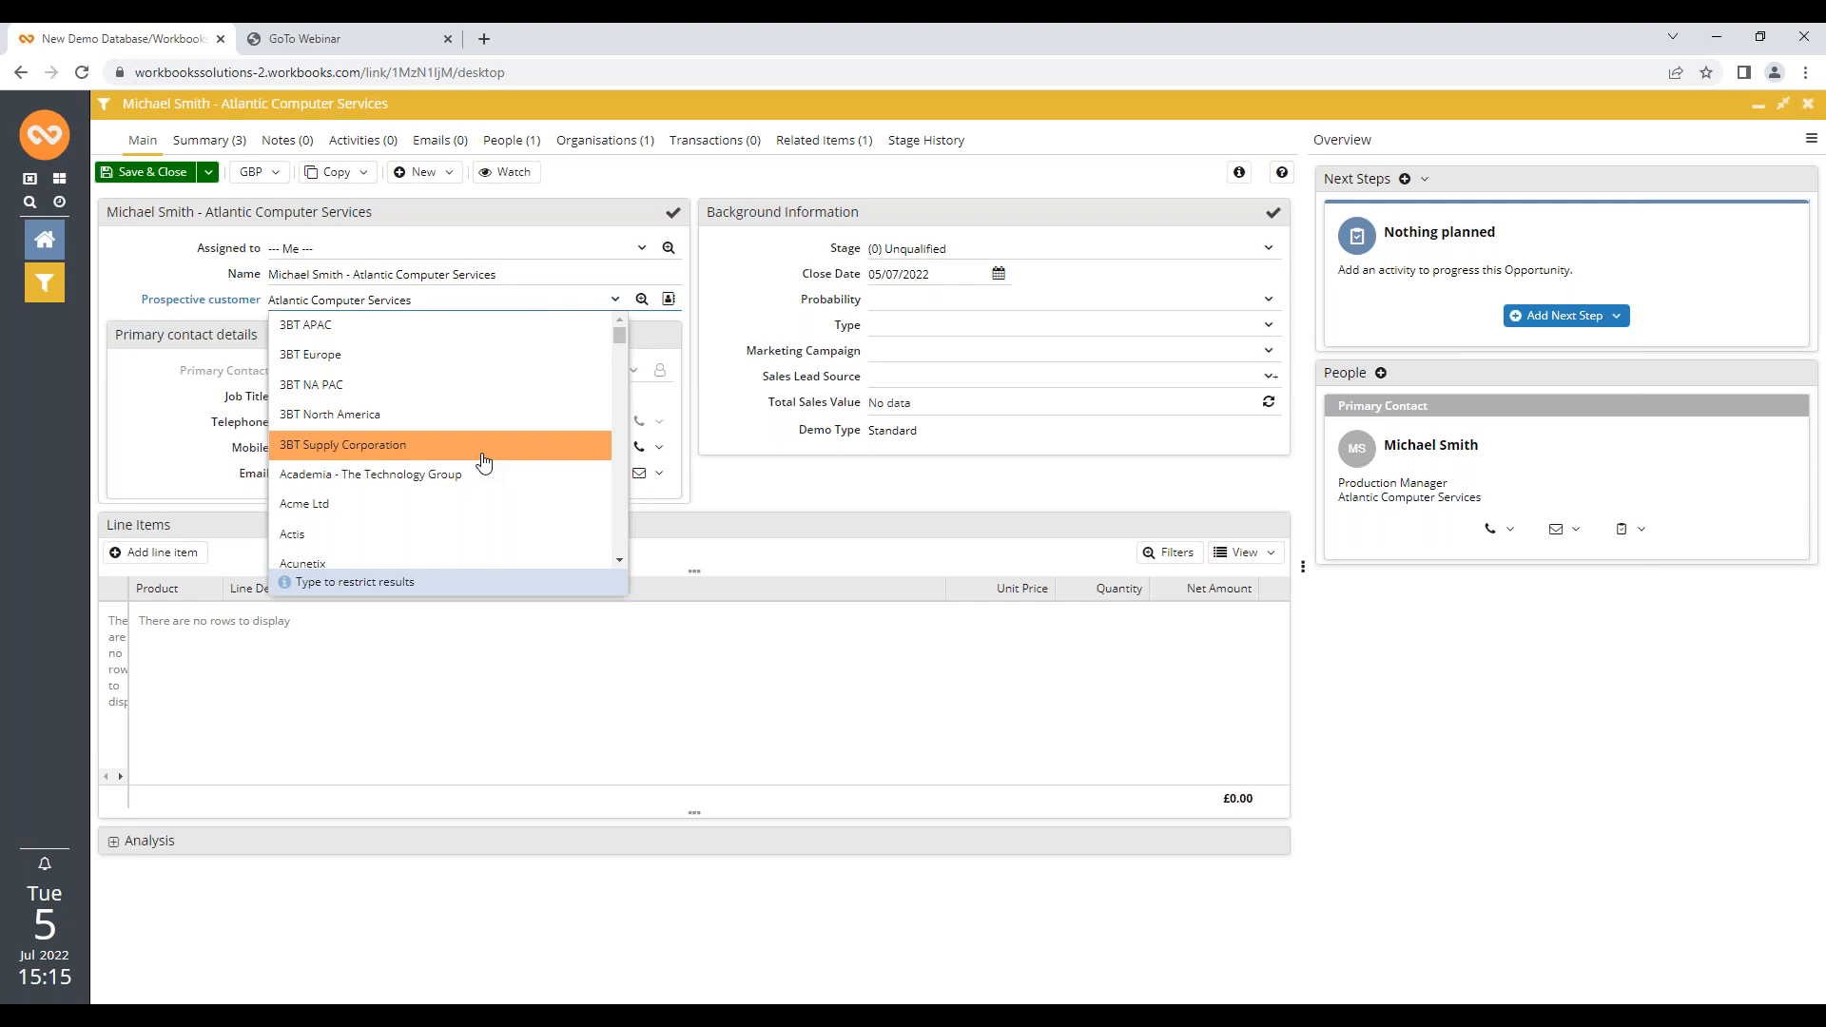
click(121, 276)
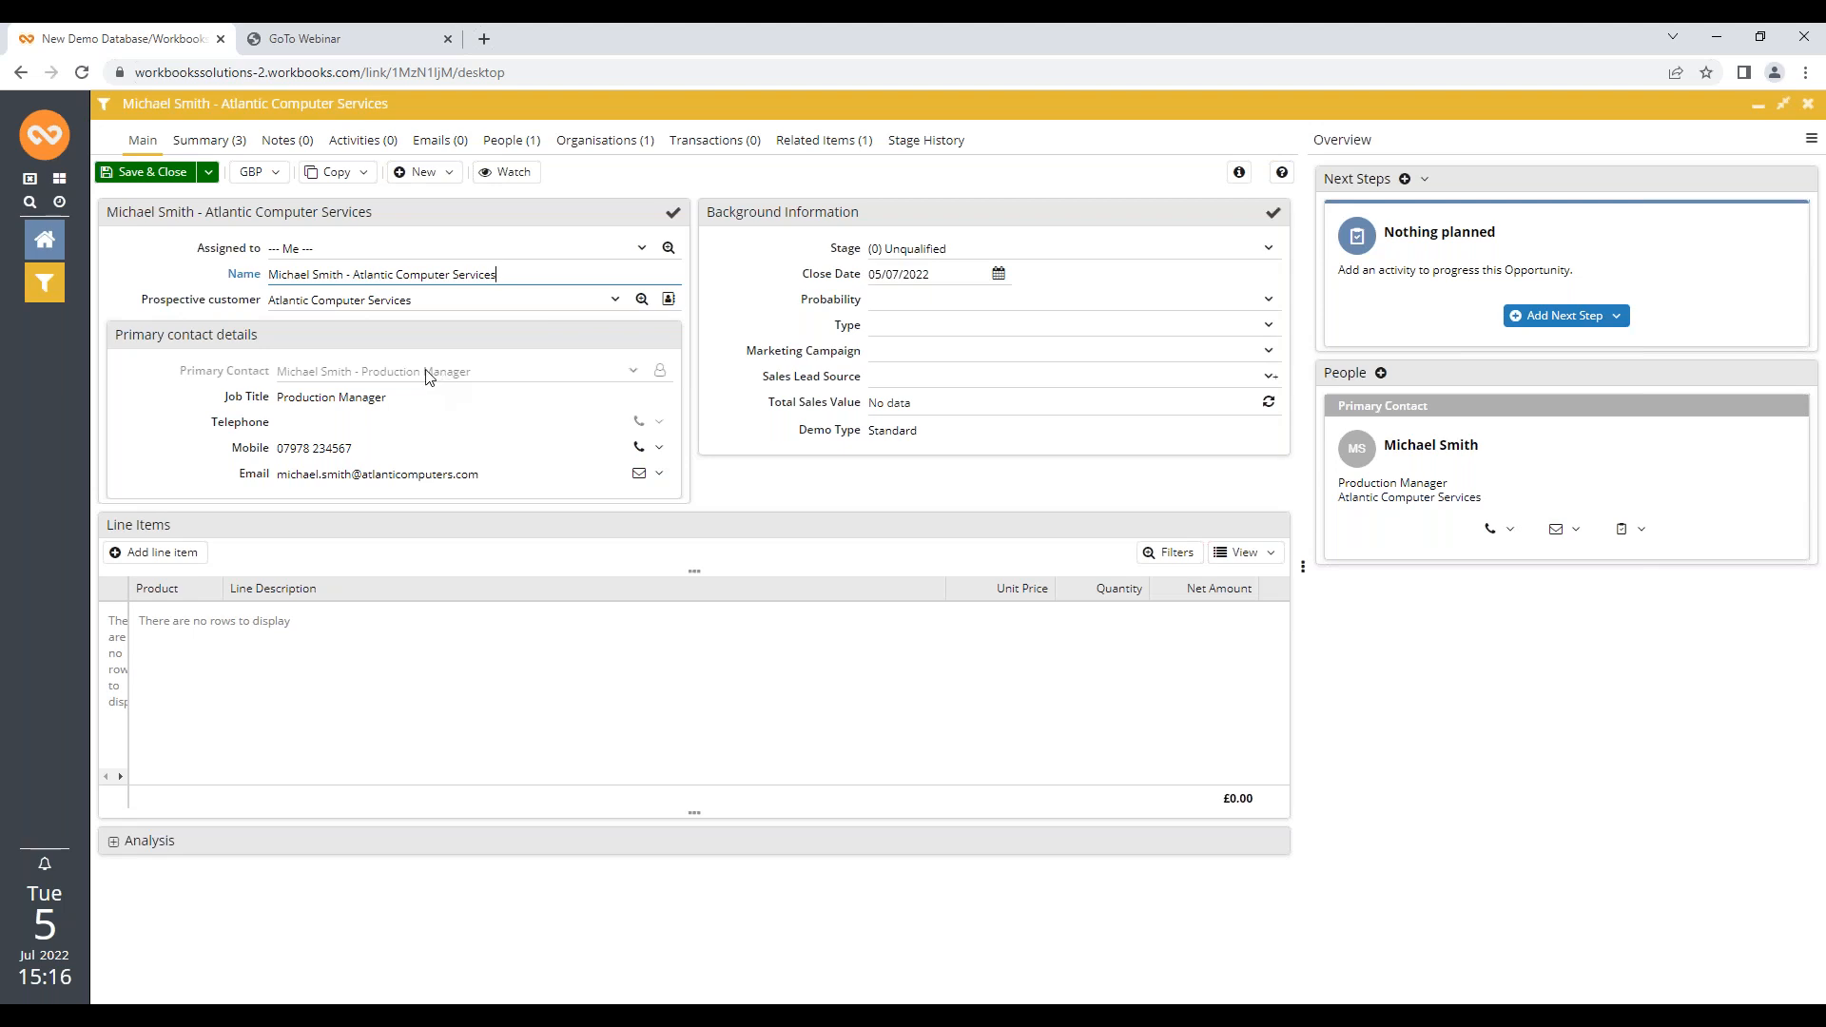
Change the Production Manager's opportunity relationship to Budget holder with status Positive, and save the contact
click(1491, 417)
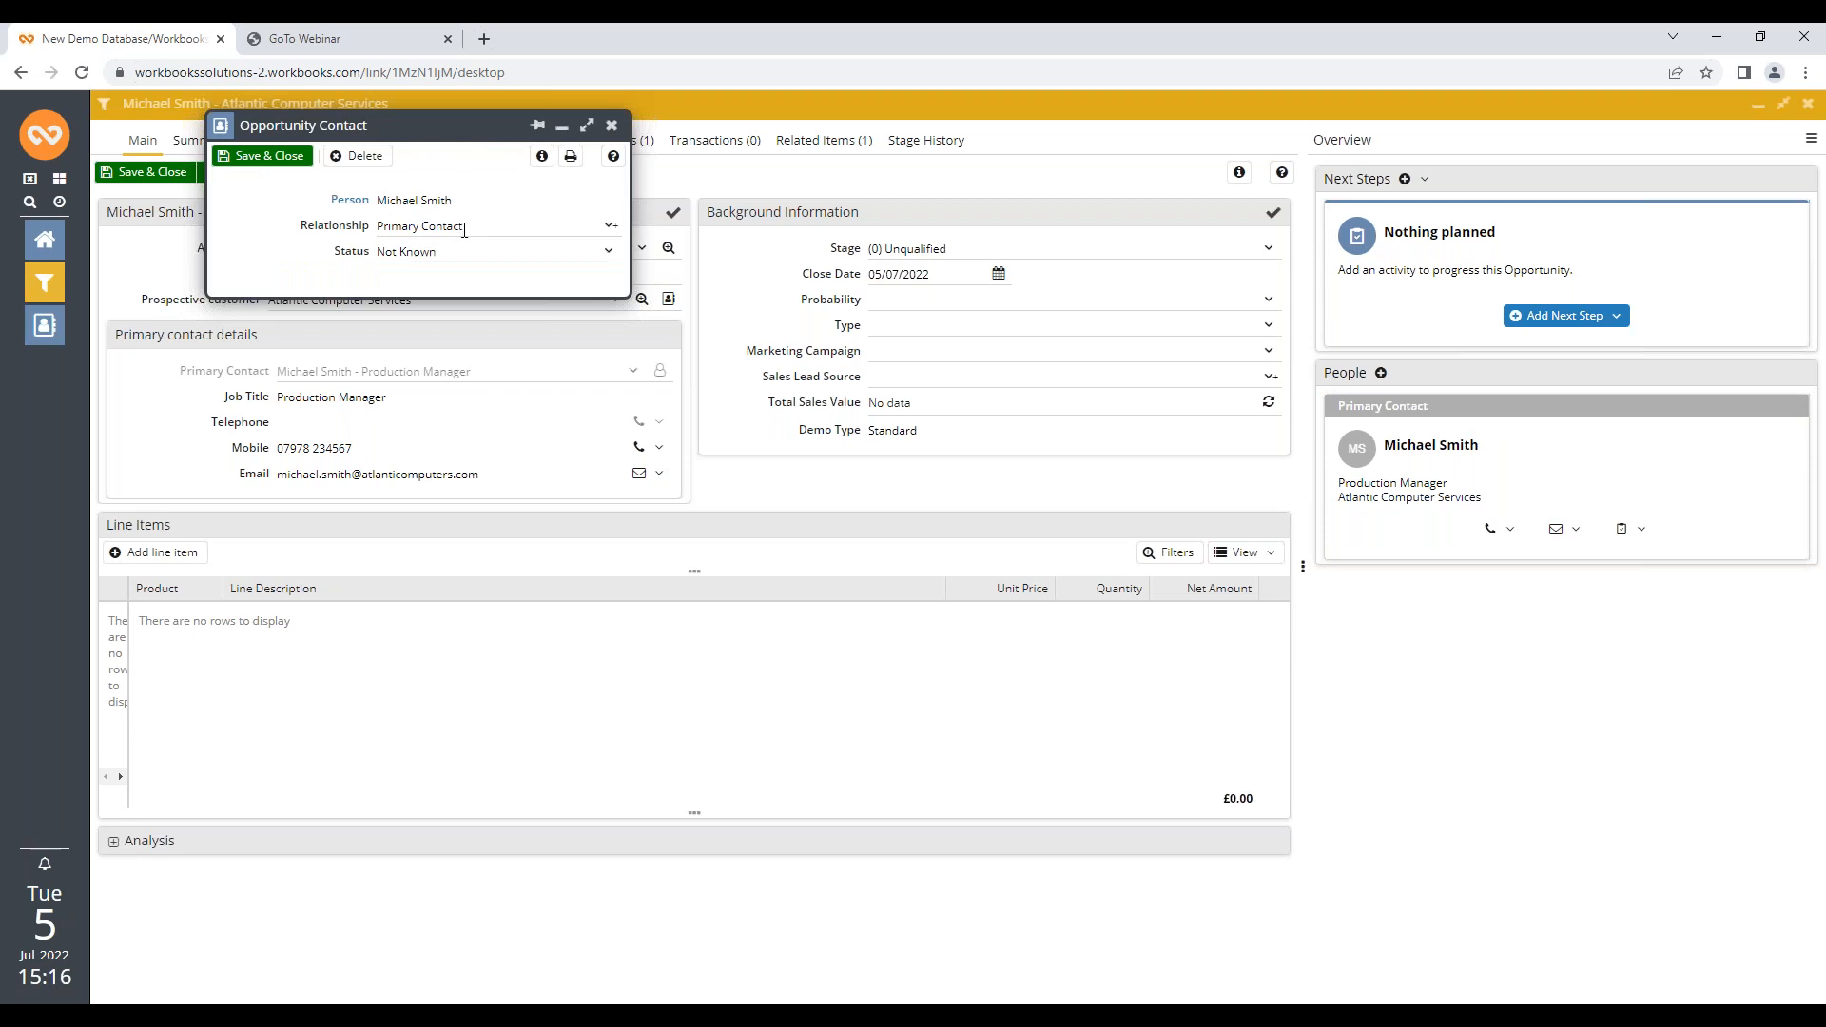
click(609, 228)
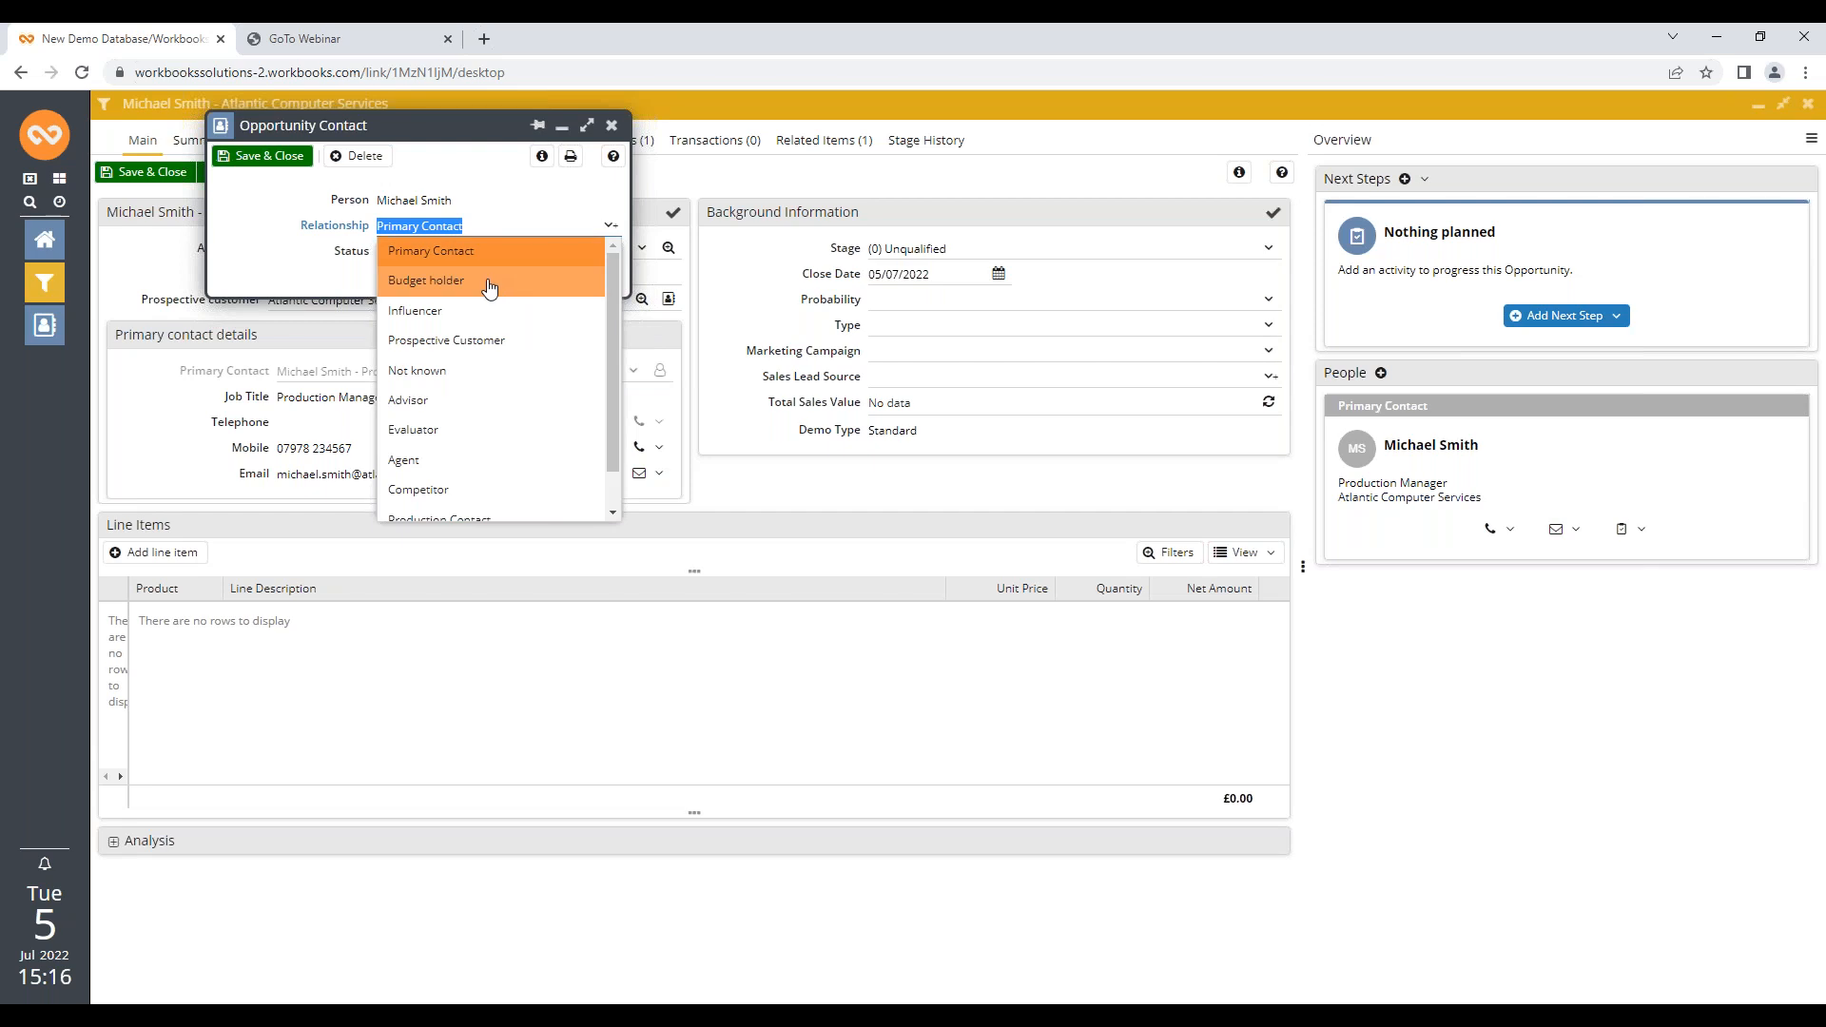
click(490, 282)
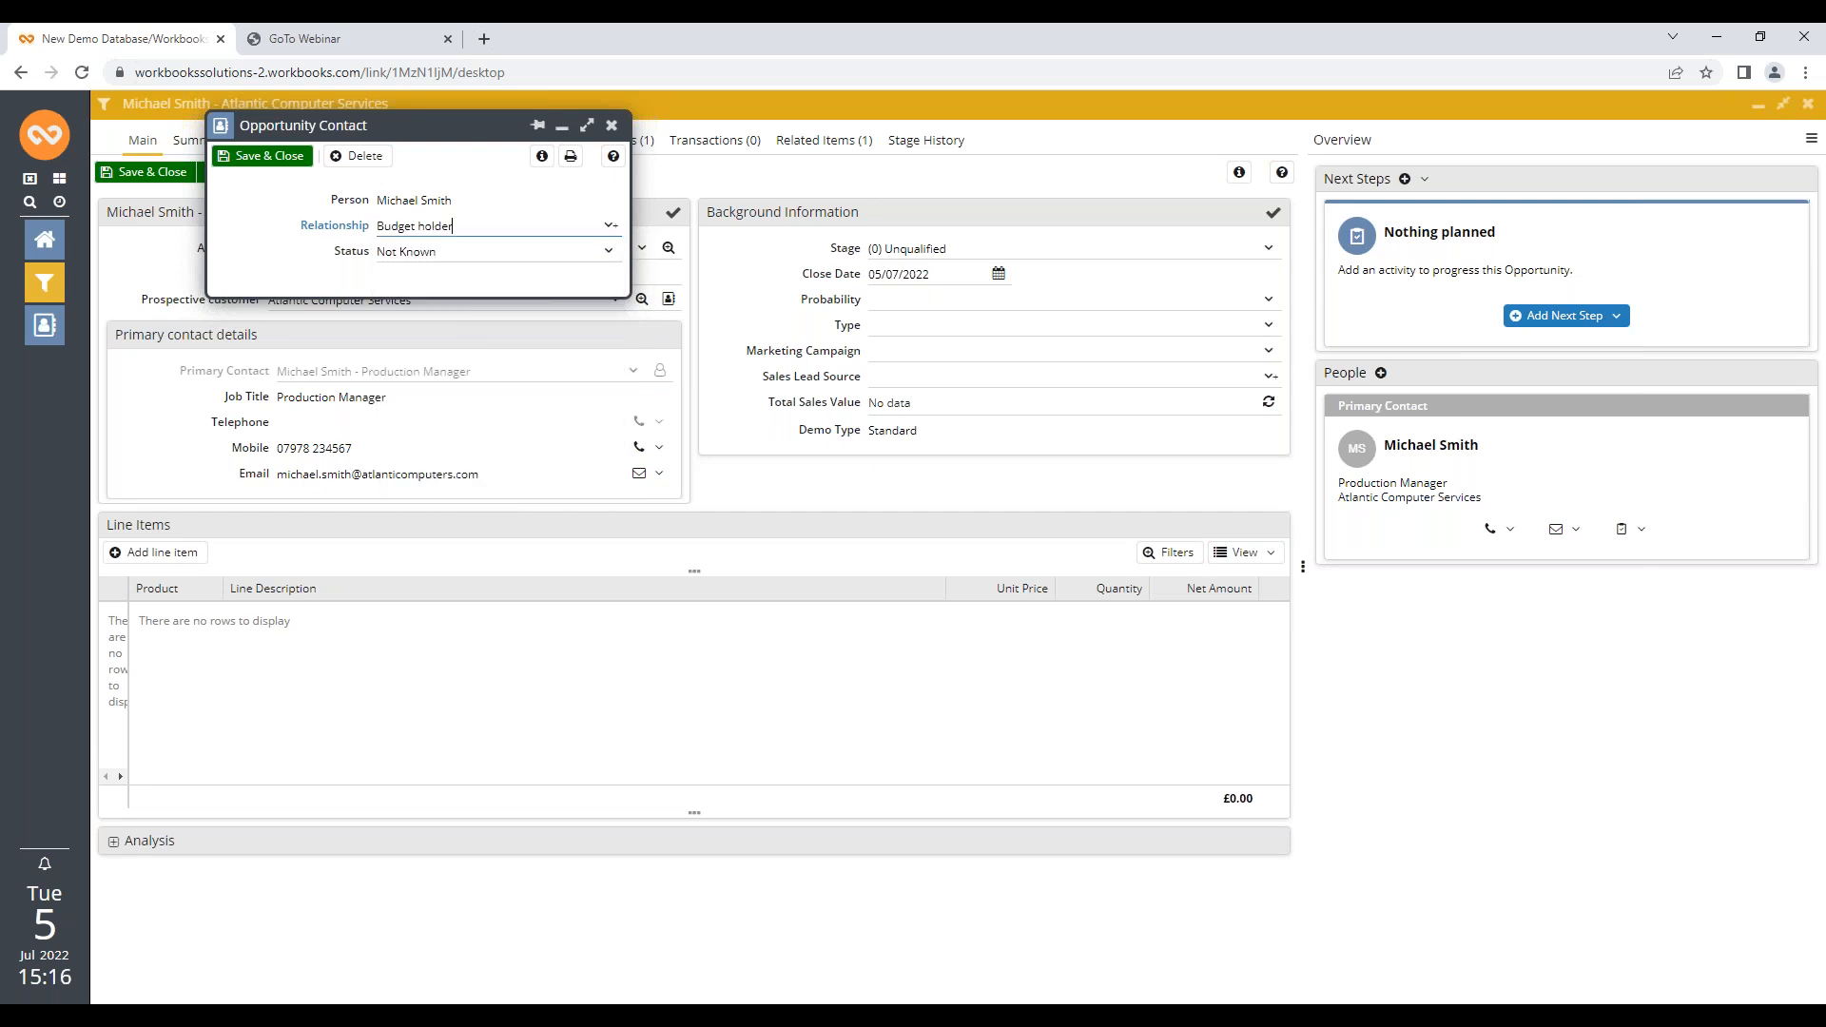
click(608, 255)
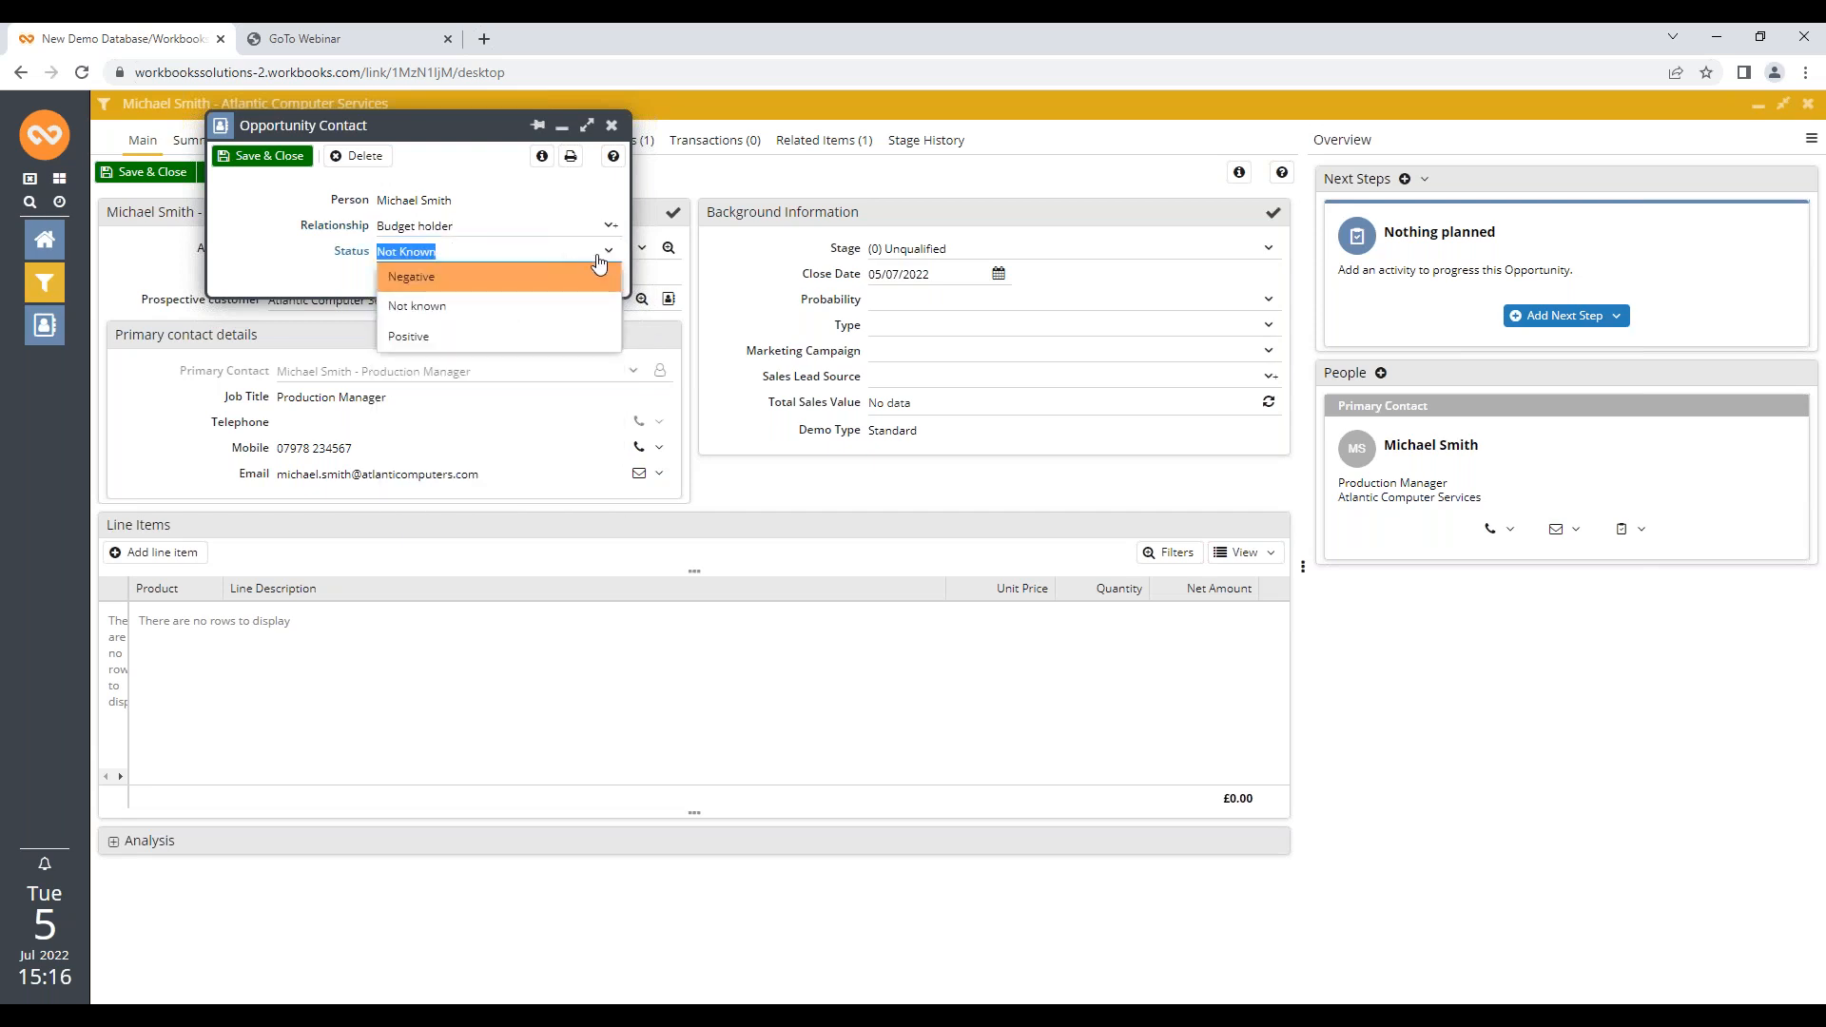
click(505, 338)
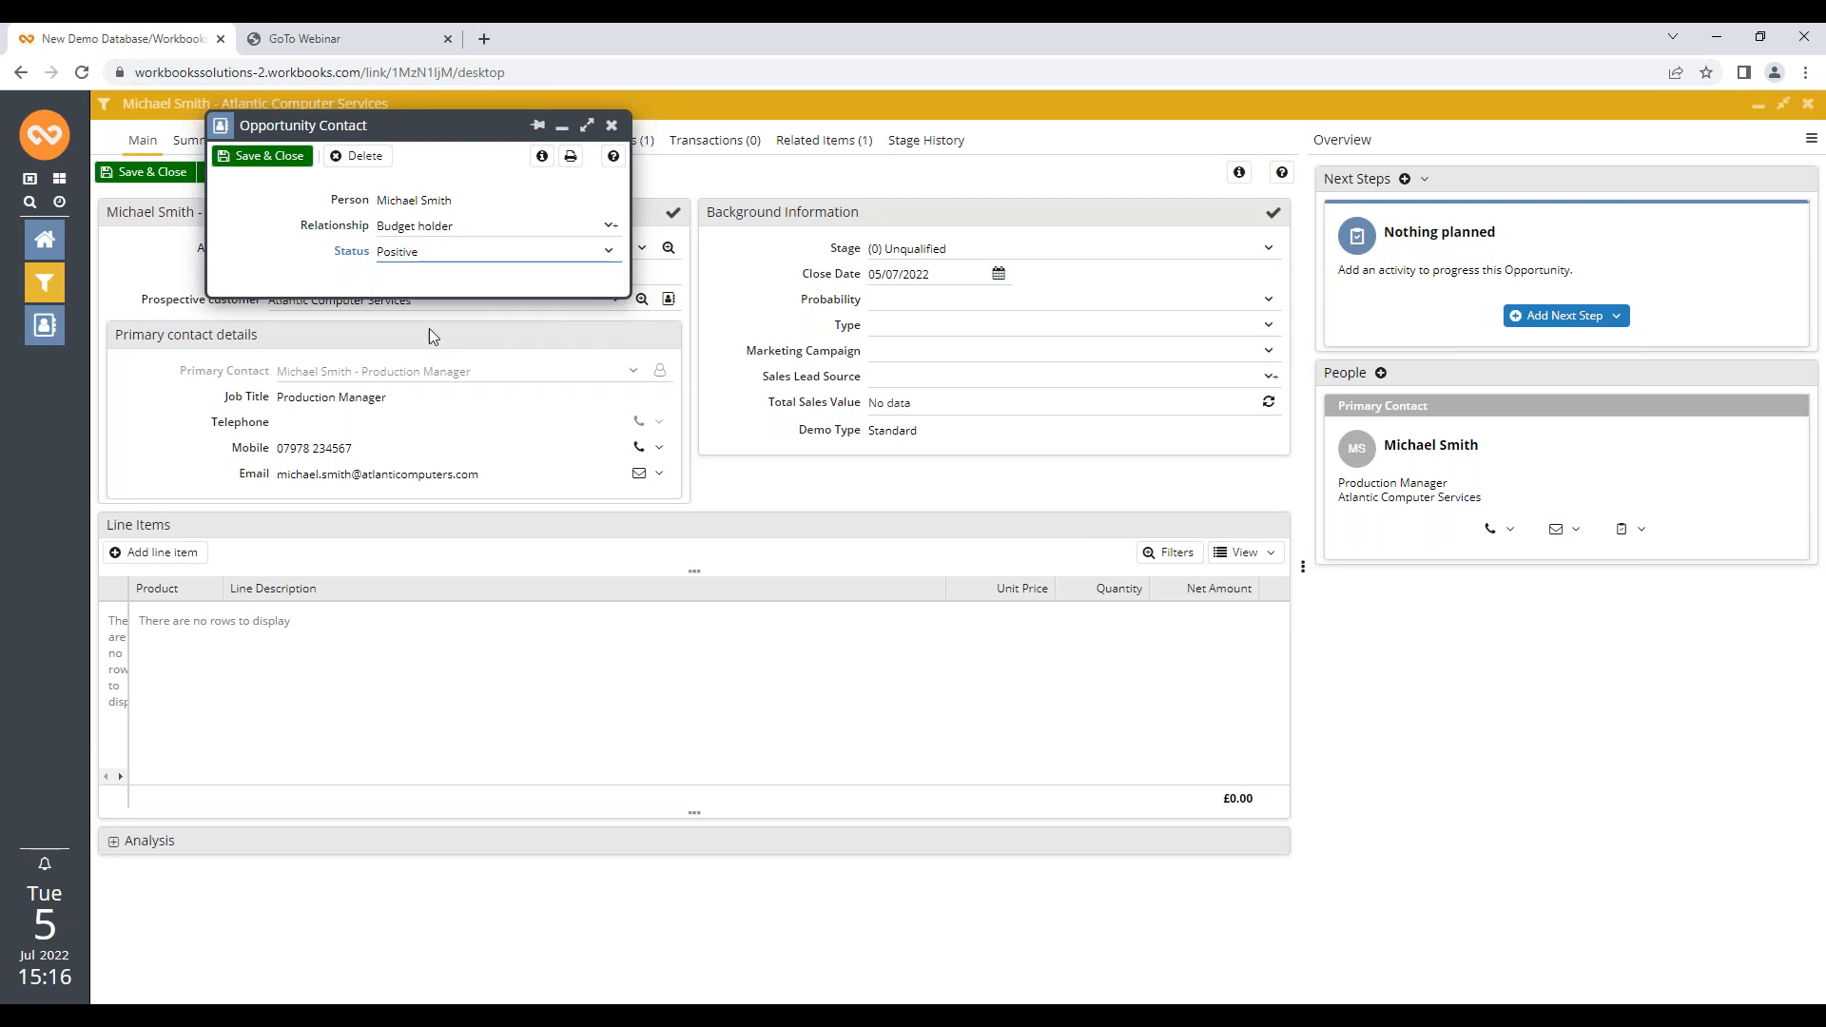
click(270, 160)
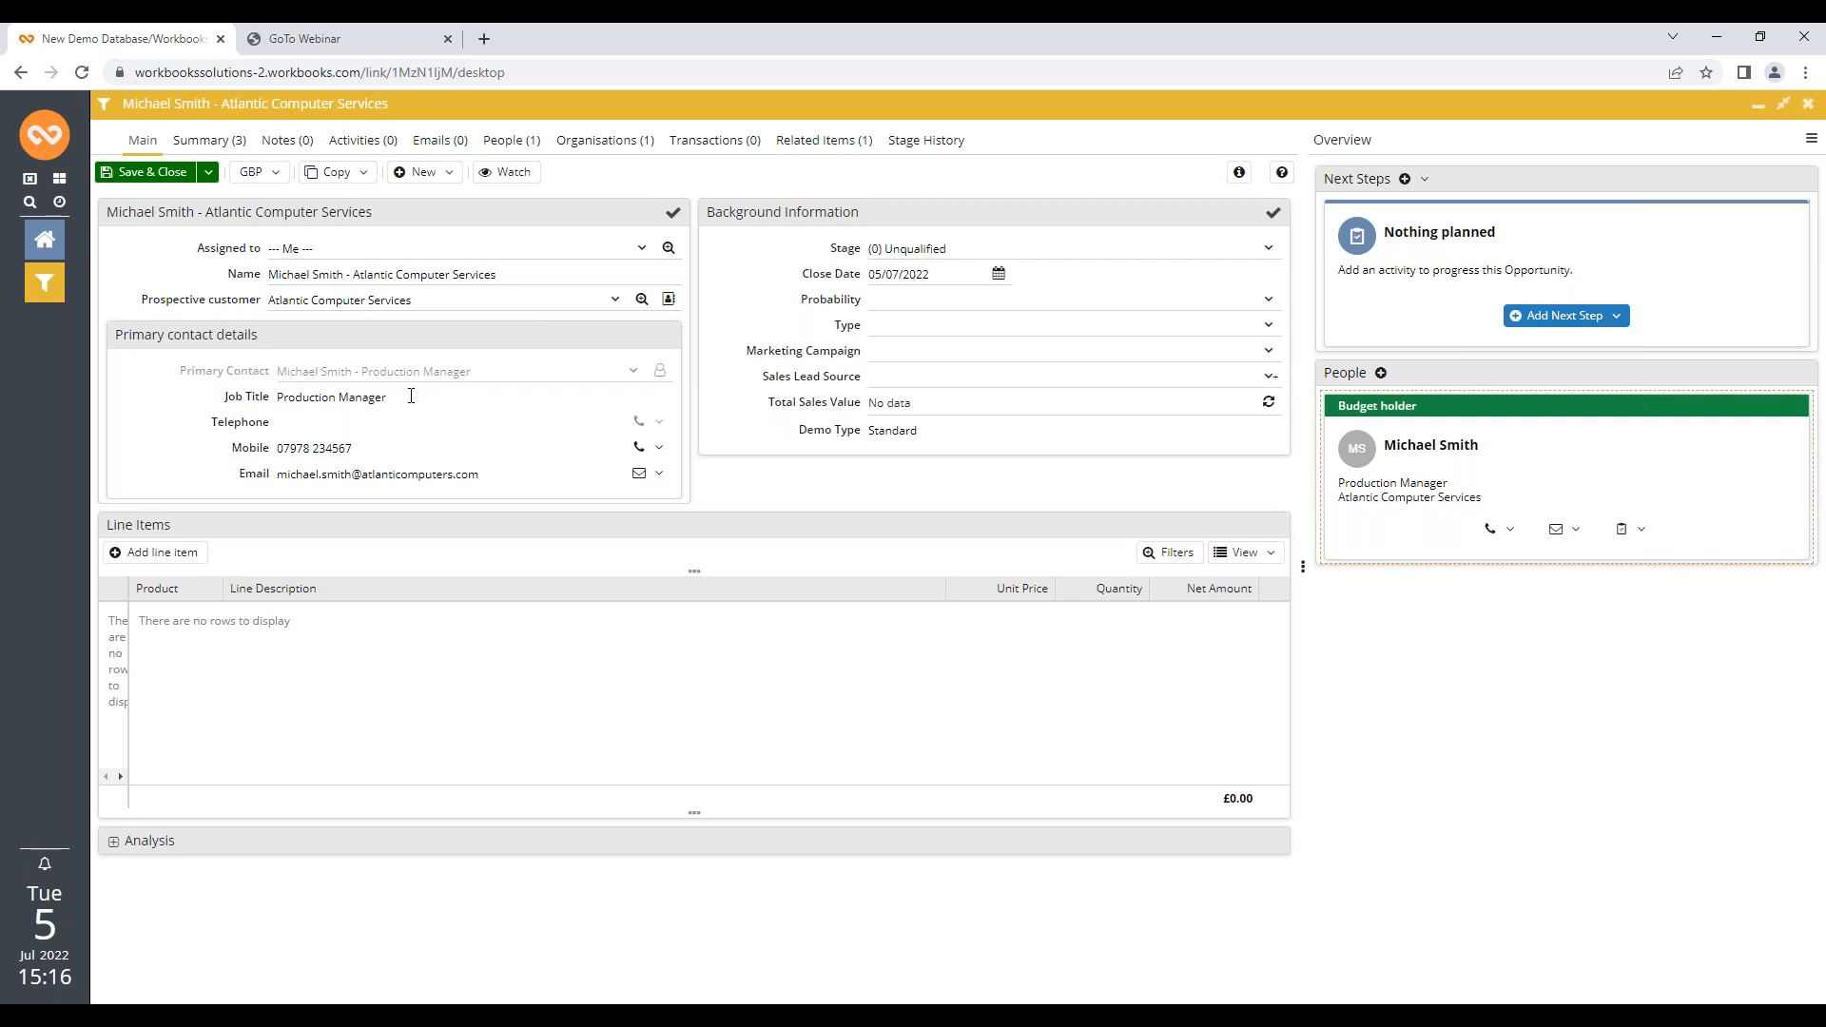
Save the opportunity without closing it and reopen its main details for editing
click(208, 172)
click(188, 200)
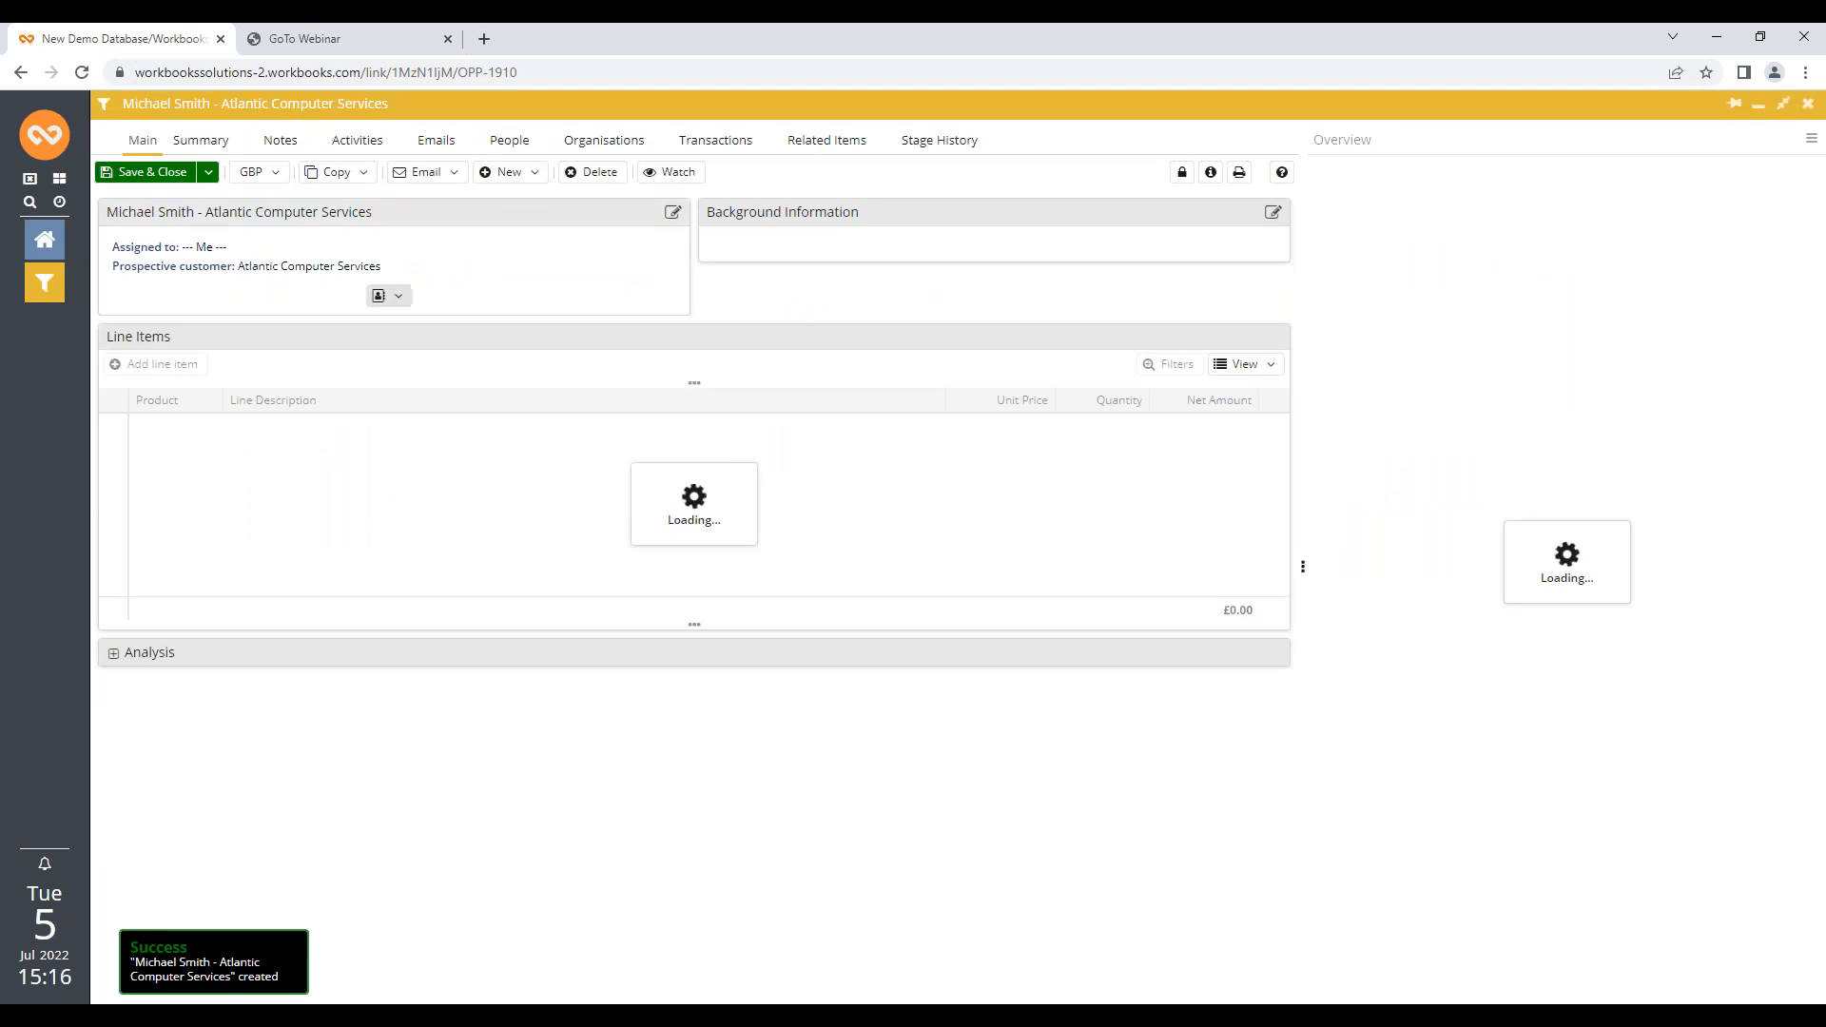
click(673, 213)
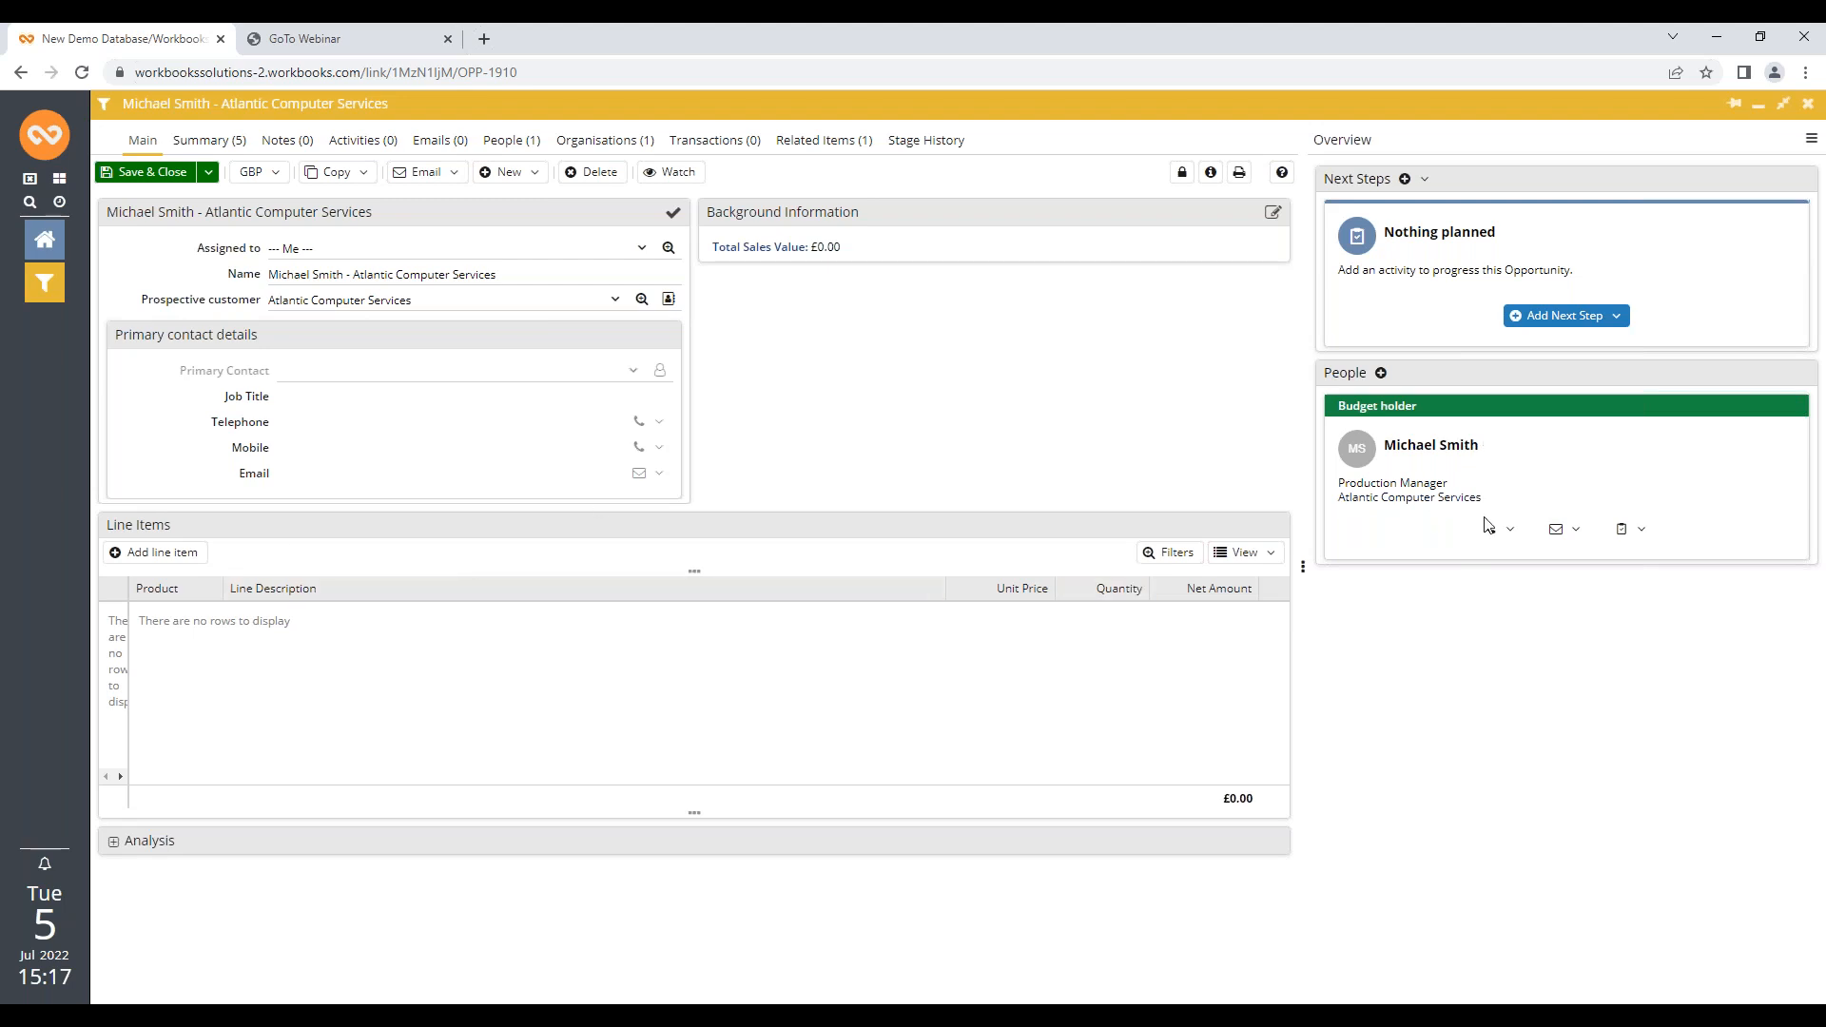
Relate the Marketing Director of Atlantic Computer Services to the opportunity as Primary Contact with status Positive
click(1381, 374)
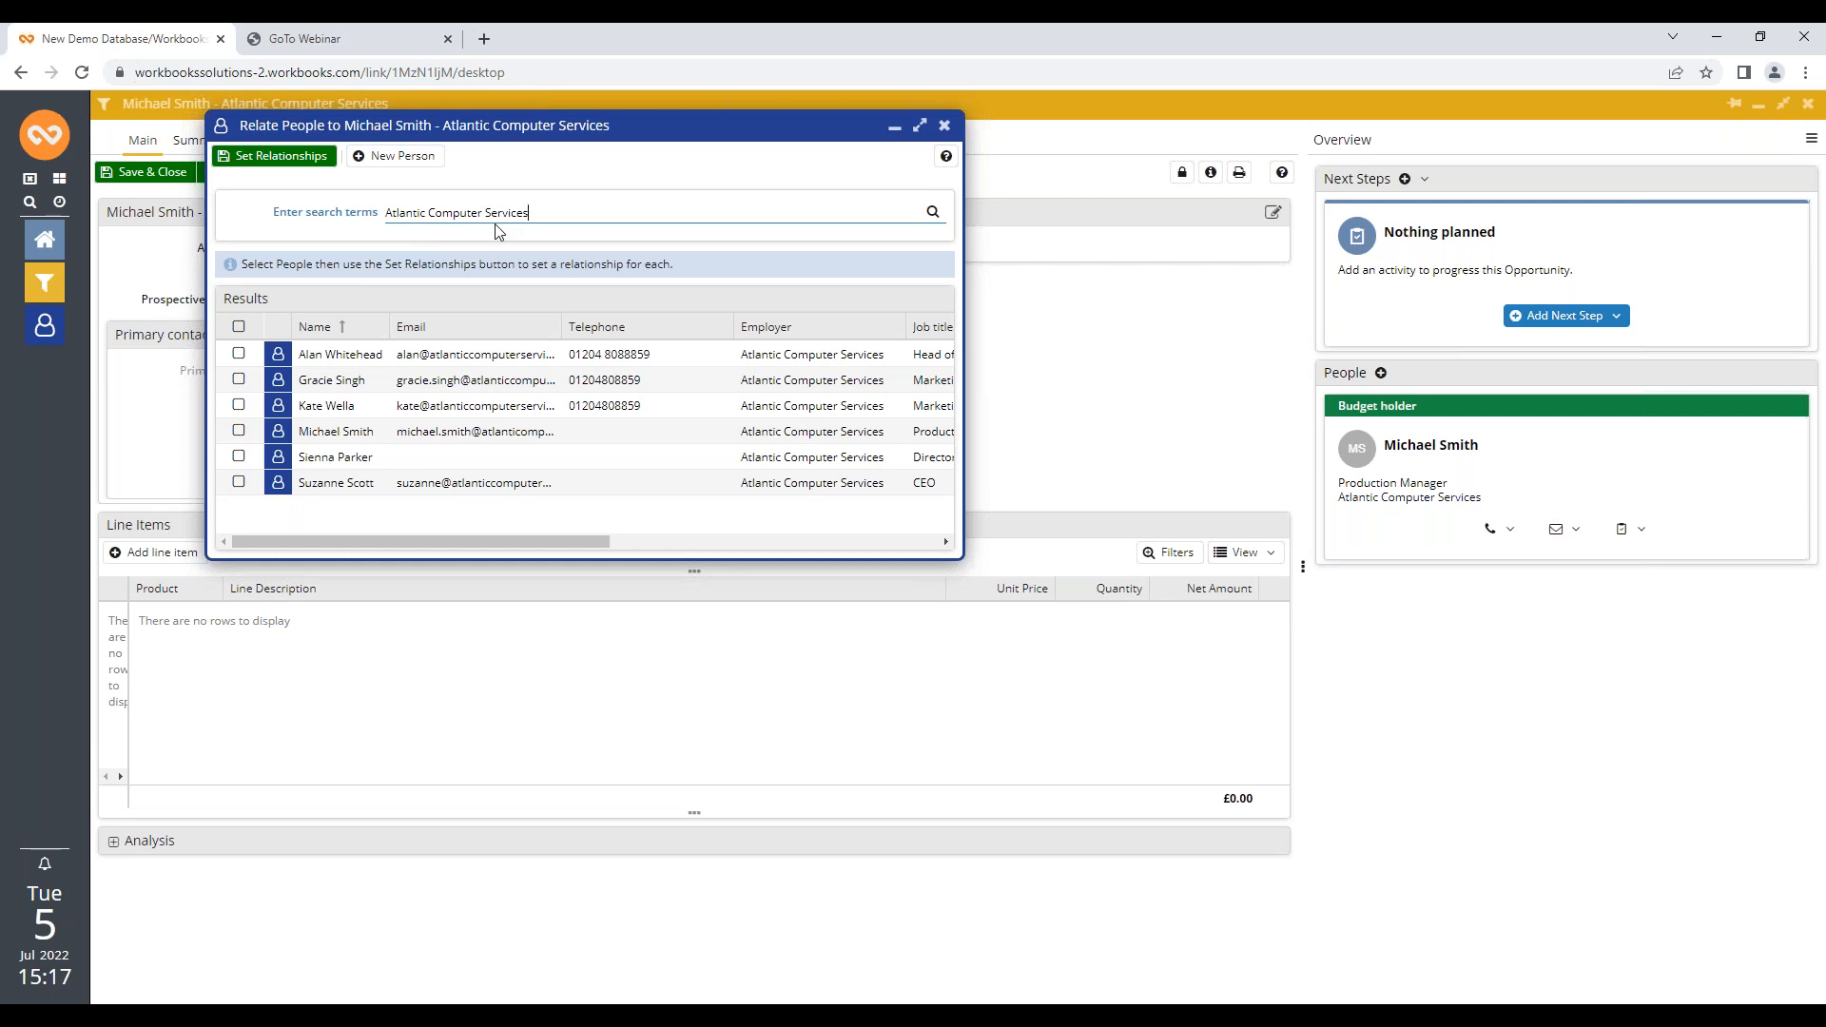
click(253, 379)
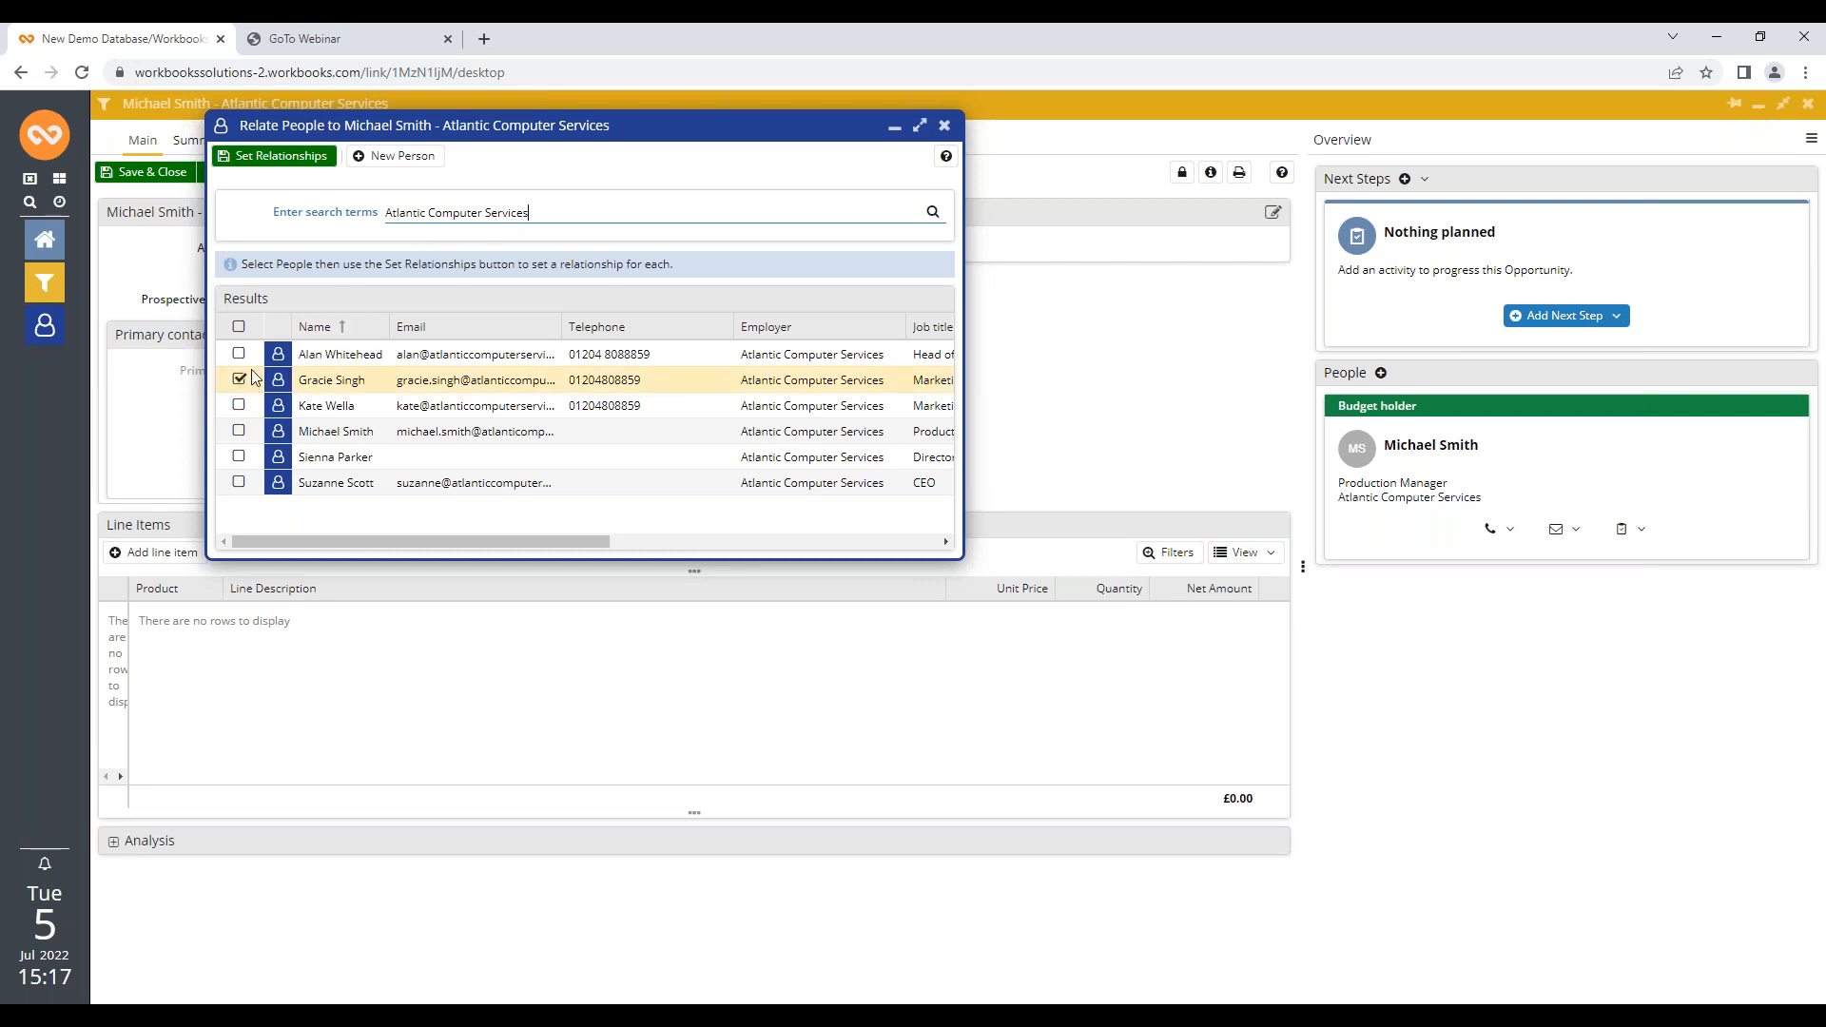
click(295, 158)
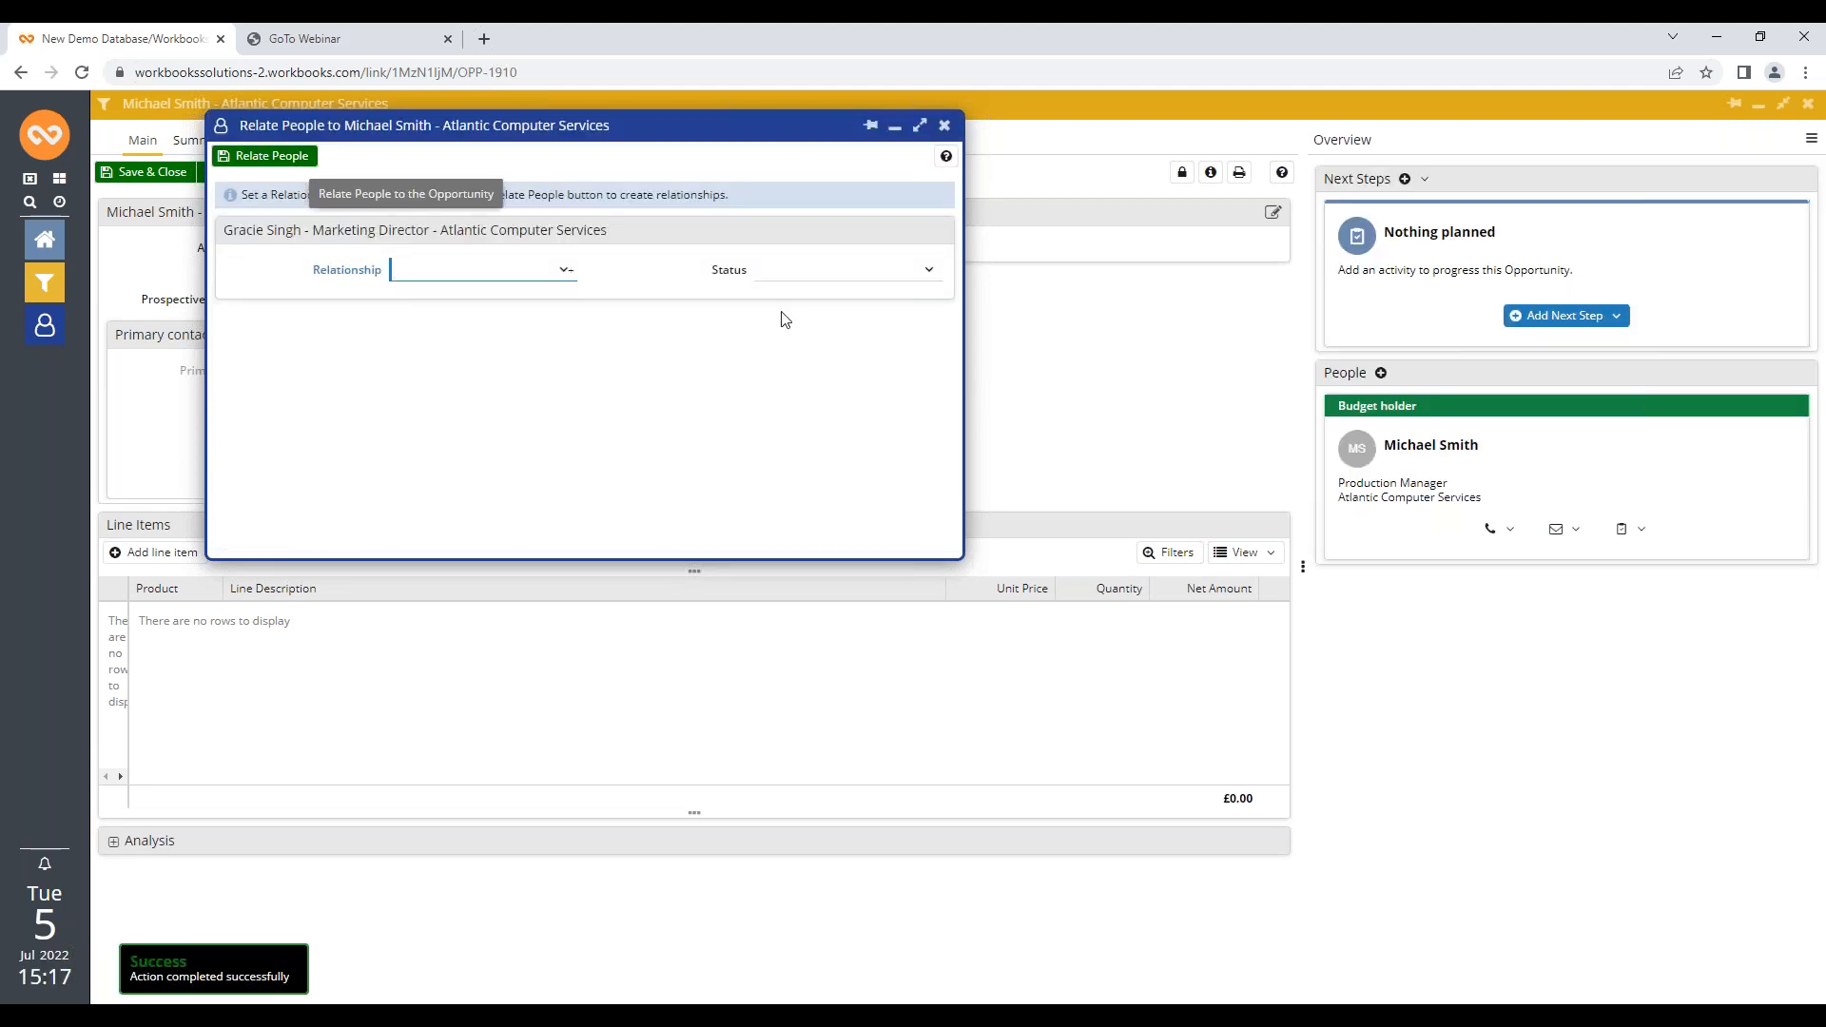
click(565, 271)
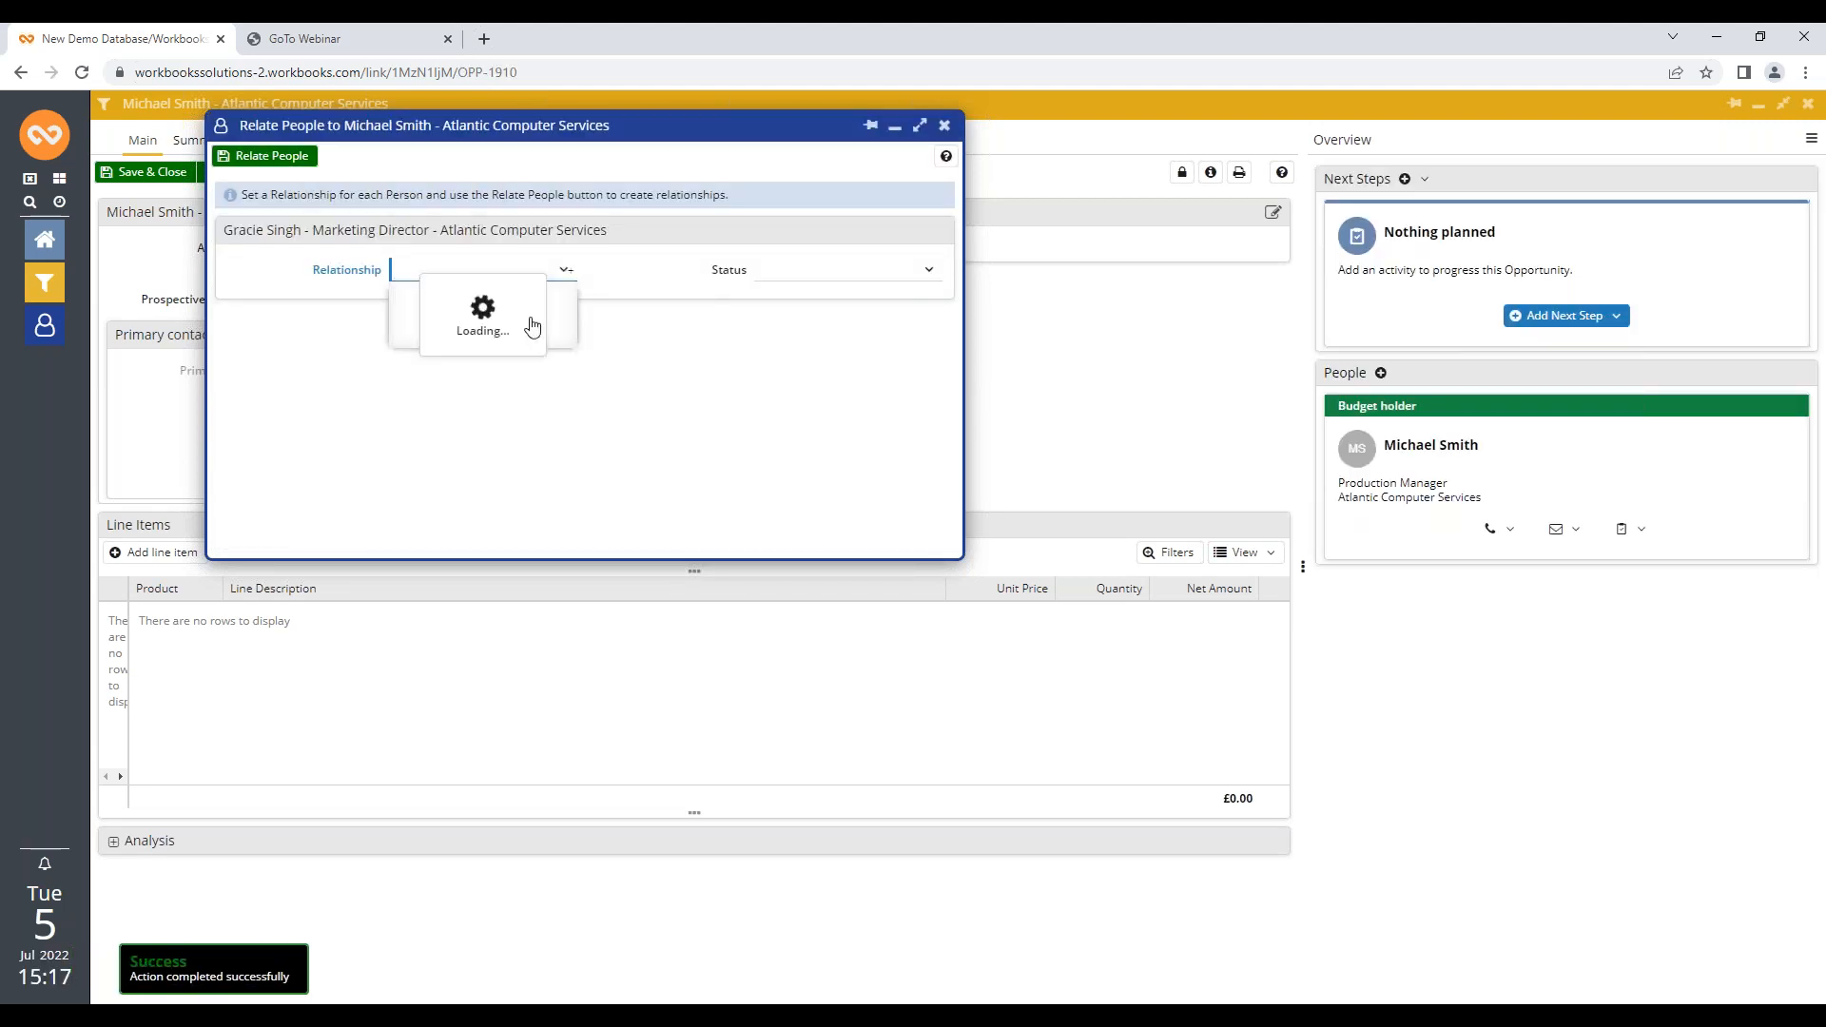
click(456, 294)
click(923, 276)
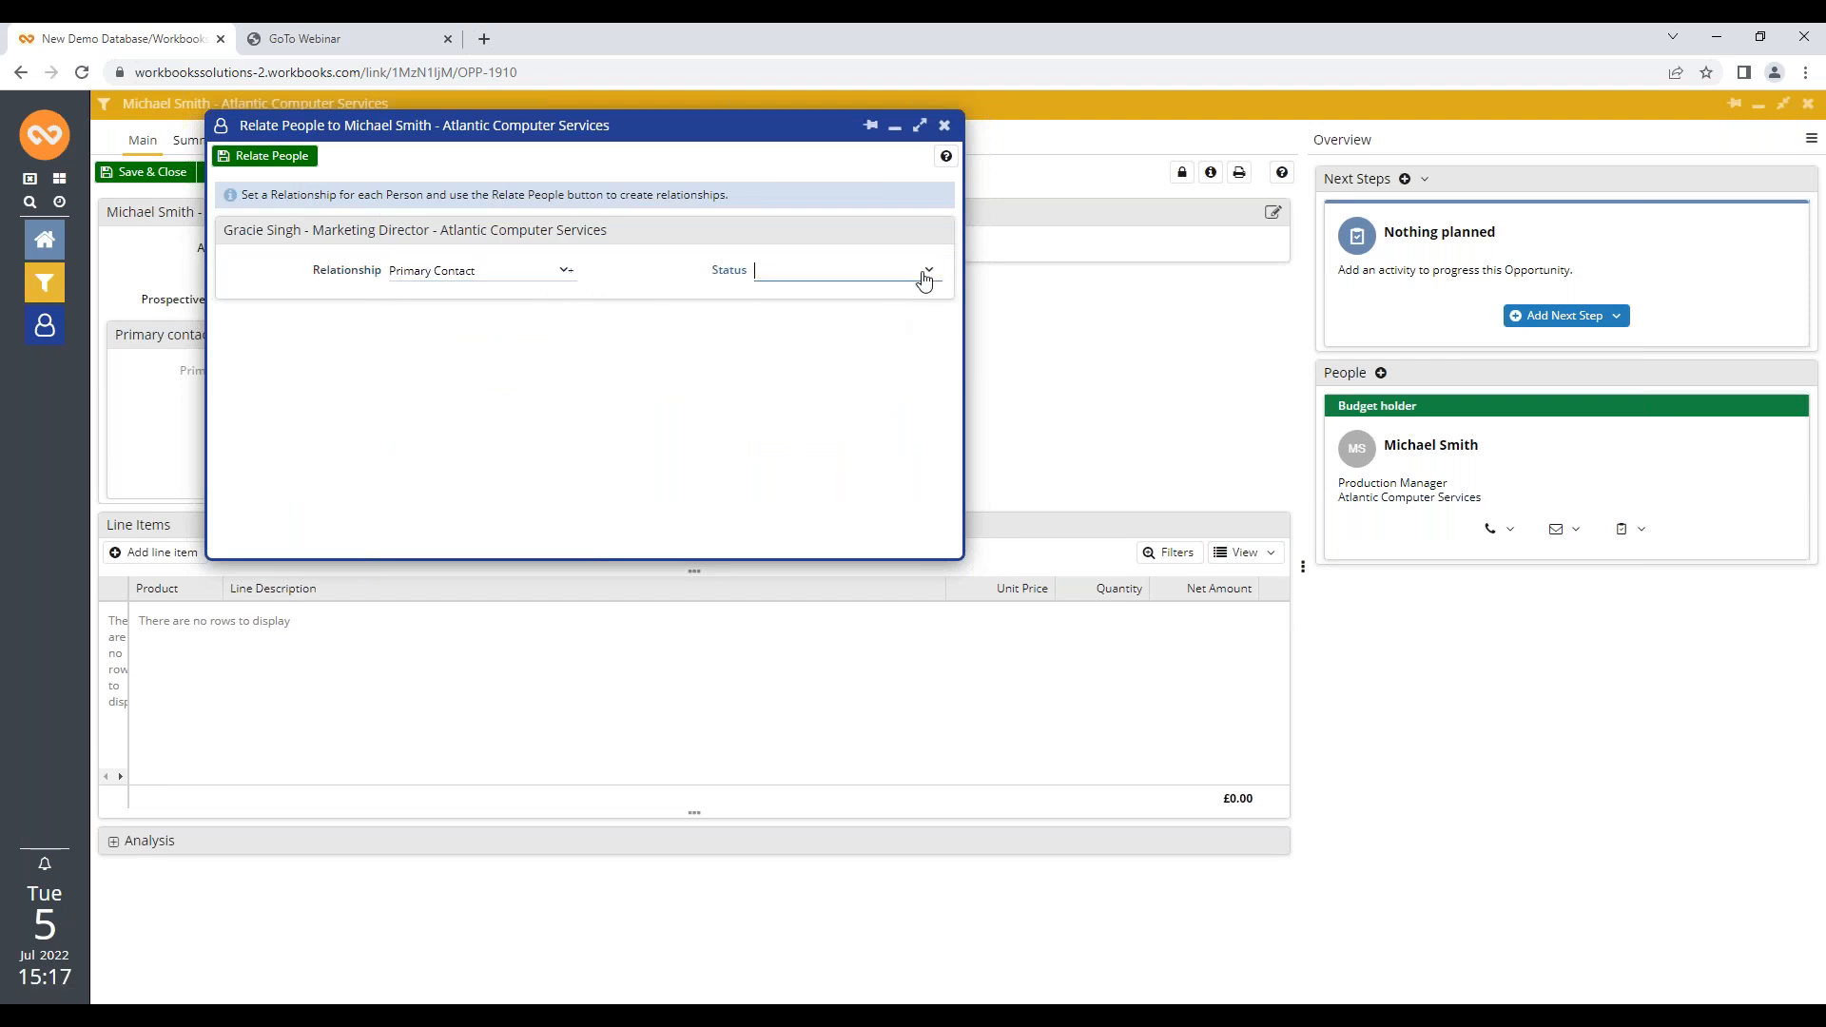
click(837, 362)
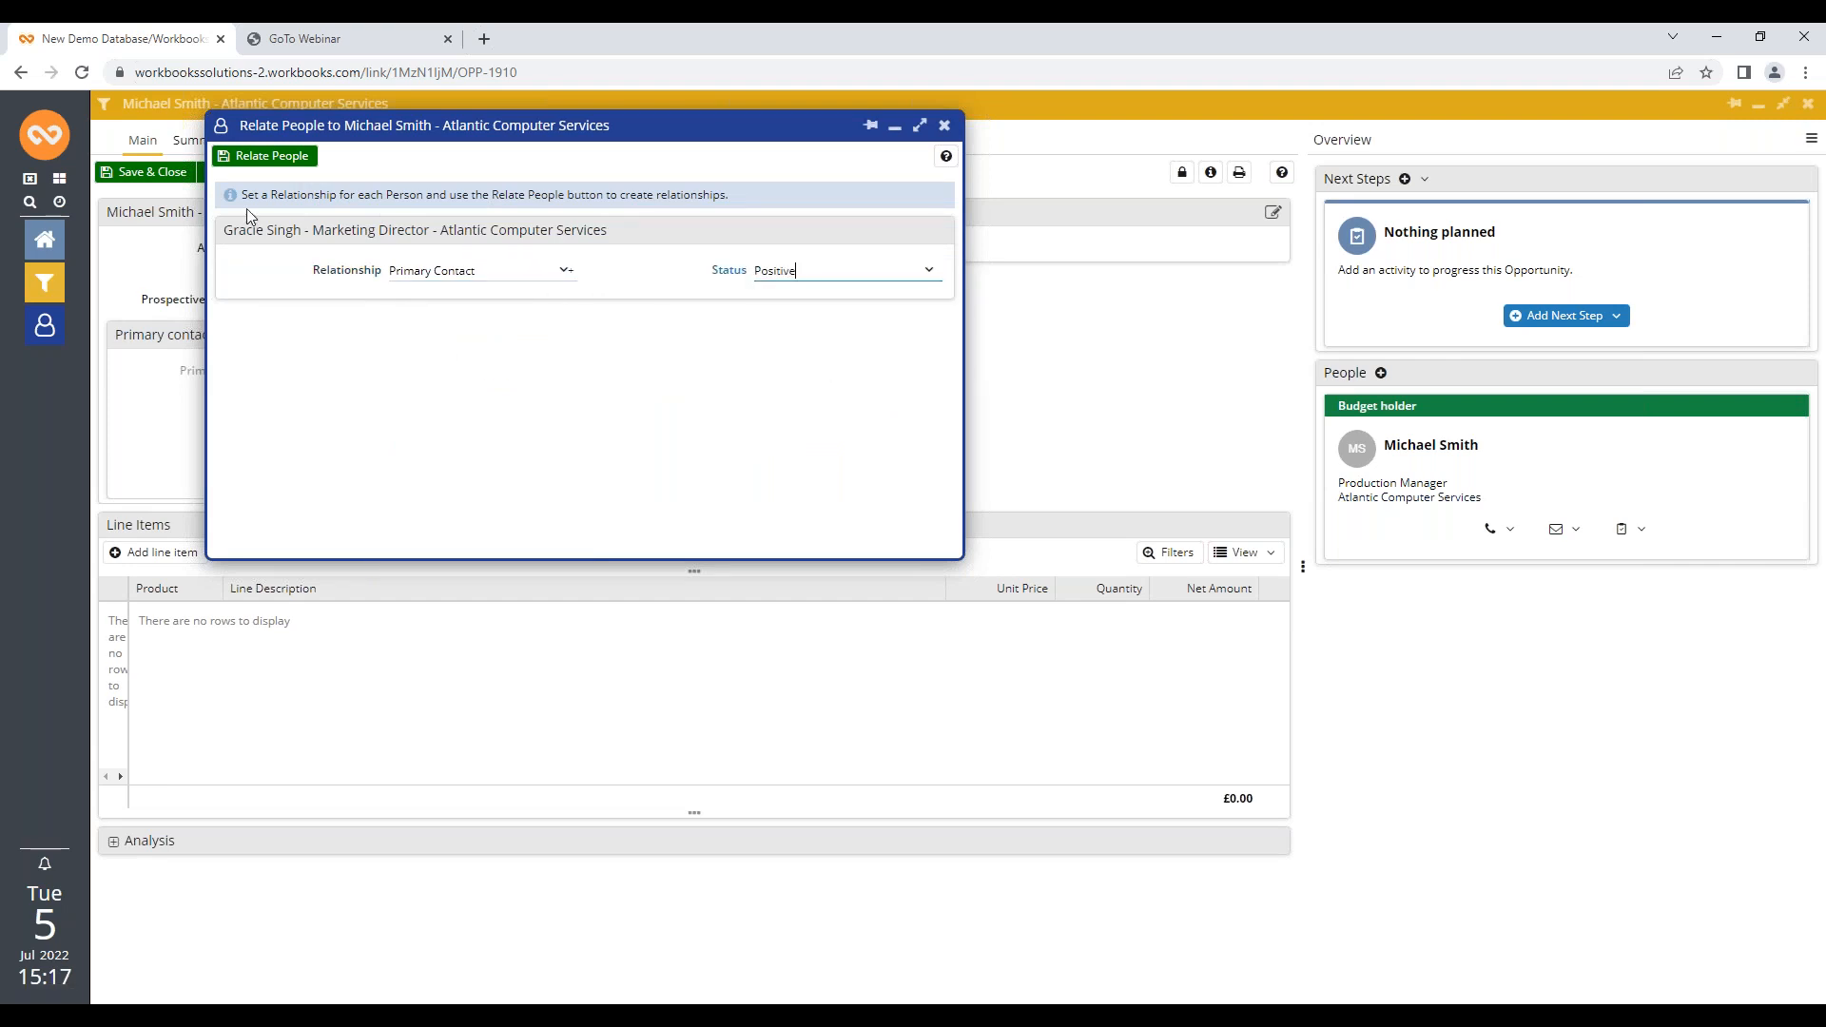
click(263, 160)
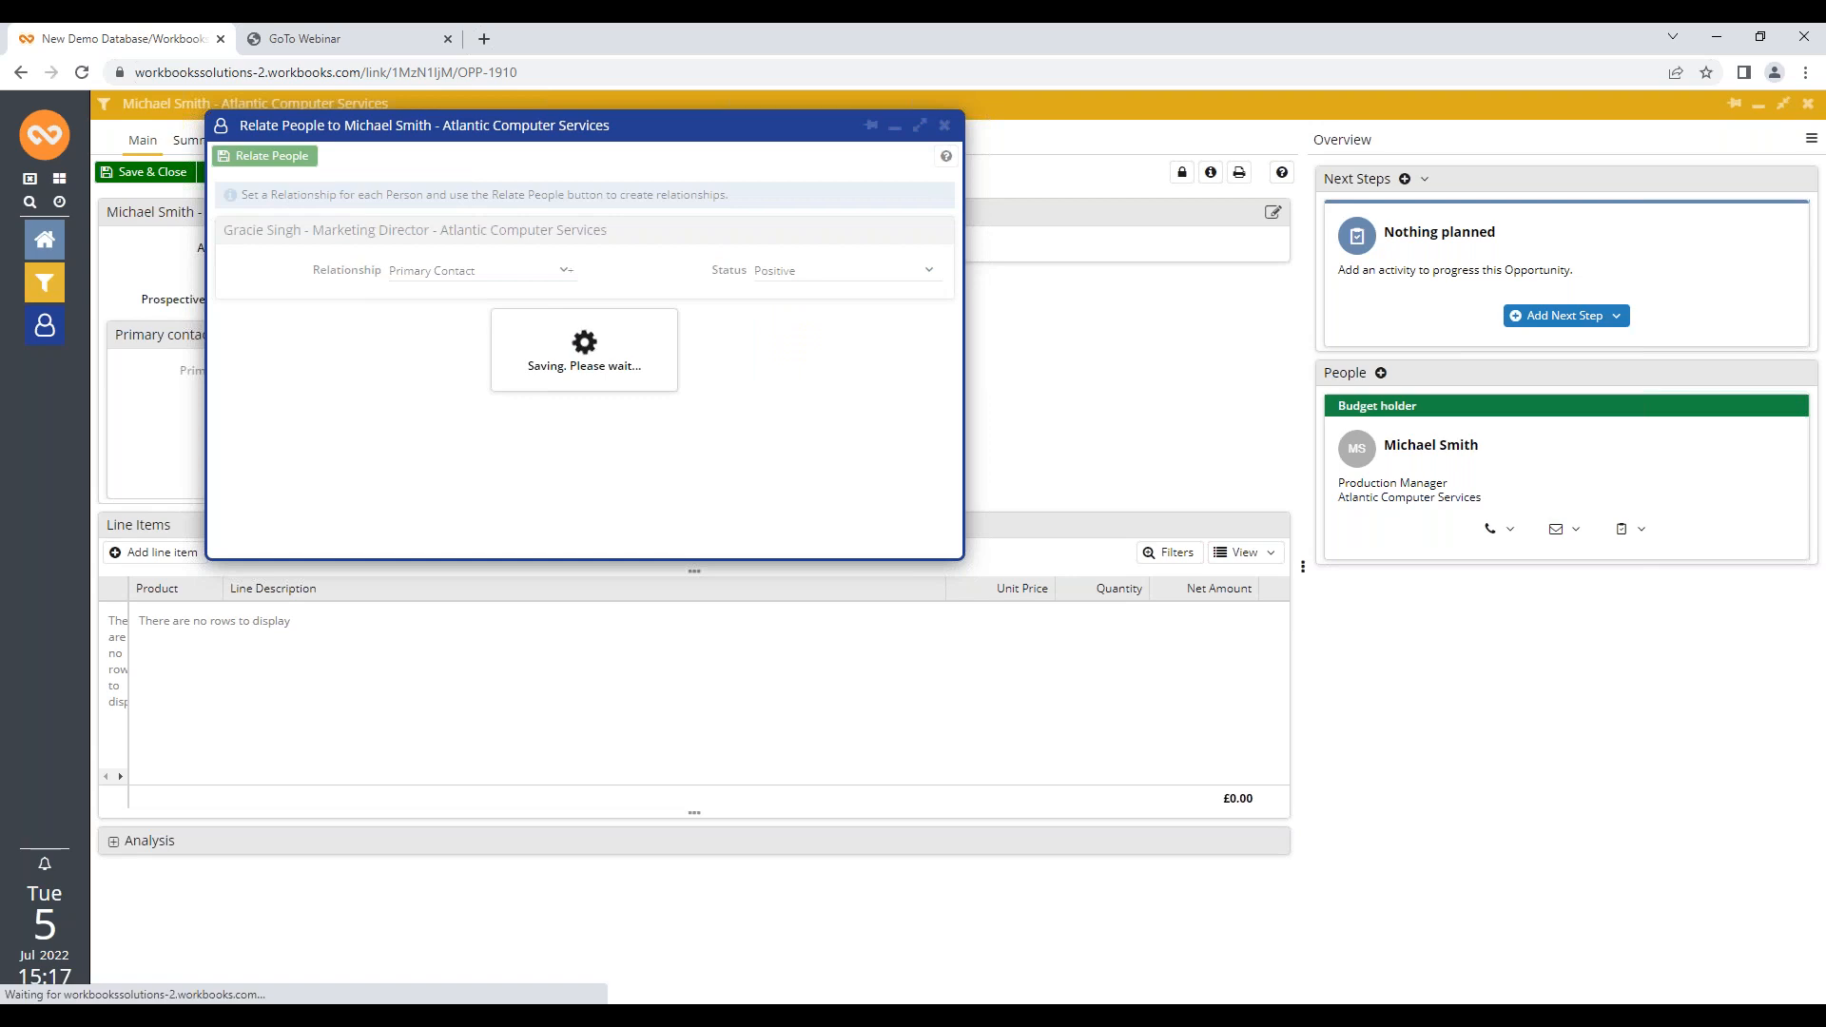
Save the opportunity with its added primary contact, keeping it open, and expand the primary contact details for editing
click(207, 172)
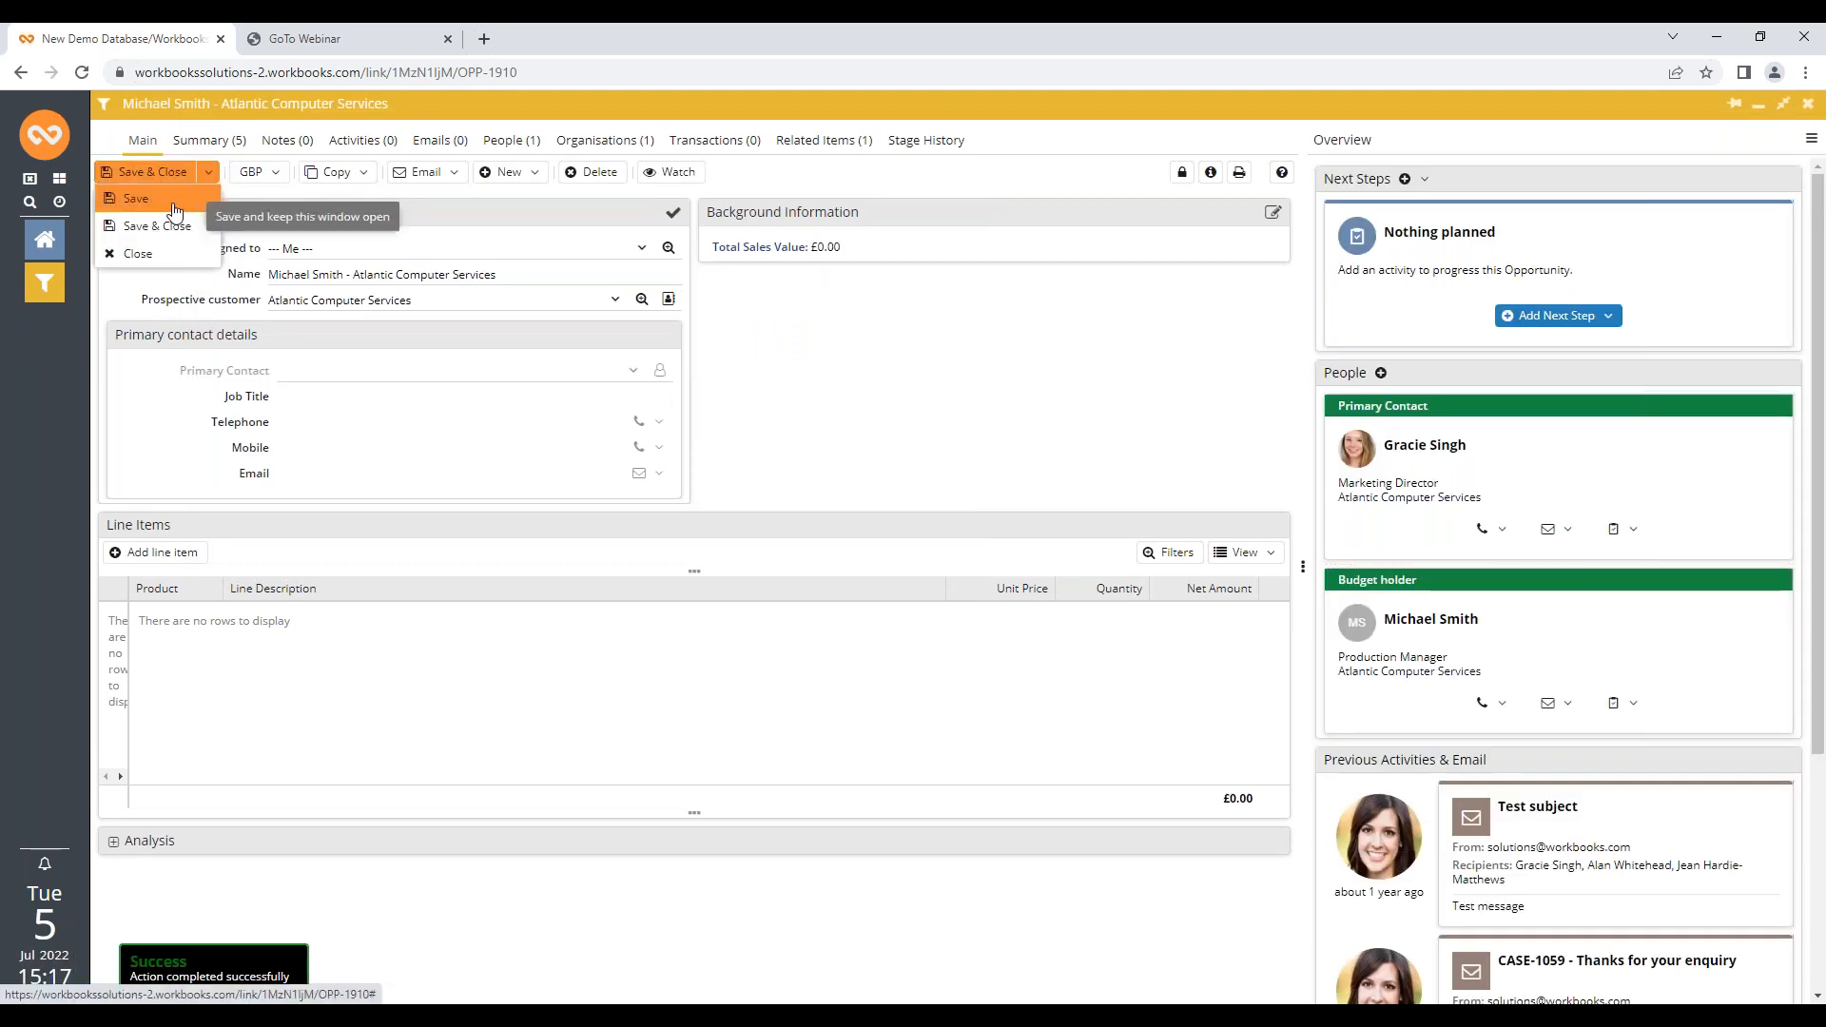
click(173, 206)
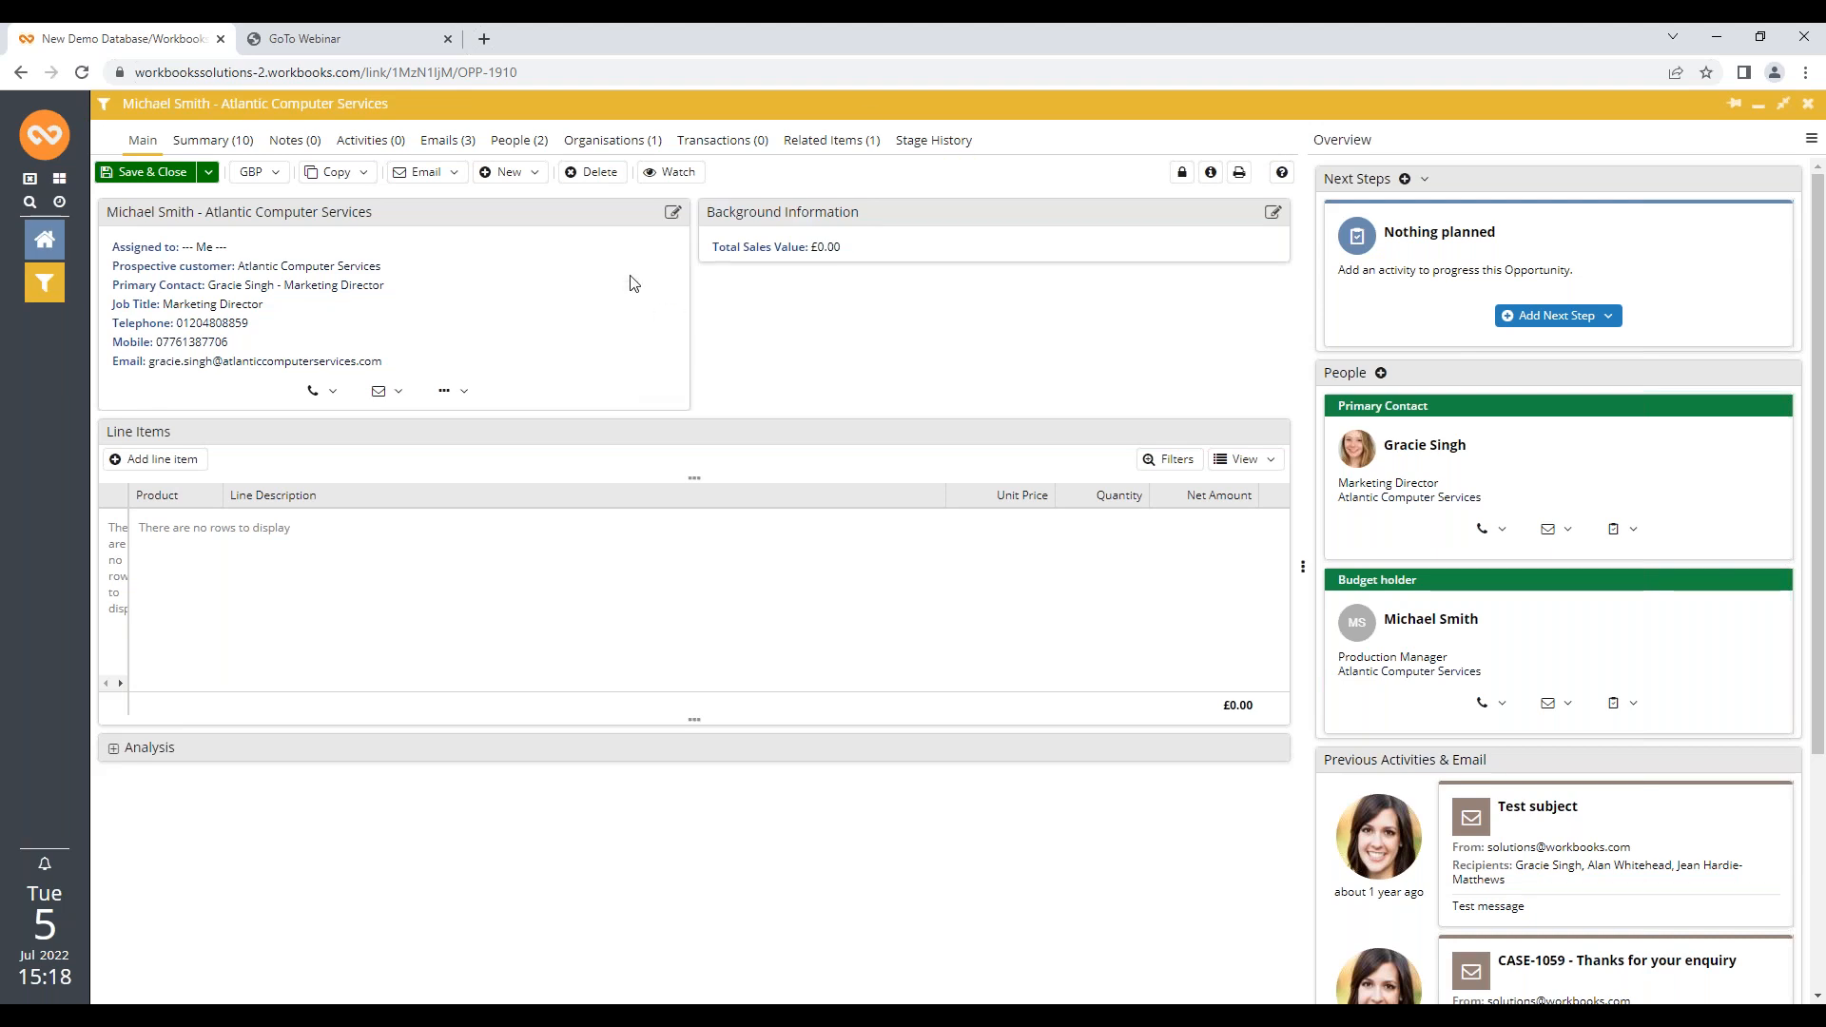
click(673, 212)
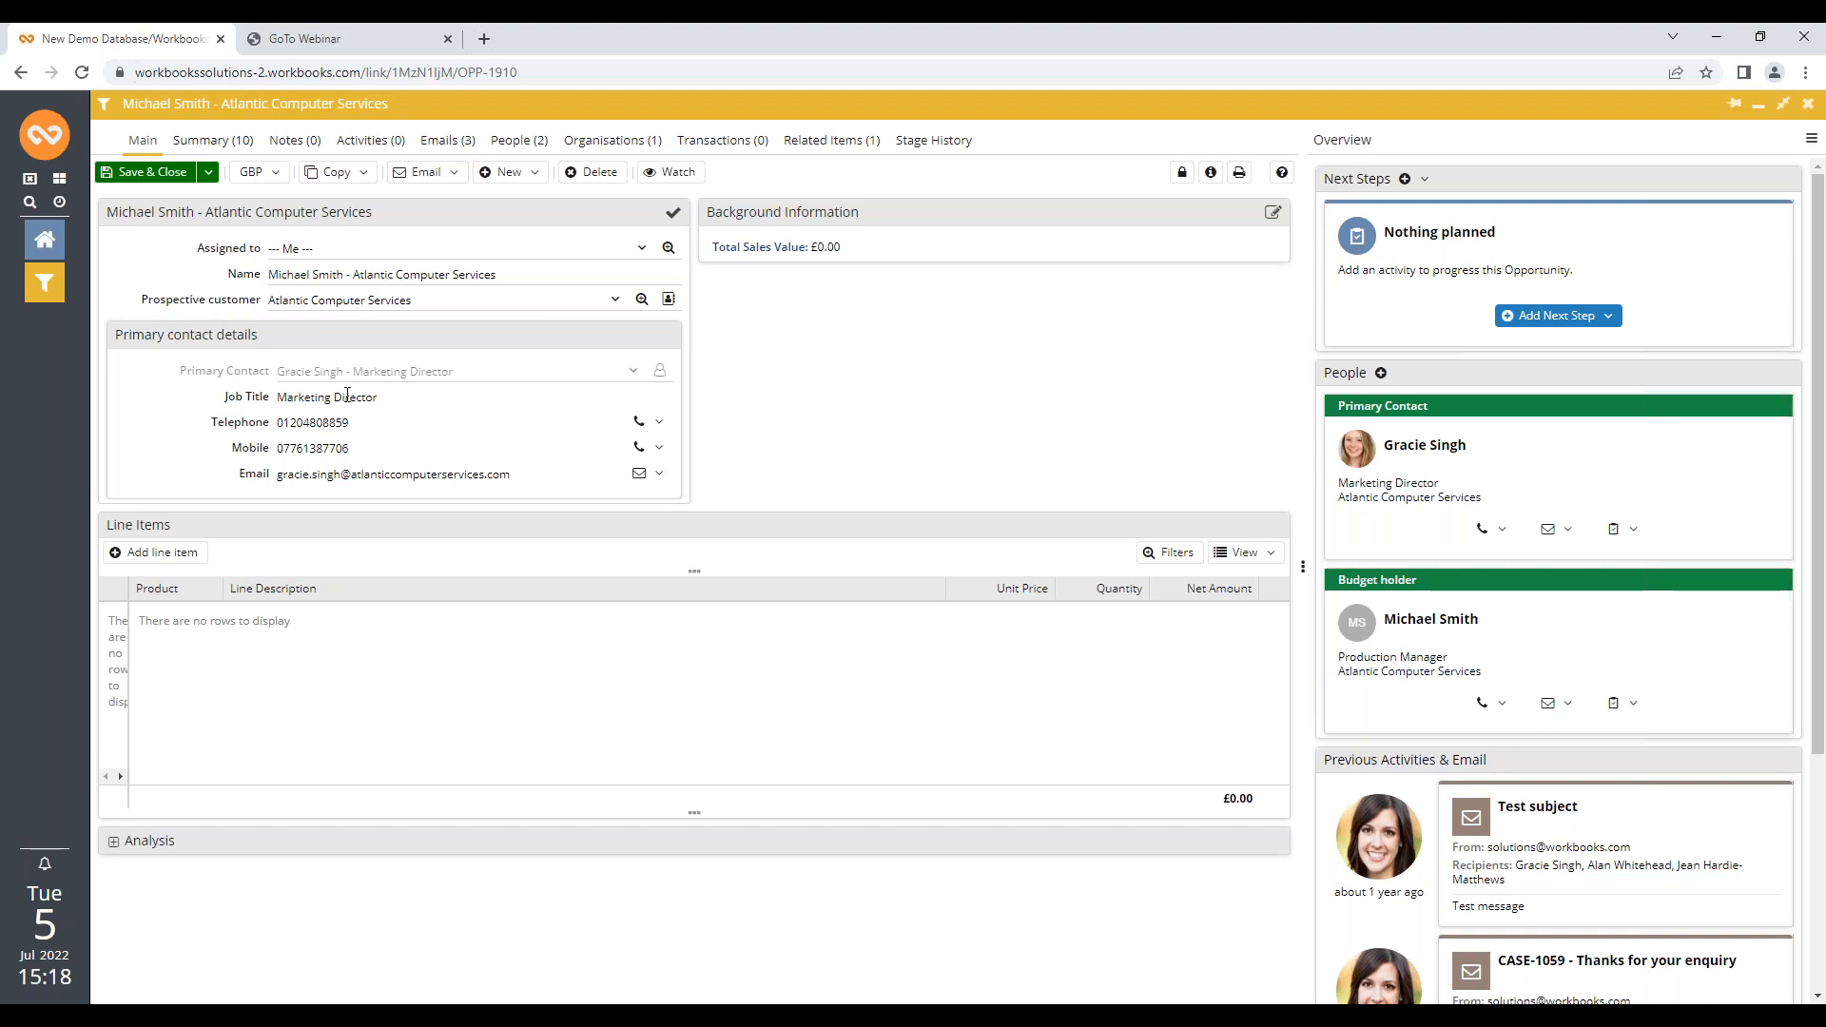
Enable Primary Contact fields in the database settings under Primary Contact Settings, and save the settings
click(47, 155)
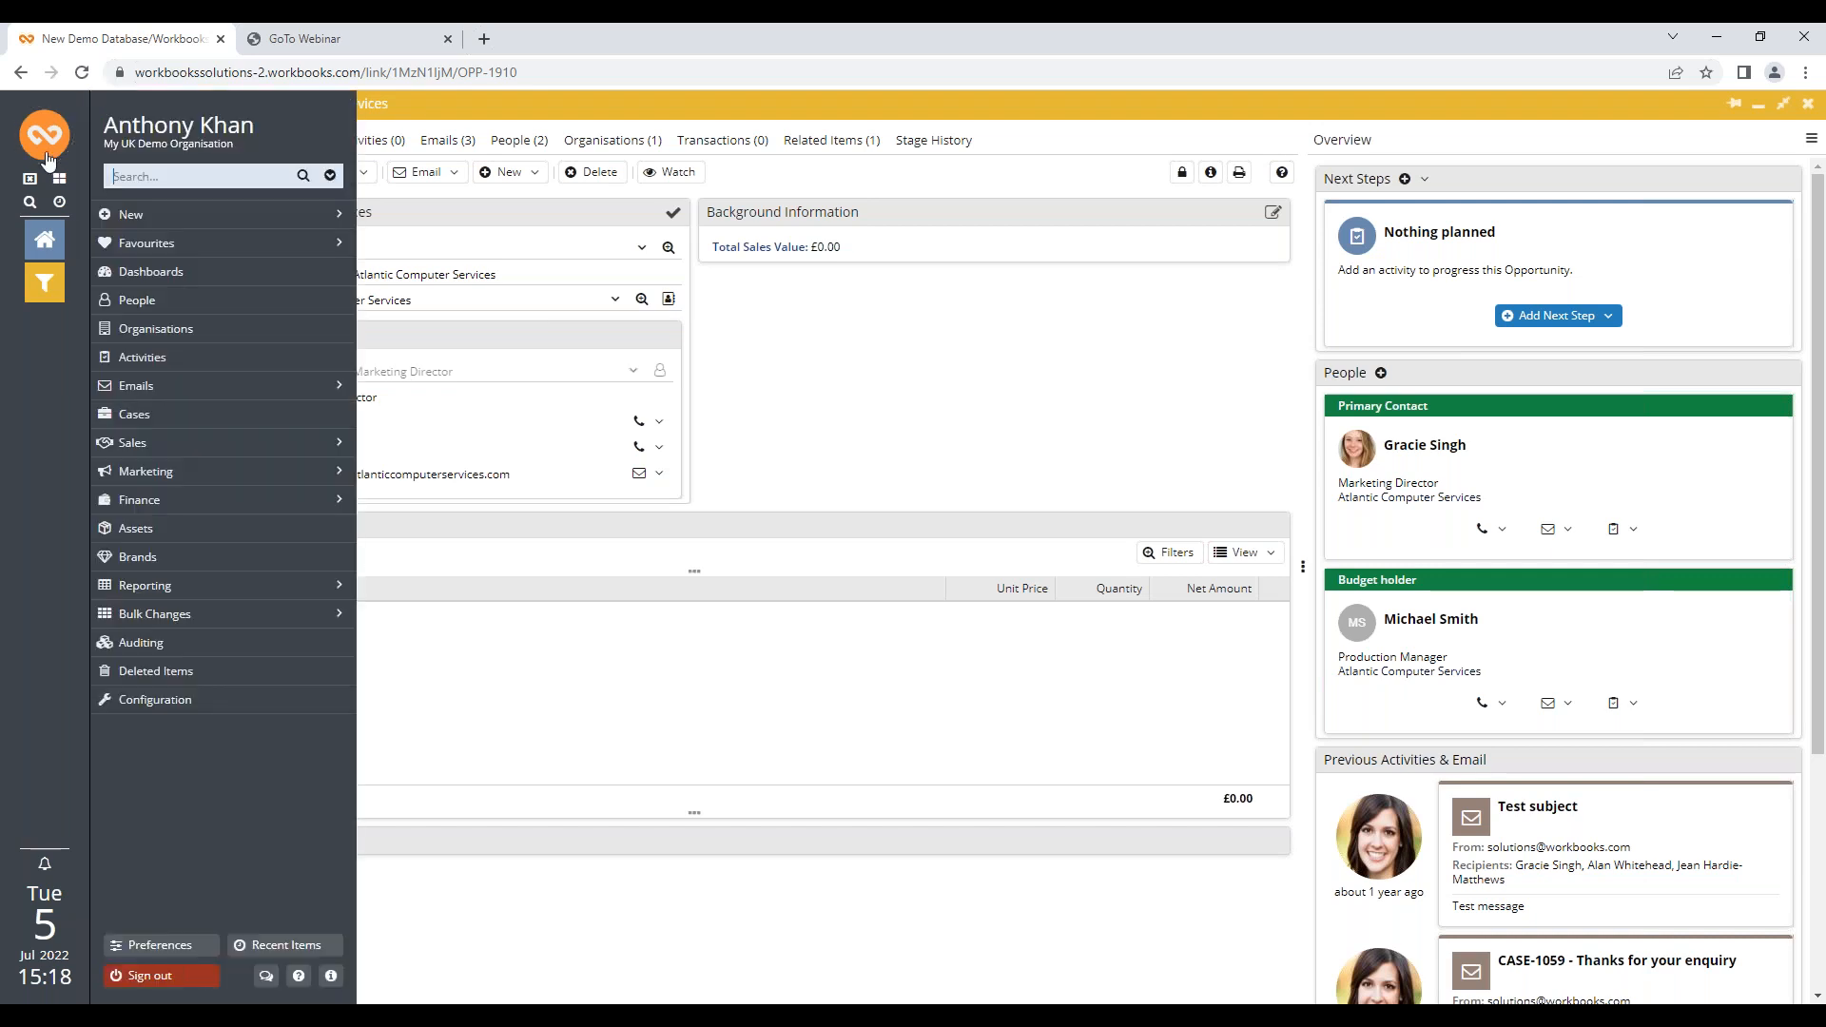
click(175, 708)
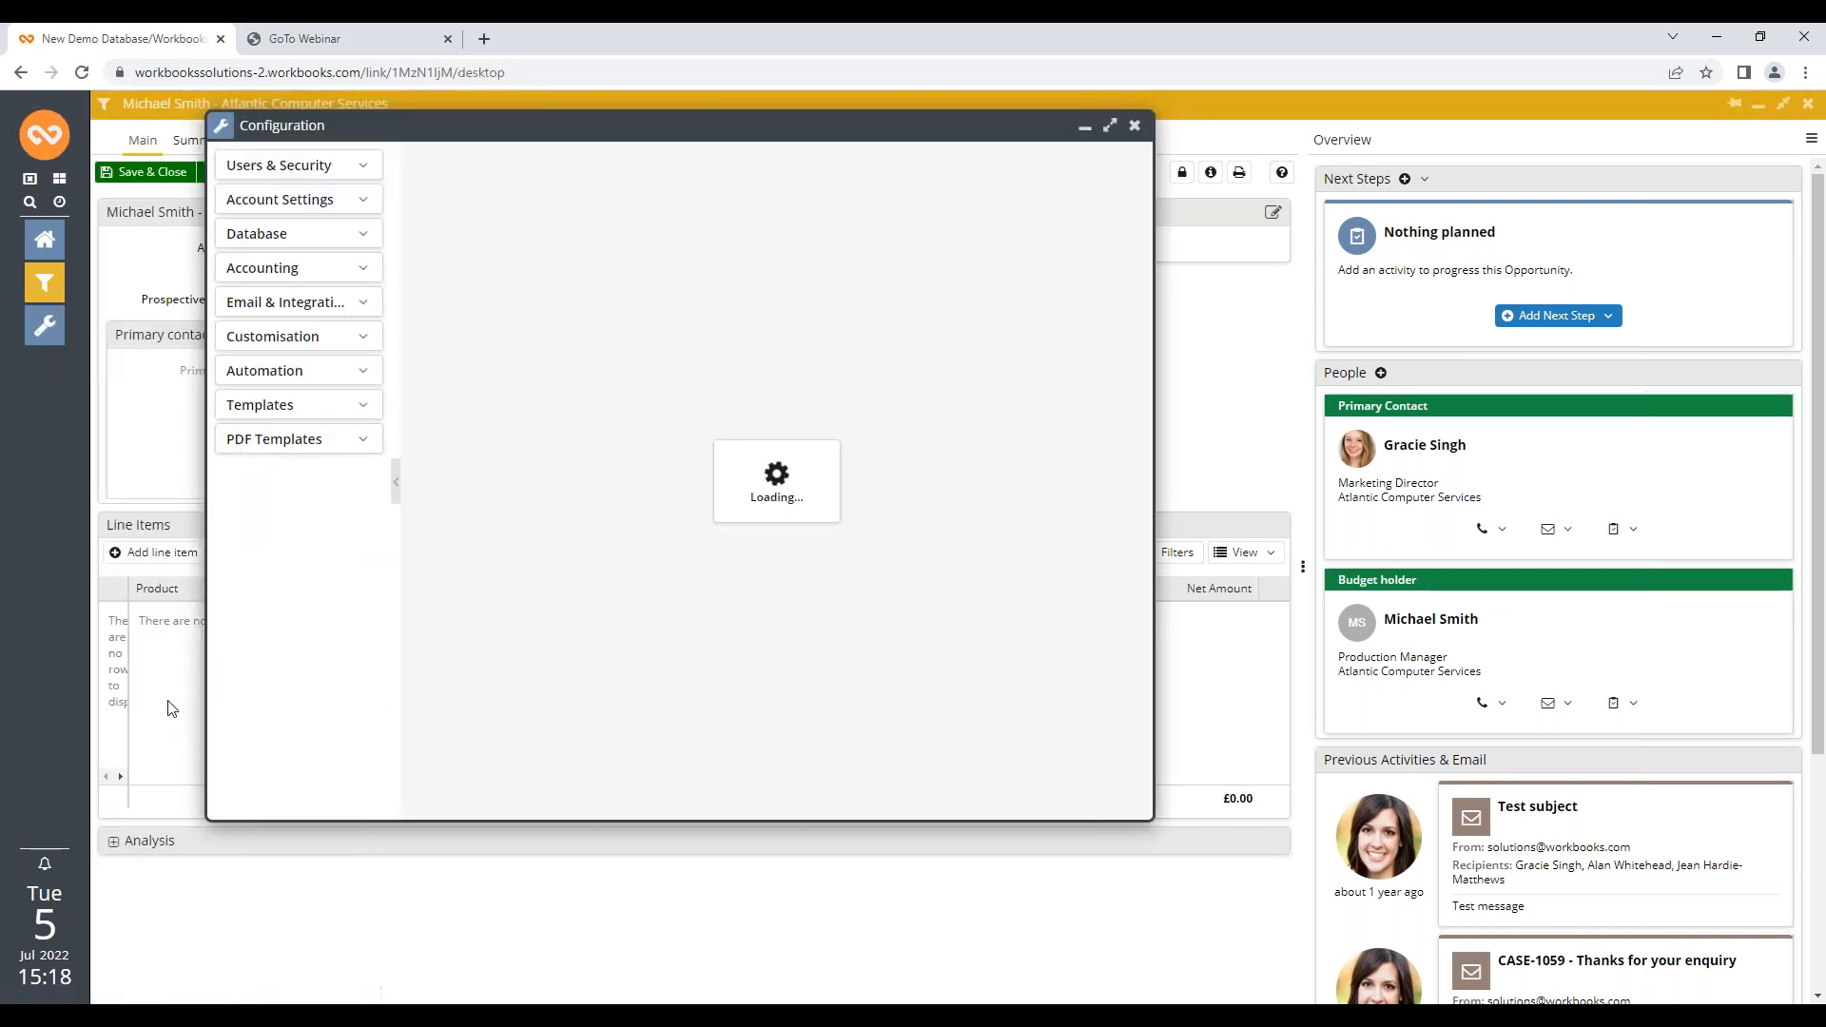
click(314, 241)
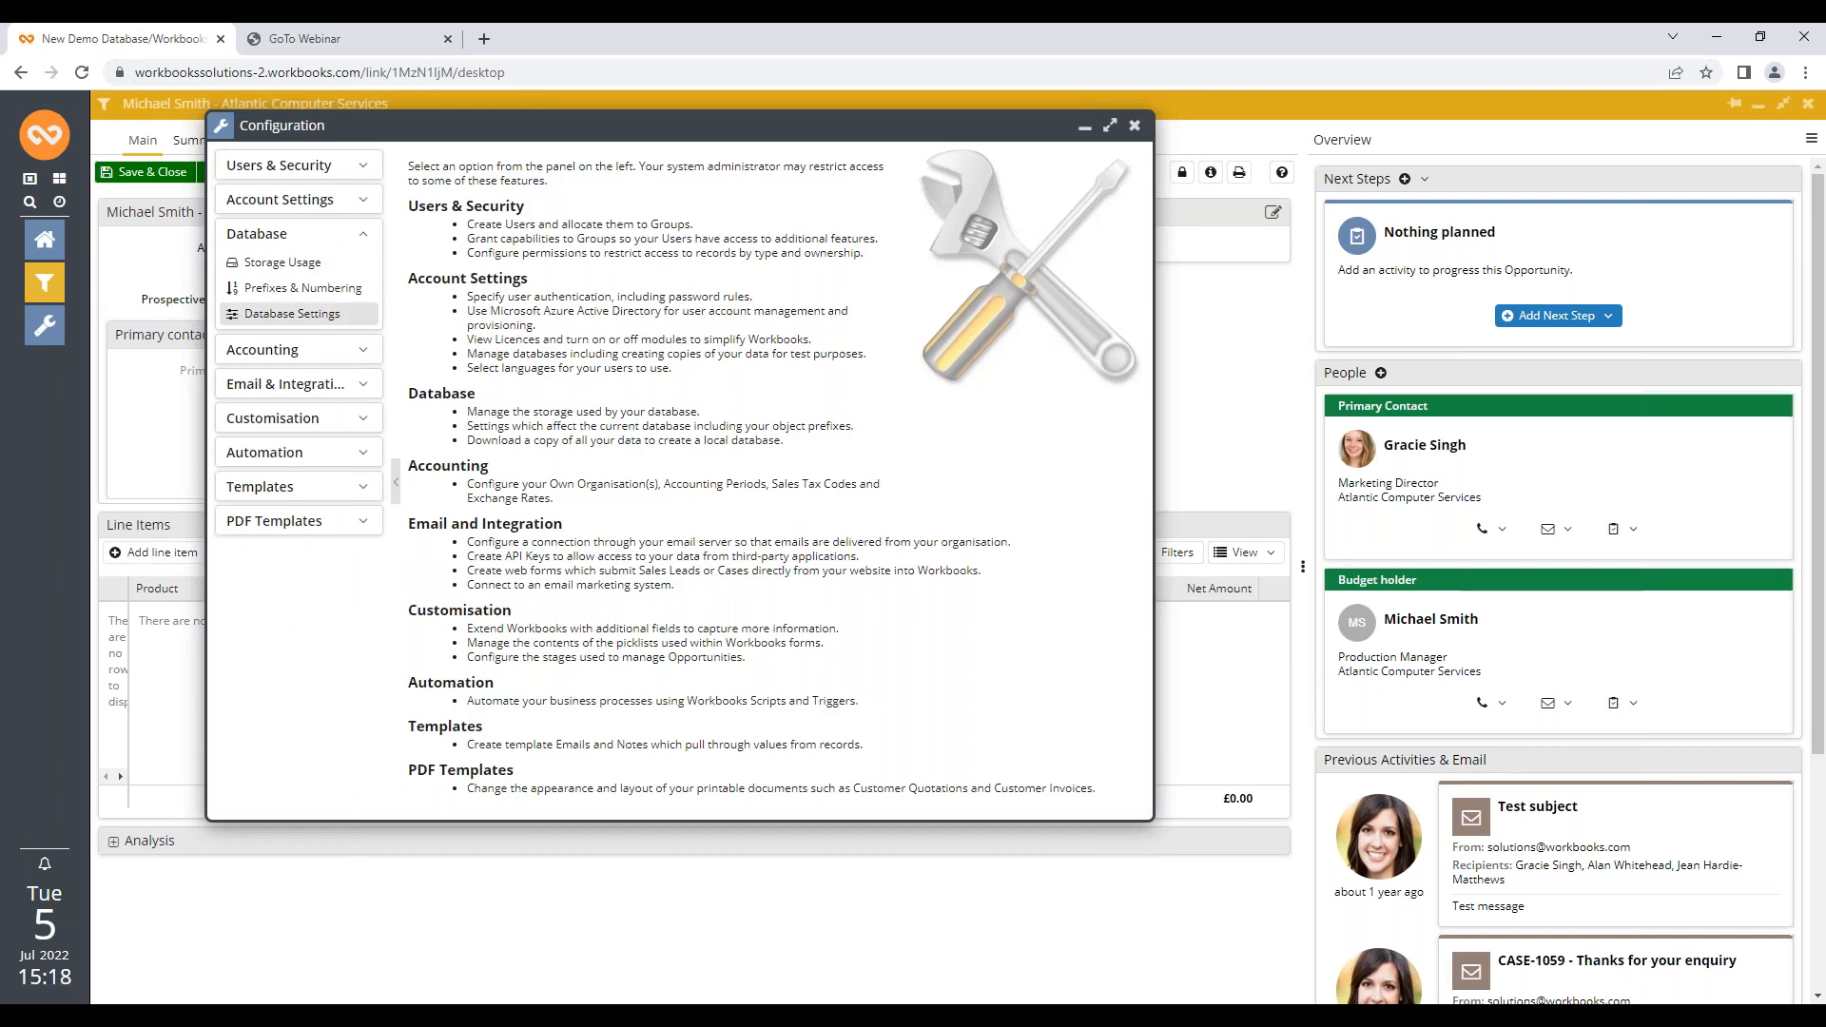
click(343, 314)
scroll(790, 514, down, 6)
scroll(772, 493, down, 3)
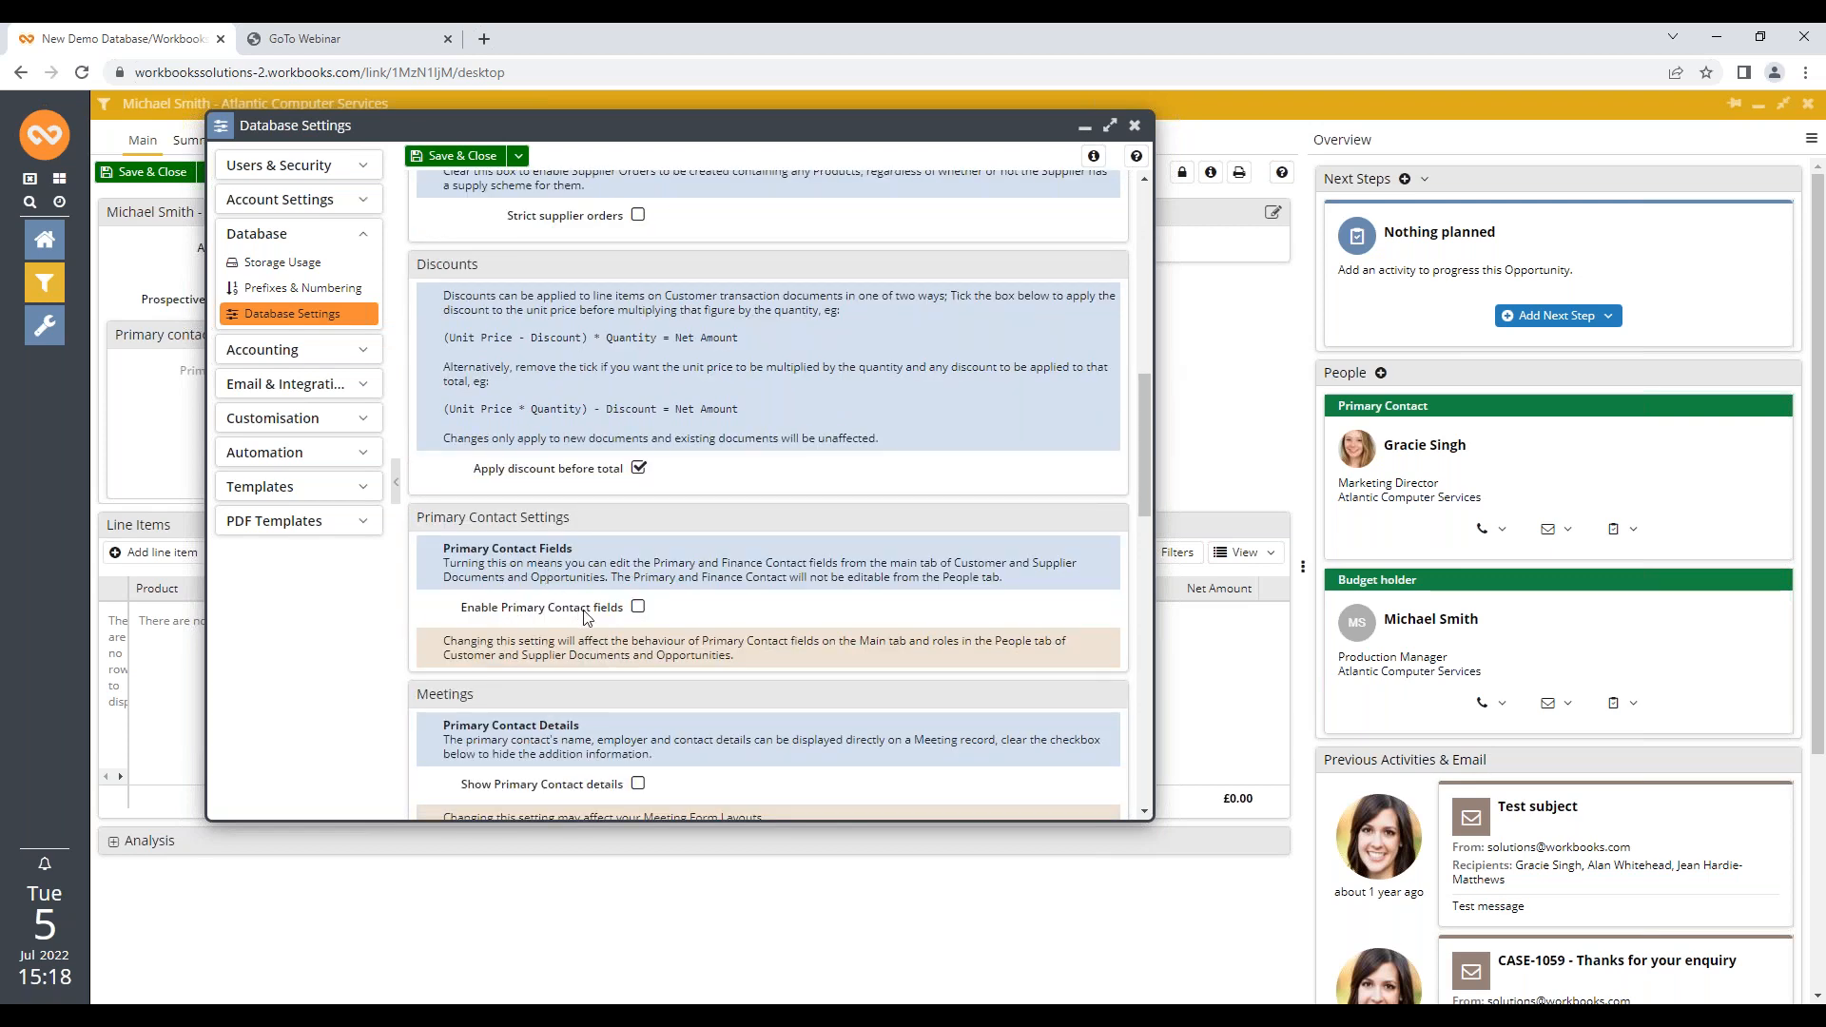
click(638, 609)
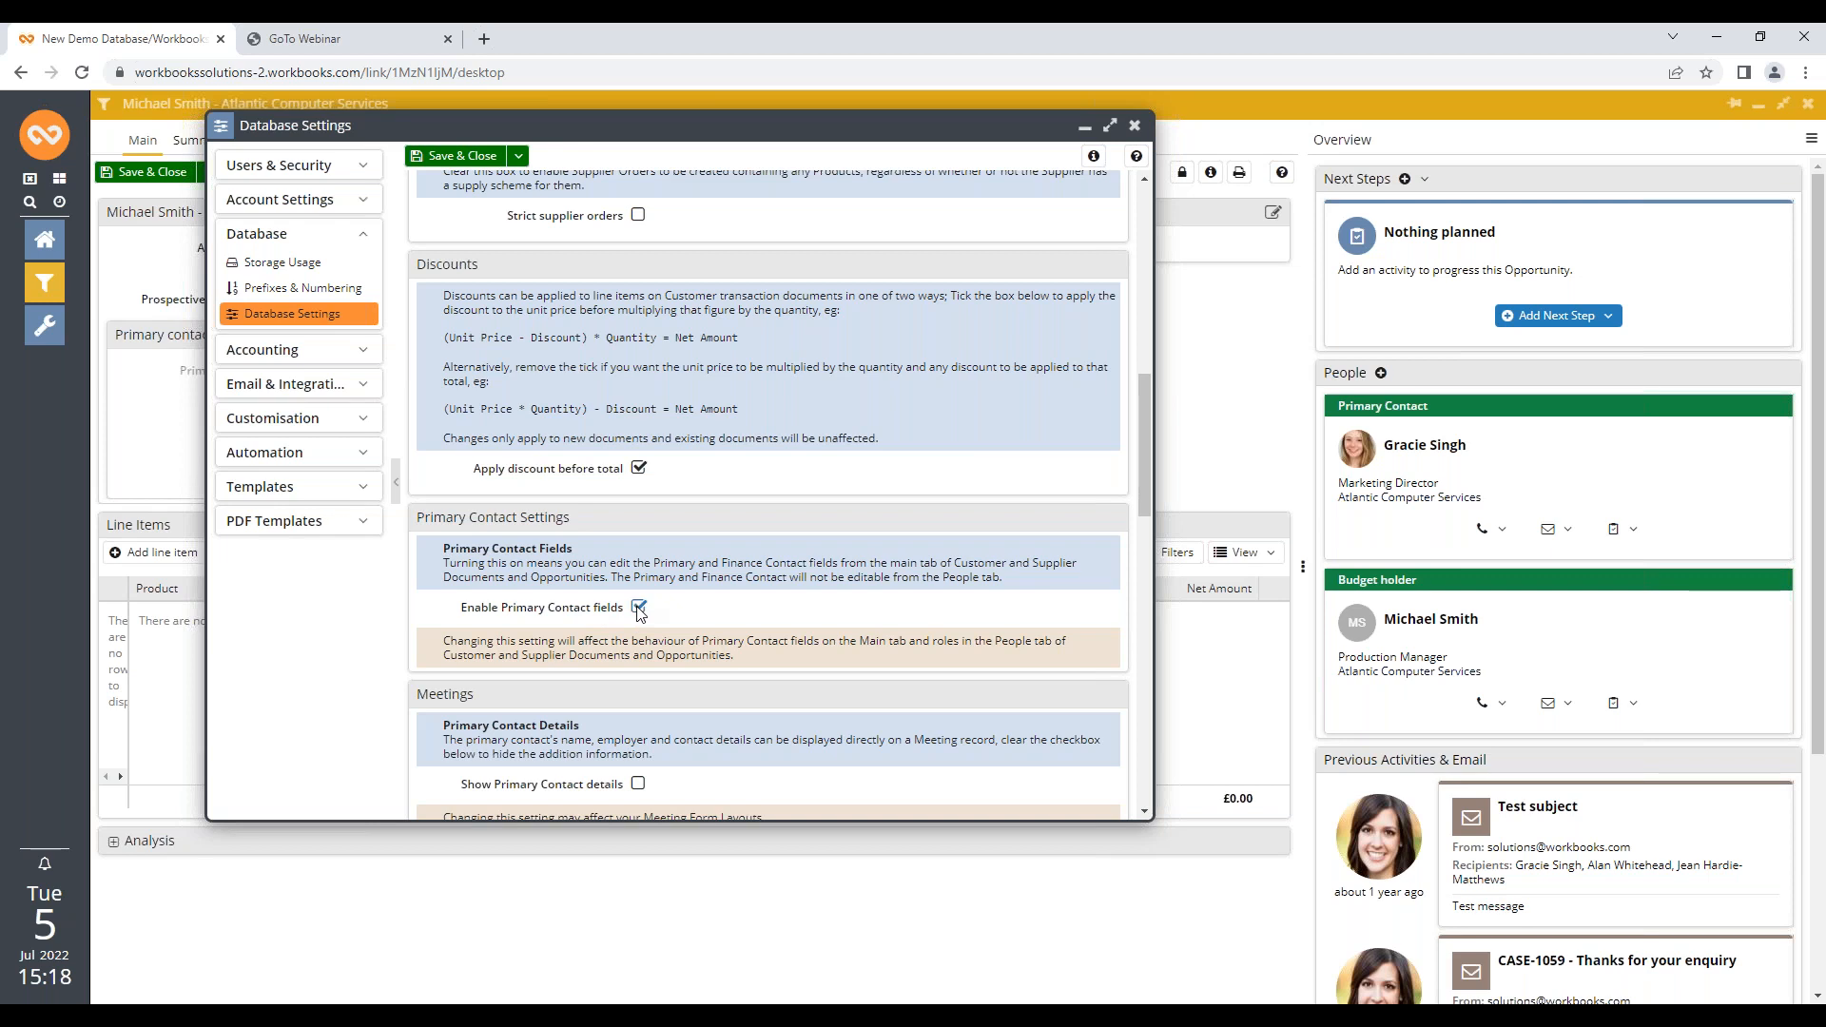
click(460, 157)
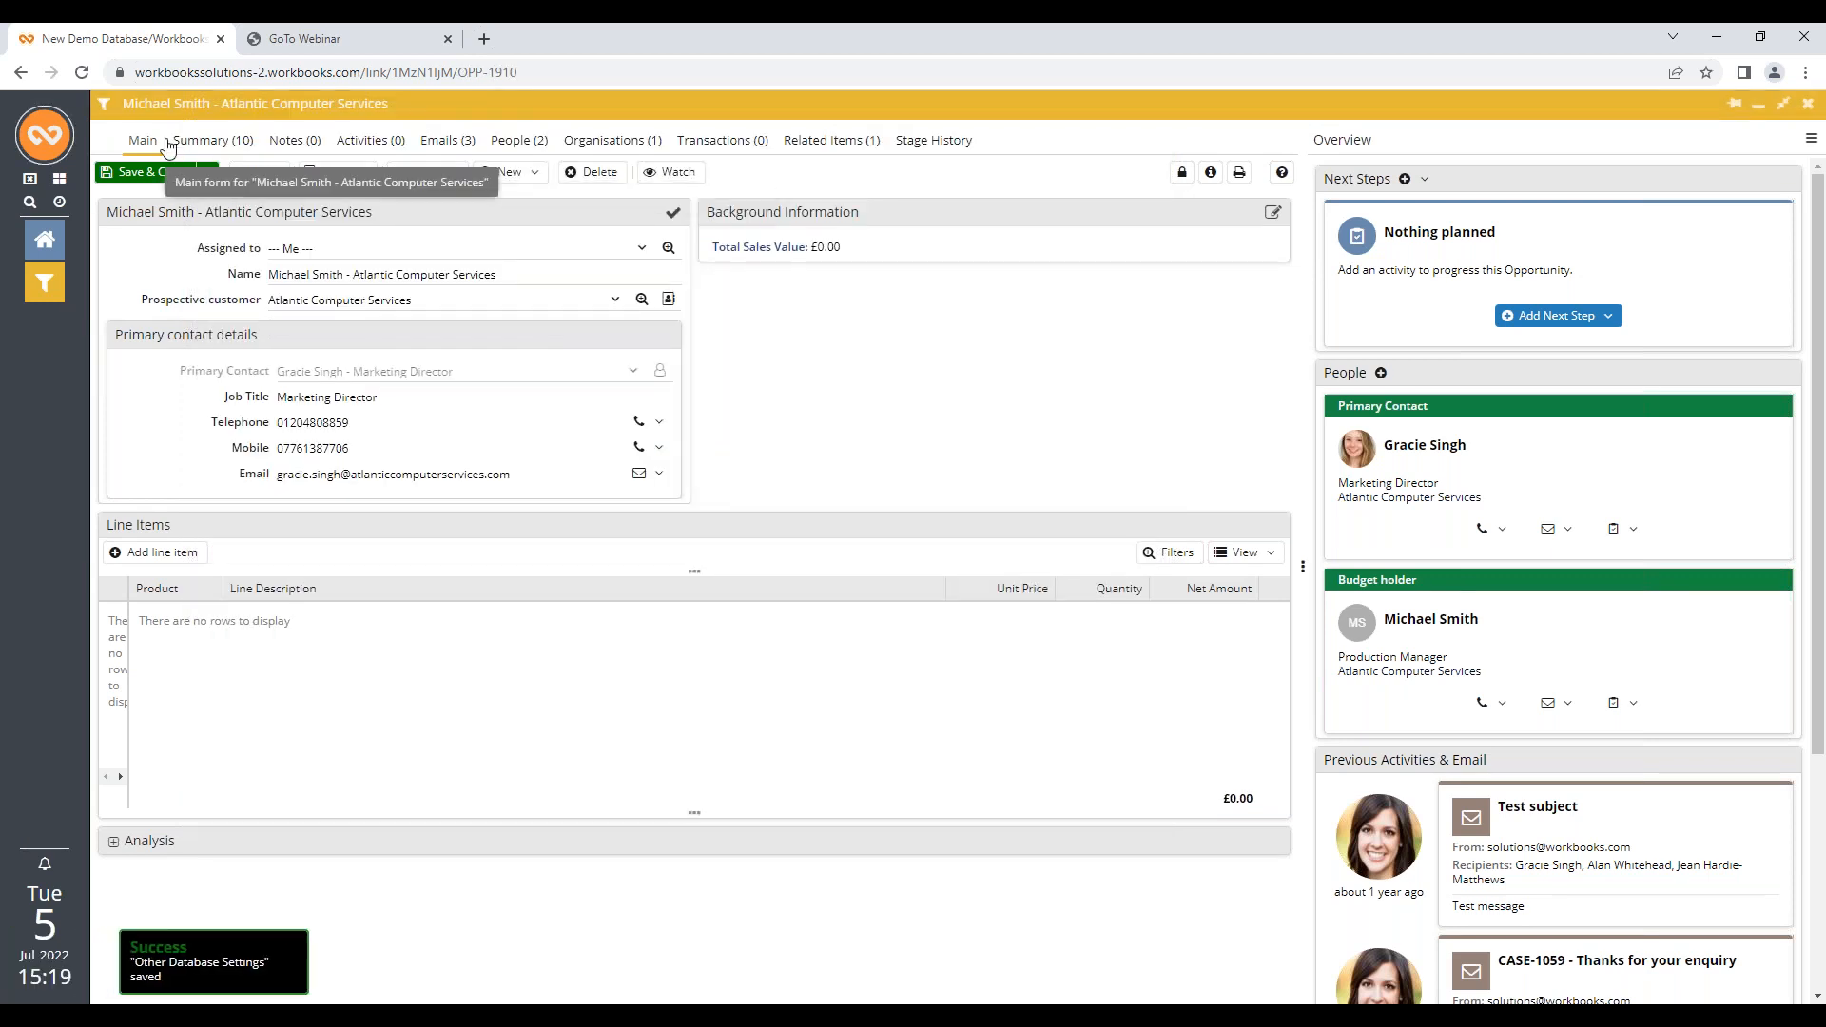
Save the opportunity while keeping it open, and reopen its main details for editing
click(207, 172)
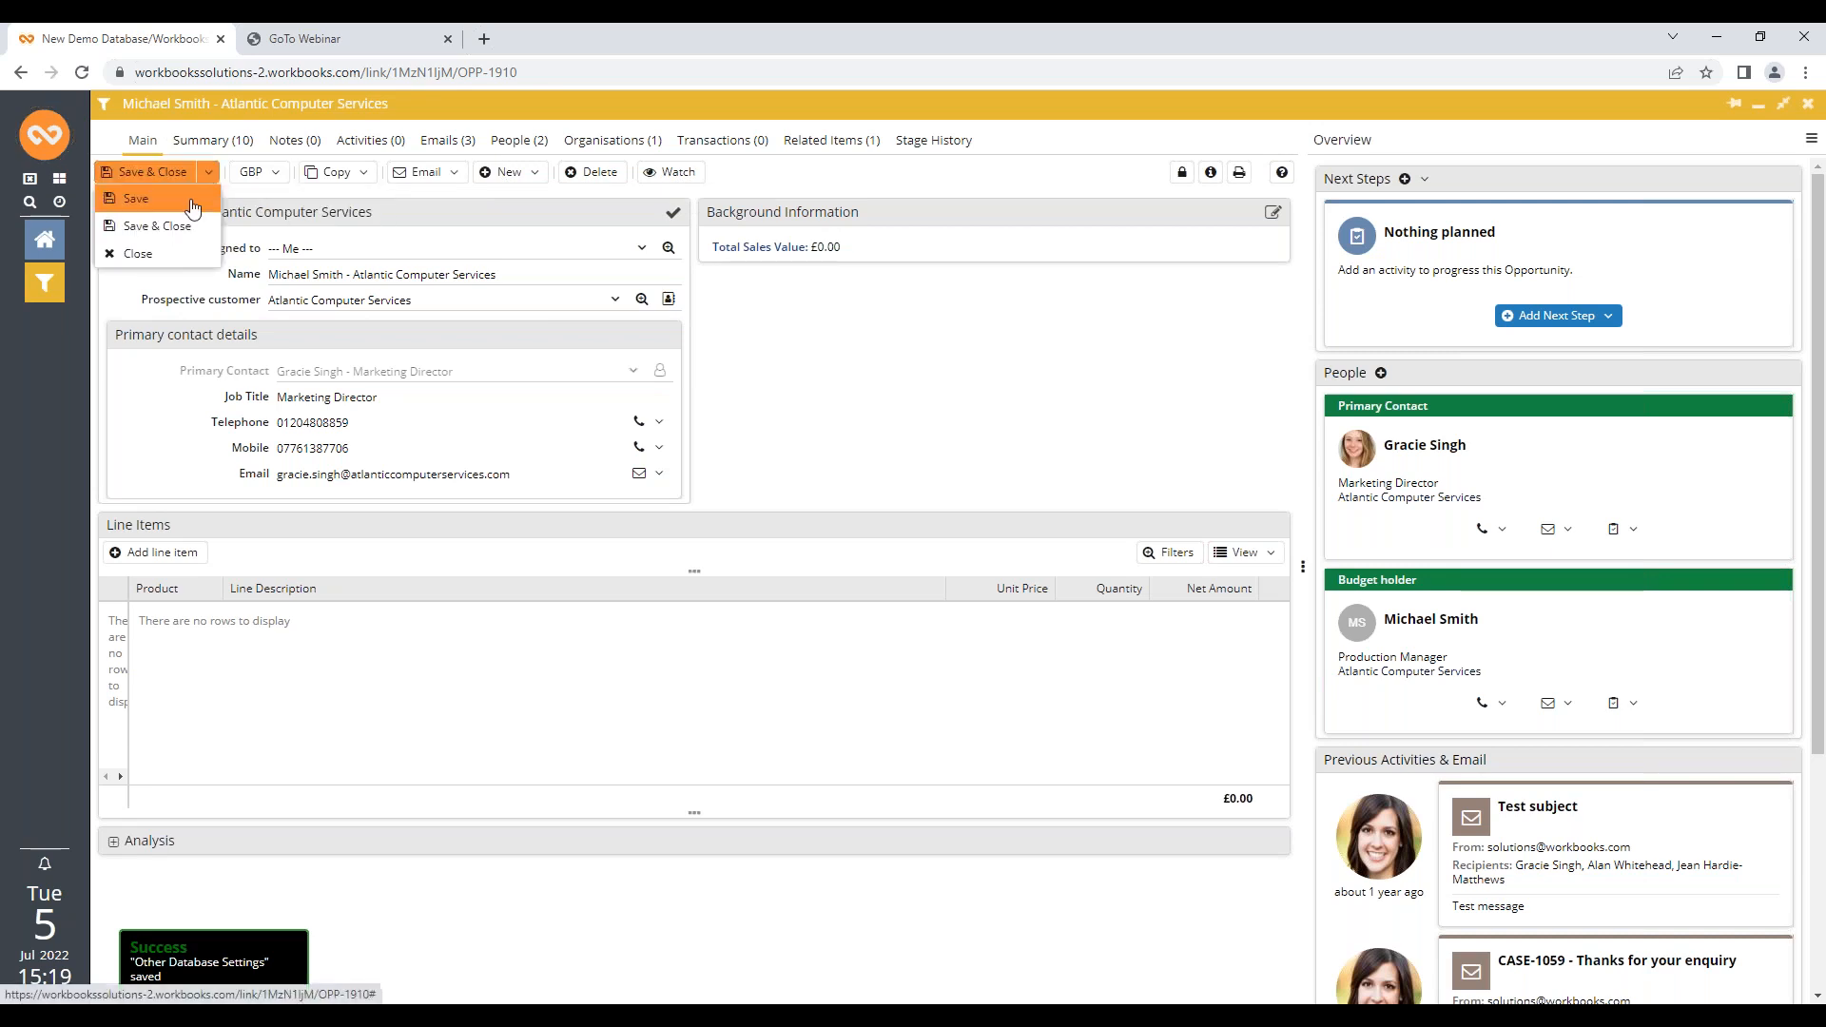
click(192, 208)
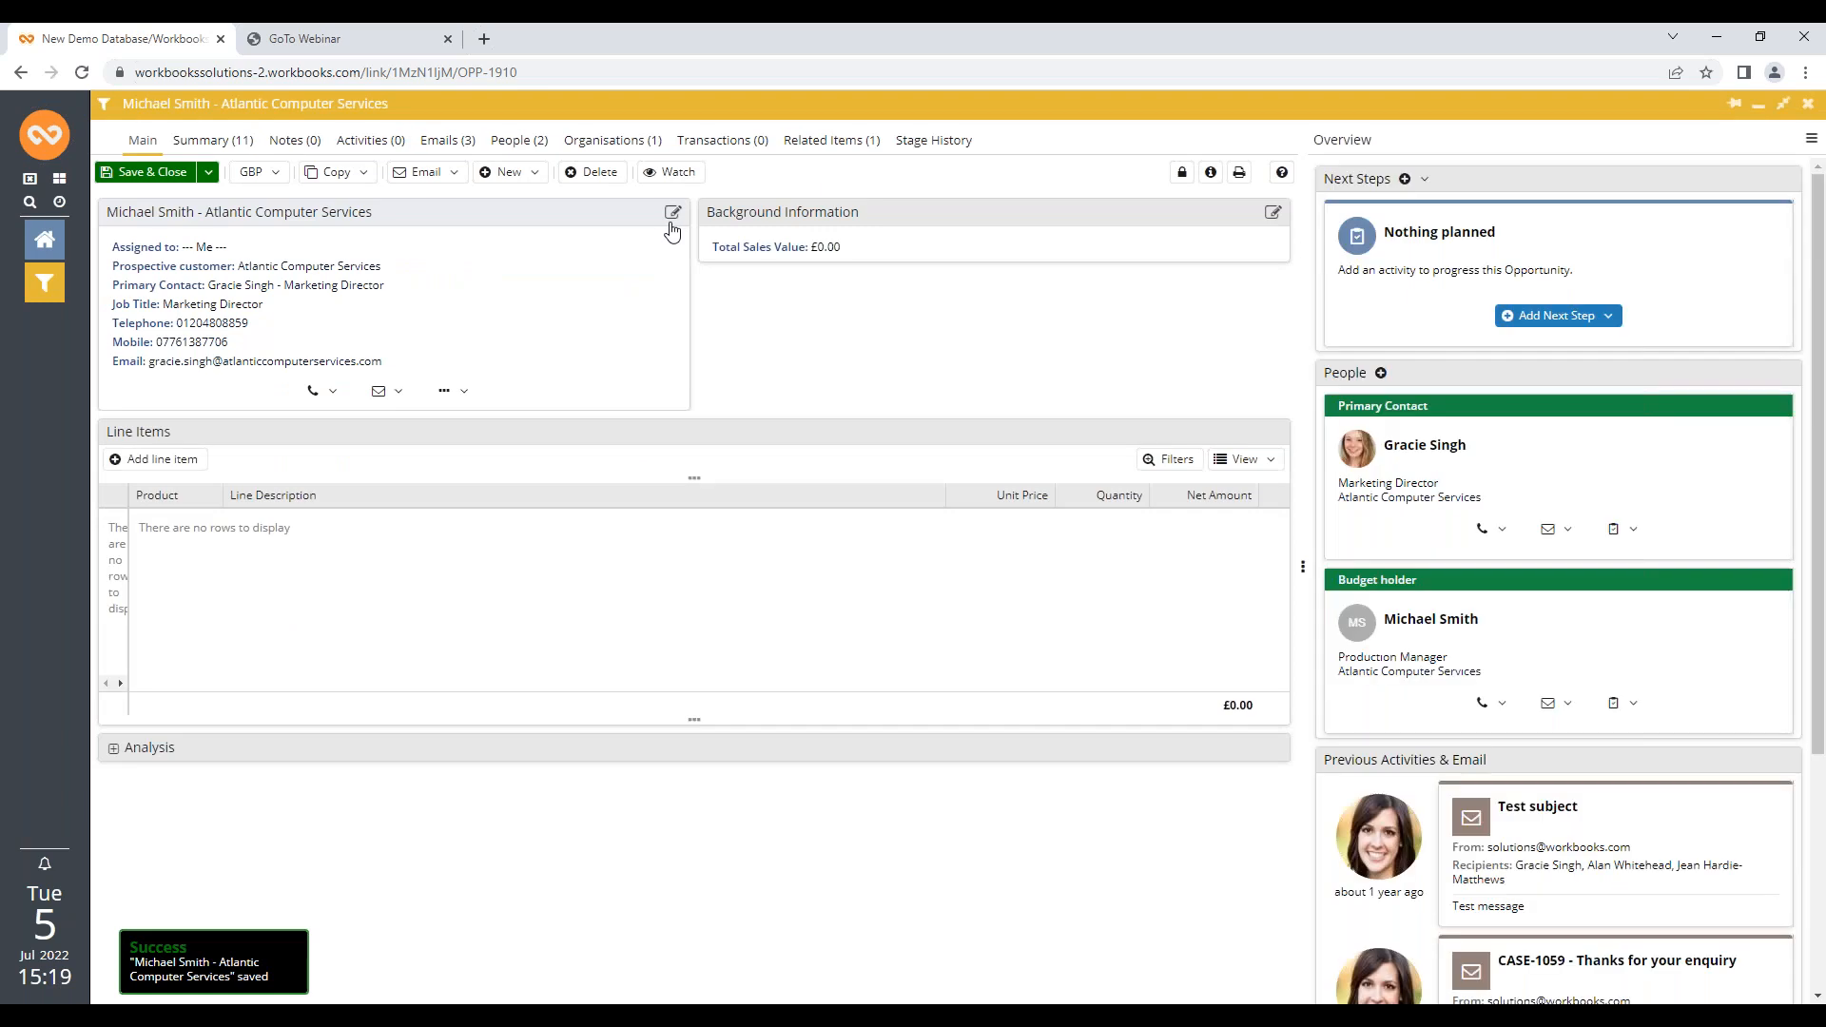
click(672, 225)
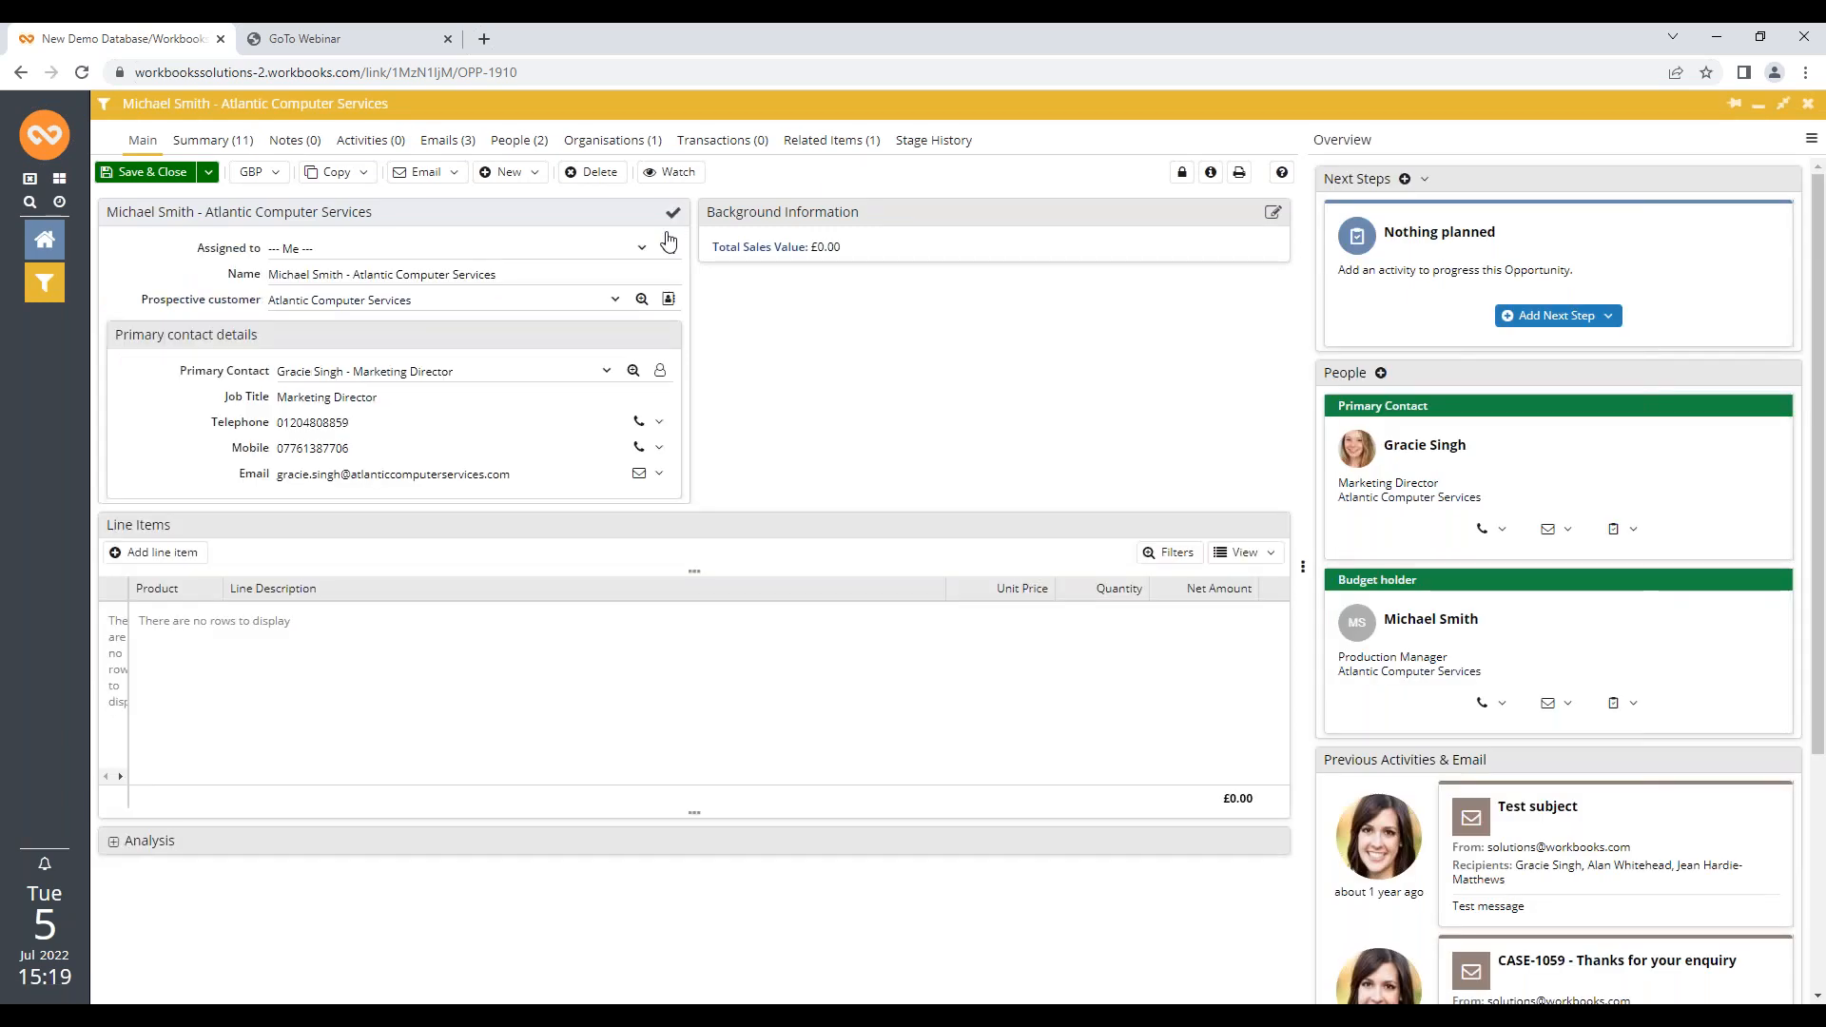
Change the opportunity's primary contact to the Marketing Manager of Atlantic Computer Services, and save it without closing
click(607, 374)
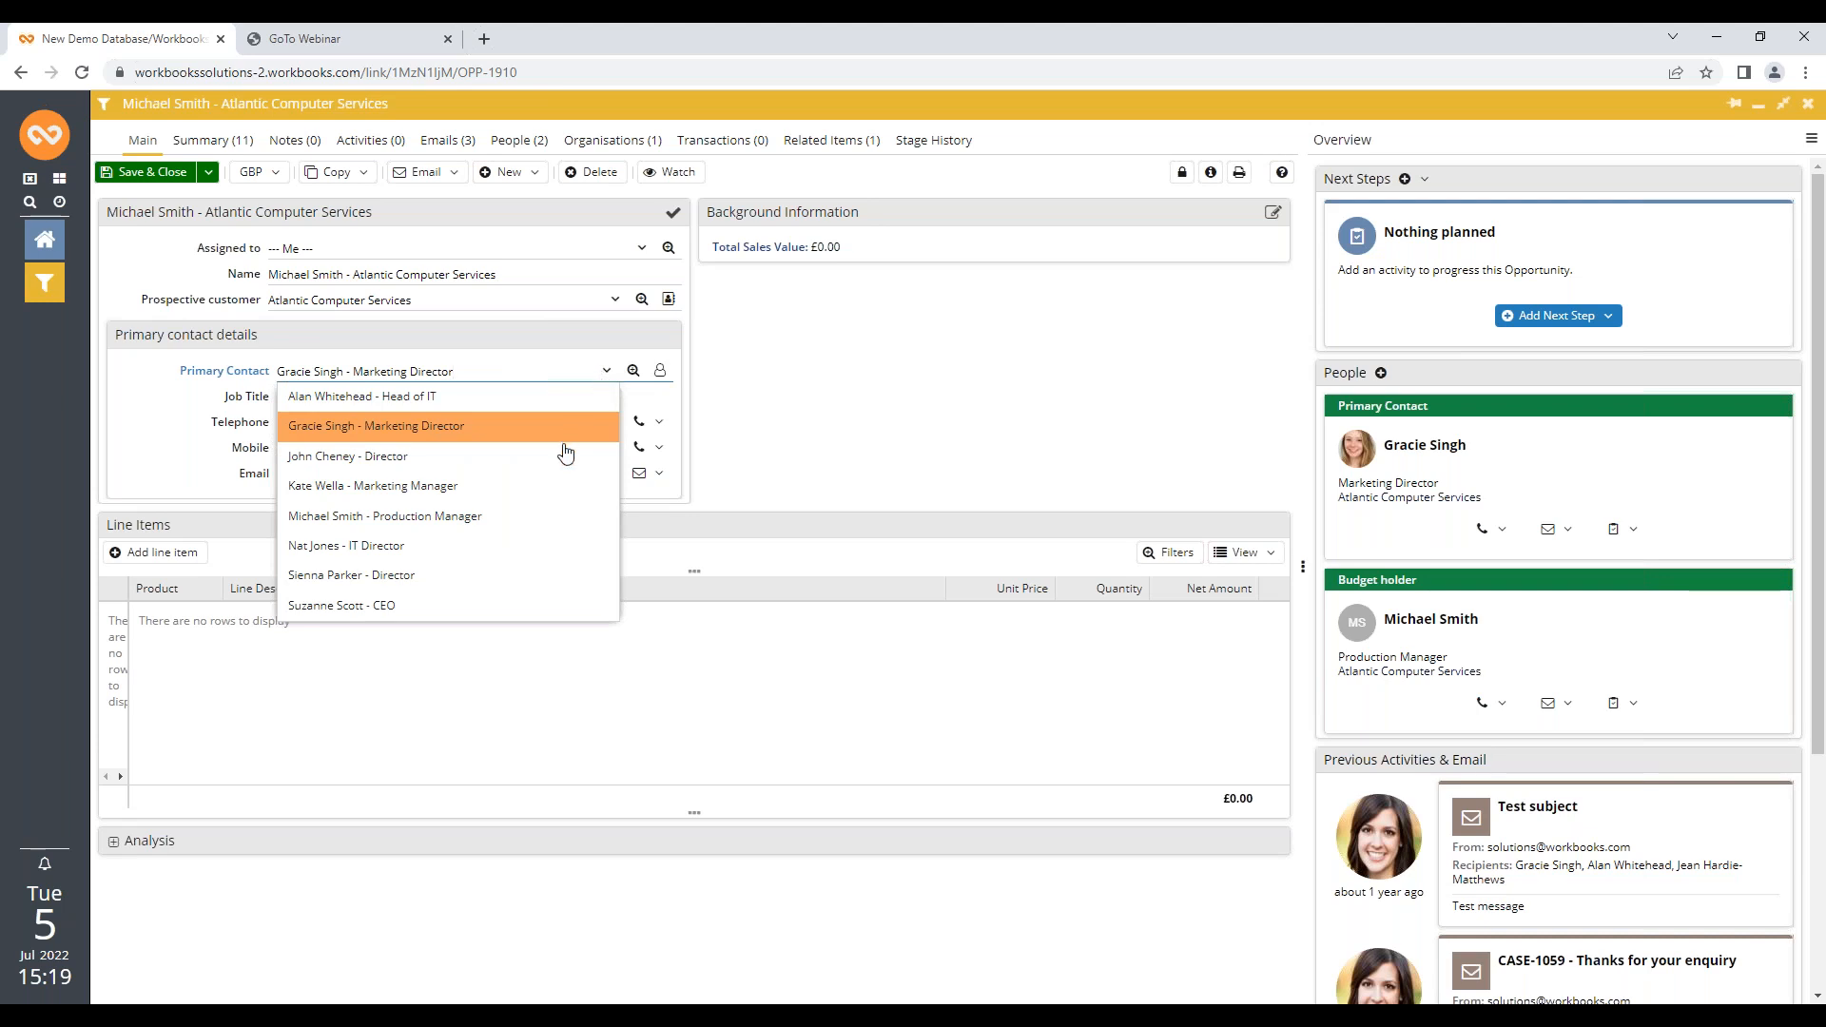
click(450, 489)
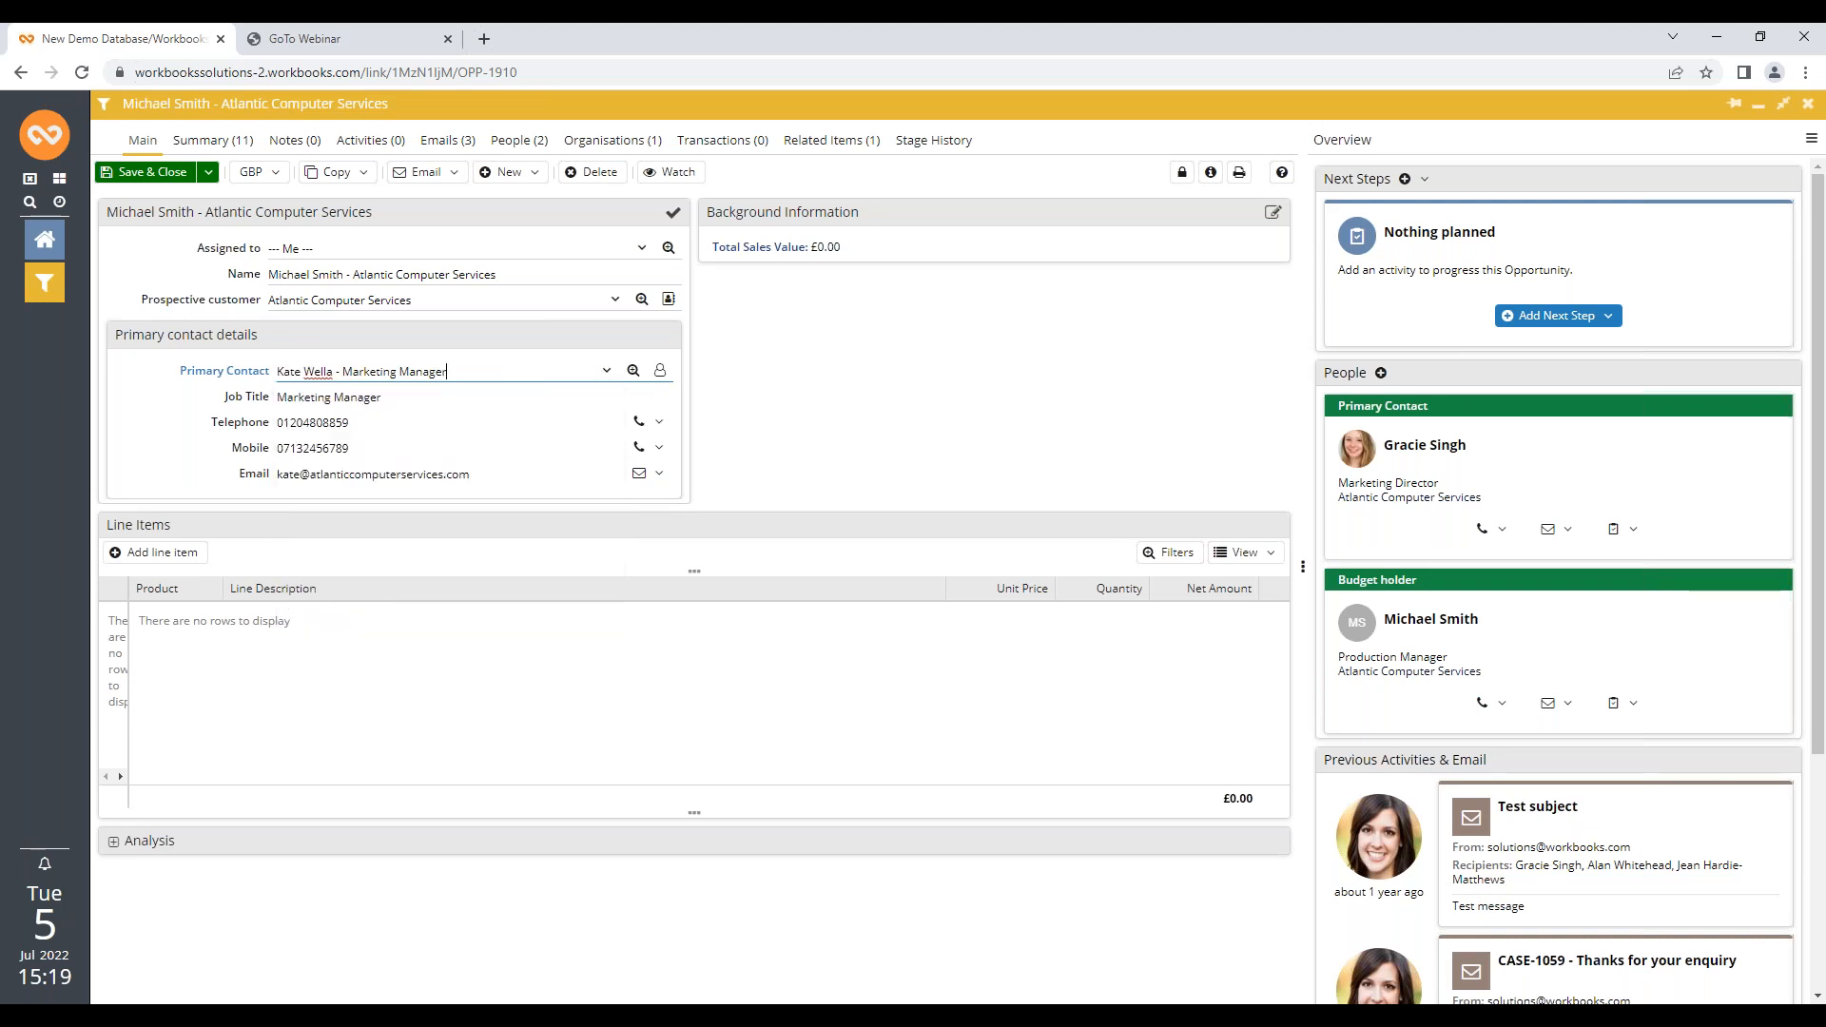
click(208, 172)
click(199, 198)
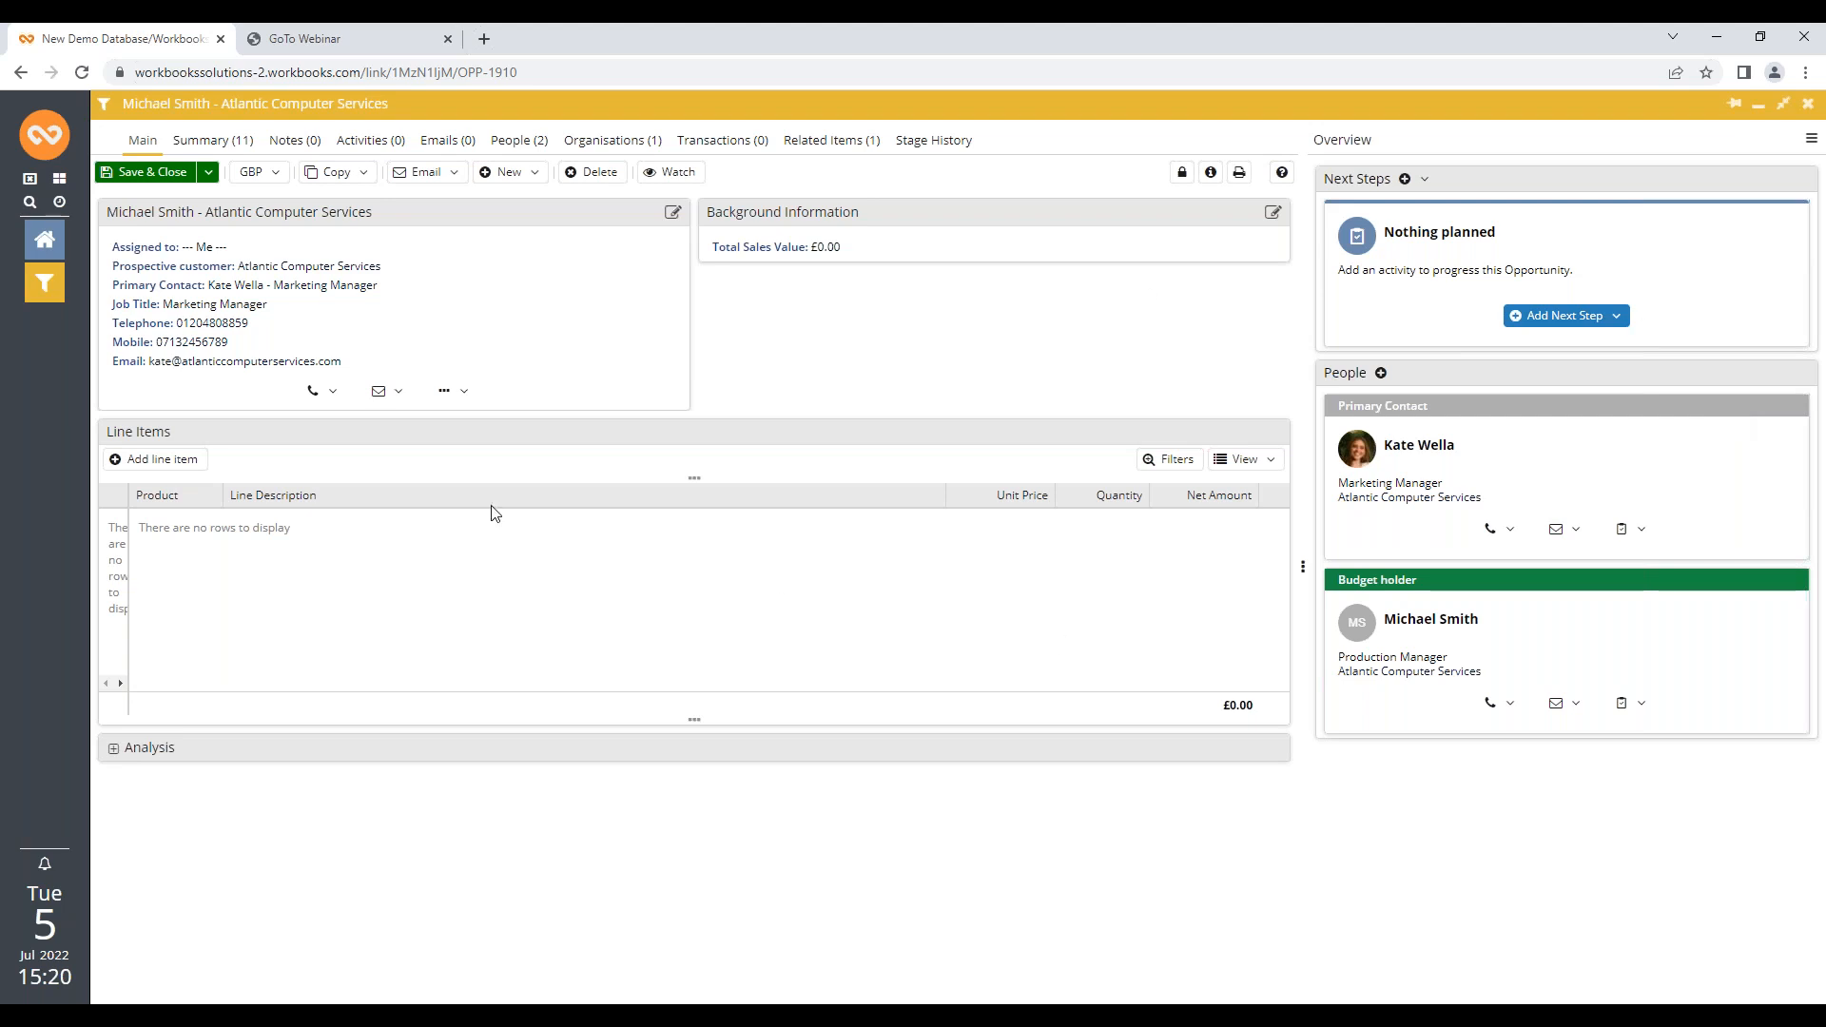
Turn on Maximise all new windows for the desktop interface in the personal preferences, and save them
click(36, 144)
click(185, 953)
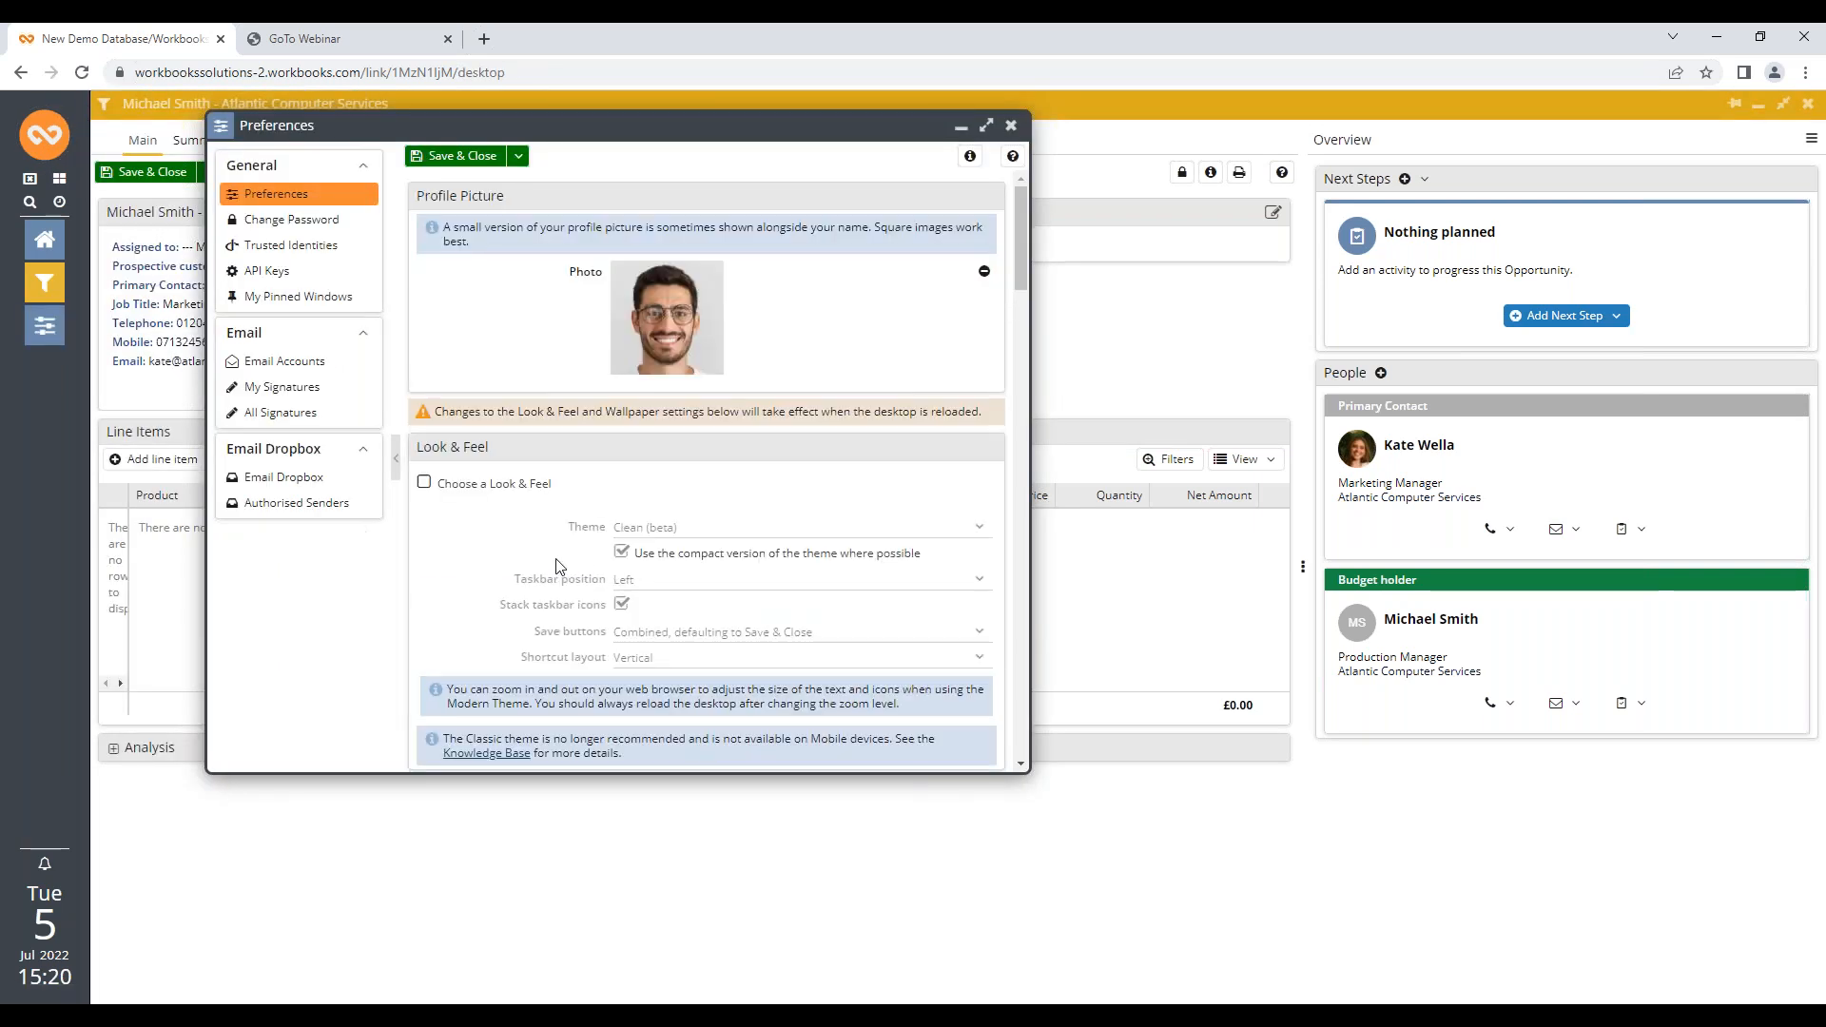
scroll(558, 569, down, 5)
scroll(559, 567, down, 6)
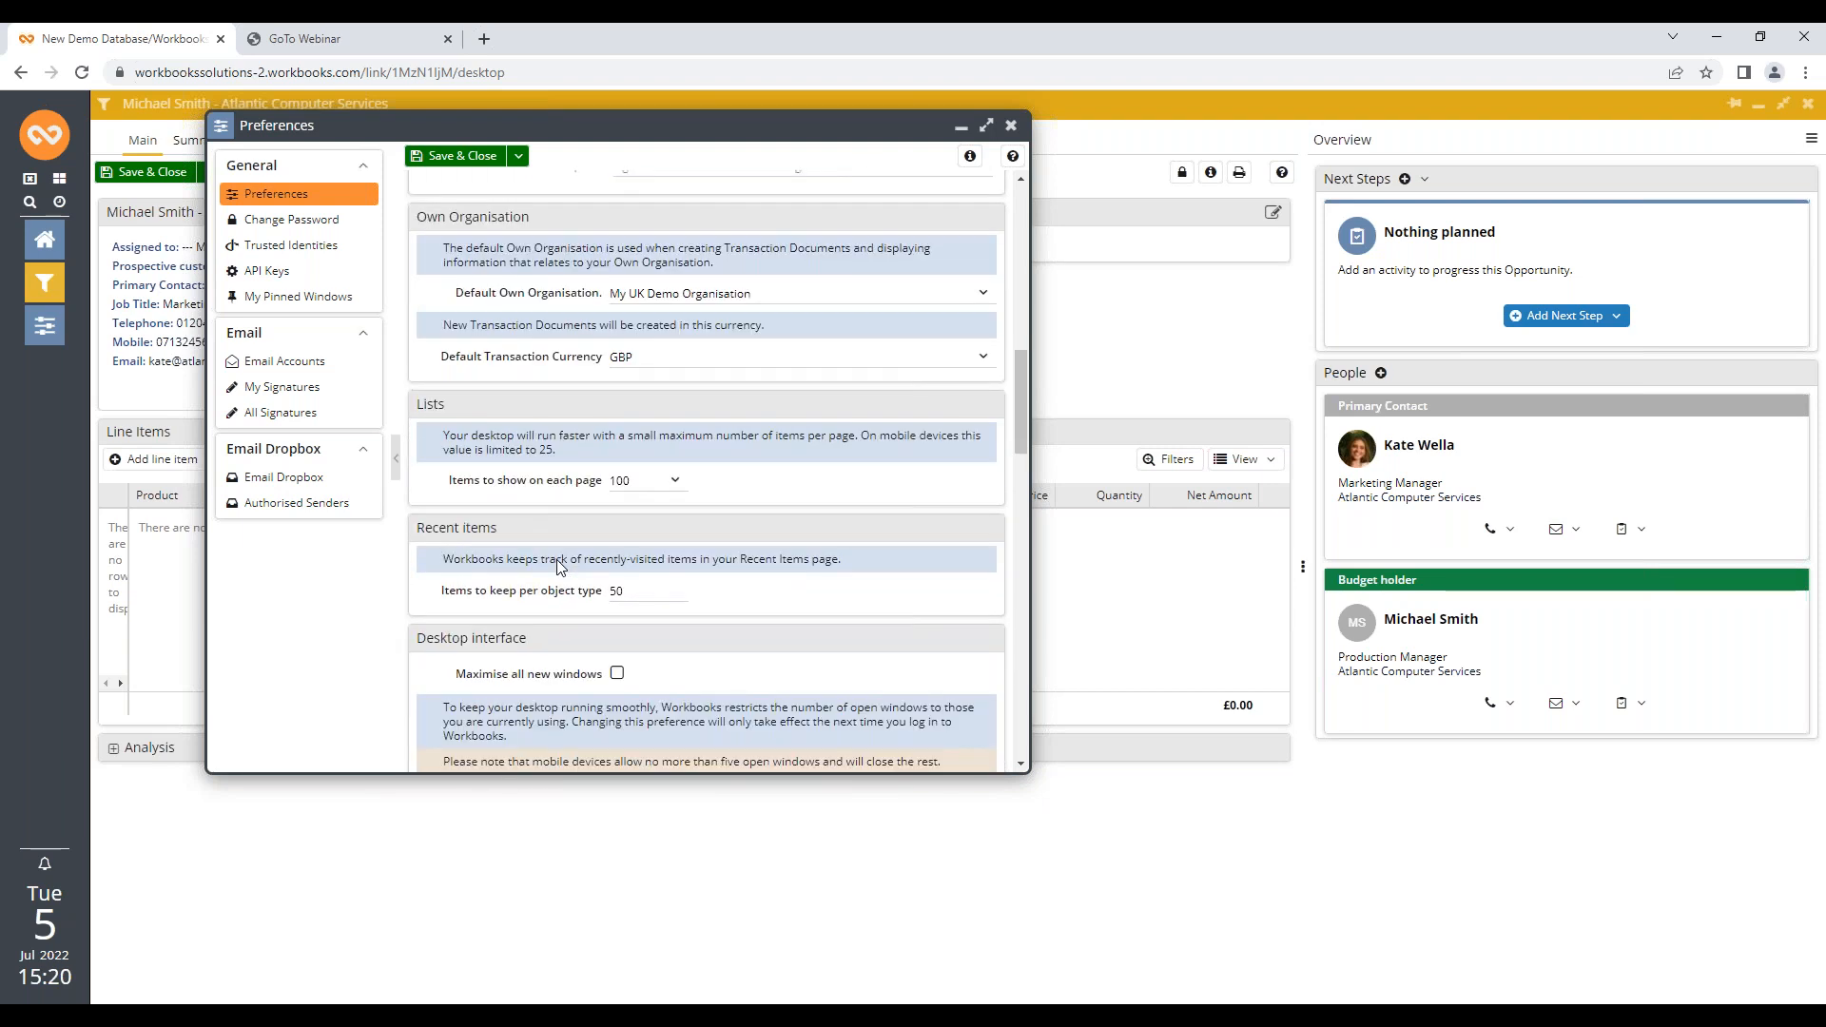
scroll(557, 567, down, 1)
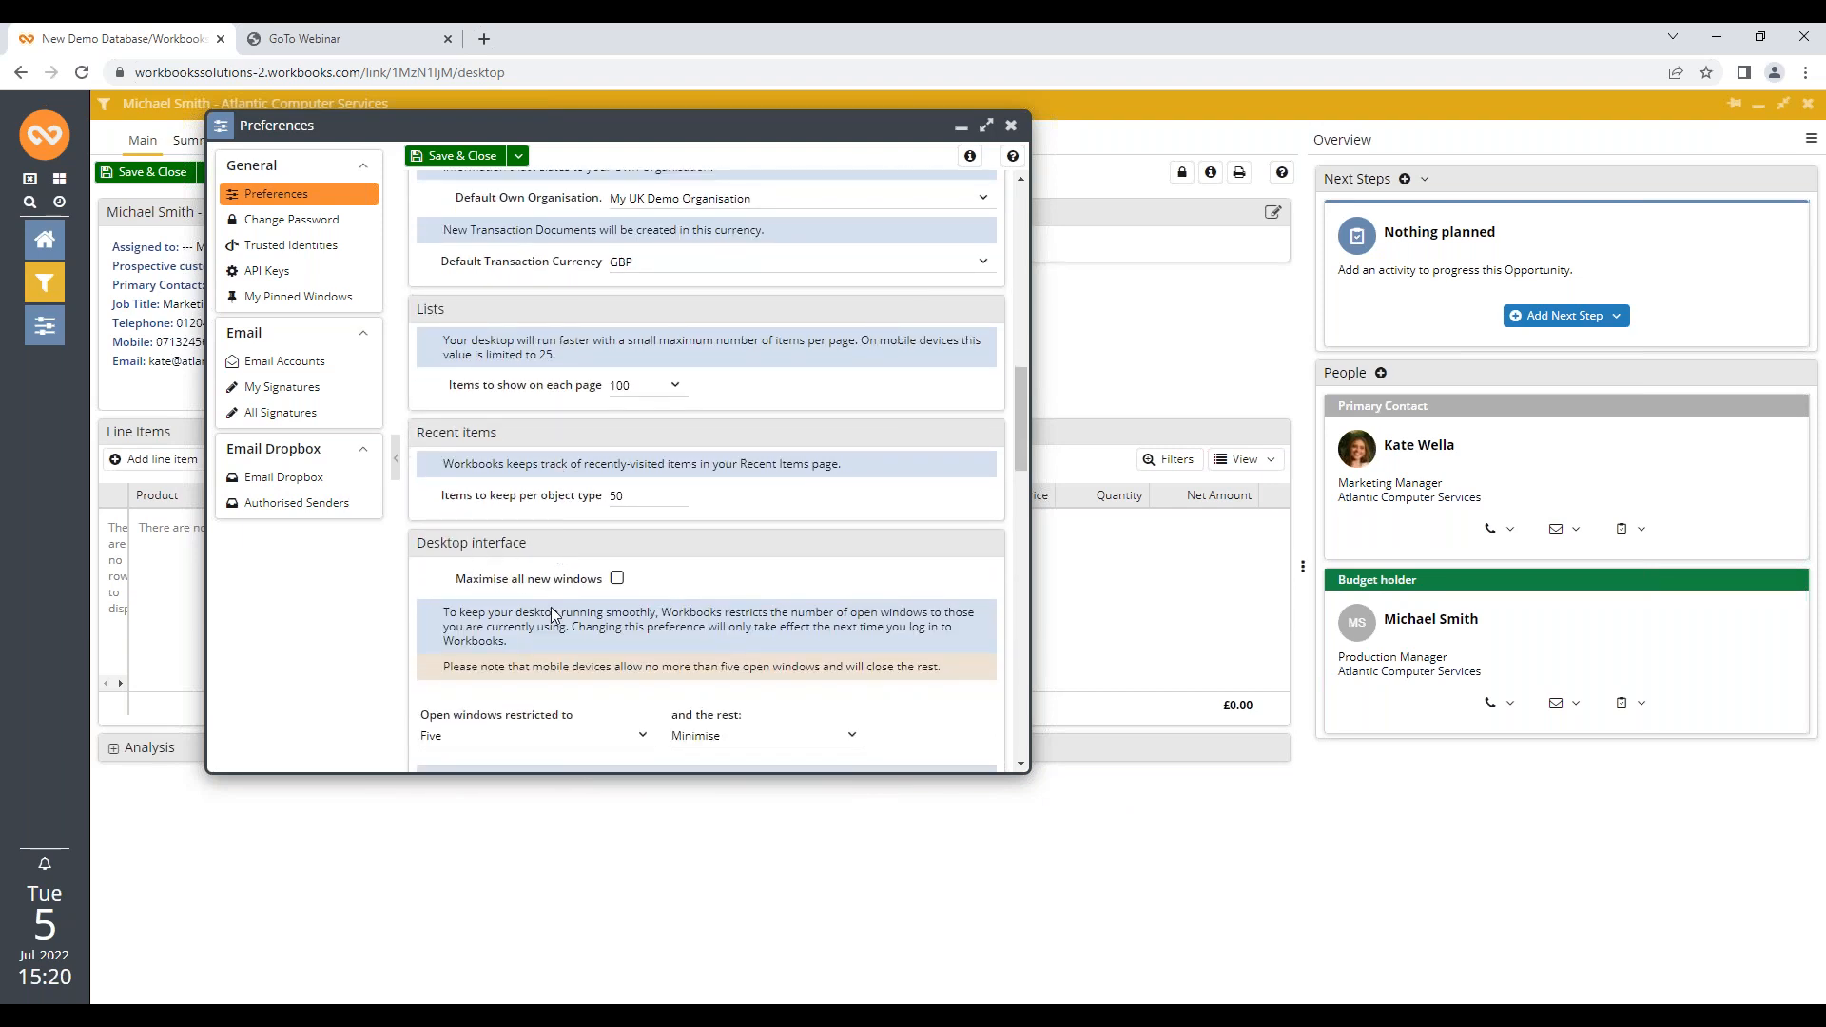
click(620, 580)
click(456, 156)
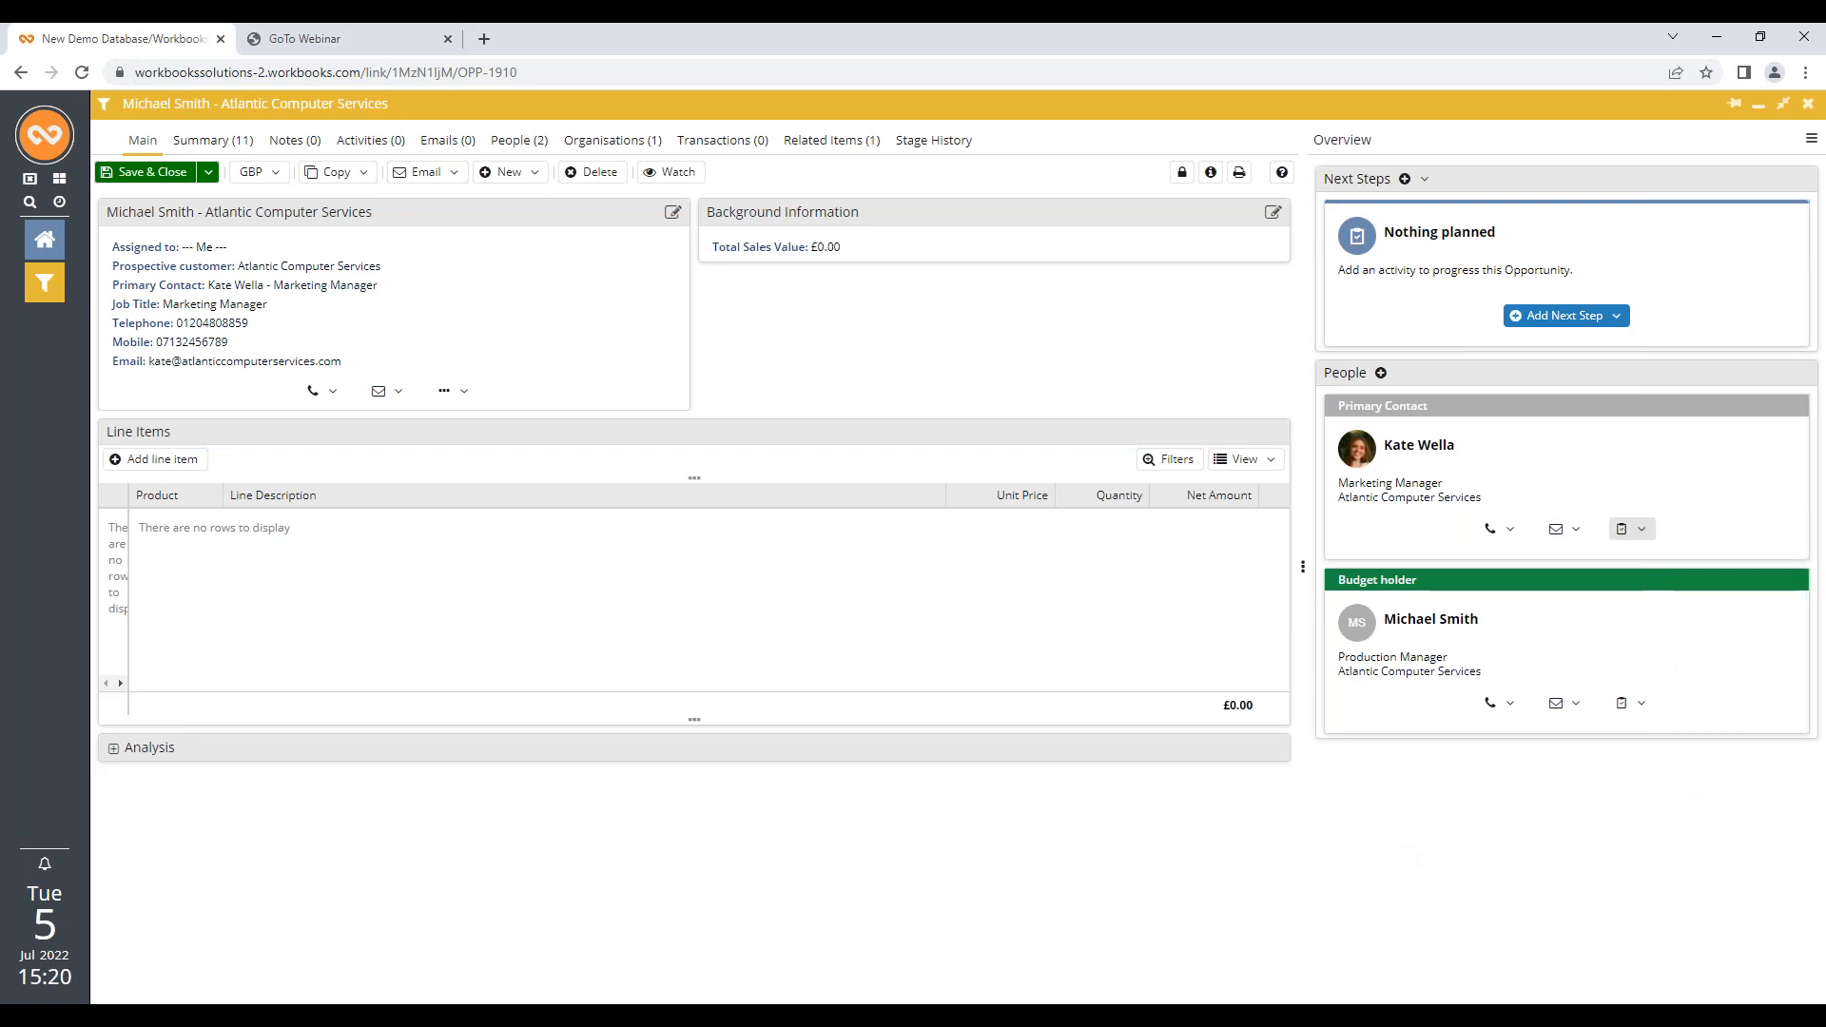
Create a phone call activity for the opportunity's primary contact with subject "Follow up on Opp" and due date Today
click(1631, 528)
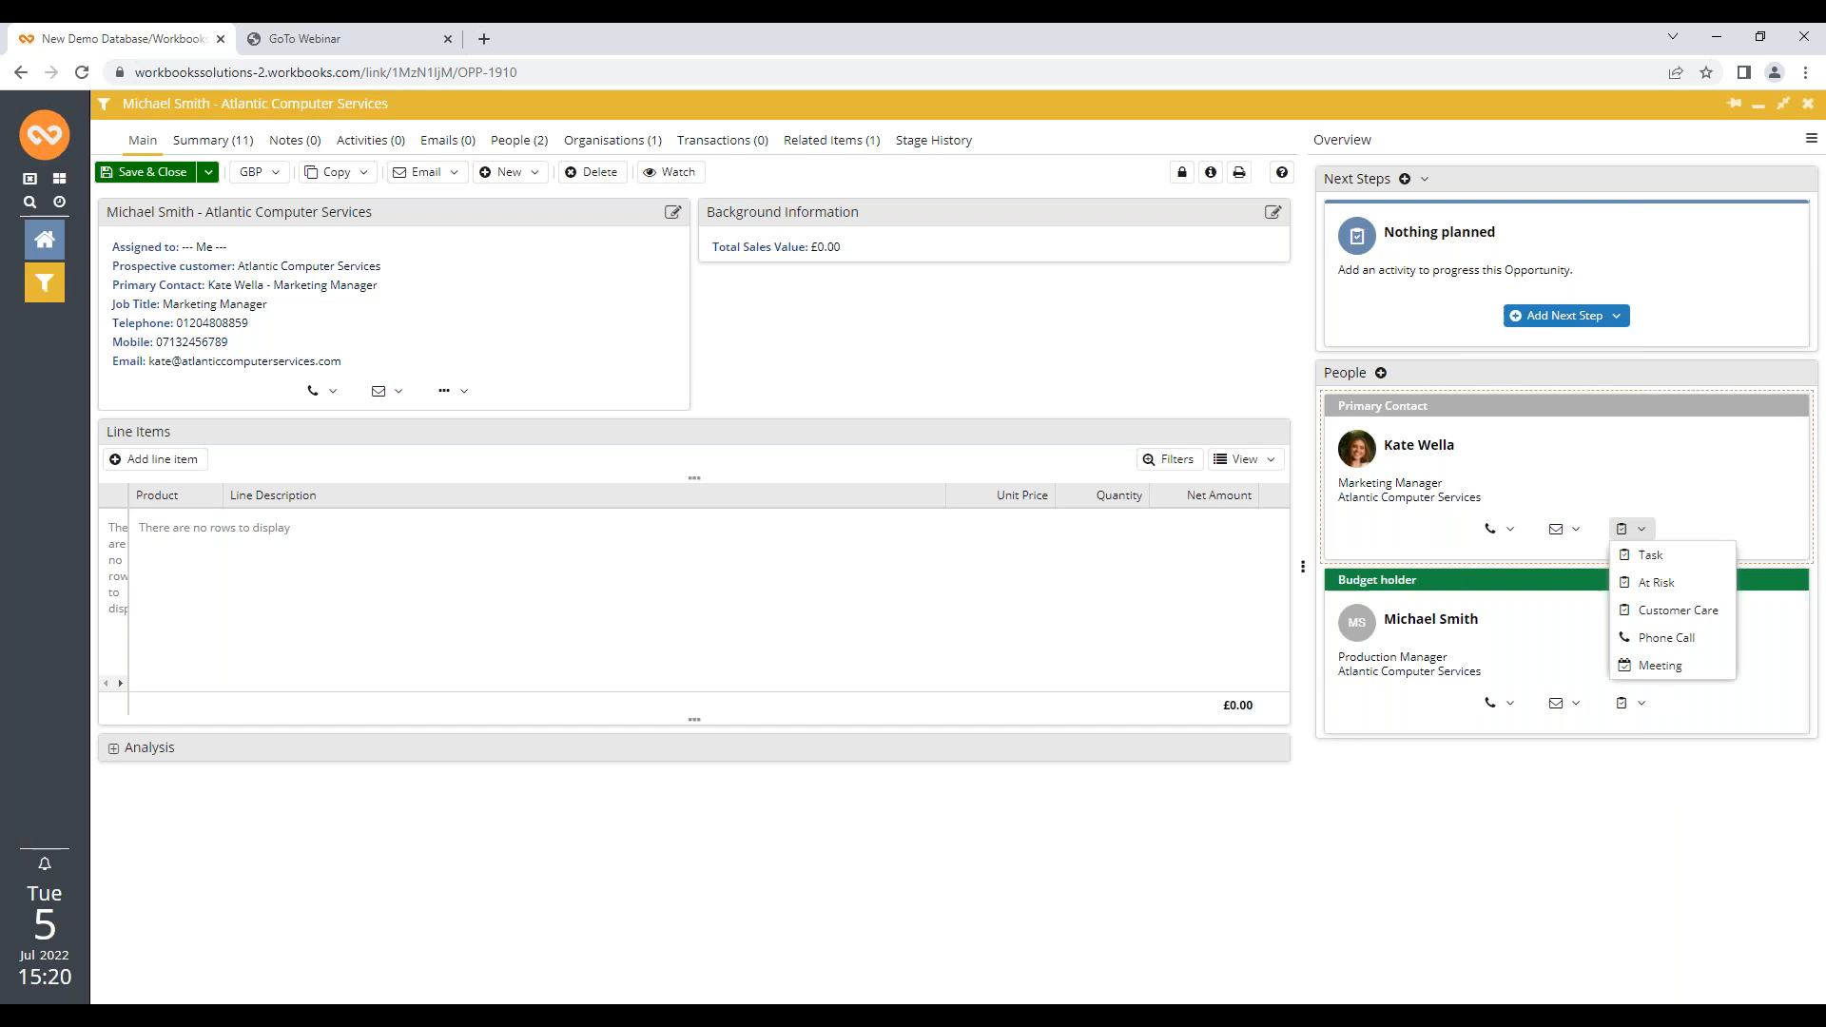
click(1656, 645)
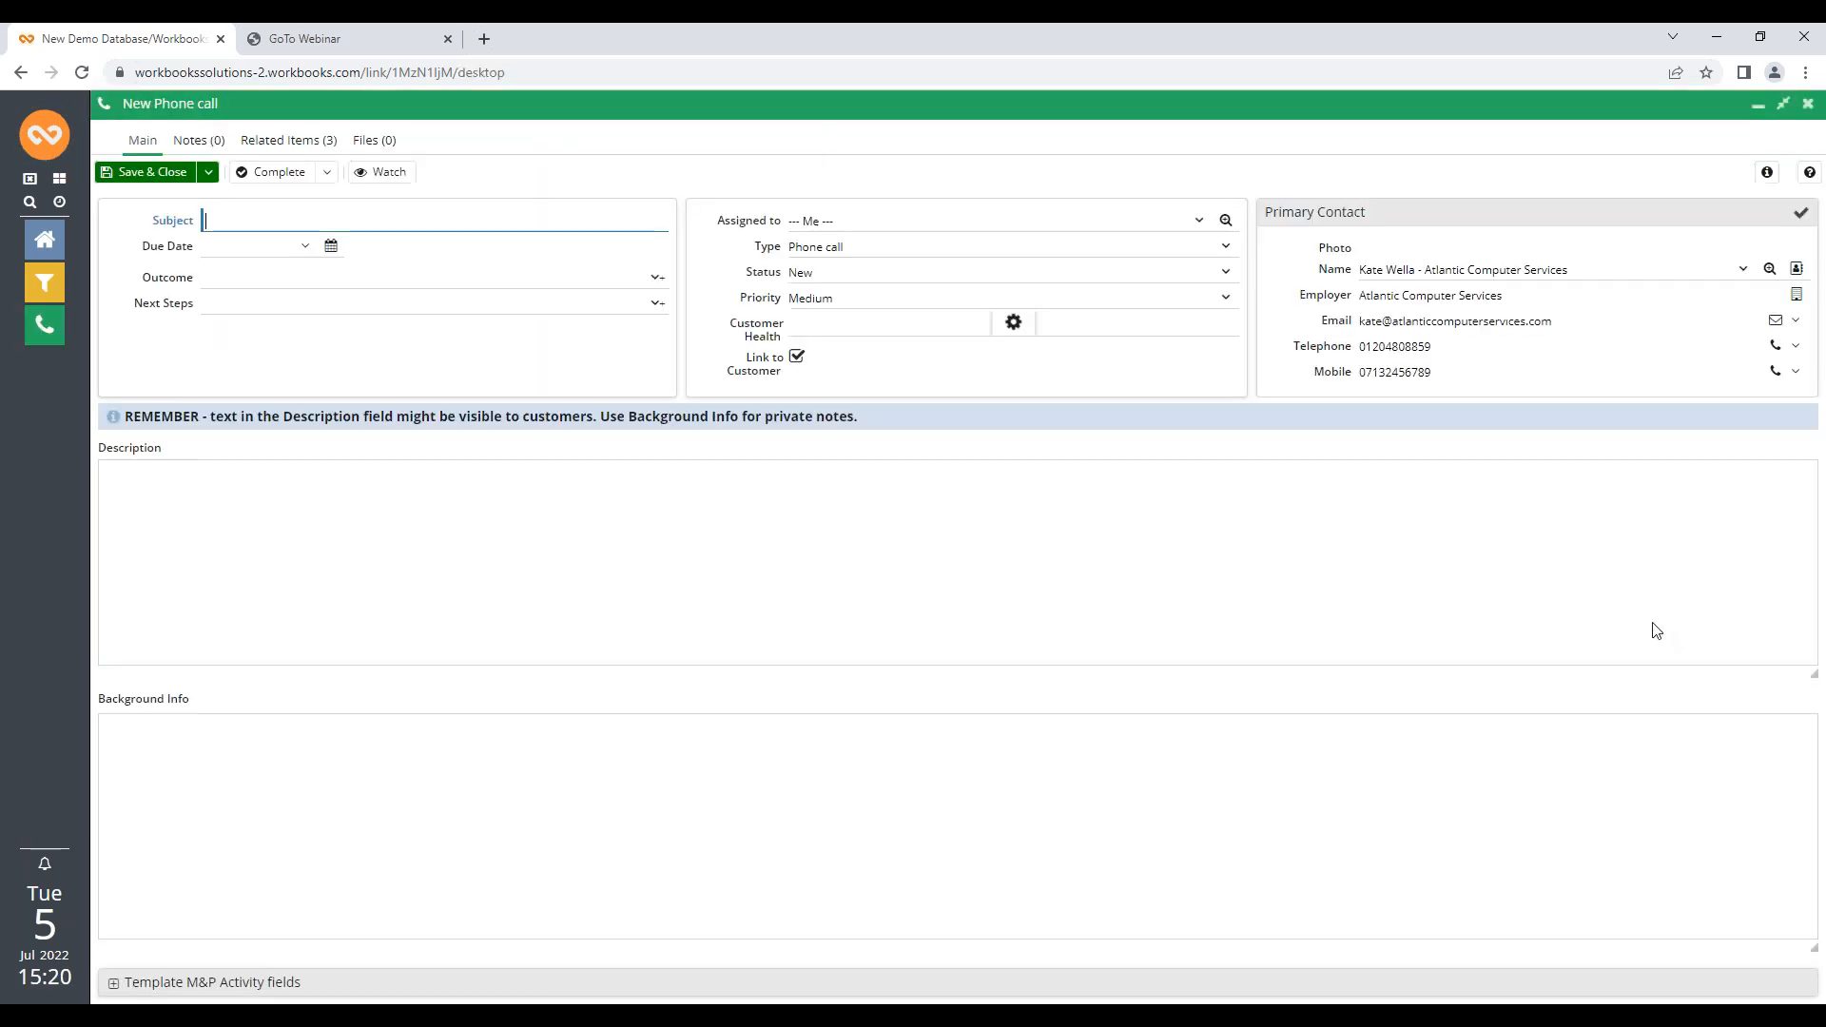
text(Follow up on Opp)
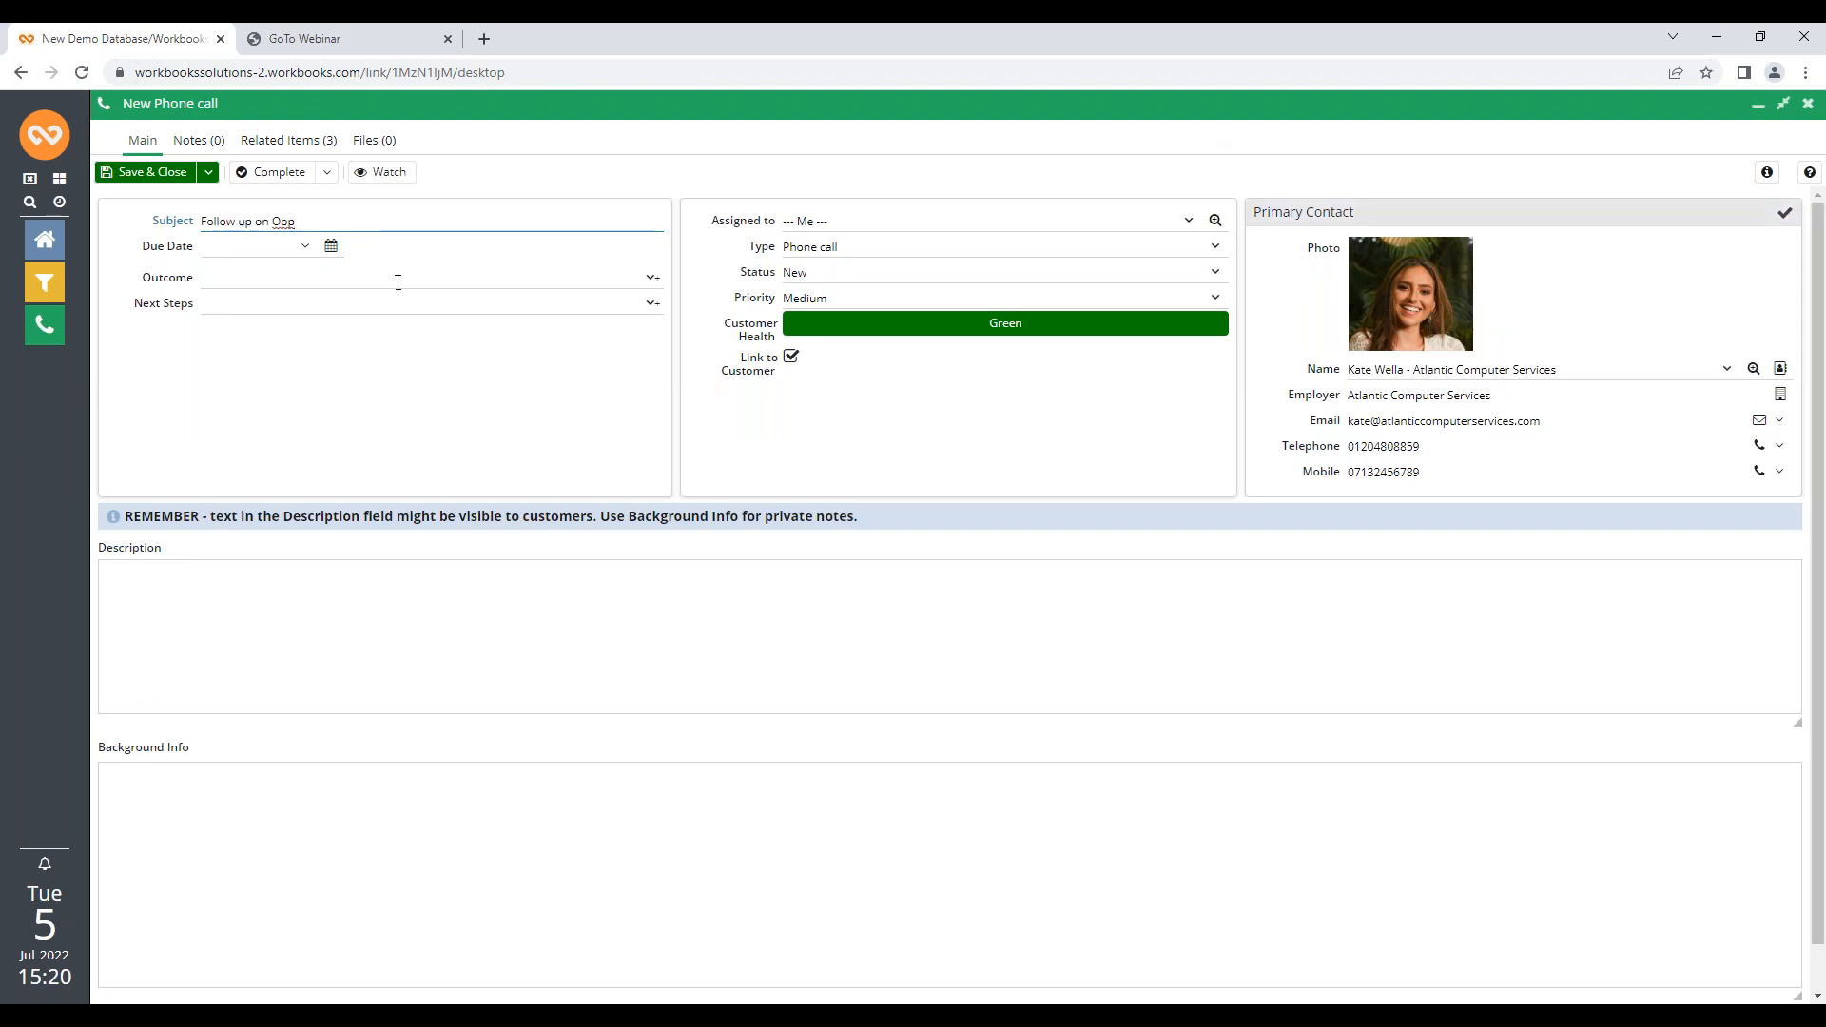
click(305, 249)
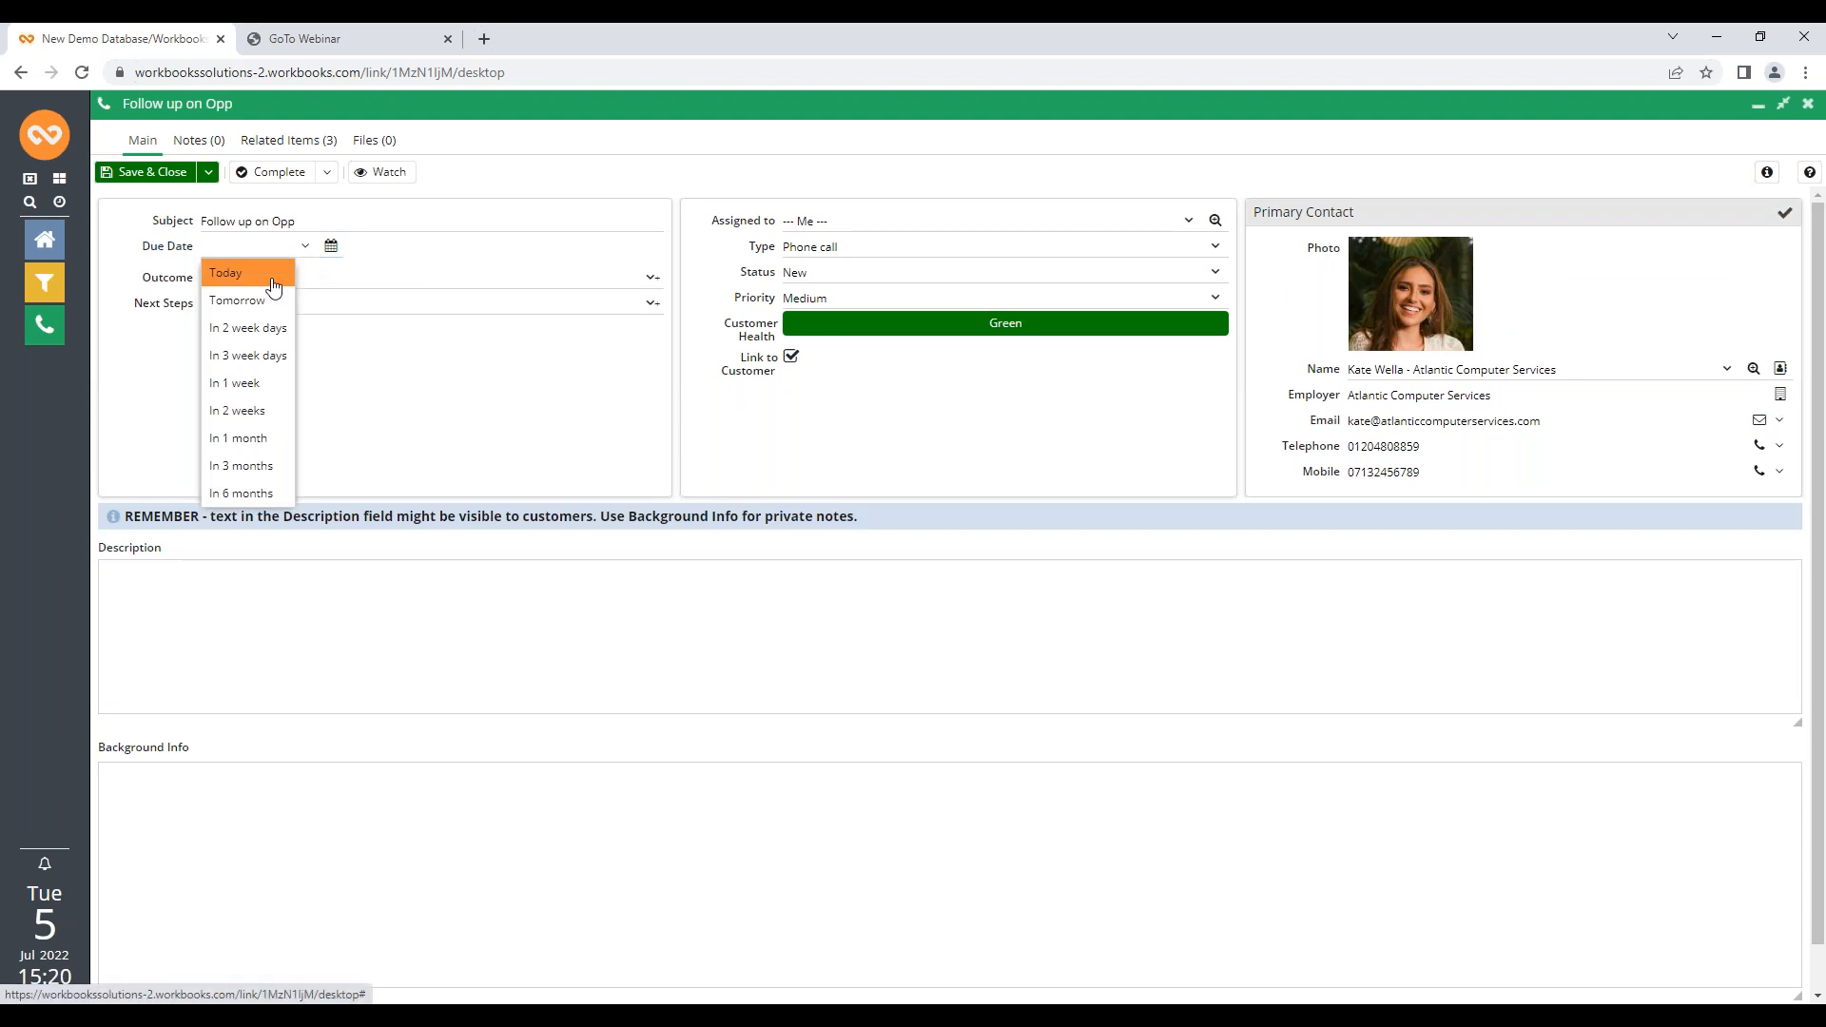
click(246, 271)
click(395, 411)
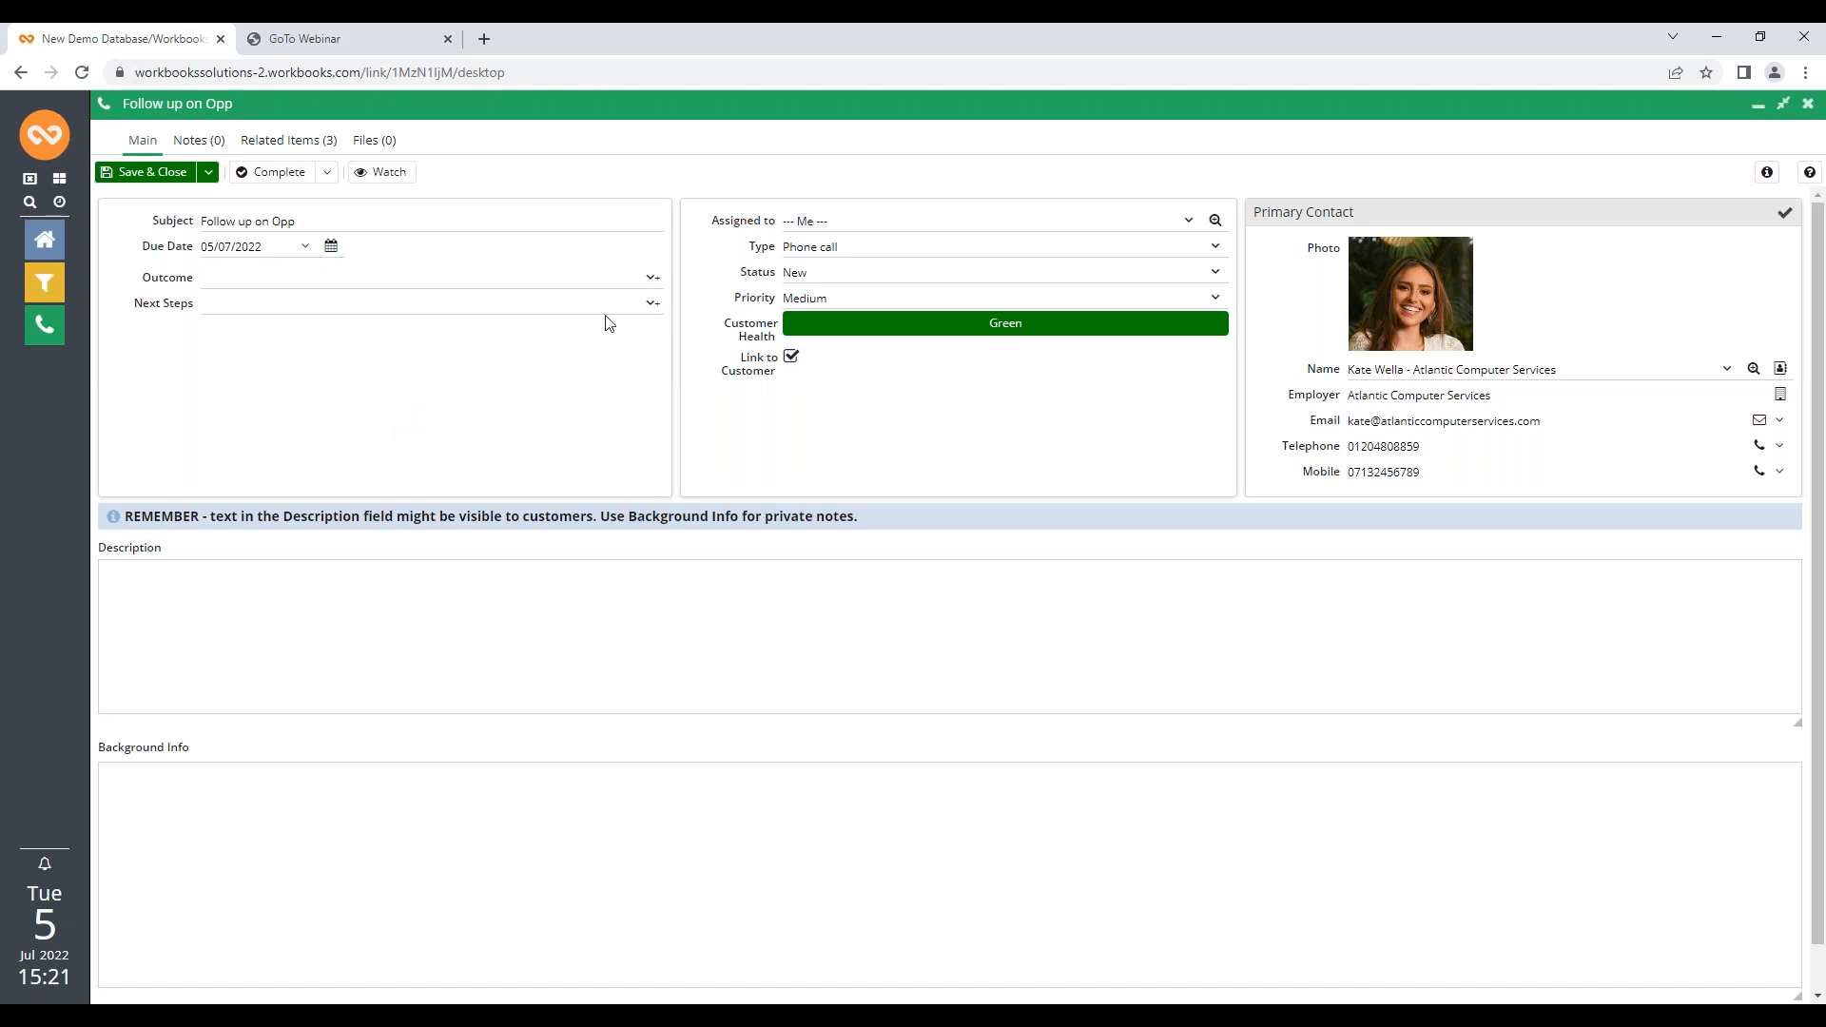
Set the phone call's outcome to Busy – call back later and its next step to Follow up, due Tomorrow
click(650, 282)
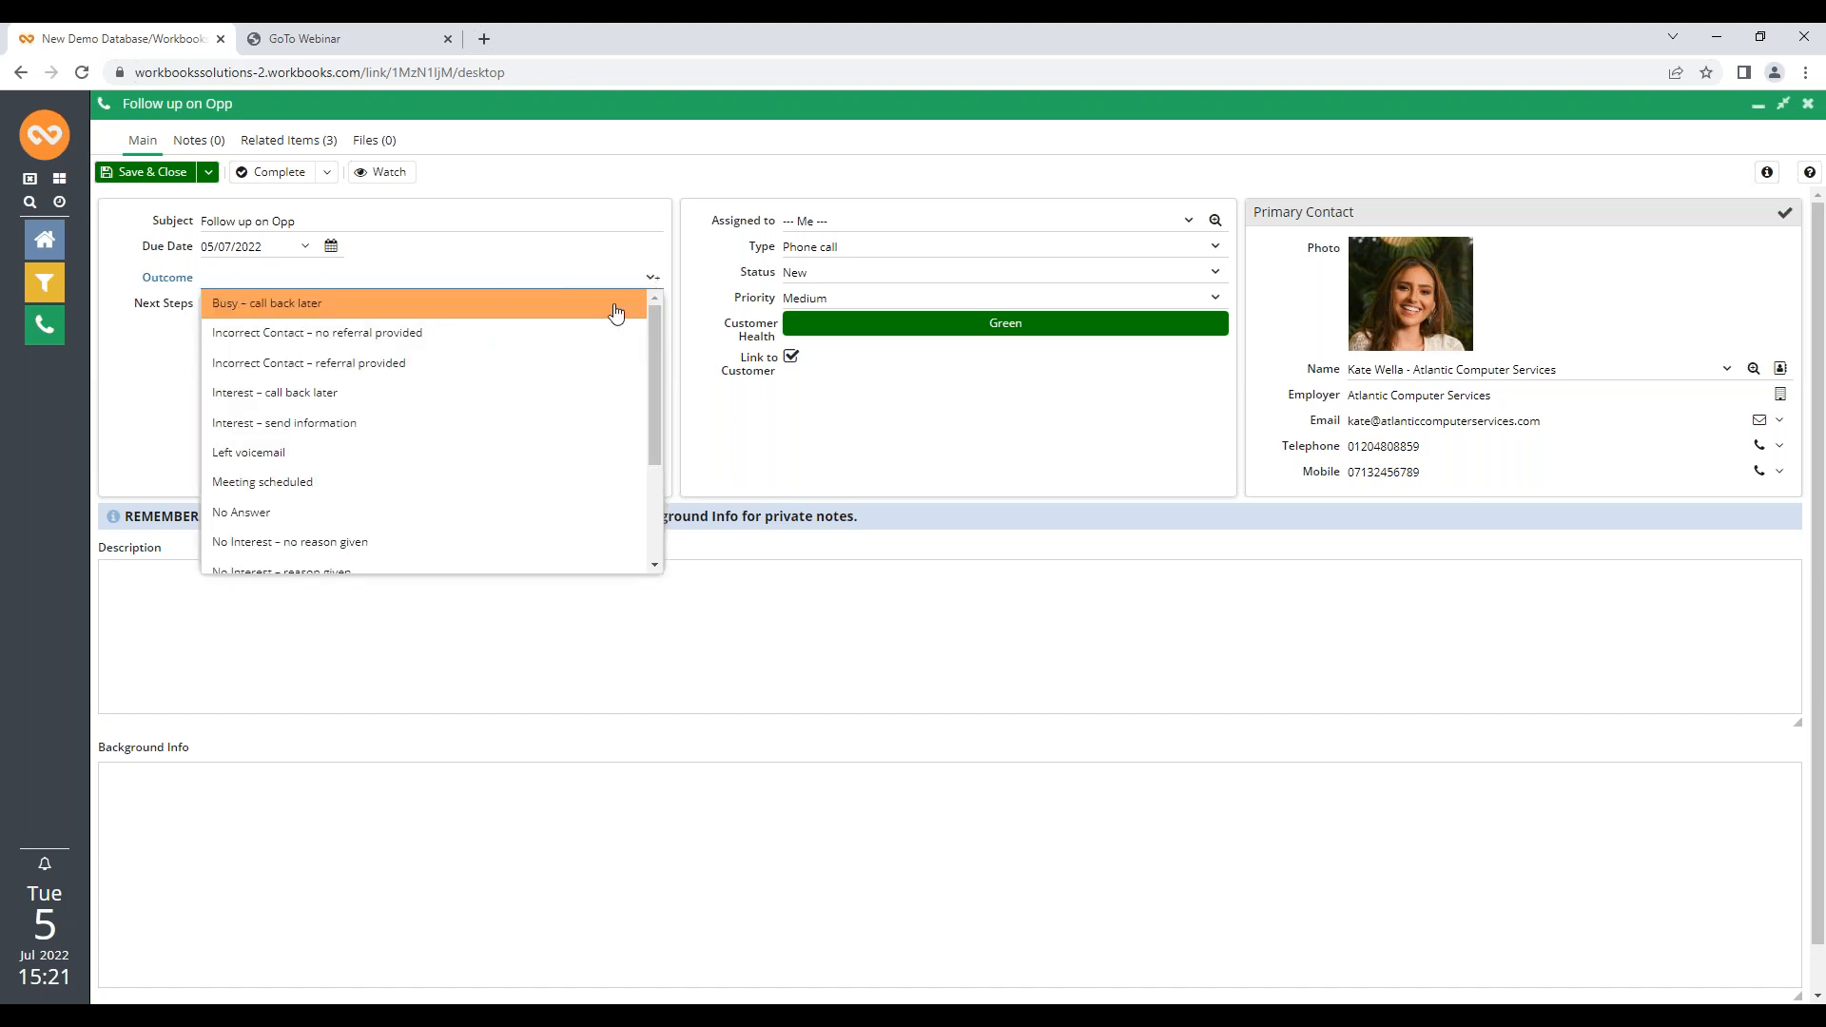
click(616, 304)
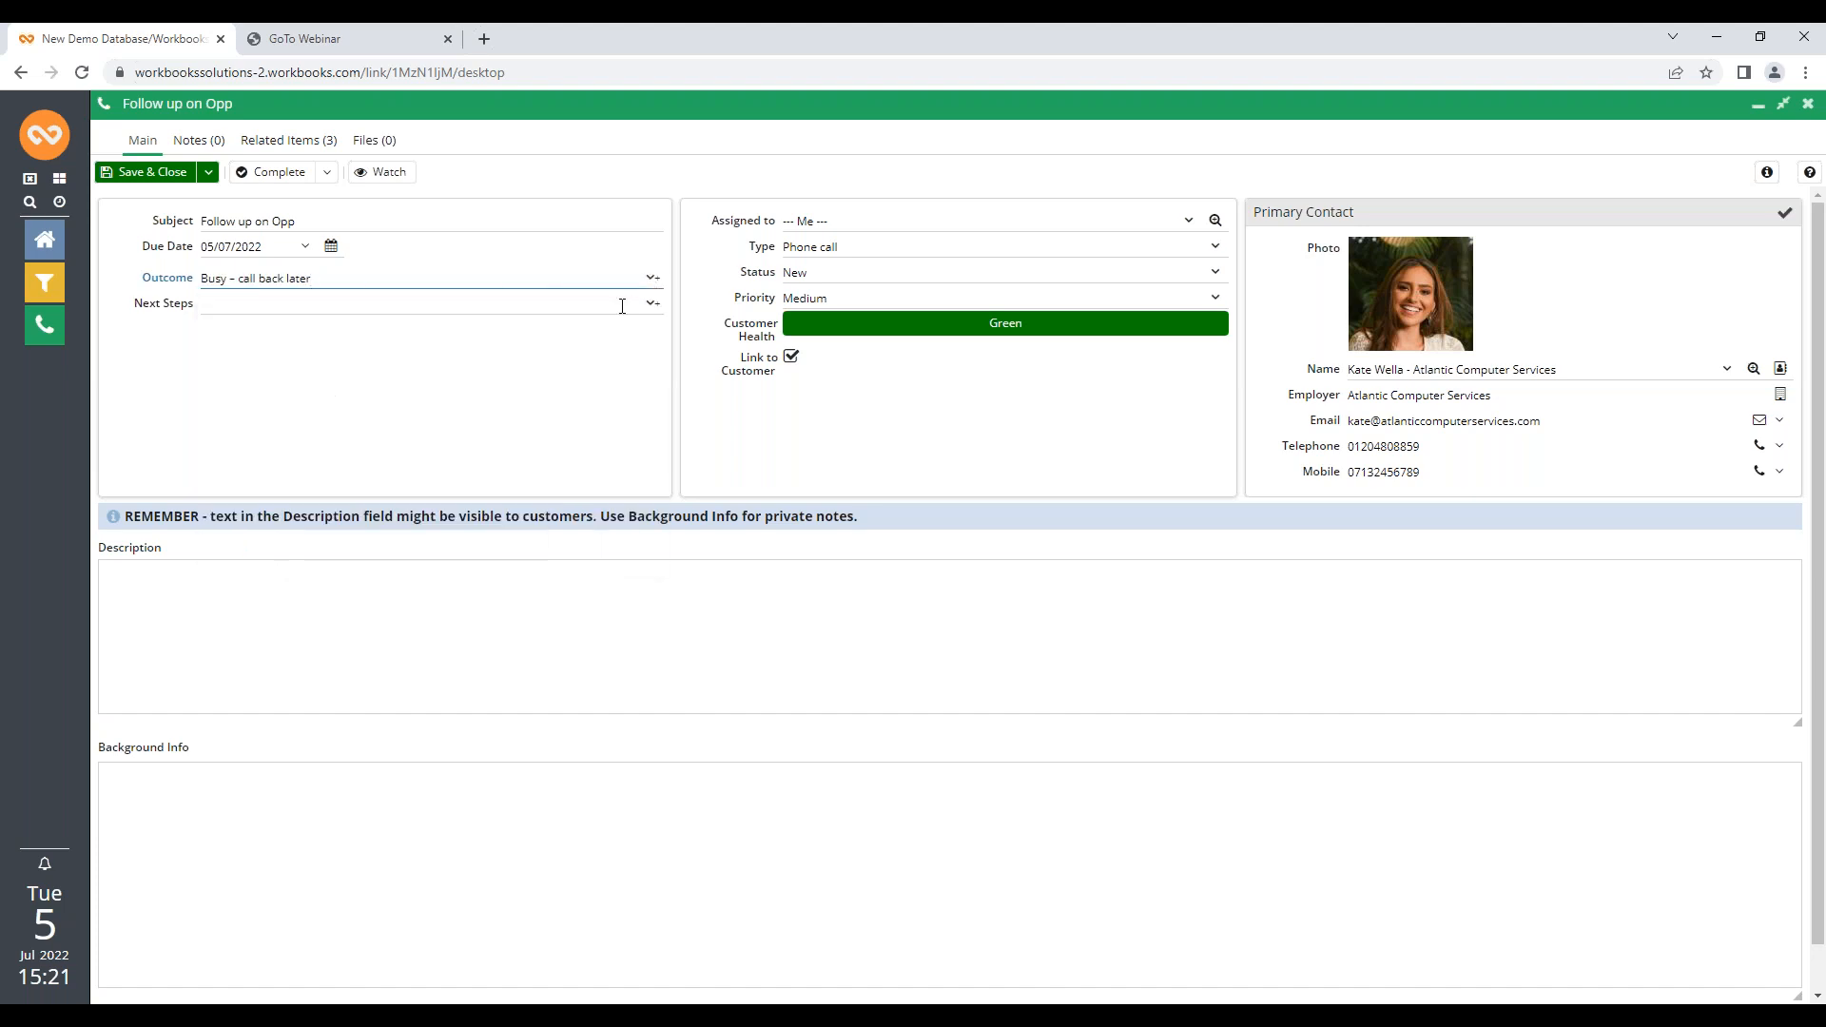
click(650, 303)
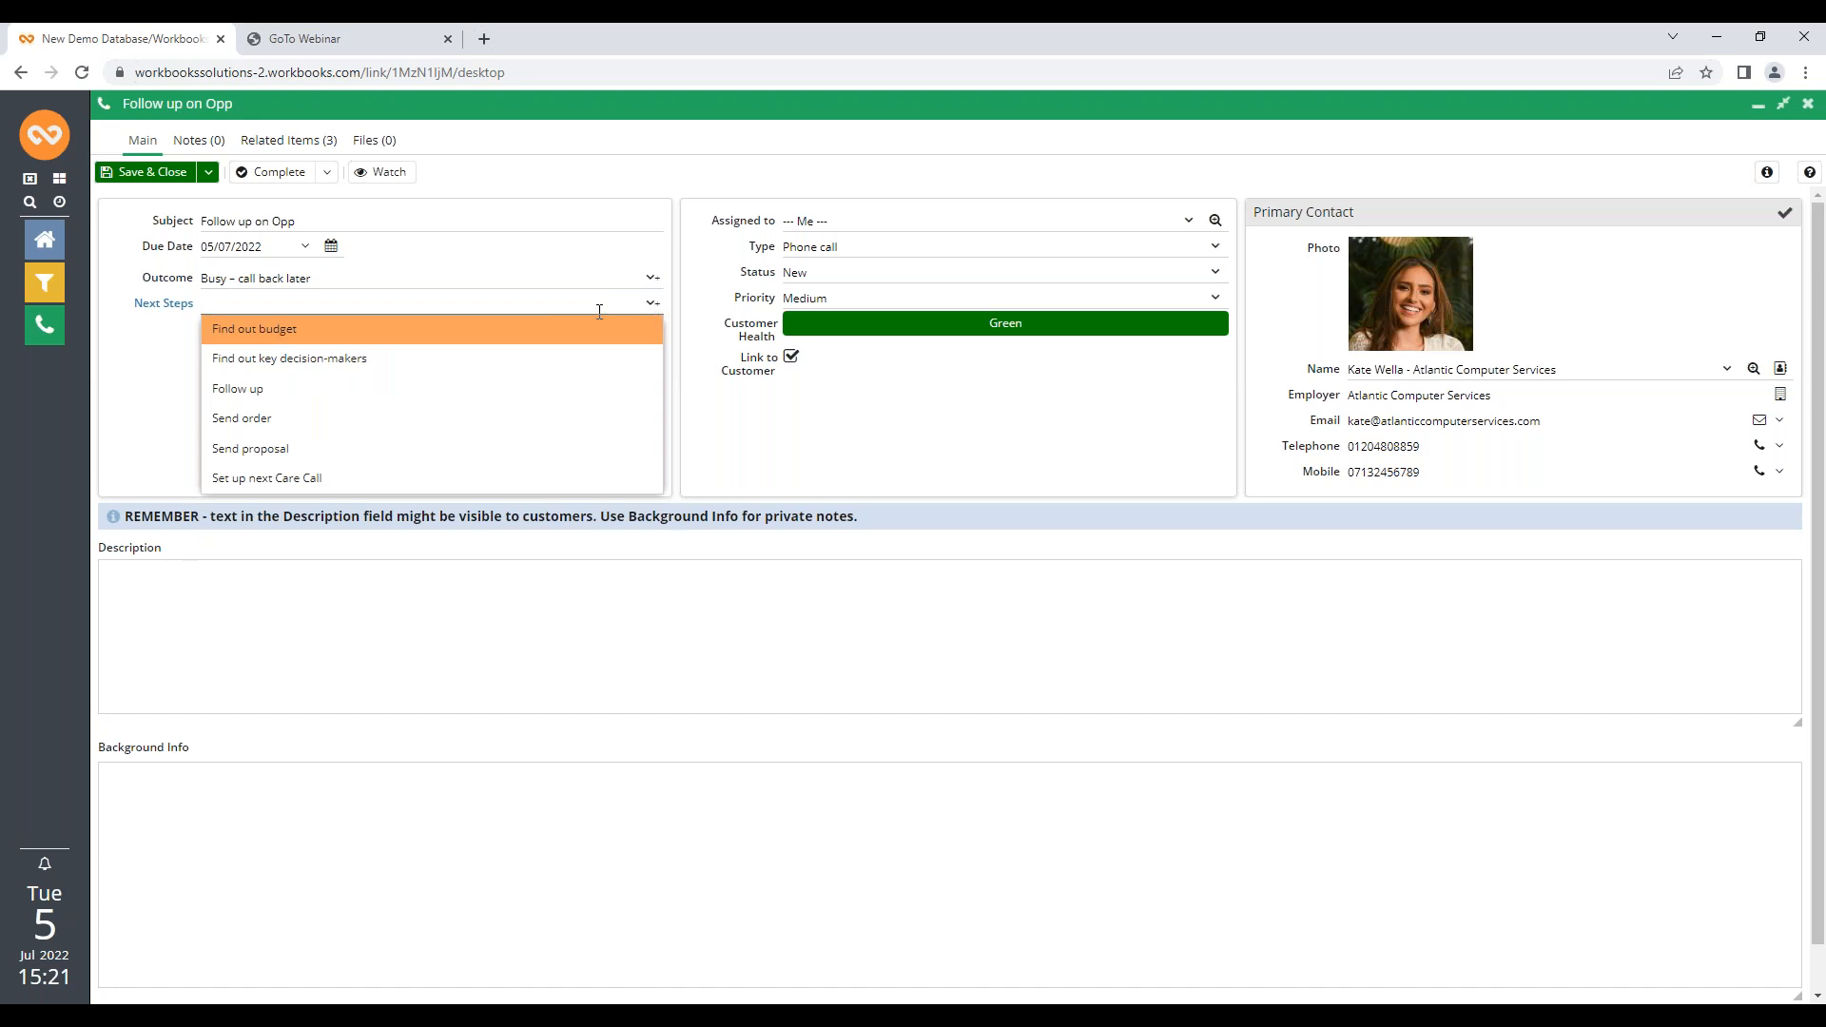
click(483, 388)
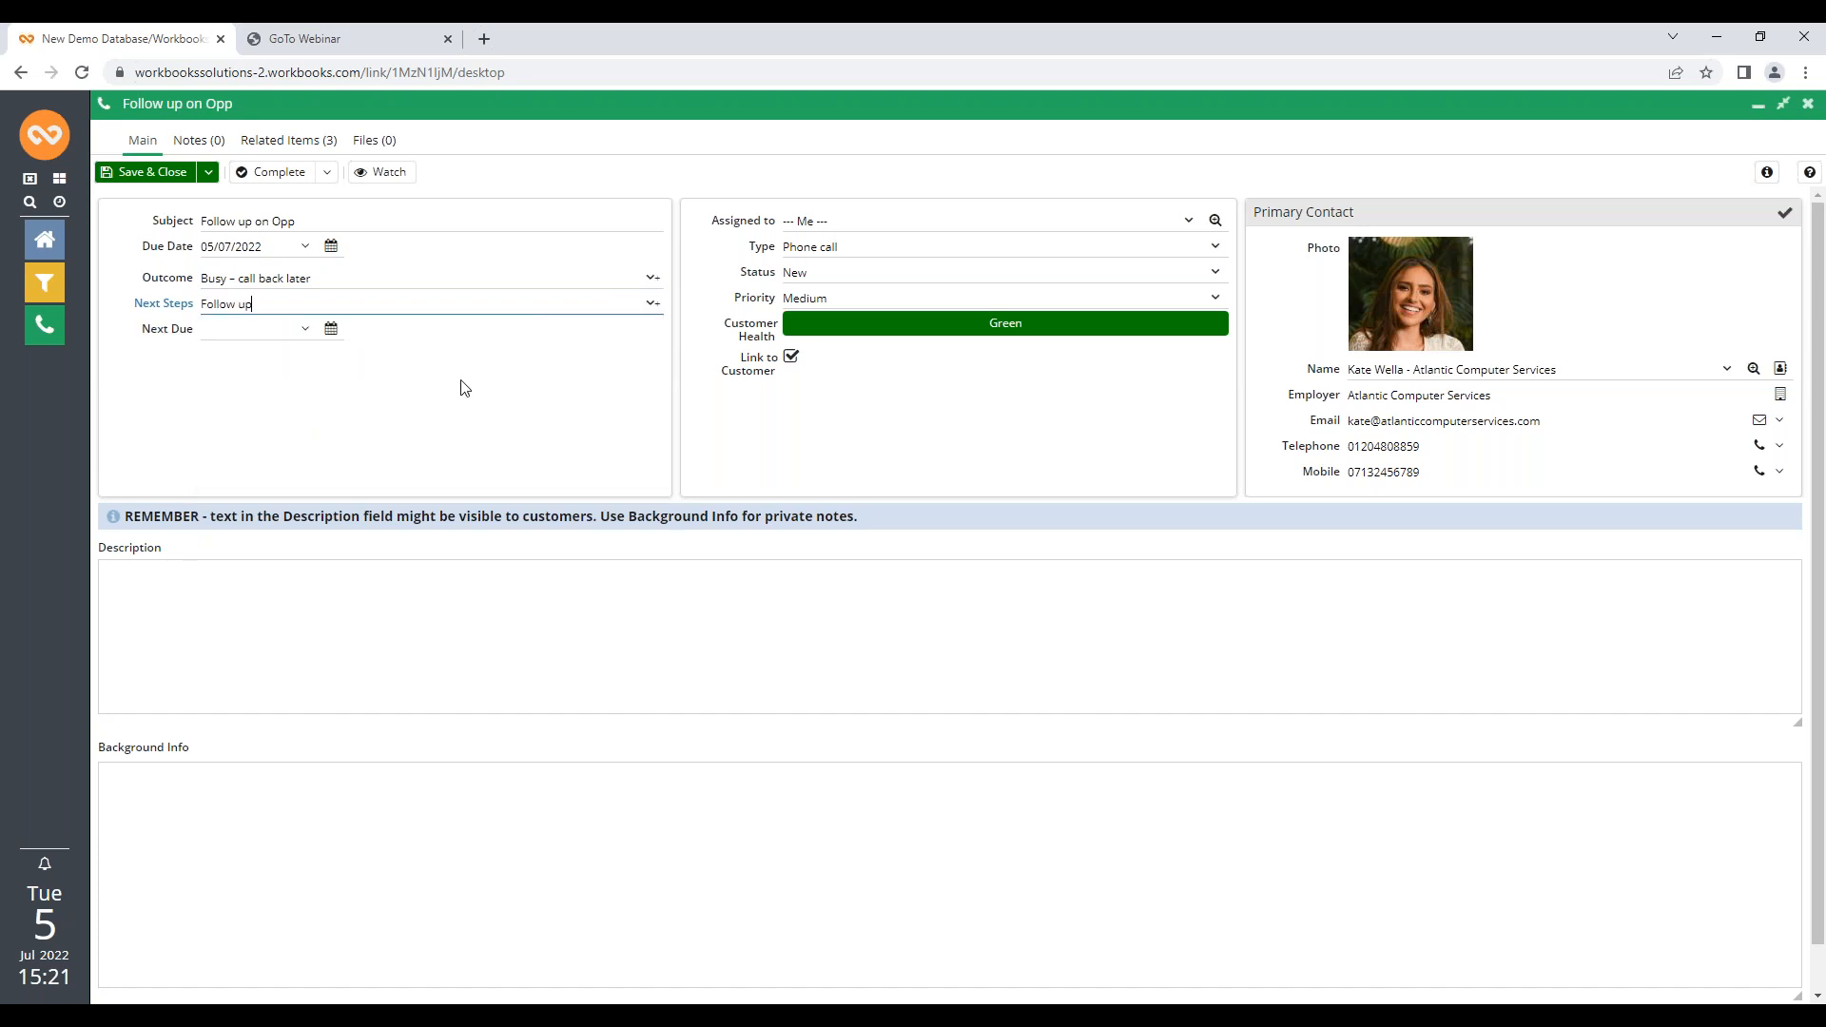
click(308, 329)
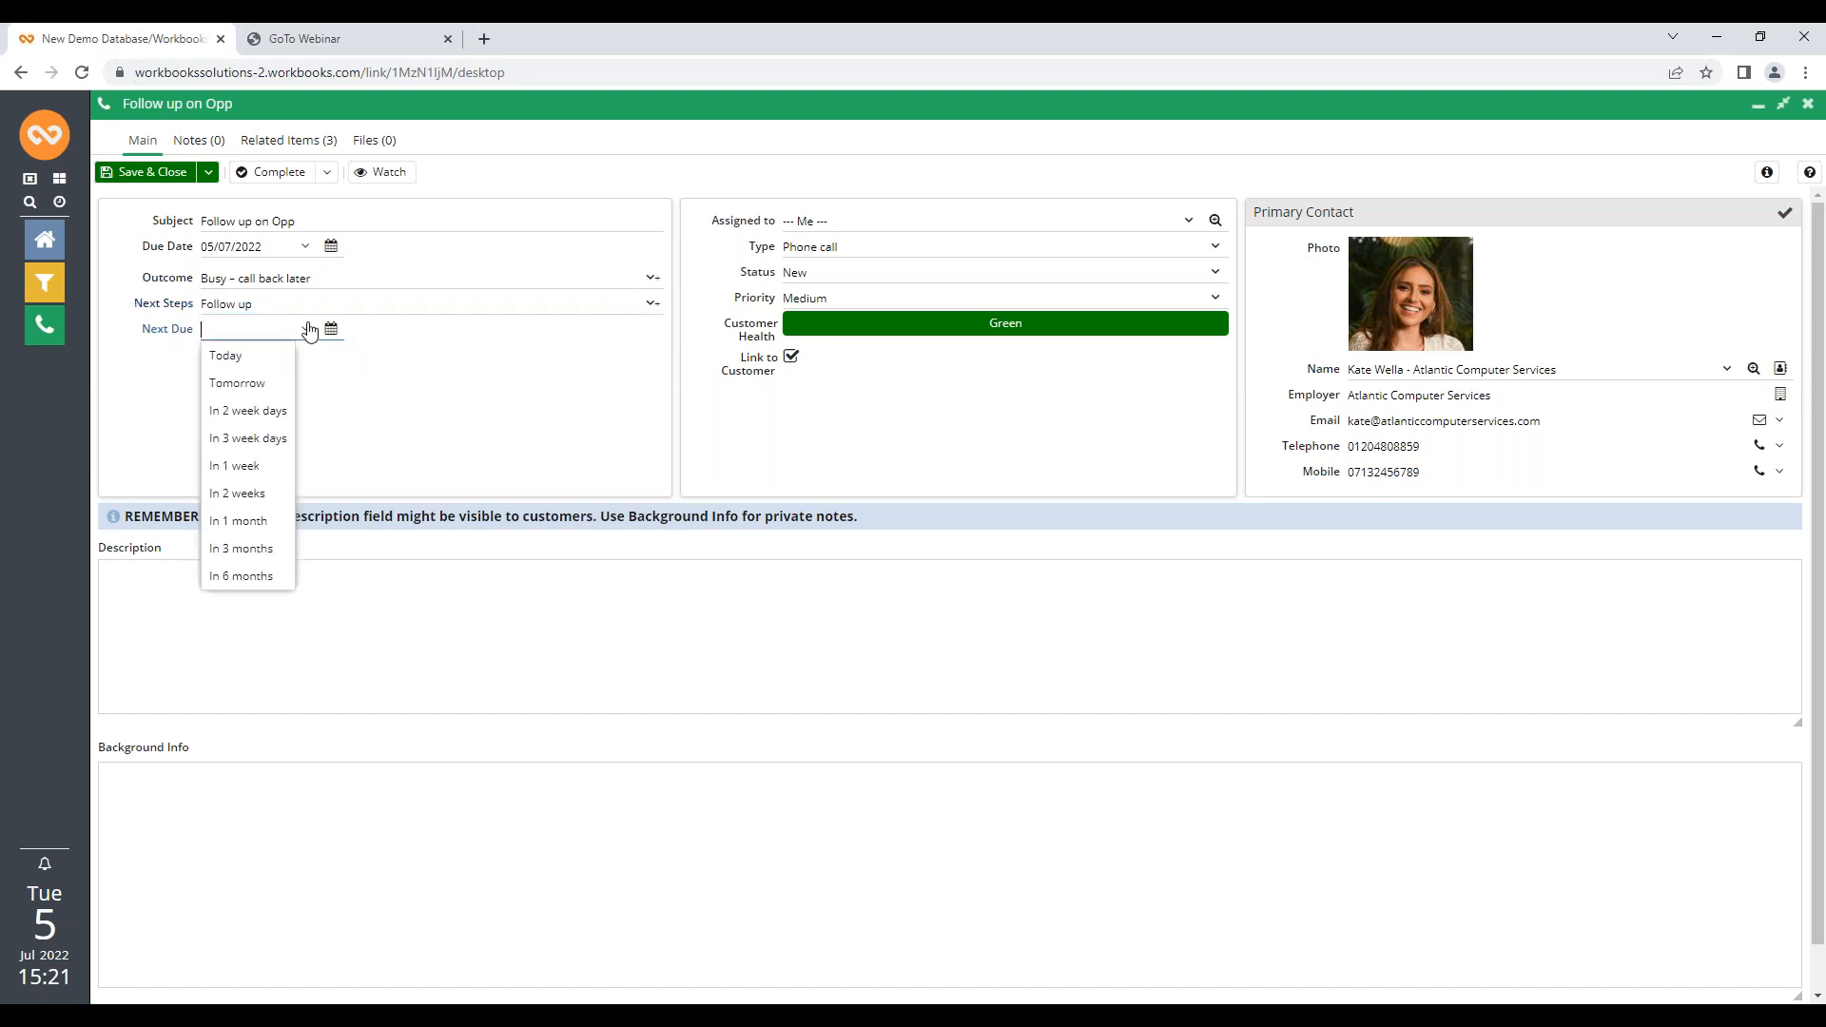
click(235, 388)
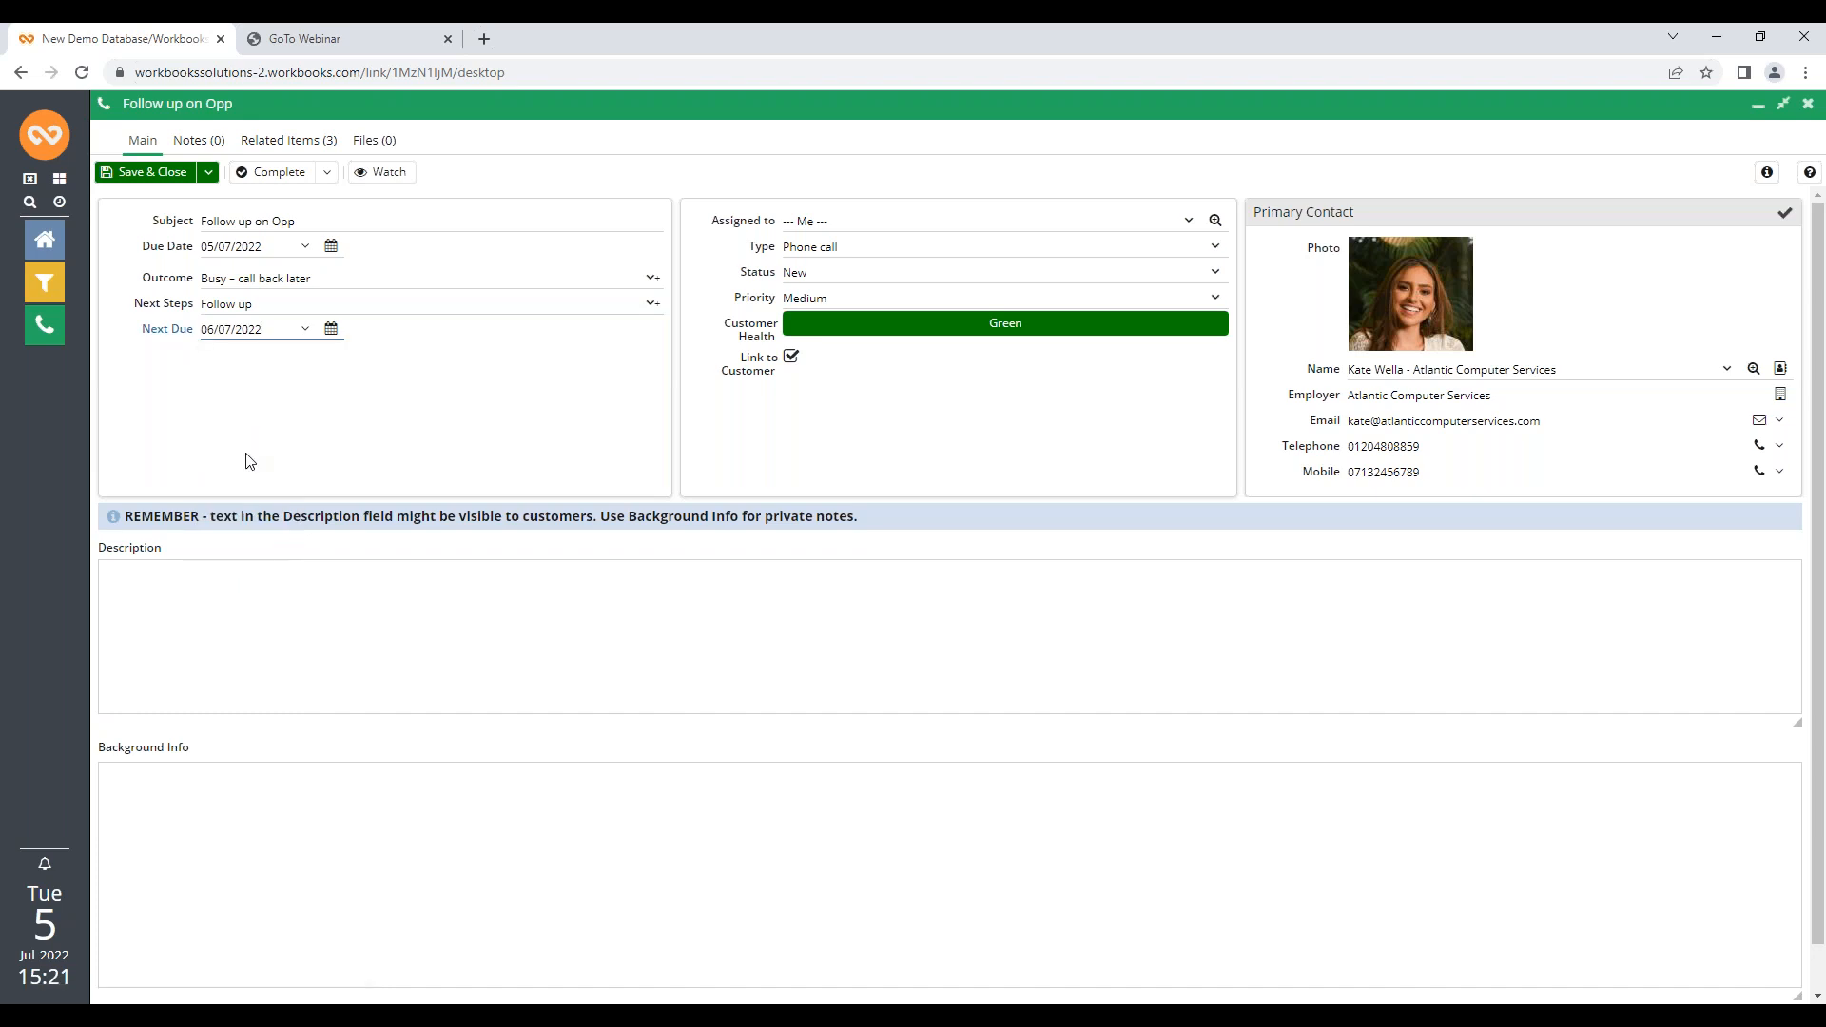
Describe the call as "Description of what we discussed in here", add background info "I can type in here with background info", and save it
click(306, 639)
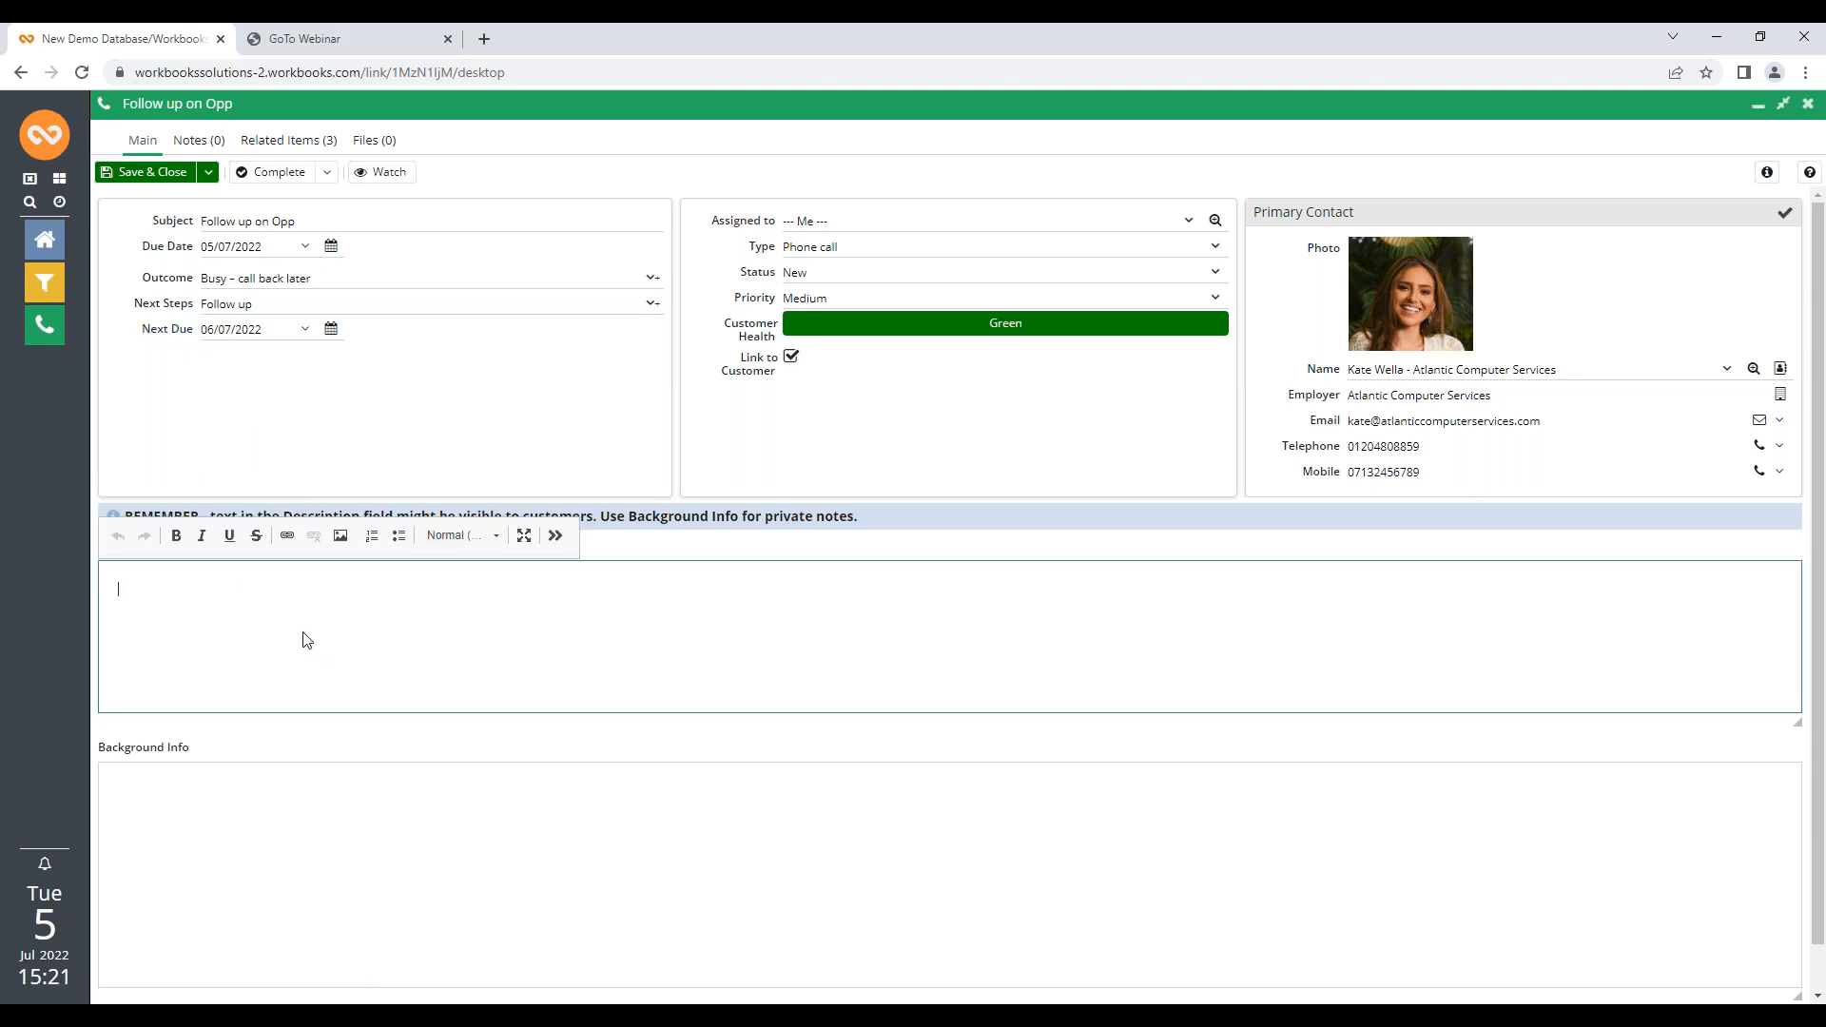
click(356, 462)
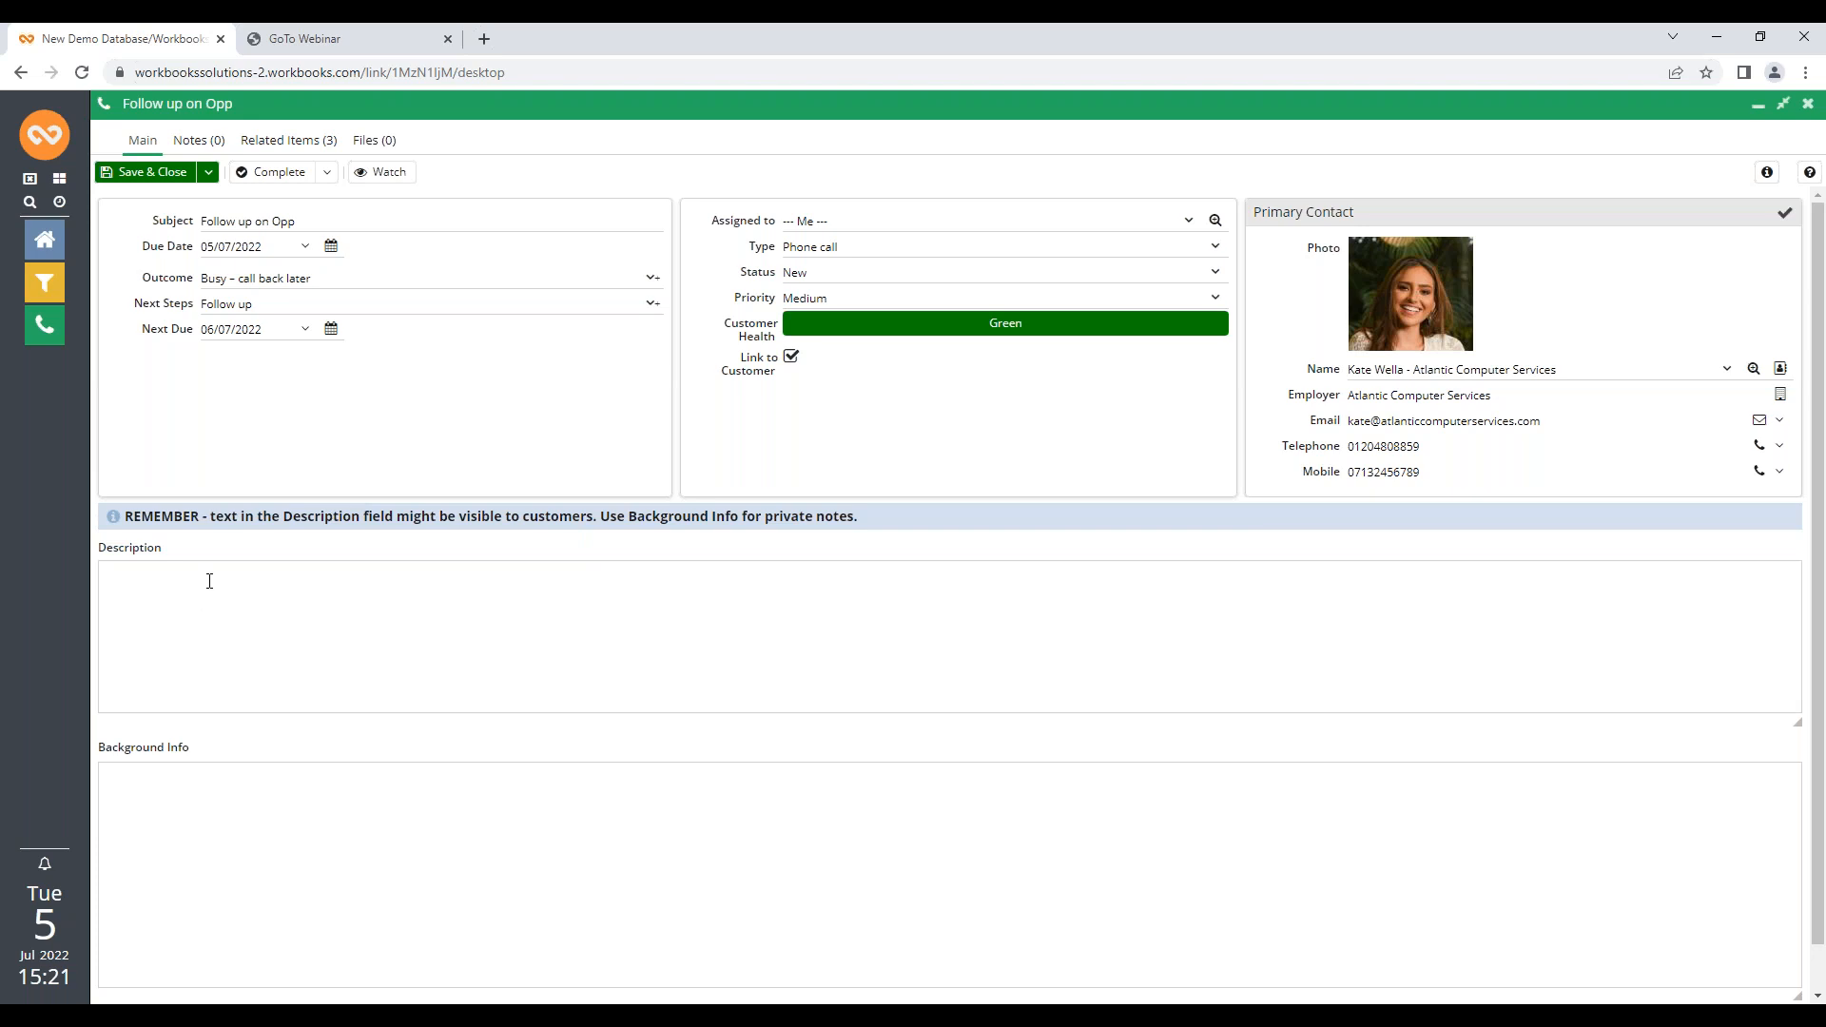
click(210, 581)
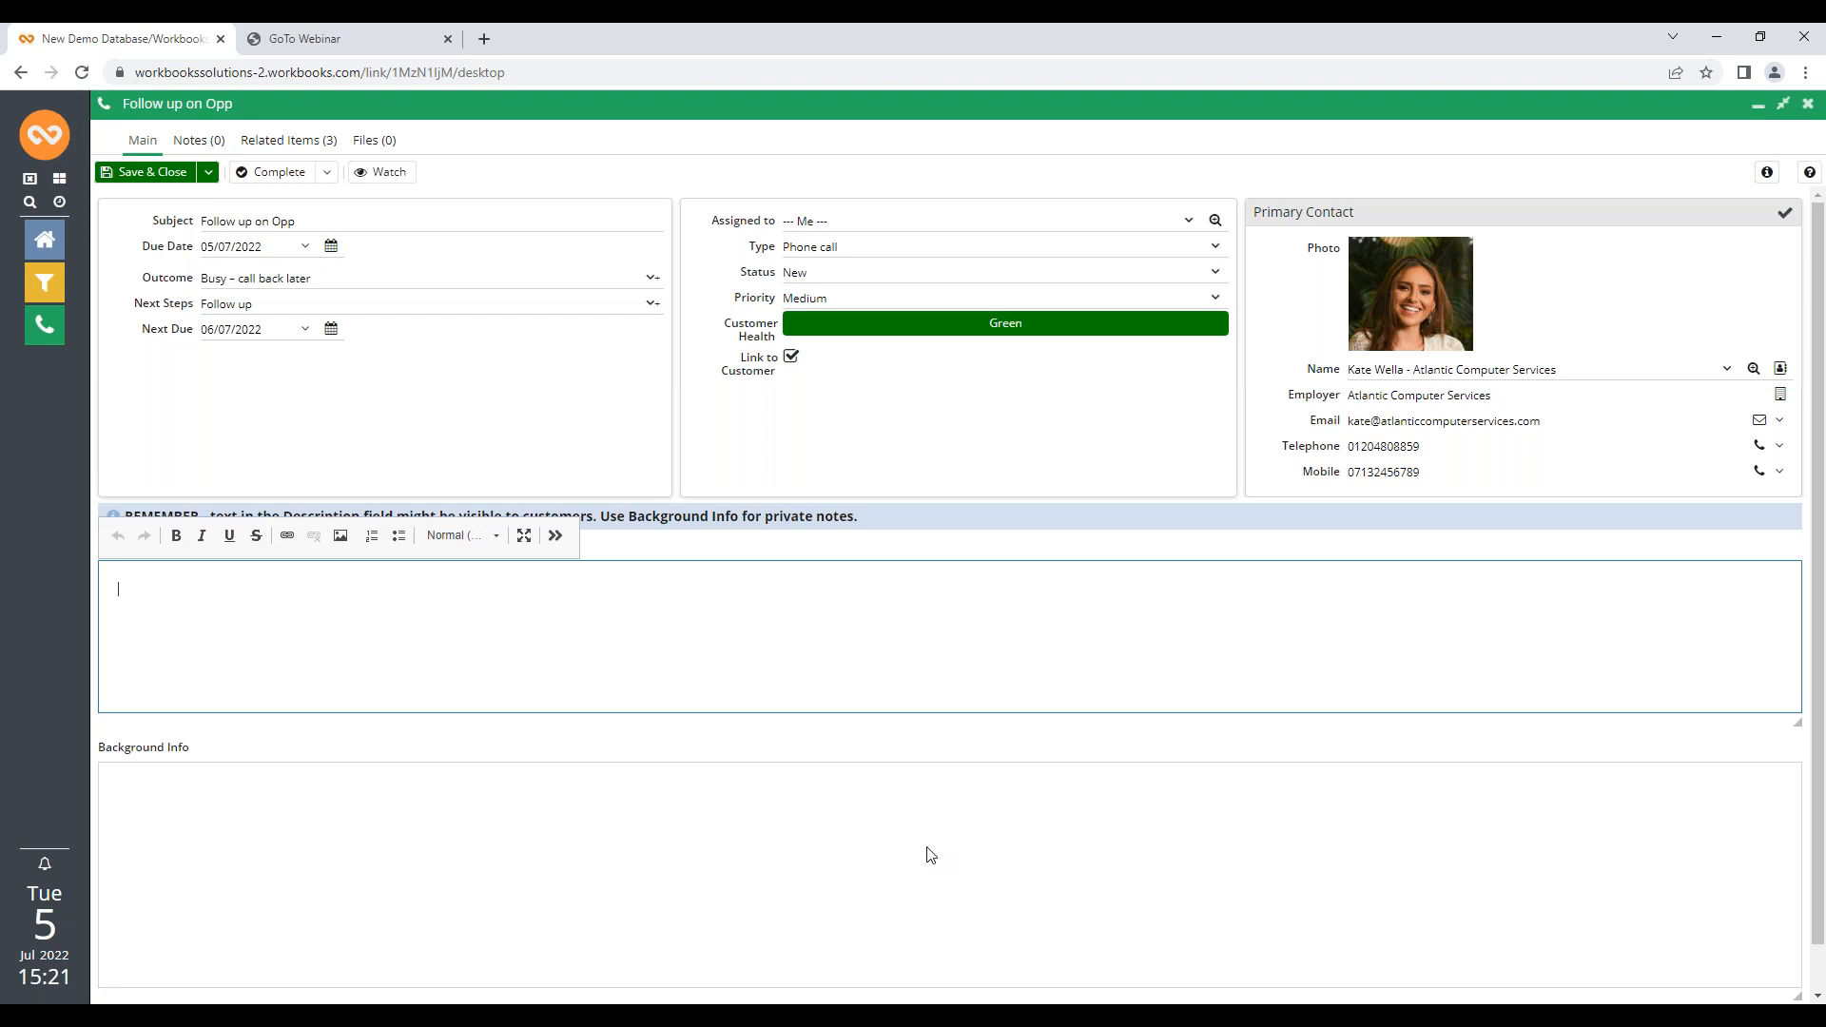
text(Description of what we discussed in here)
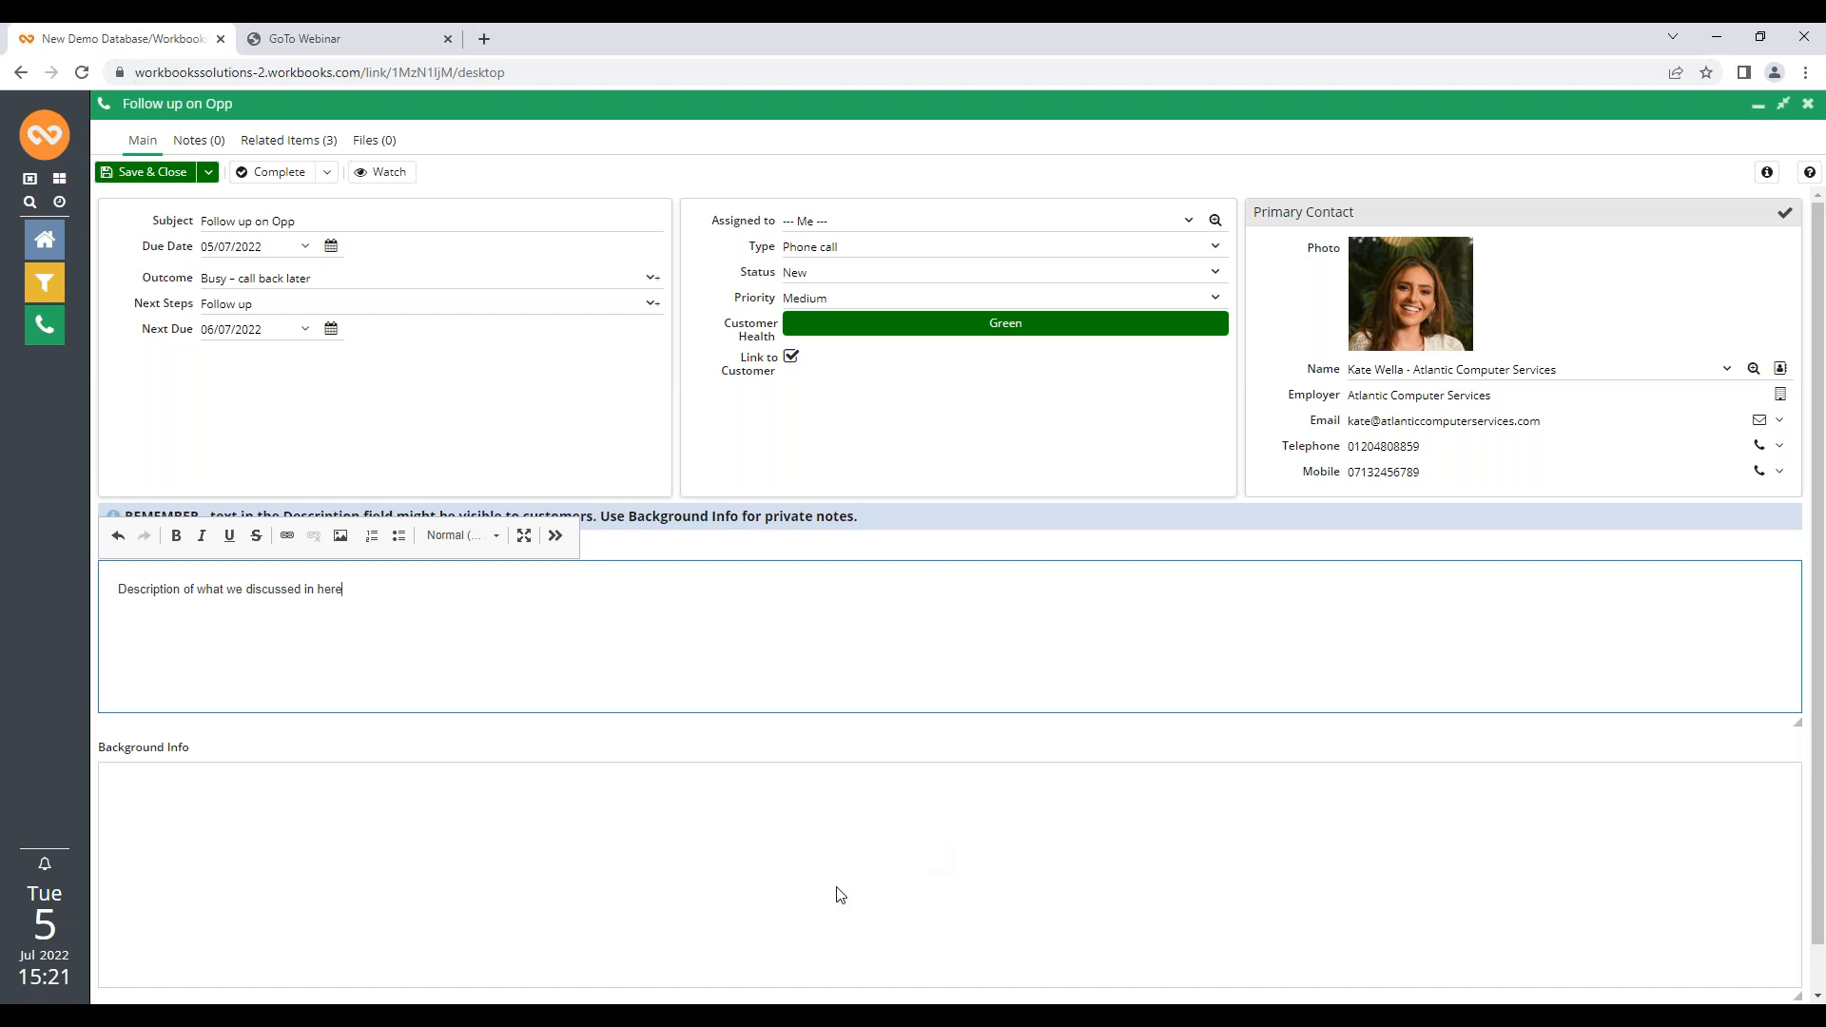
click(383, 820)
text(I can type in here with background info)
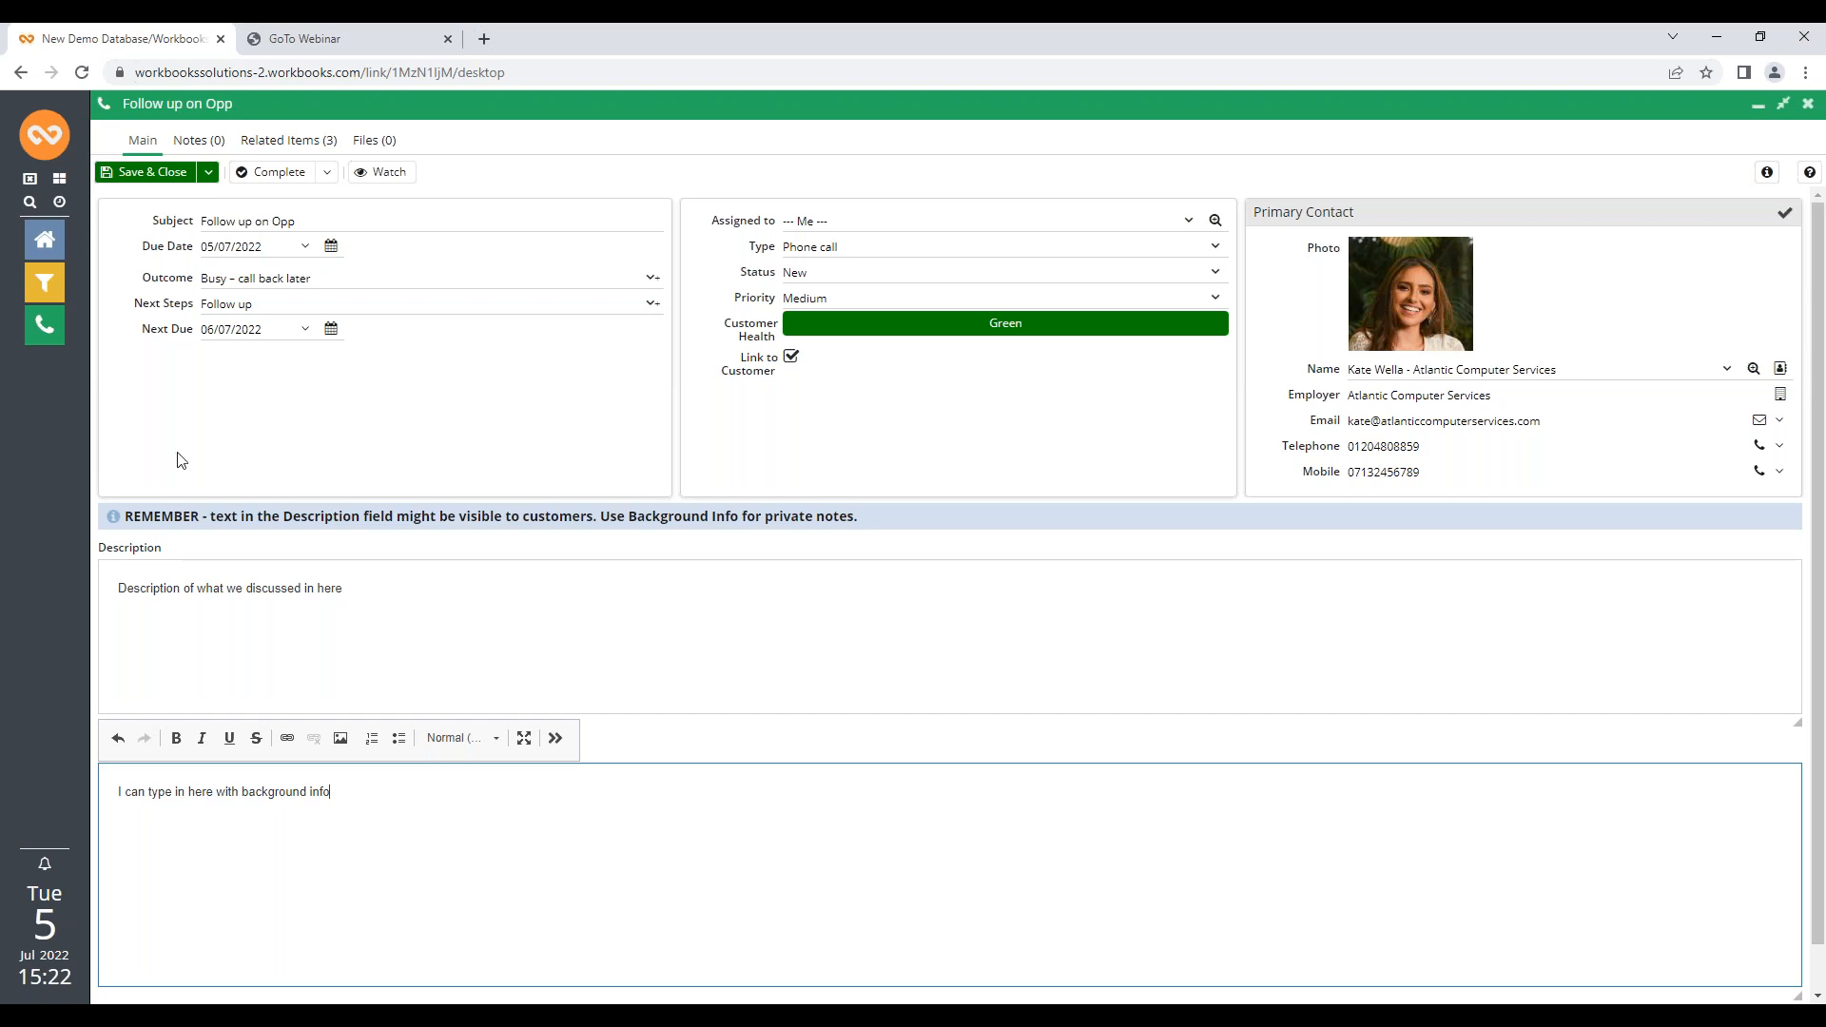
click(152, 180)
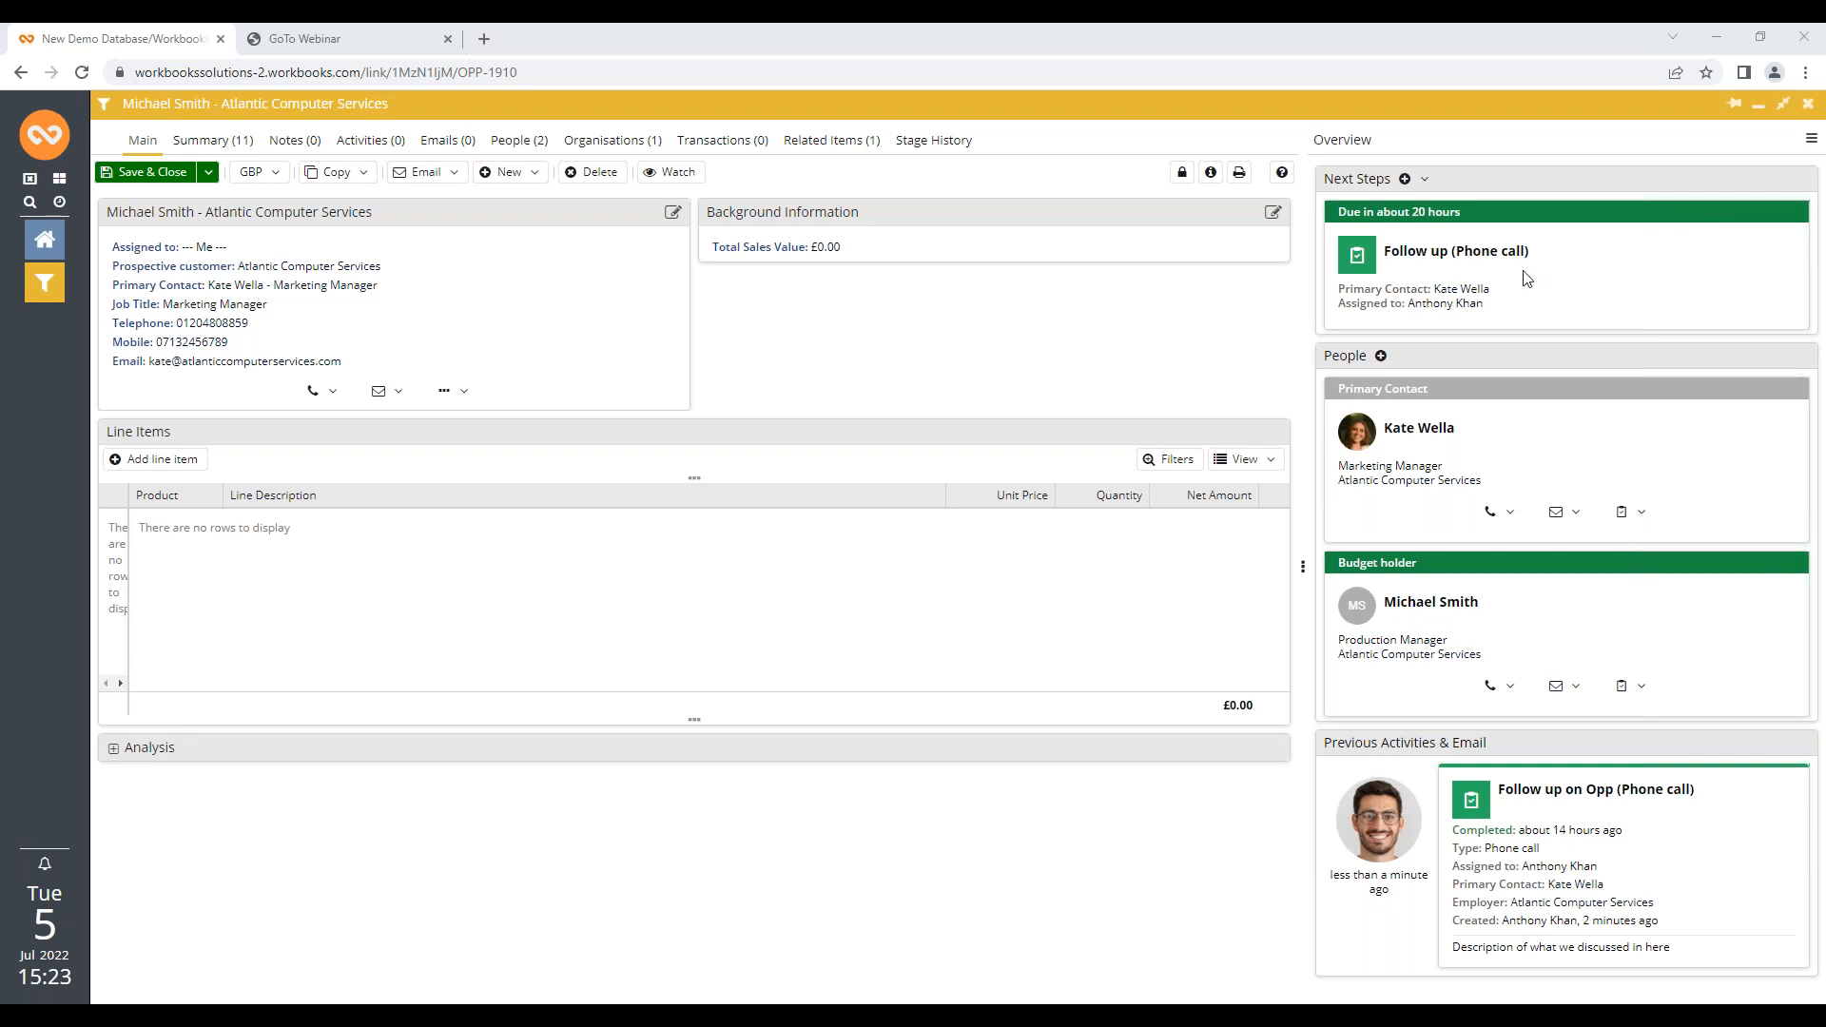
Review the follow-up phone call planned in the opportunity's next steps, and save and close it
click(1476, 254)
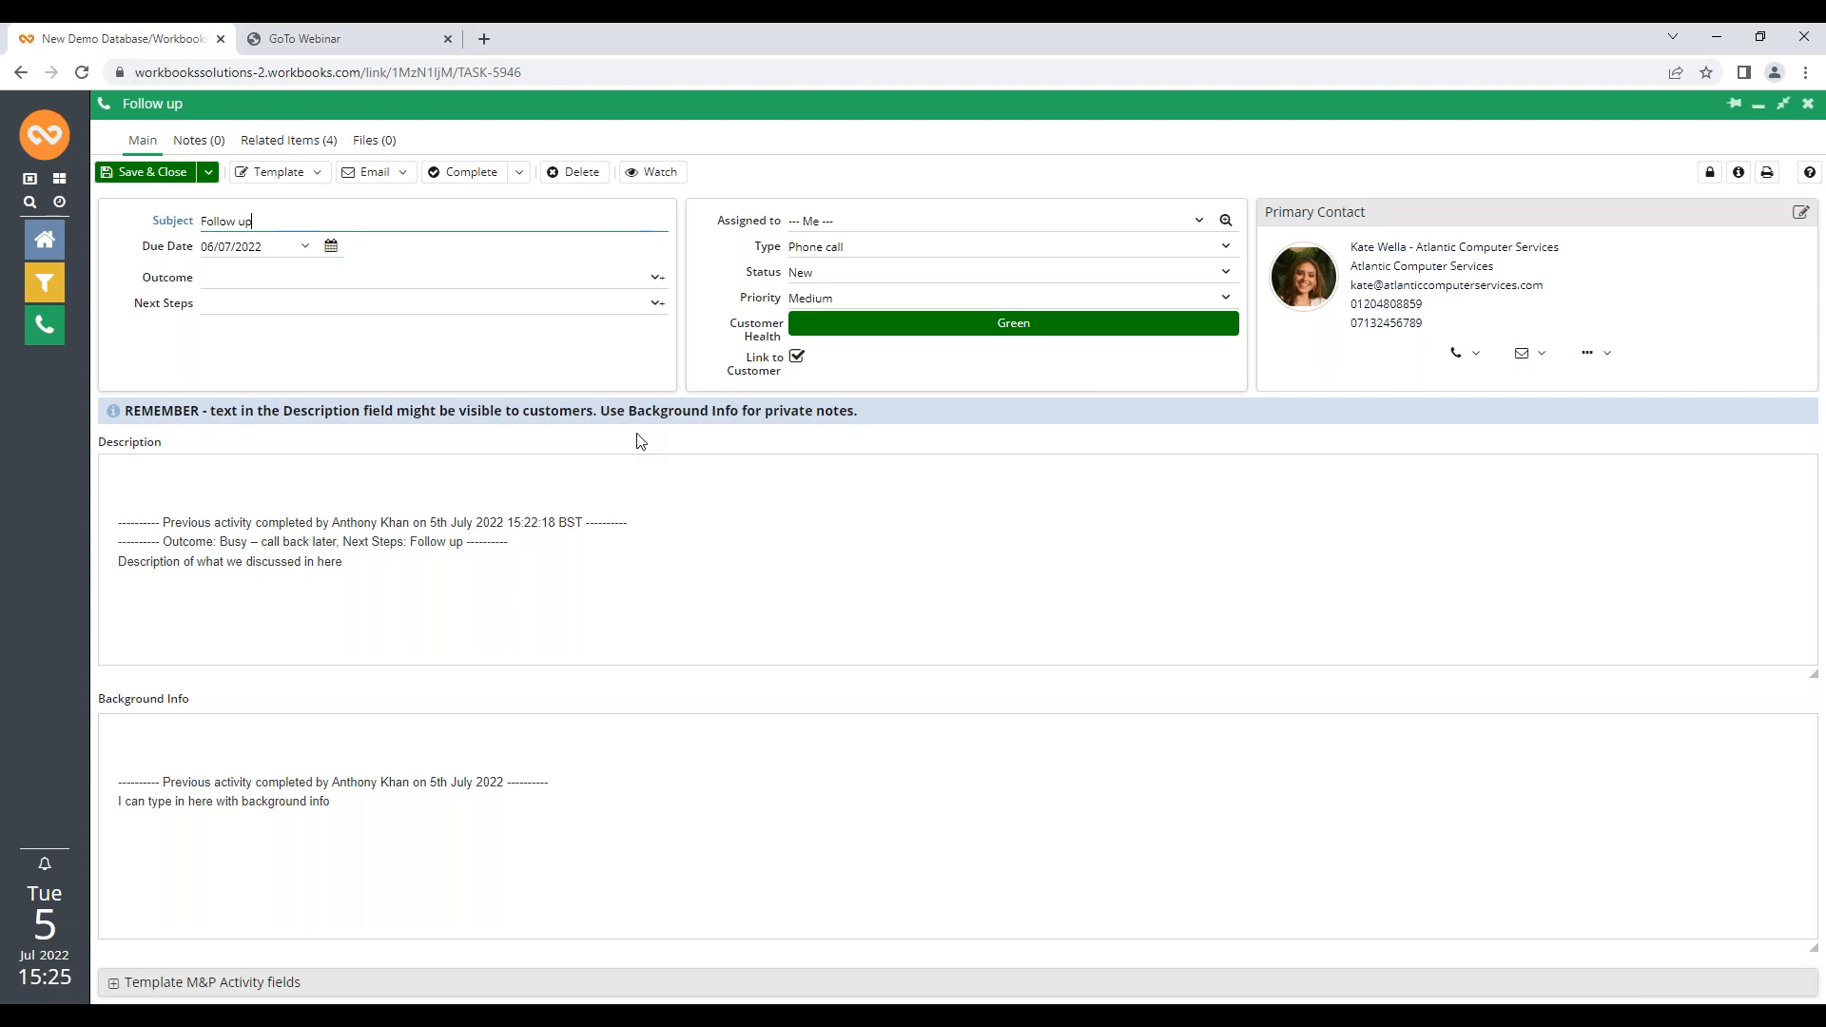
click(148, 177)
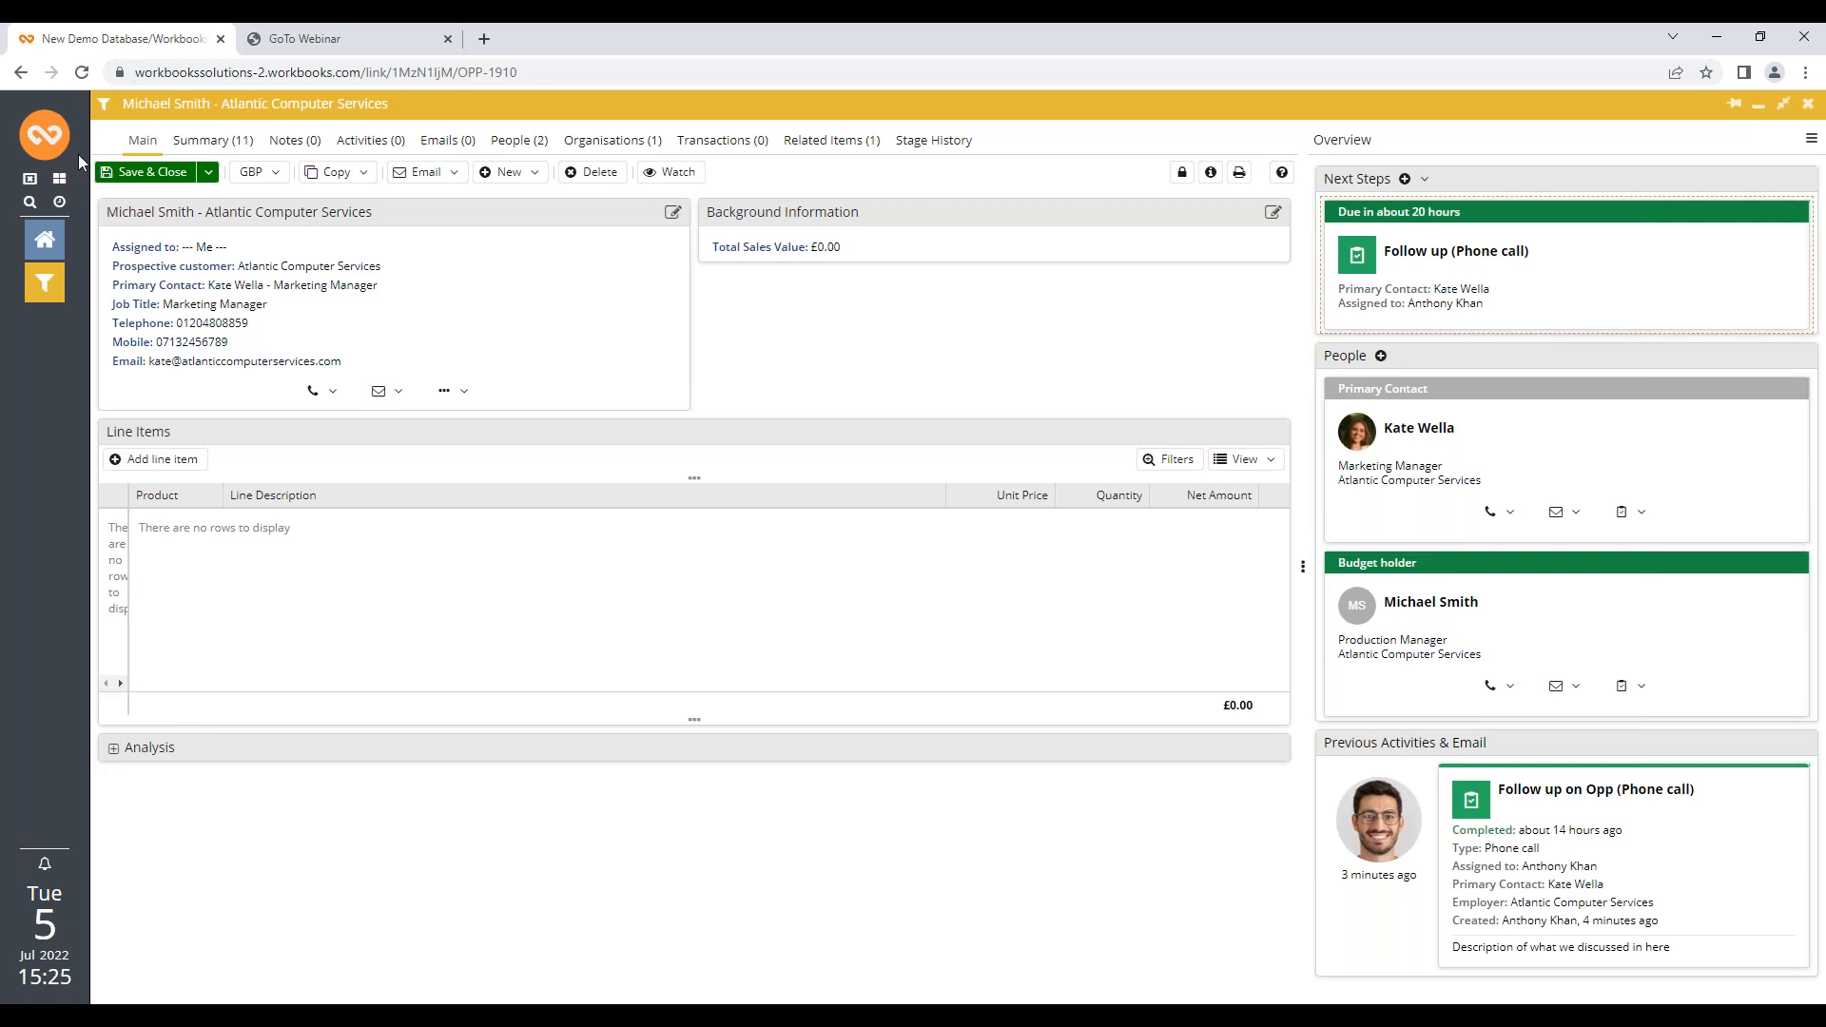
From the opportunity's prospective customer, open the Warehouse contact details, mark them as the preferred delivery location, and save and close them
click(369, 268)
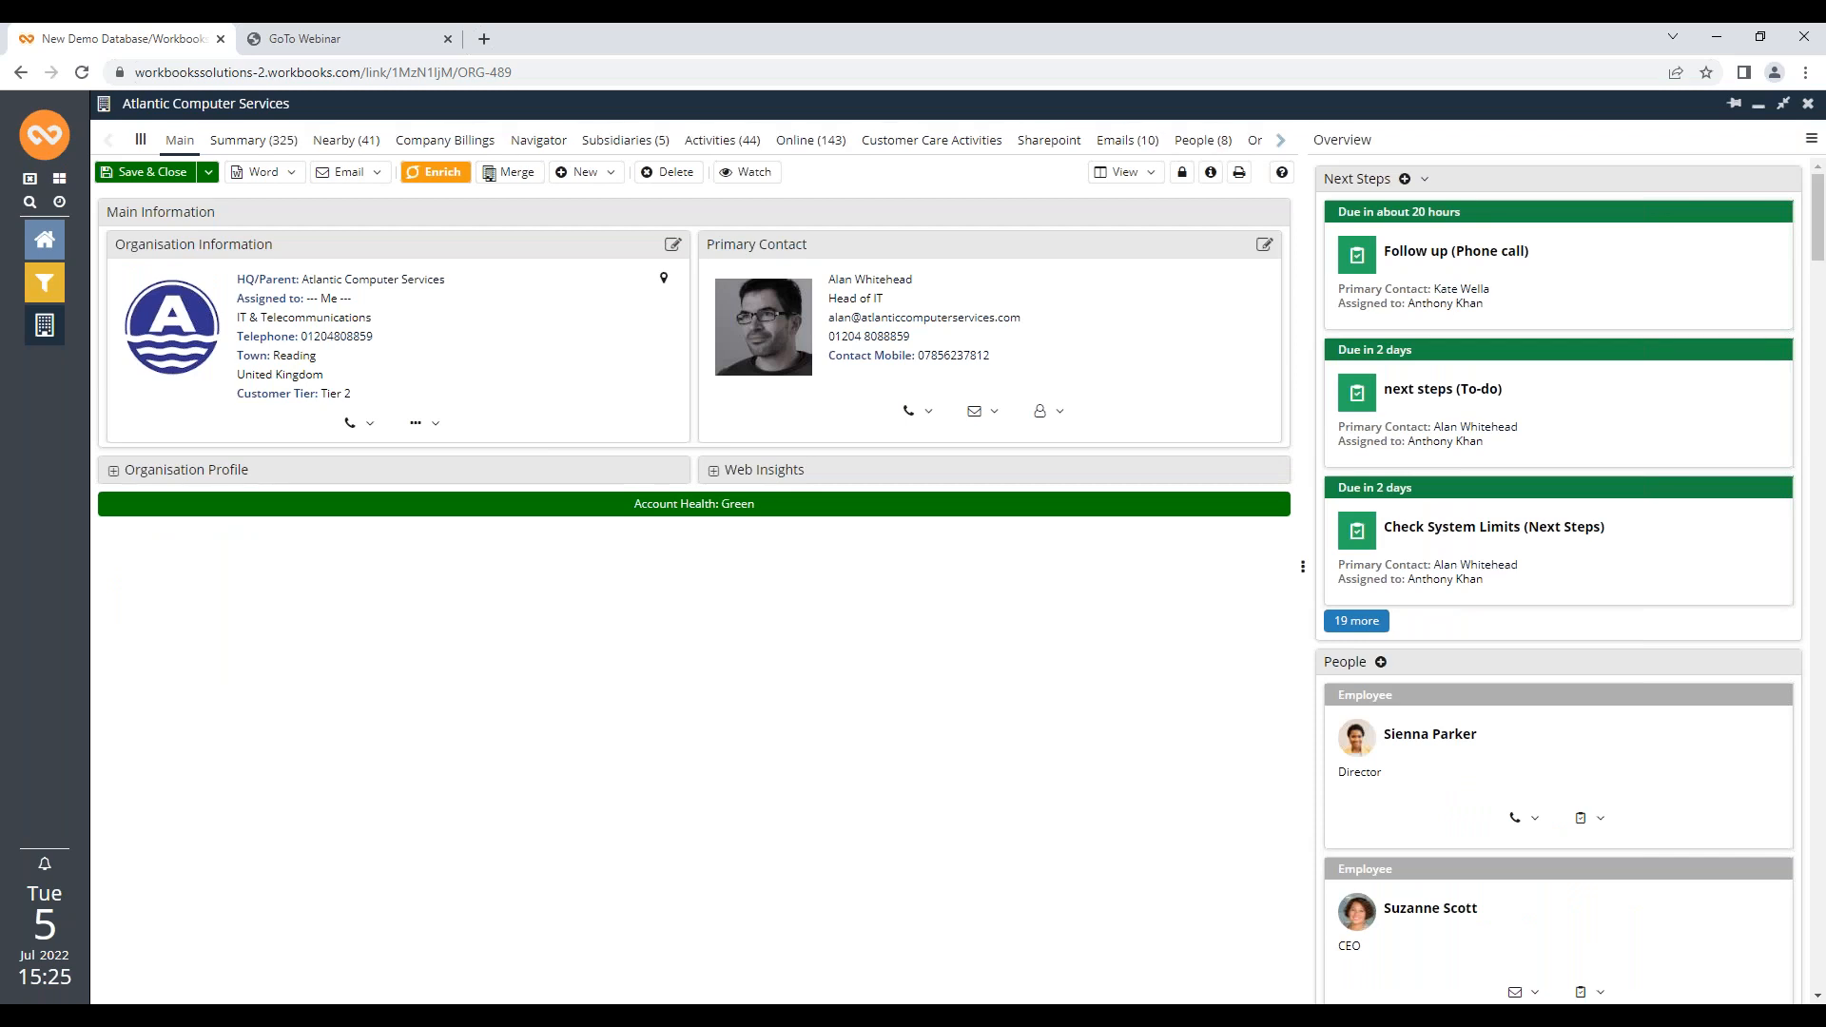
click(140, 140)
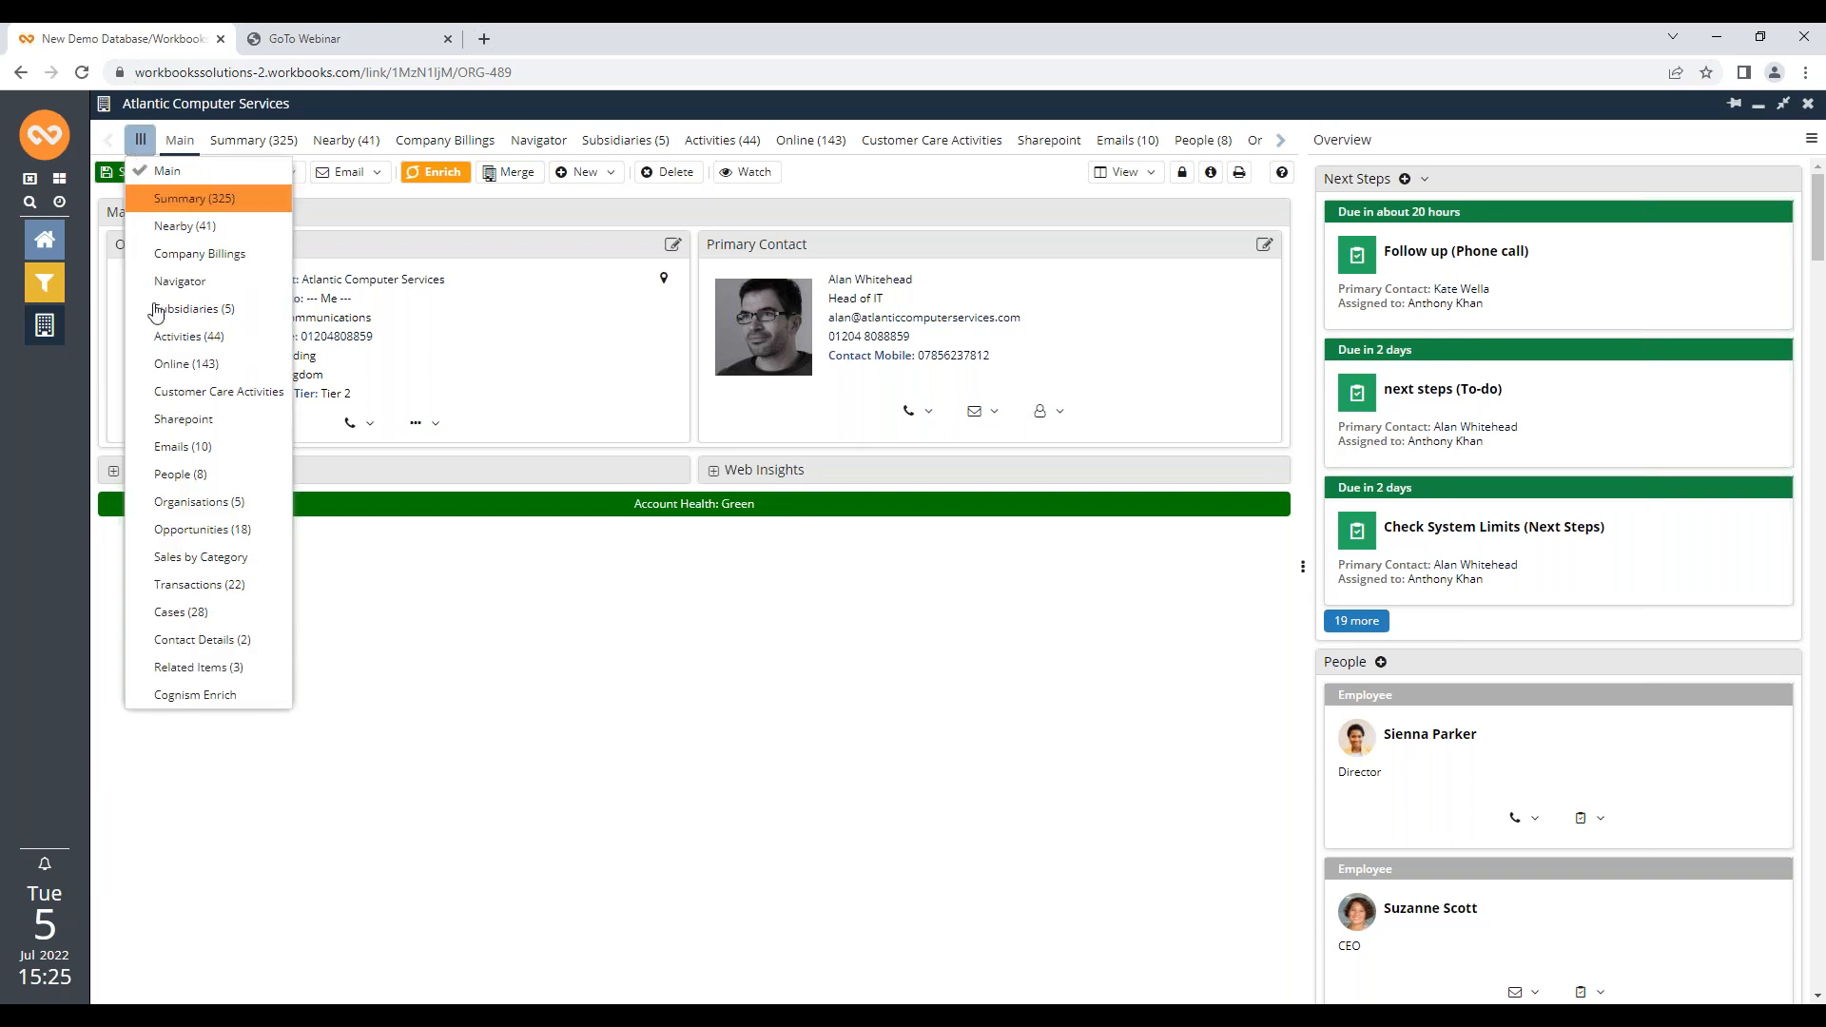
click(215, 640)
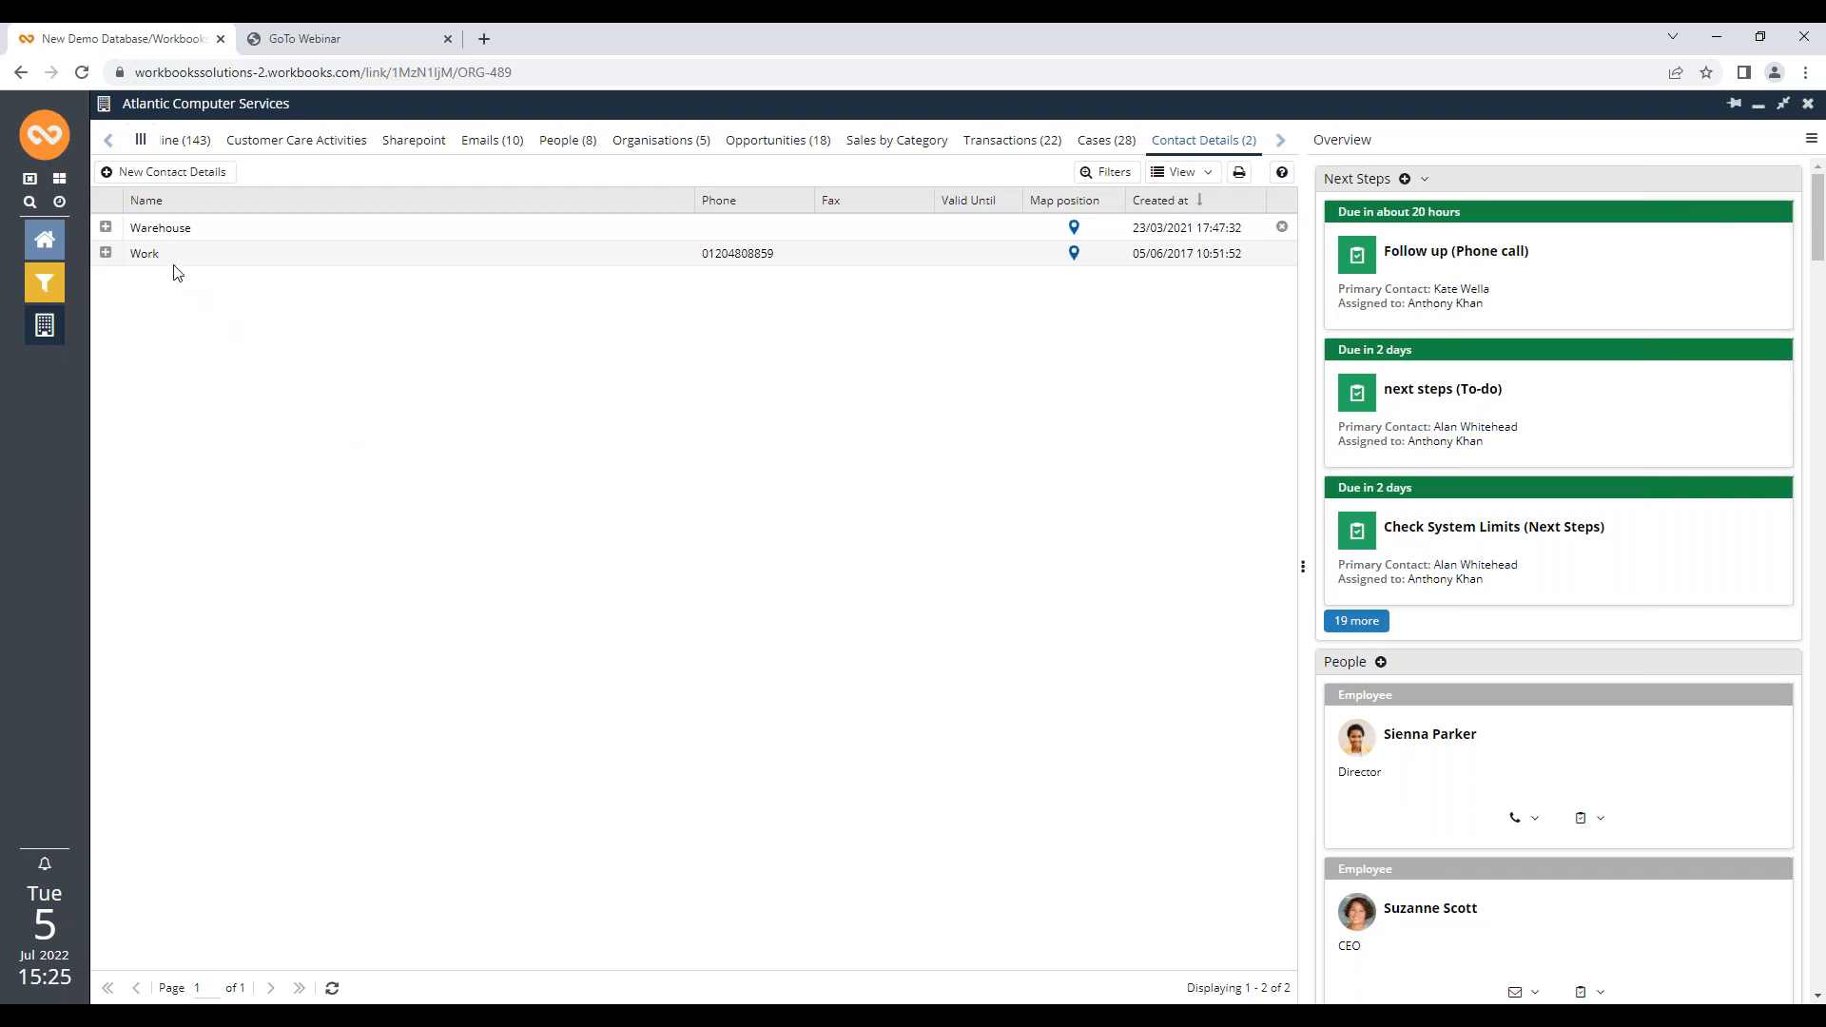
click(172, 235)
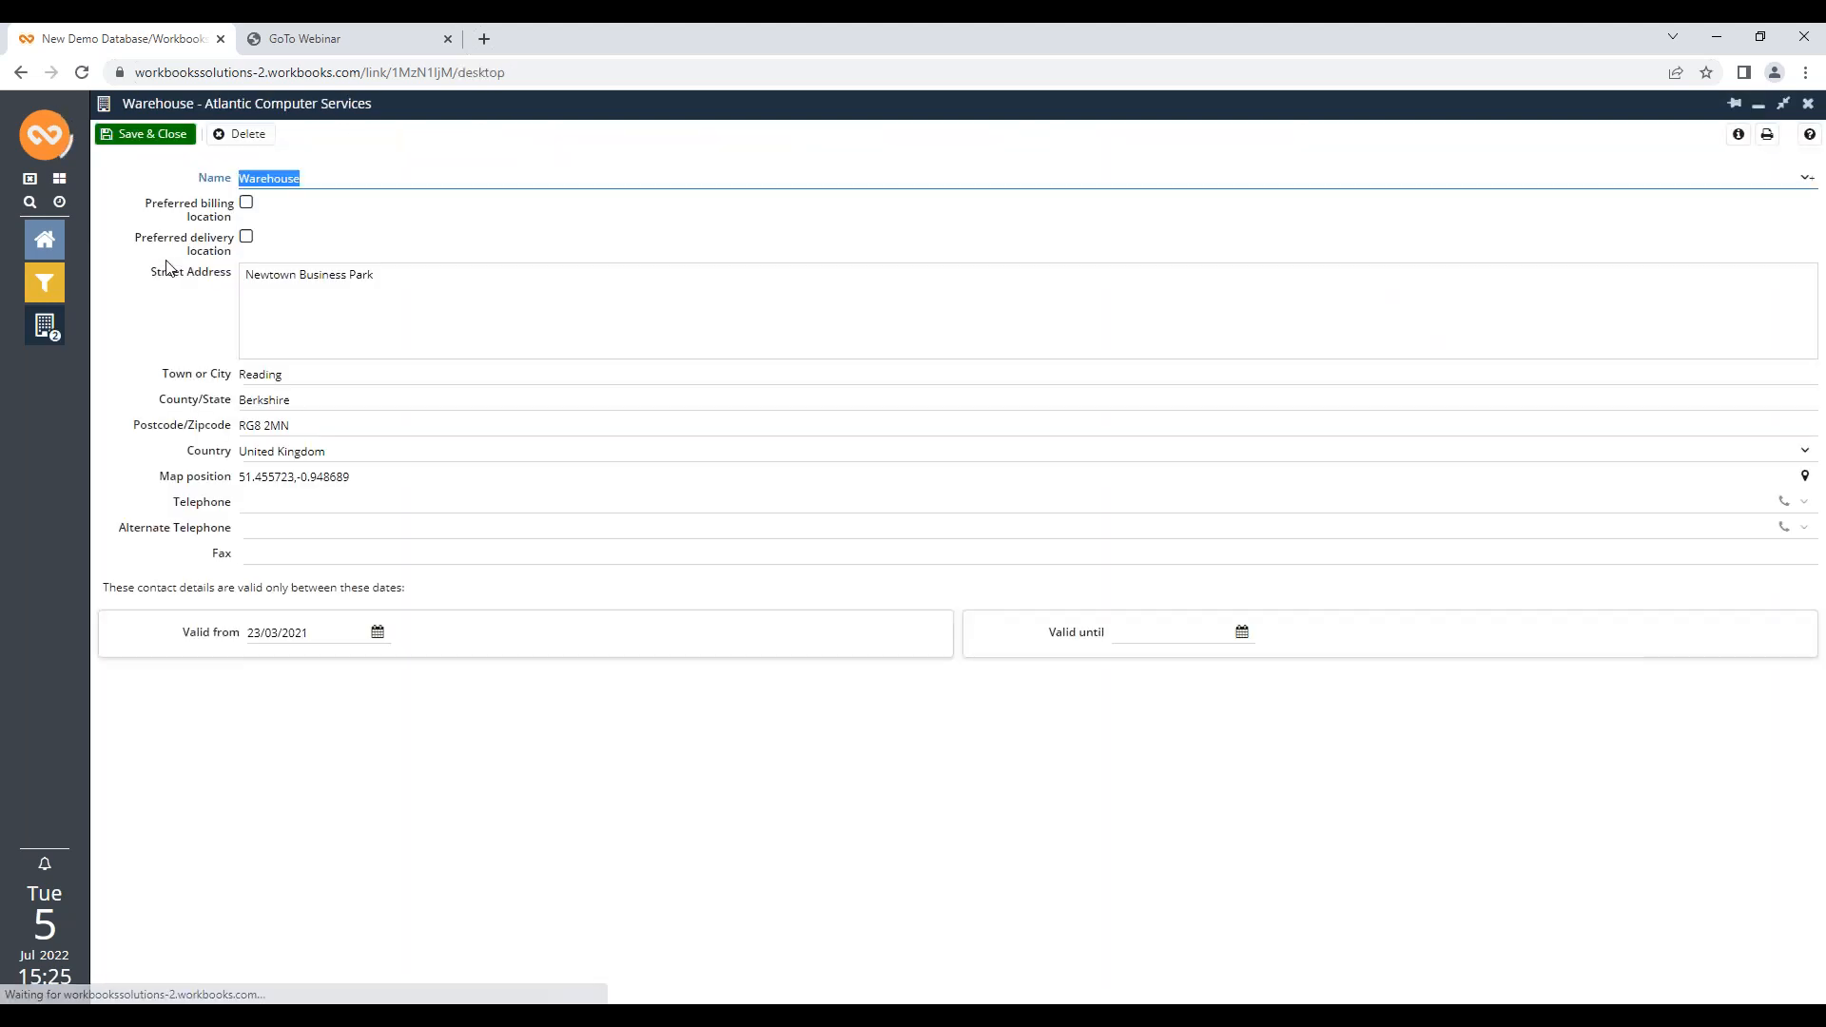
click(253, 245)
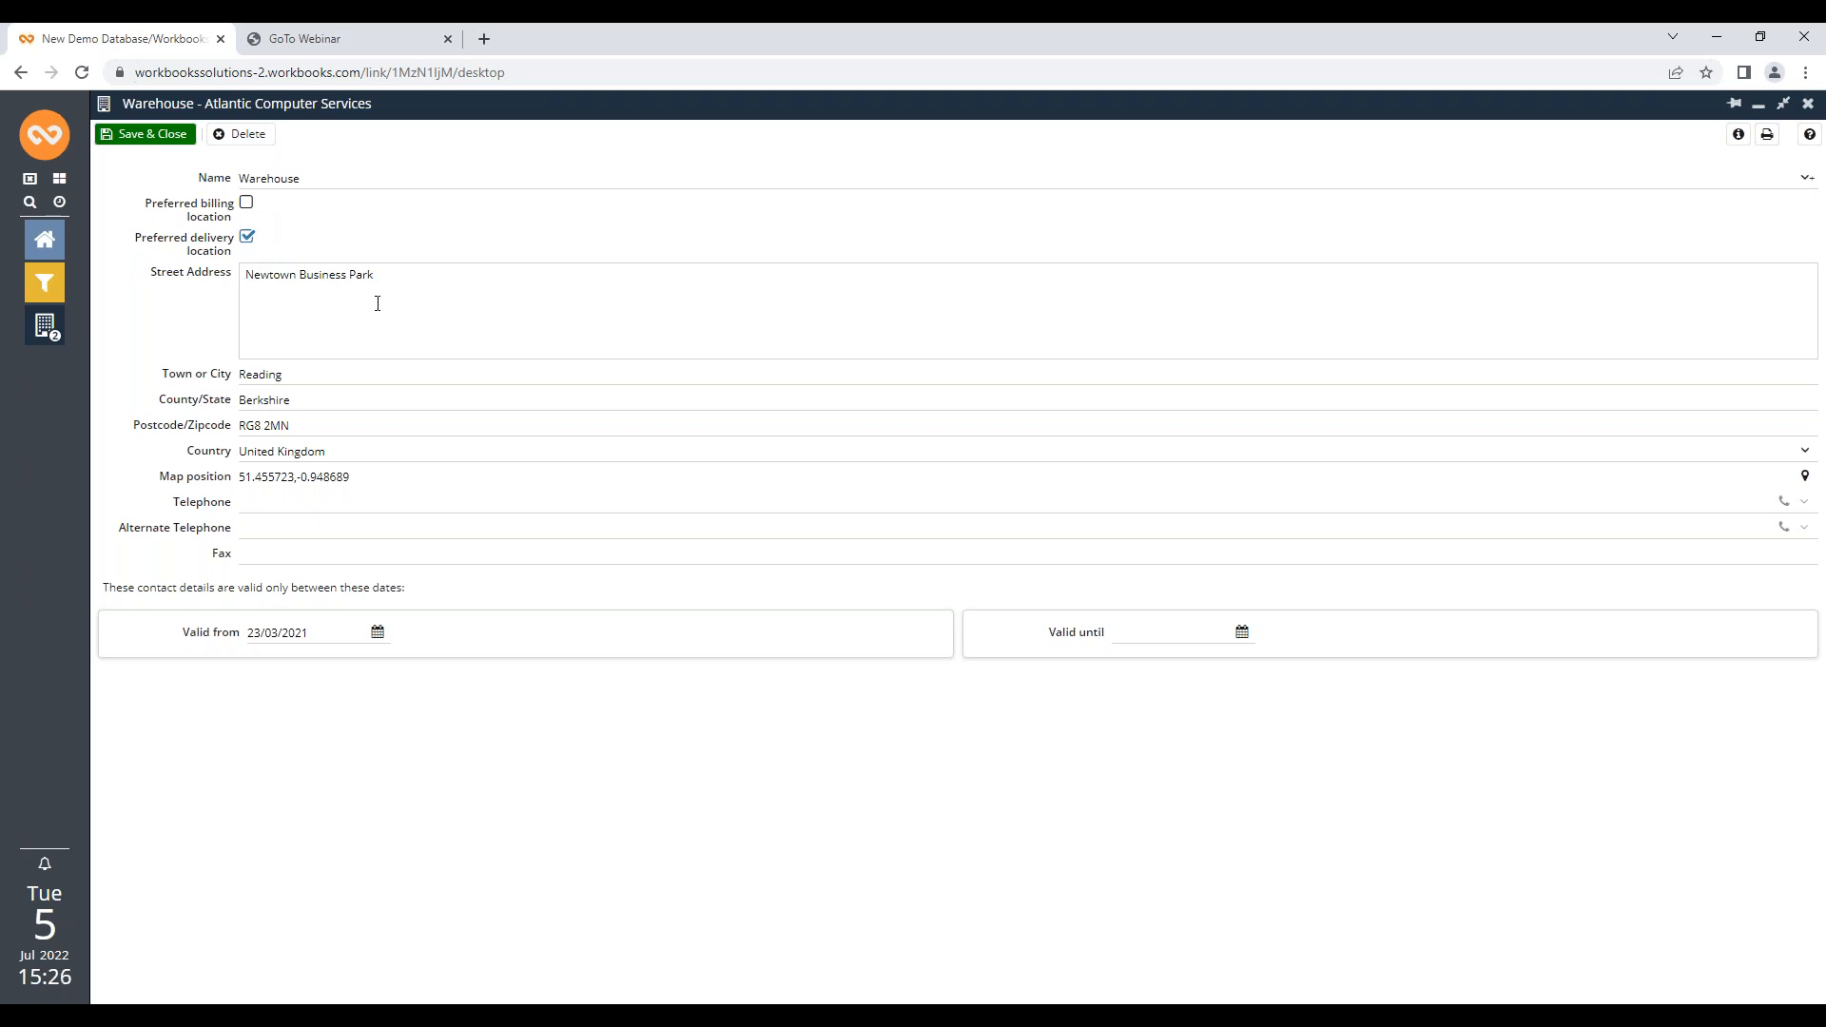
click(99, 138)
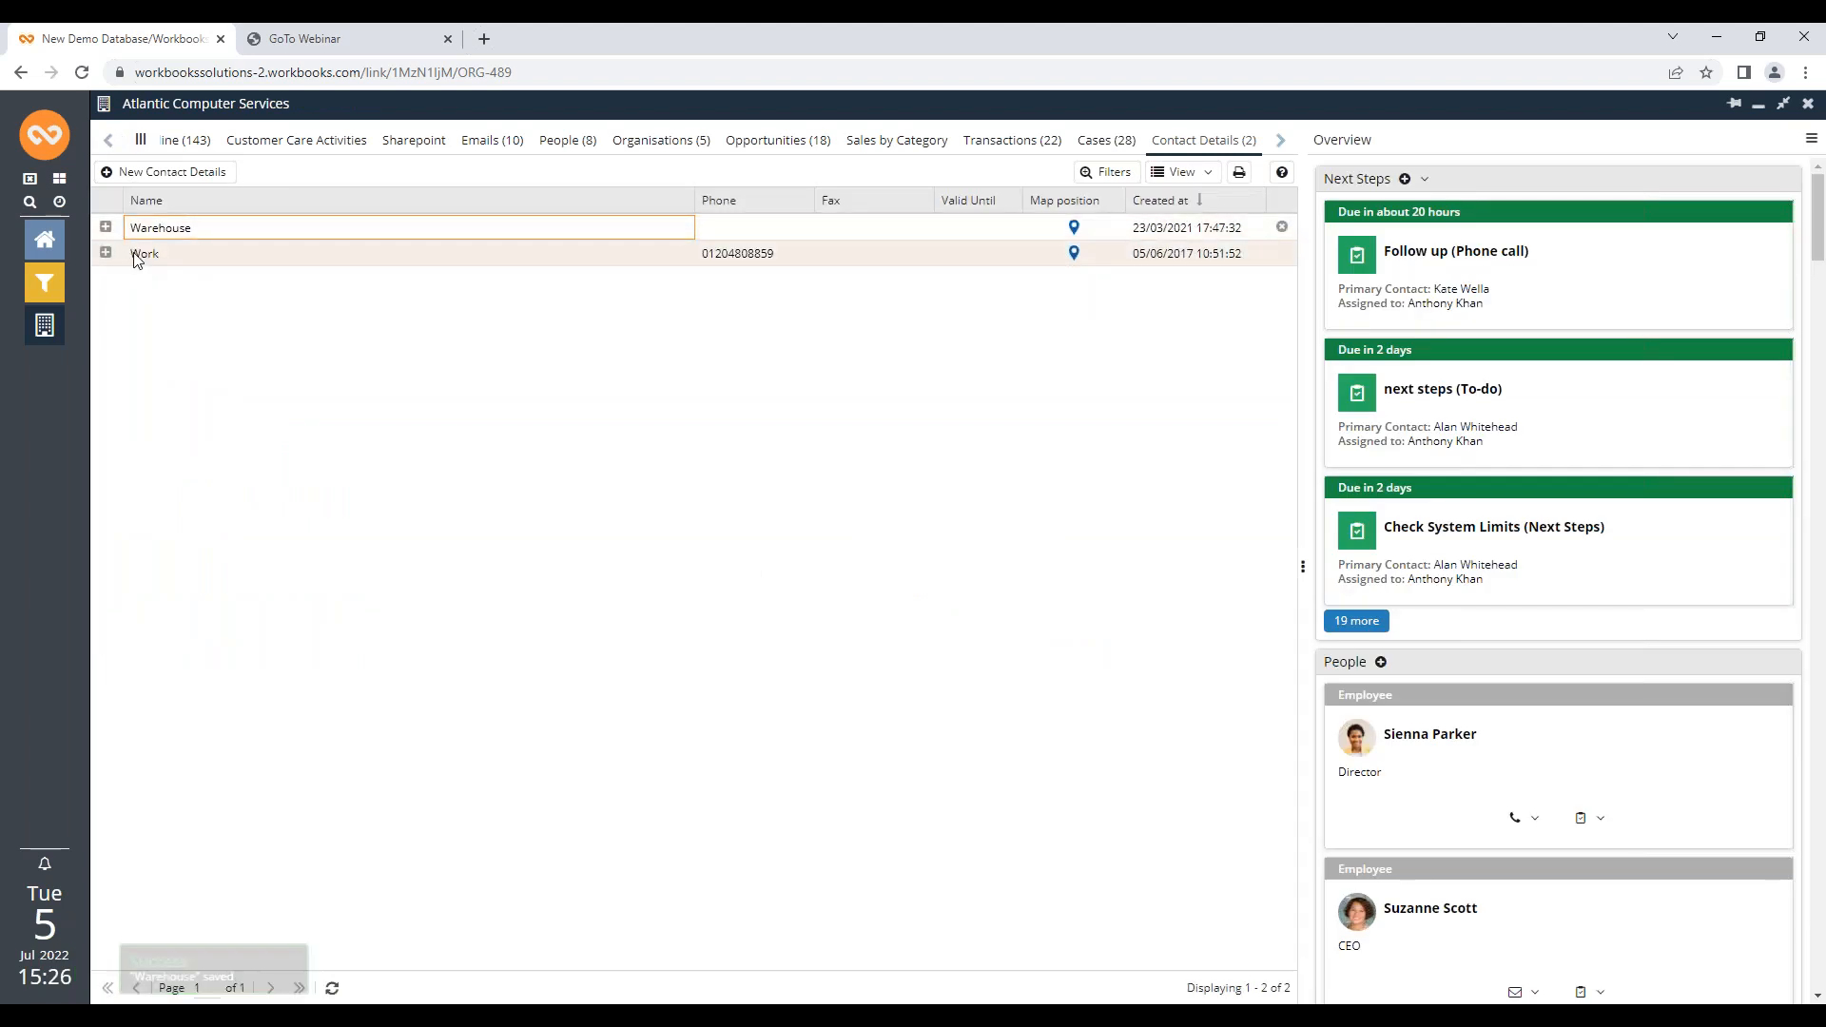
Create new contact details for the organisation named "Invoice Address" and mark them as the preferred billing location
click(210, 180)
text(Invoice Address)
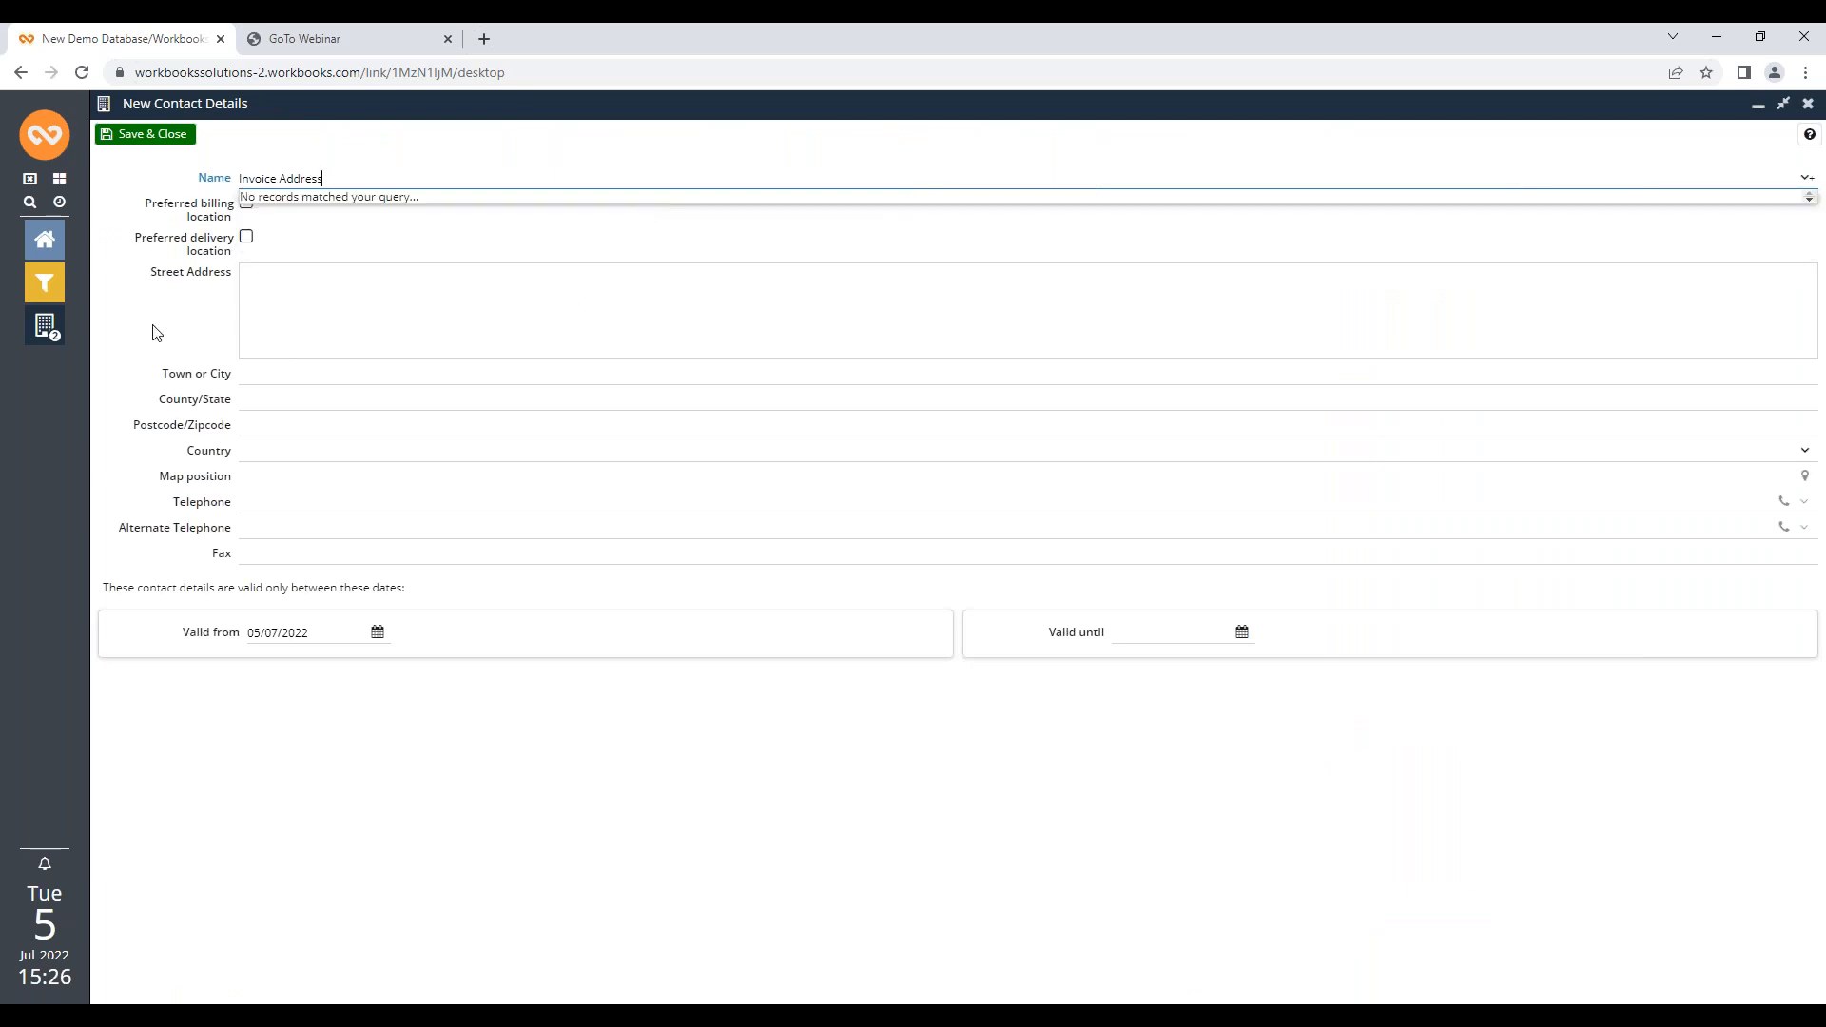
click(122, 368)
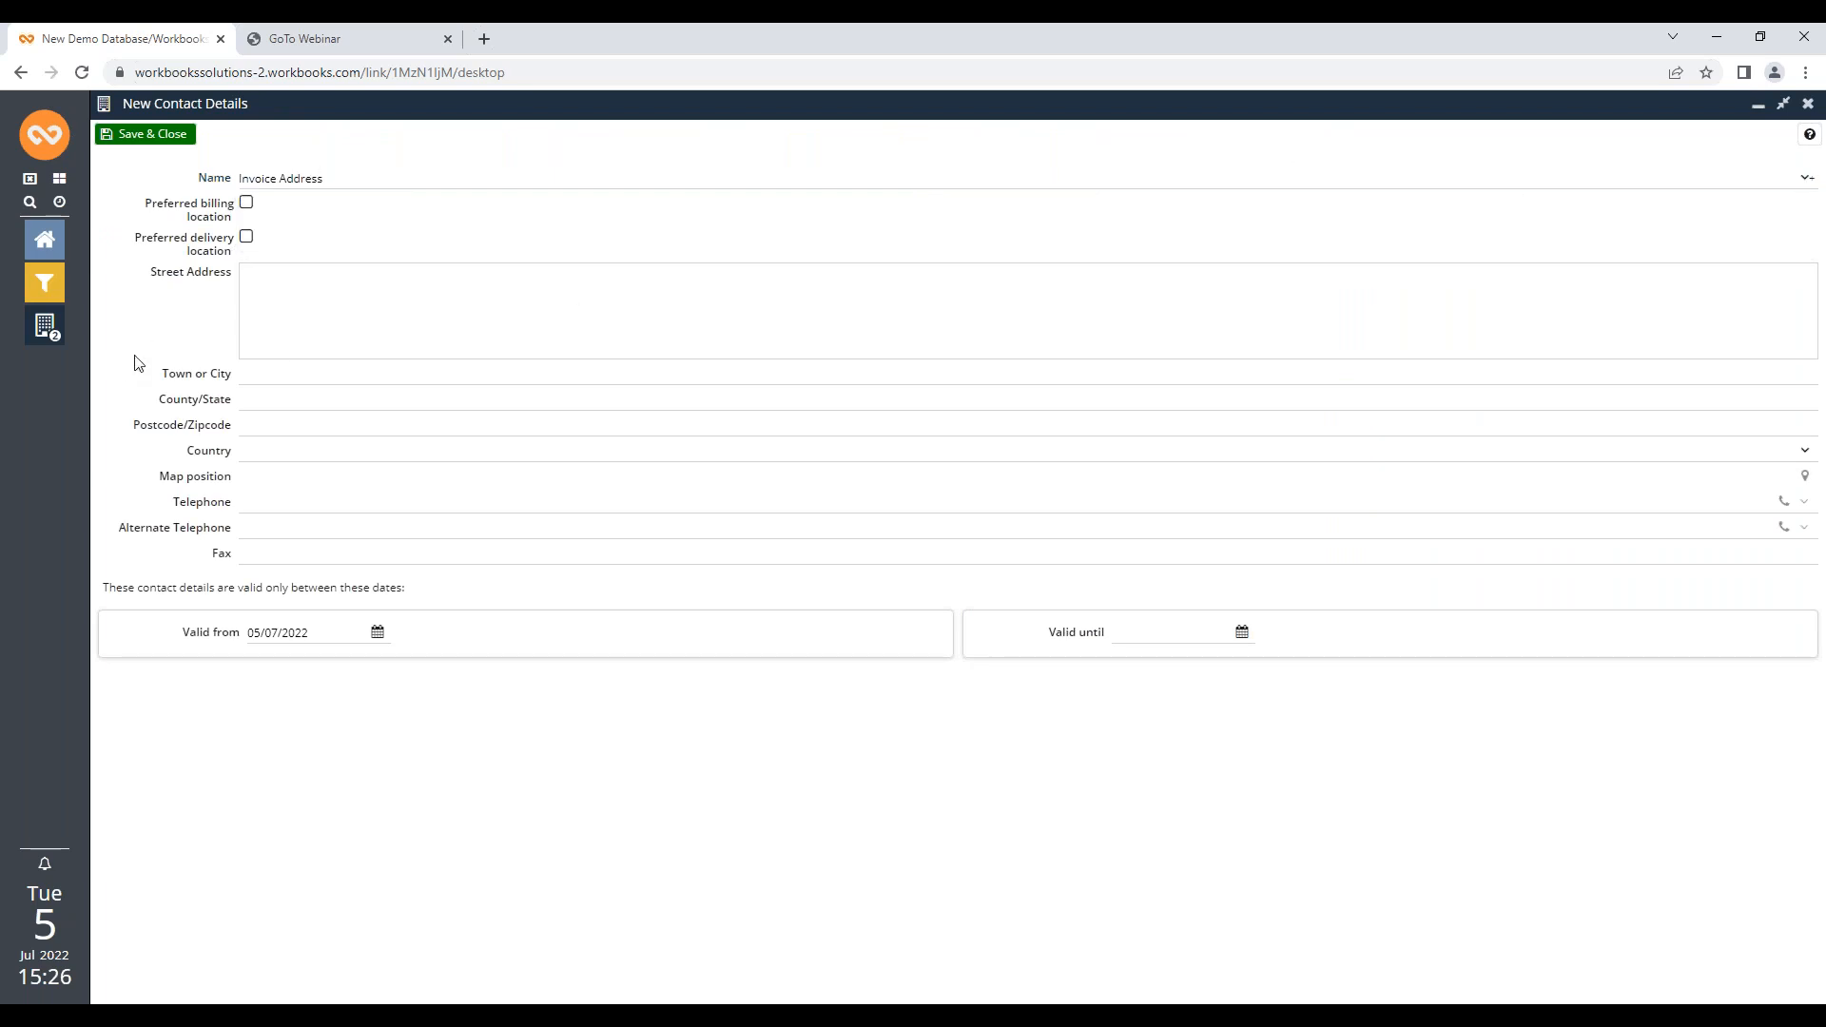
click(247, 205)
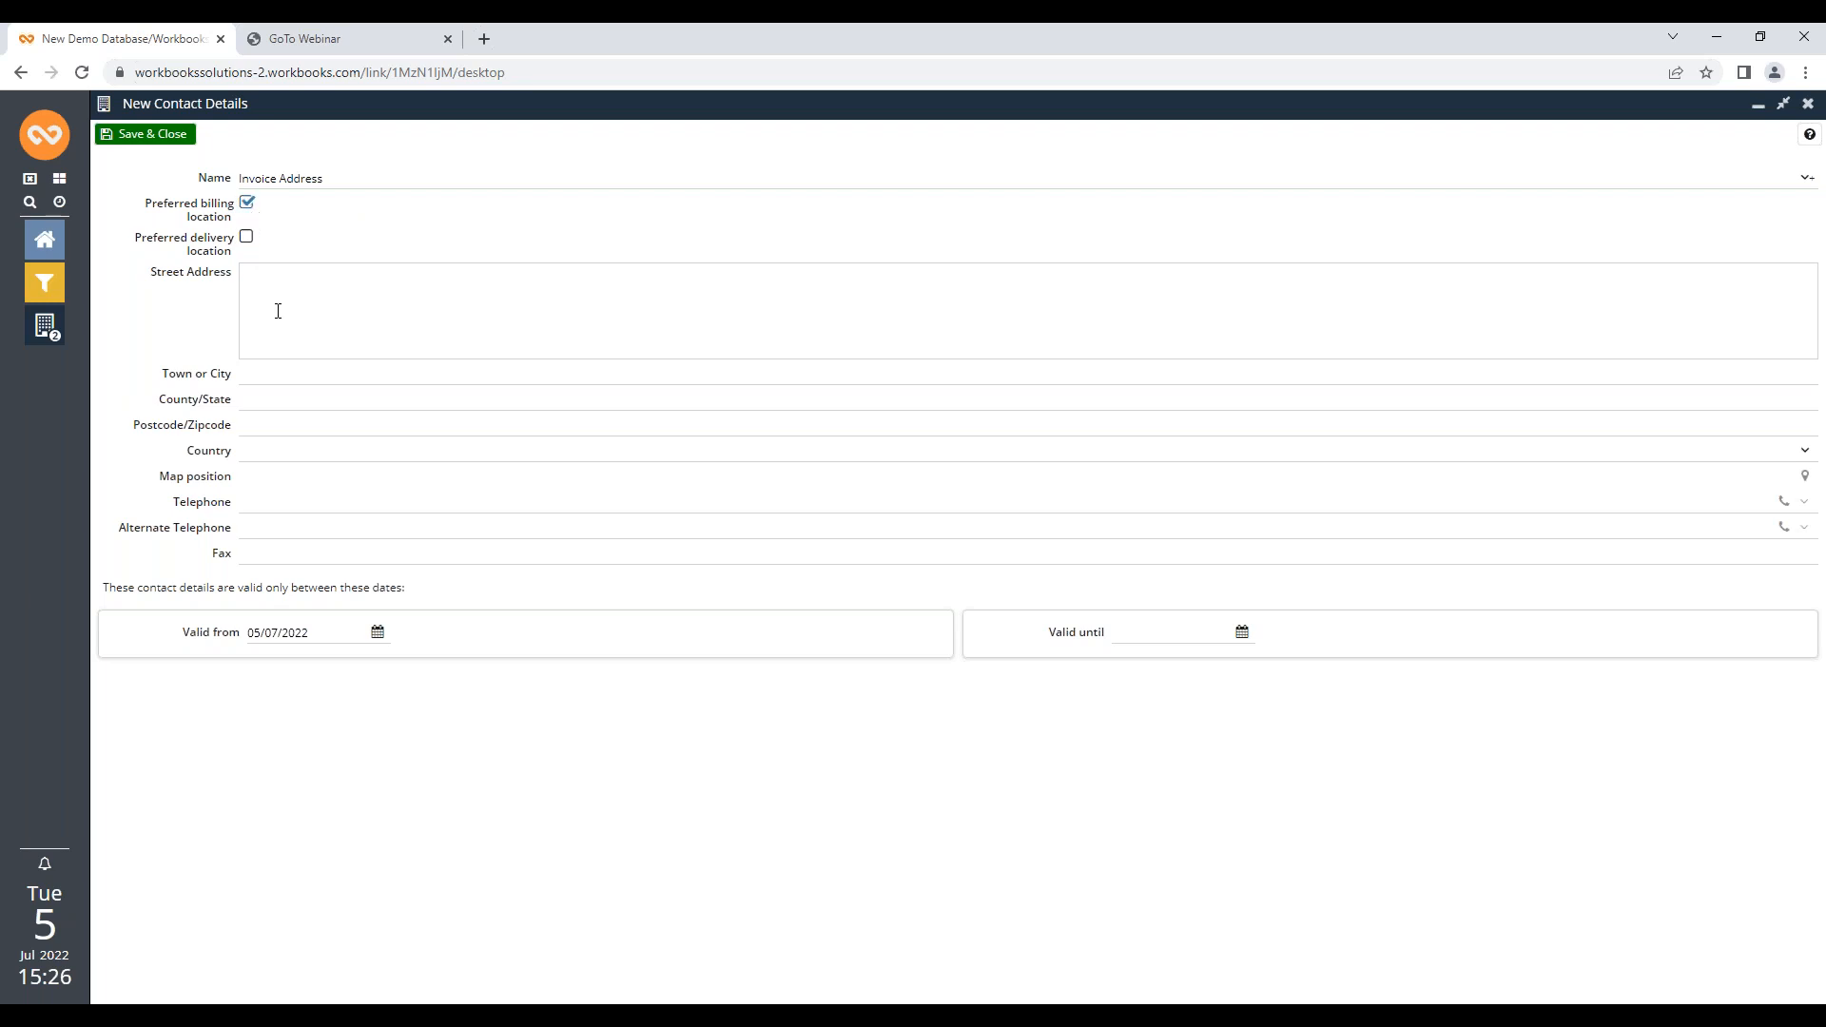
Enter the street address and town for the new billing location, and save and close its contact details
click(321, 289)
text(Invoice House Invoice Street)
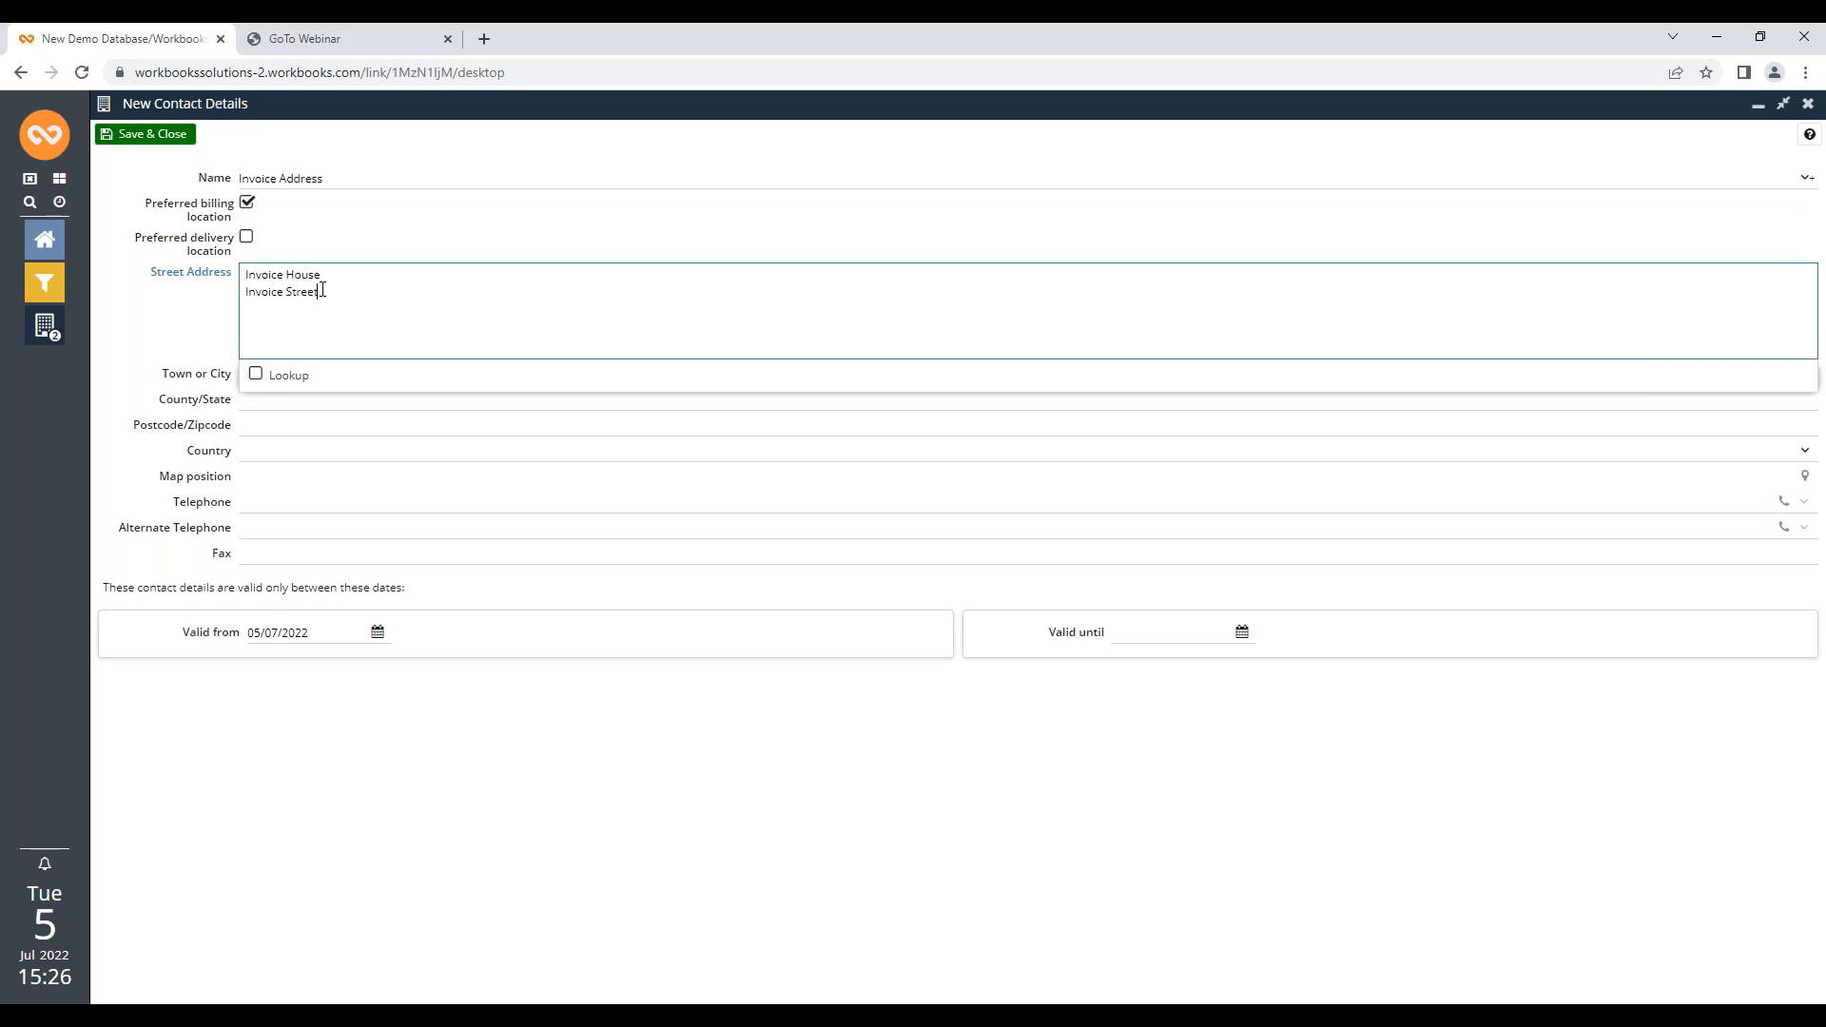
key(Tab)
text(Invoice Town)
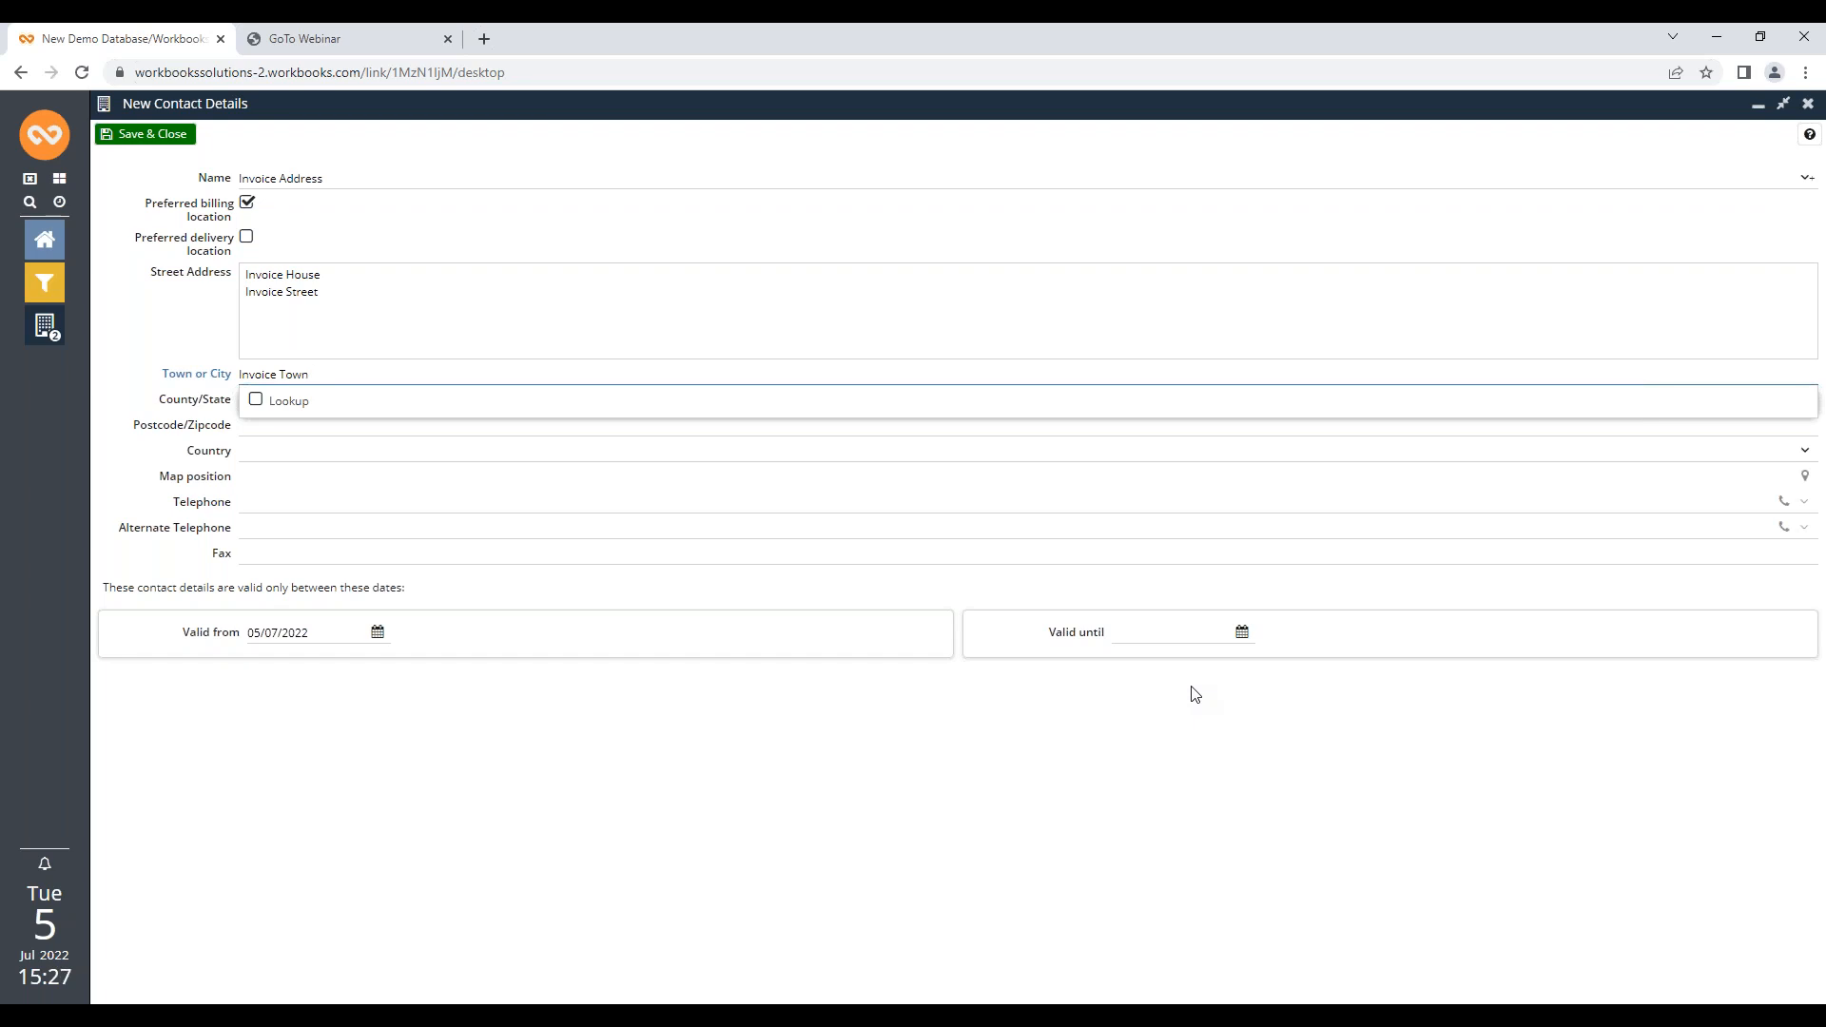
click(128, 141)
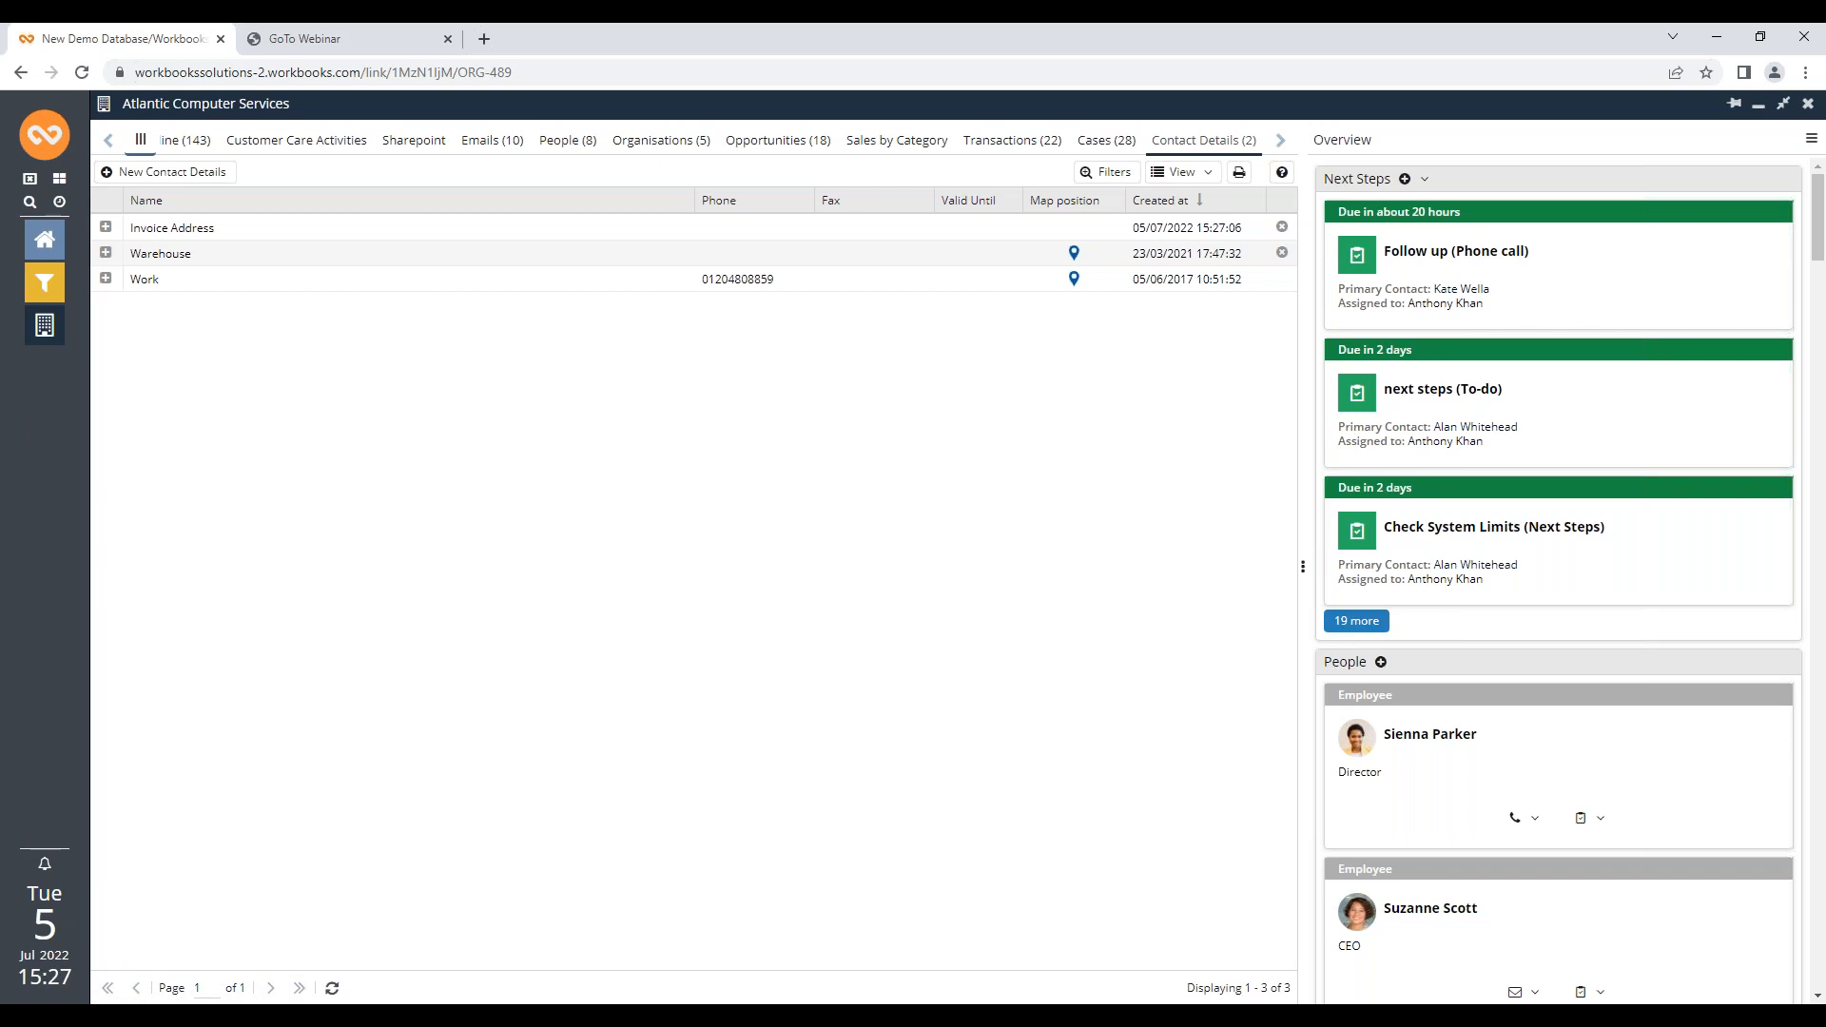
Return to the organisation's main details and close the record
click(139, 141)
click(165, 173)
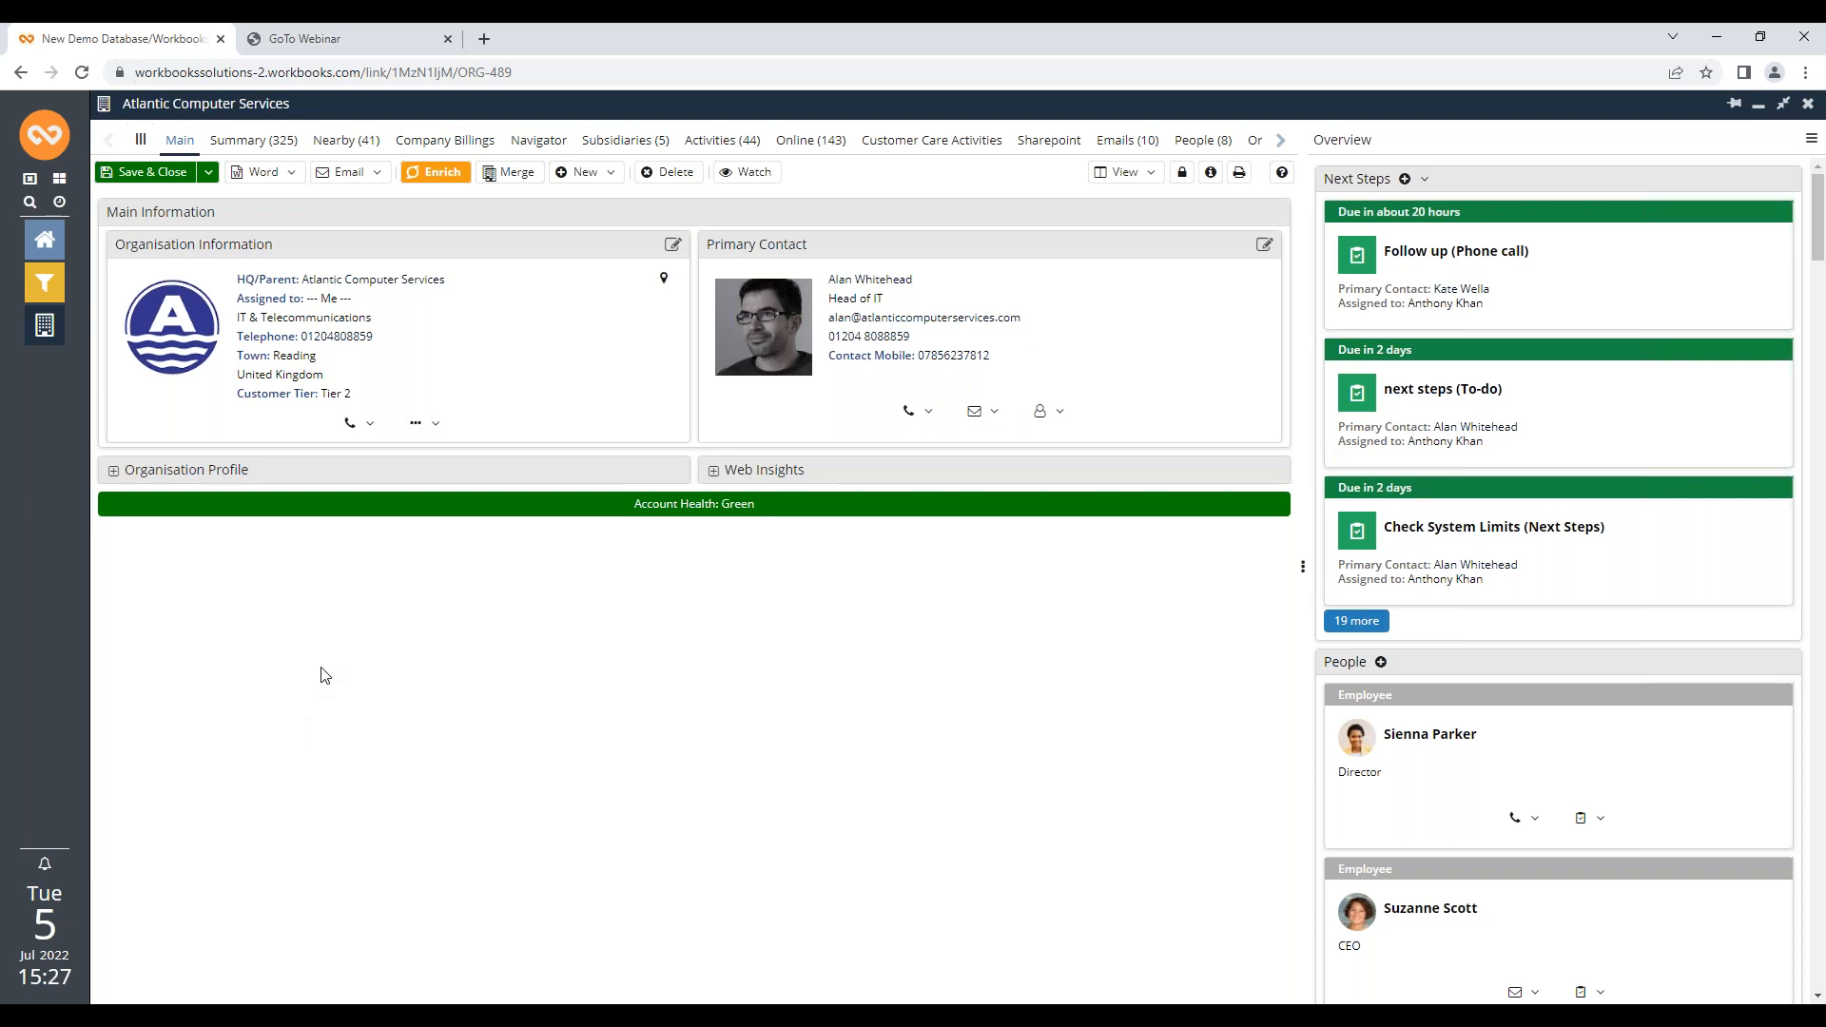
click(208, 173)
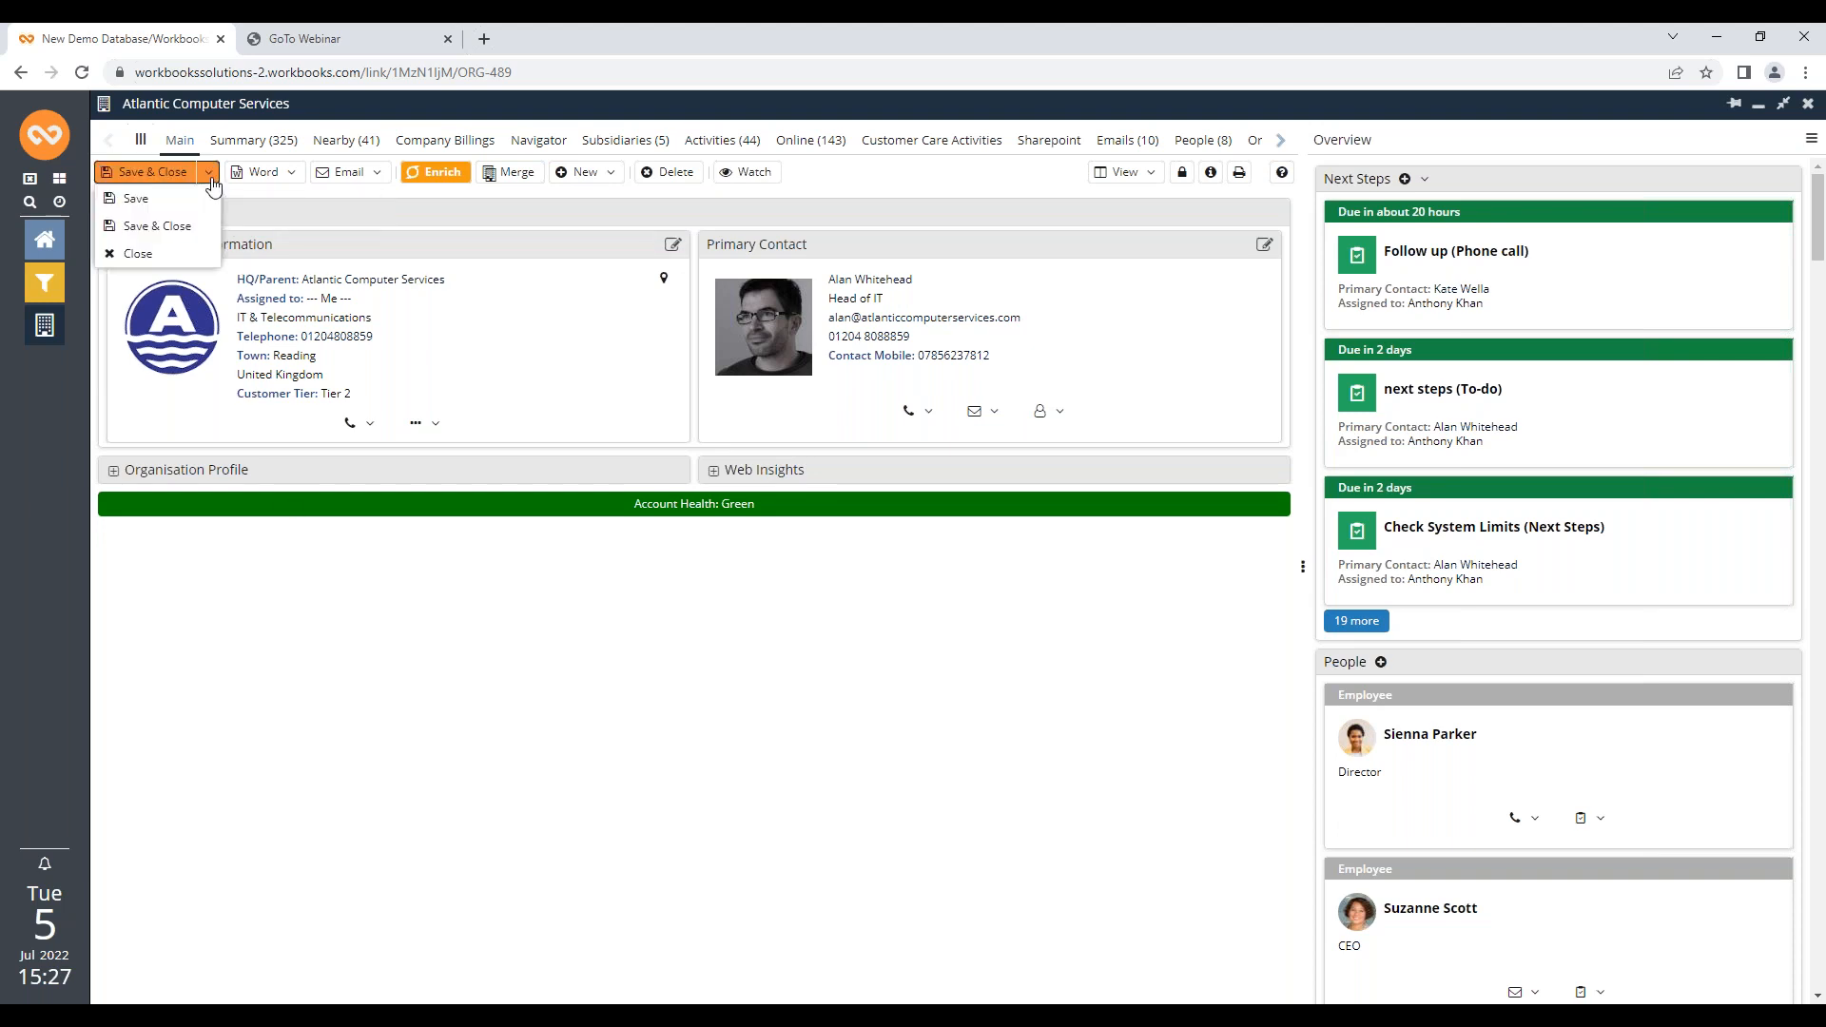
click(197, 258)
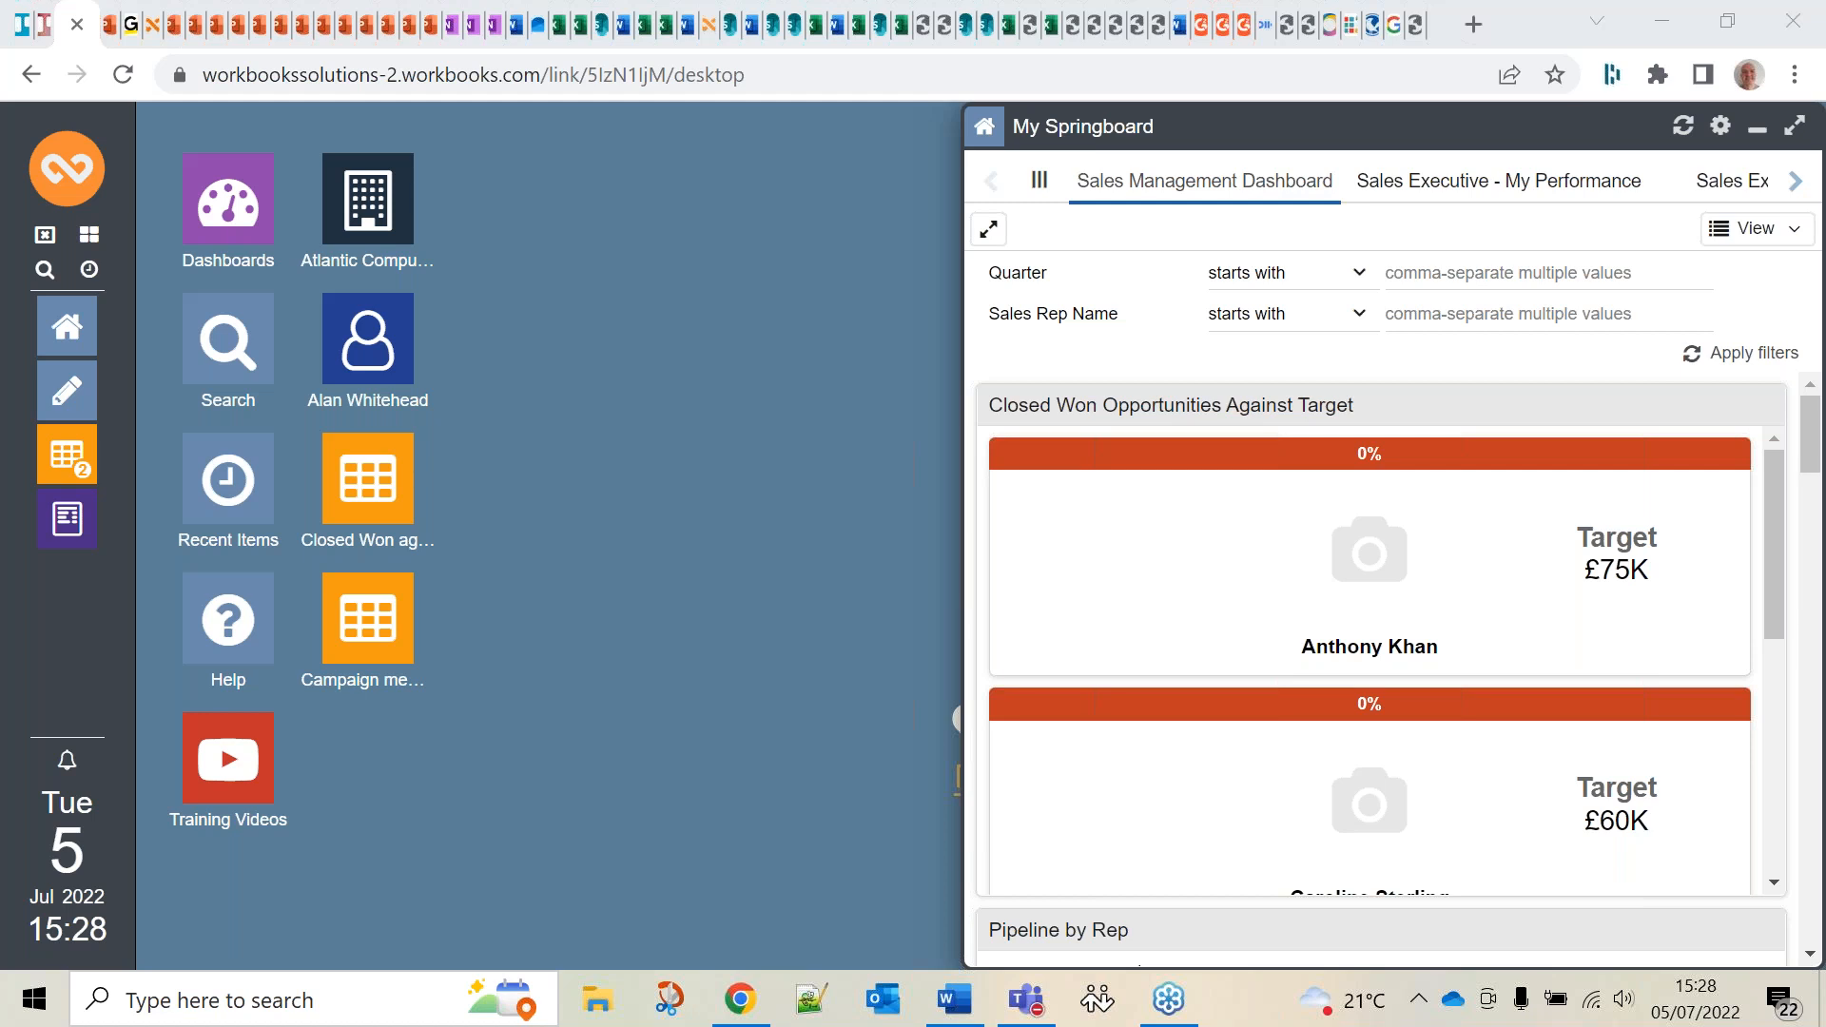
Open the Atlantic Computer Services organisation and, from its transactions, the customer invoice "ACS - Licence Upgrade (DEMO)" dated 27/04/2022
click(372, 228)
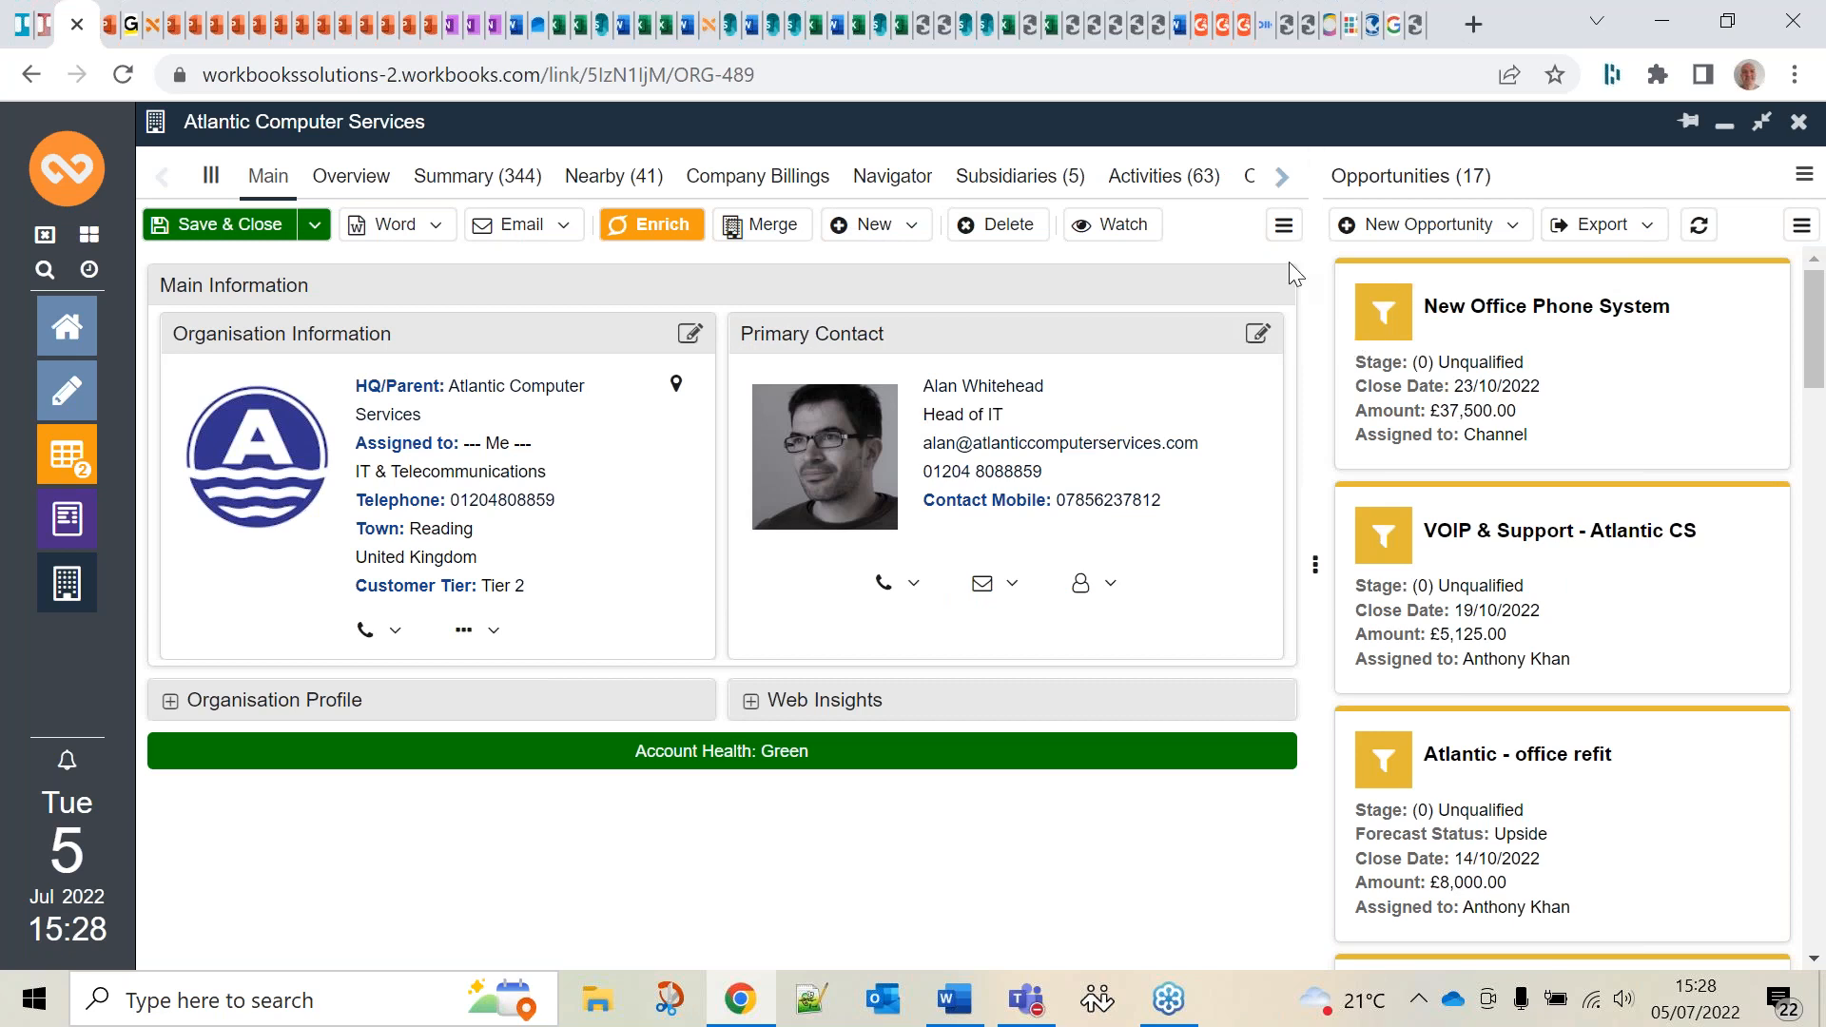
click(1285, 178)
click(1290, 175)
click(1289, 175)
click(1290, 175)
click(1289, 175)
click(1290, 174)
click(1290, 175)
click(1290, 181)
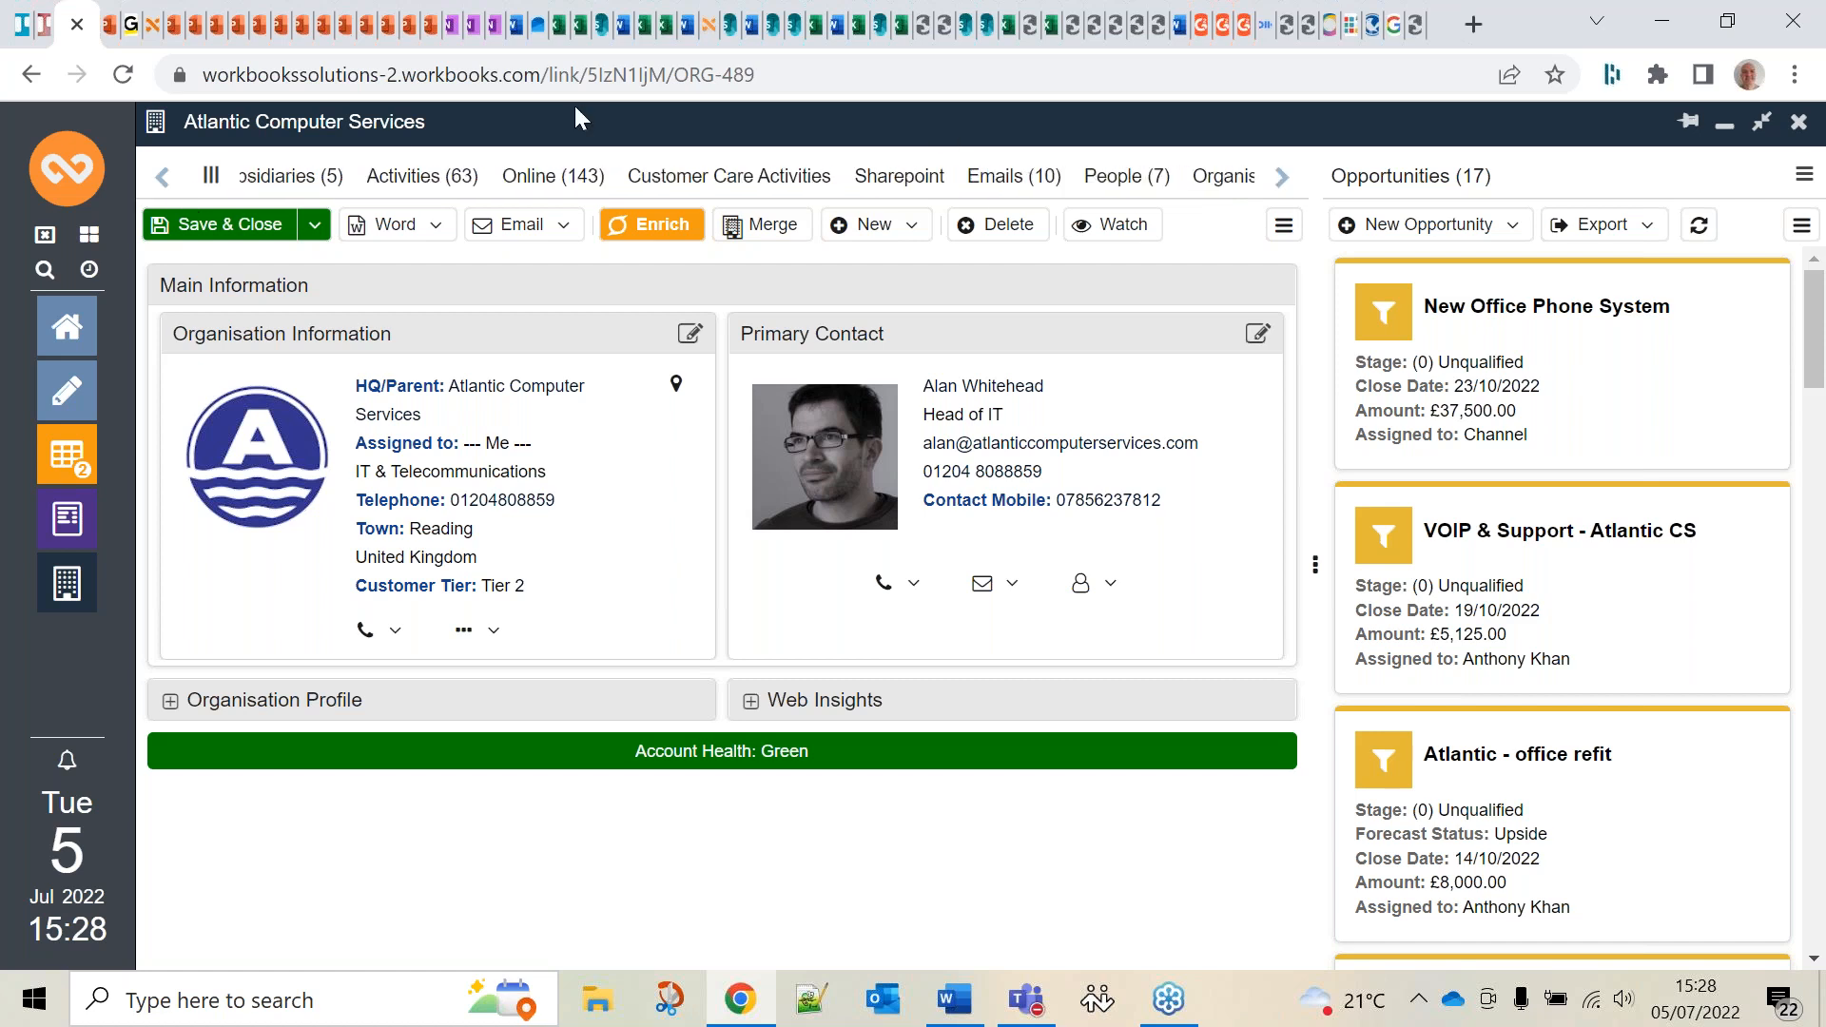
click(211, 179)
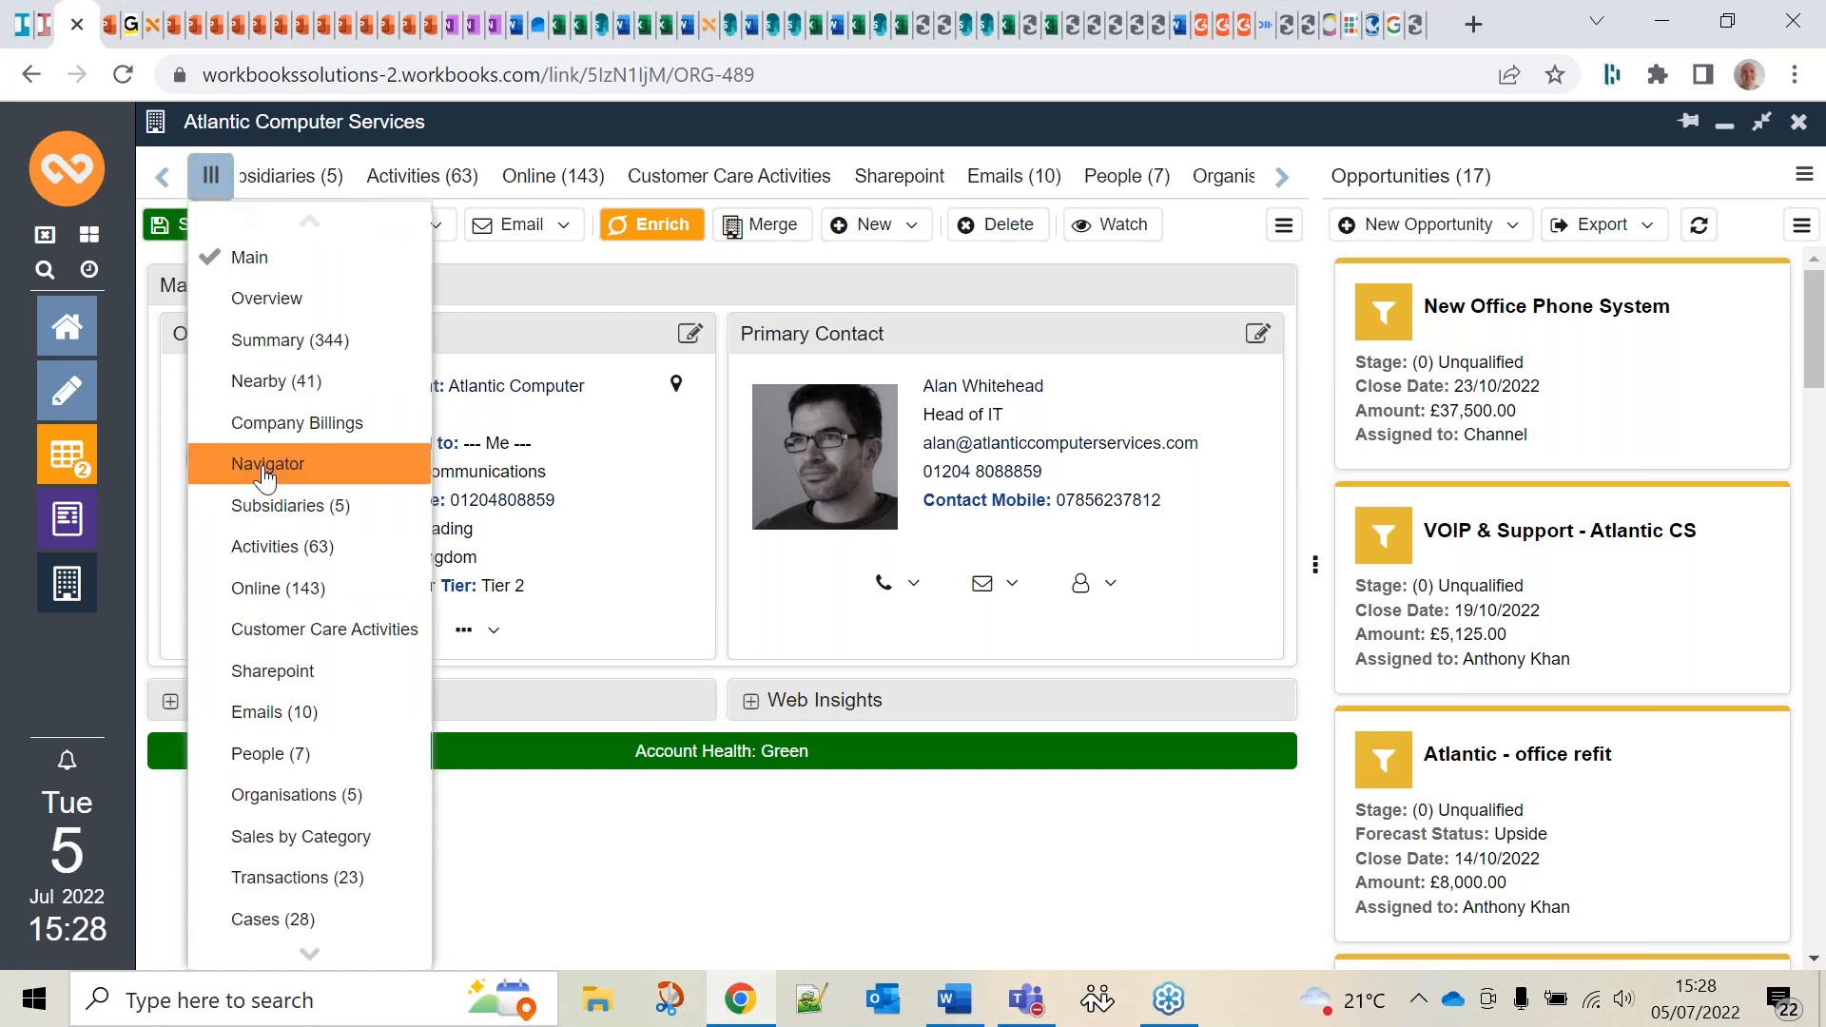
click(306, 879)
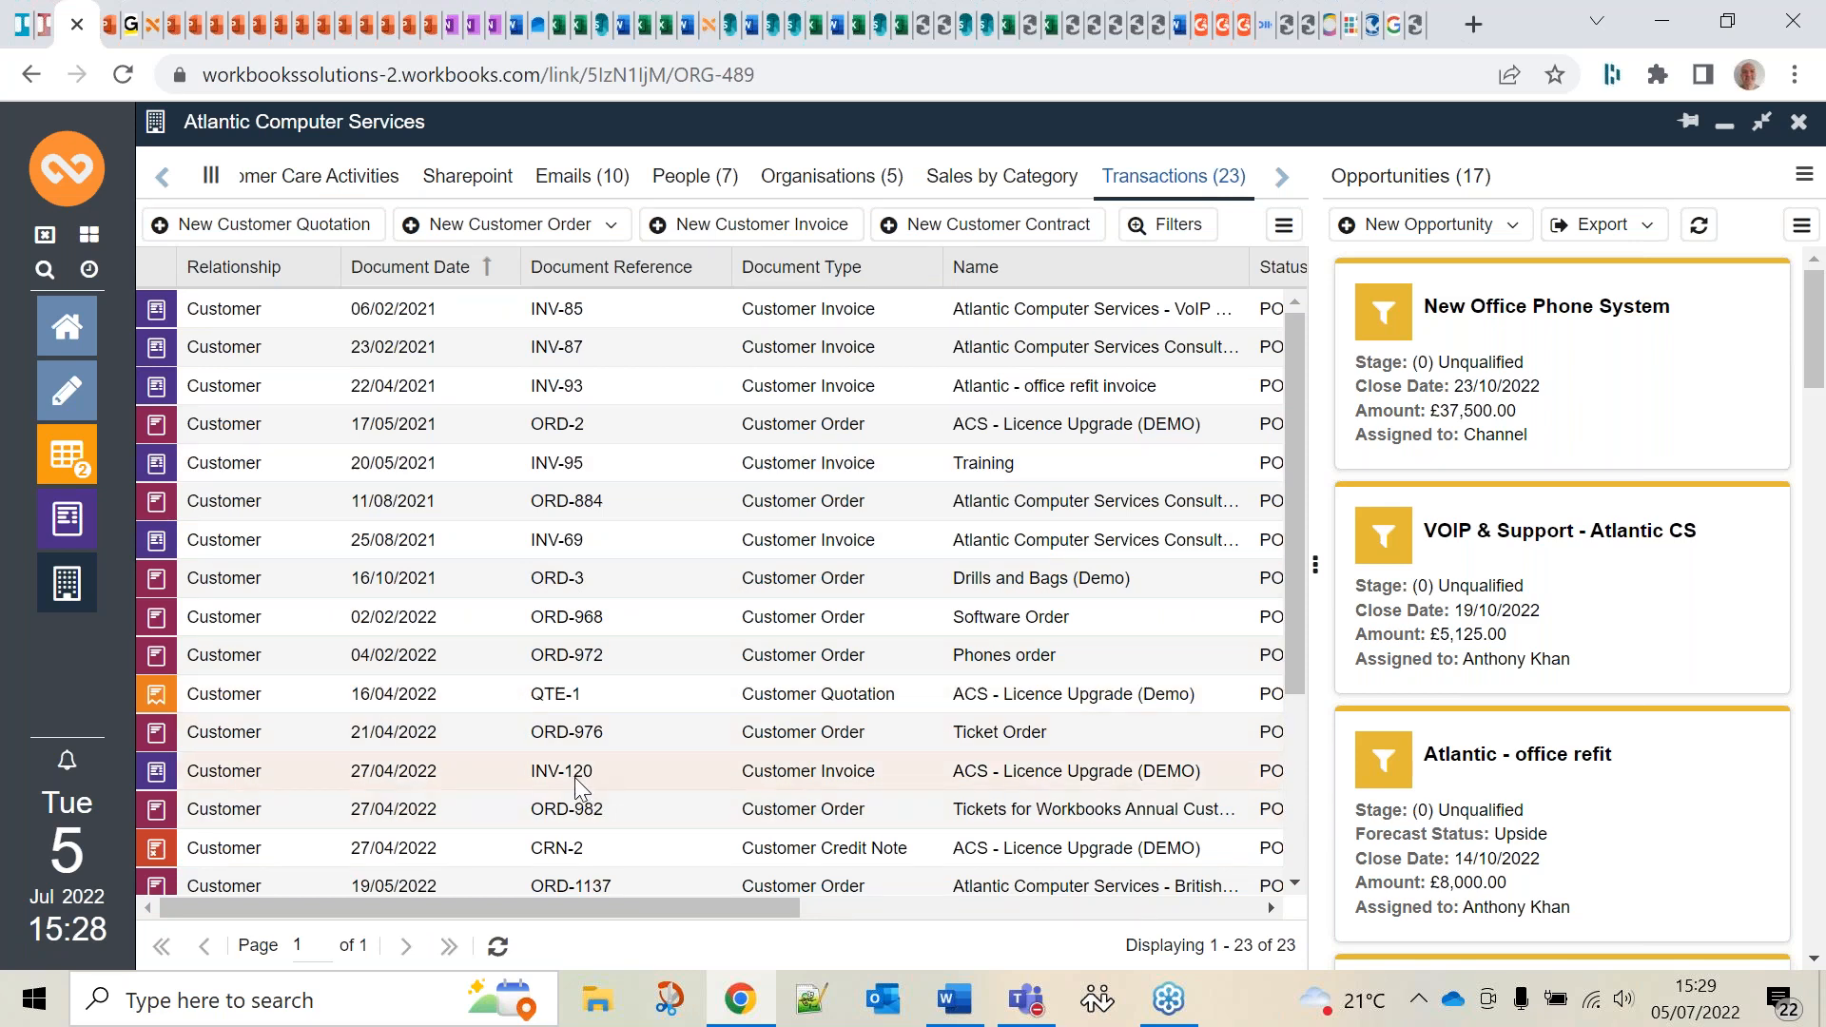
click(574, 778)
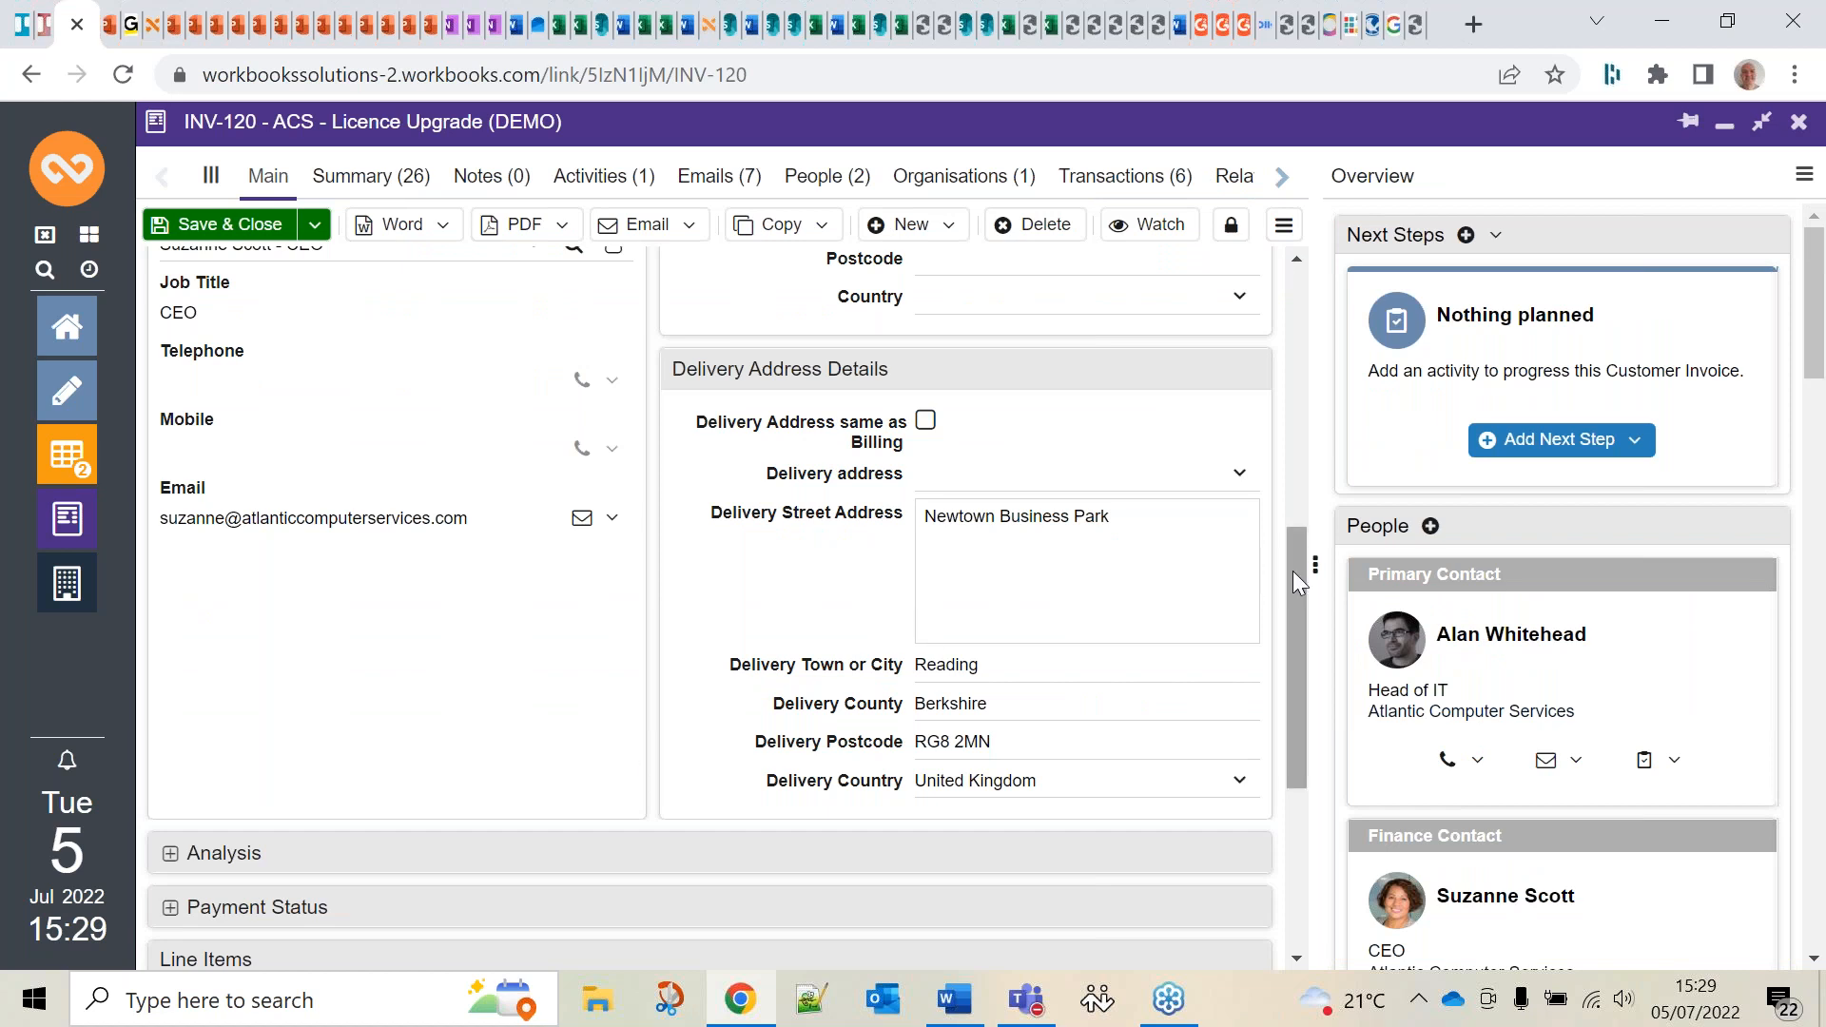
Review the invoice's billing and delivery address details, and choose the saved Invoice address as its billing address
drag(1293, 571, 1311, 330)
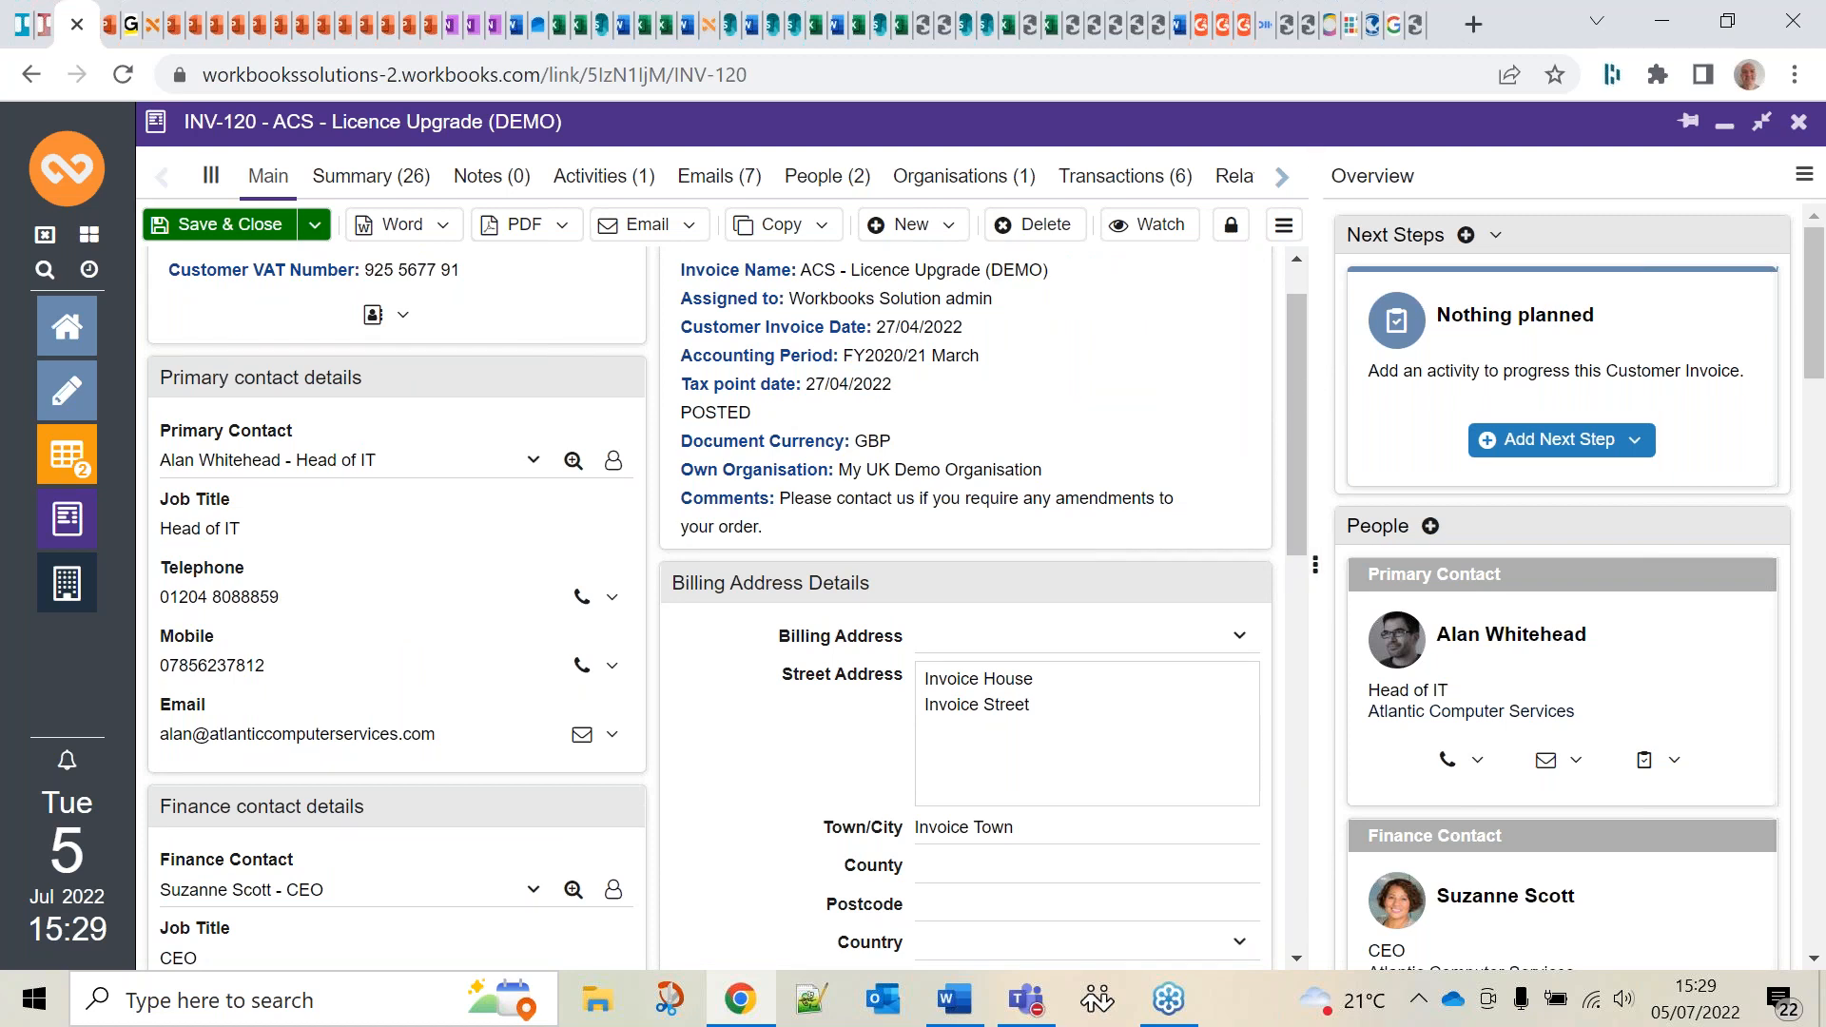
scroll(1293, 422, down, 3)
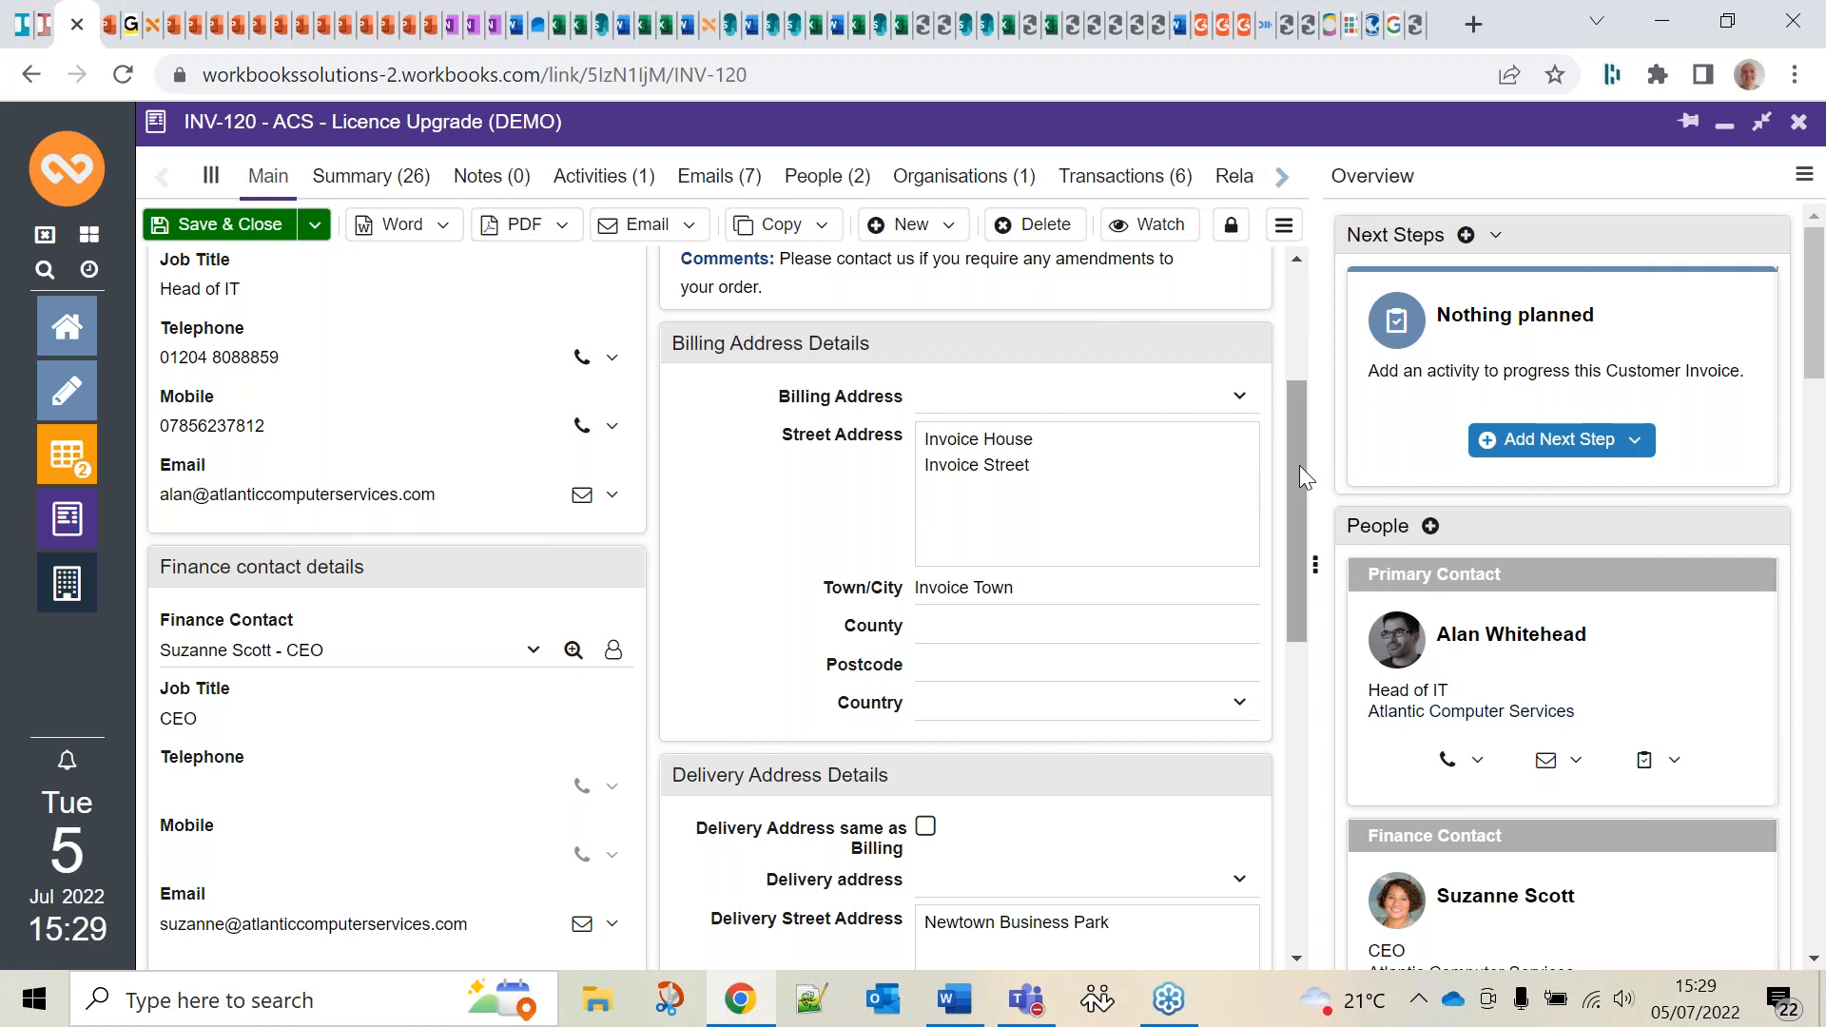
drag(1299, 463, 1293, 367)
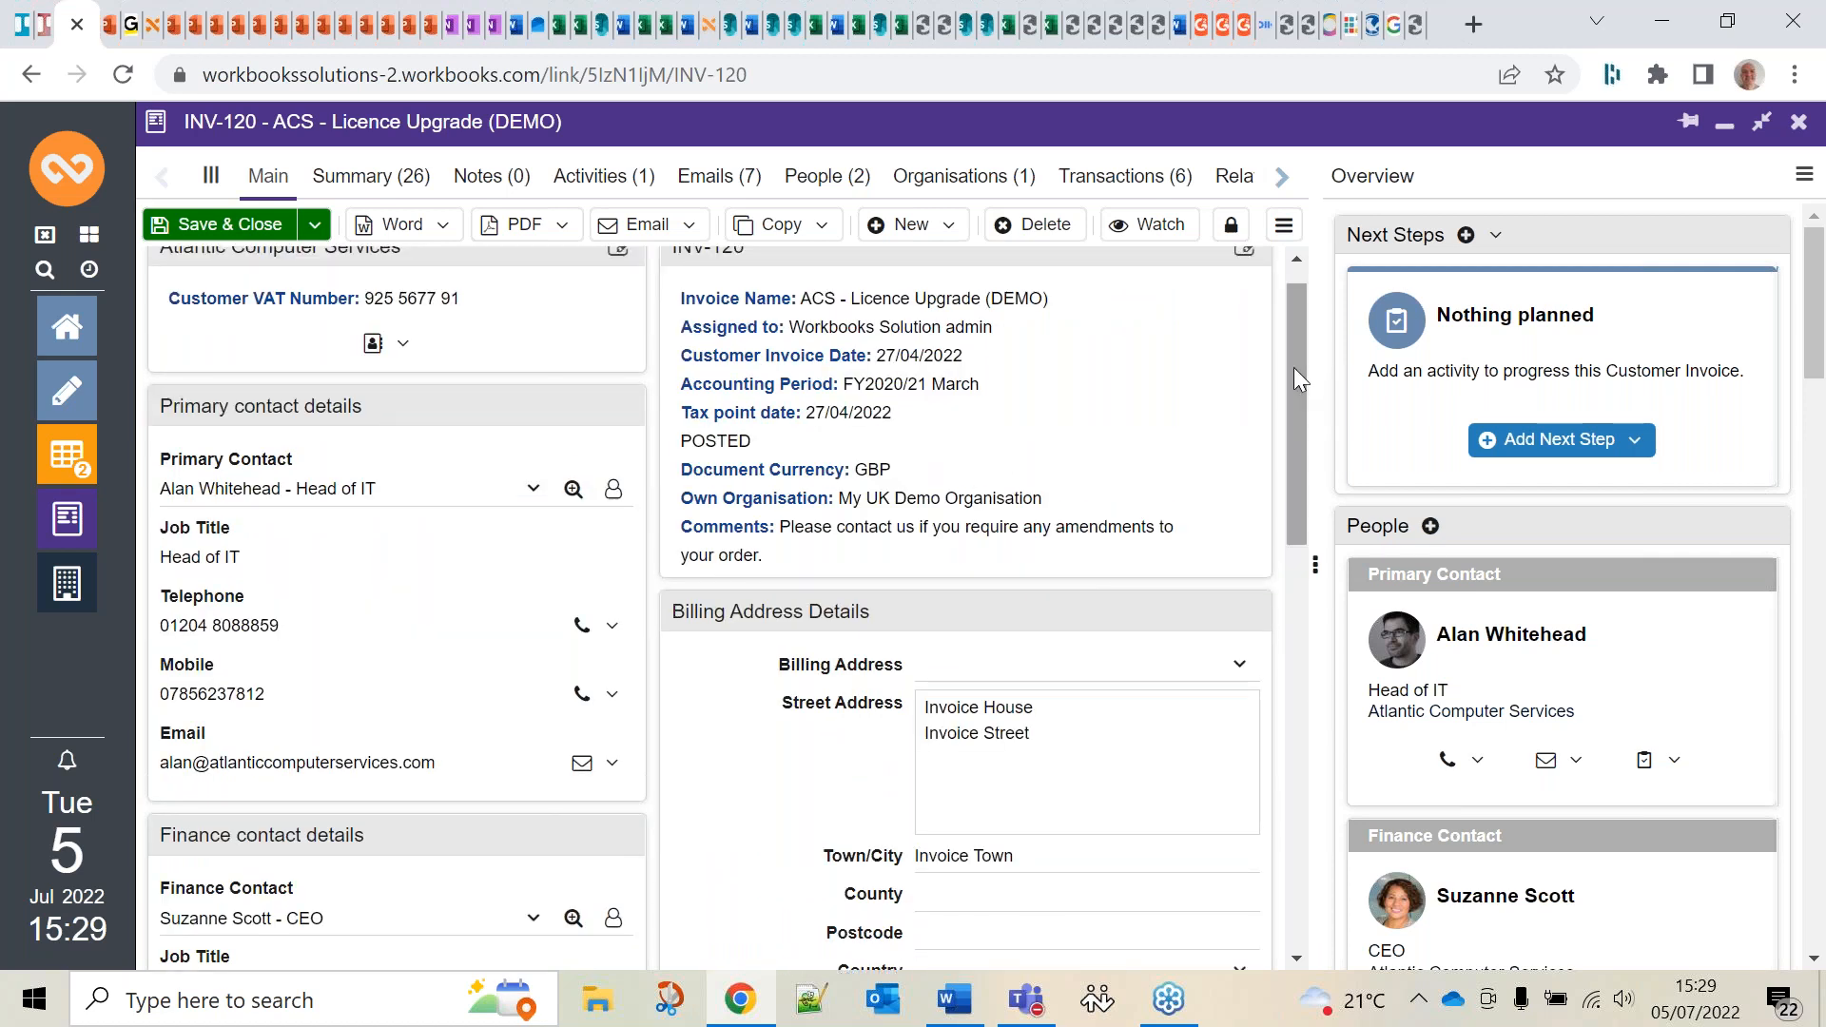
drag(1291, 372, 1278, 447)
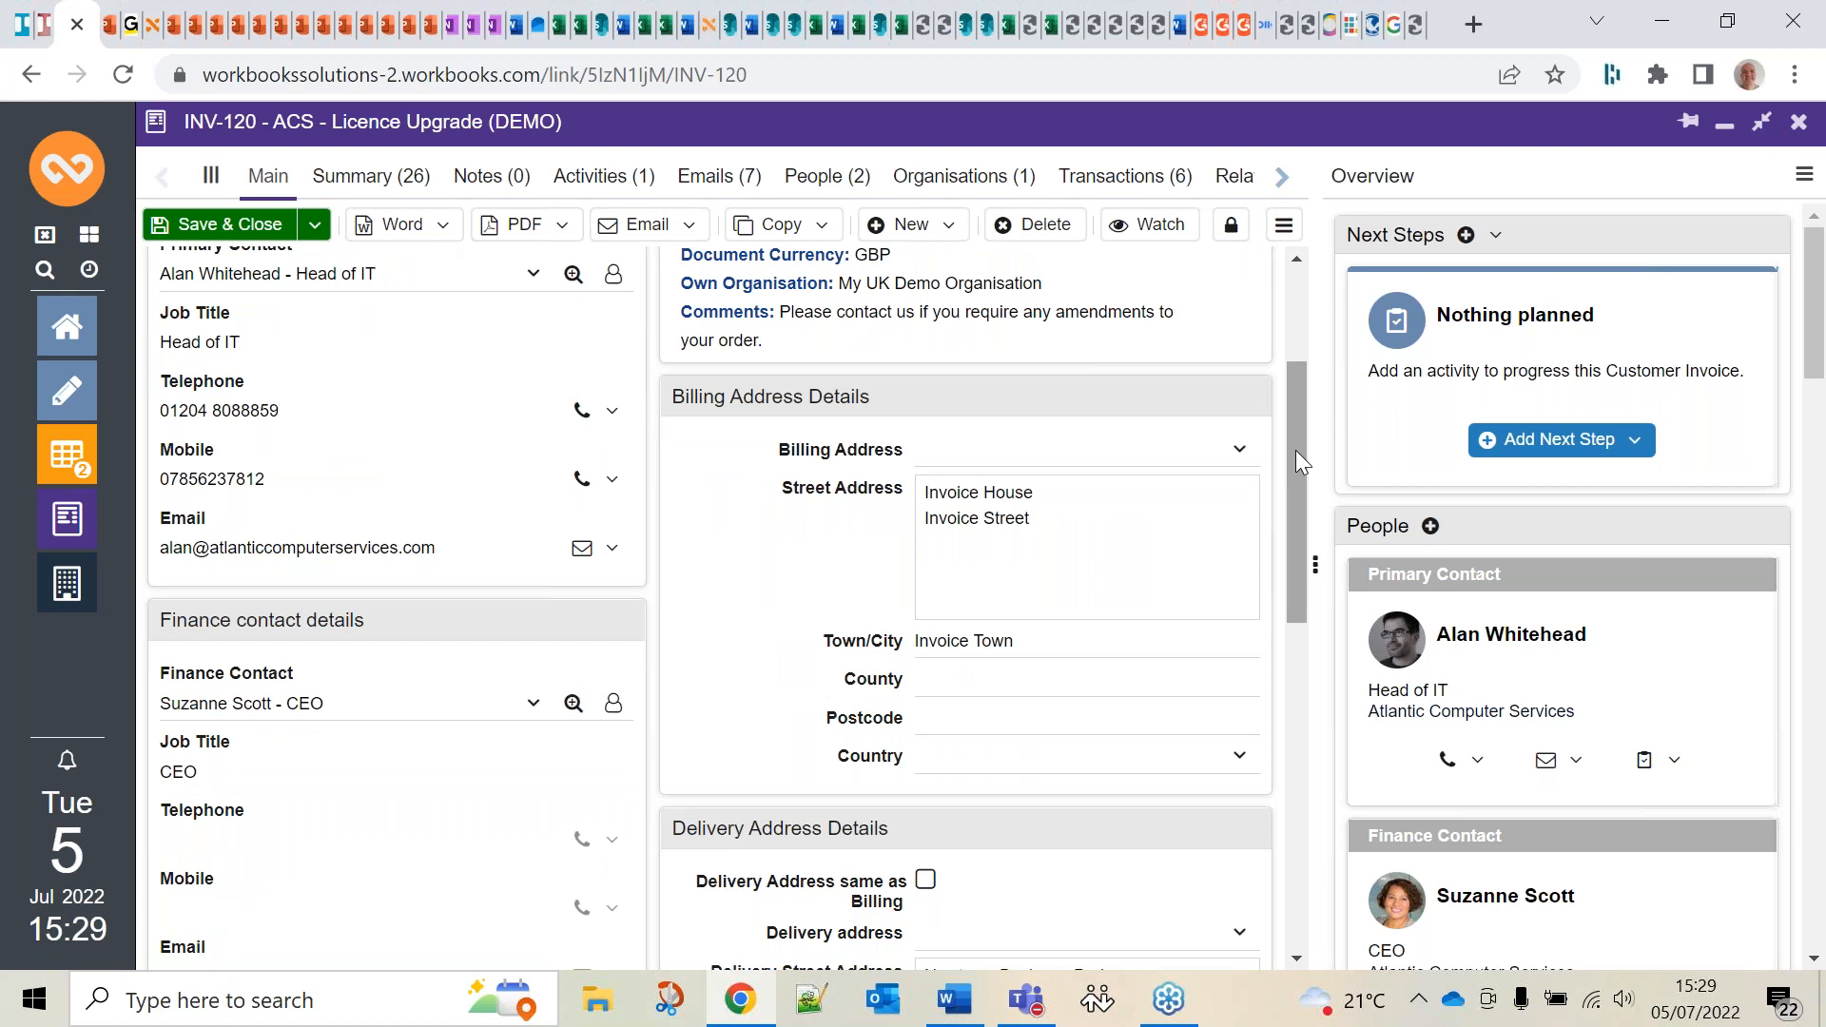
drag(1295, 448, 1292, 467)
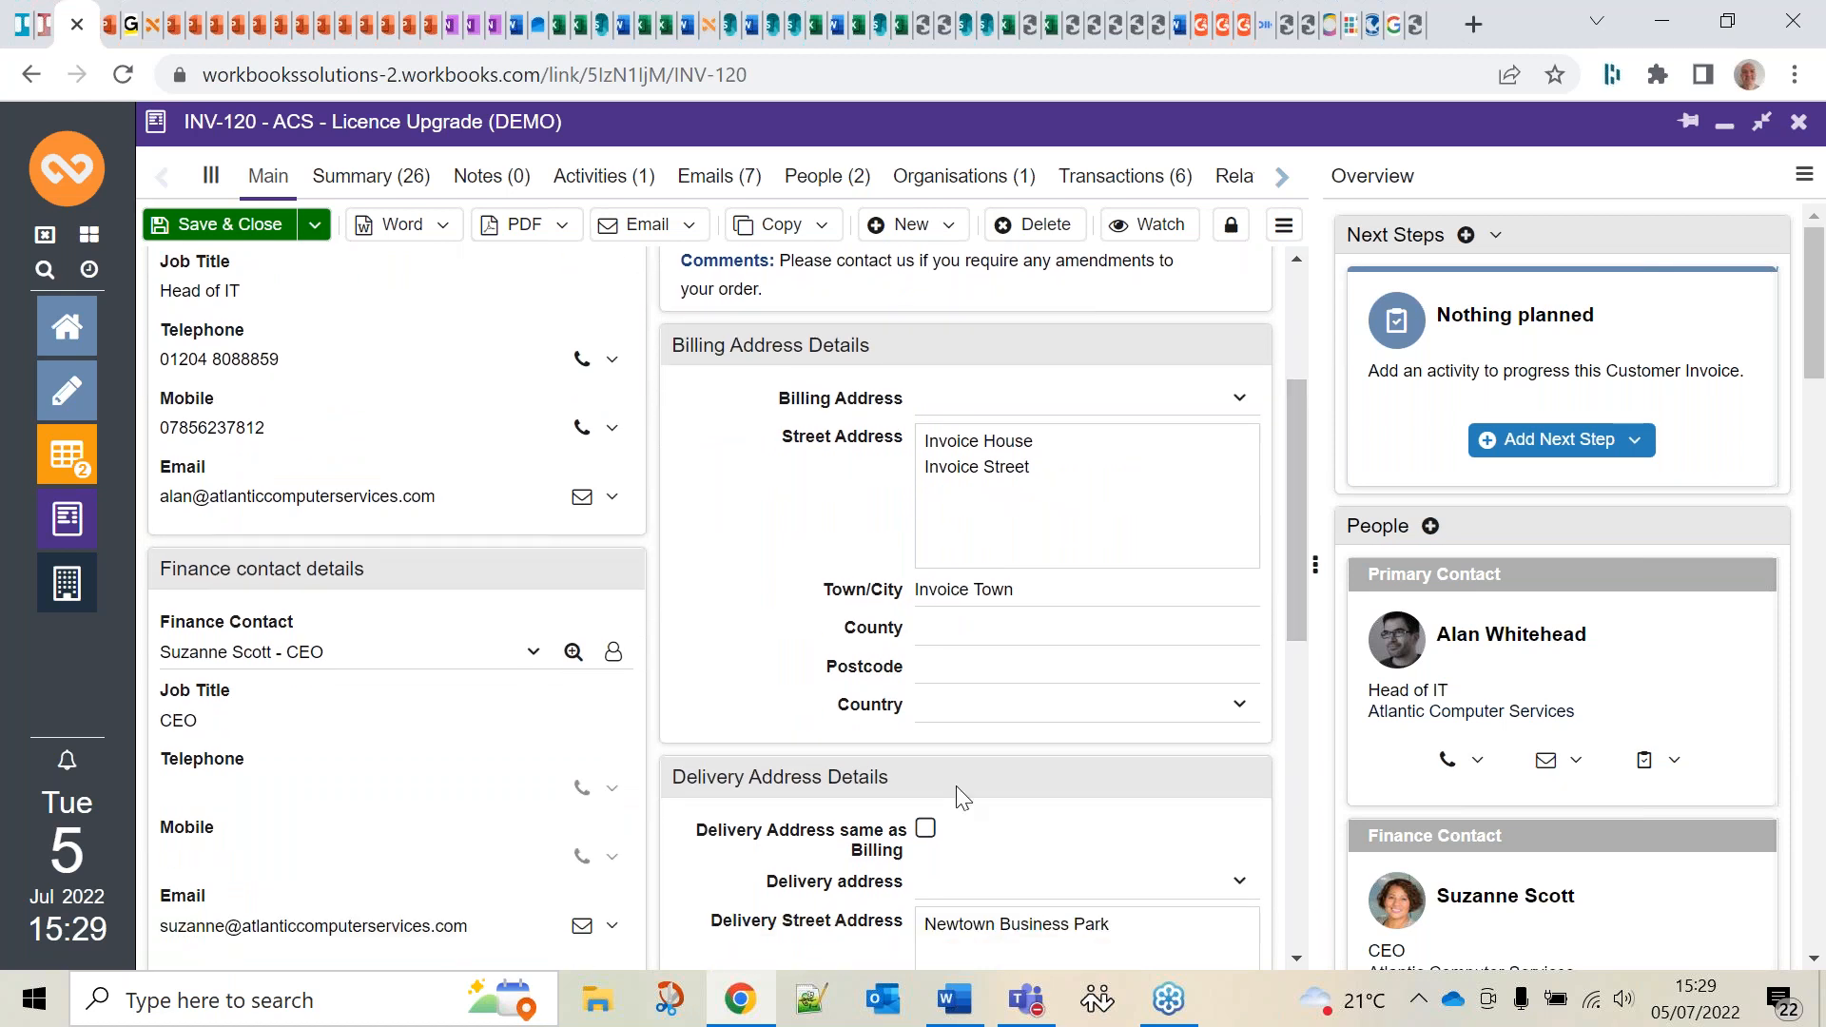
click(1238, 401)
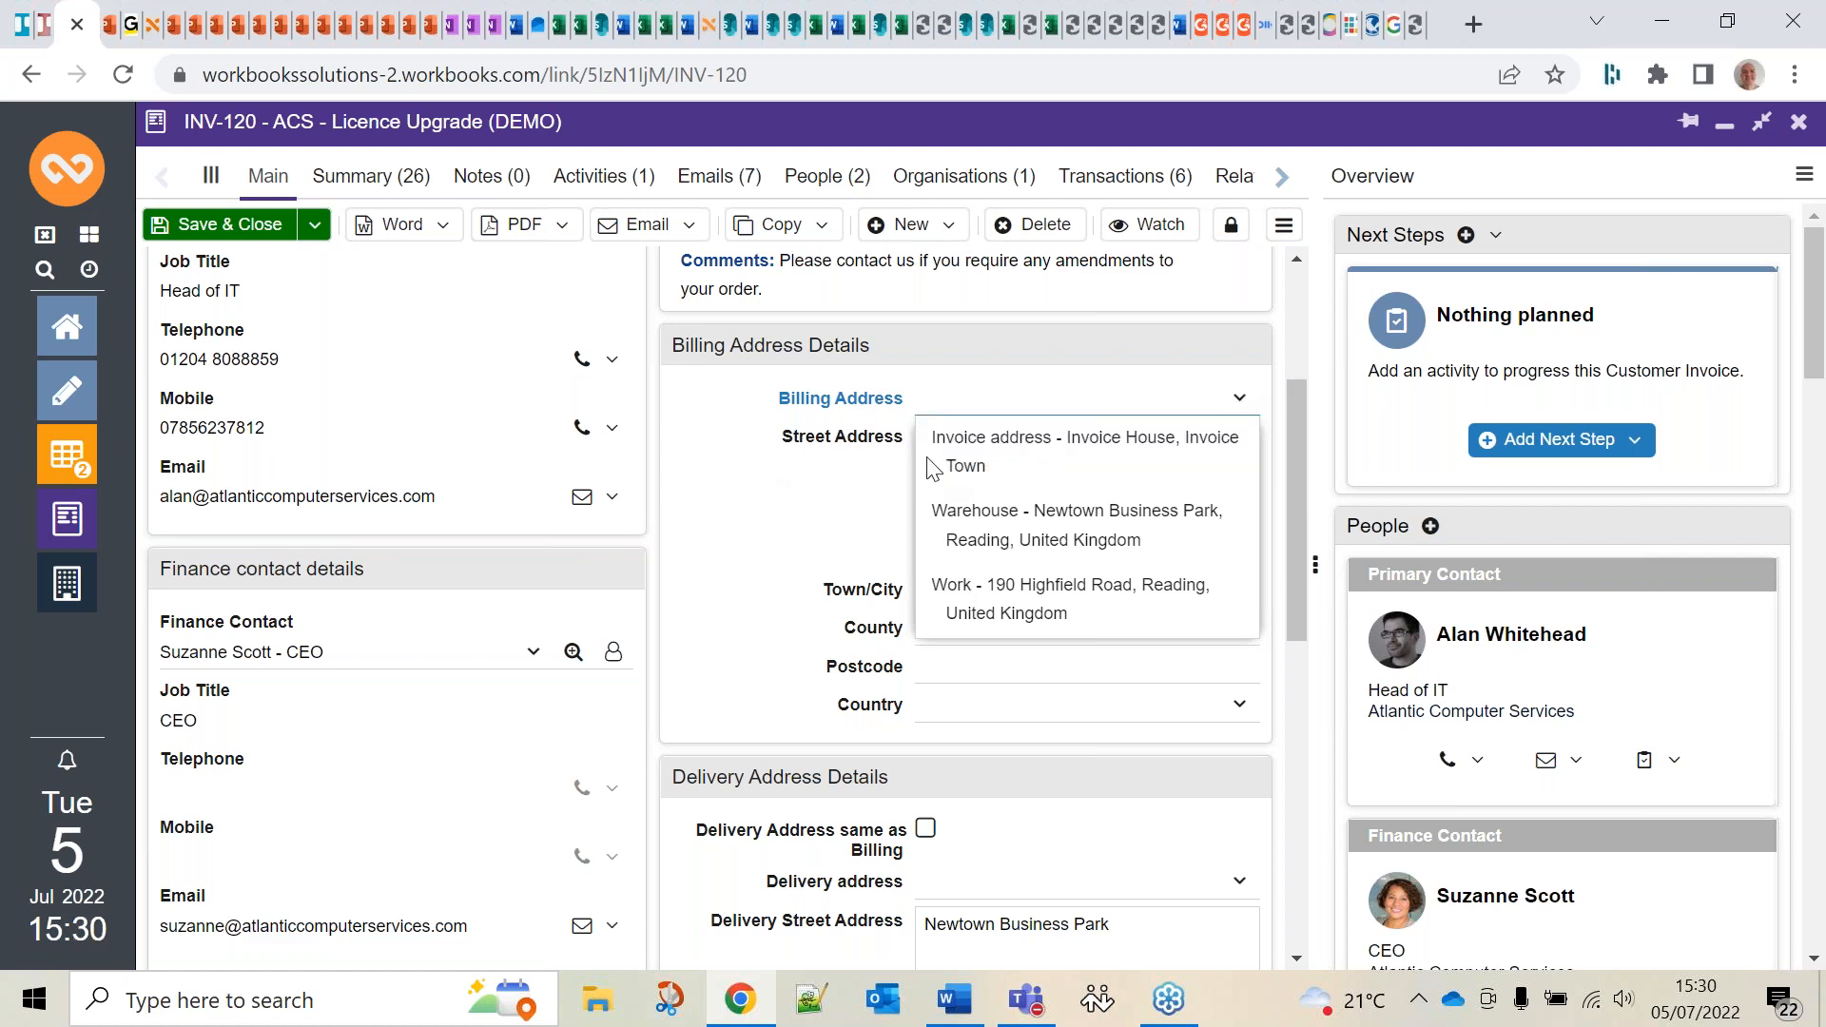
click(957, 466)
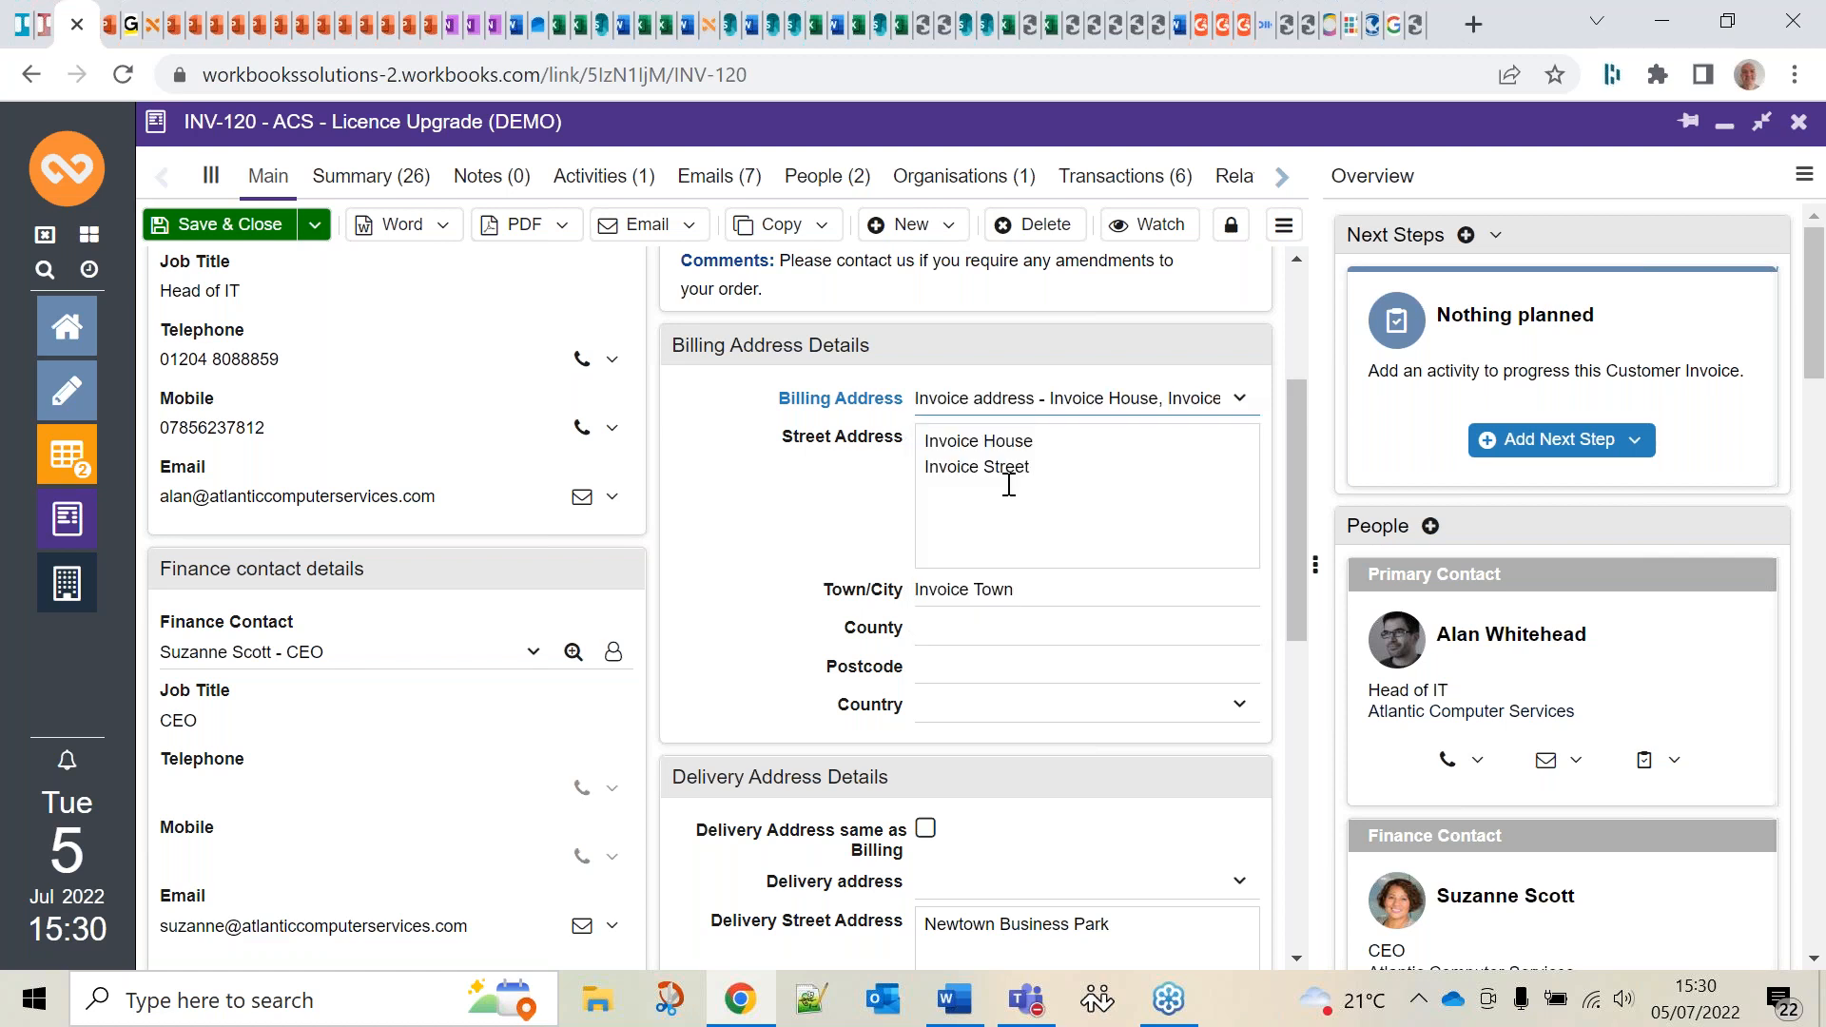
click(1075, 494)
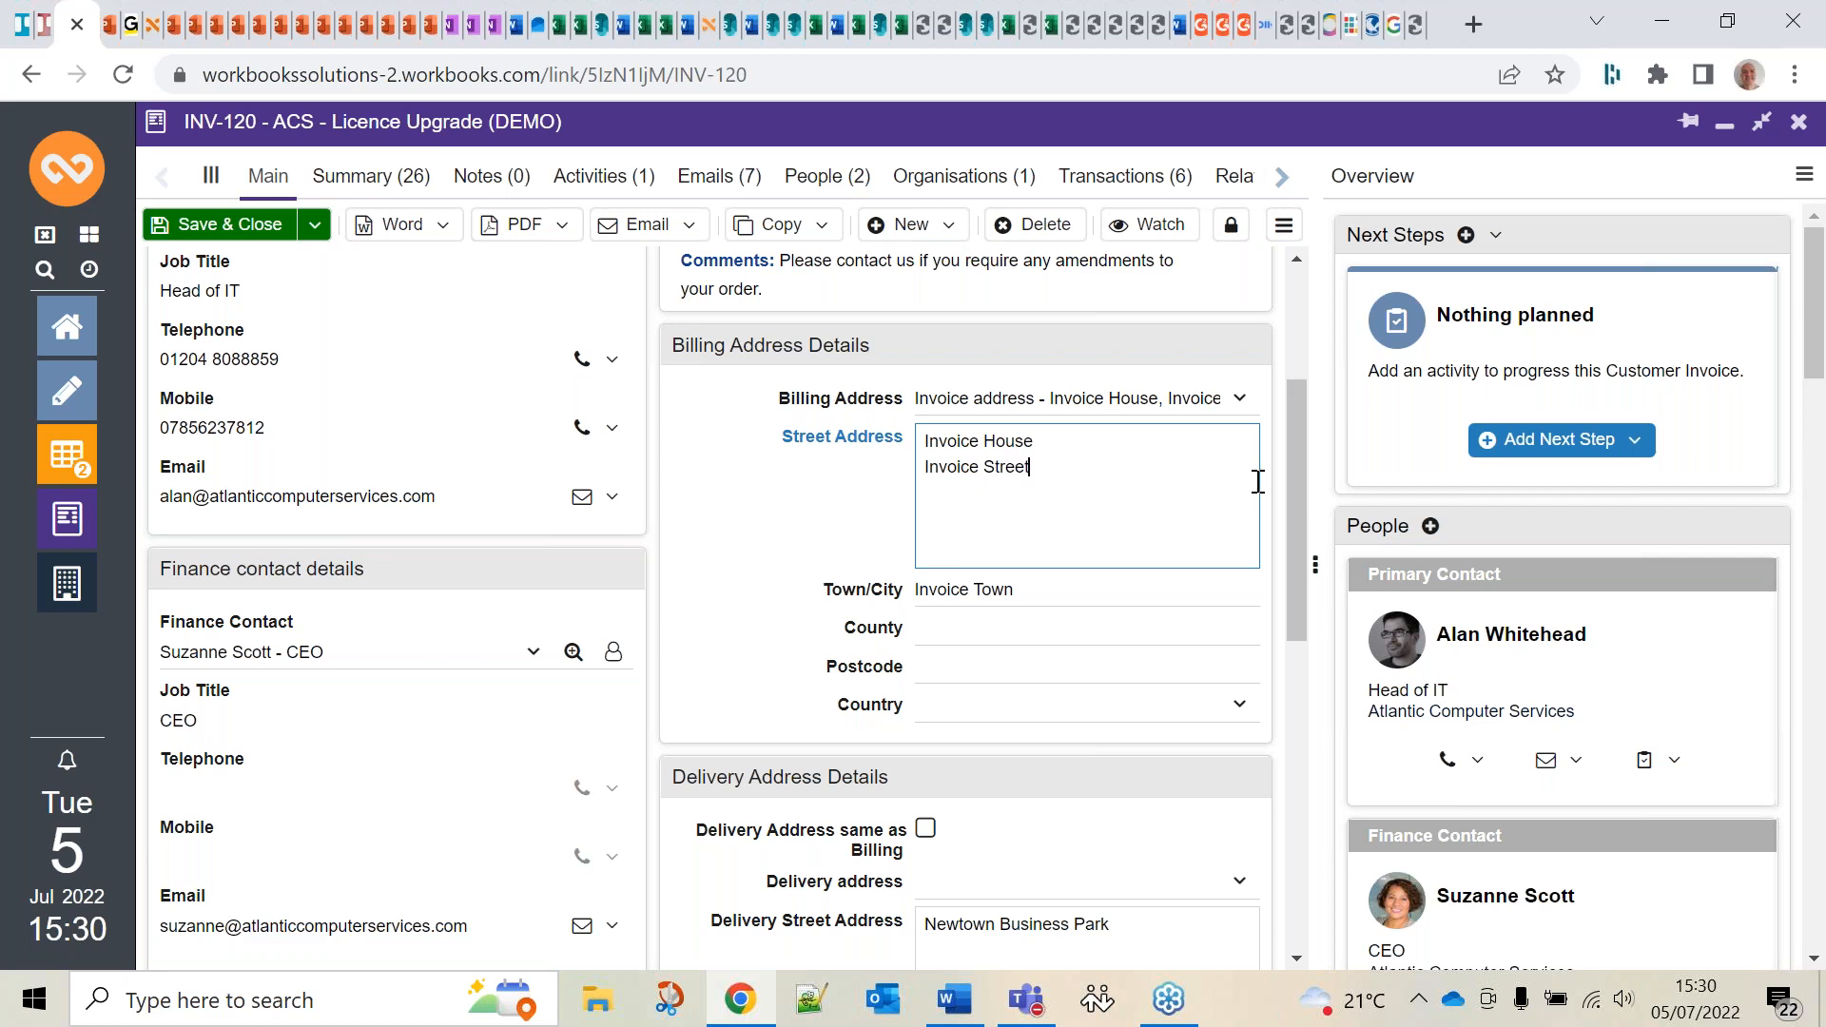
Choose the saved Warehouse address as the invoice's delivery address
drag(1287, 476, 1301, 613)
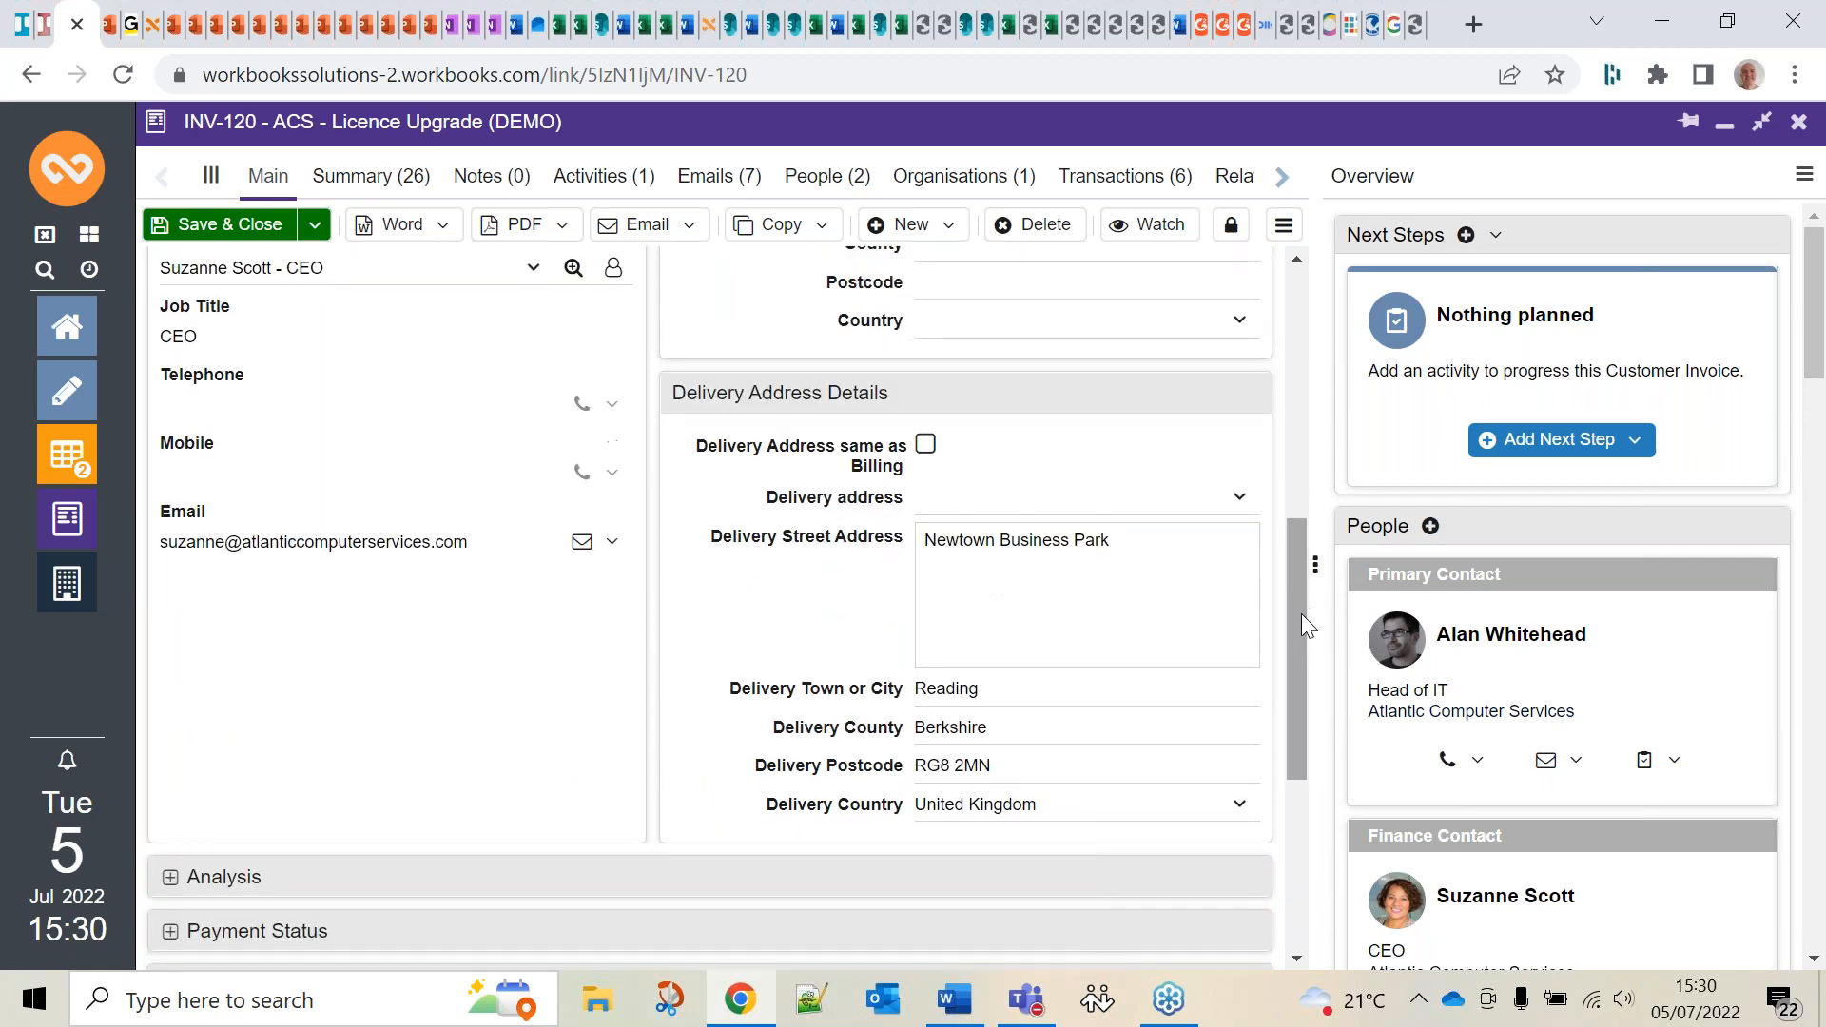
click(1240, 501)
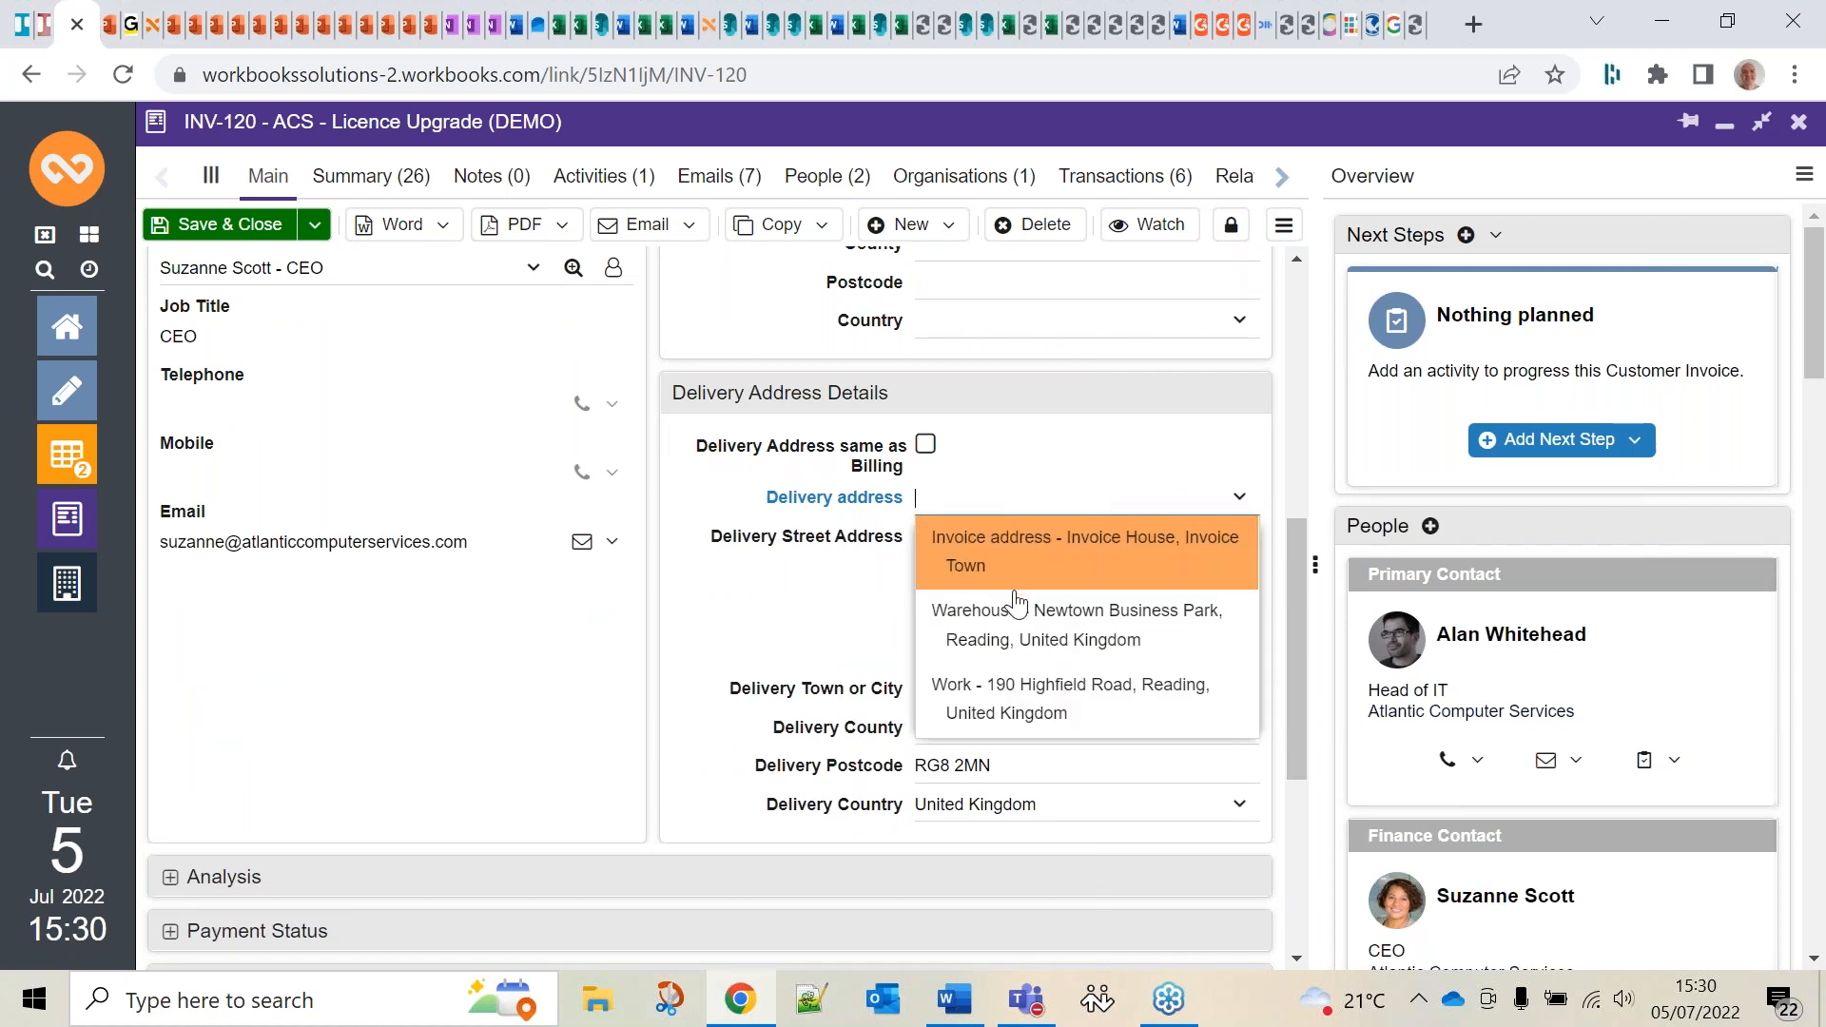
click(1040, 623)
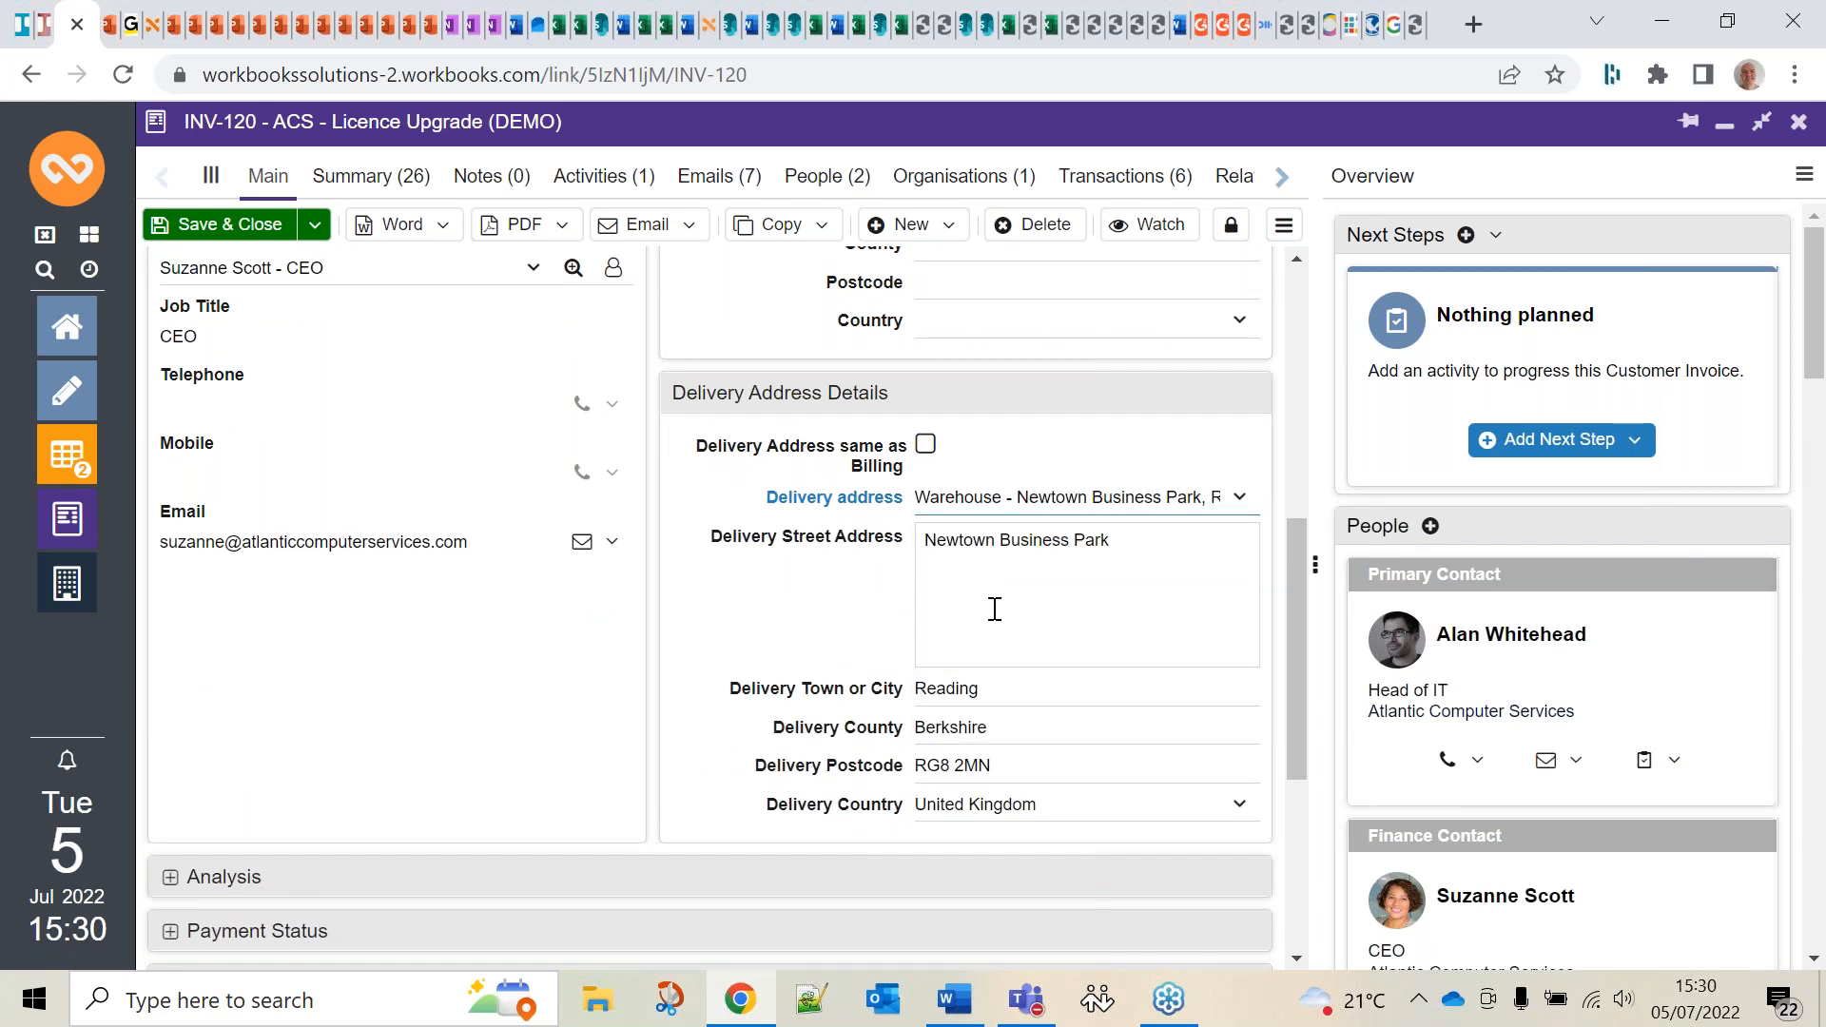
Fill the delivery address from the billing address using the same-as-billing option, and clear that option again
drag(1293, 535, 1287, 483)
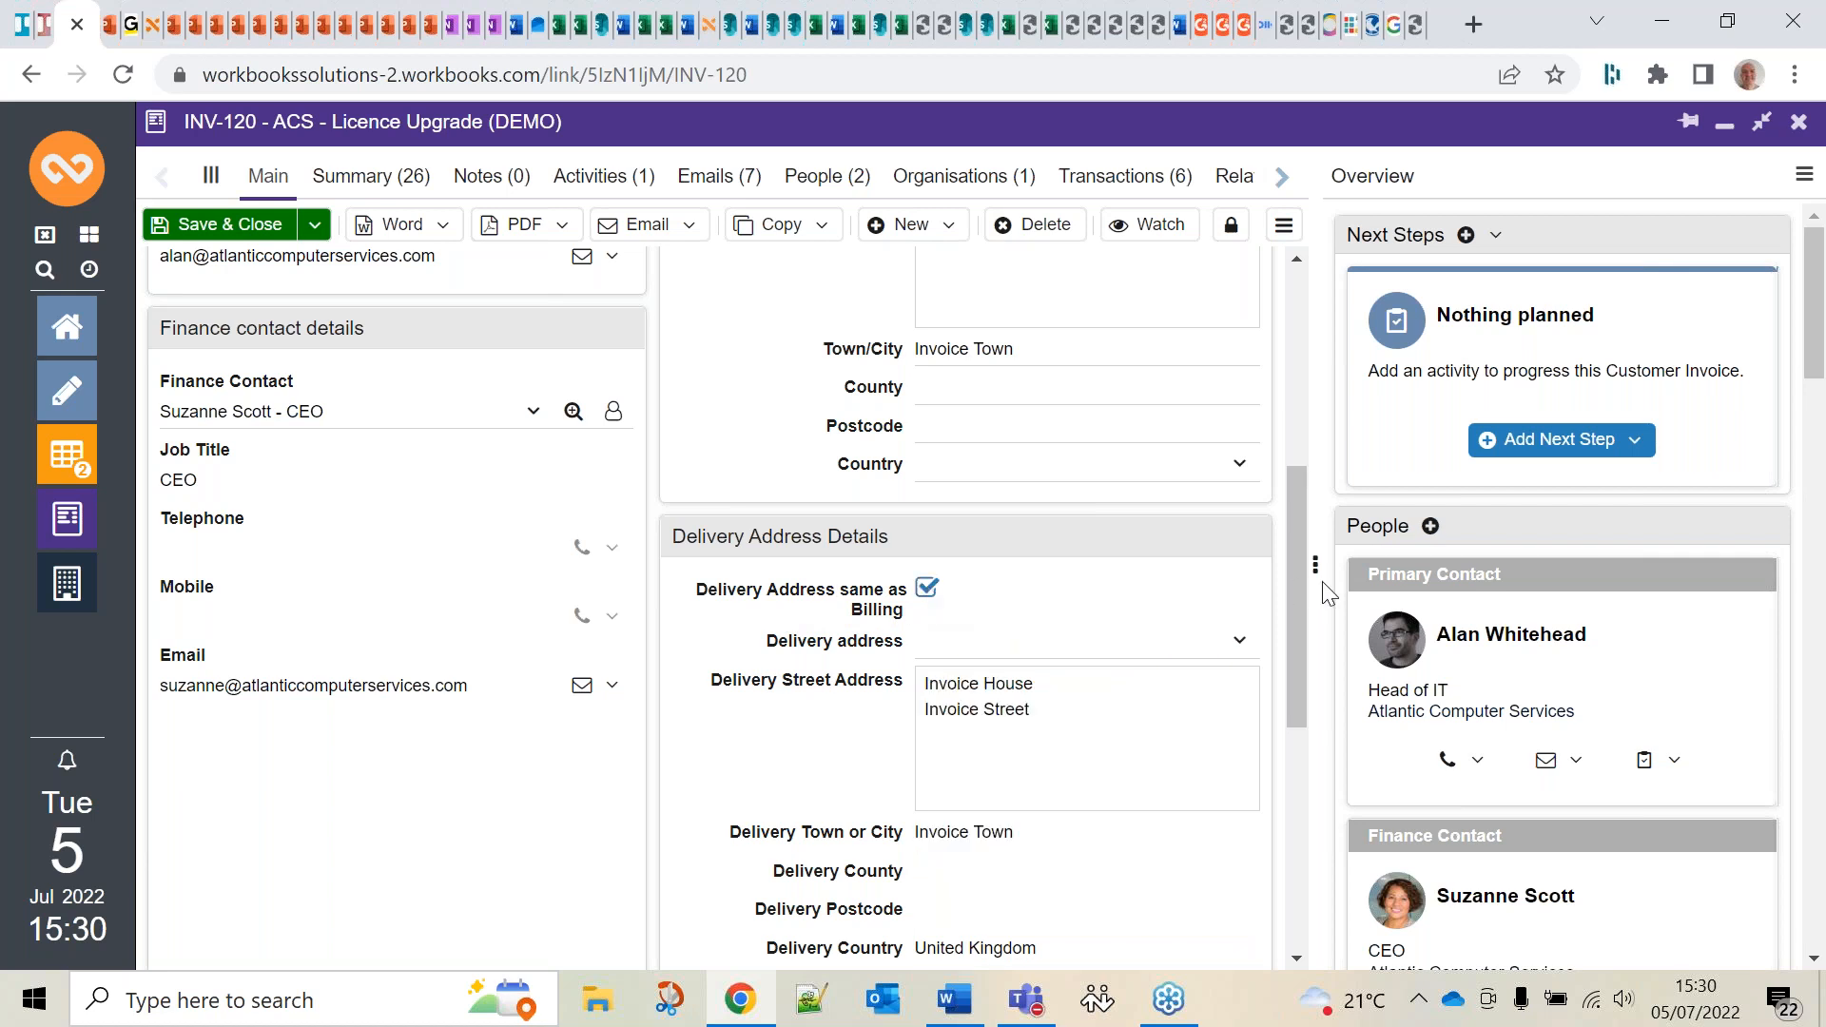
mouse_move(1292, 576)
mouse_down()
mouse_move(1293, 483)
mouse_move(1298, 609)
mouse_up()
click(927, 488)
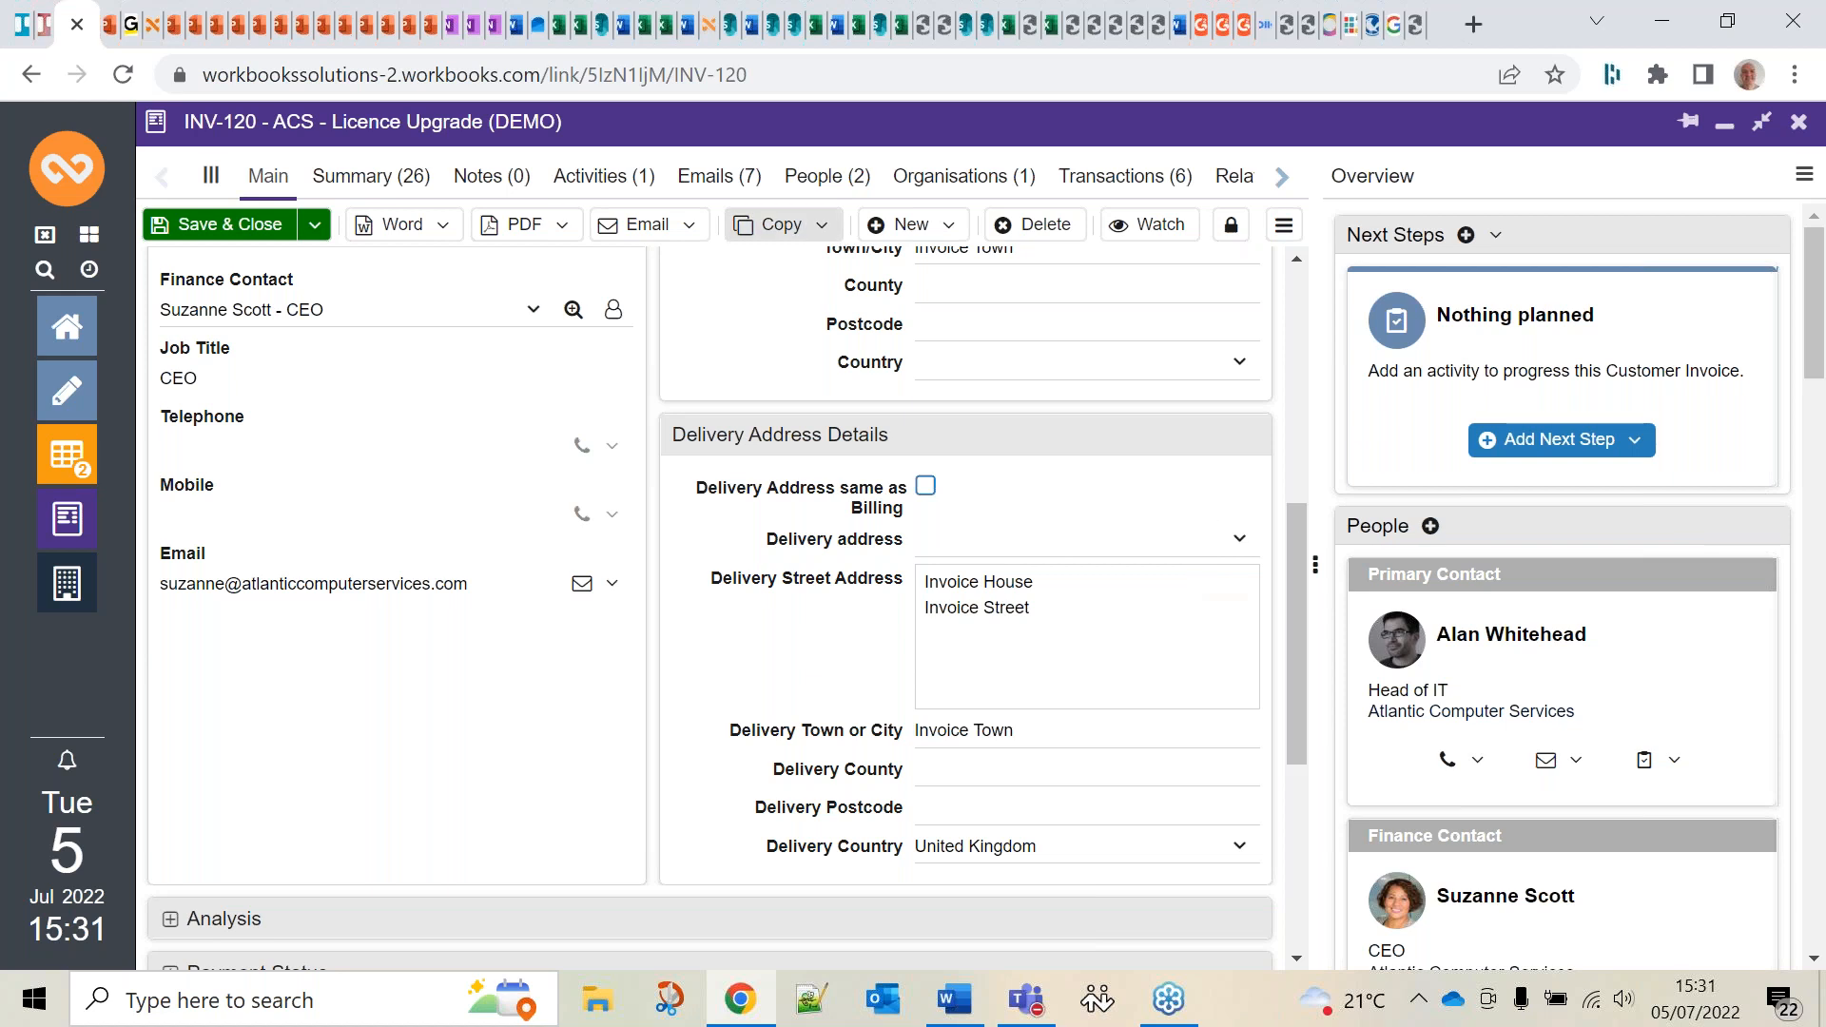
Save the invoice, generate its Word document from the Test Invoice template, and switch to Word to view it
click(438, 231)
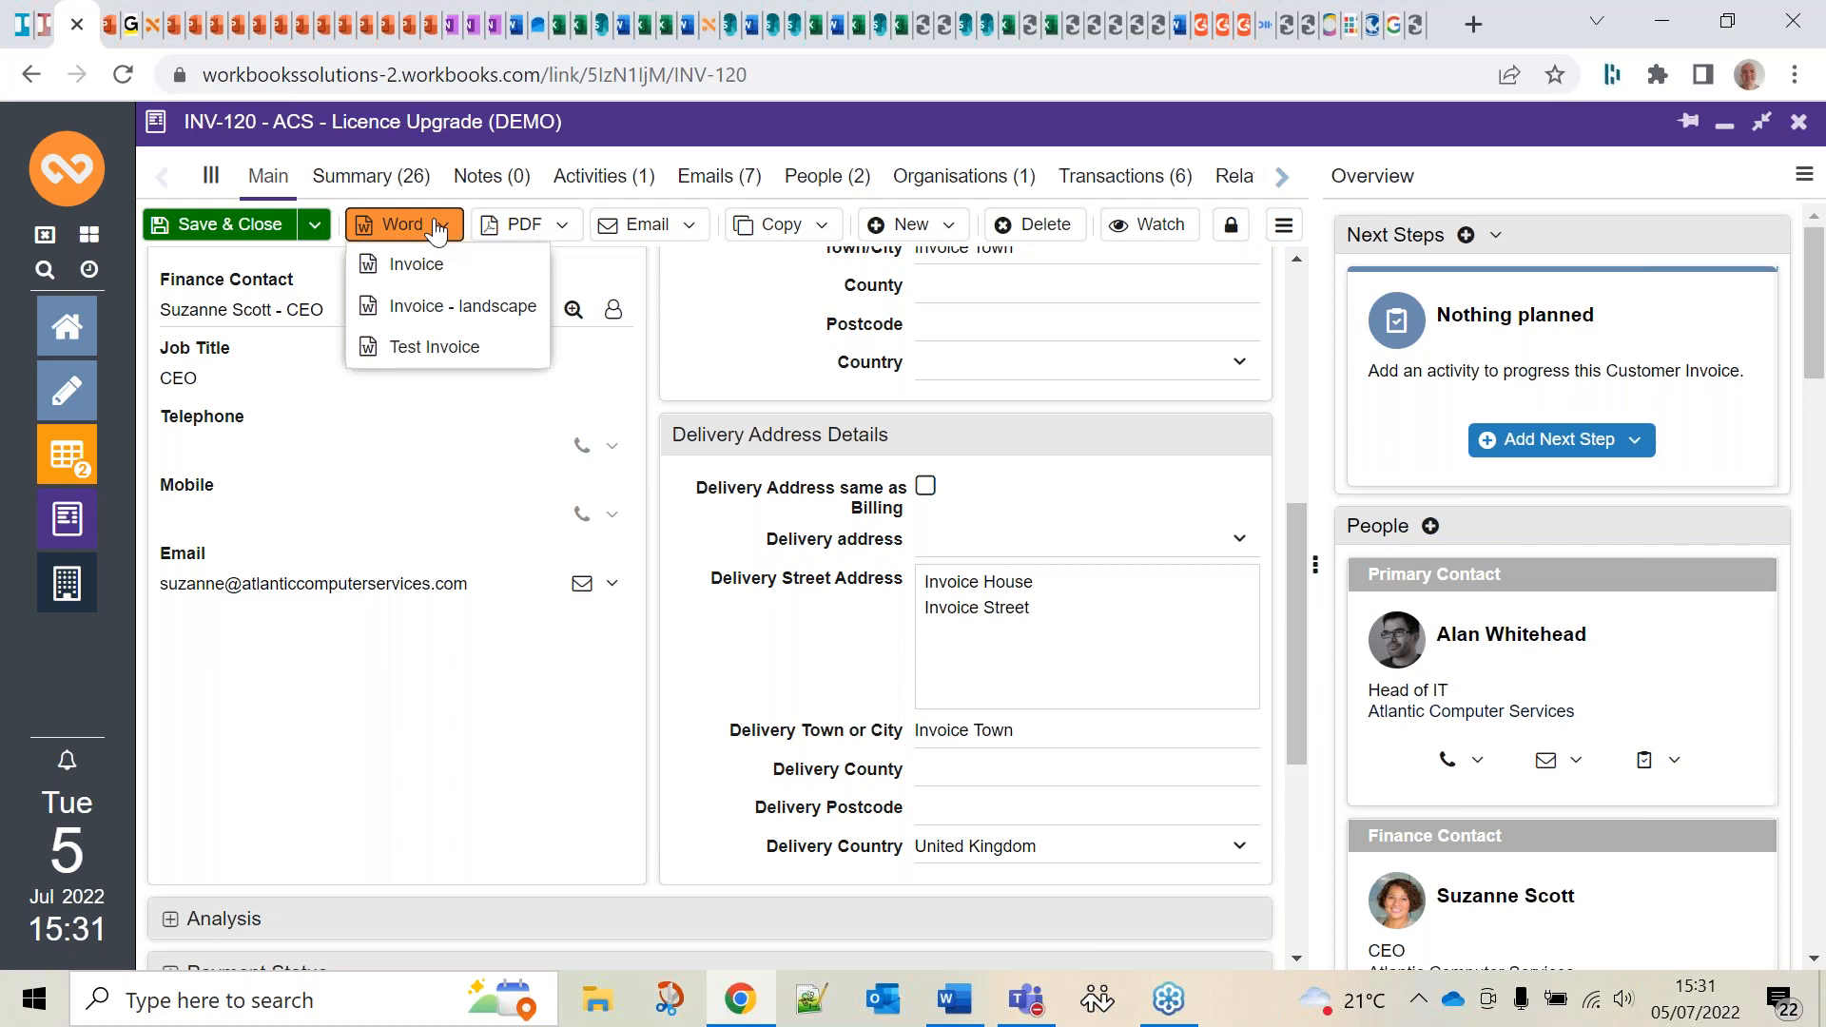
click(446, 350)
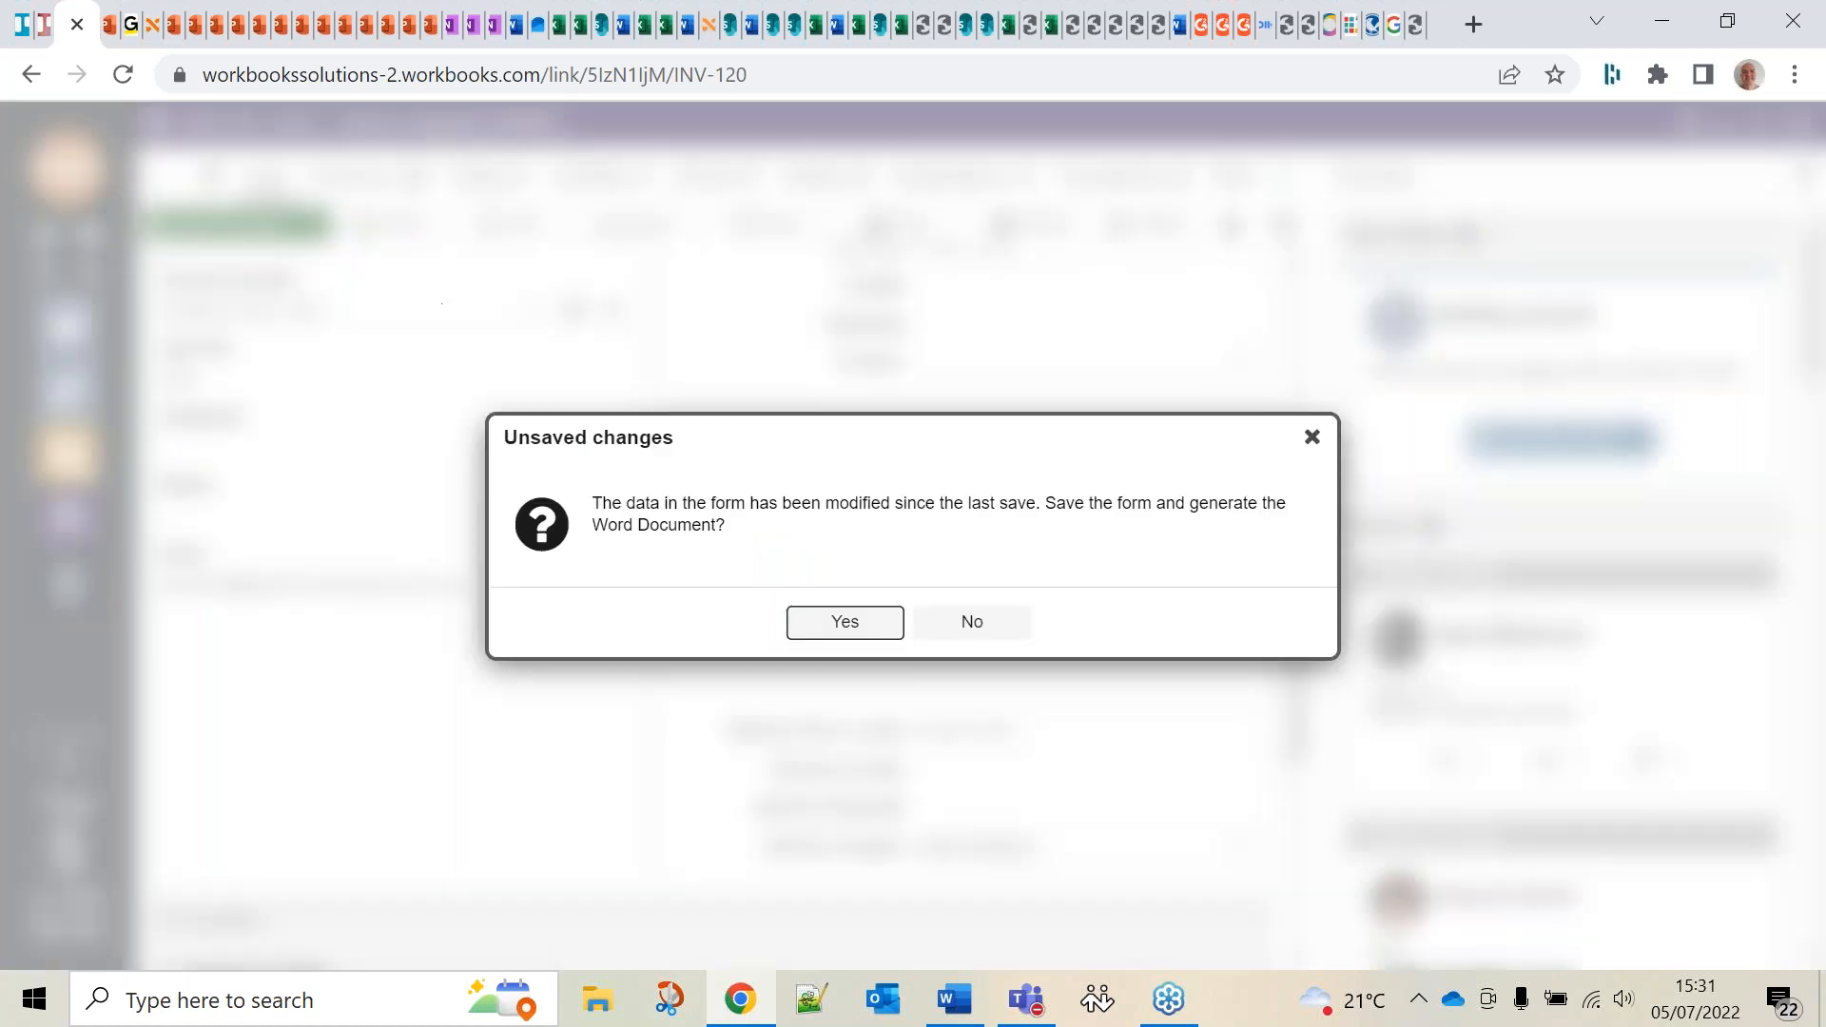
click(821, 630)
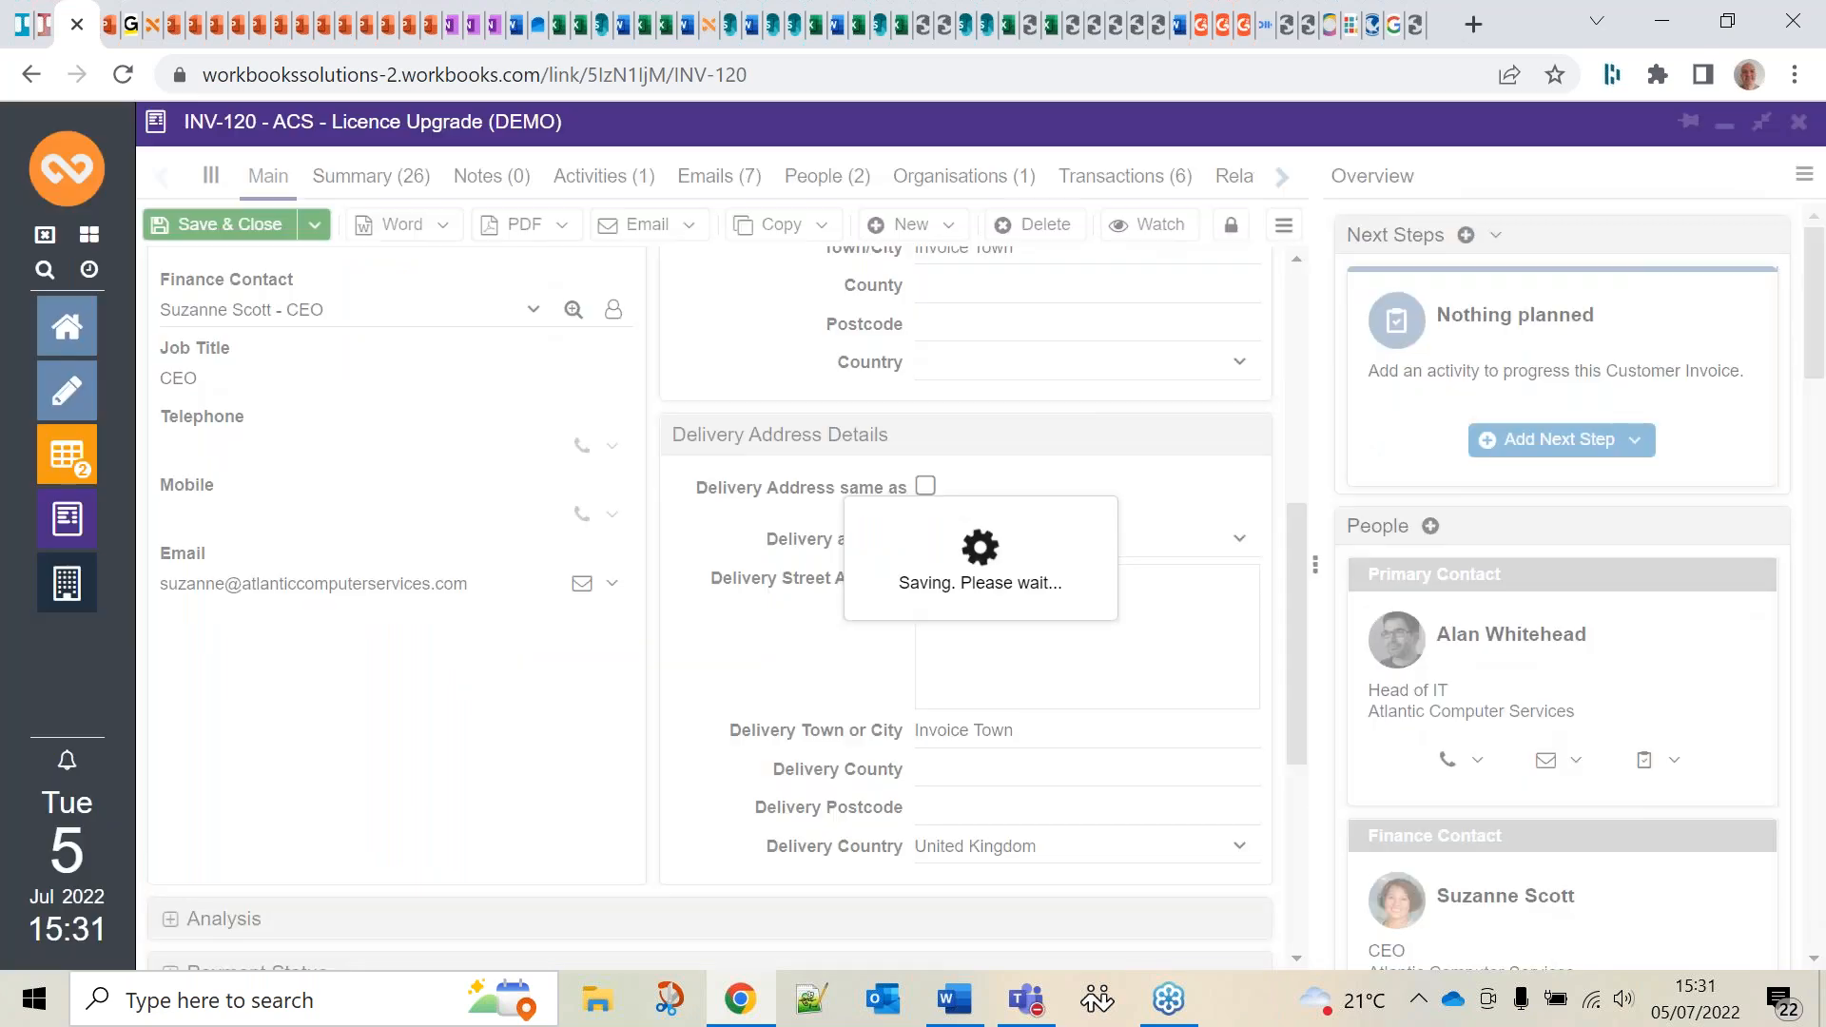
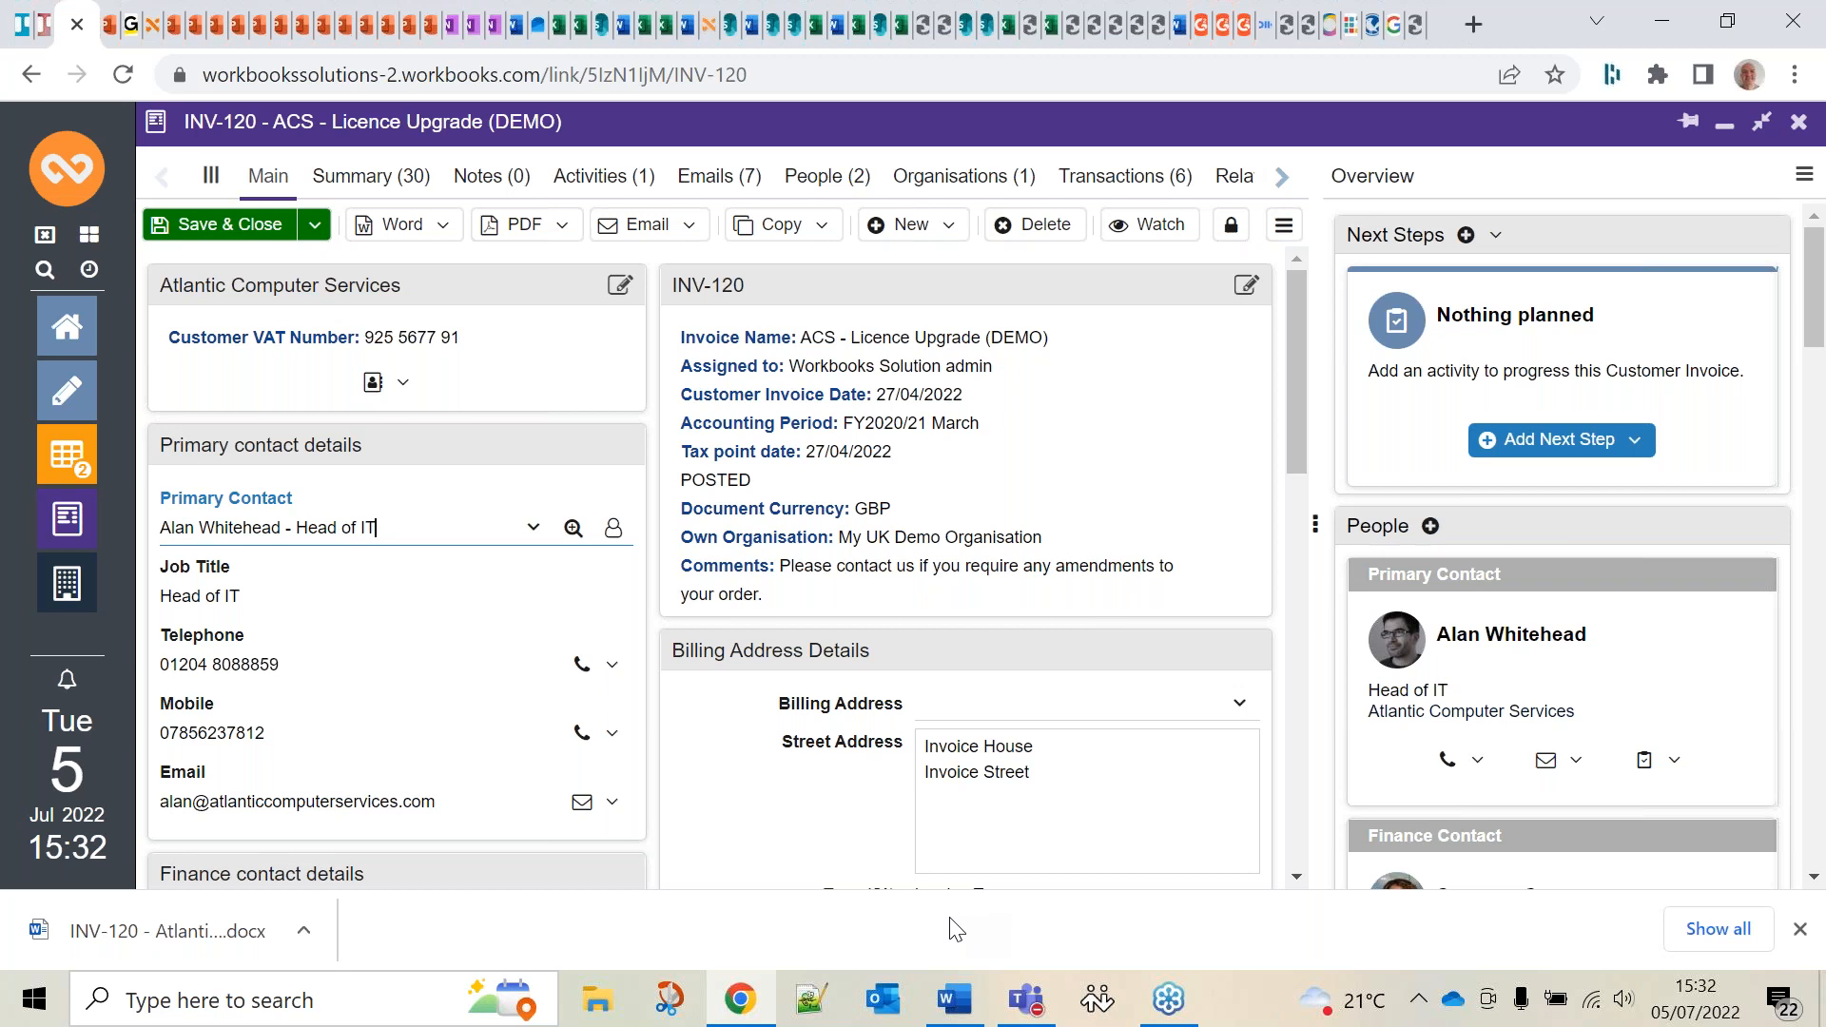
click(946, 1001)
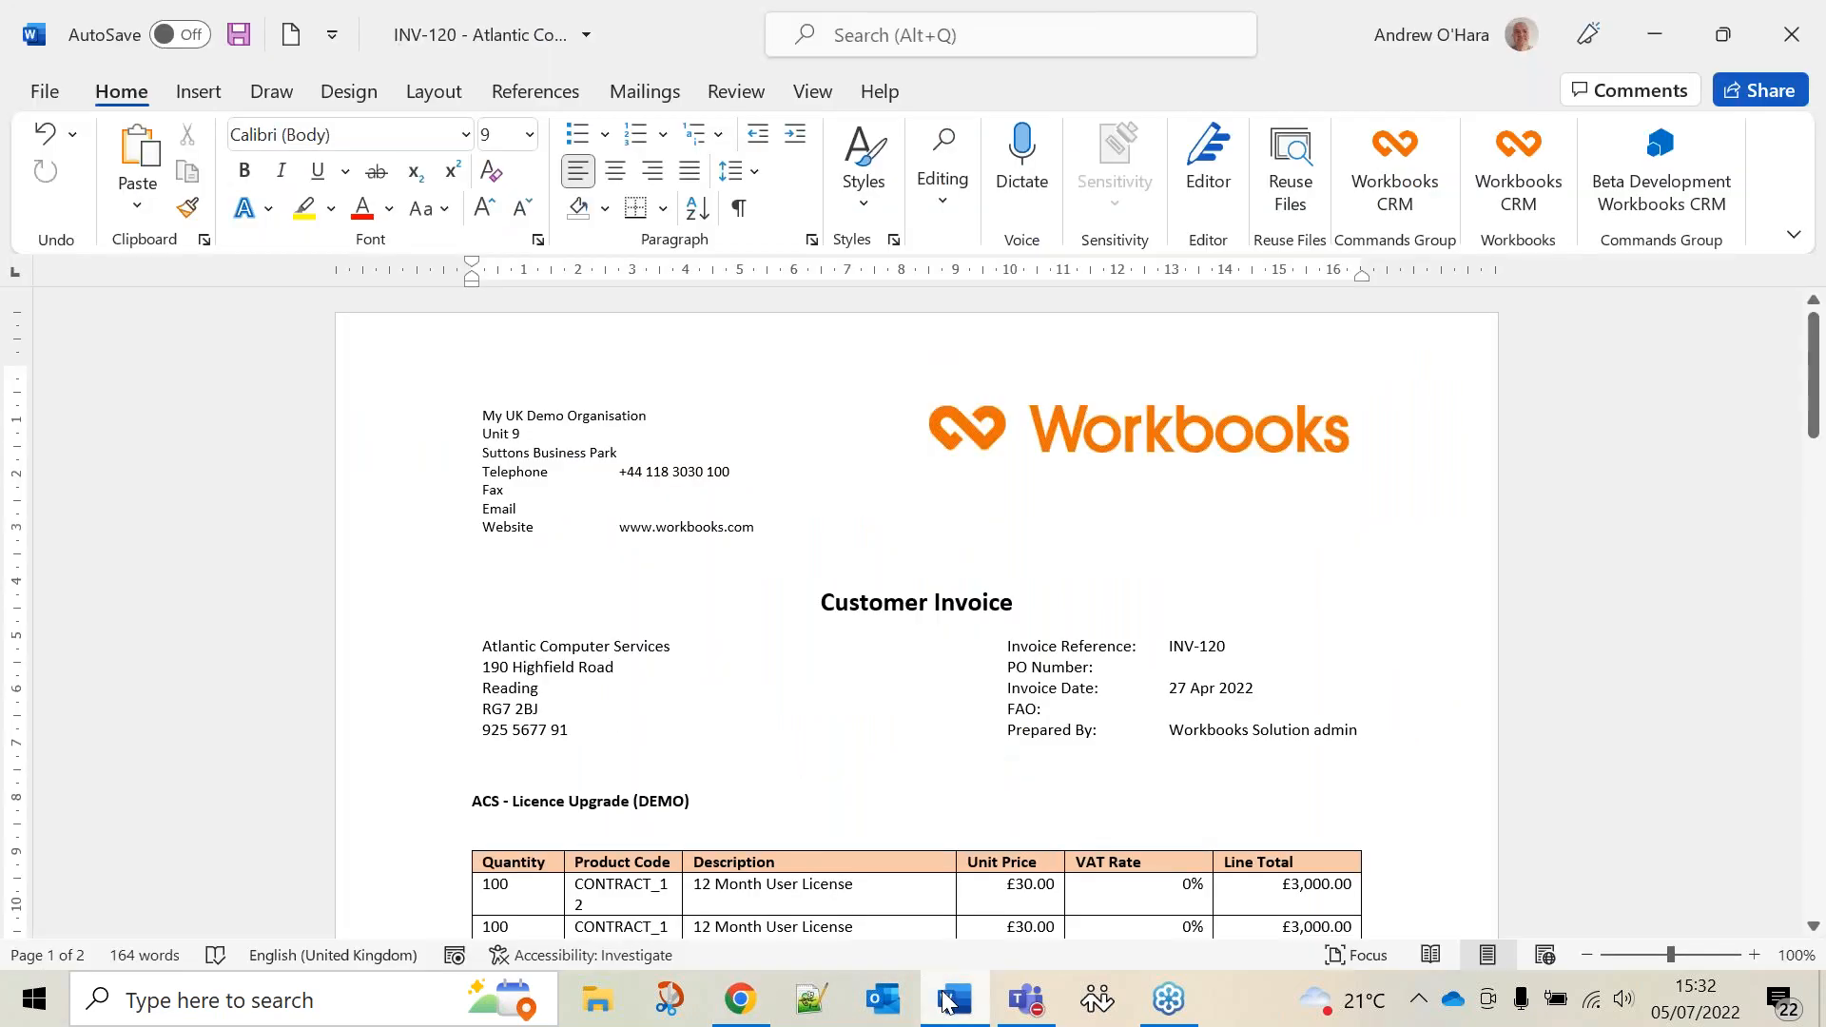
Review the generated invoice's customer address, line items, totals and contacts table in Word, and close the document without saving
drag(1810, 391, 1815, 399)
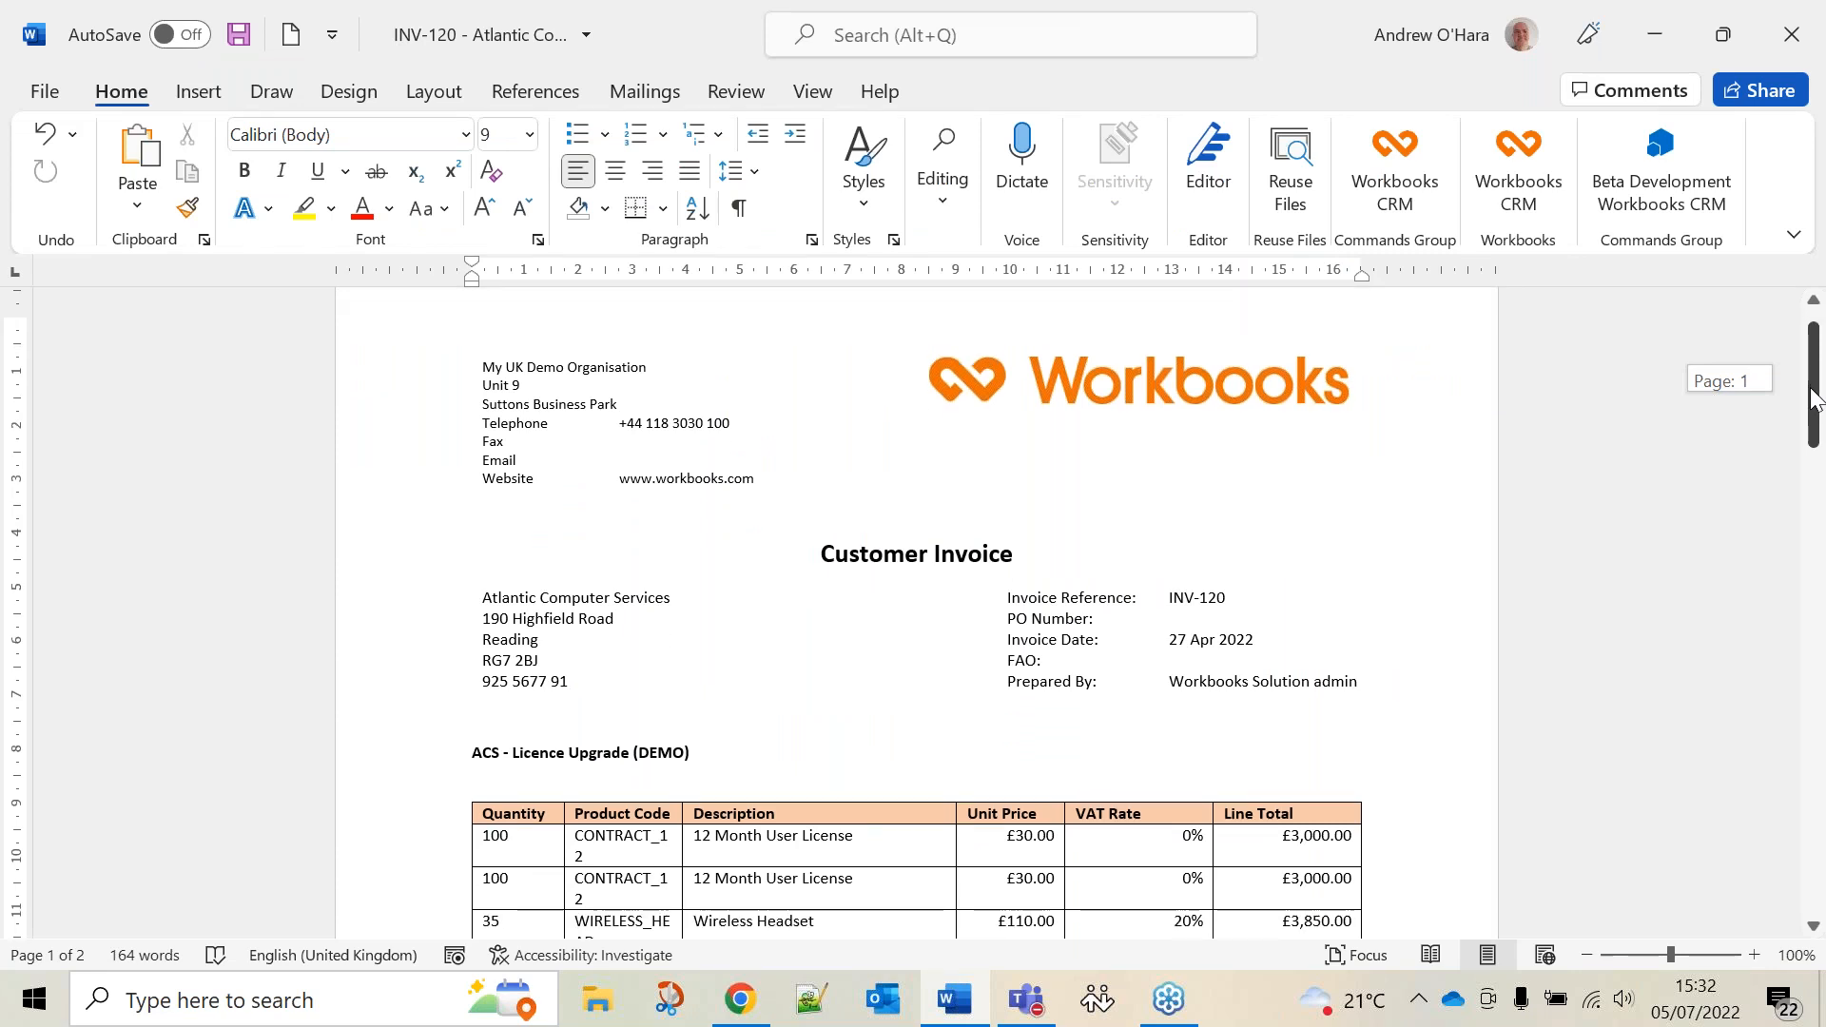
drag(1812, 398, 1813, 442)
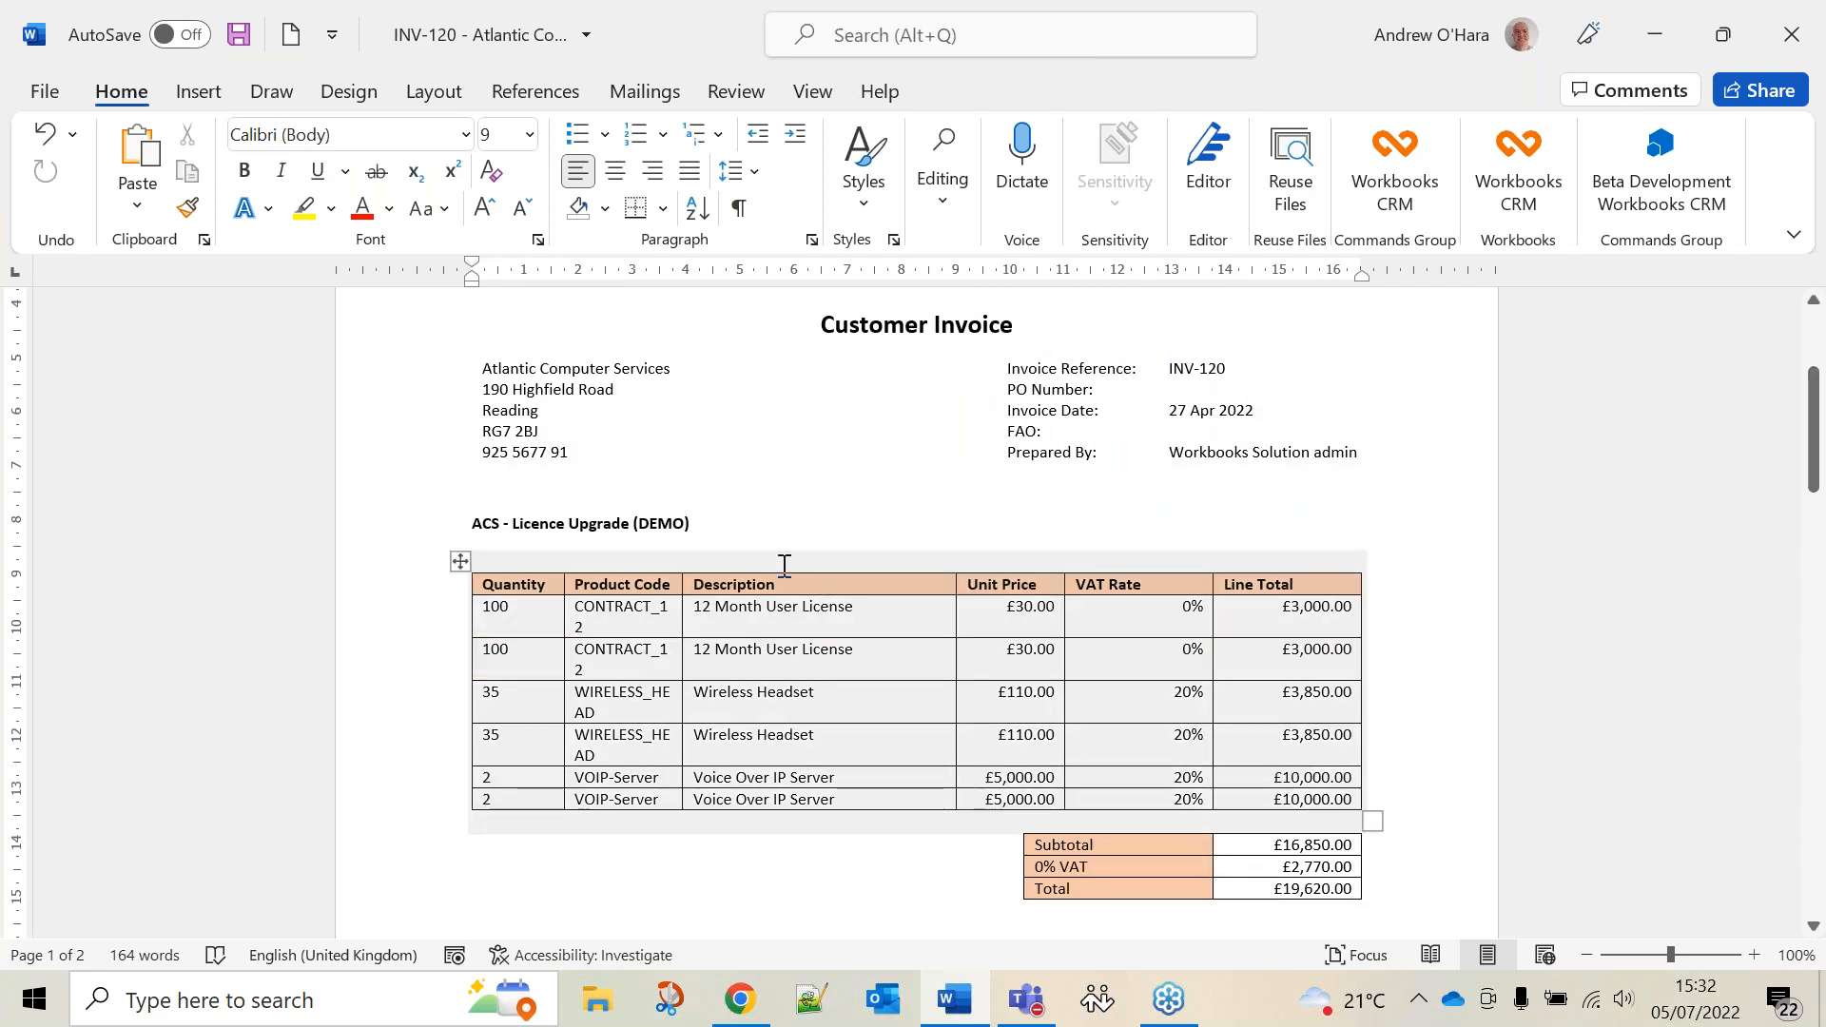
click(564, 546)
click(510, 545)
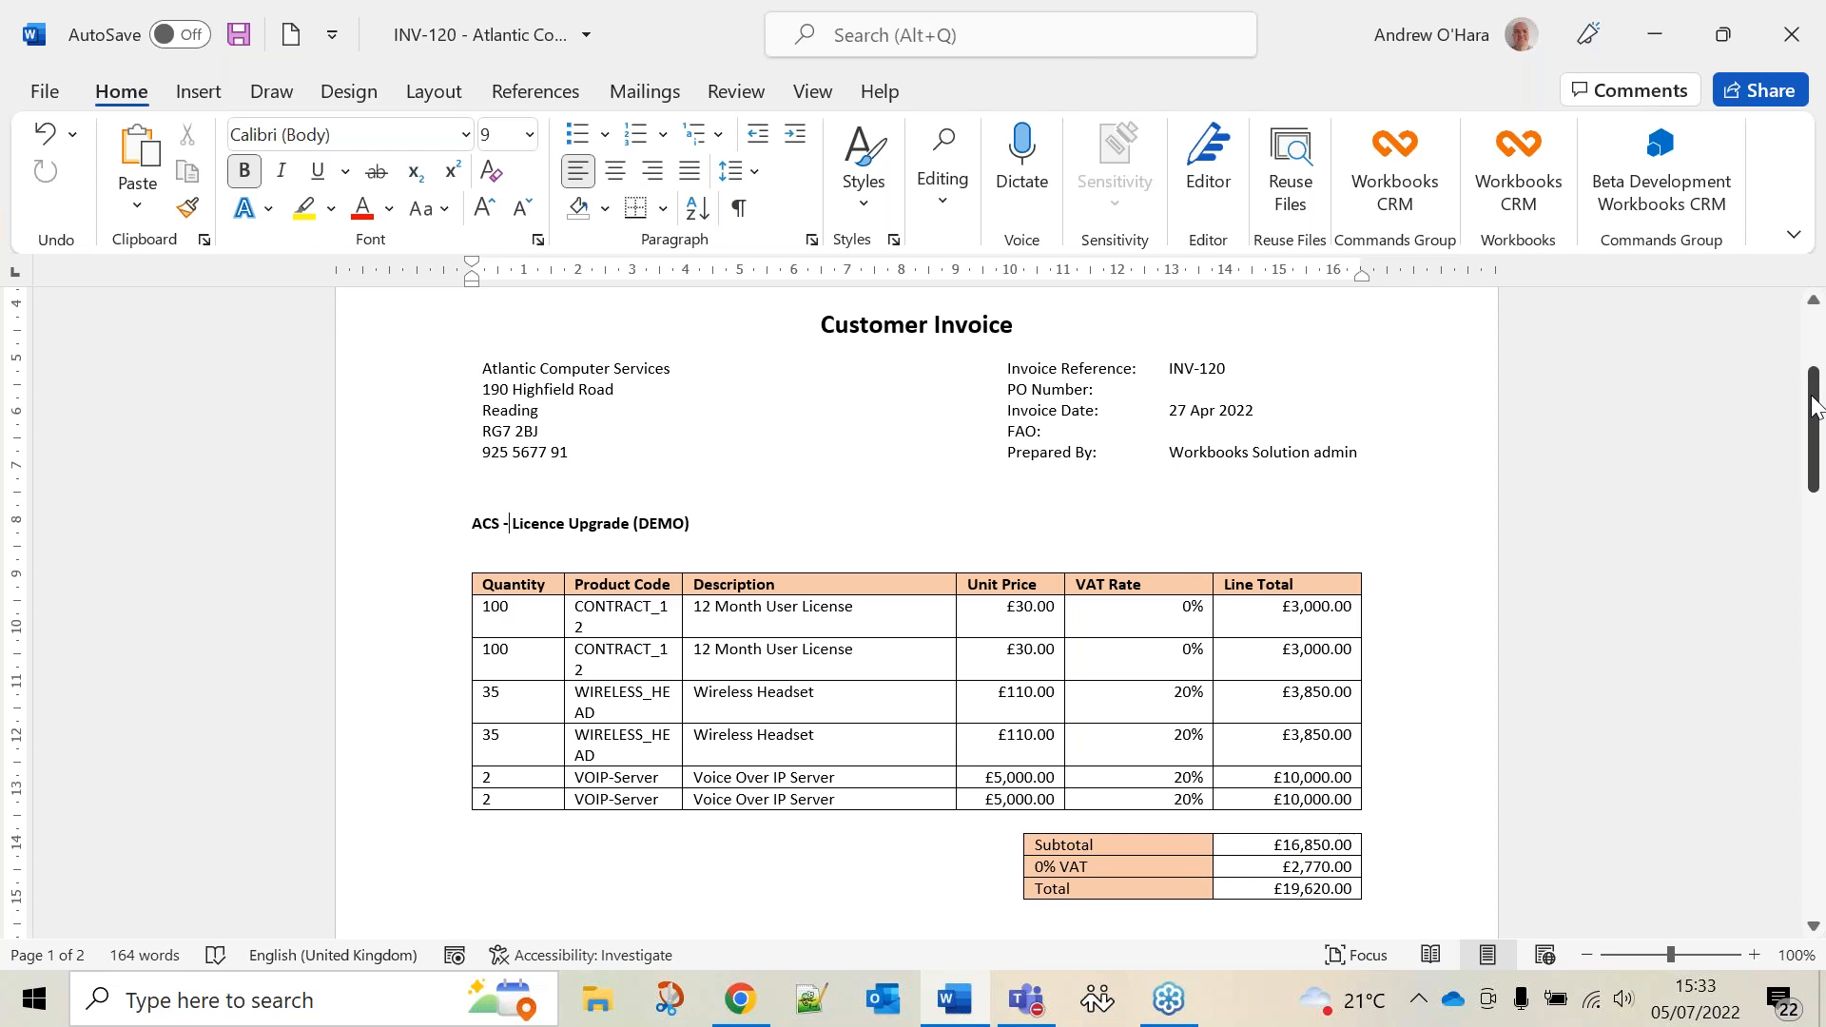
drag(1813, 404, 1814, 459)
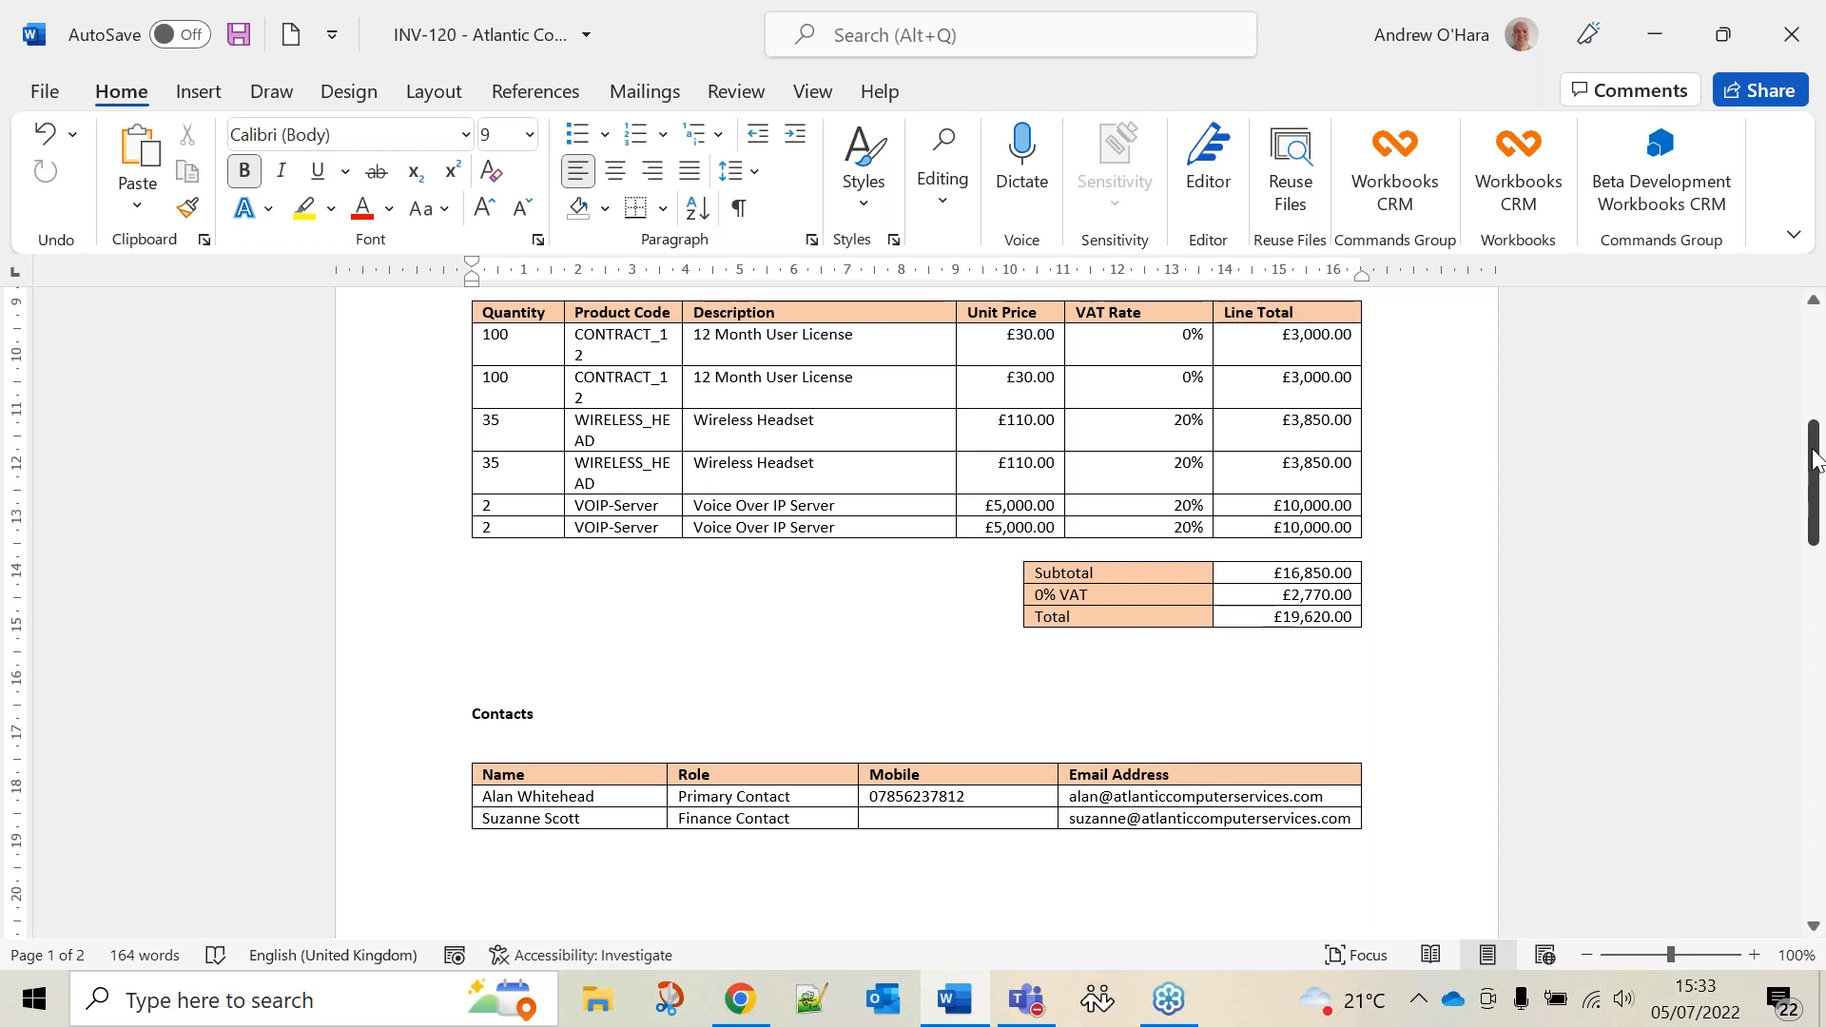
drag(1815, 460, 1816, 447)
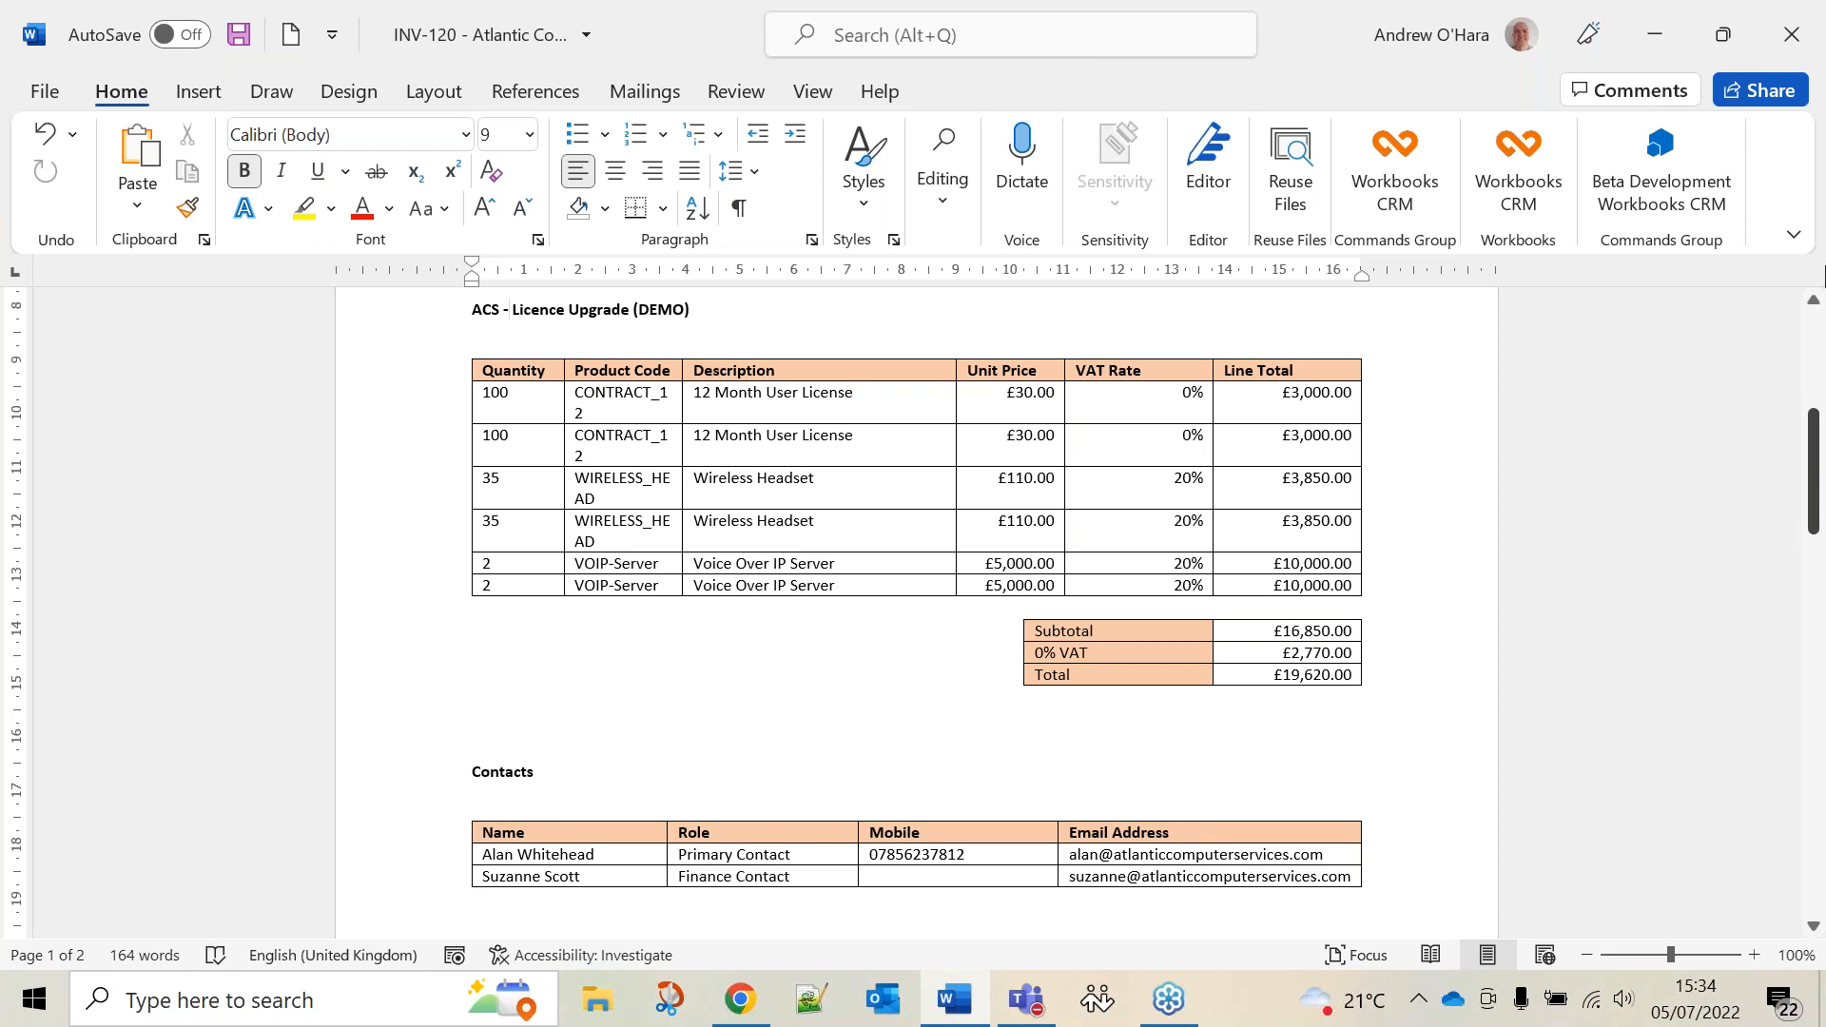
click(1792, 36)
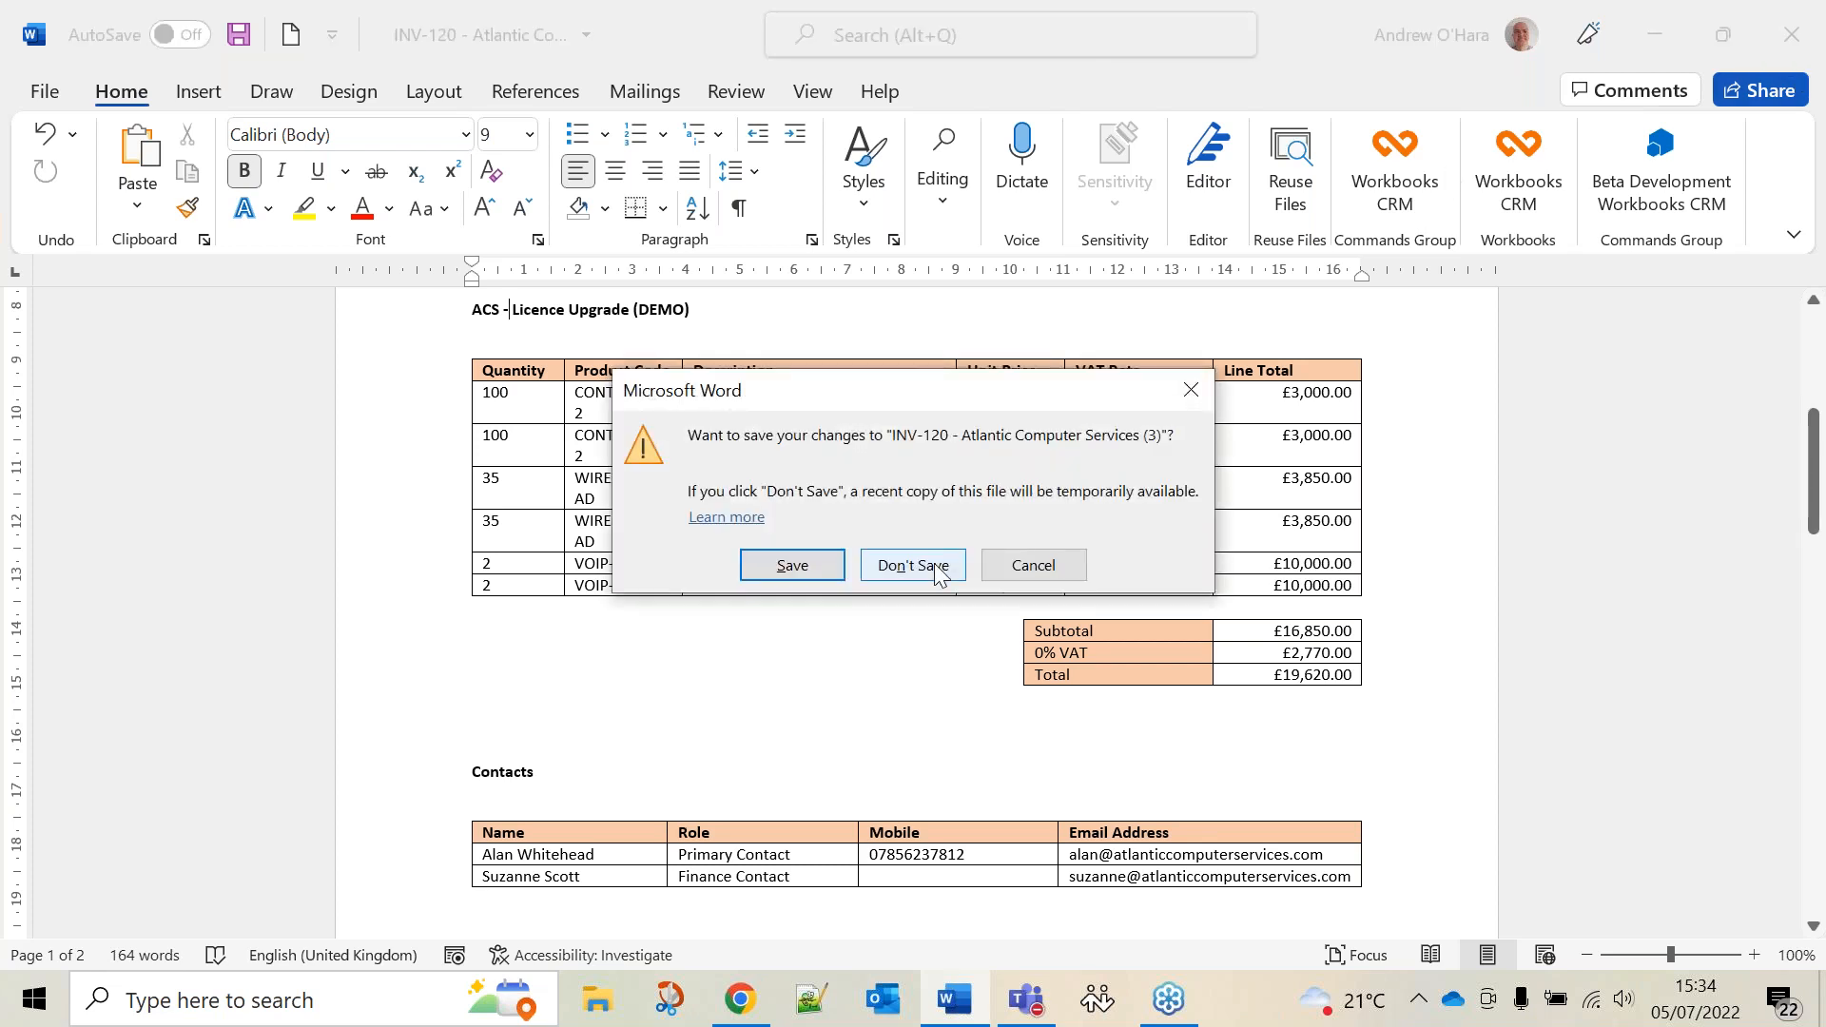
click(949, 566)
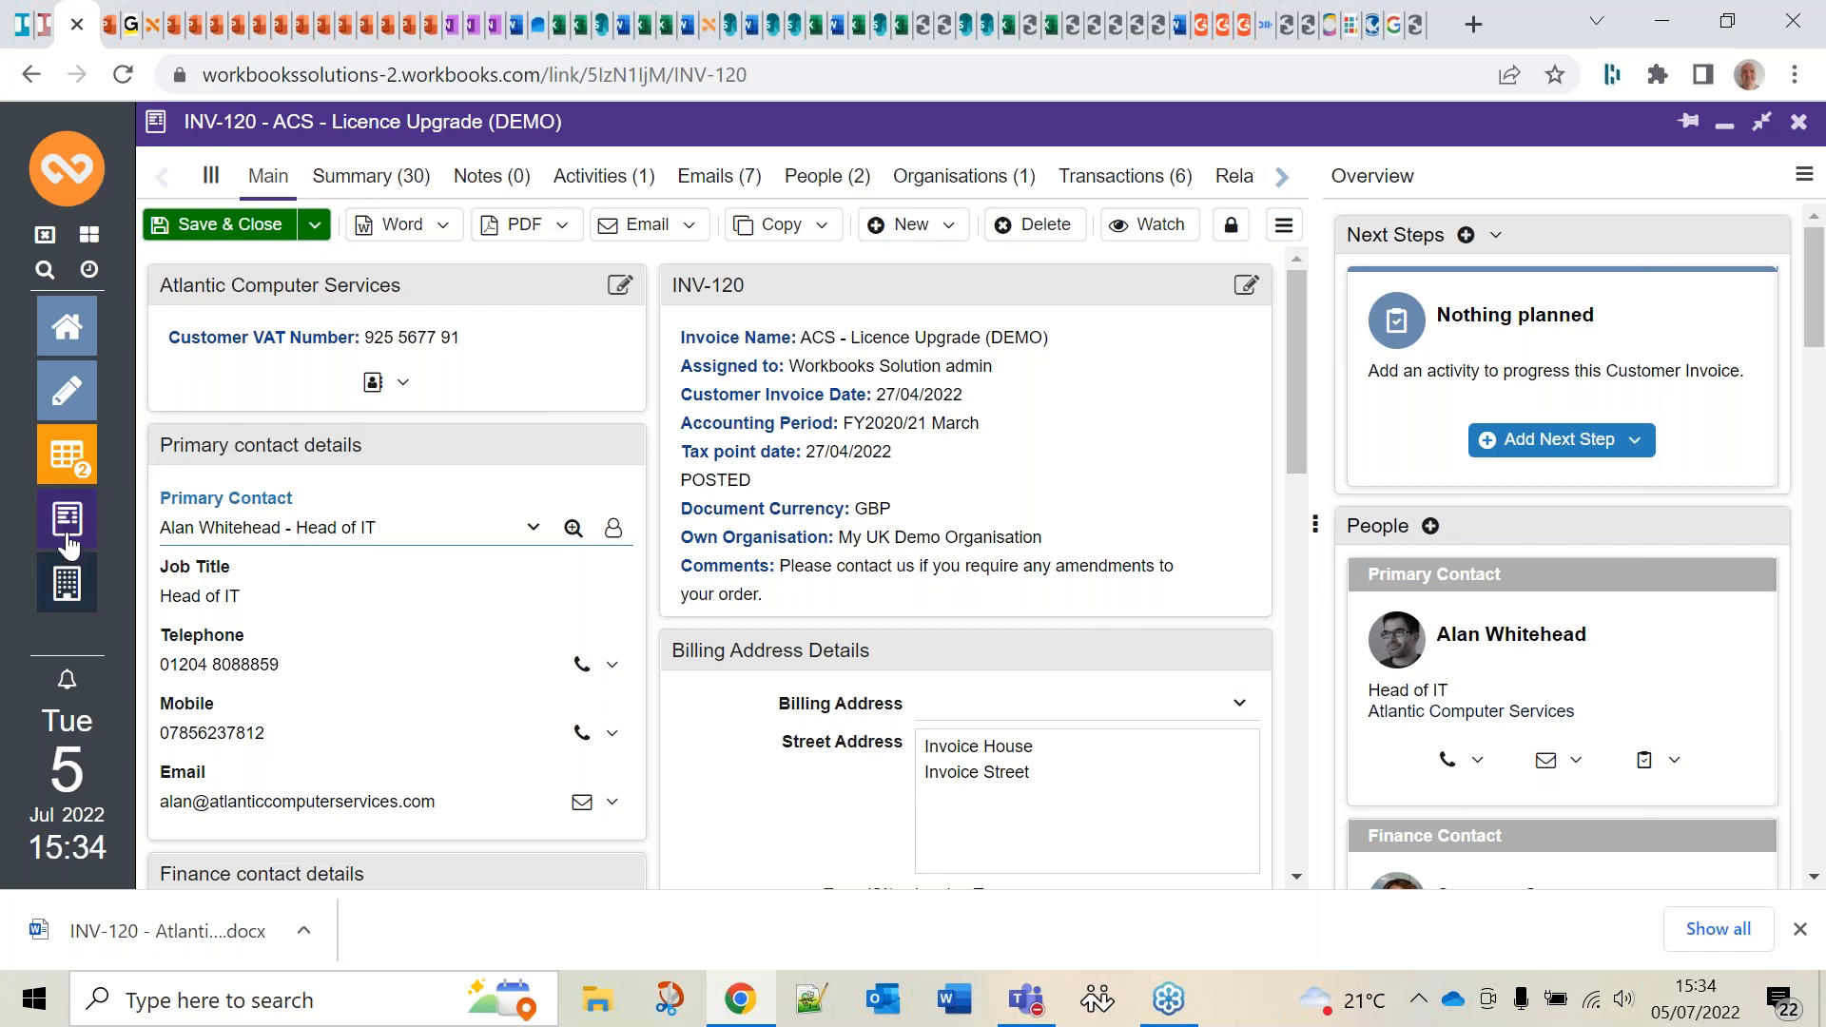
Expand the Conversion Rates by Rep report from My Springboard's Sales Management Dashboard and view its full underlying report
click(69, 330)
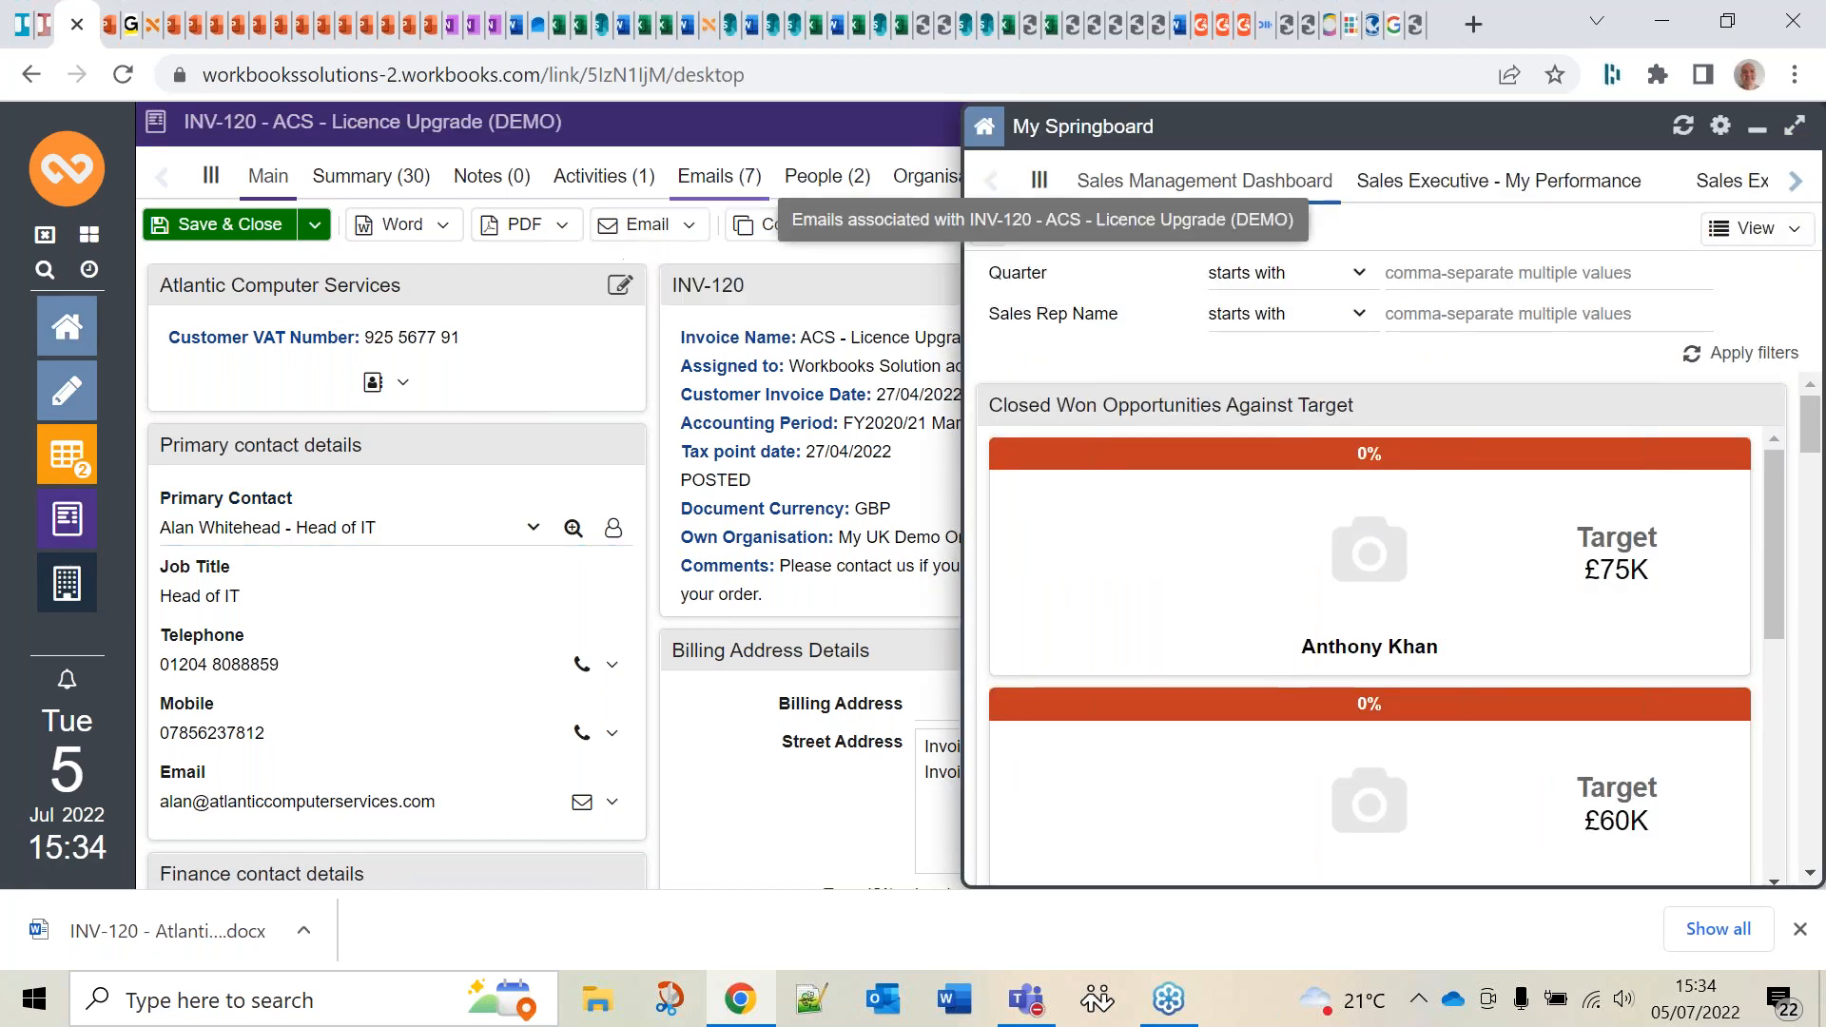
click(1794, 128)
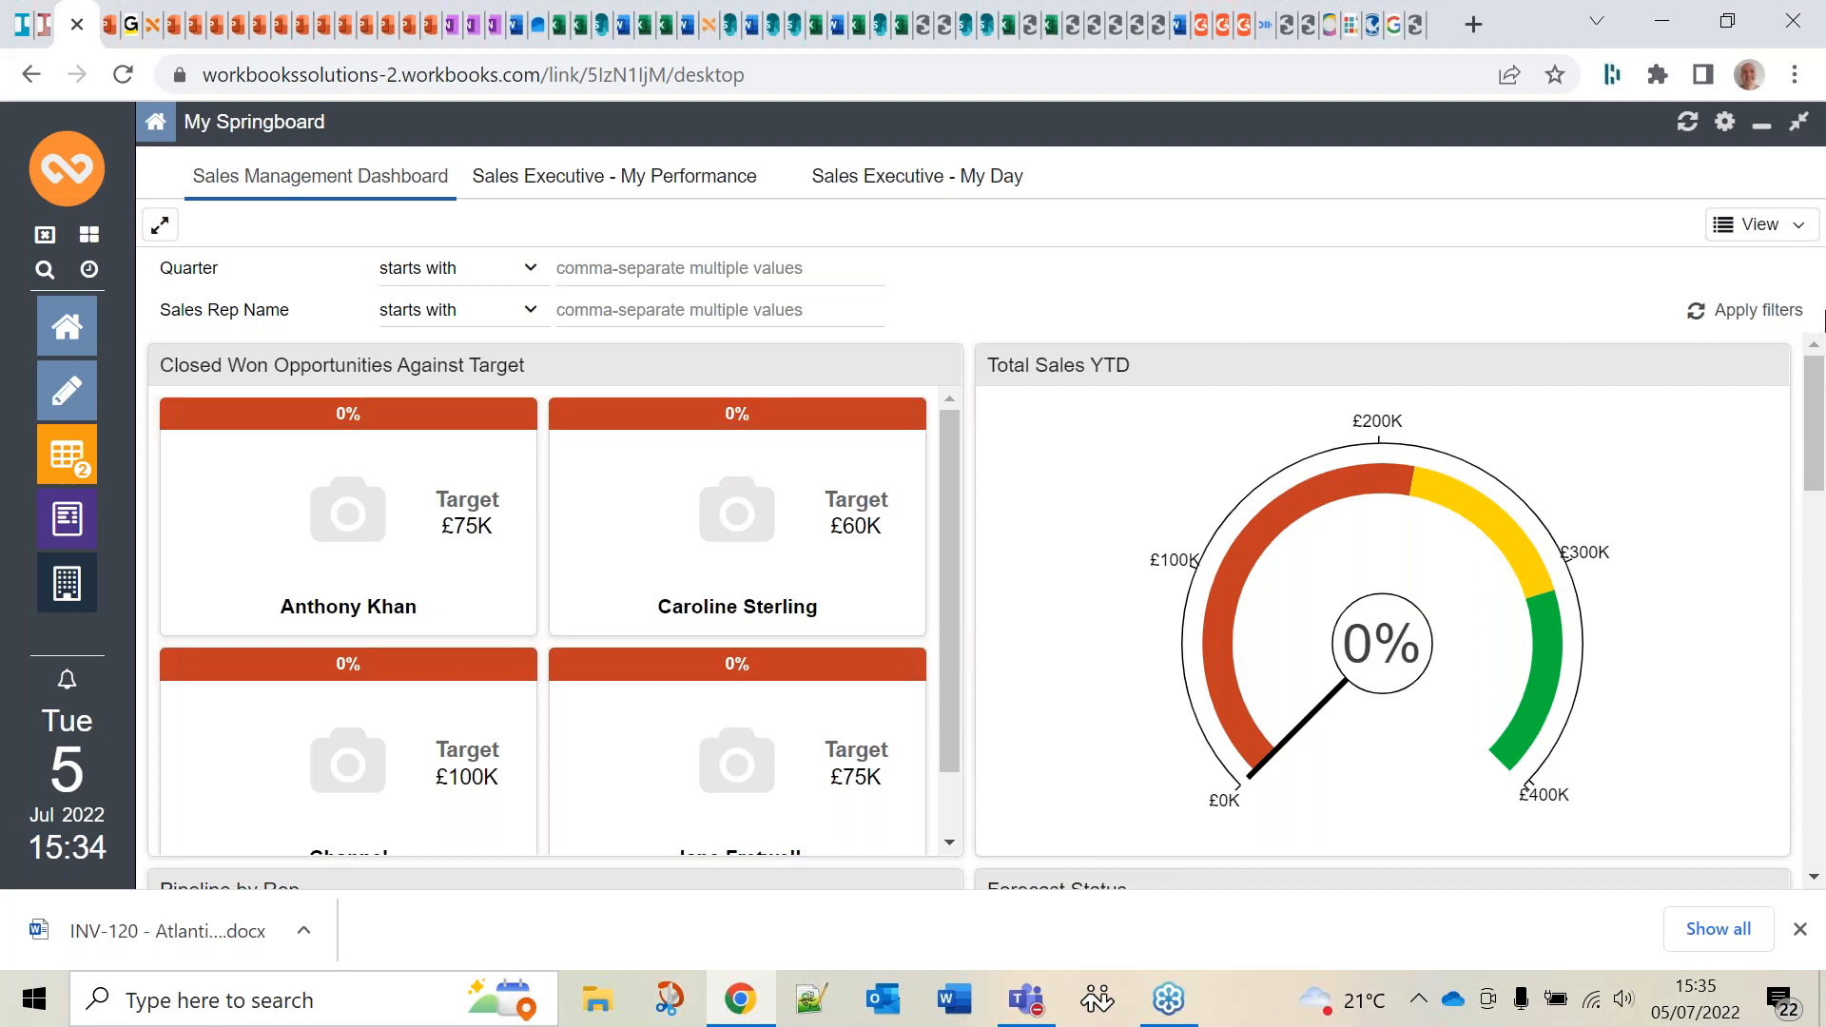
drag(1813, 400, 1816, 661)
mouse_move(1652, 396)
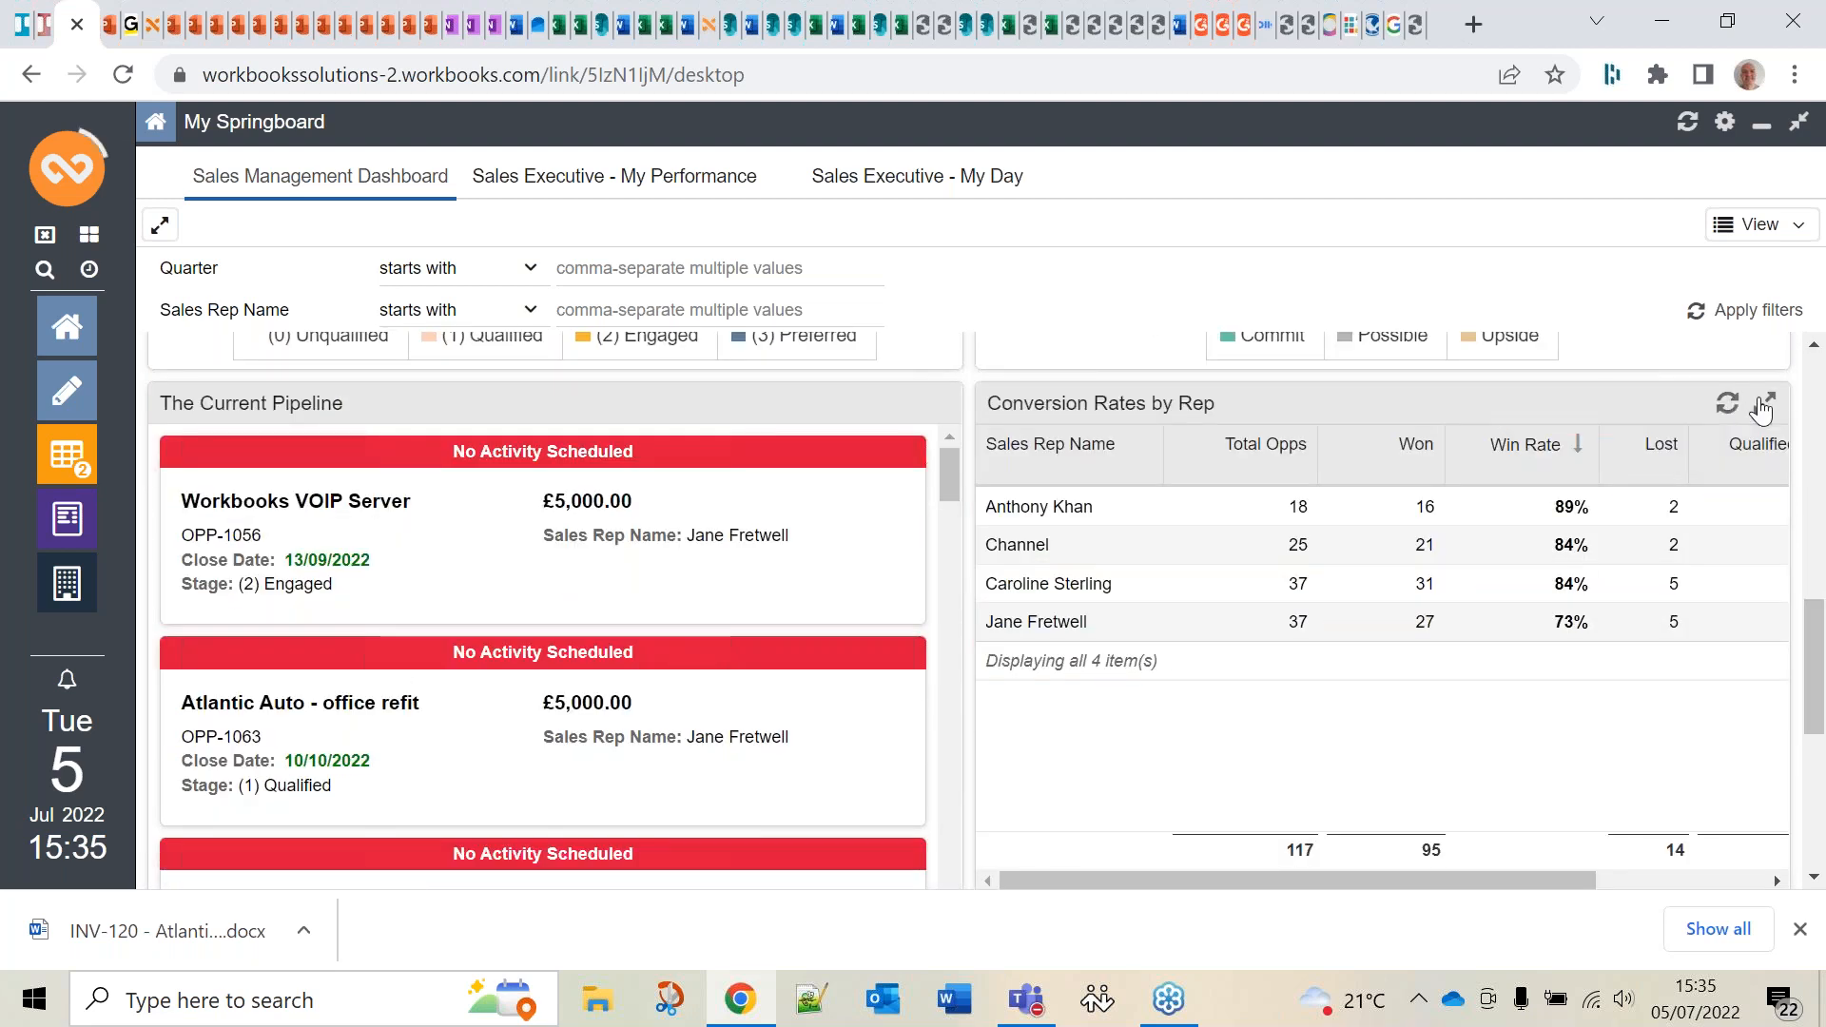
click(1764, 403)
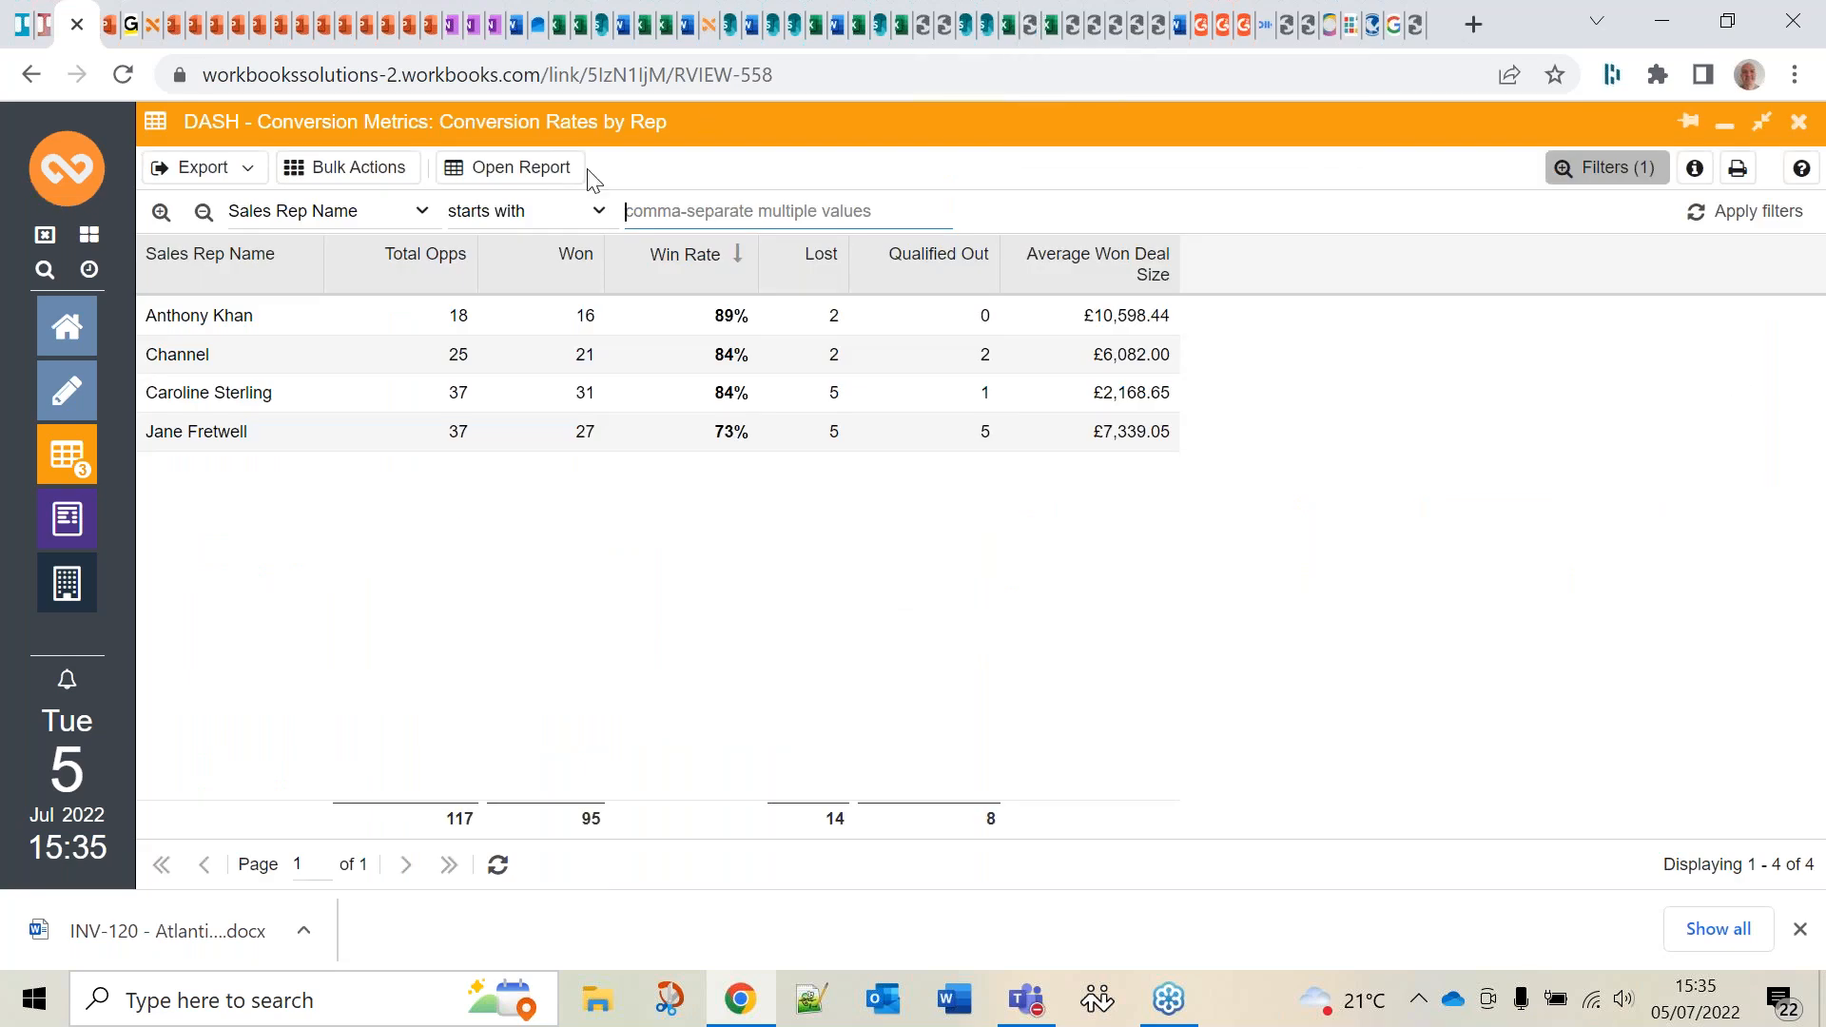
click(523, 168)
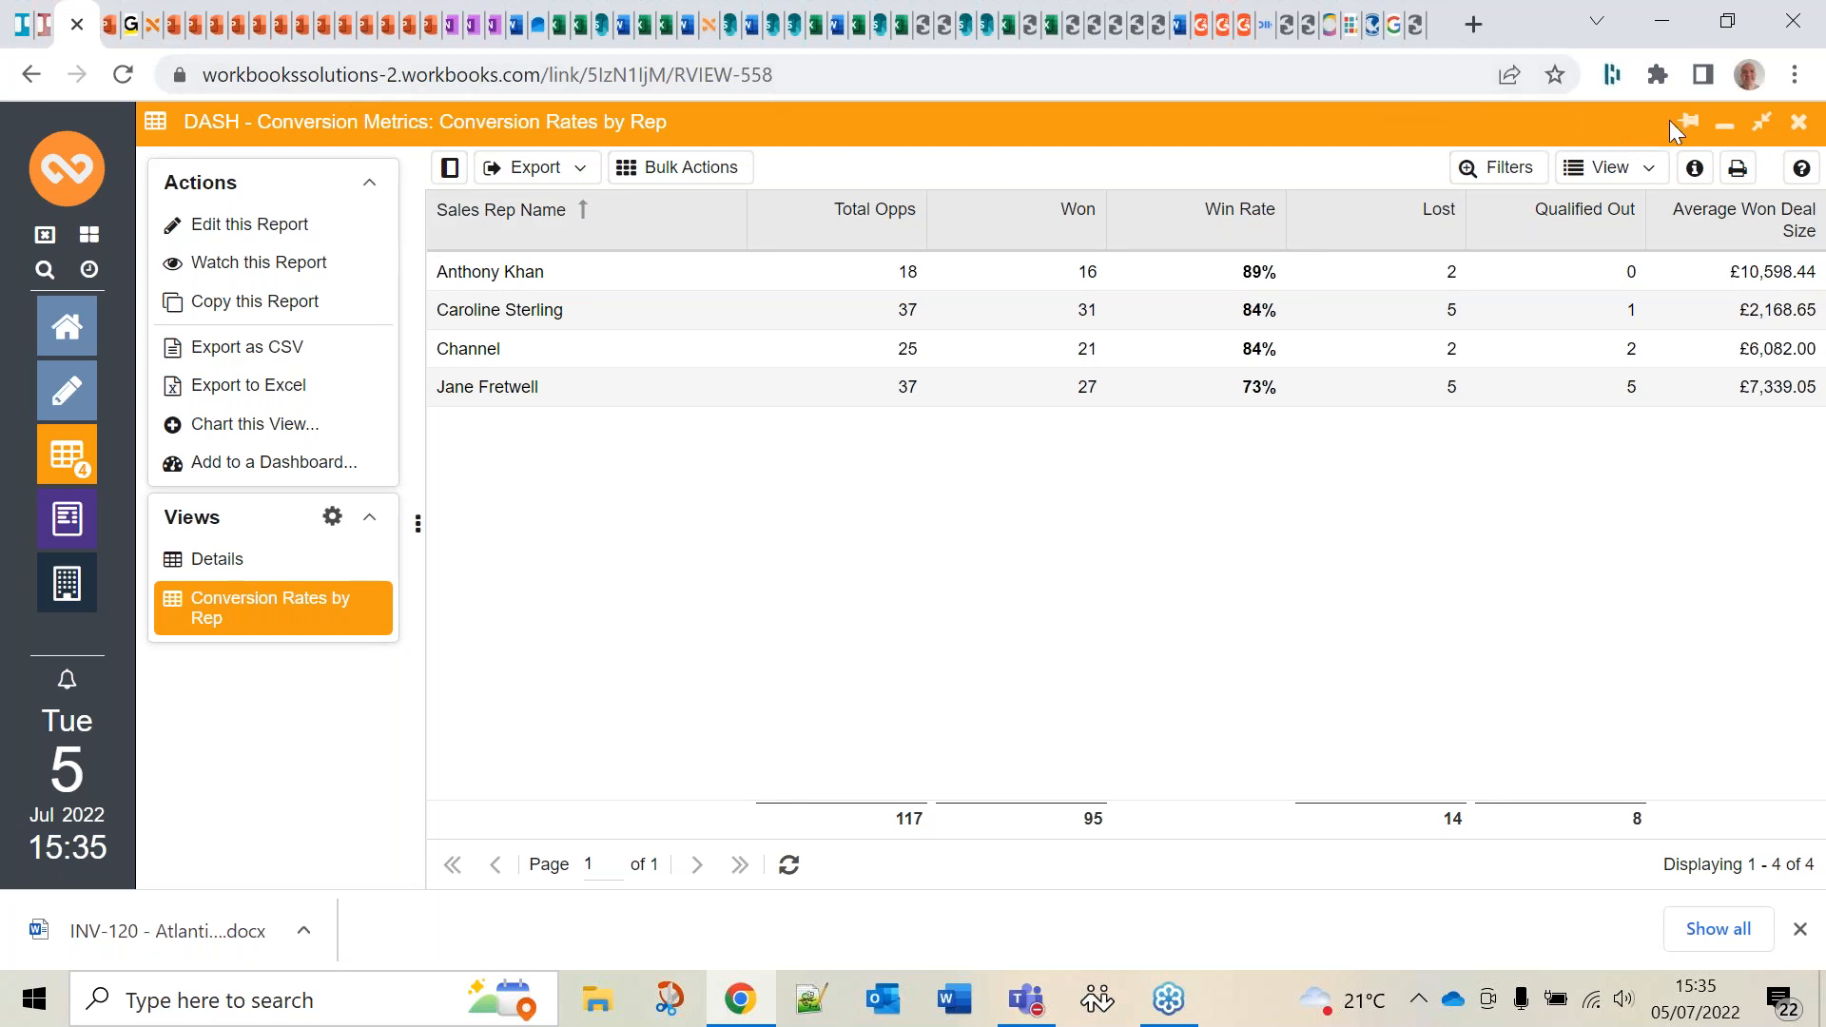
click(1728, 136)
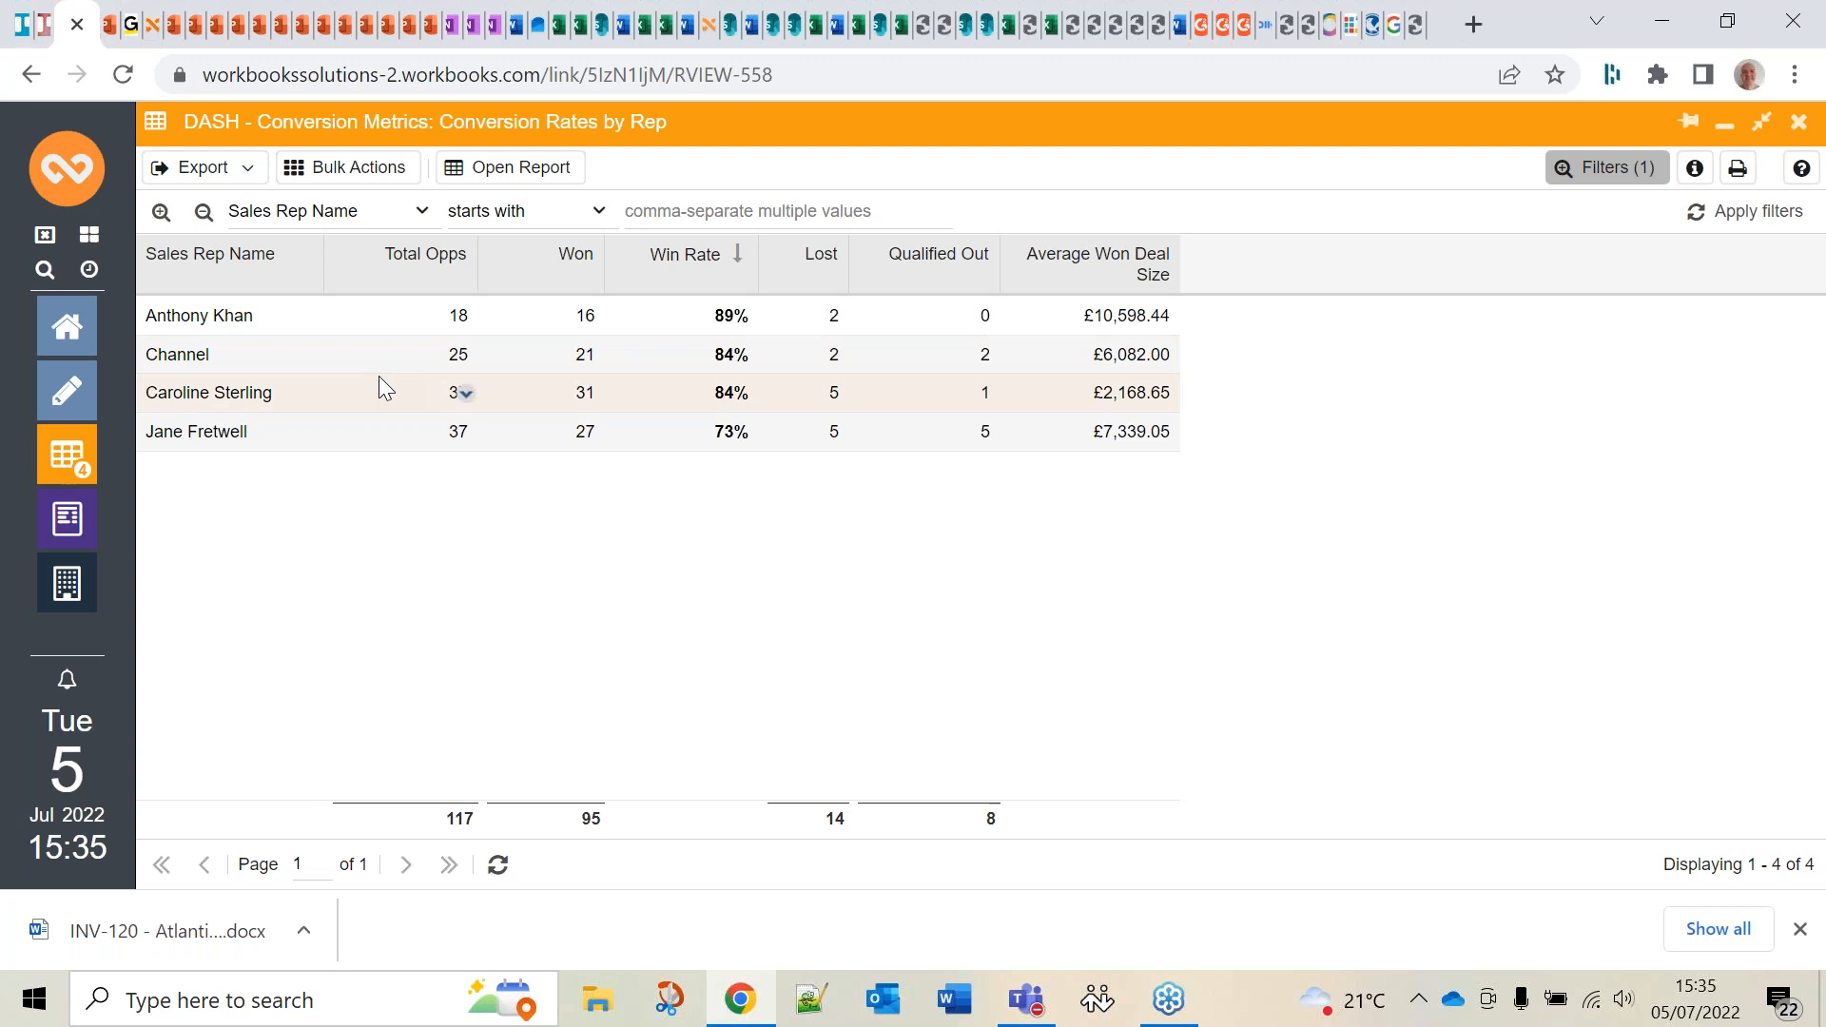
Open the Sales Management Dashboard from the list of all dashboards and bring up its edit settings
click(69, 186)
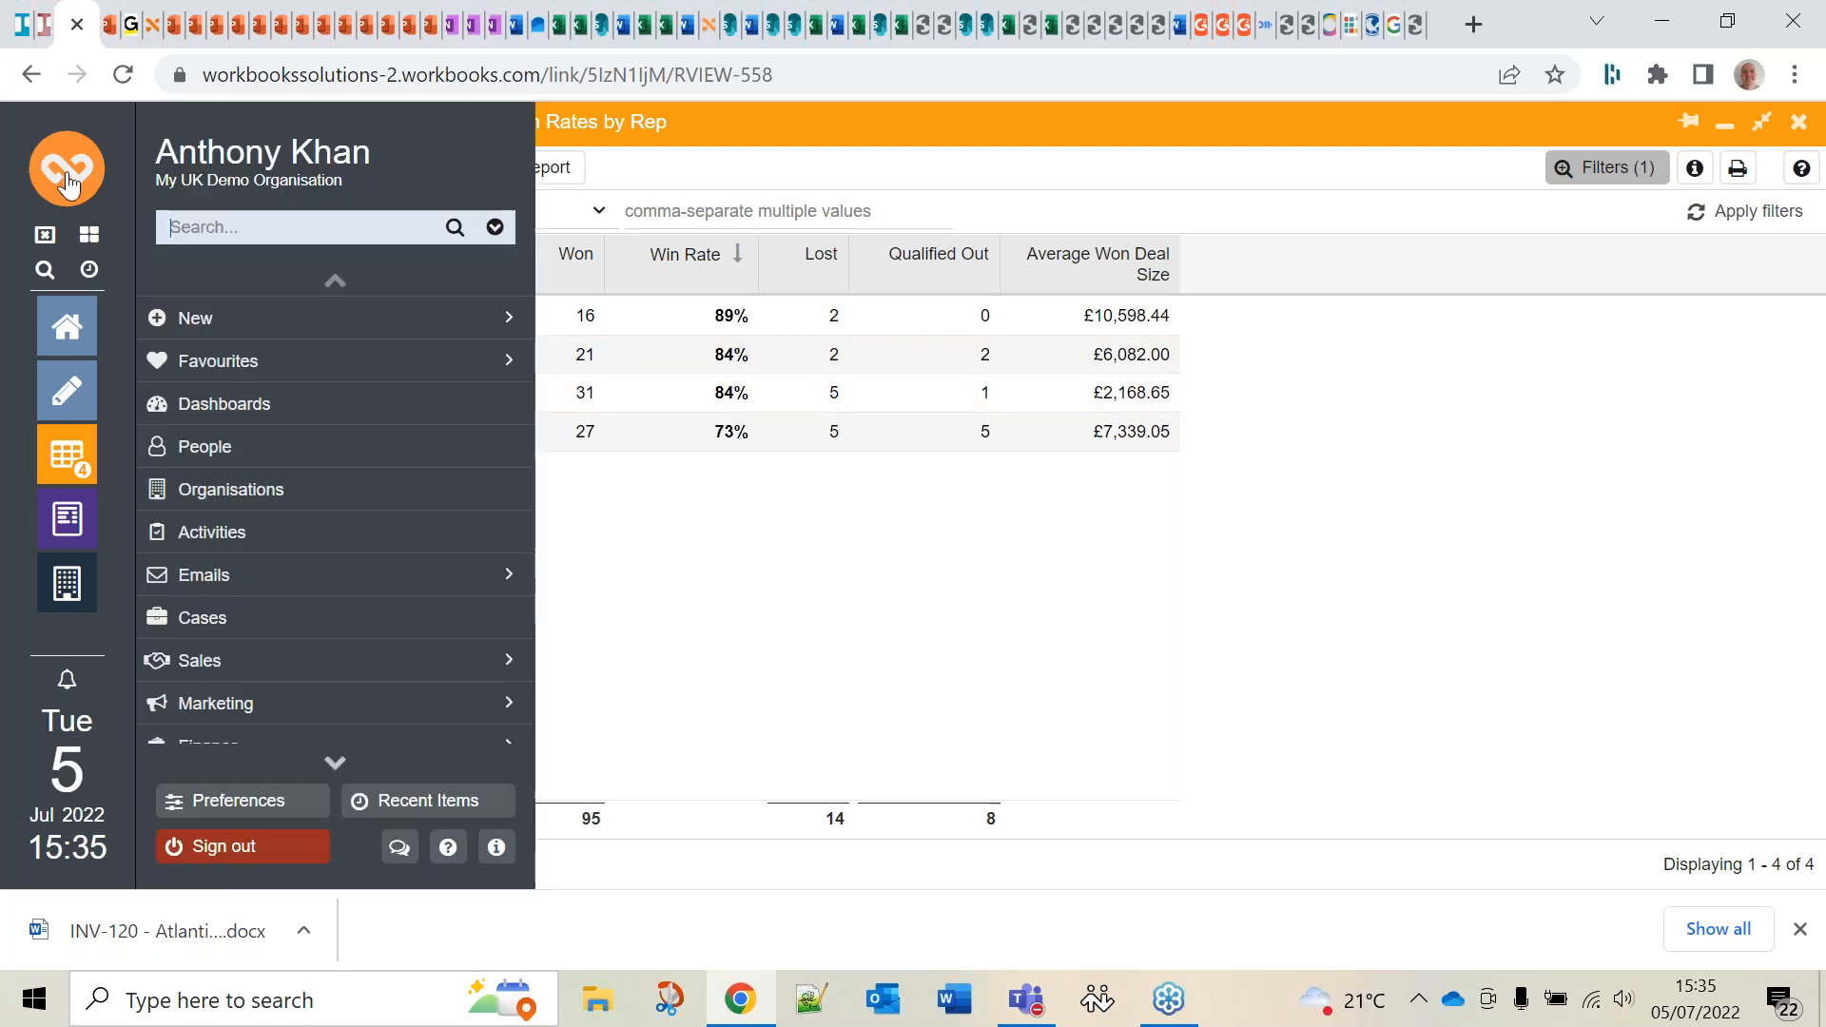
click(353, 418)
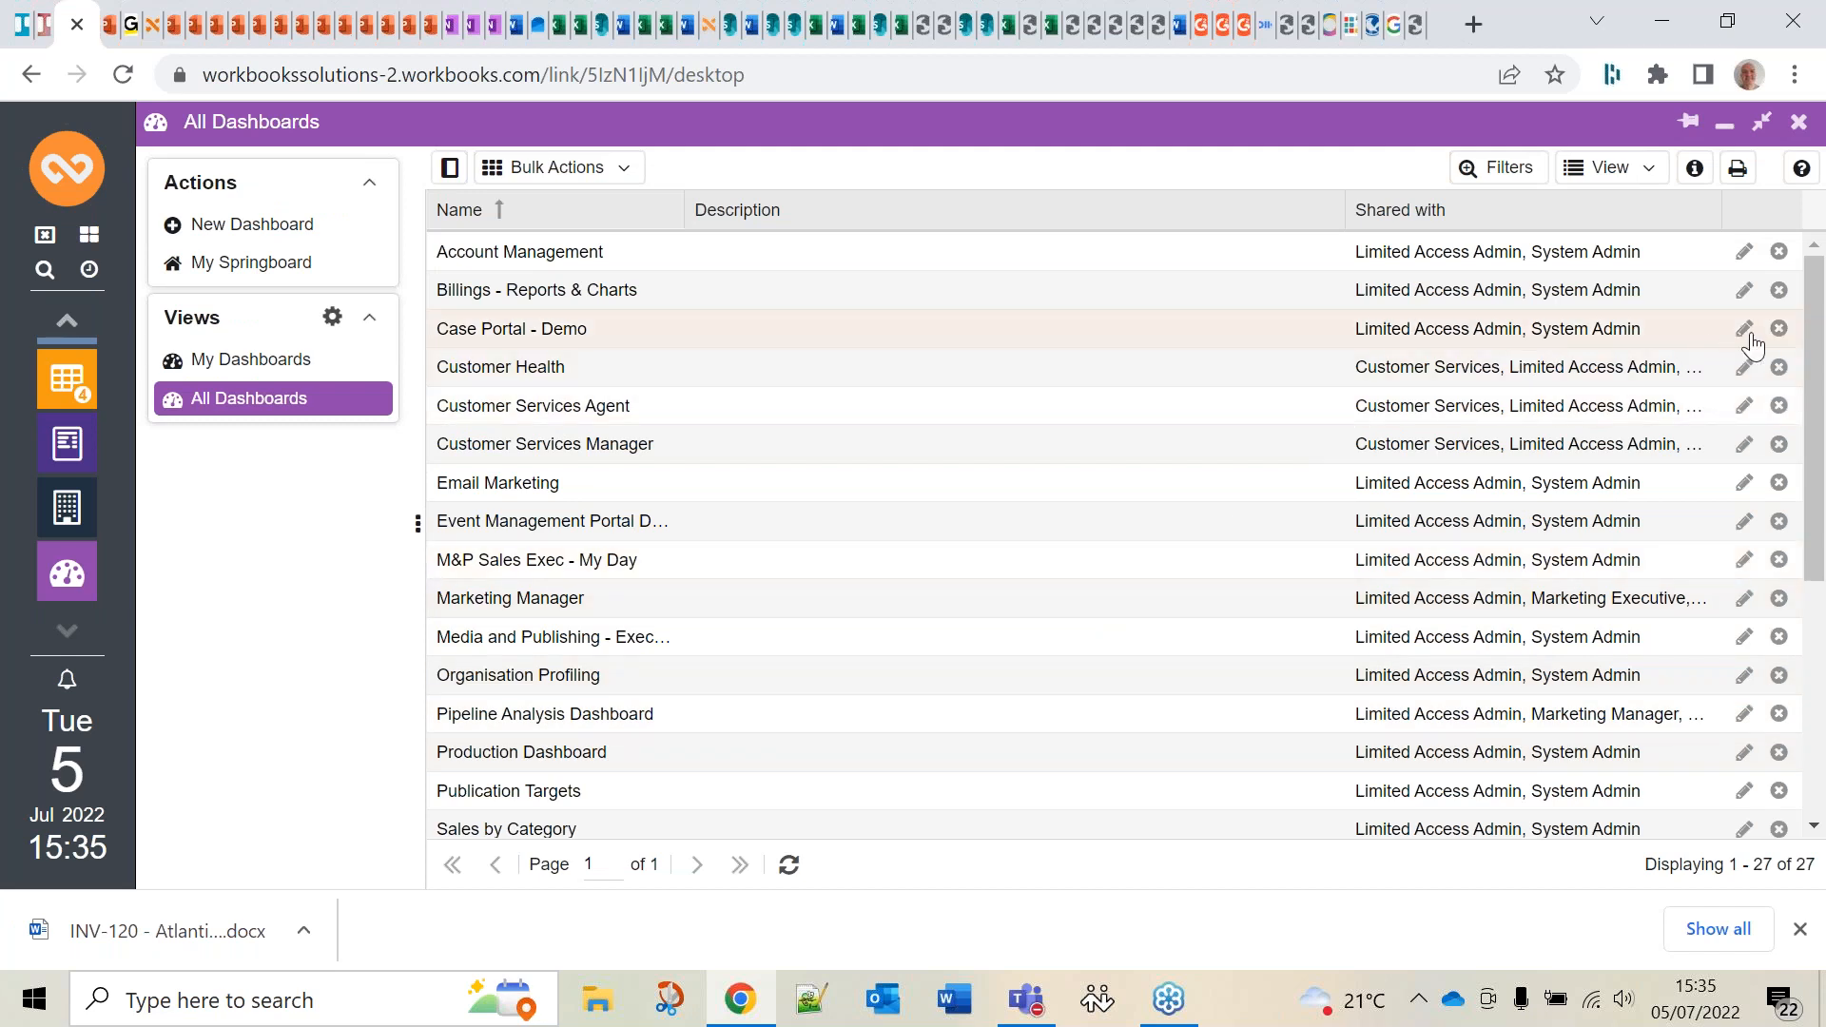
scroll(998, 522, down, 3)
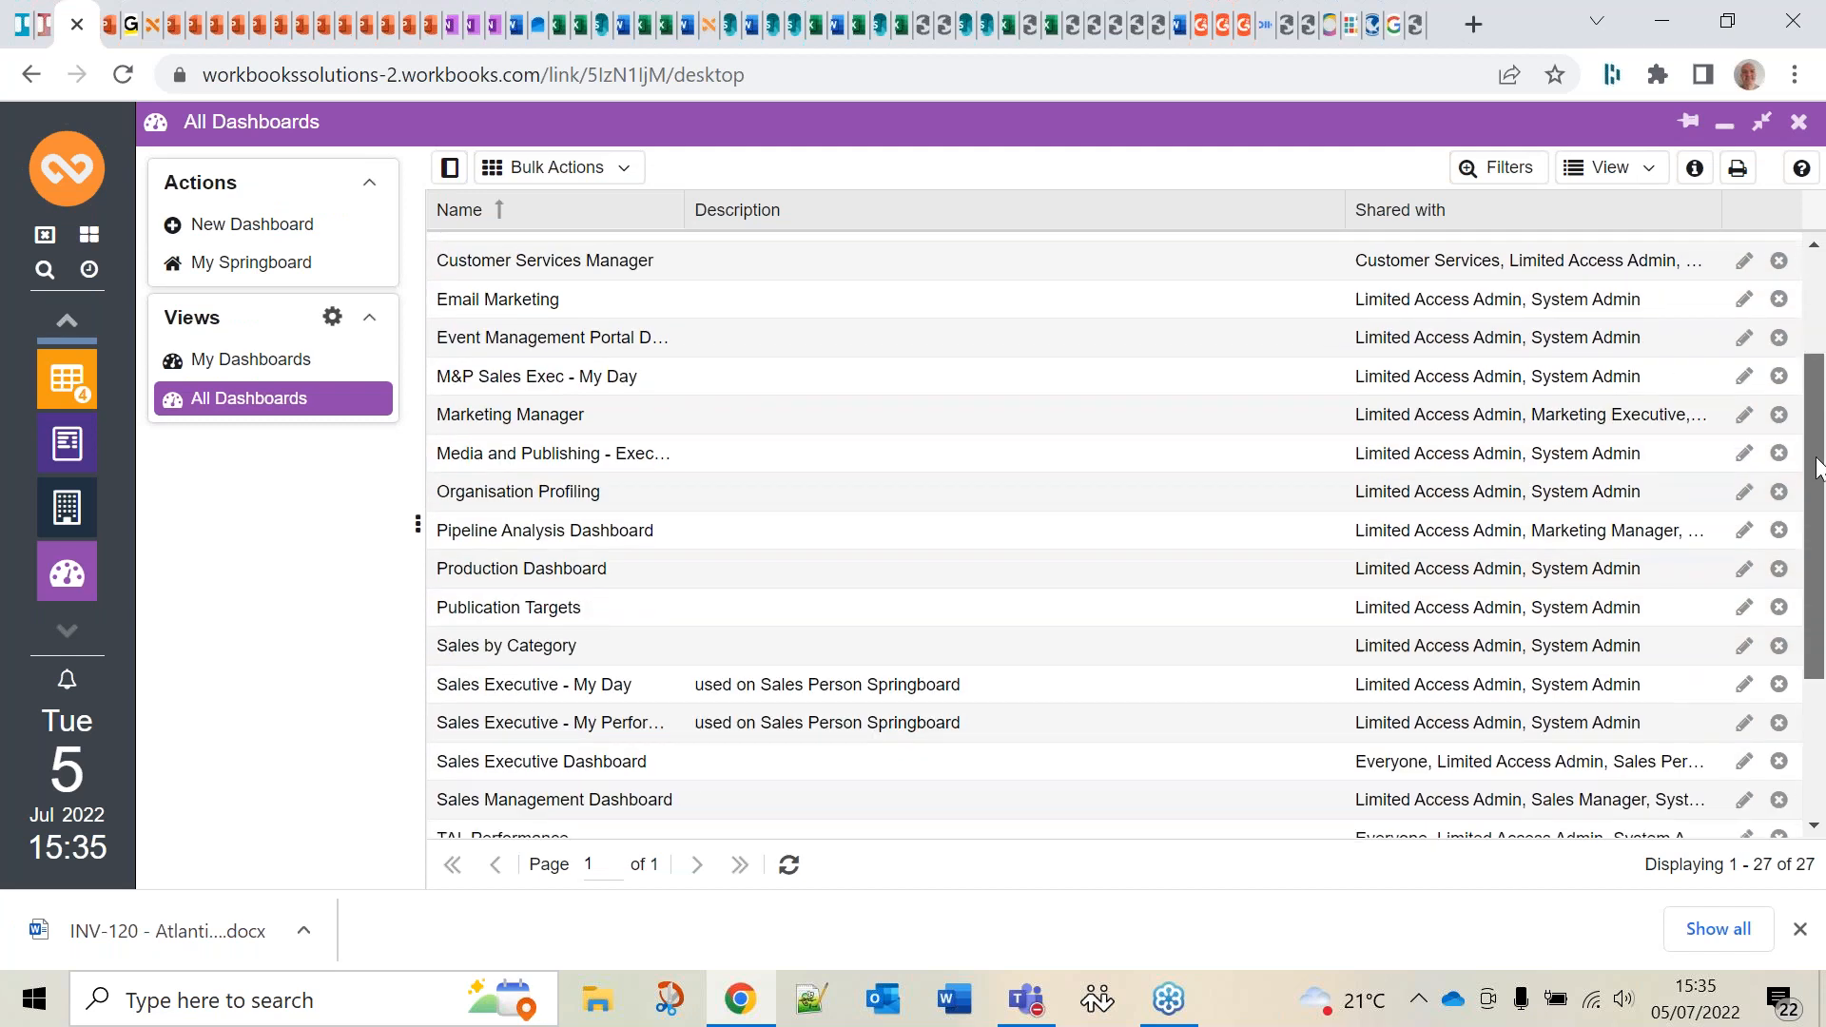
click(657, 733)
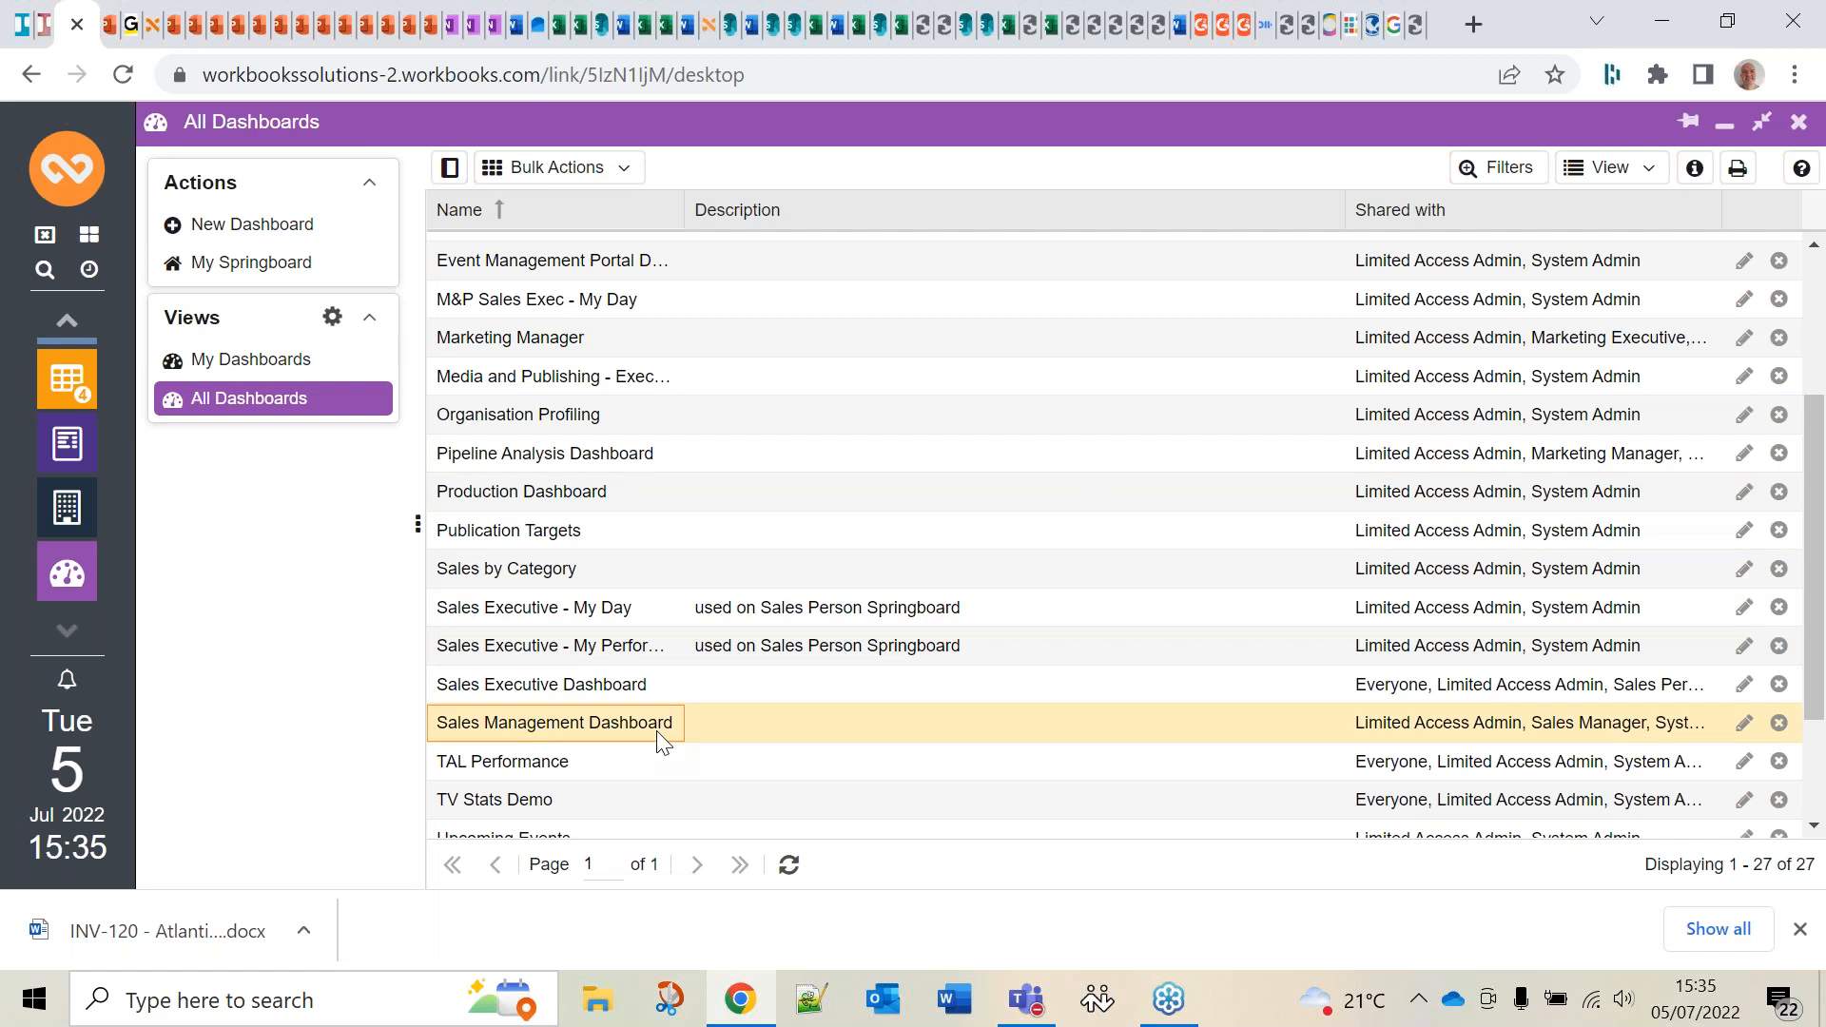
double_click(662, 741)
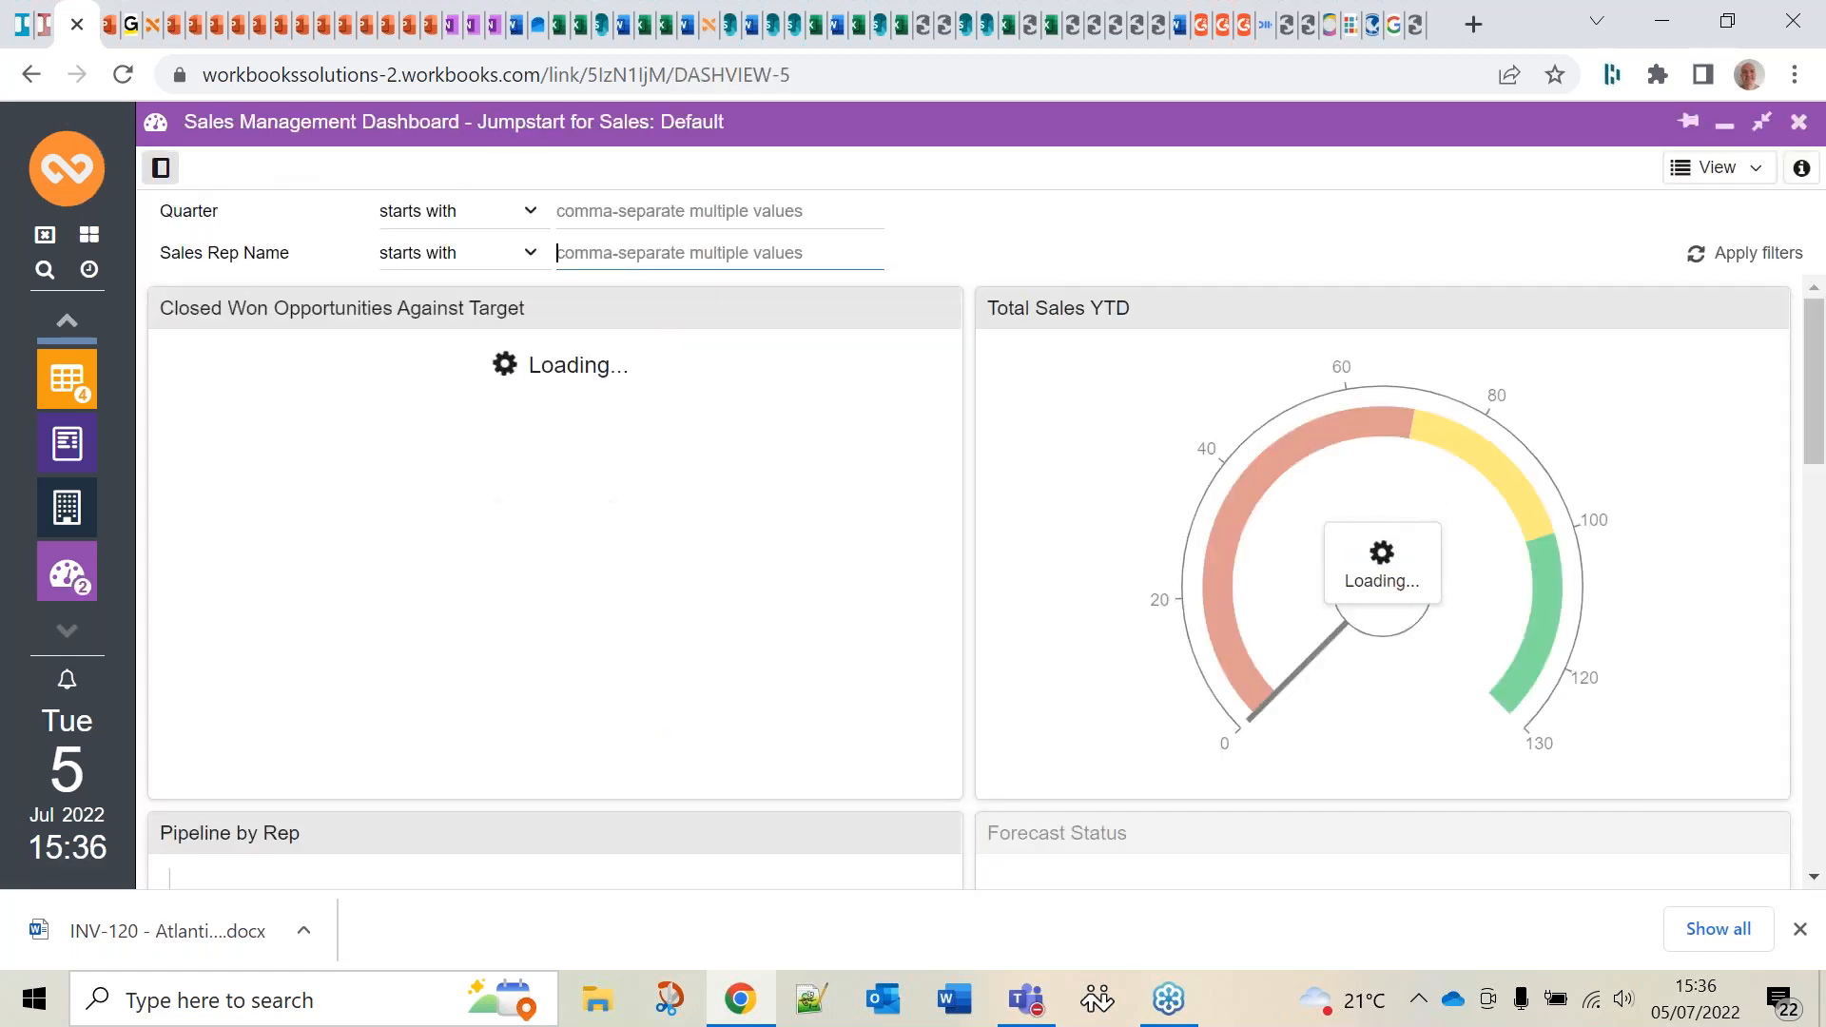
click(161, 168)
click(248, 236)
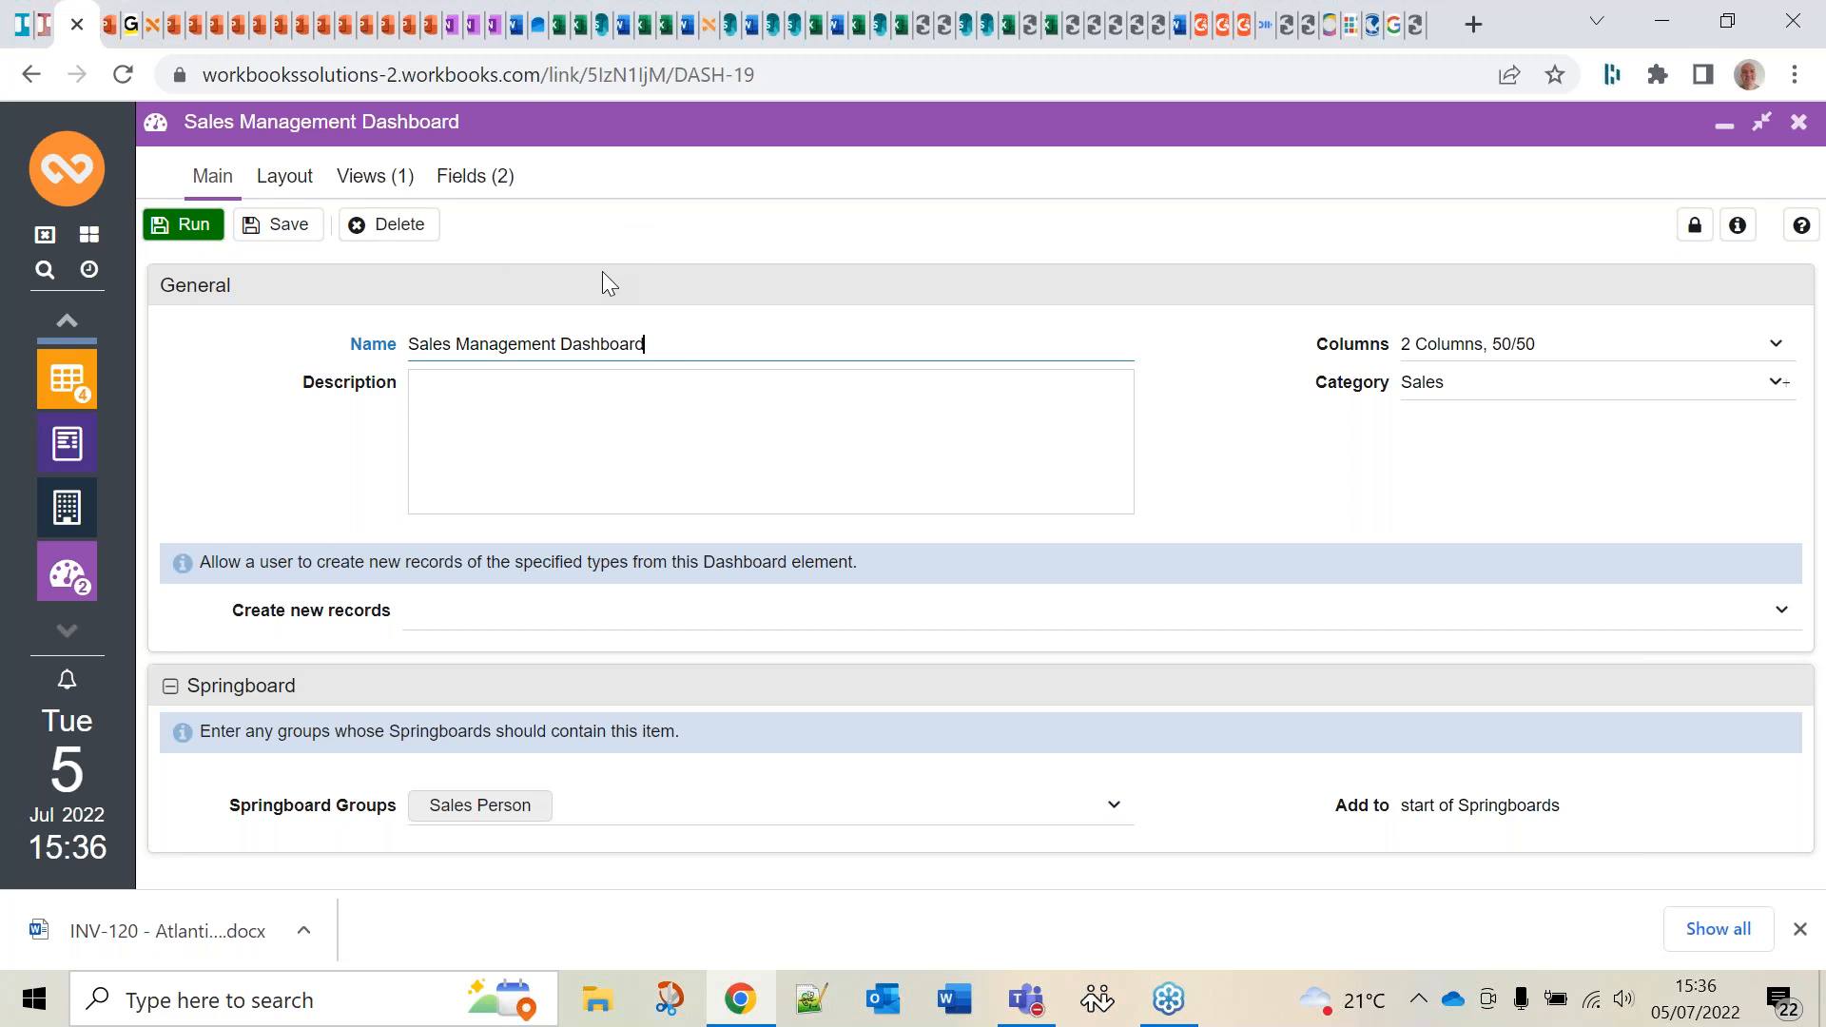
Set the element height of Conversion Rates by Rep in the dashboard layout to Auto, save it and check the resized element
click(286, 186)
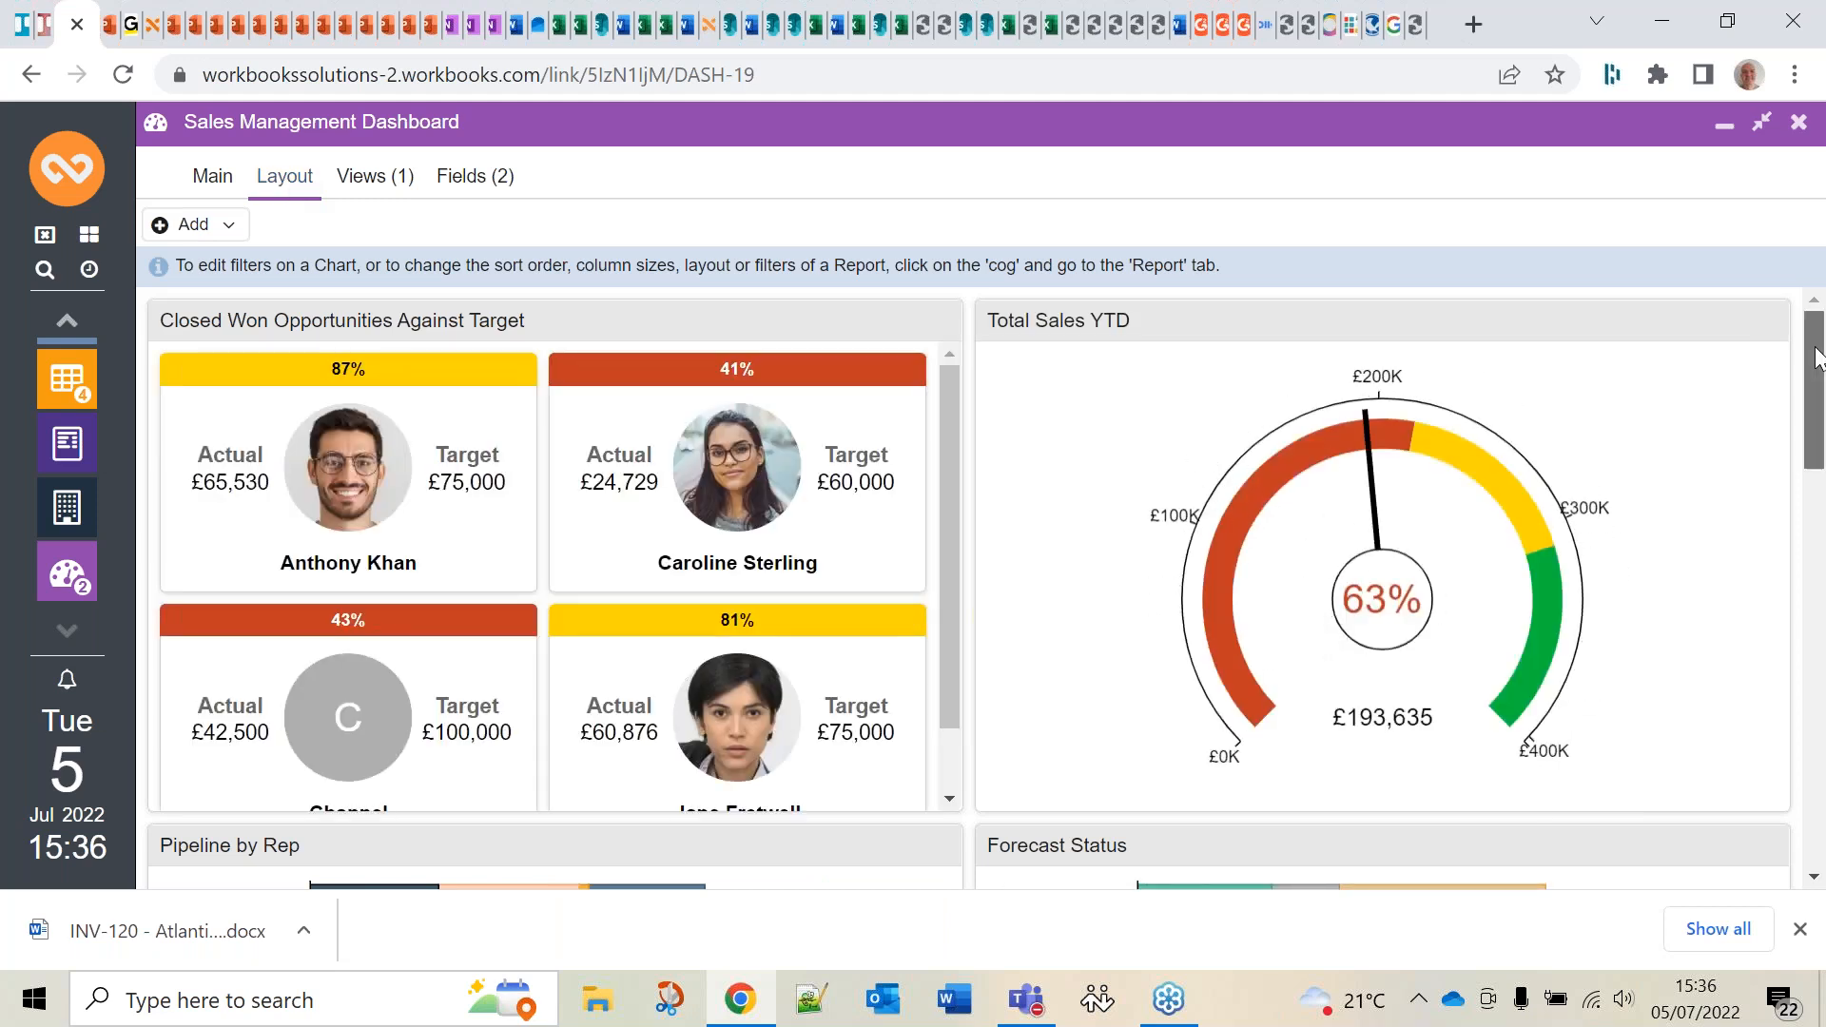
scroll(1816, 363, down, 8)
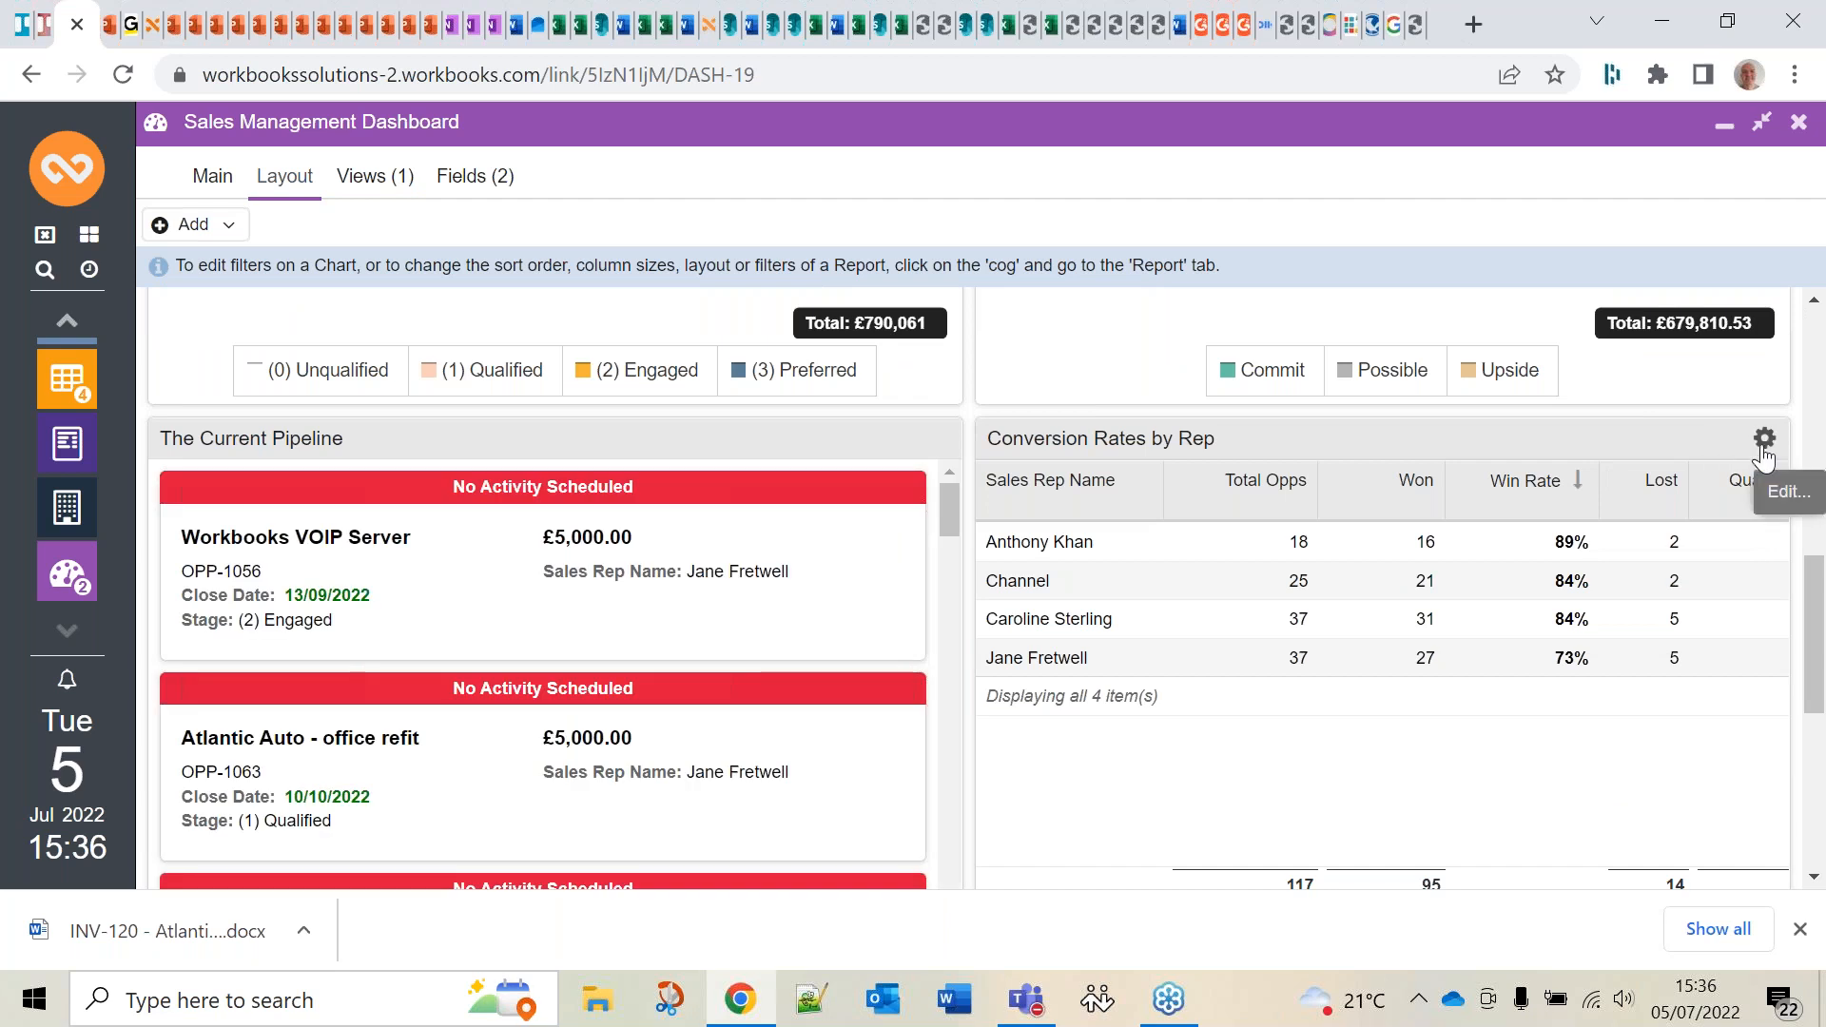
click(1762, 445)
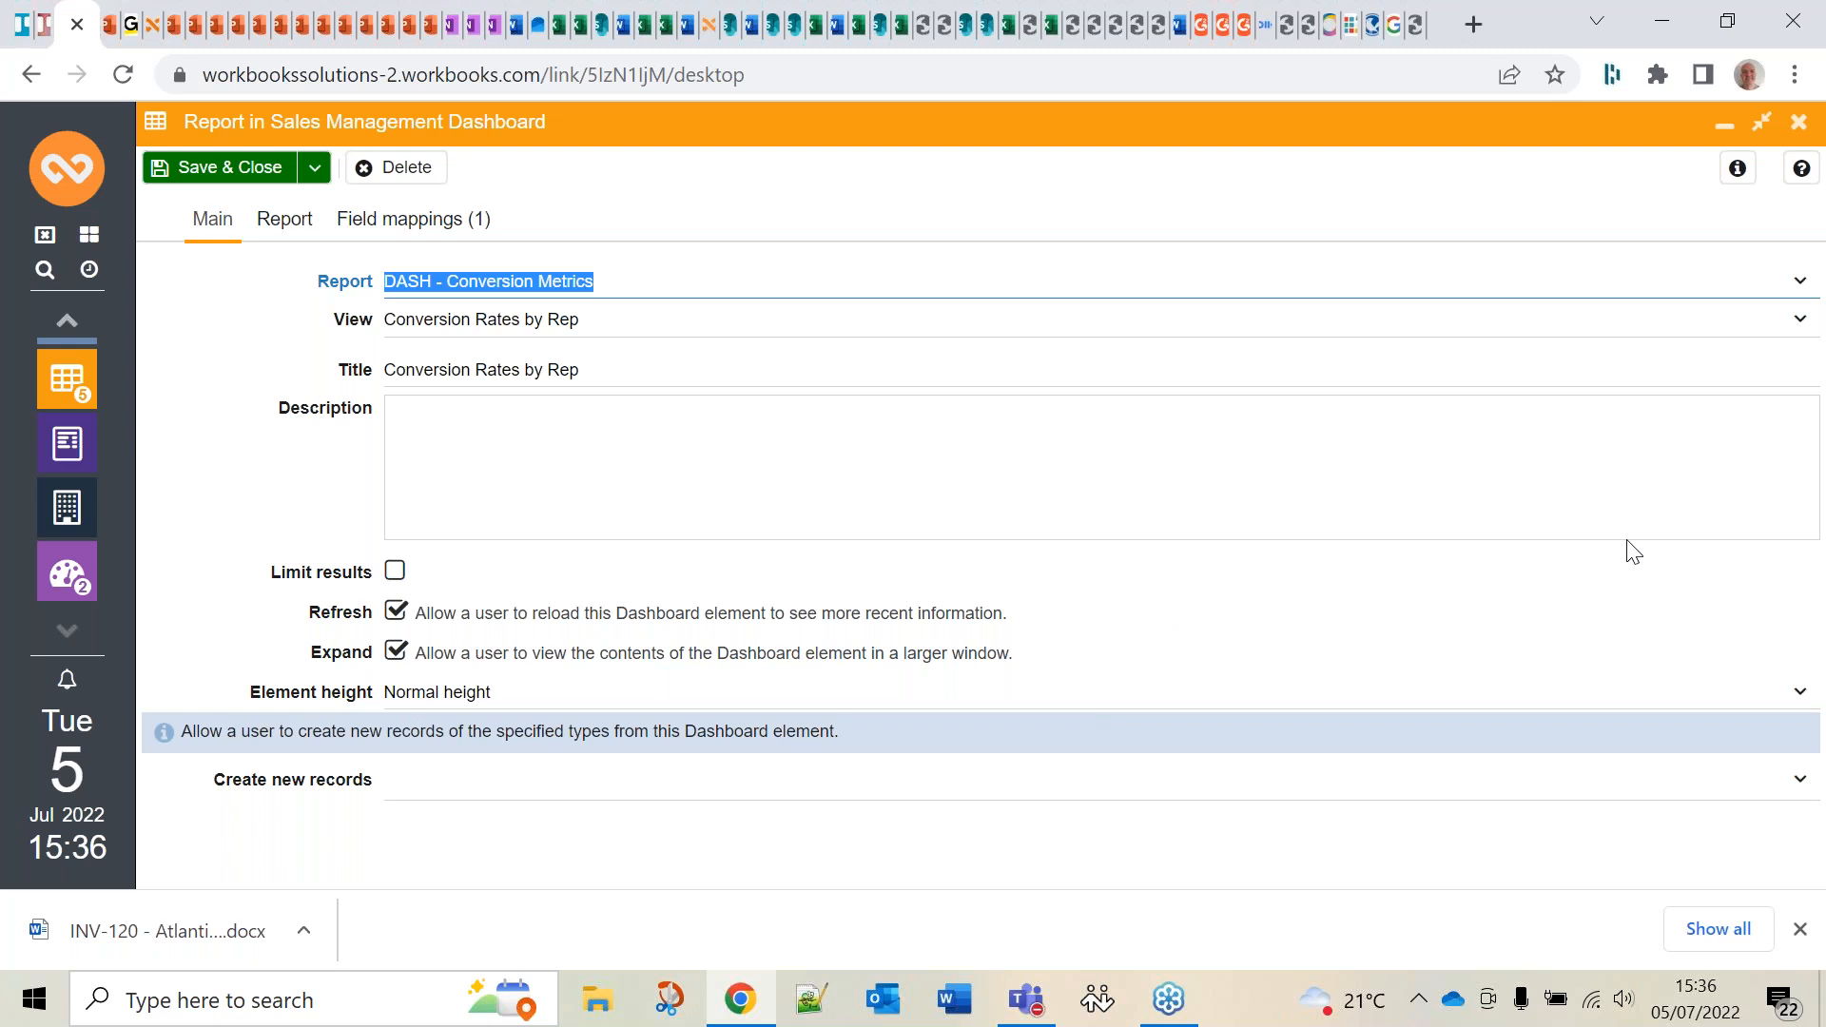
click(1787, 490)
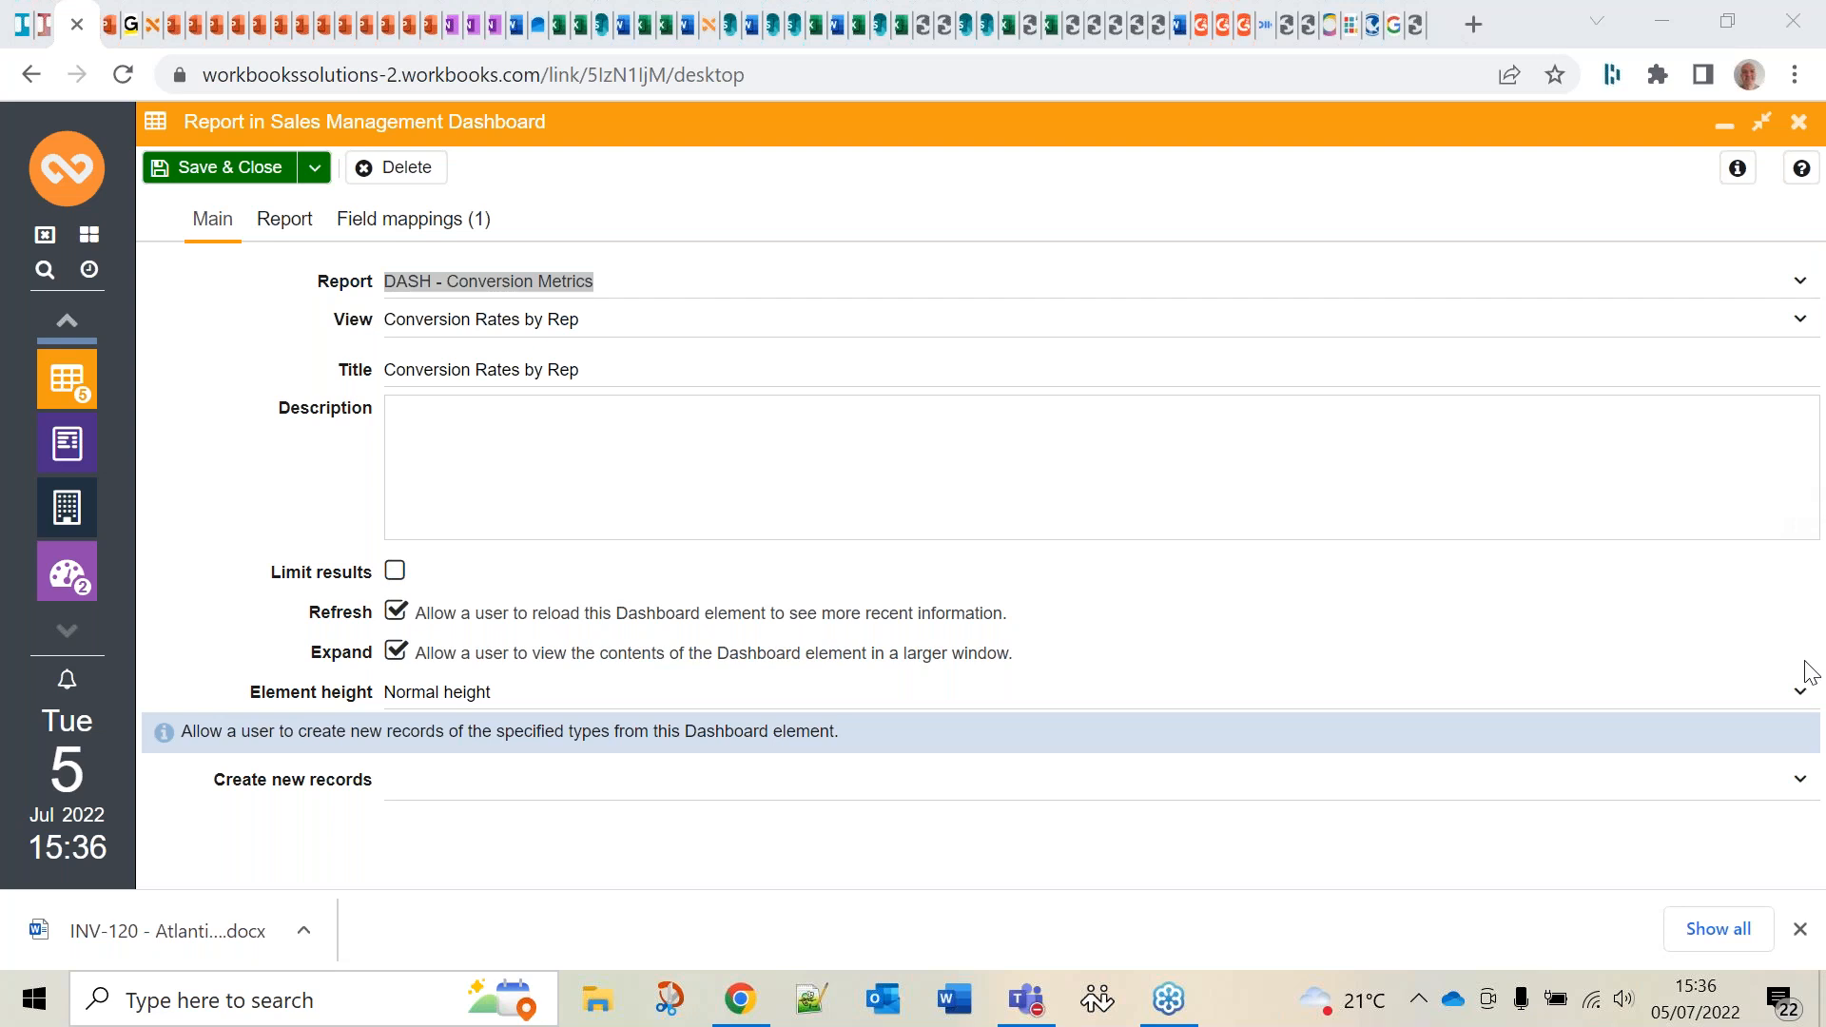
click(1802, 704)
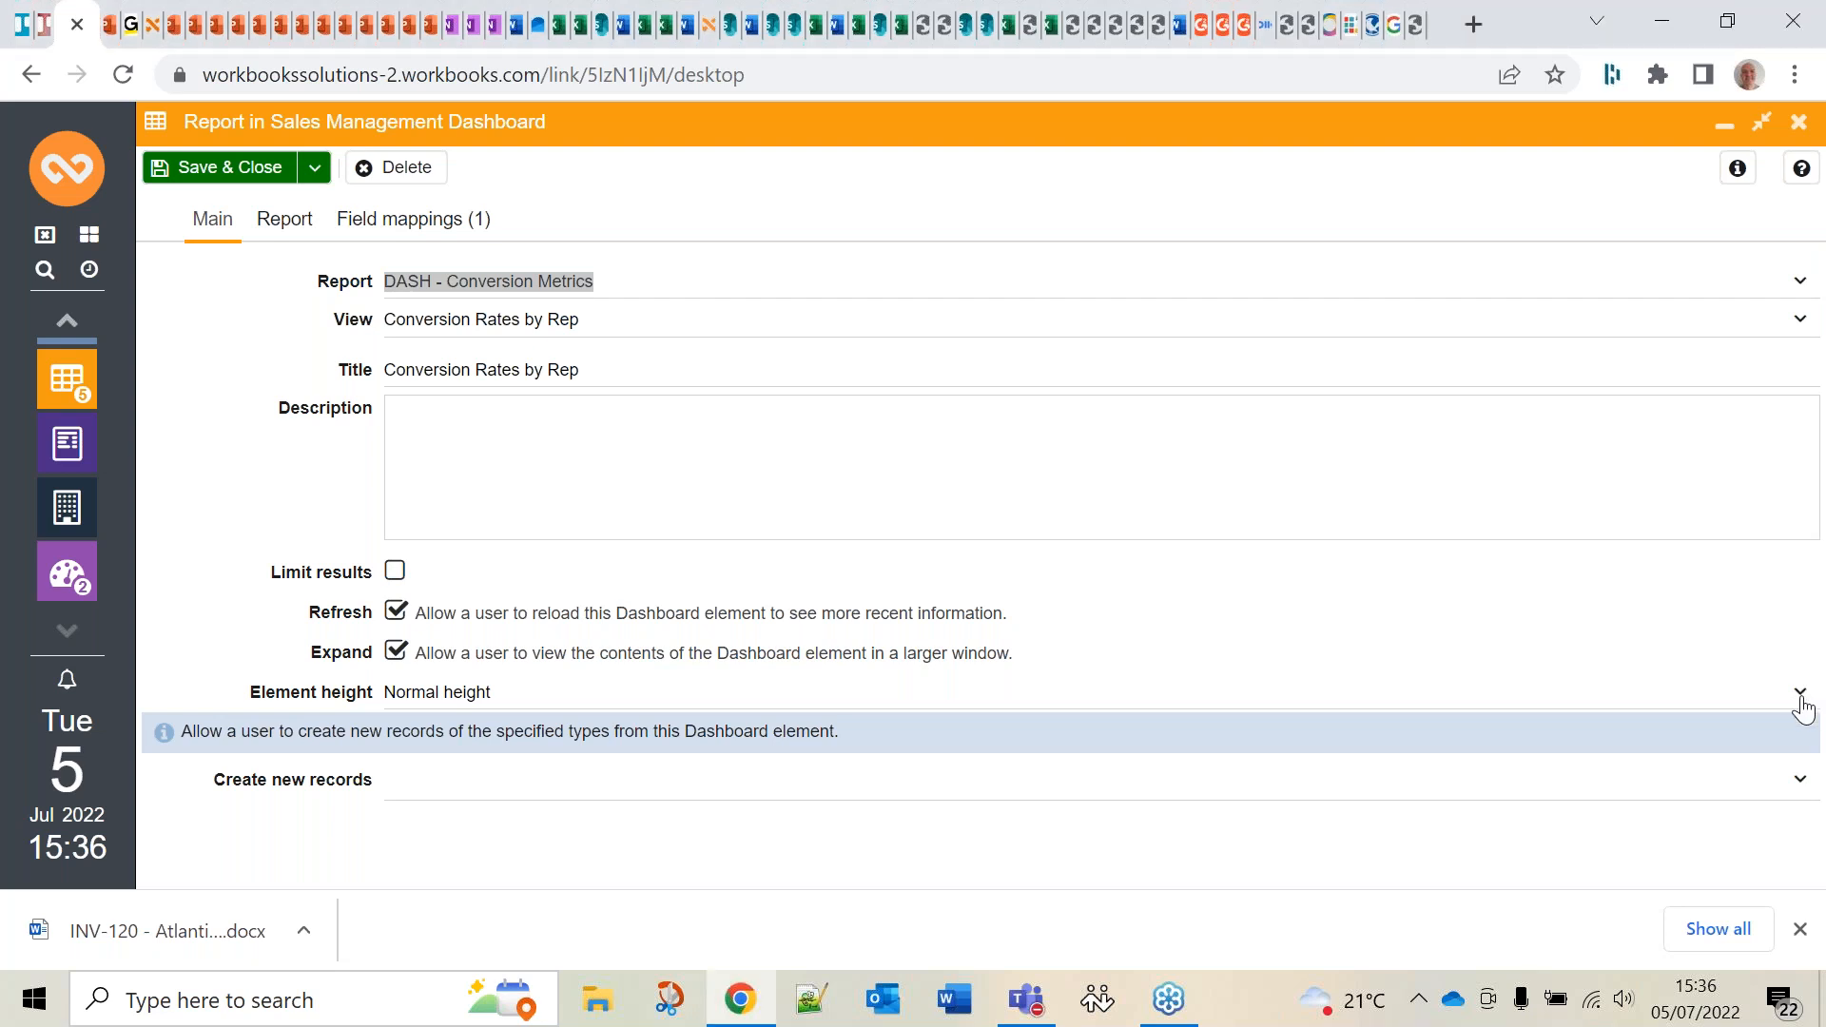
click(1802, 699)
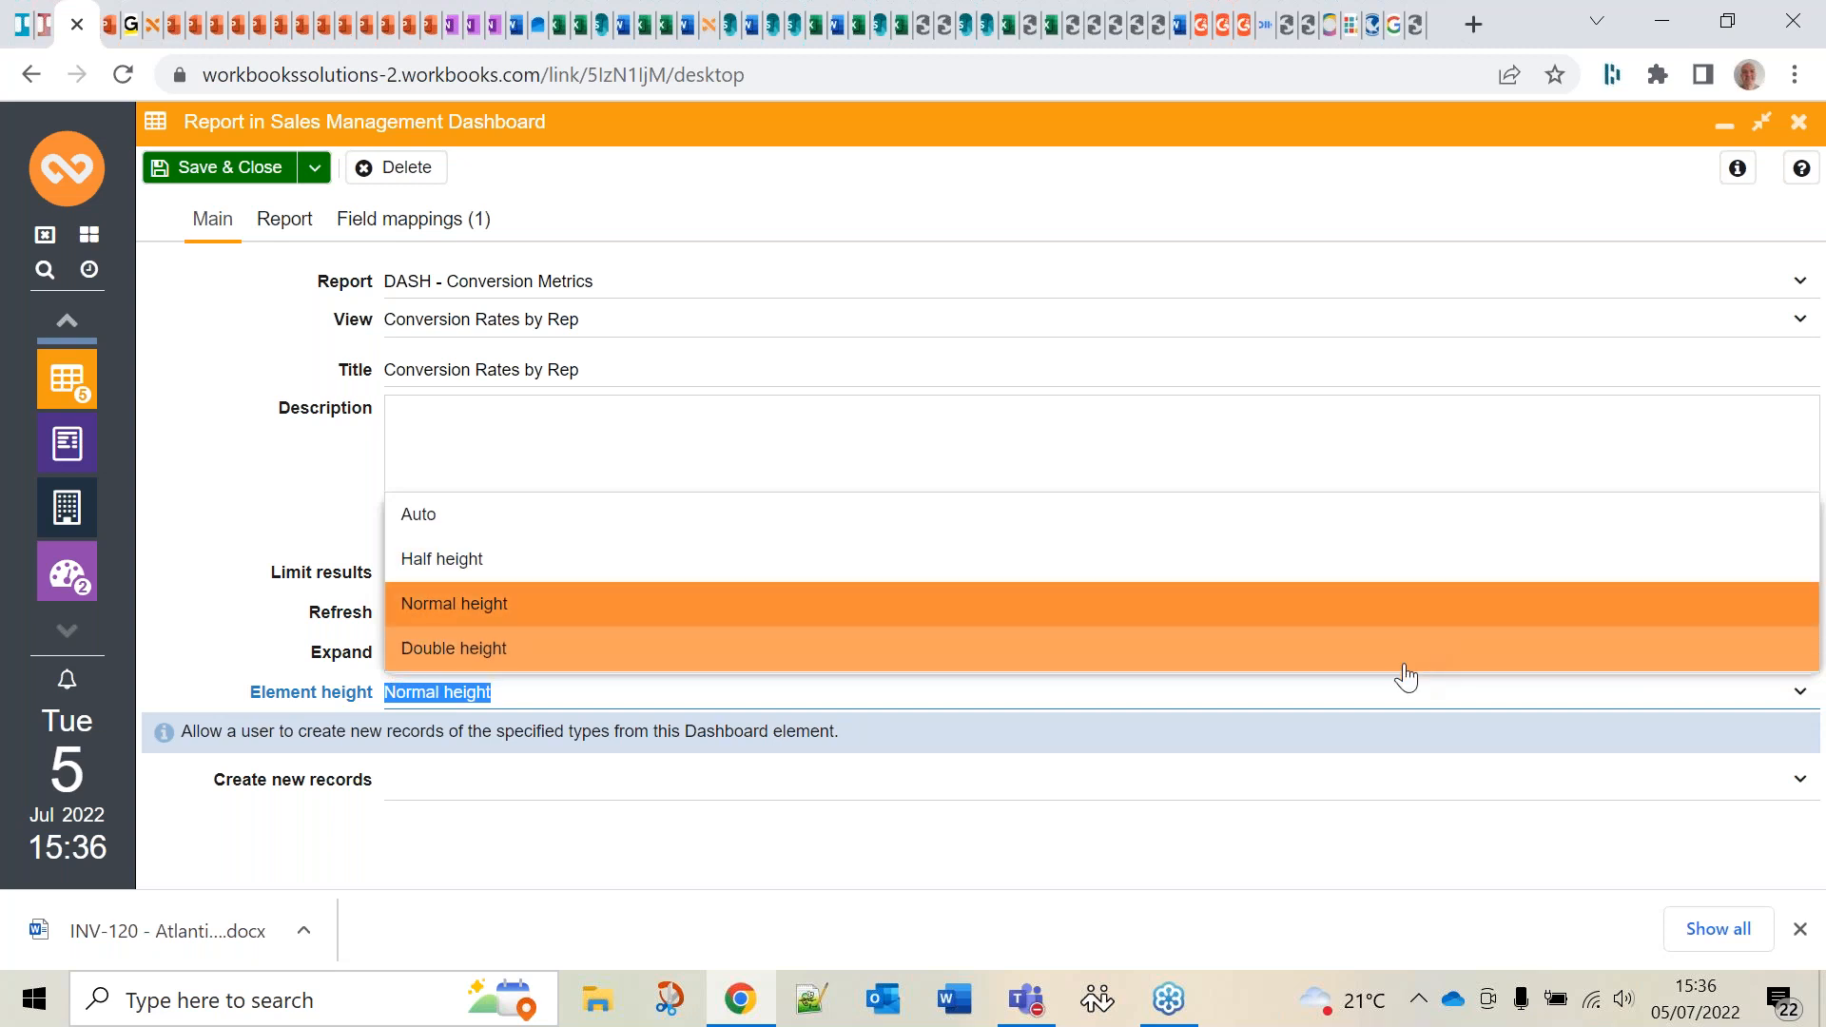
click(1081, 536)
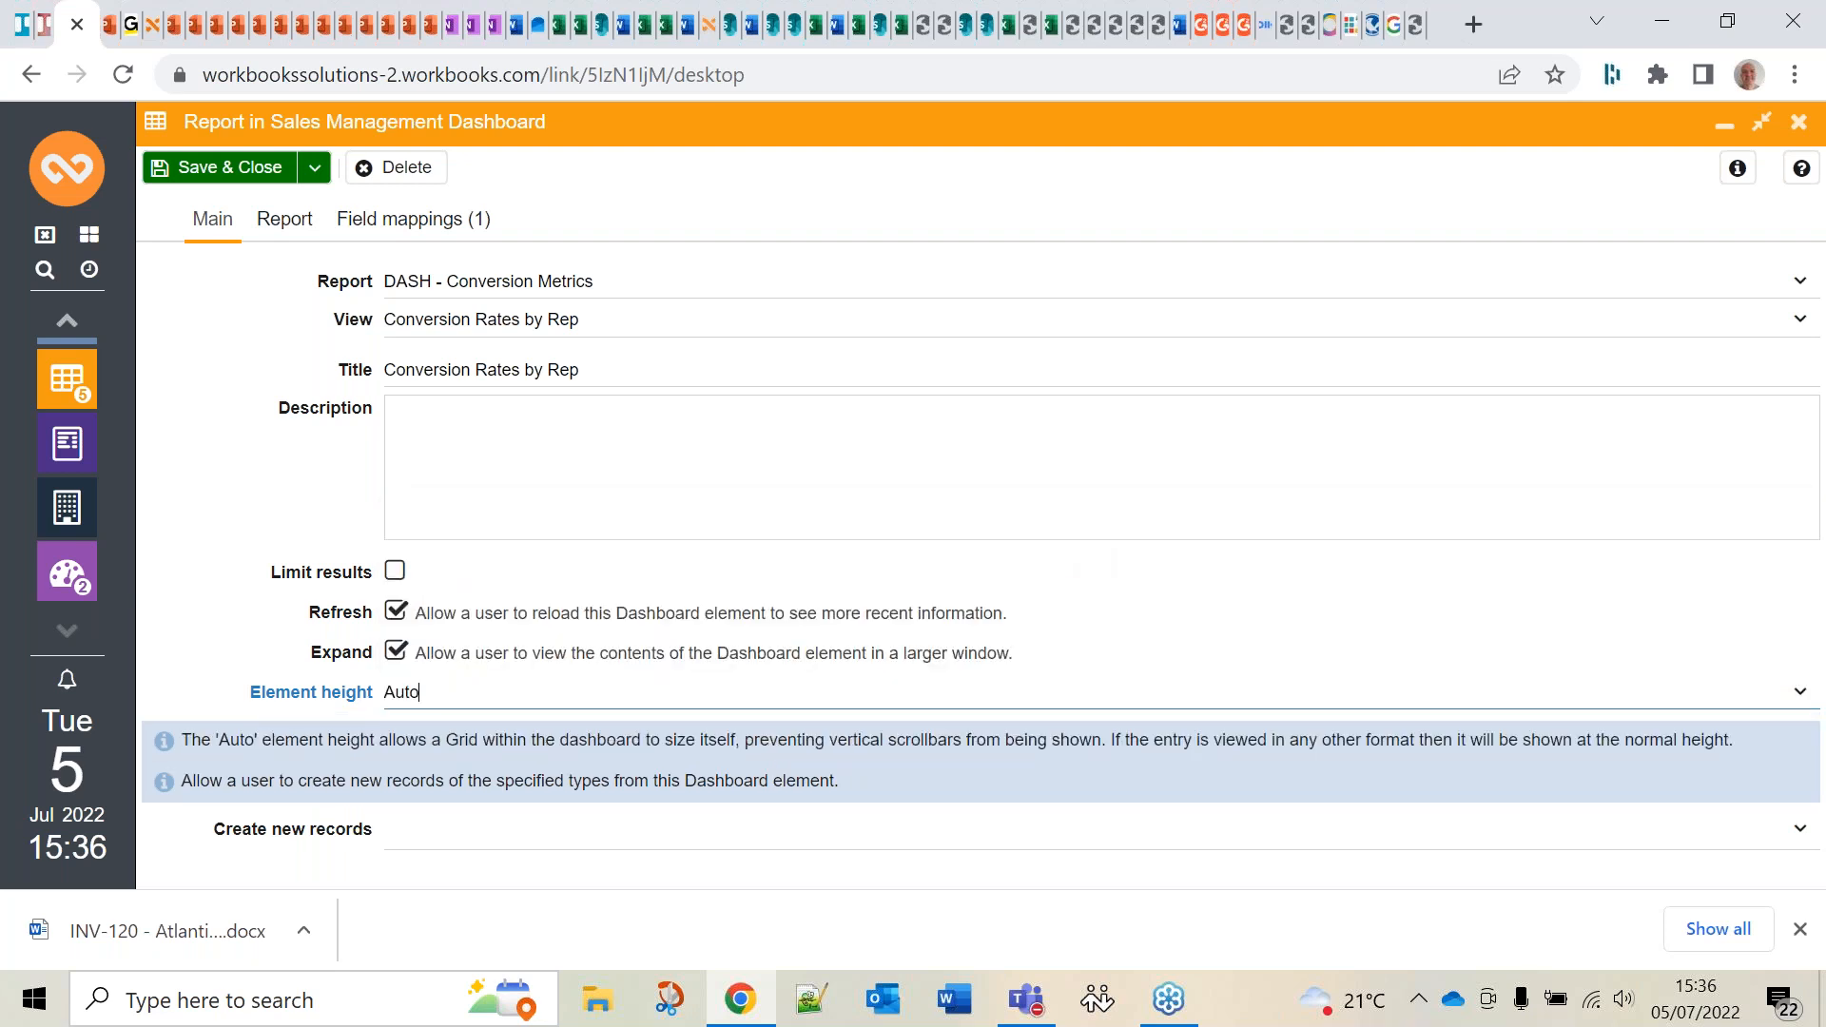
click(241, 171)
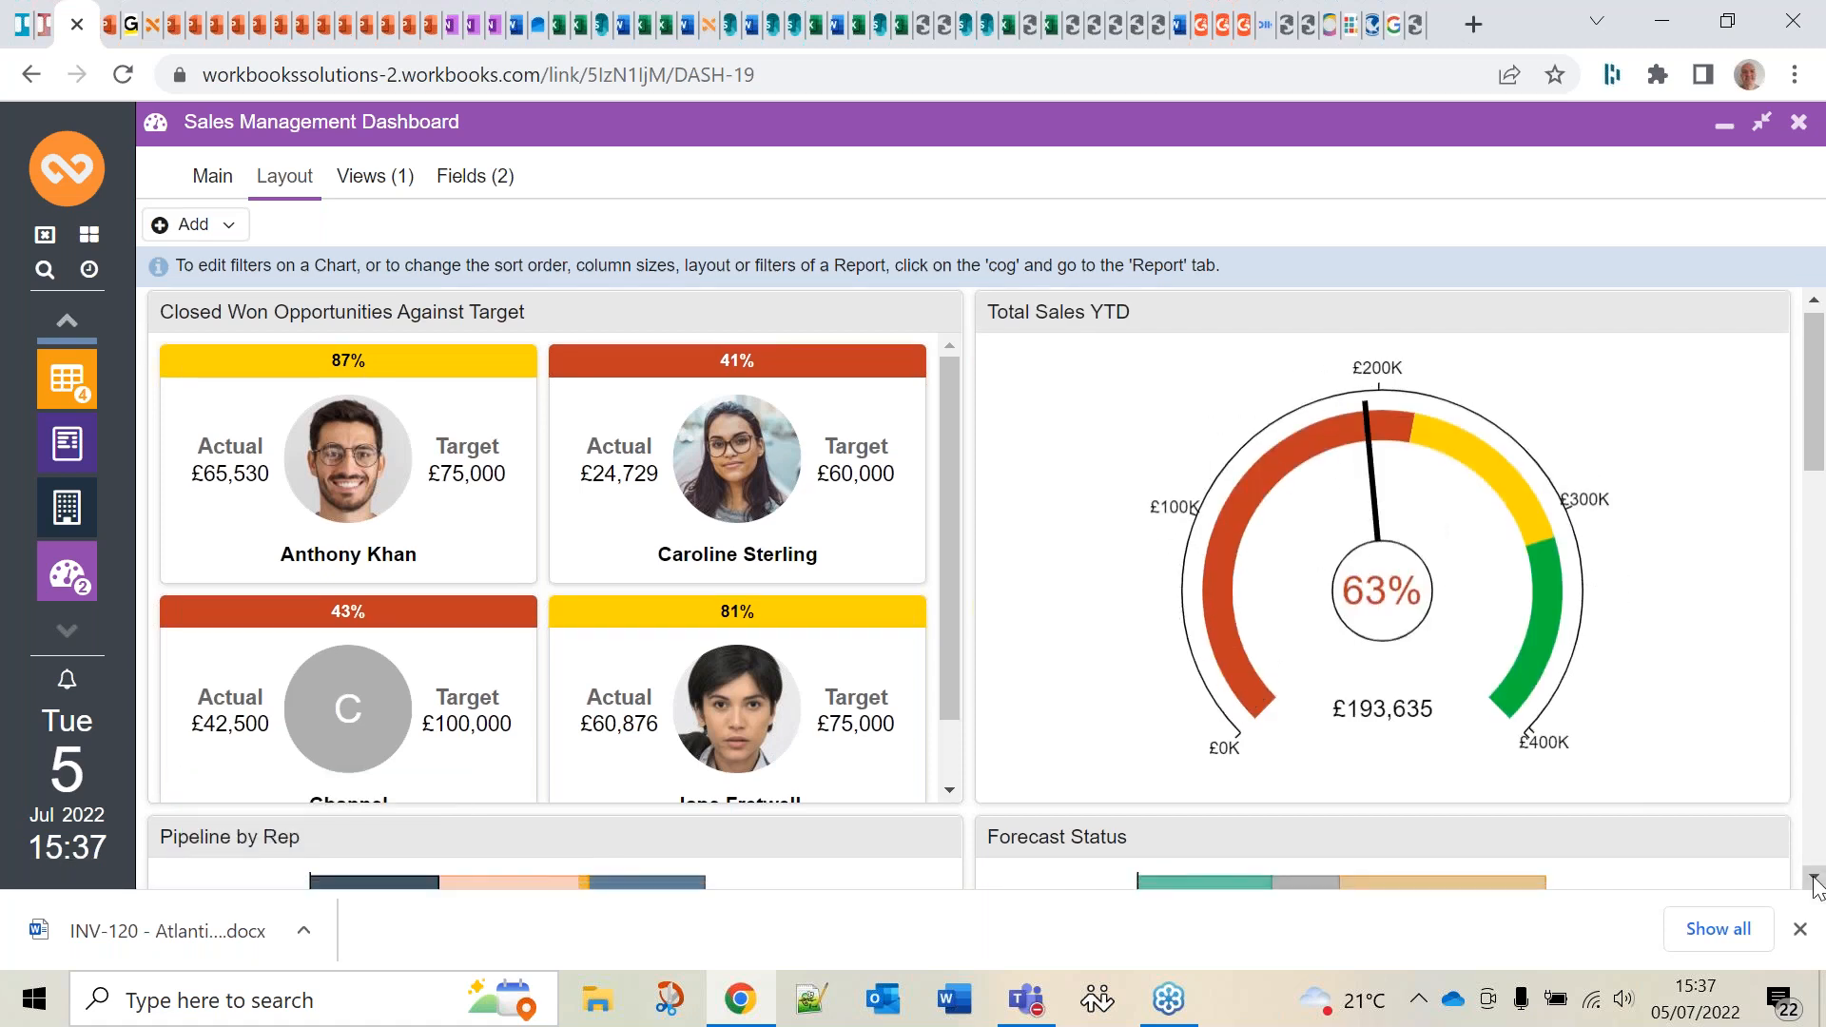
scroll(1814, 876, down, 2)
scroll(1817, 886, down, 7)
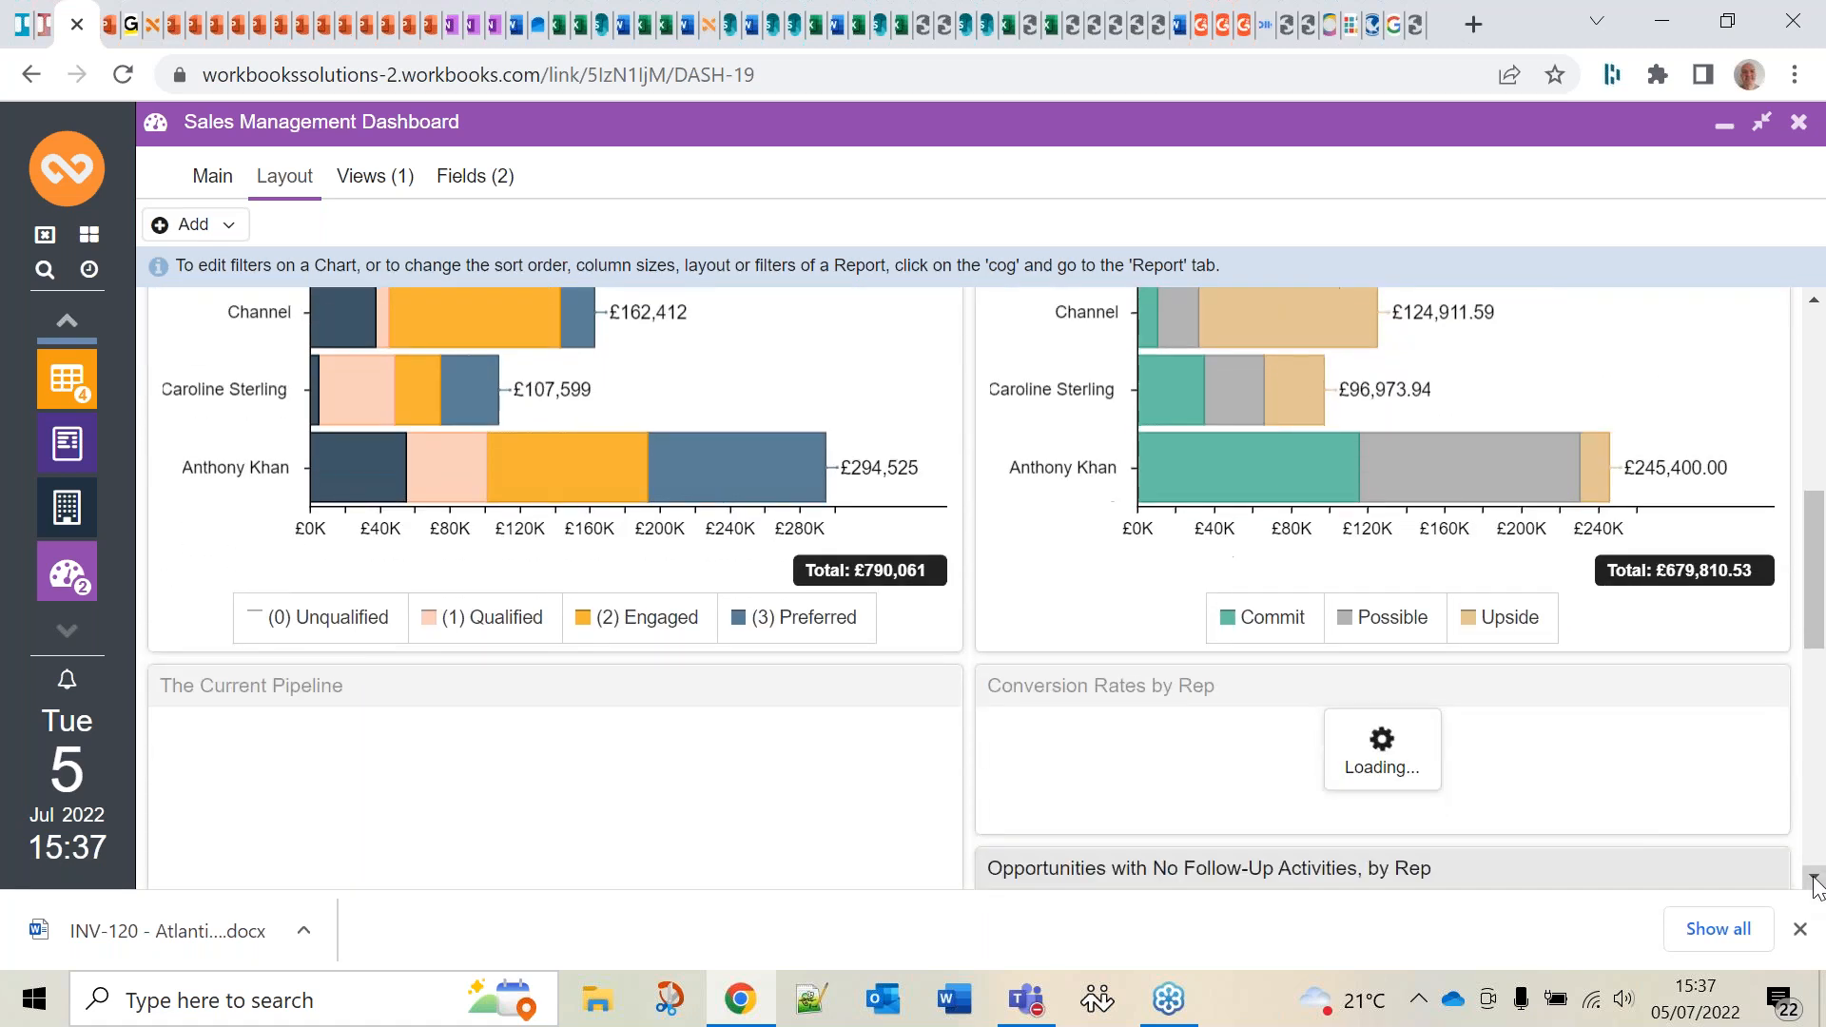
scroll(1817, 885, down, 1)
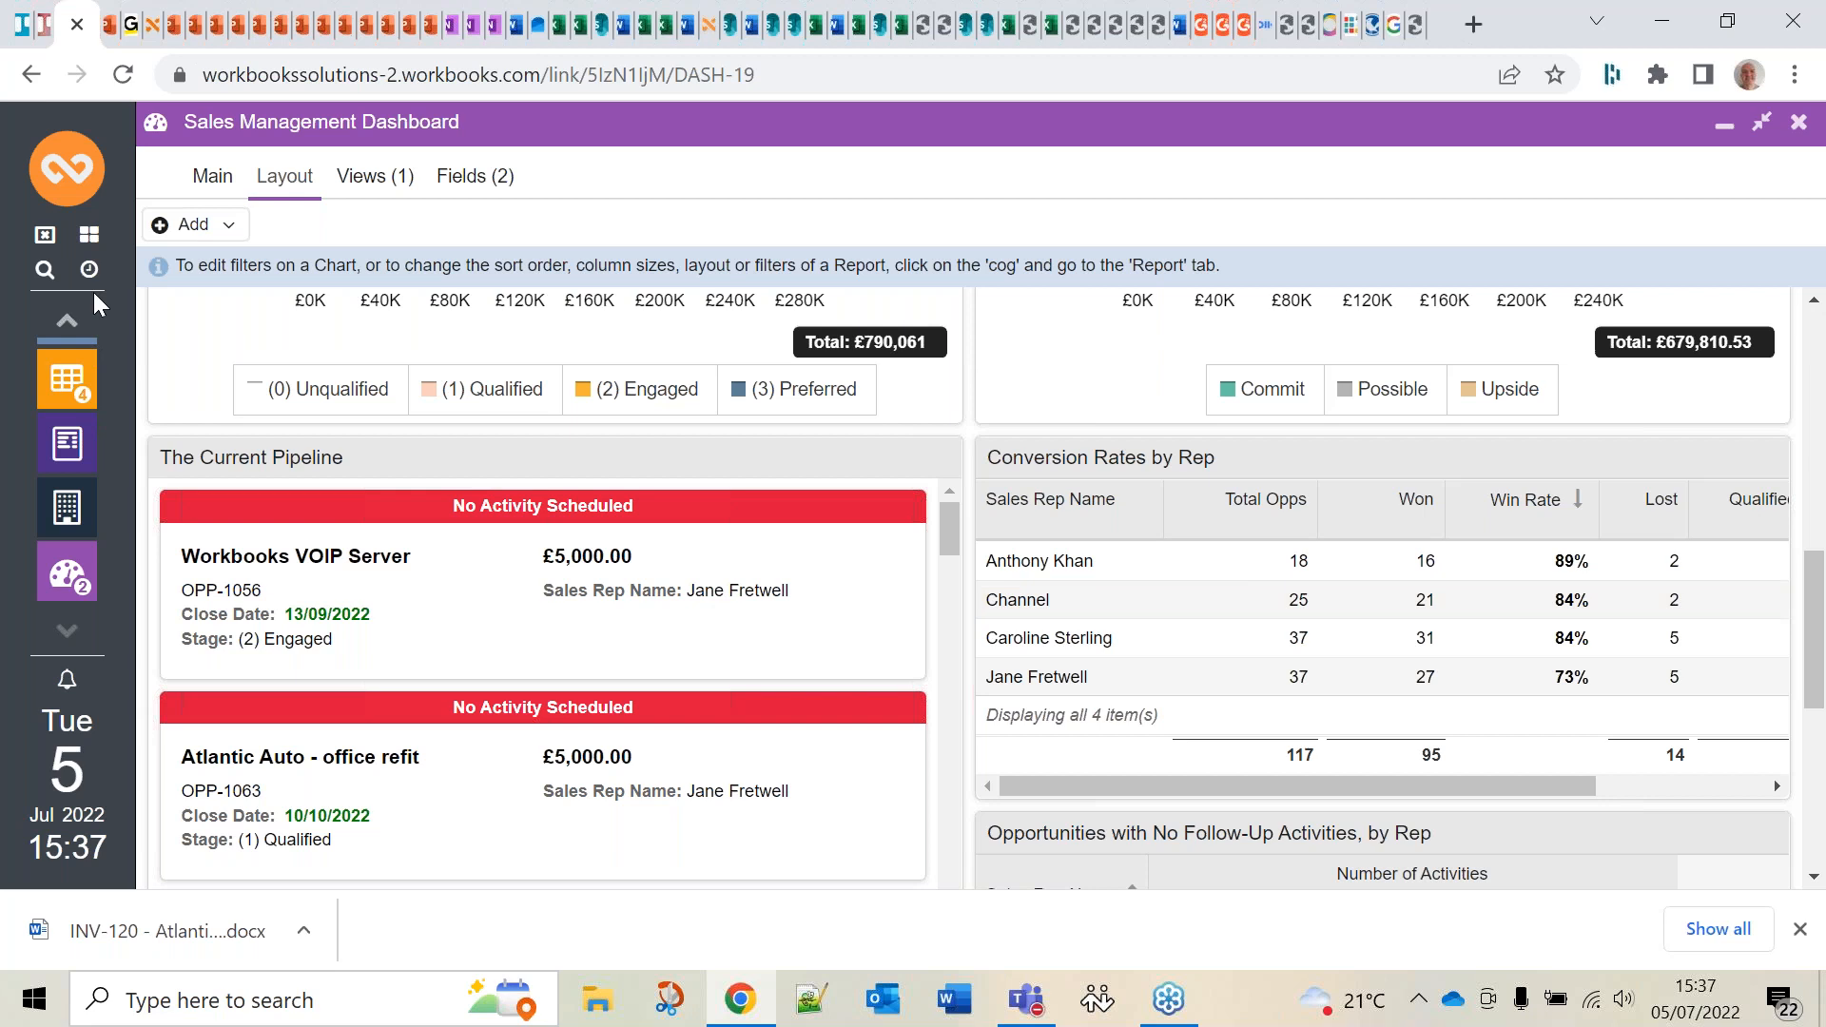
Open the user preferences, review the Lists setting for items to show on each page, and close them without changes
click(74, 202)
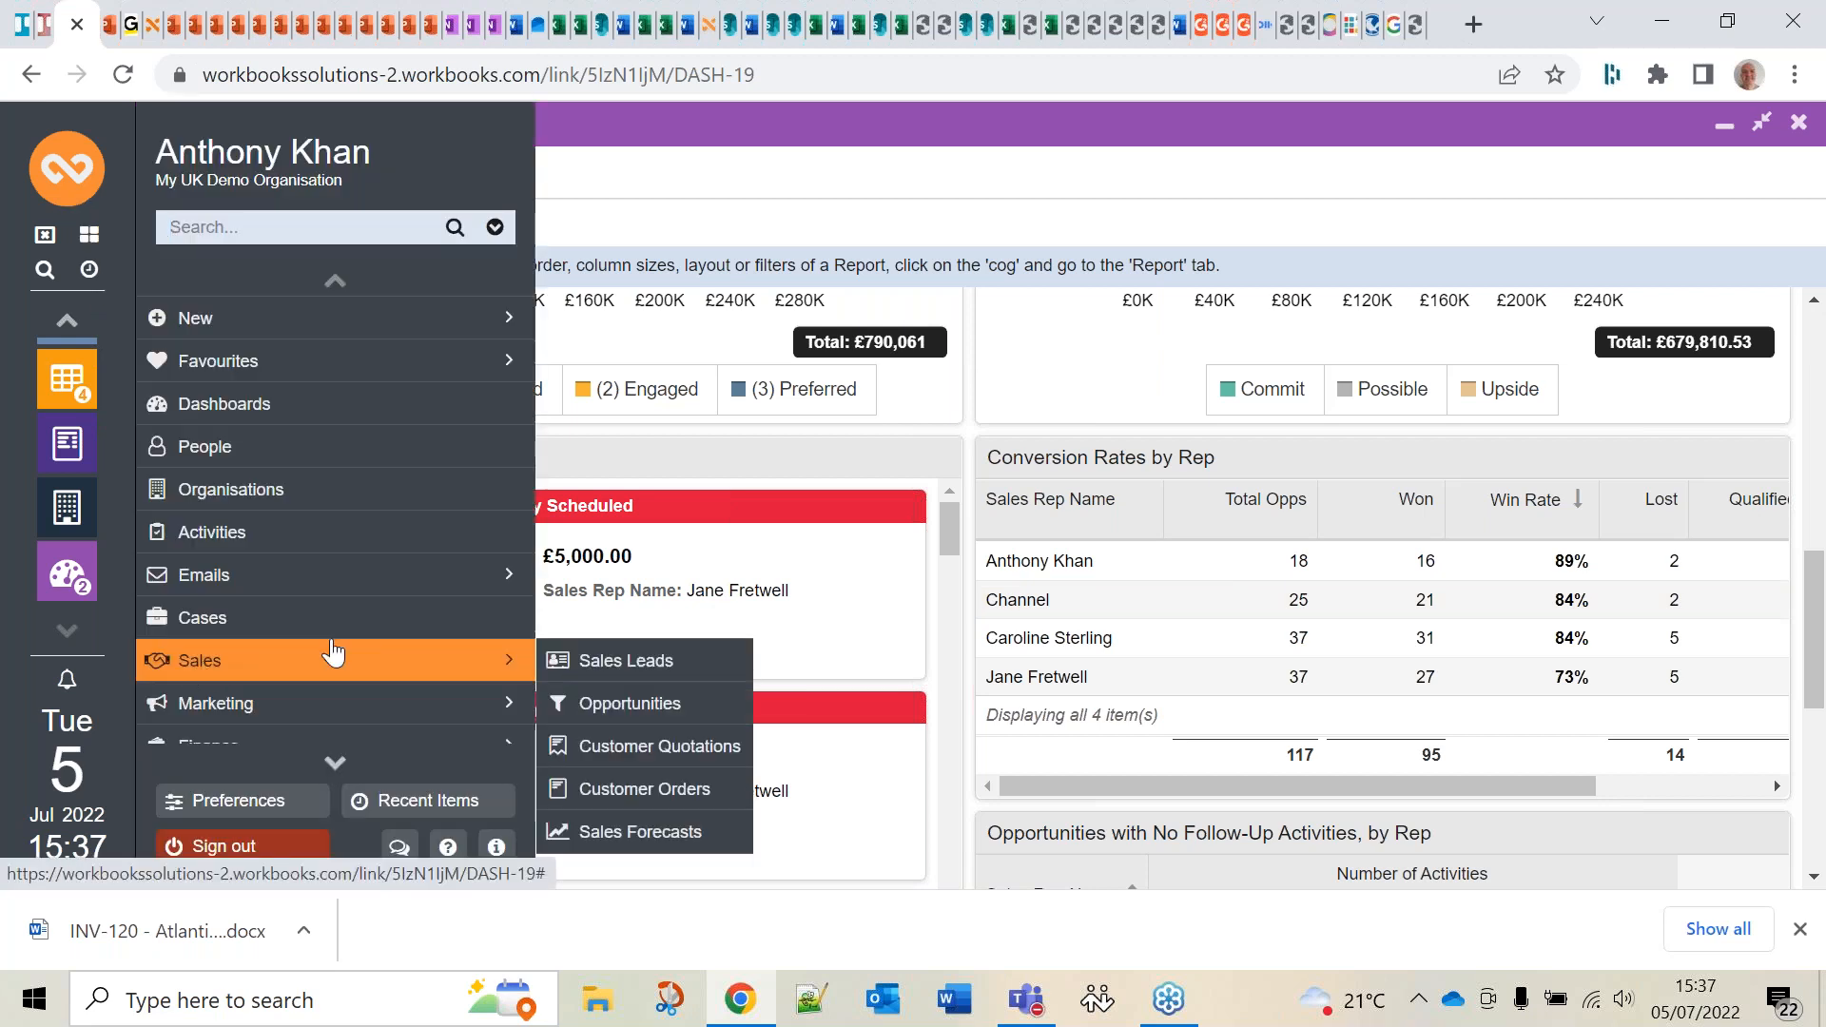
click(246, 807)
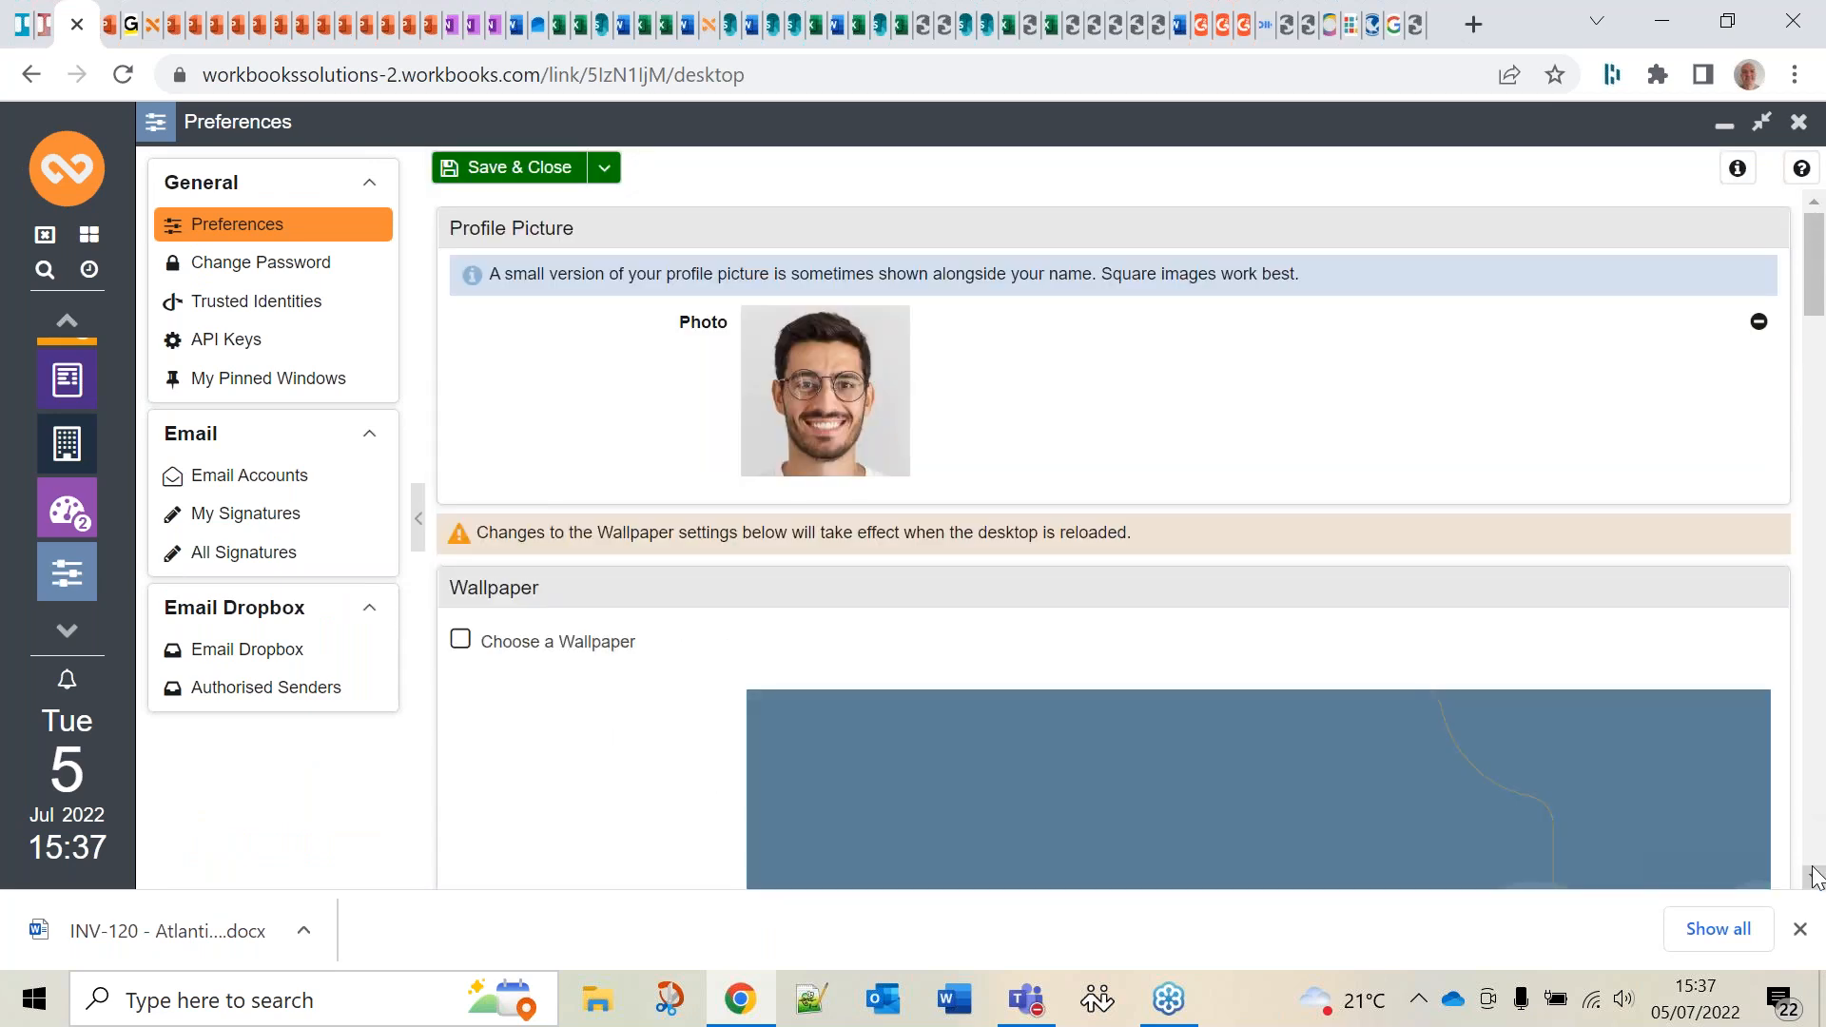
click(1814, 876)
drag(1813, 877, 1814, 877)
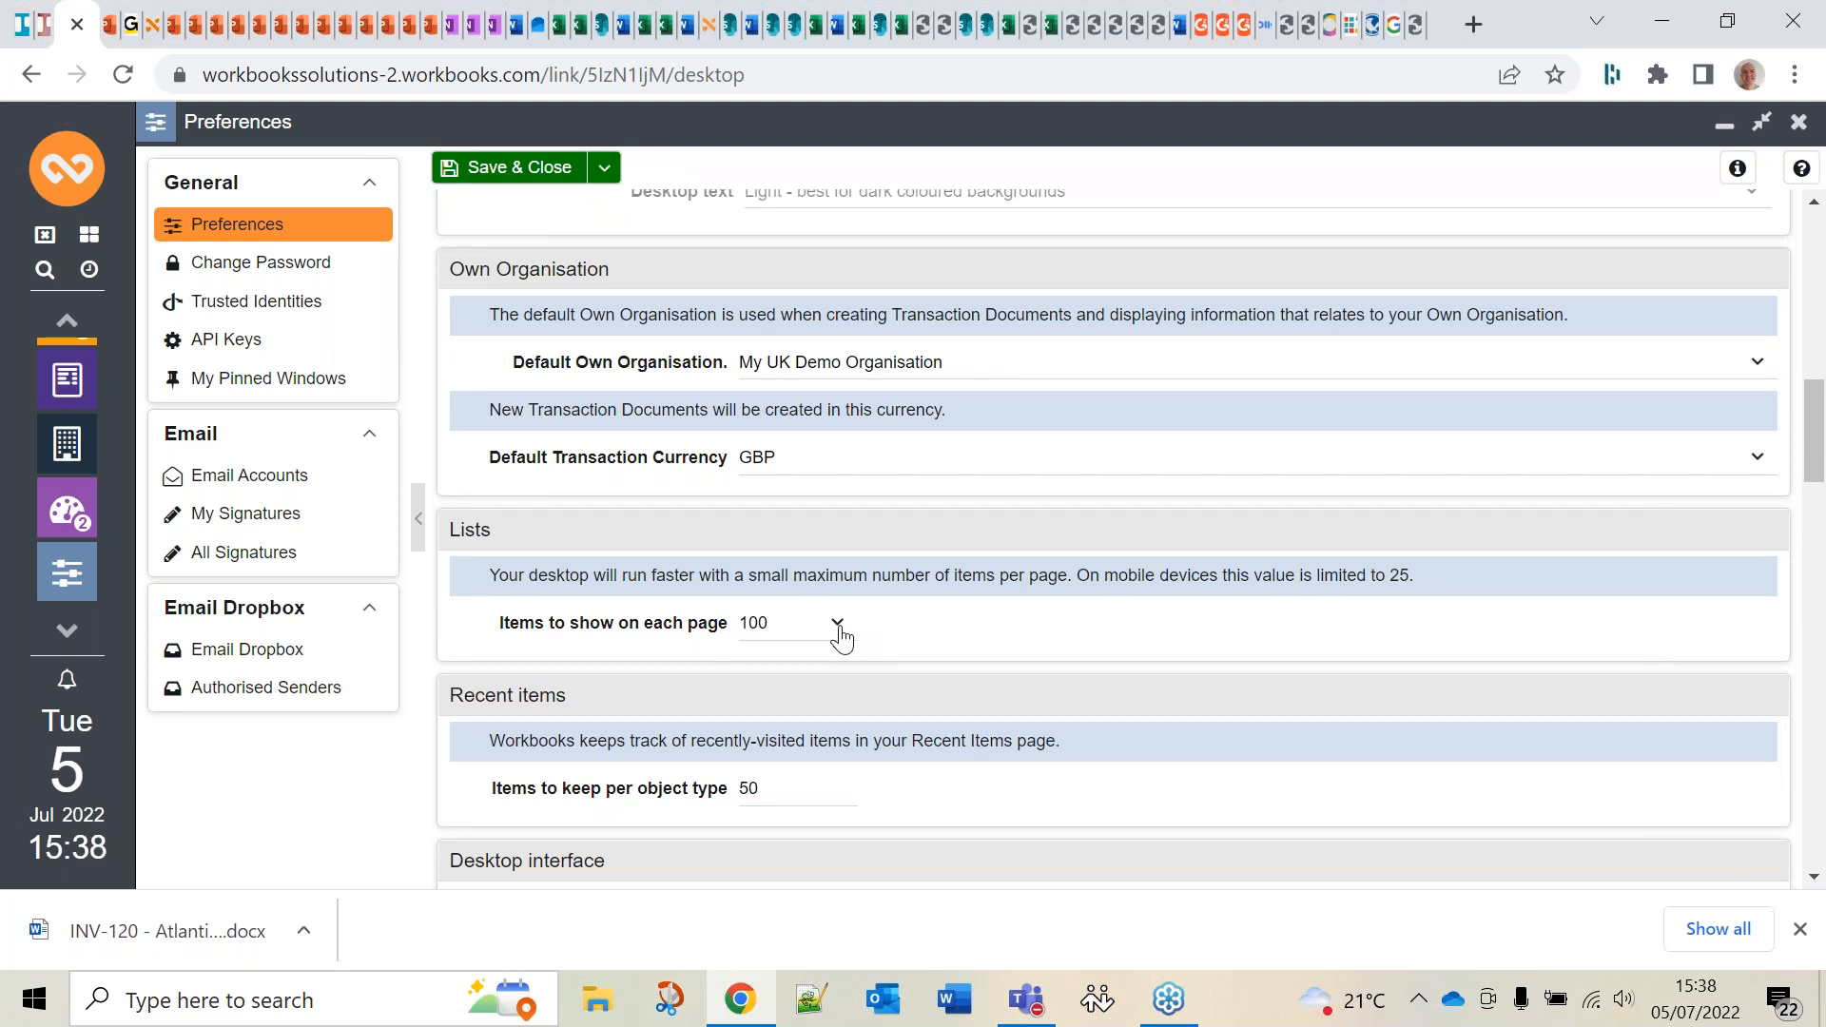
click(1798, 129)
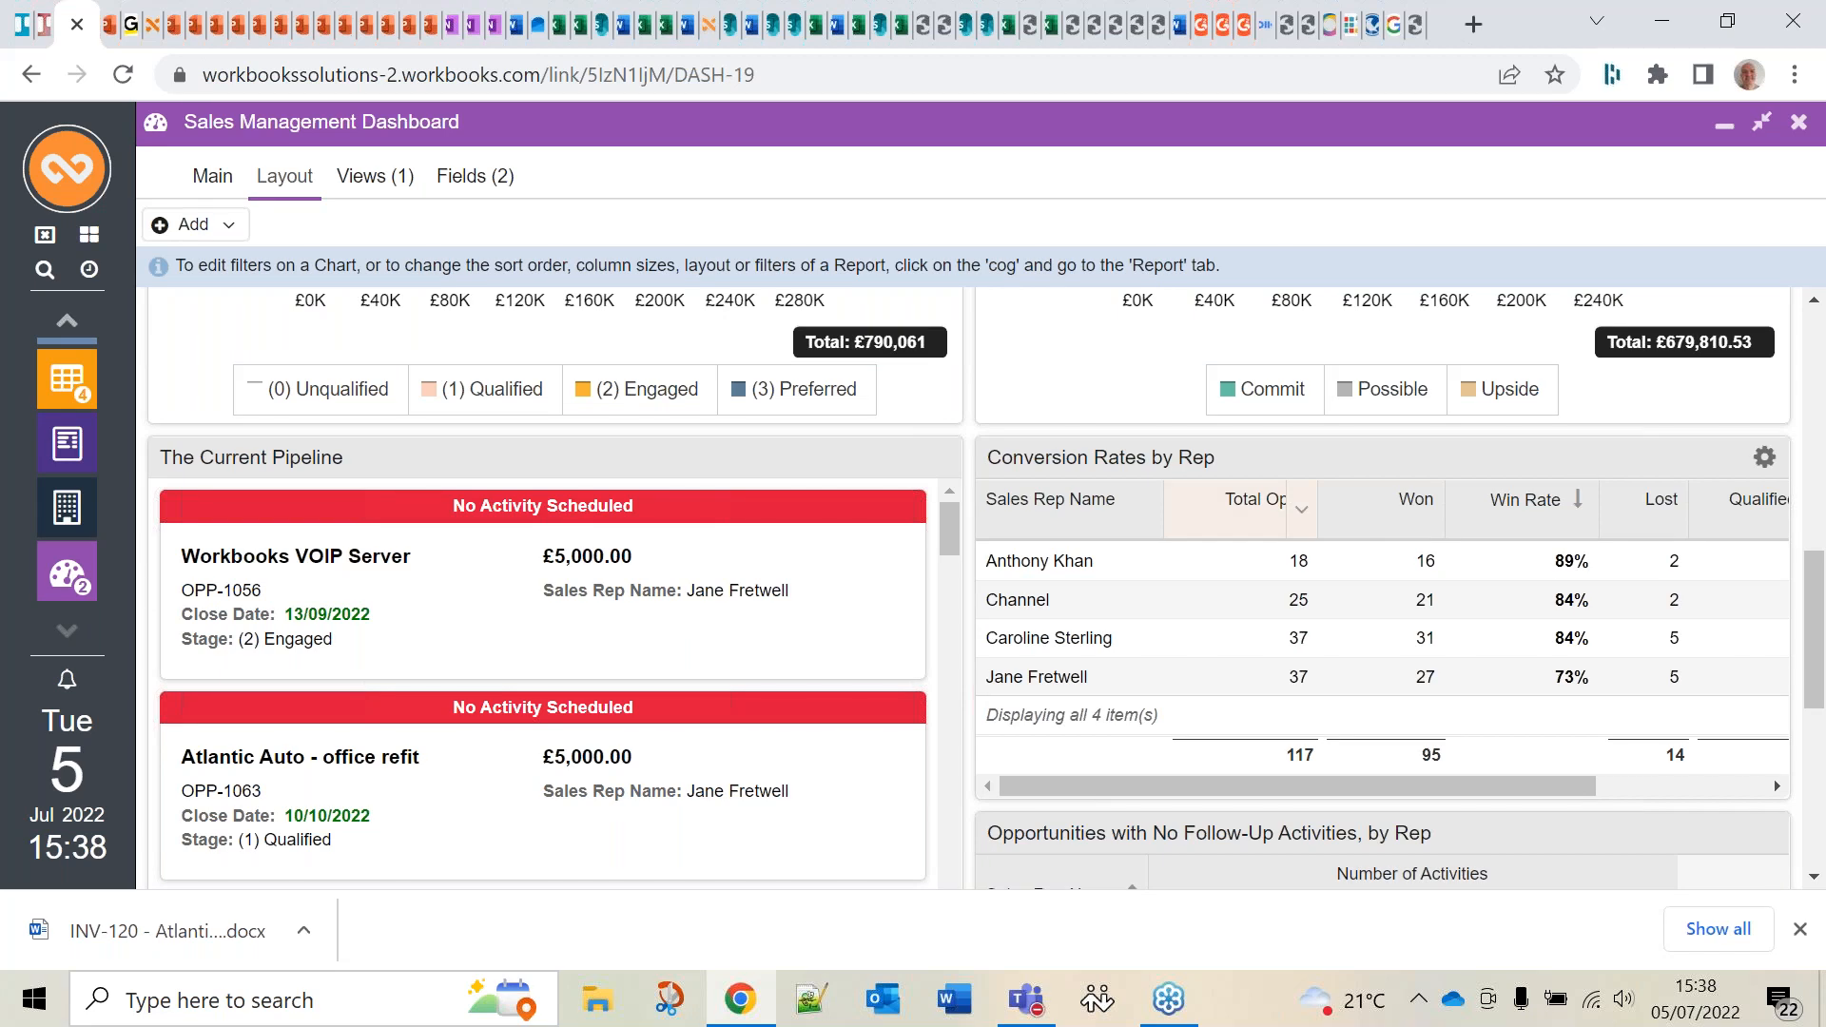
Review the dashboard layout, inspect the main and report settings of Opportunities with No Follow-Up Activities, by Rep, and close them without saving
drag(1811, 666, 1811, 575)
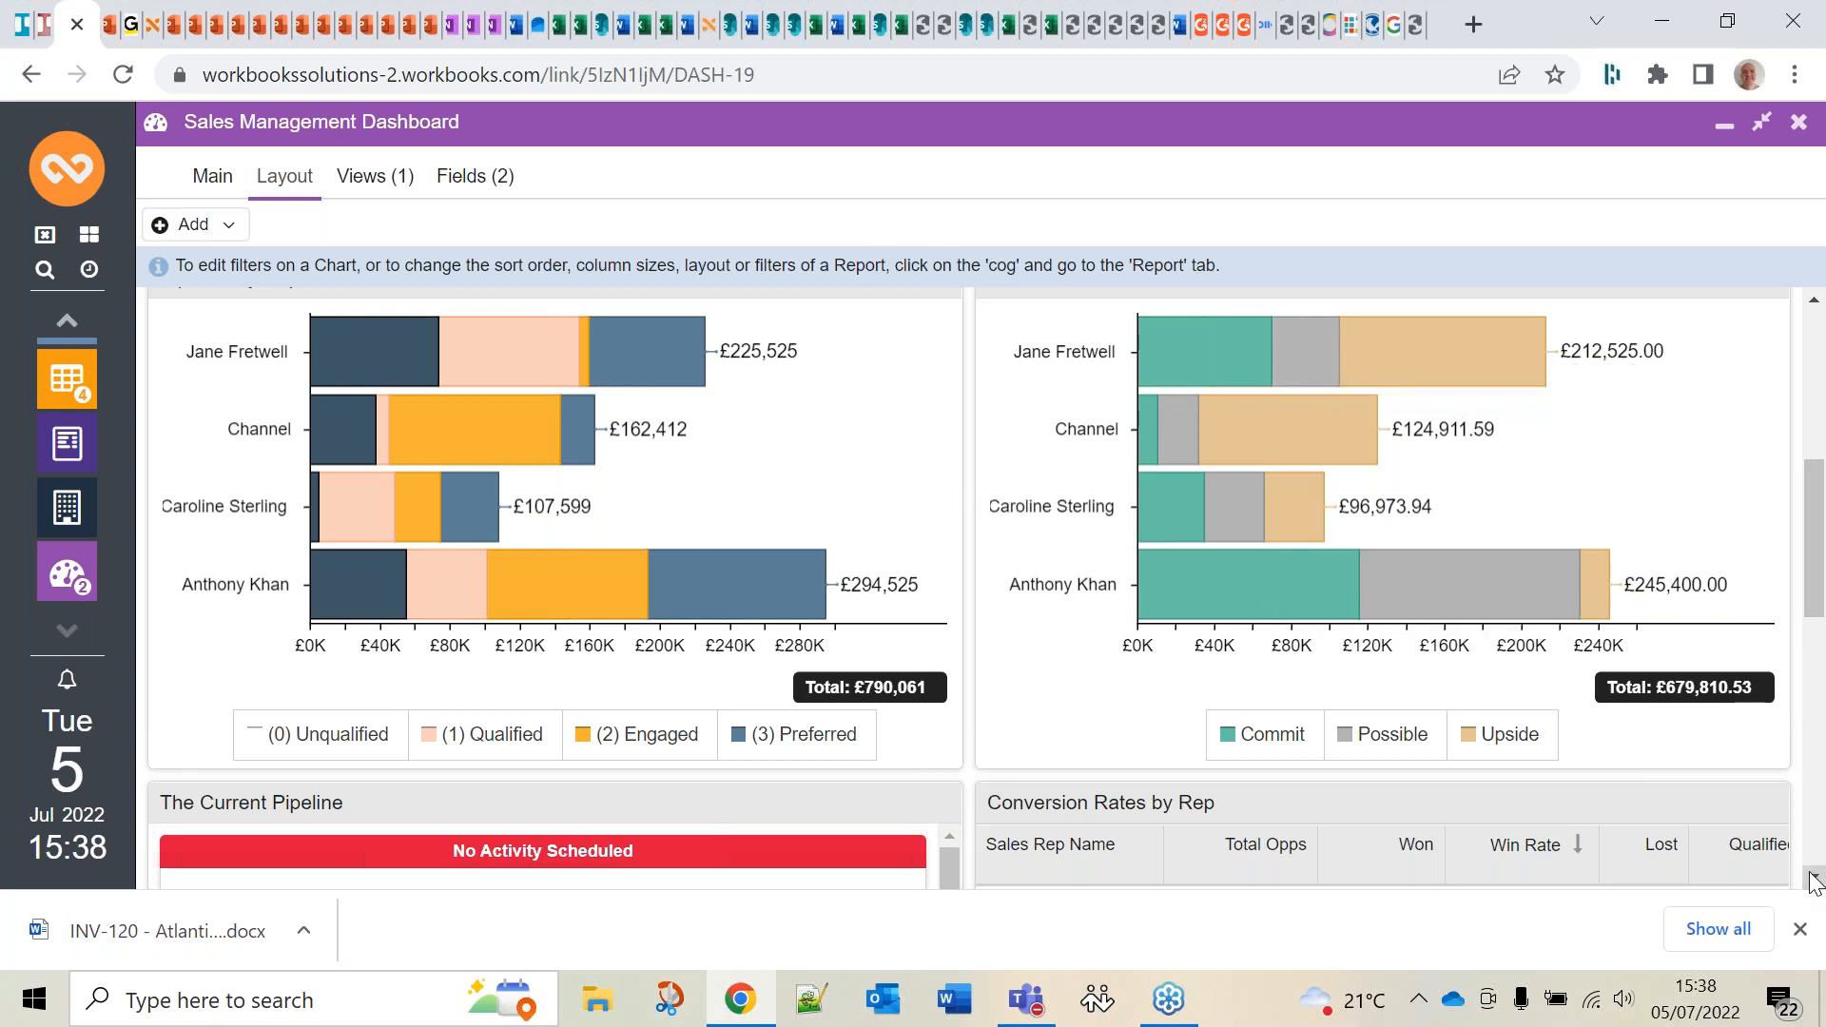
scroll(1814, 876, down, 2)
scroll(1813, 888, down, 4)
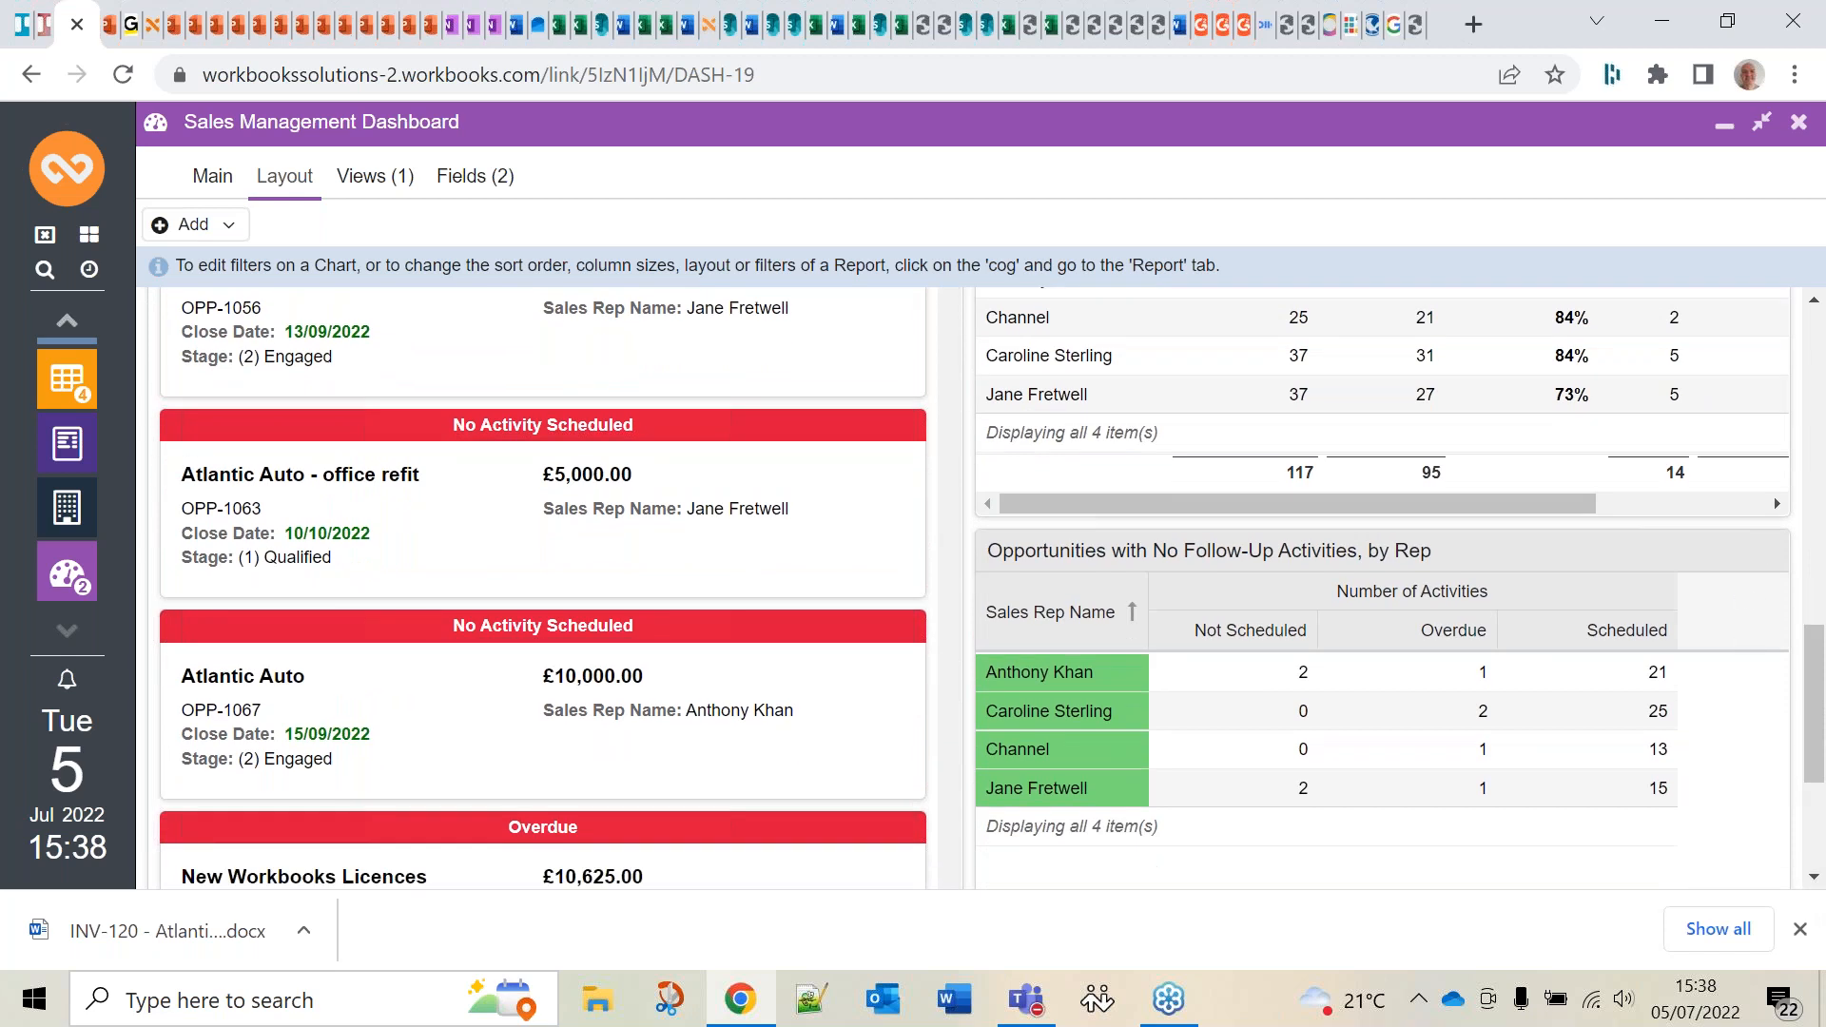
click(1805, 205)
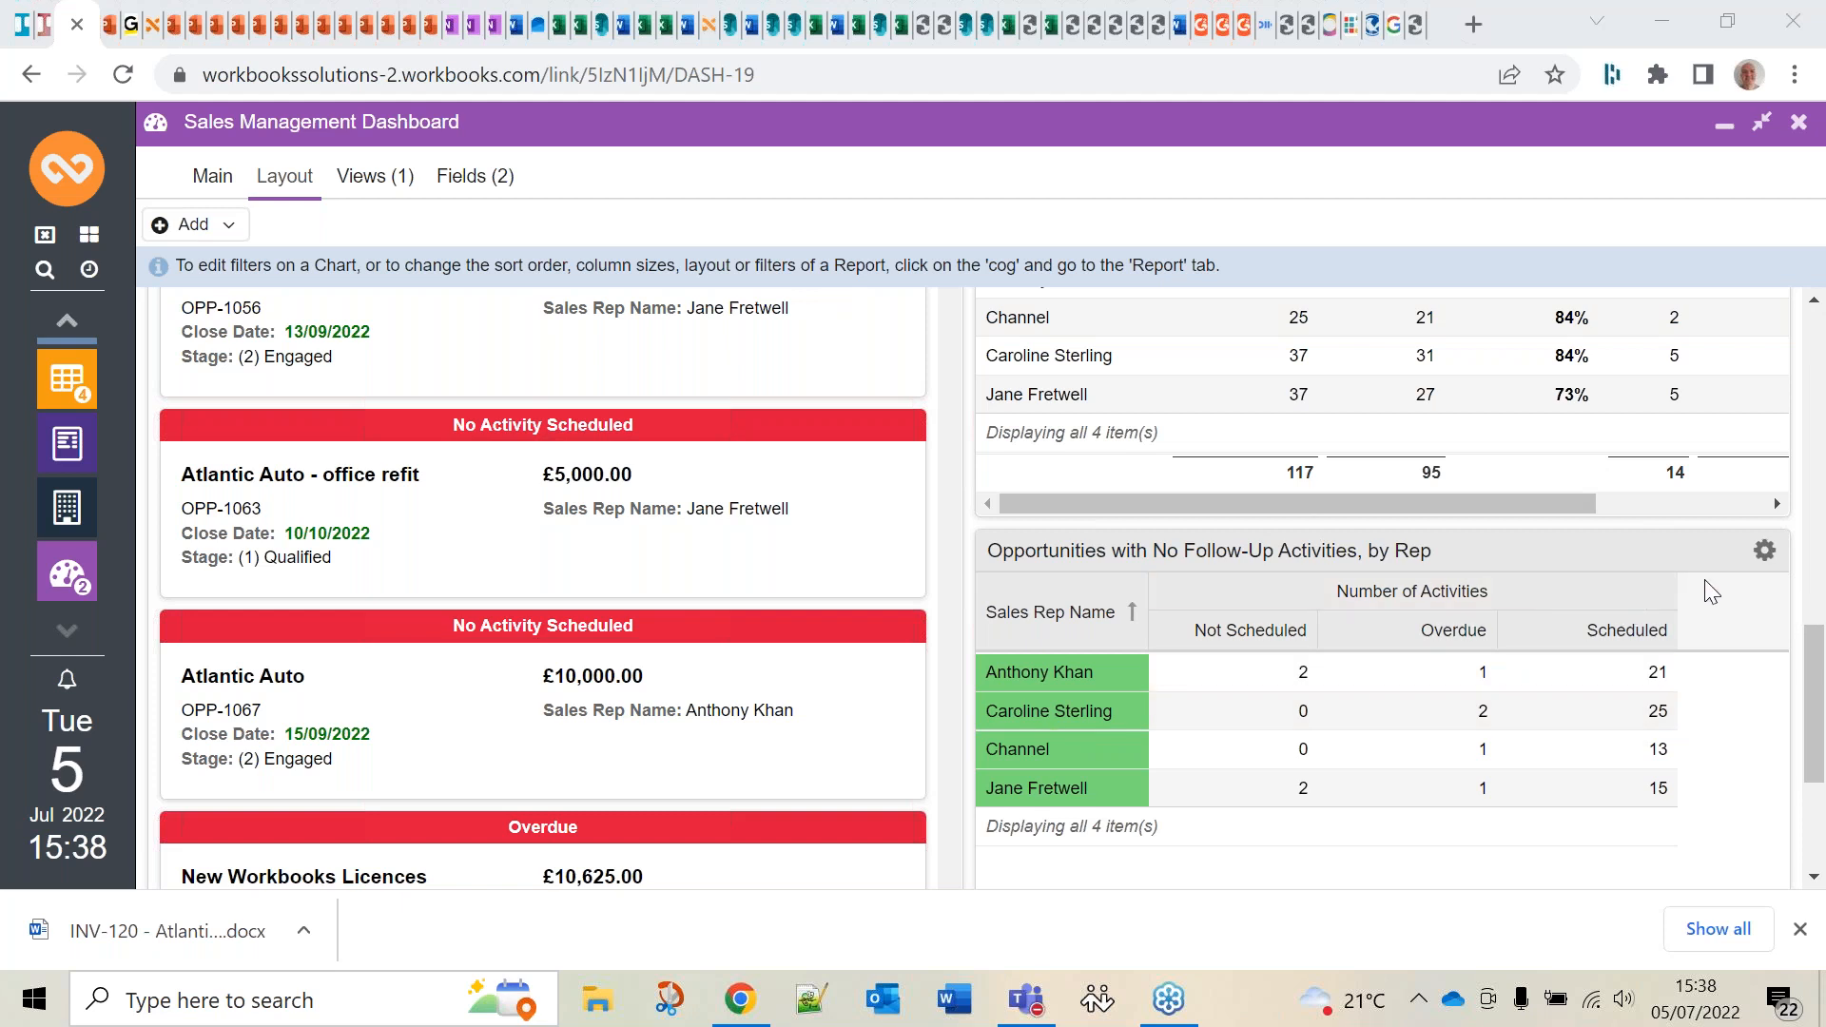
click(1761, 559)
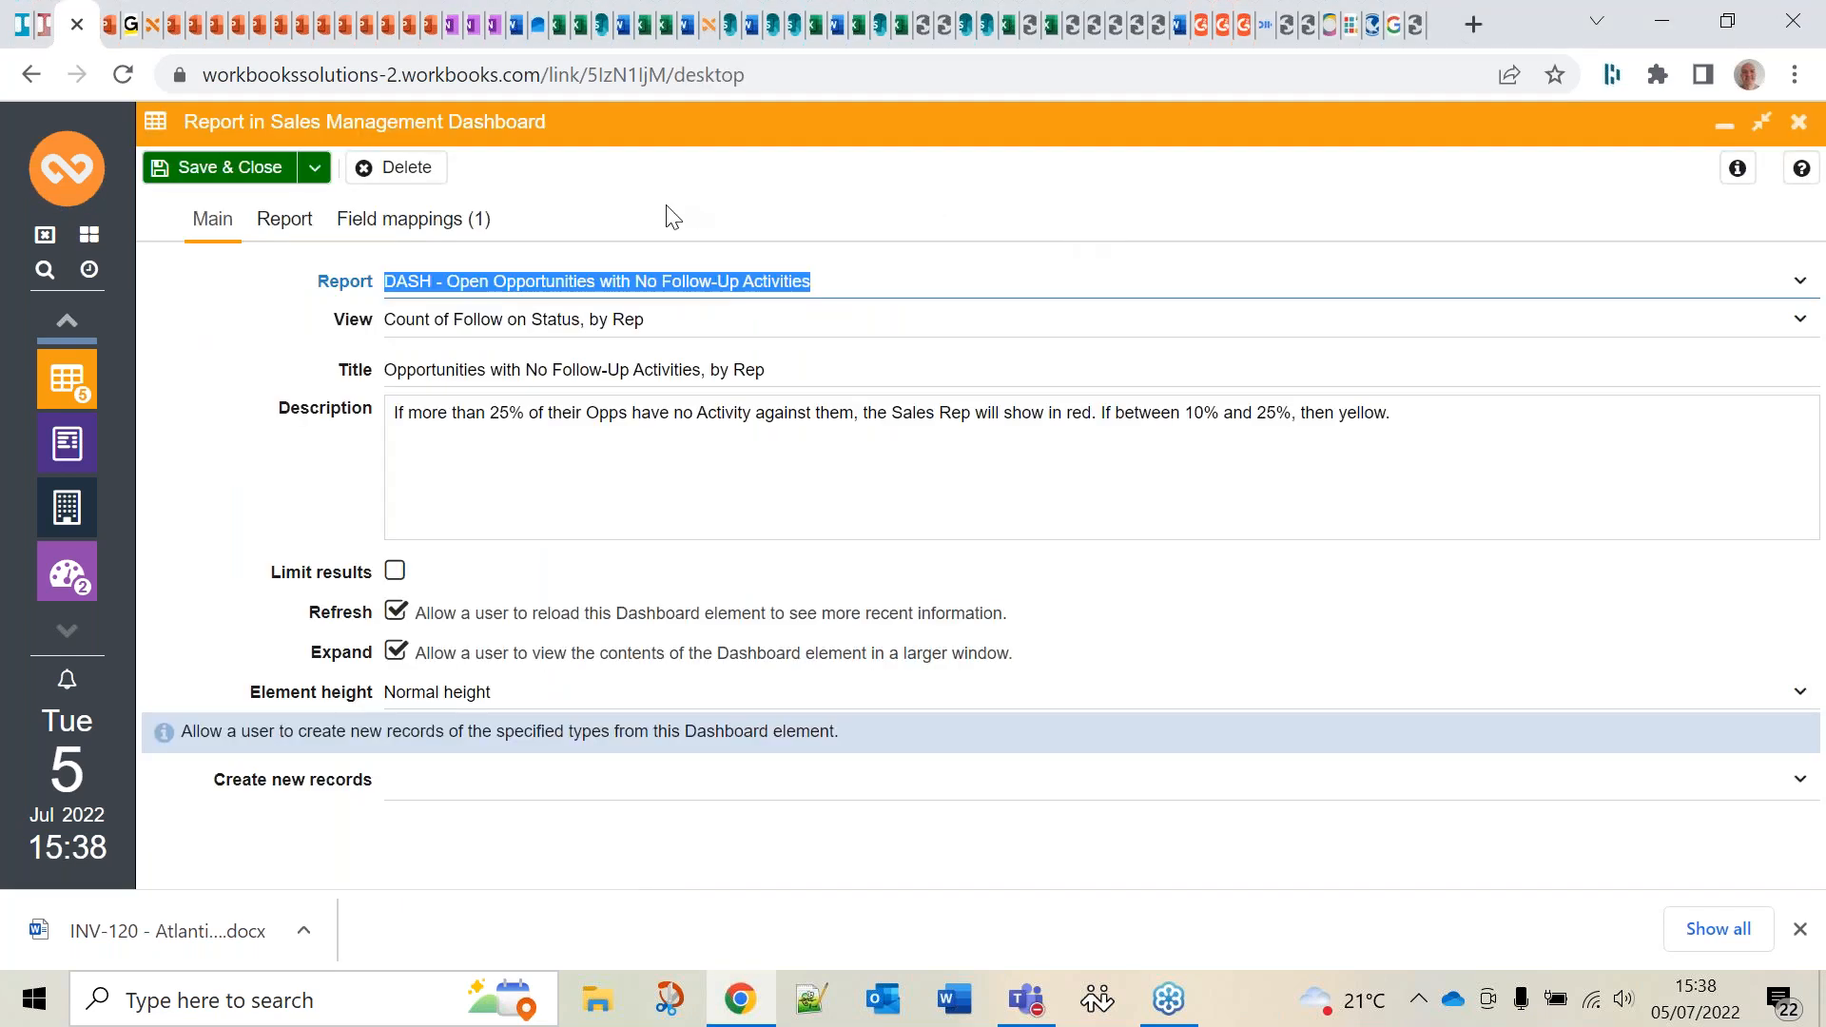
click(279, 228)
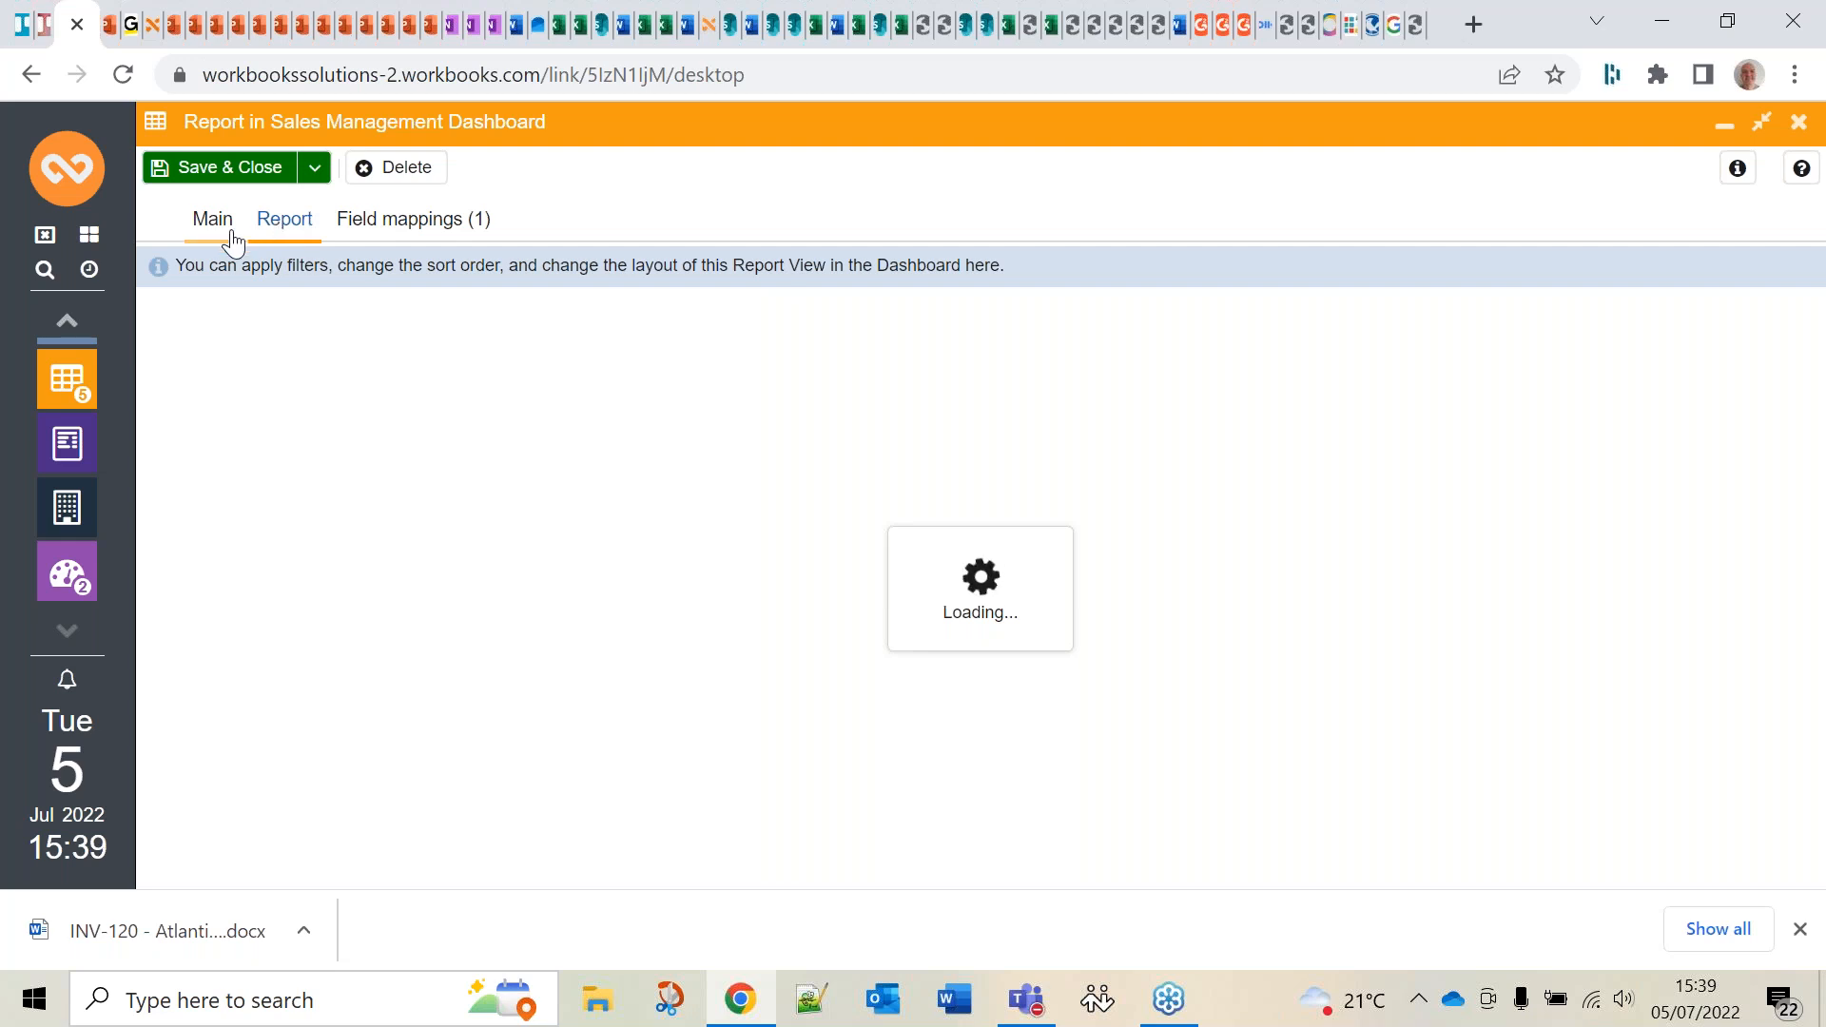
click(315, 181)
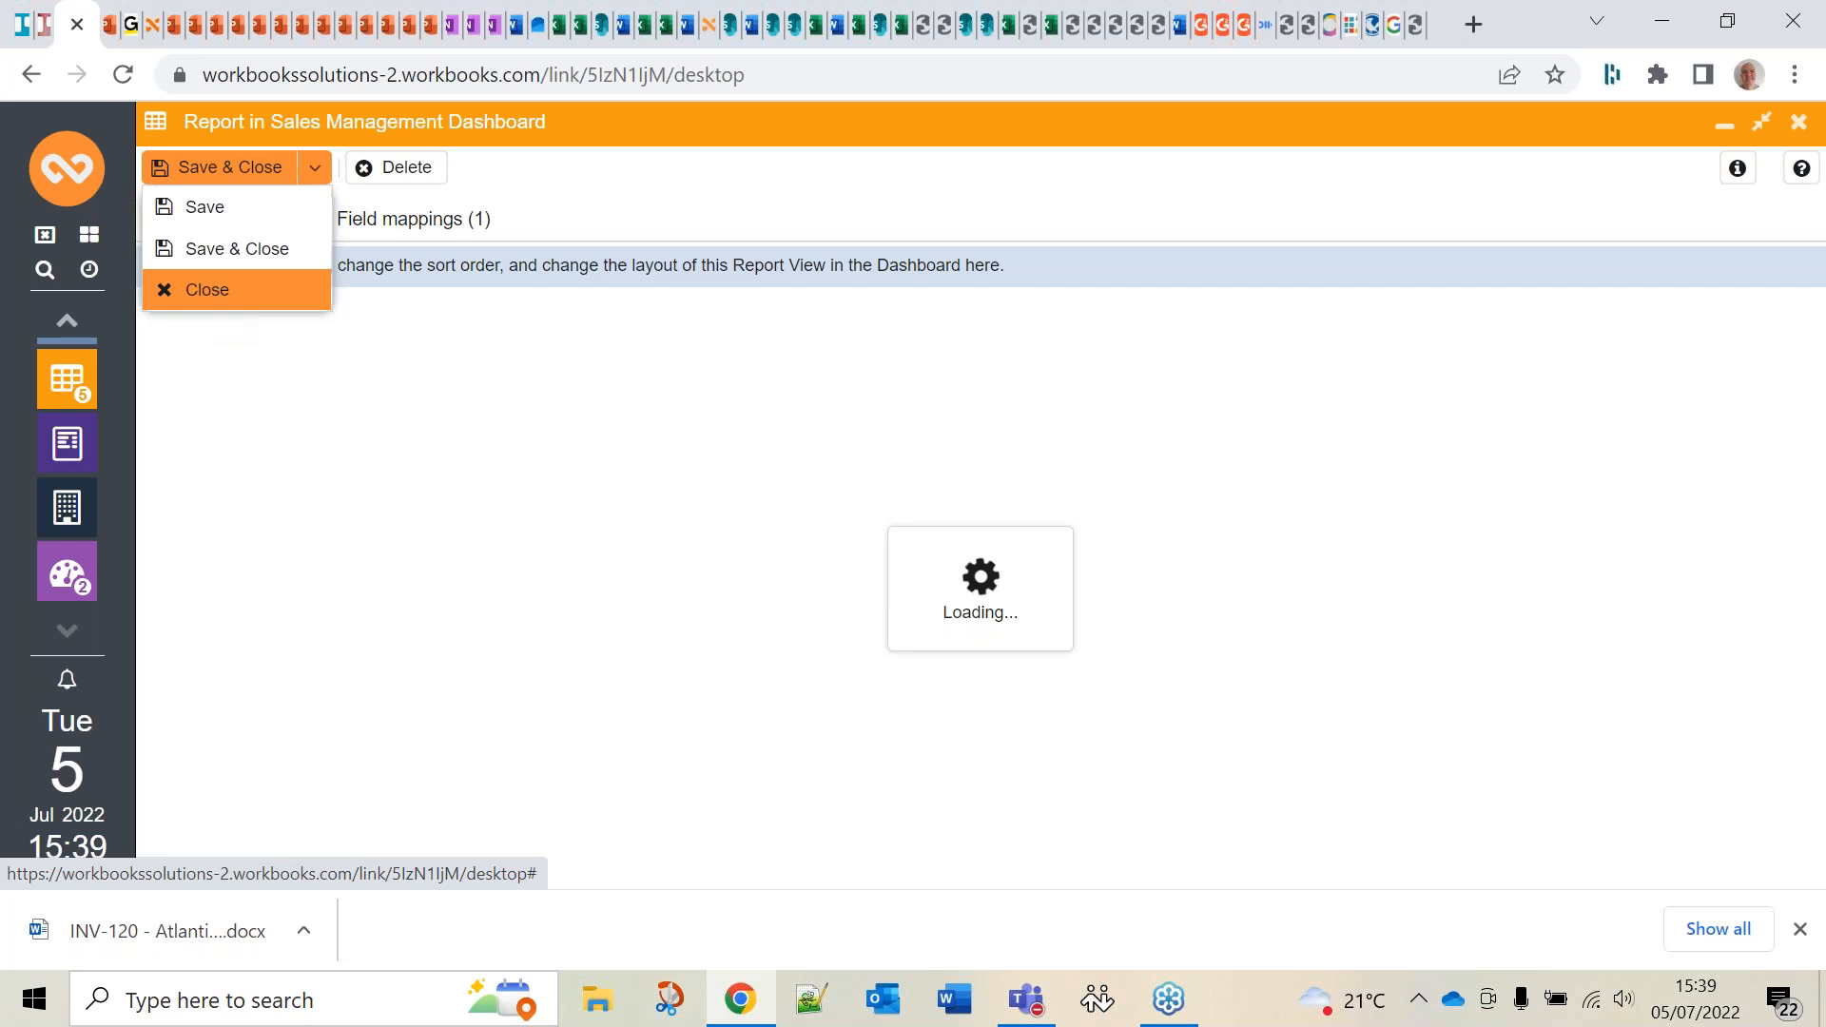
click(224, 297)
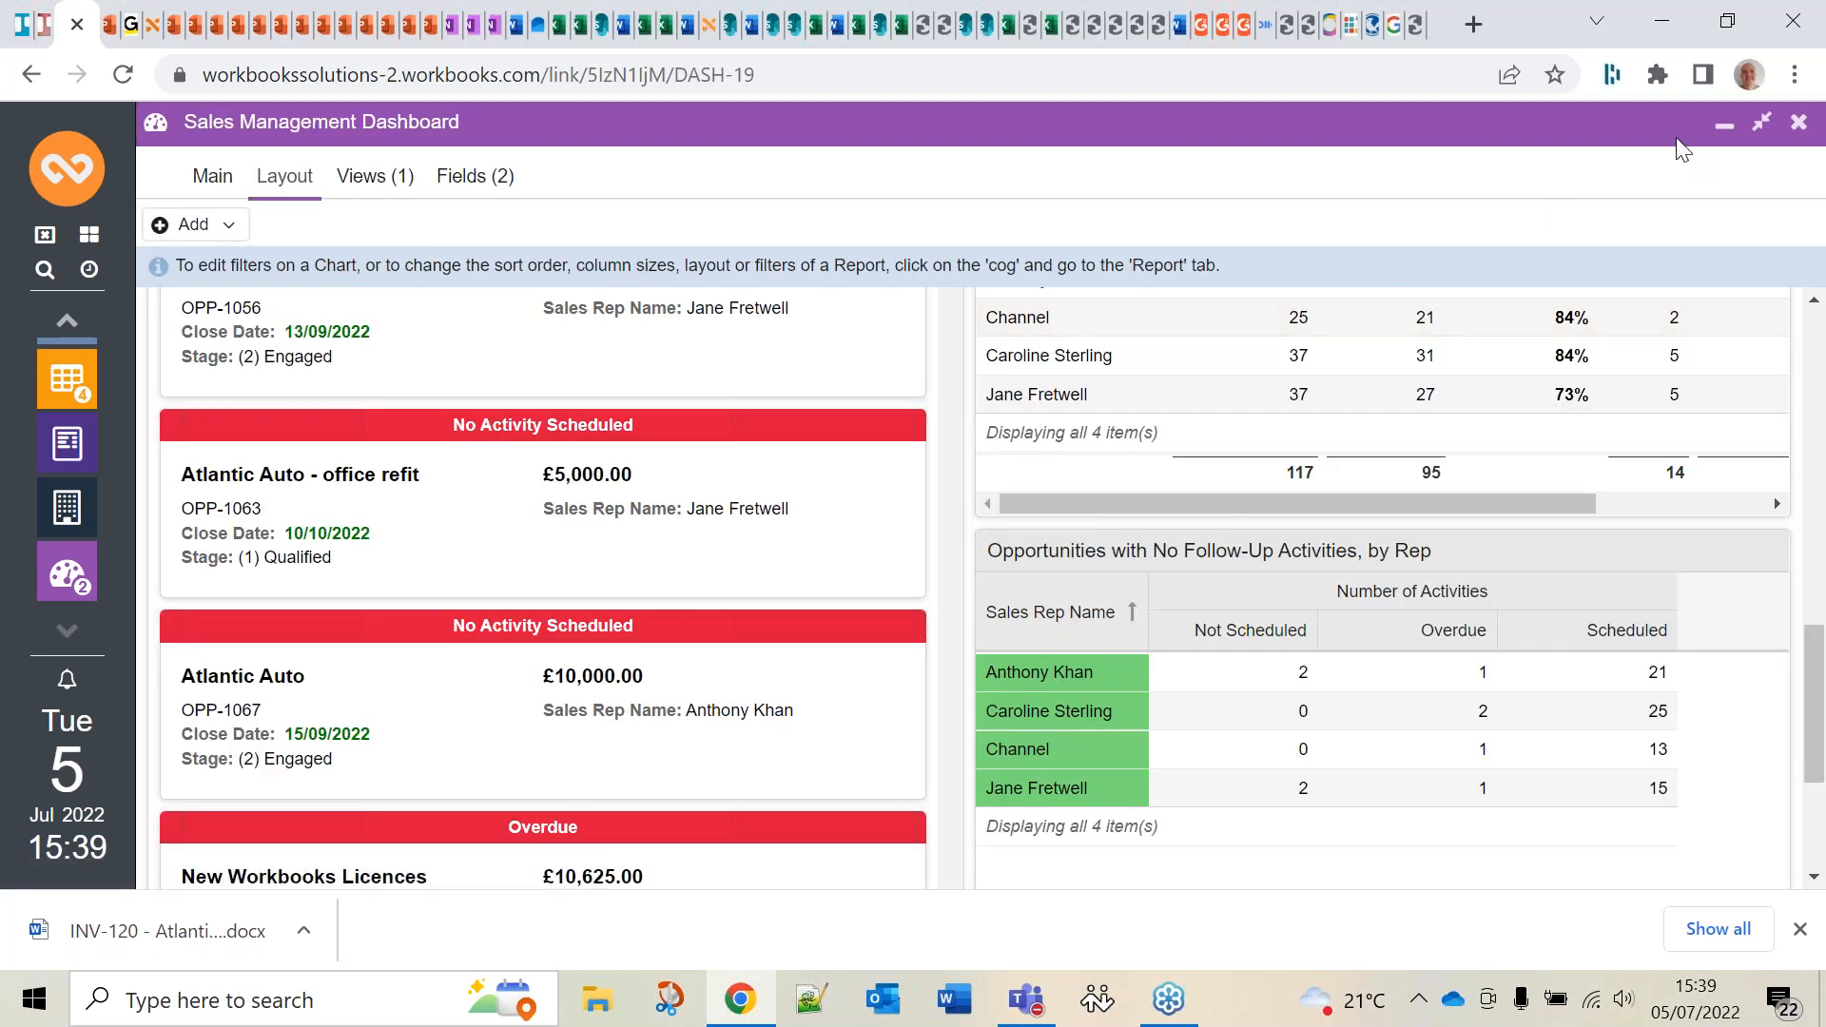
Minimise the dashboard windows and open the full report behind the DASH - Conversion Metrics: Conversion Rates by Rep view
click(1722, 134)
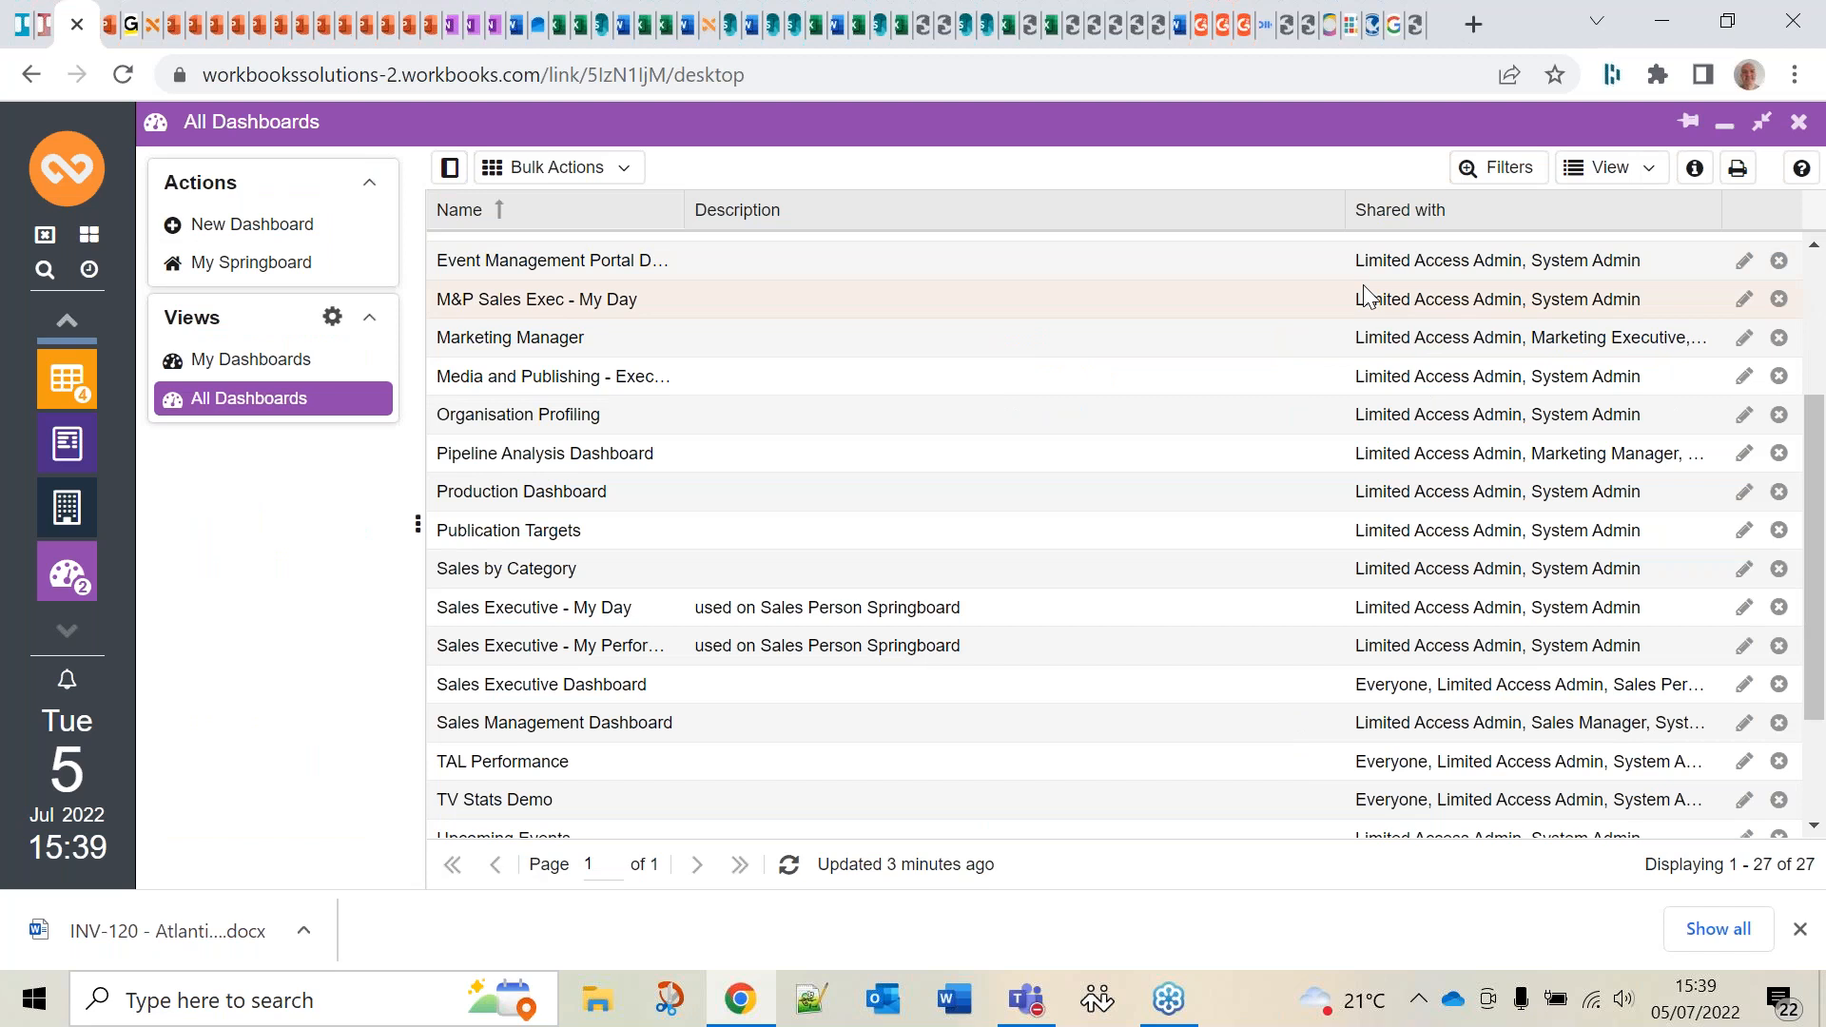
click(1726, 126)
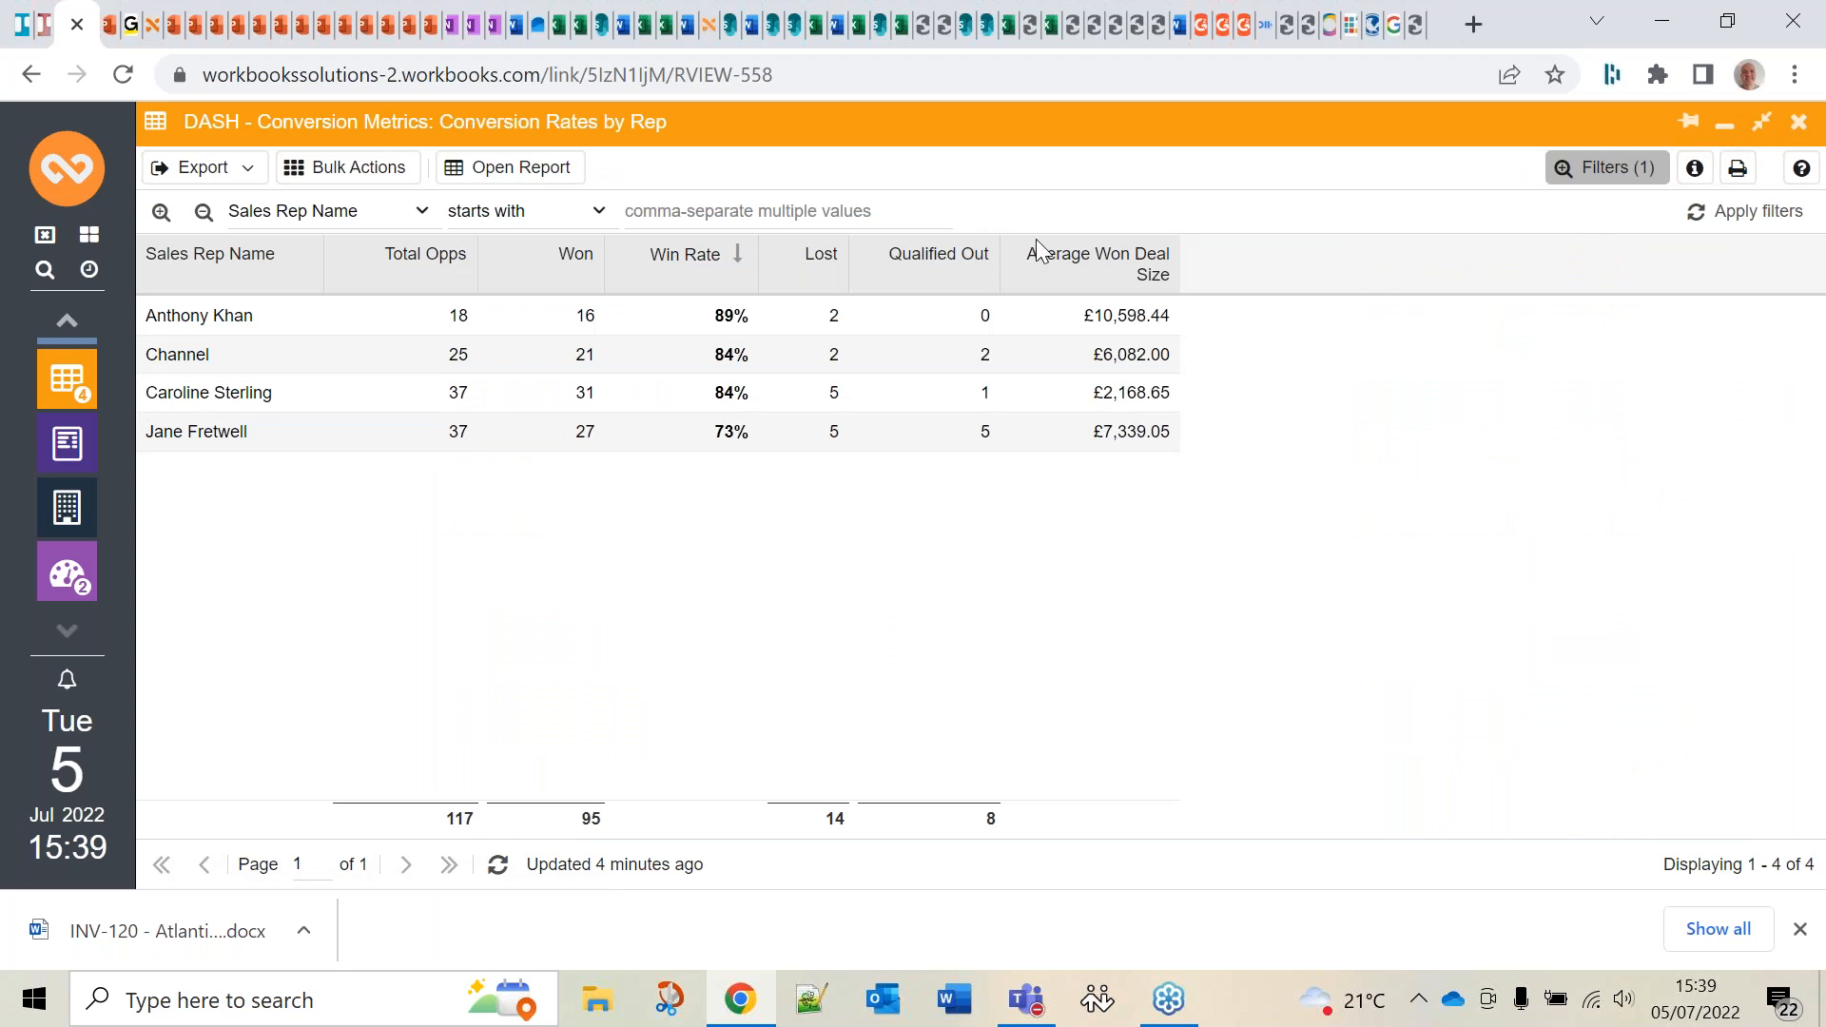
click(541, 175)
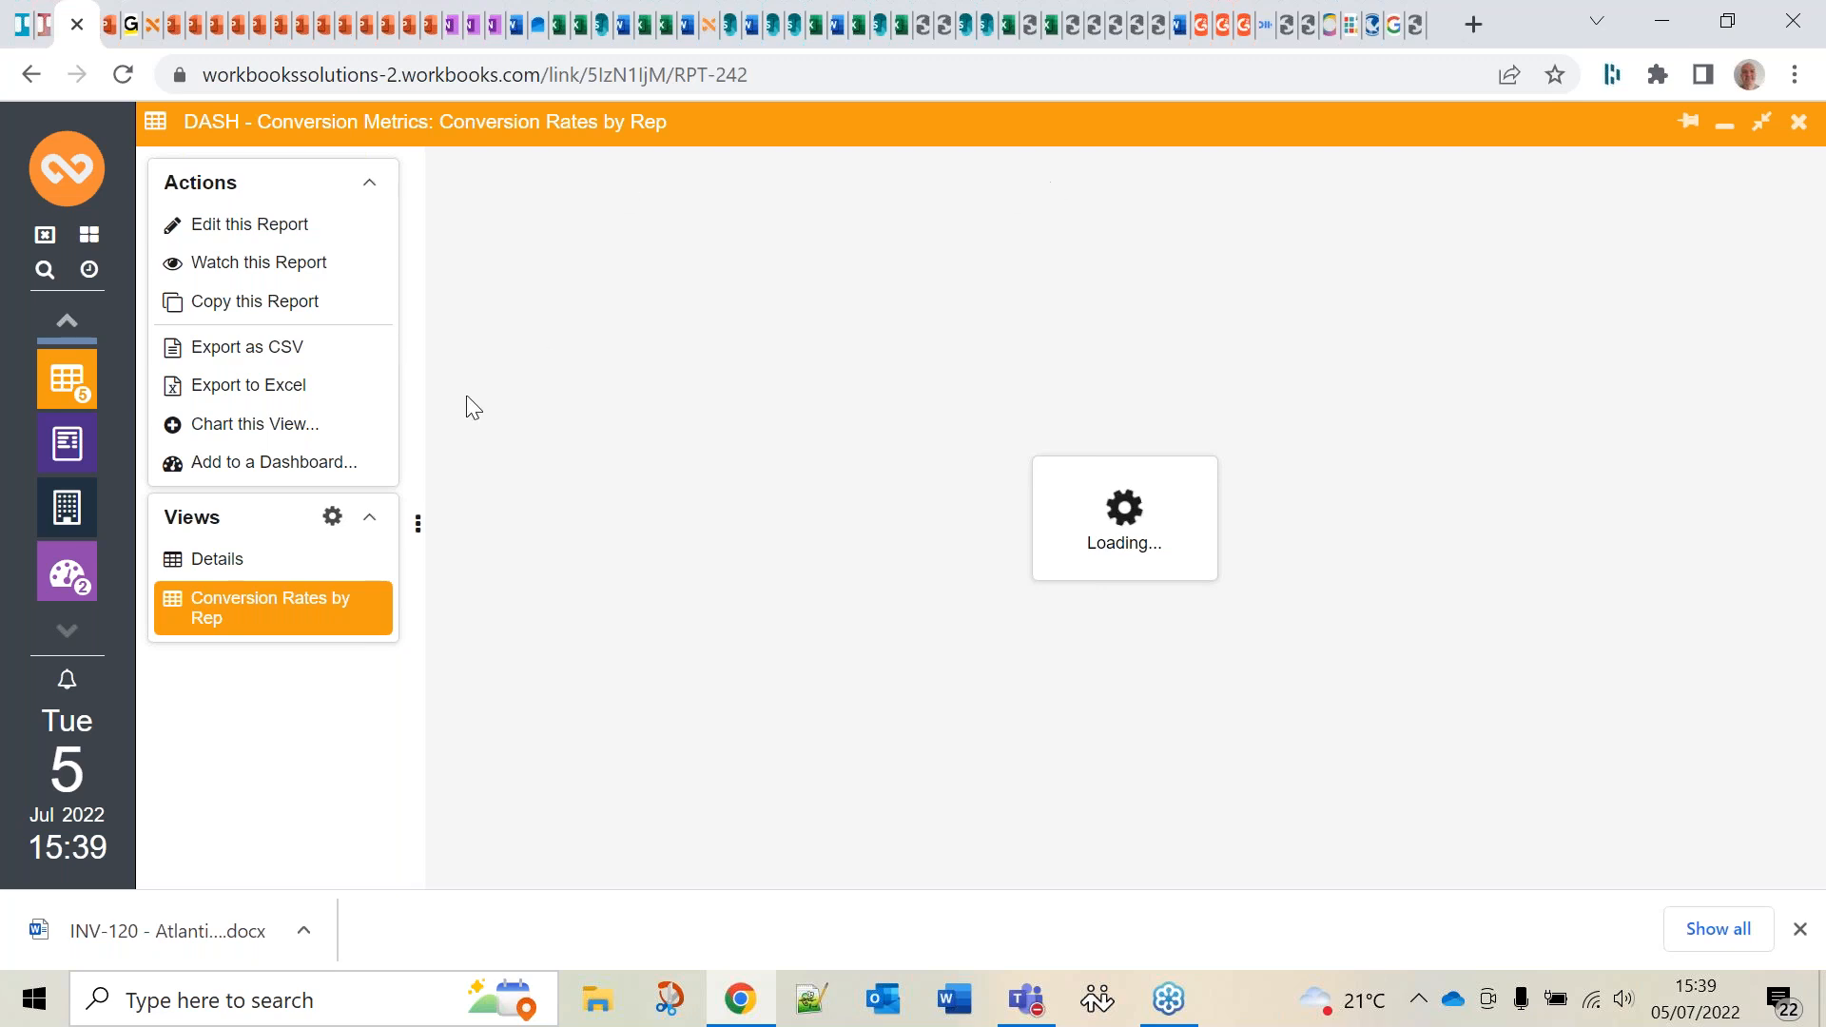
Open the list of views available for the report, set it to auto-size all columns, save the setting and close the list
click(332, 517)
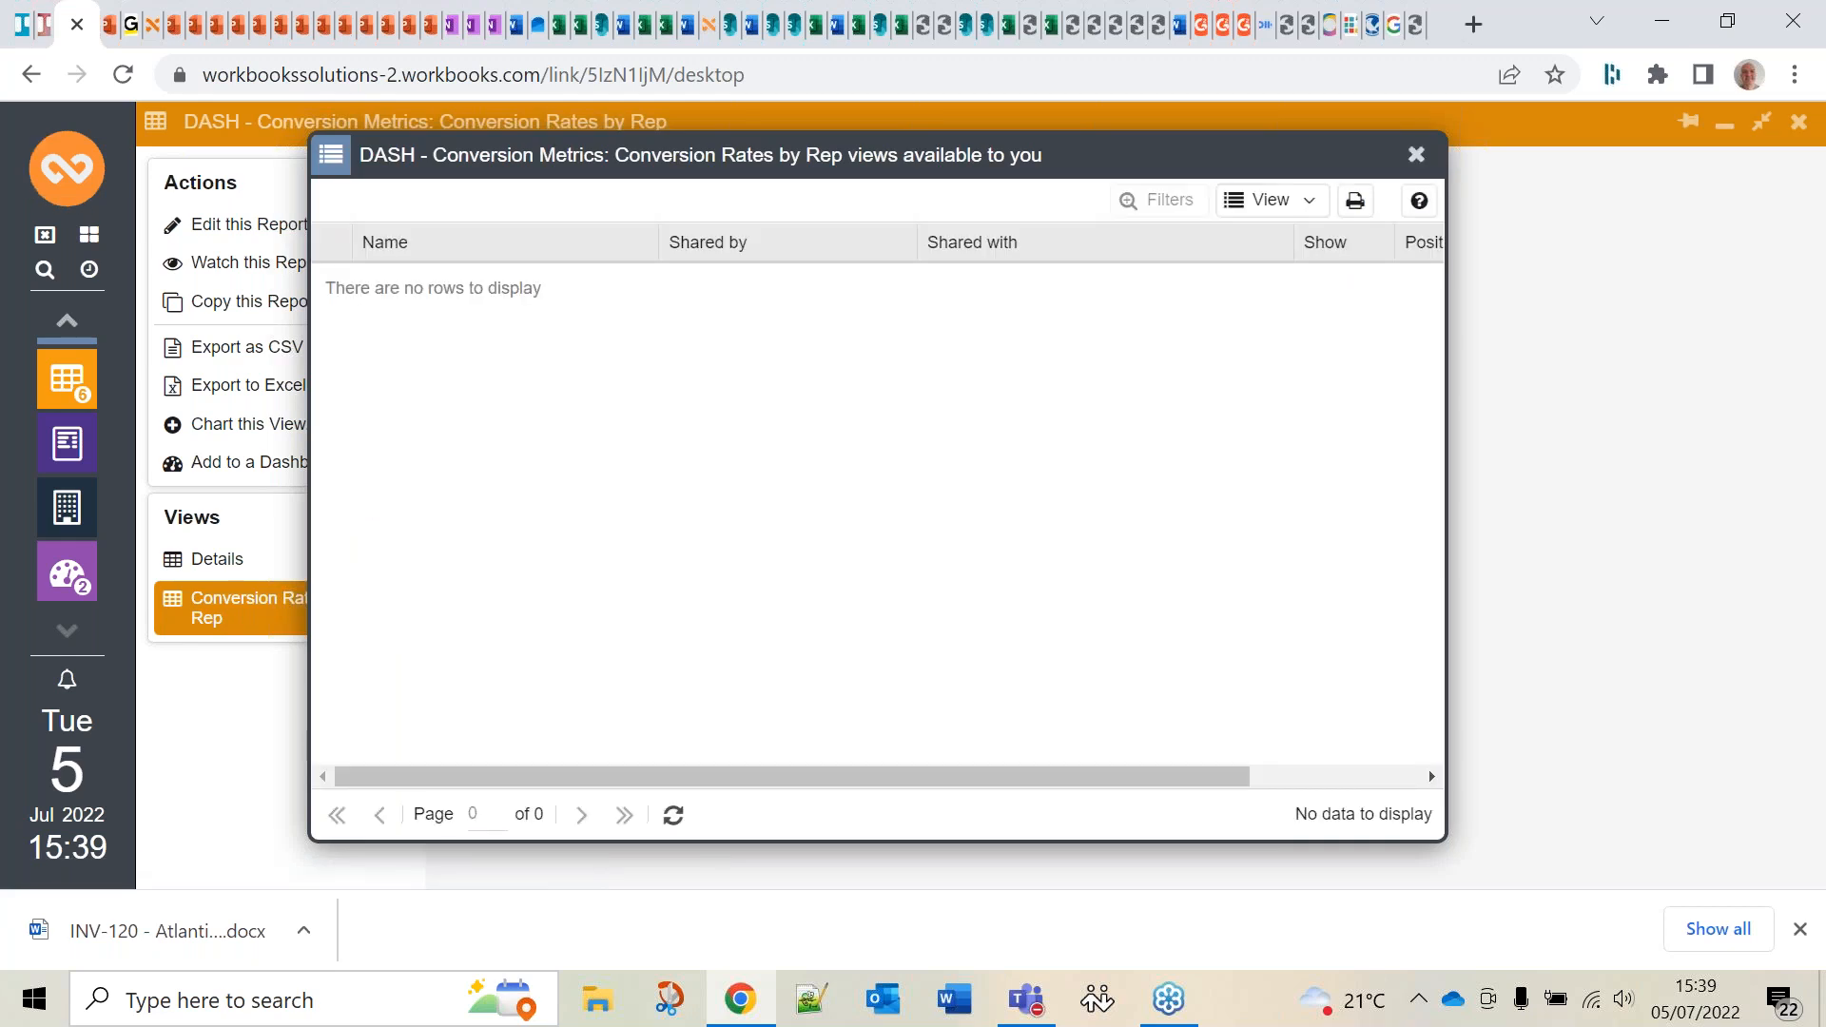
click(1313, 202)
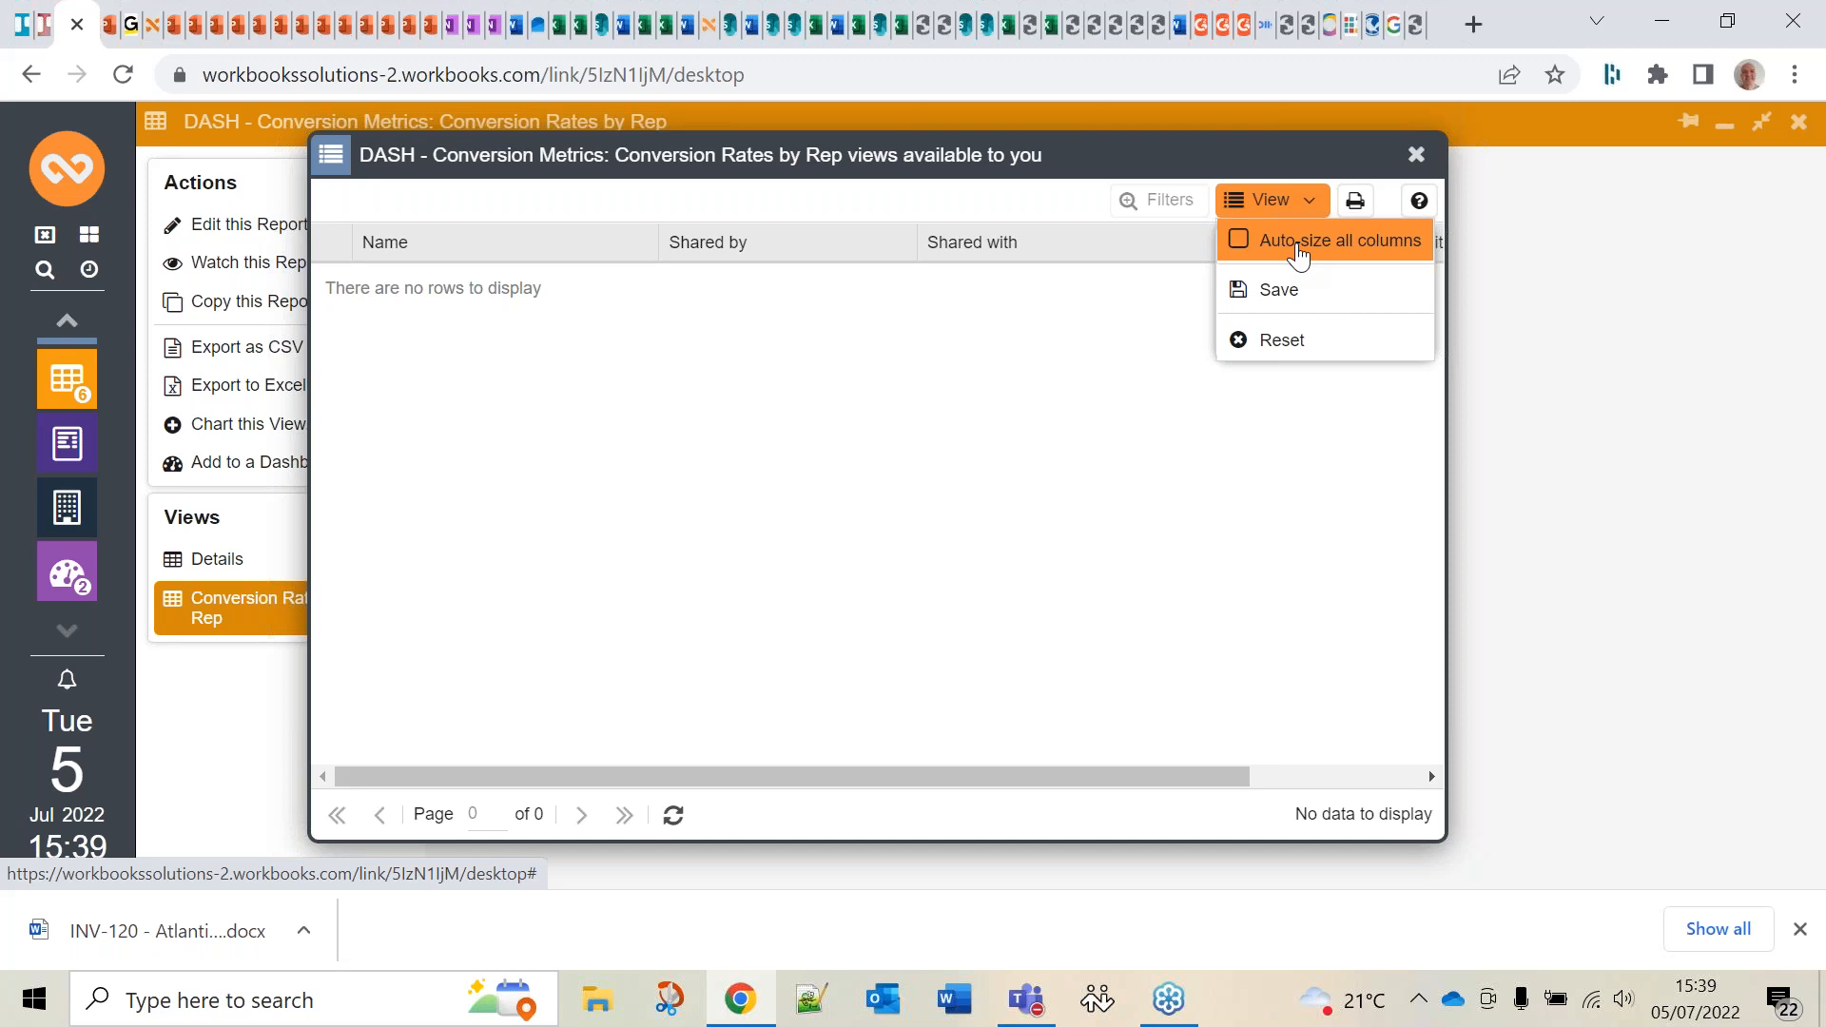
click(1298, 249)
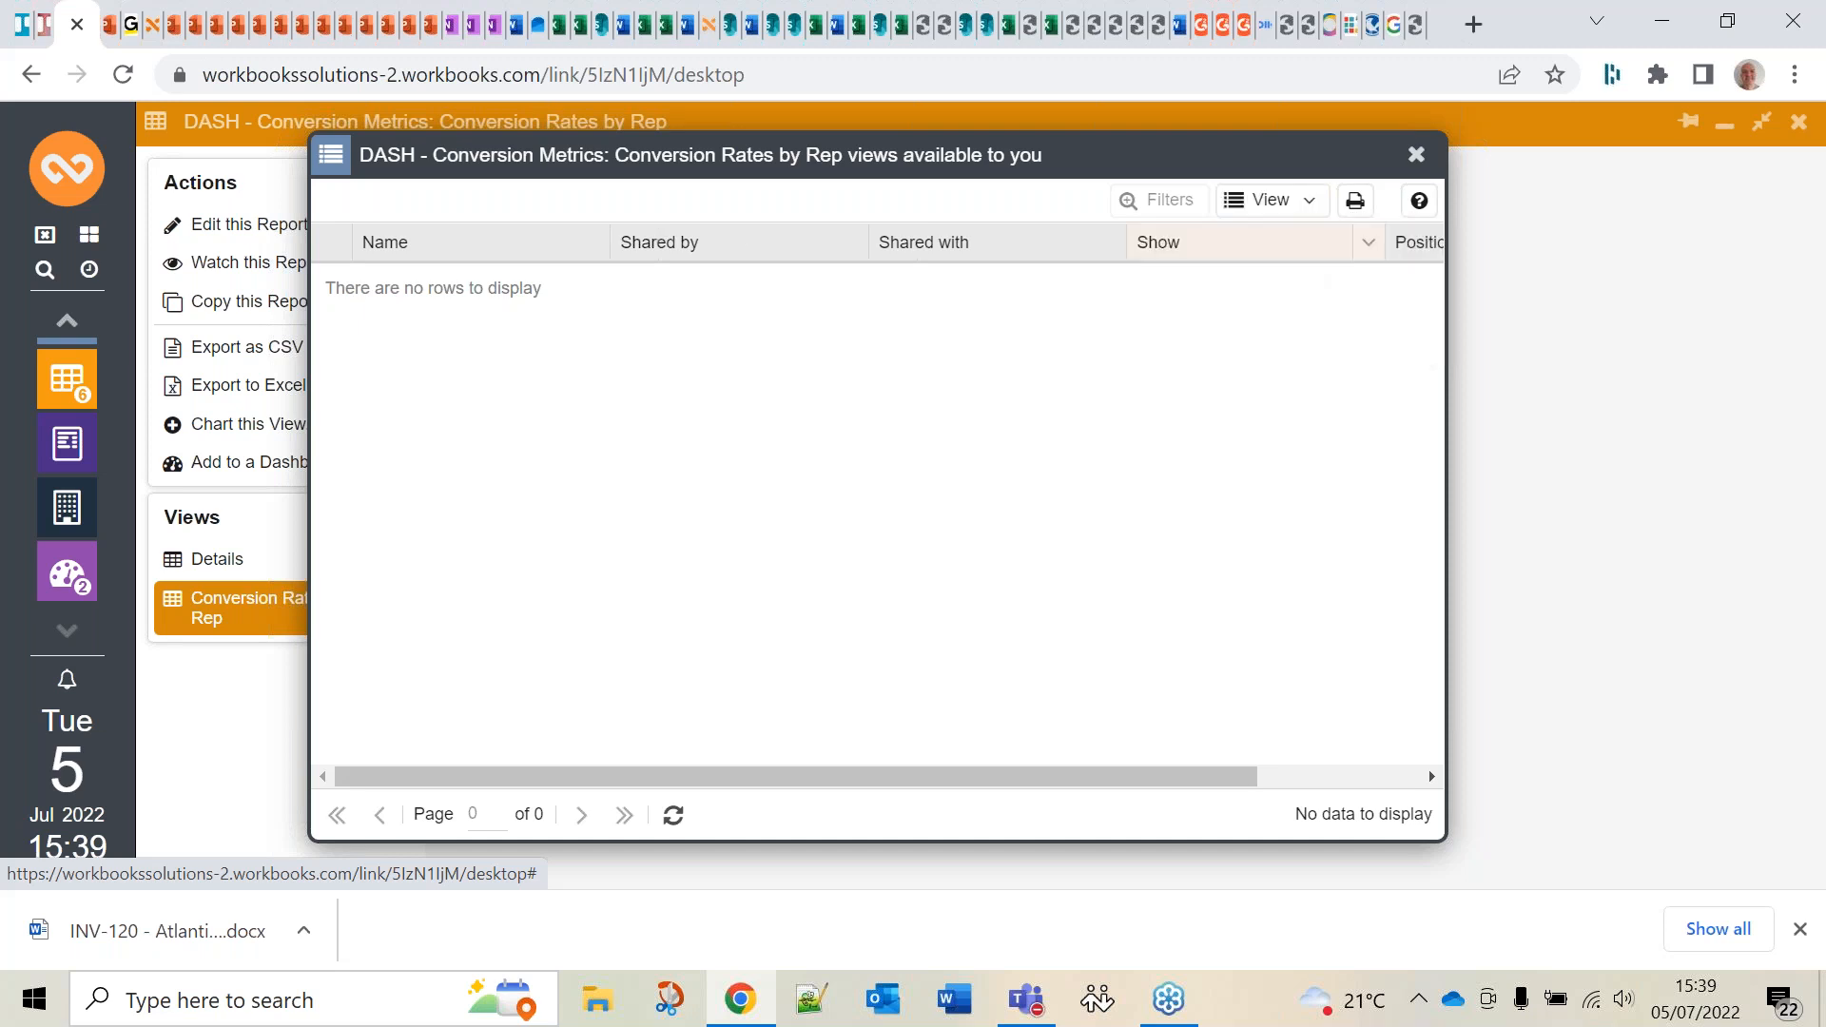
click(1316, 209)
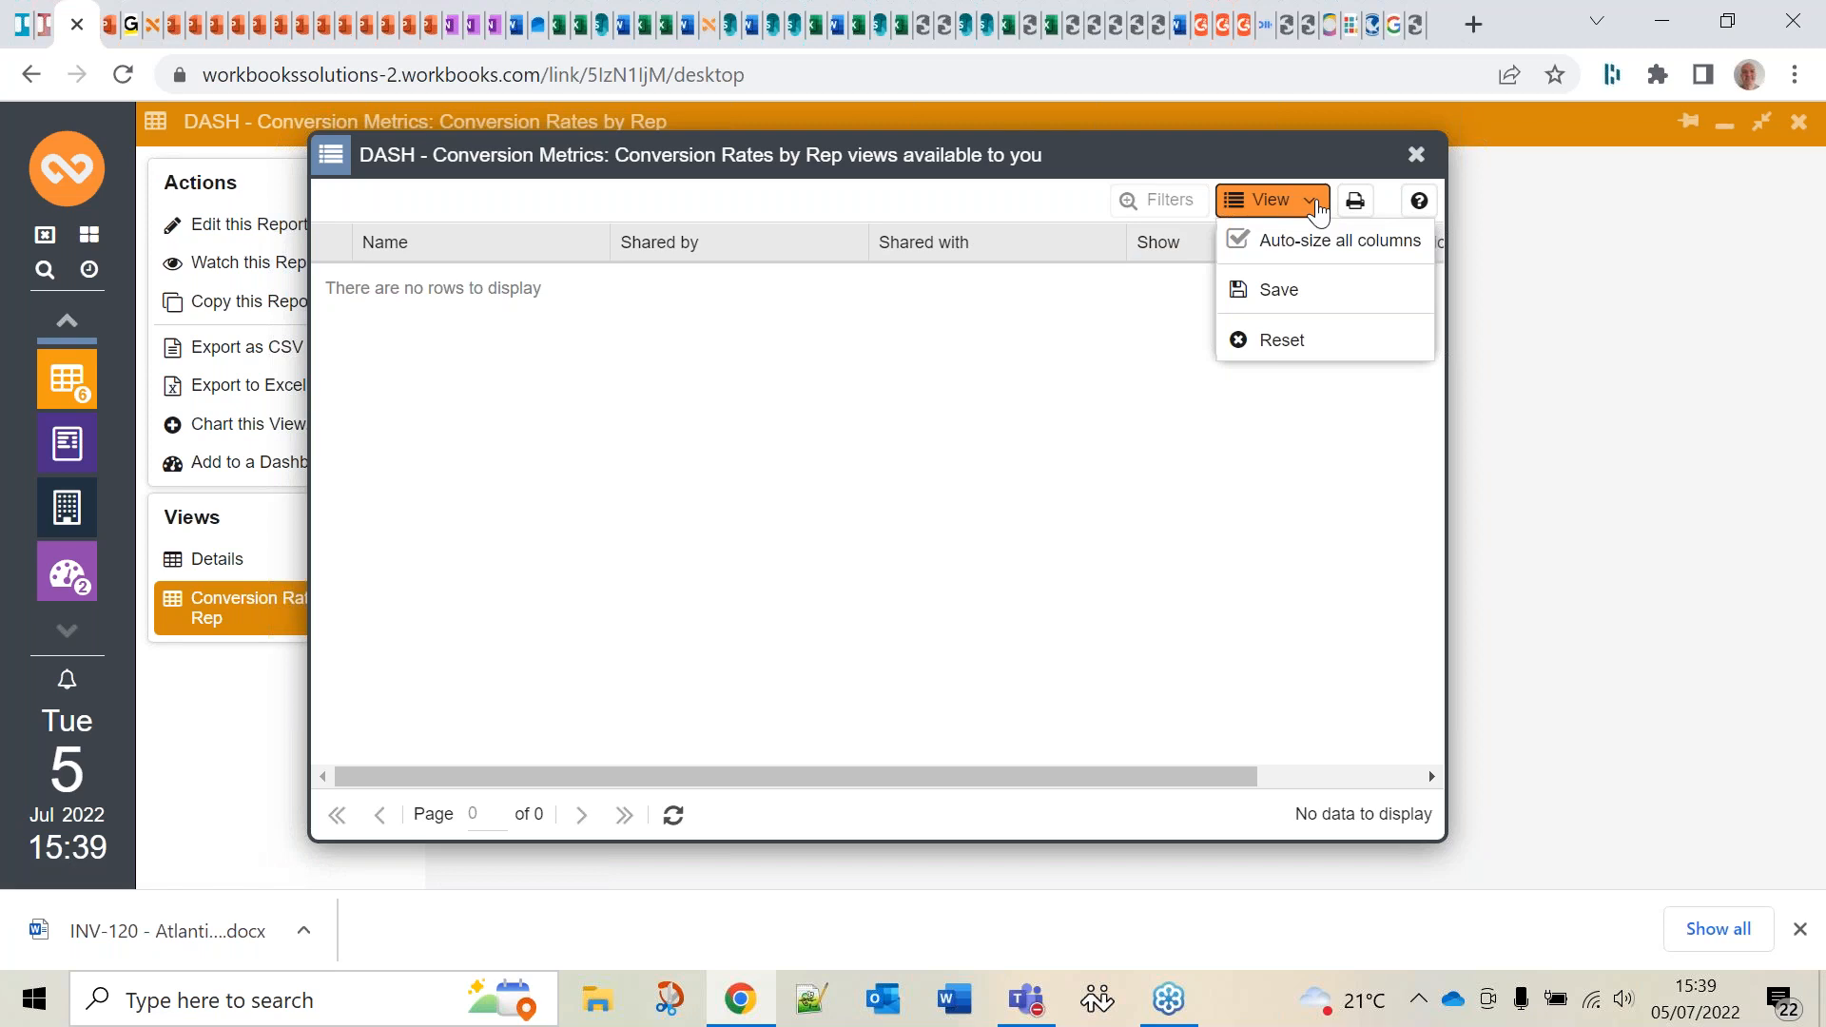
click(1272, 291)
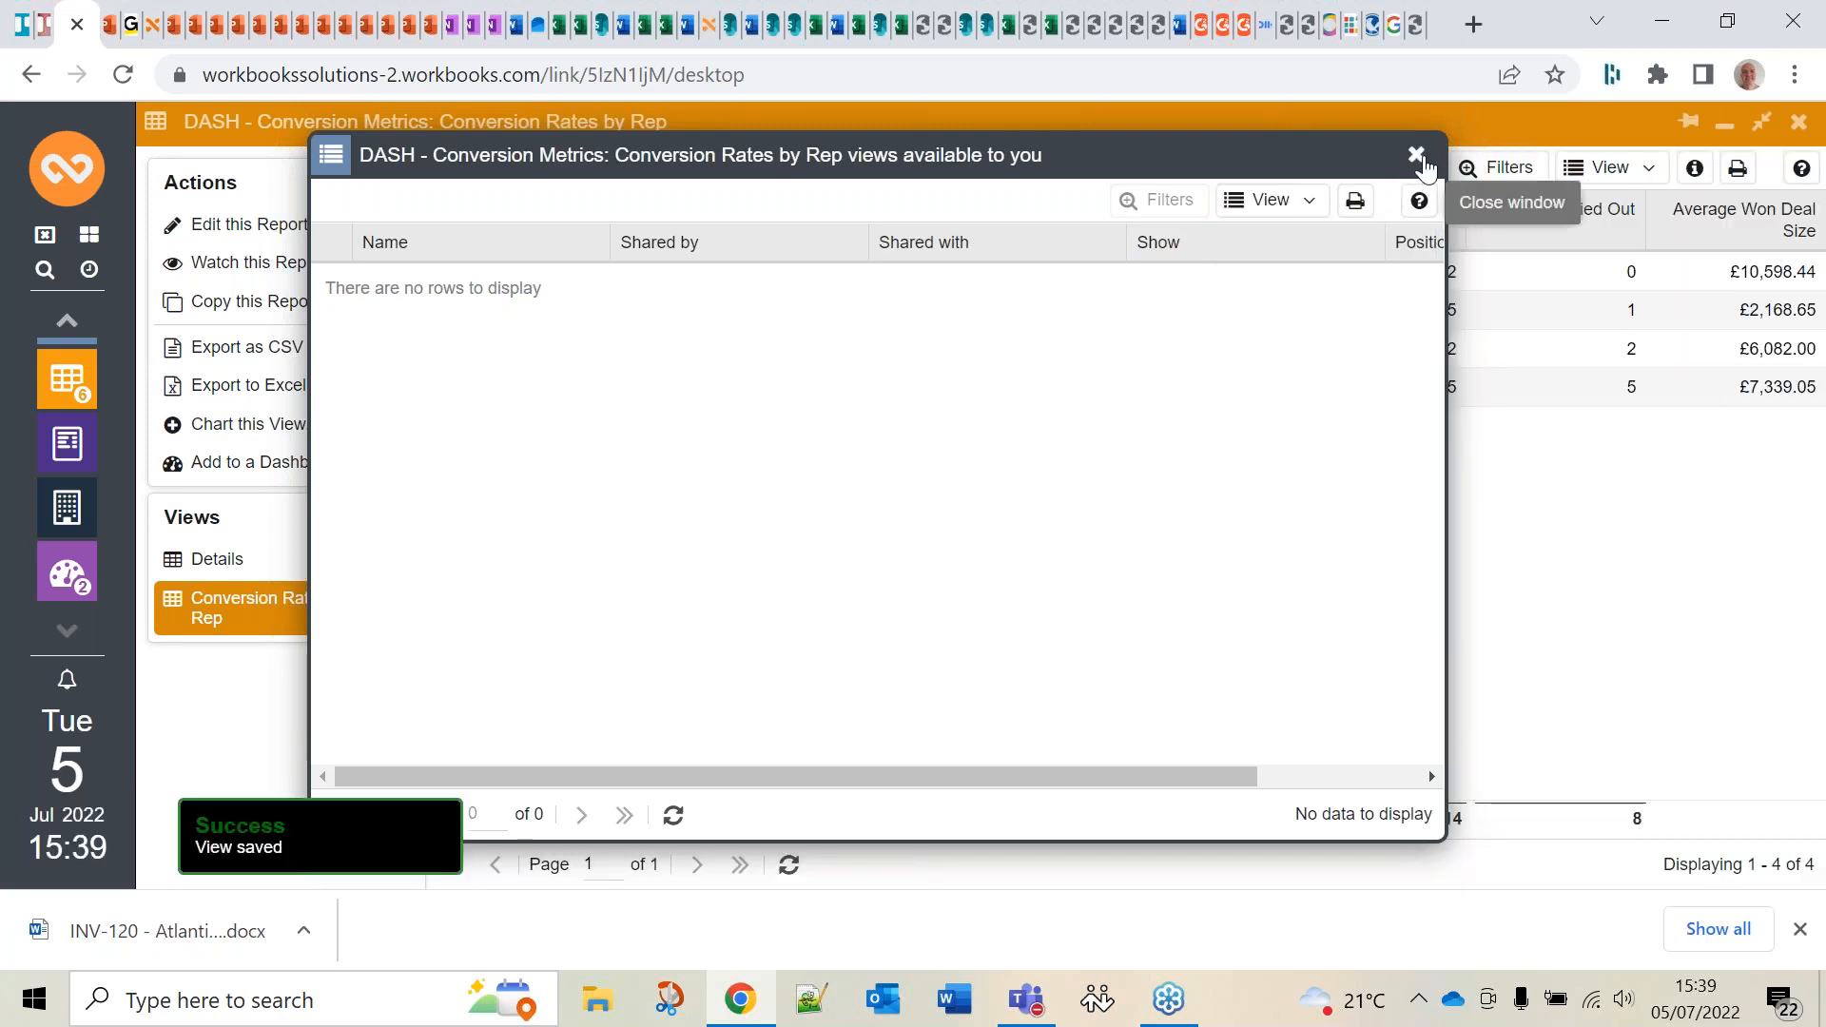
click(1422, 159)
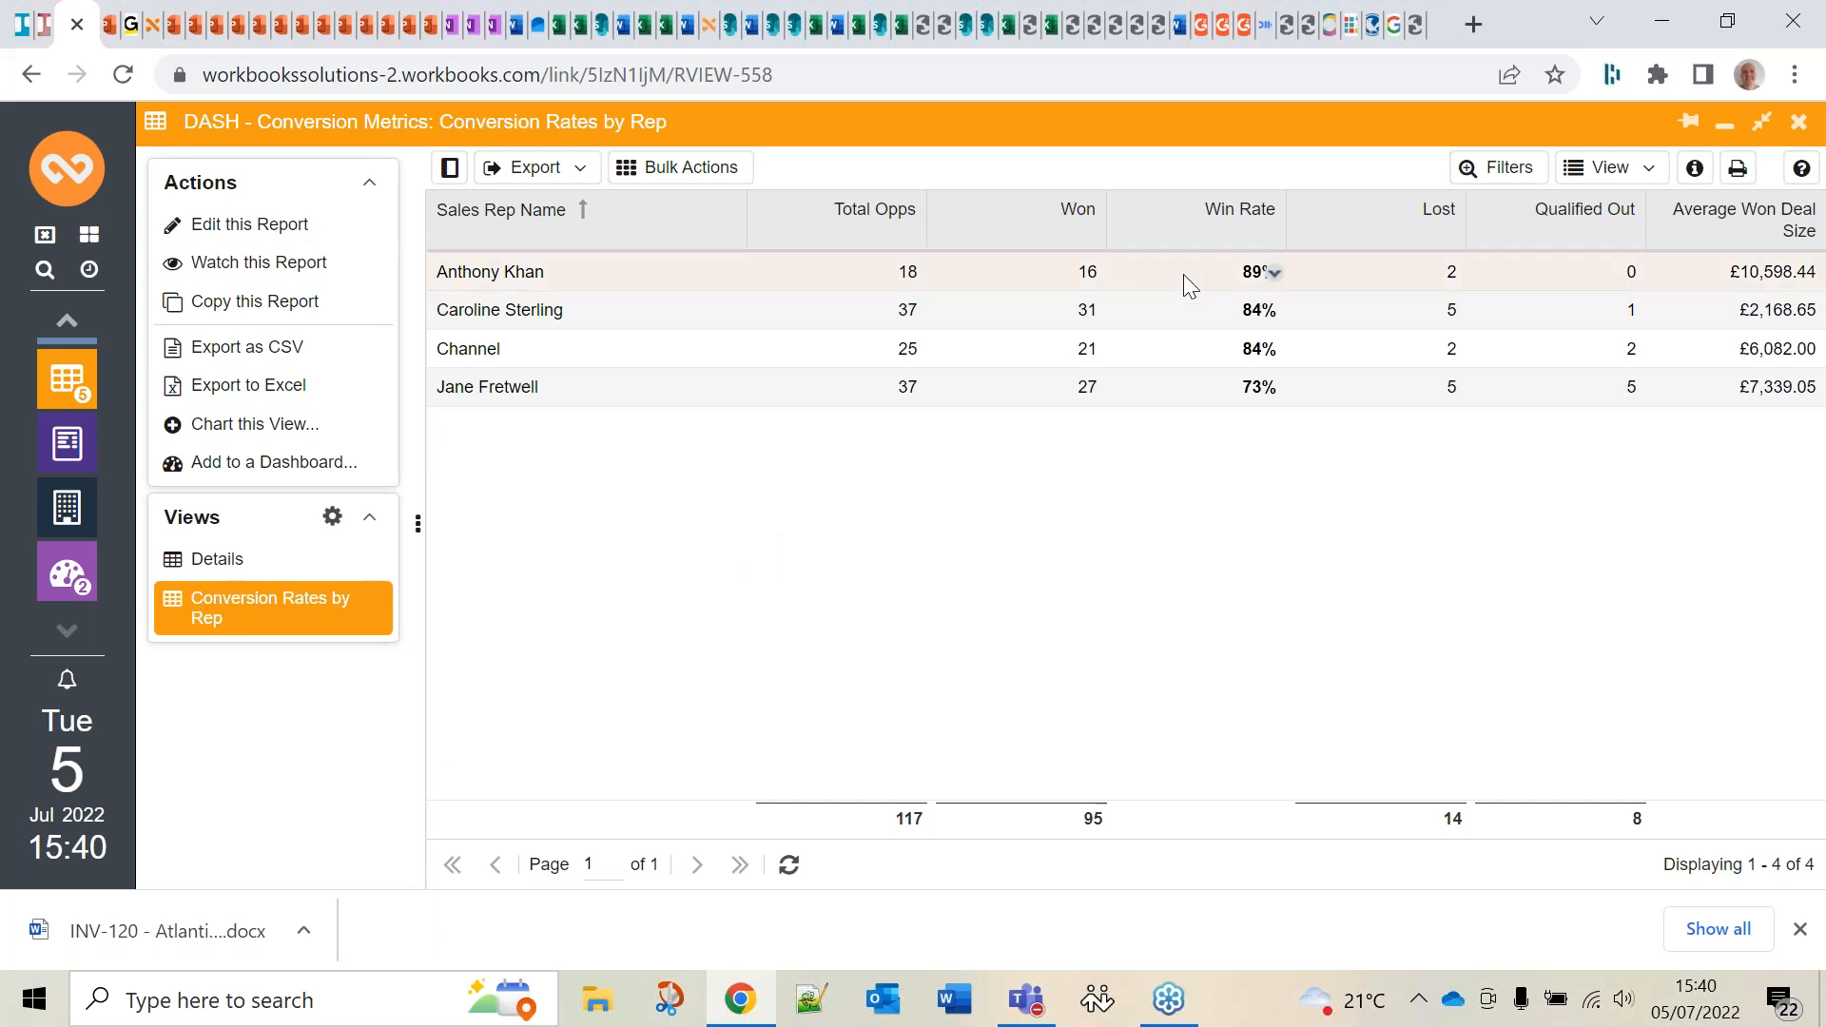
Close the open Conversion Rates by Rep report windows and shrink My Springboard to uncover the desktop shortcuts
click(1800, 124)
click(1800, 123)
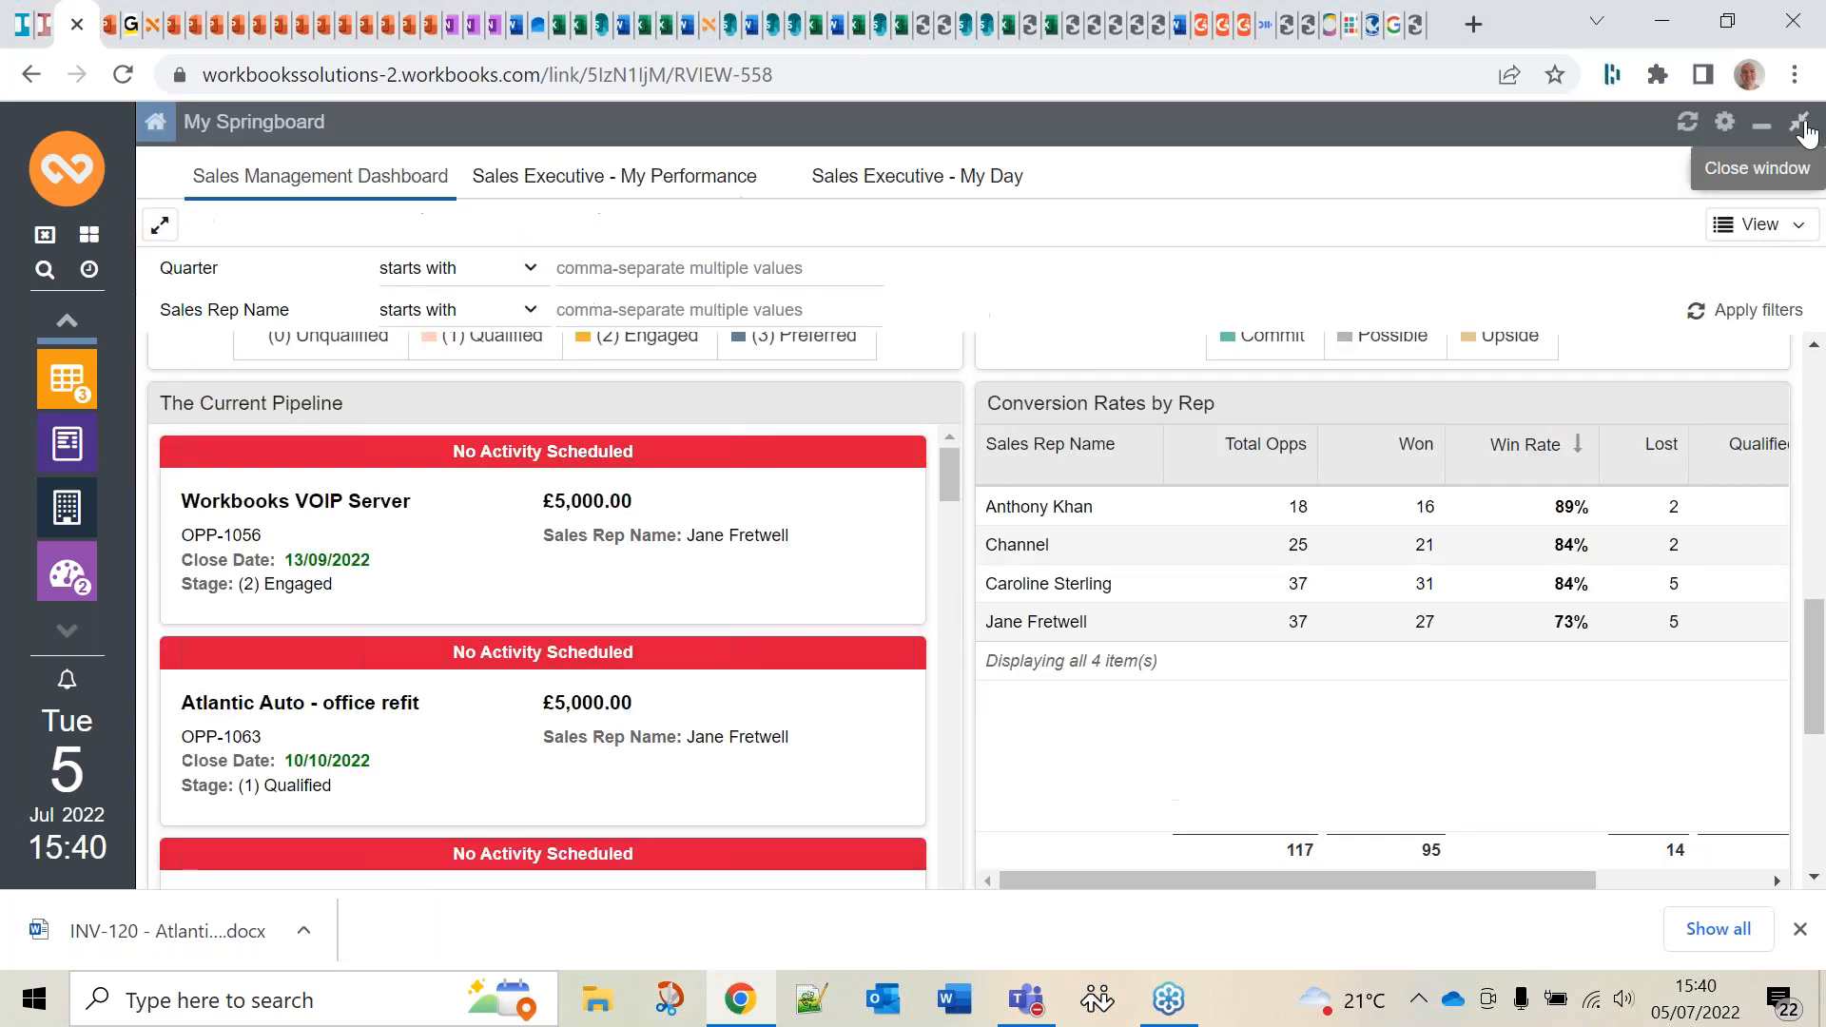
click(1800, 123)
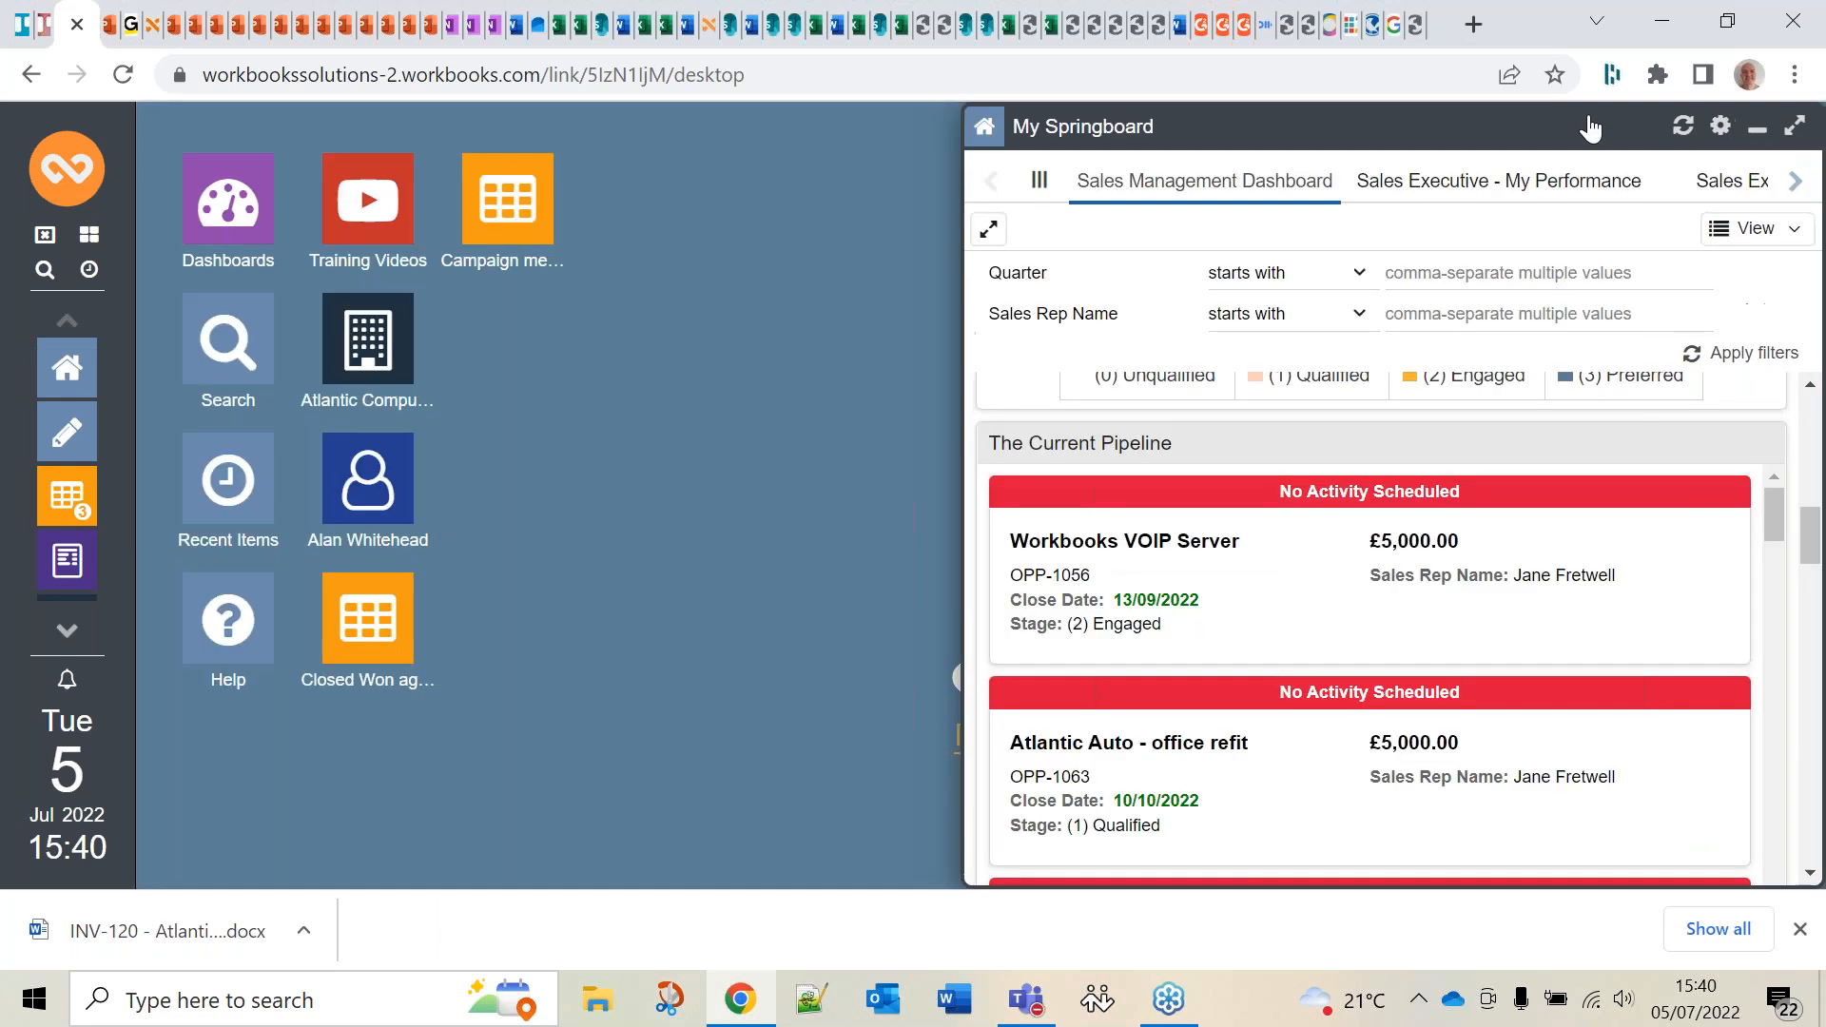
Open the Campaign members in the IT & Telecommunications industry report in a maximised window and bring up its column definitions for editing
click(515, 206)
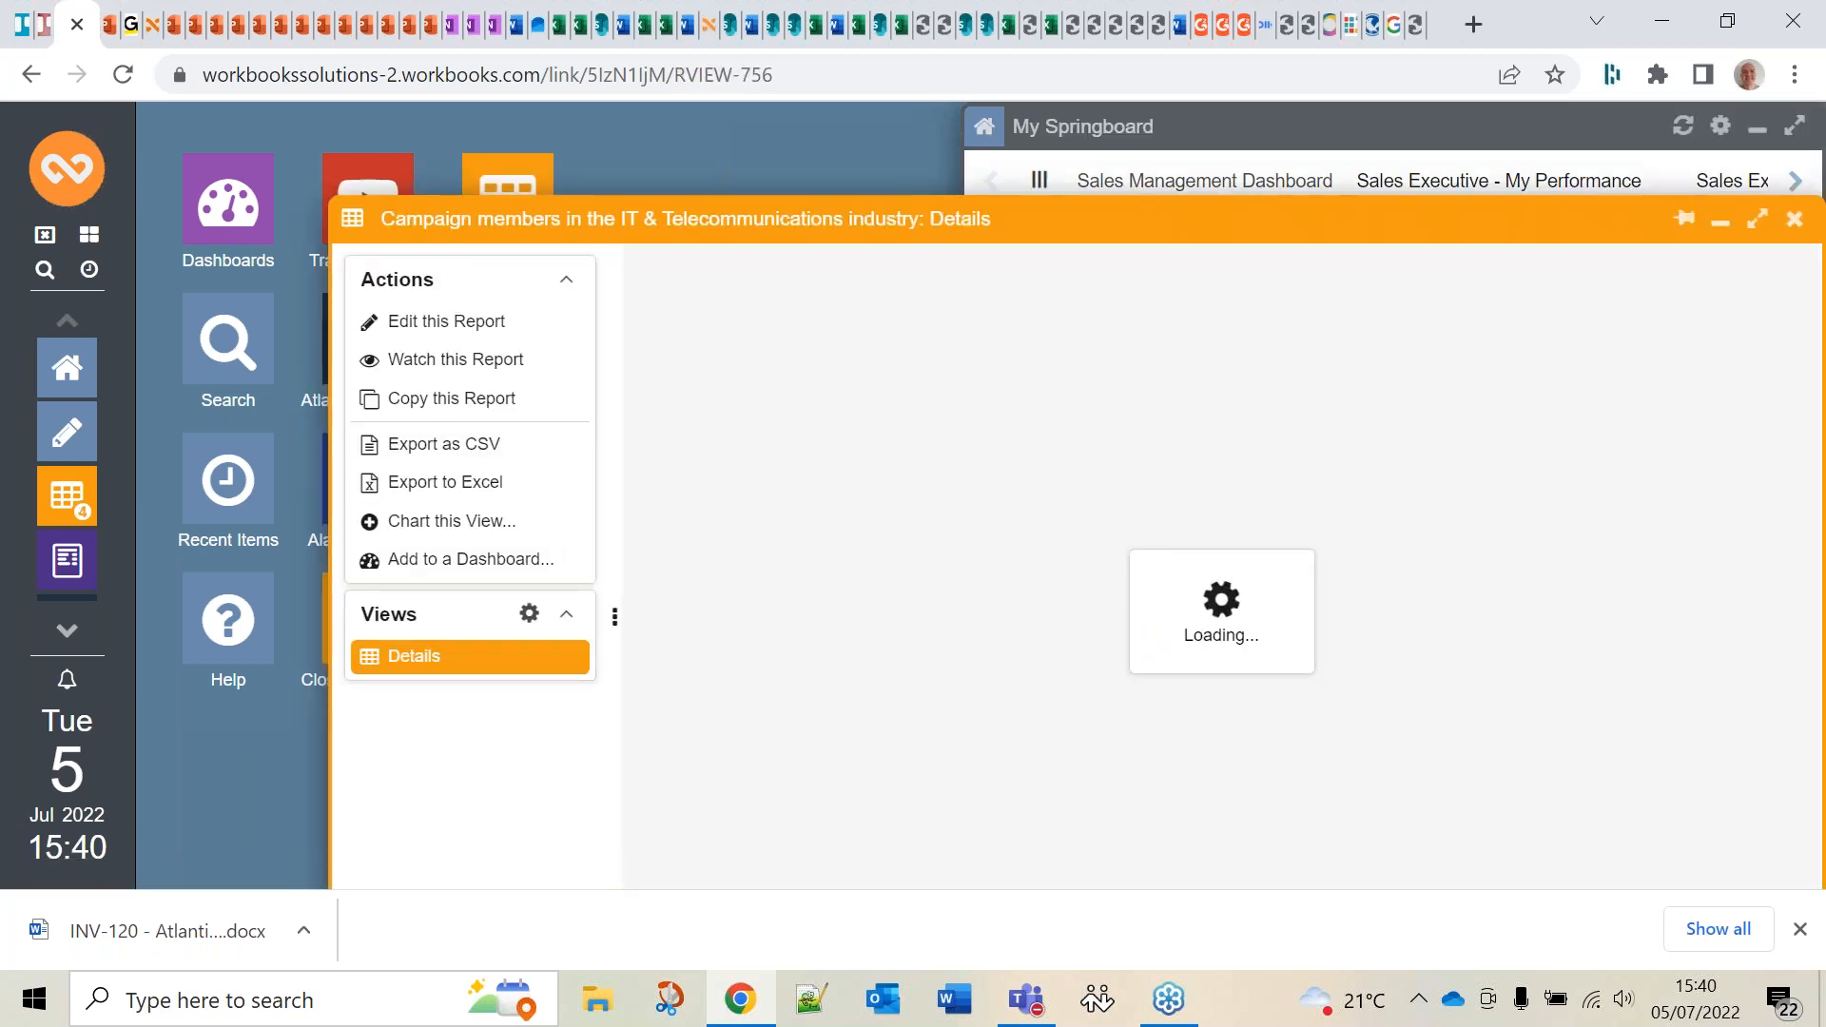
click(1759, 228)
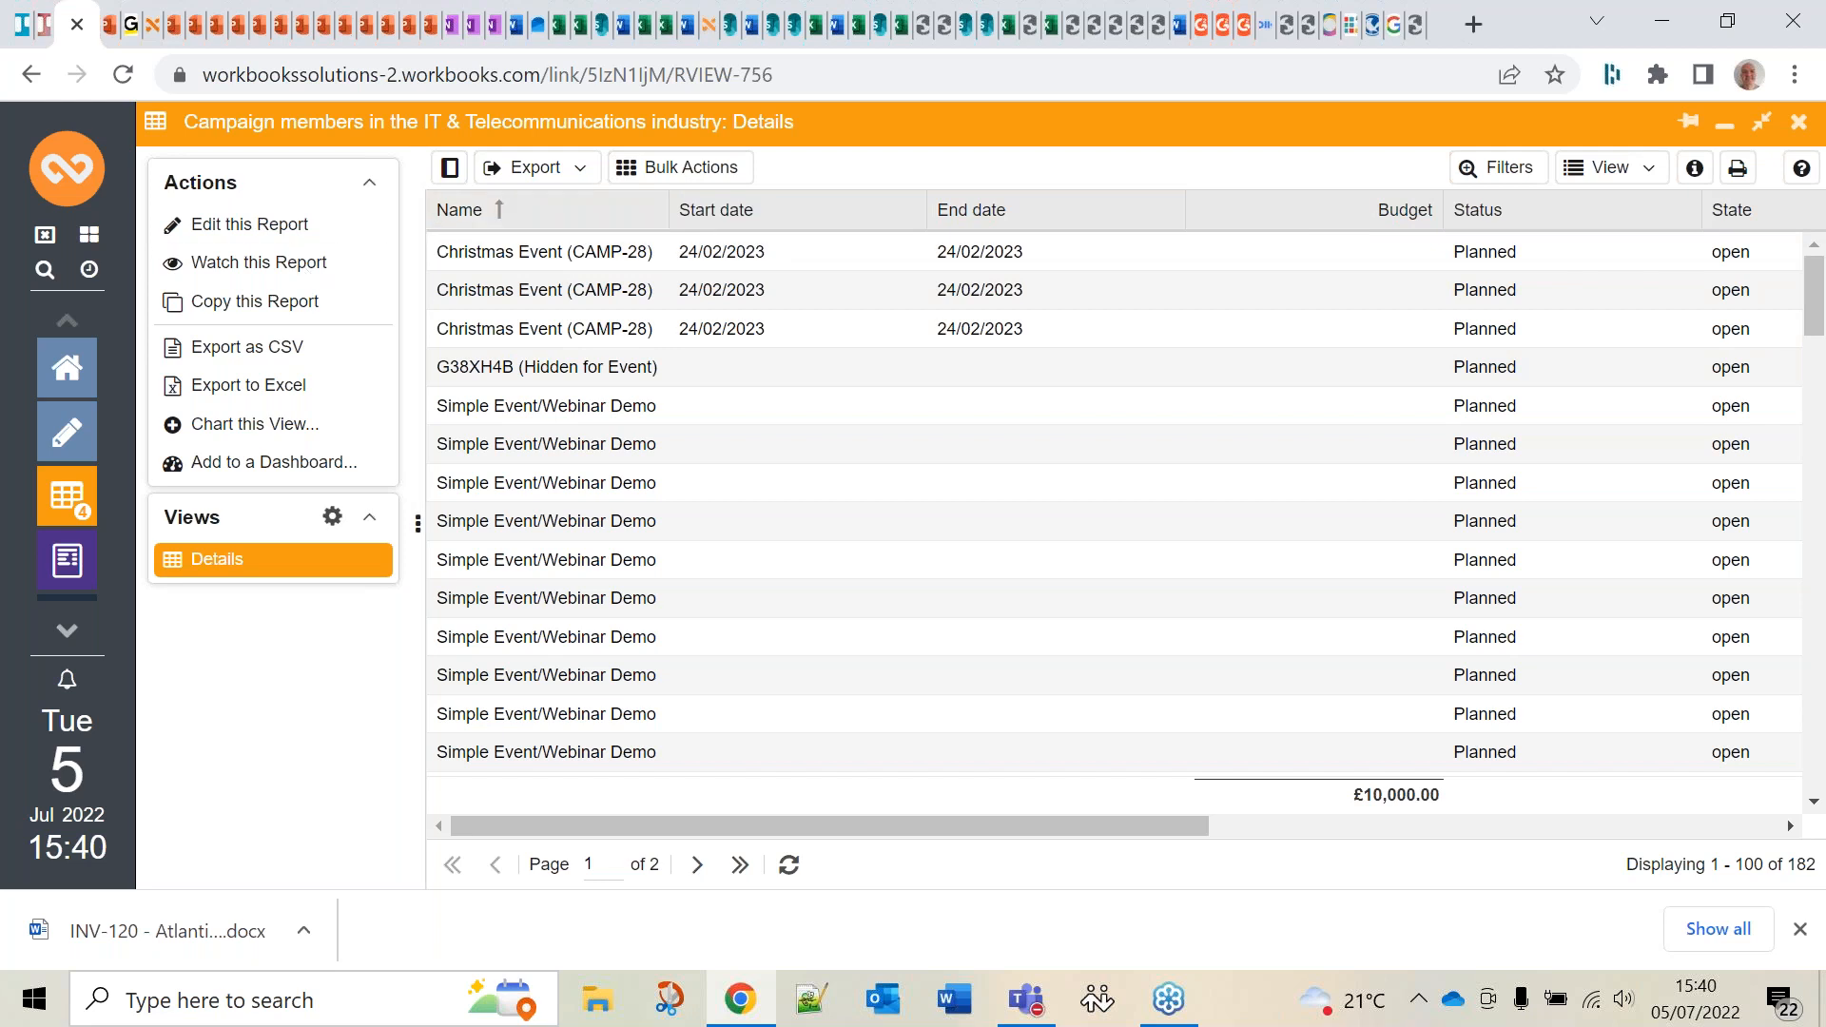
click(247, 226)
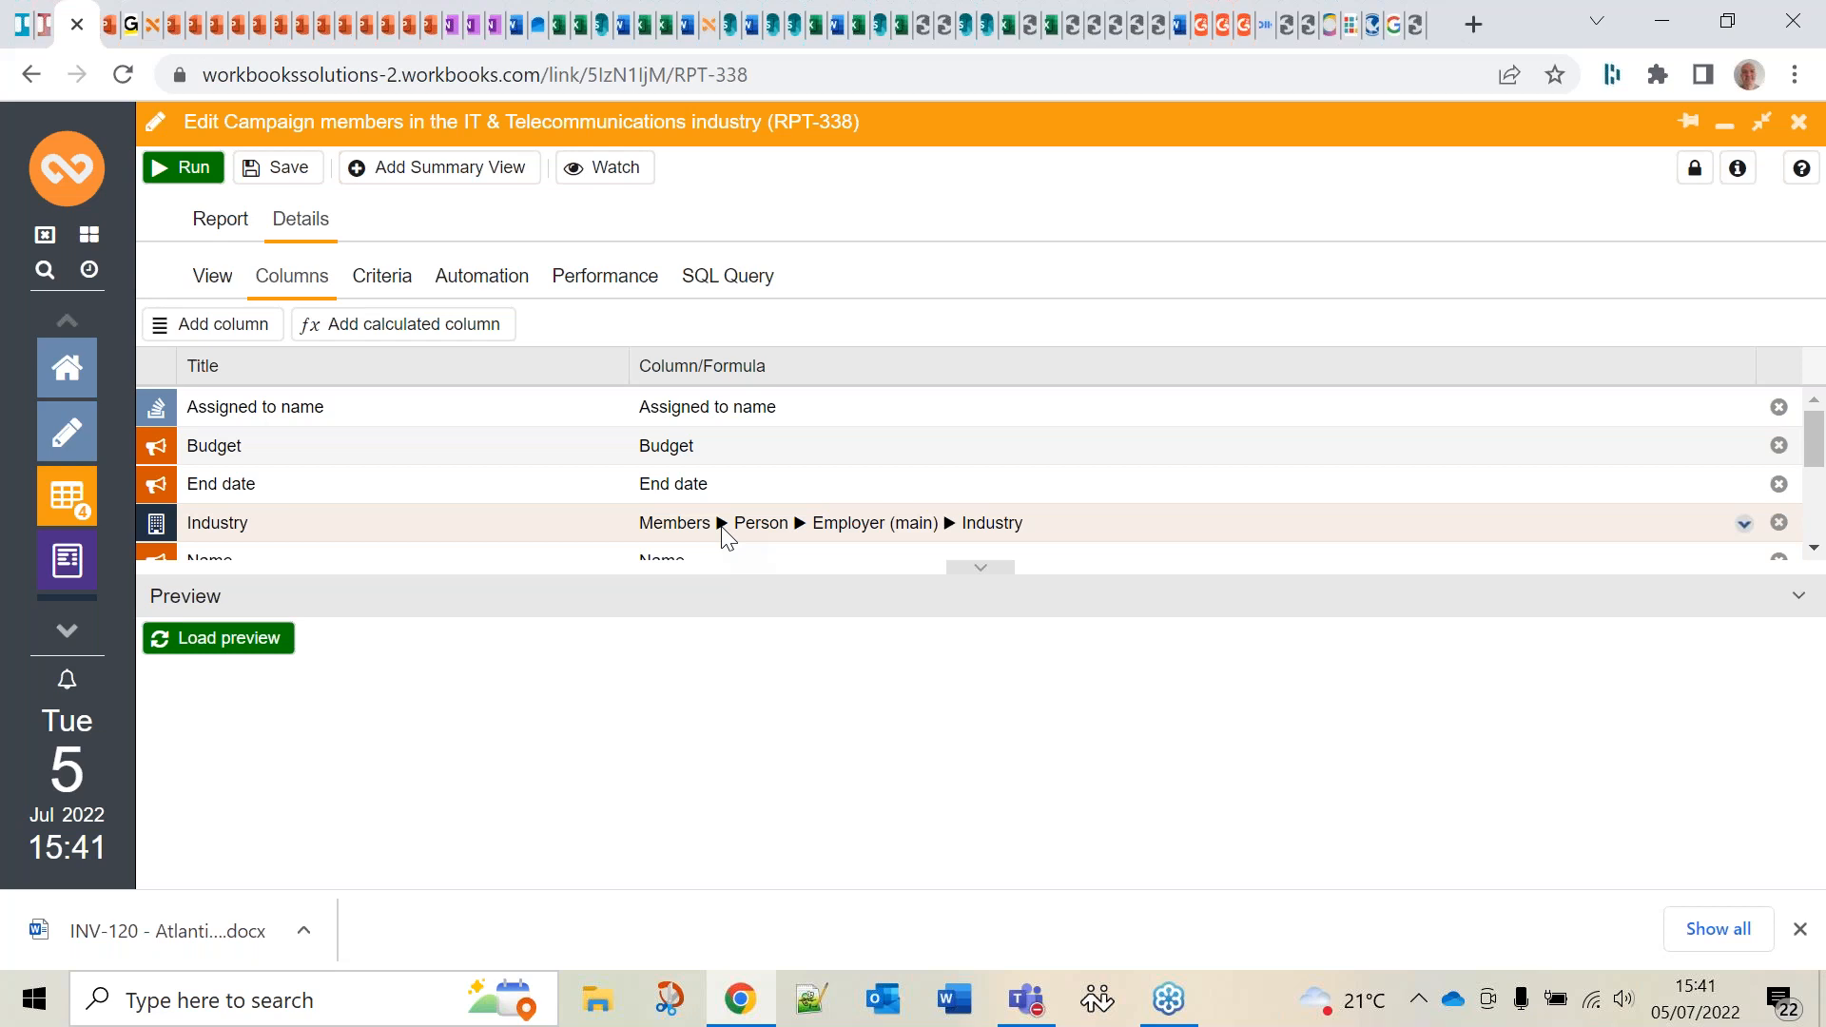
Try to create another column like Members > Person > Employer (main) > Industry, review that column's options, and close the report editor
click(600, 522)
click(679, 534)
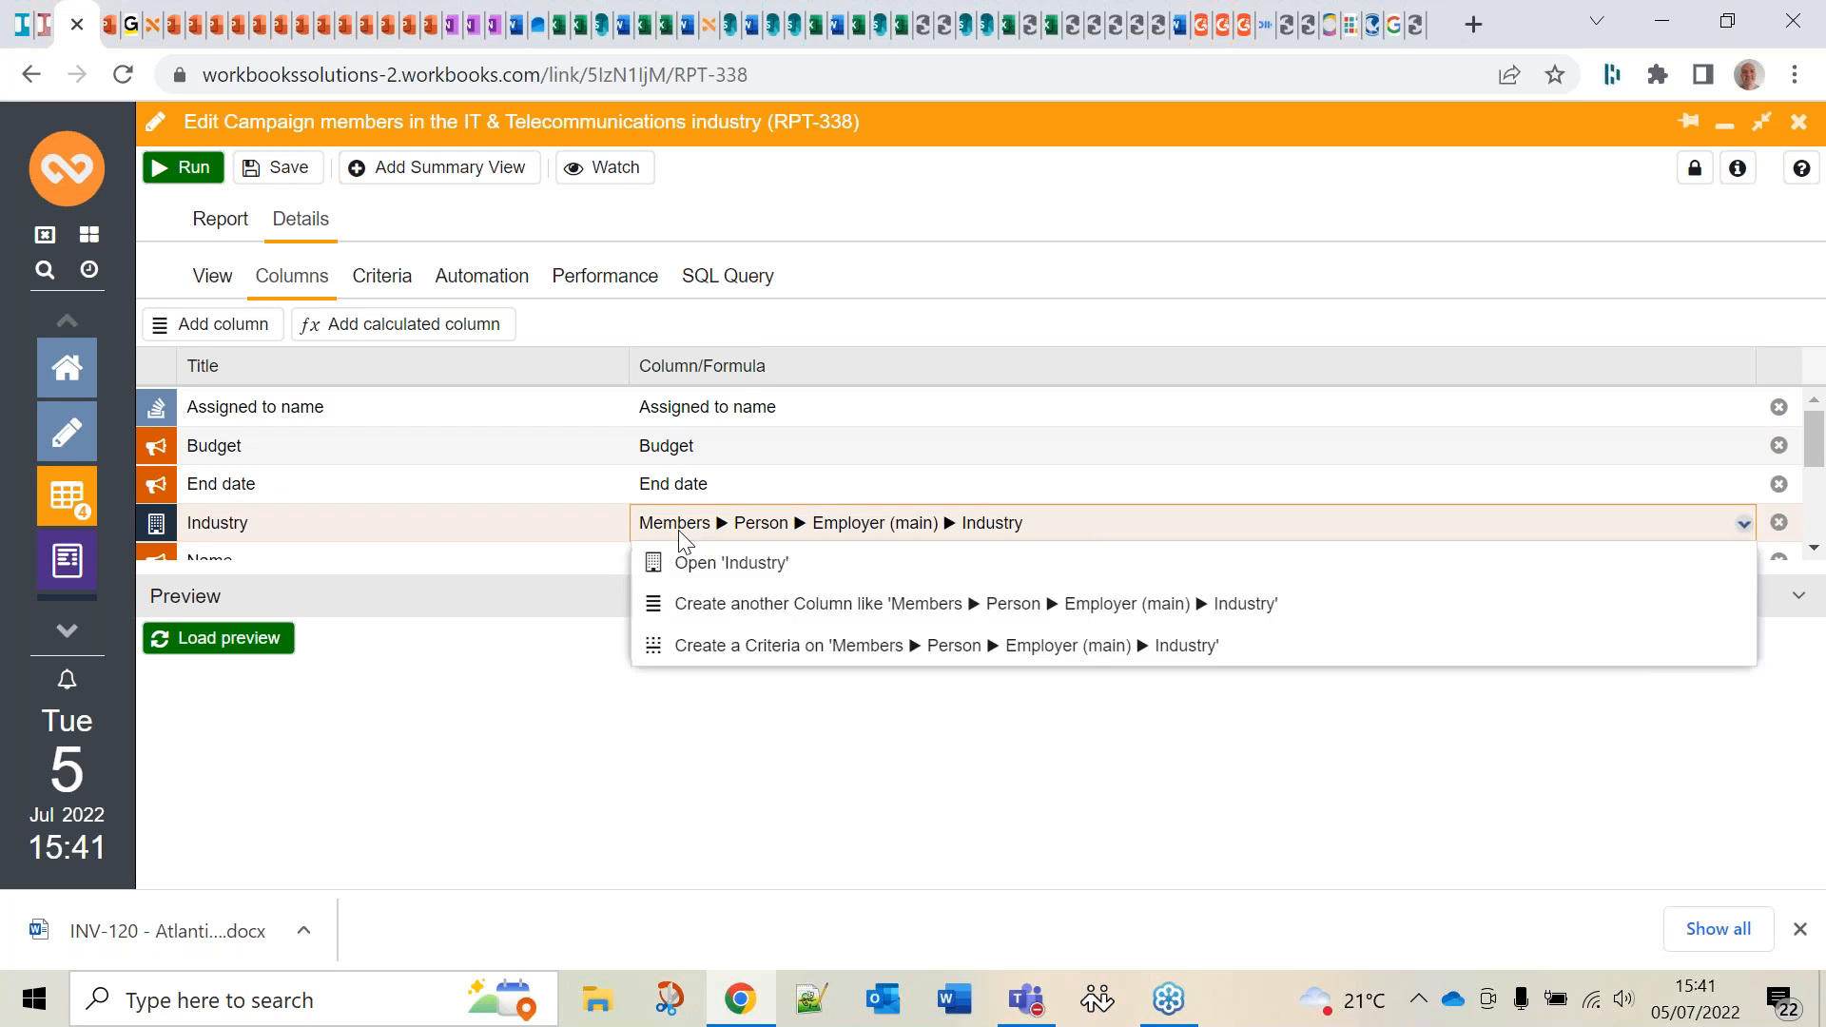
click(782, 608)
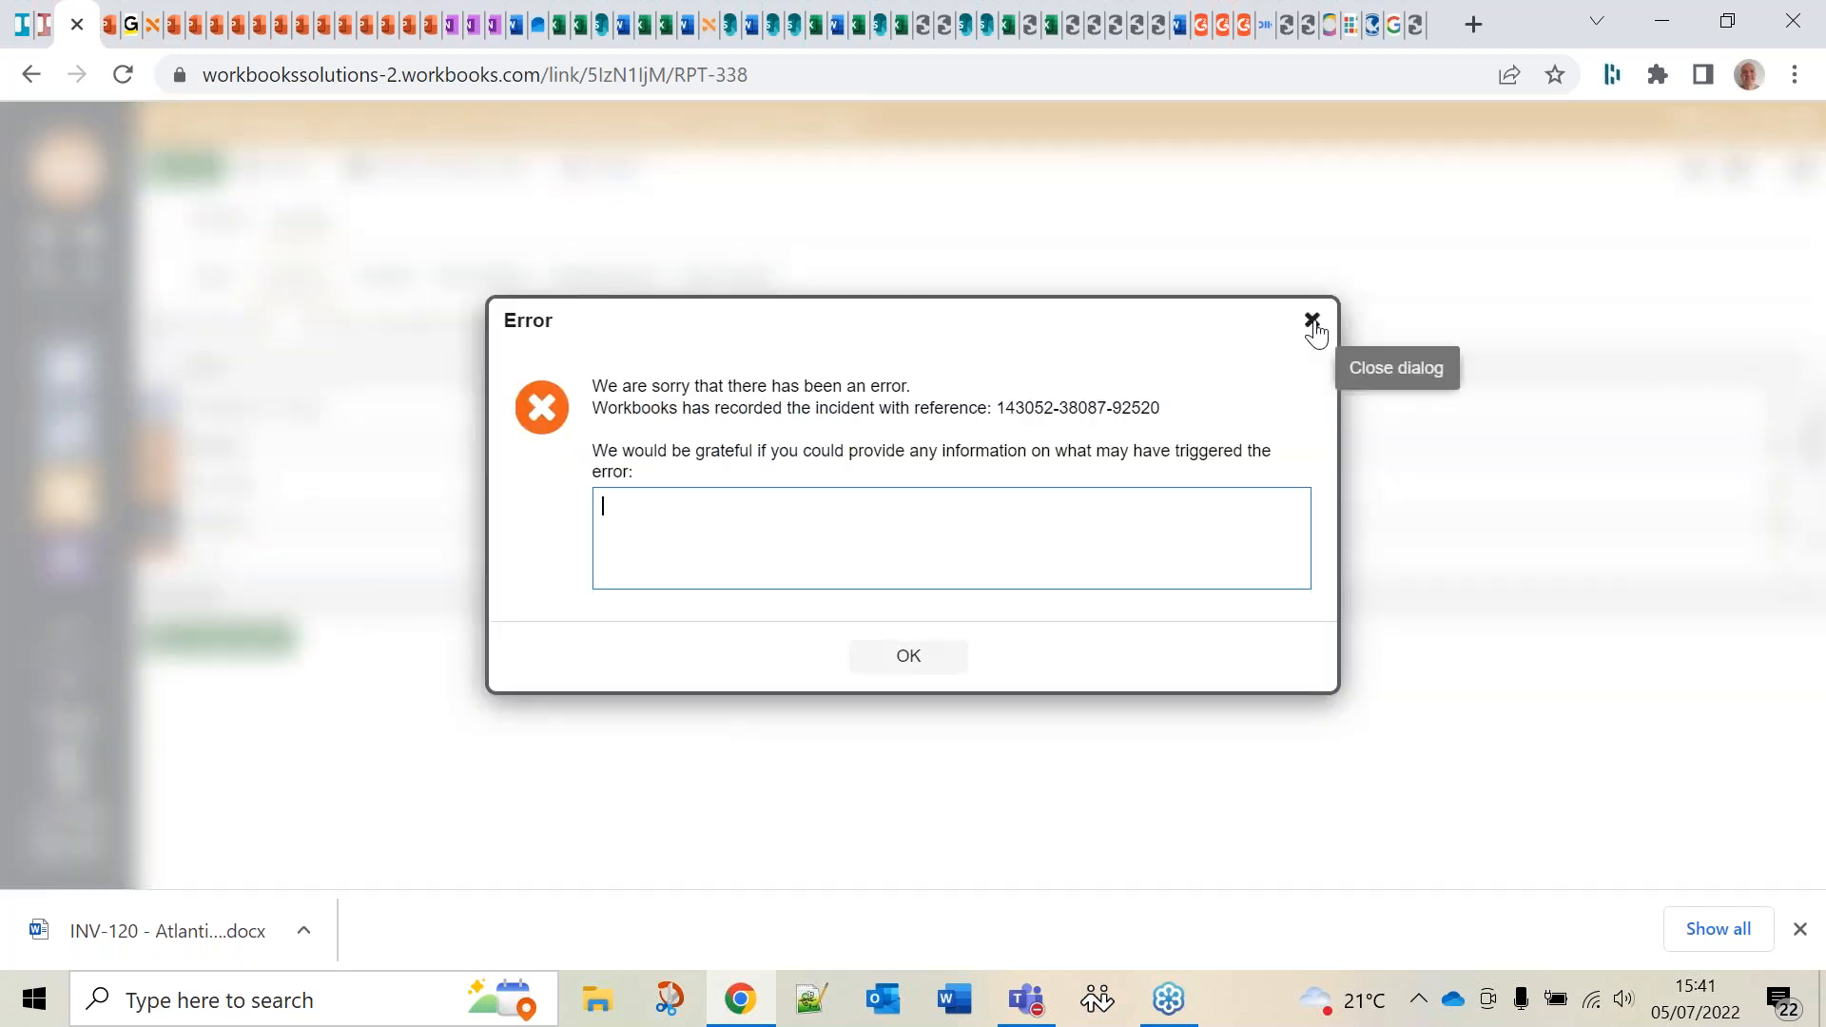
click(1313, 321)
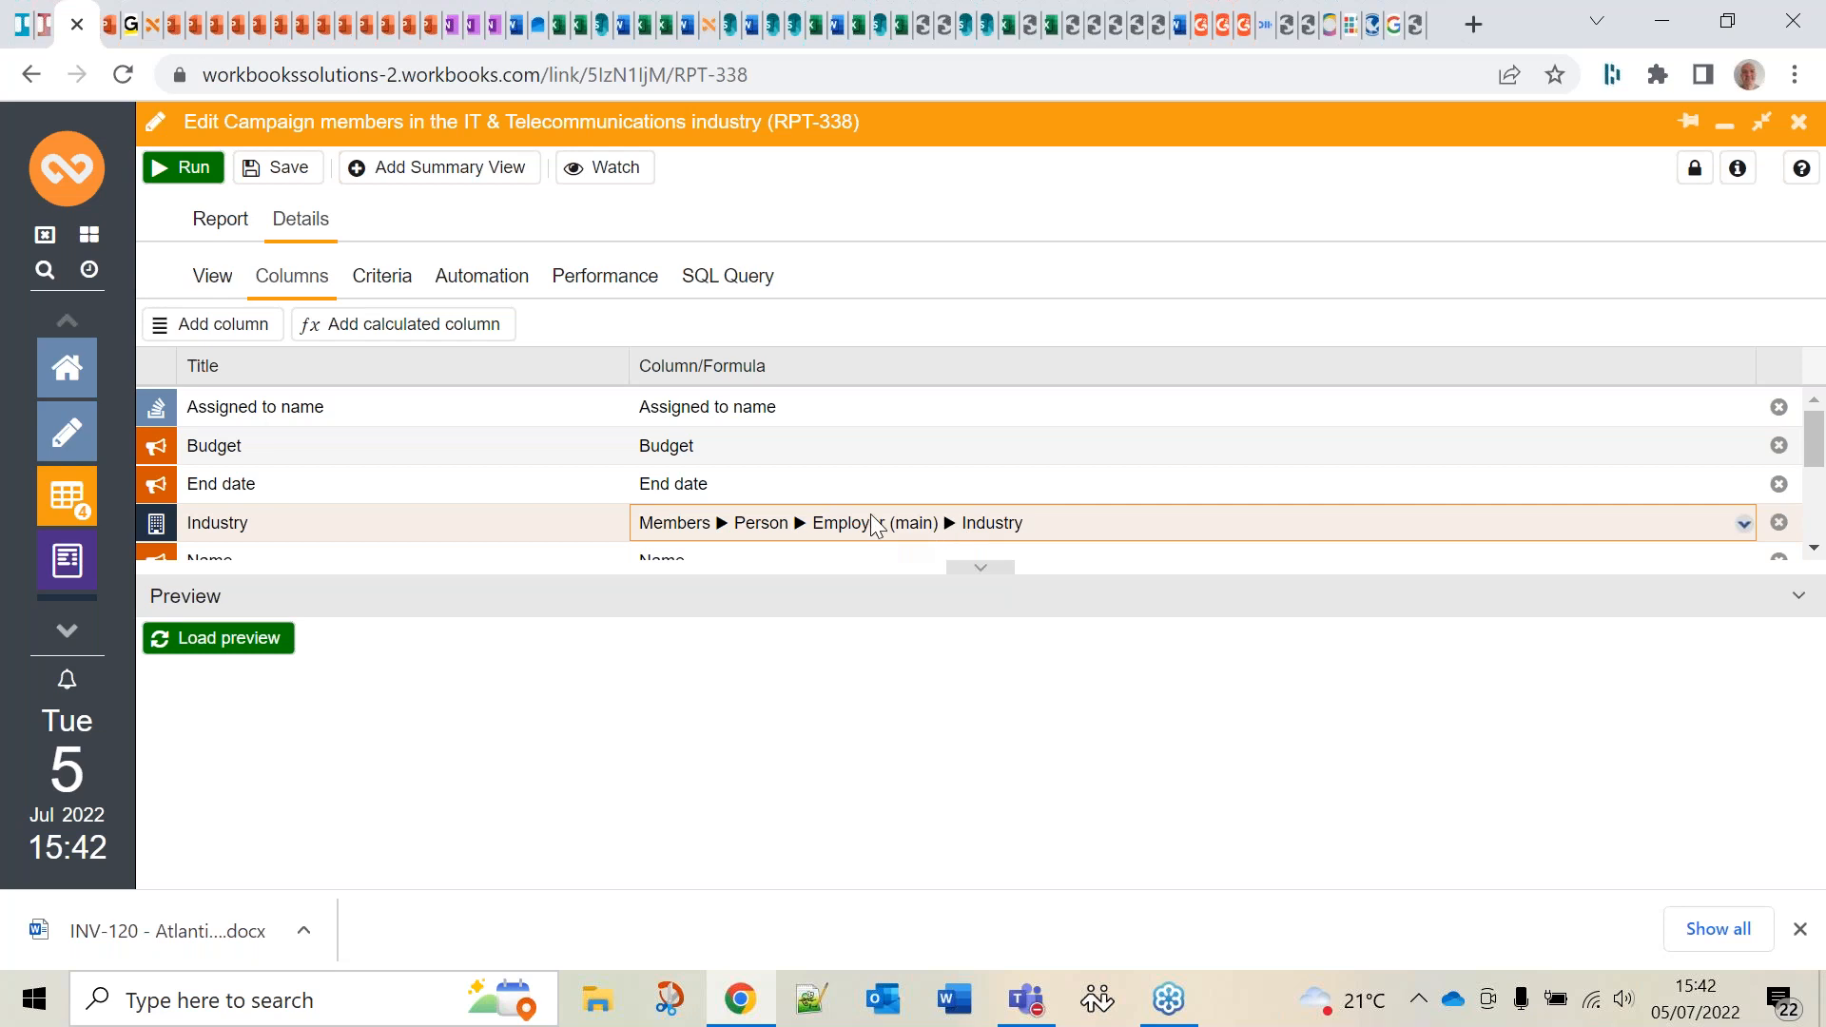
click(778, 528)
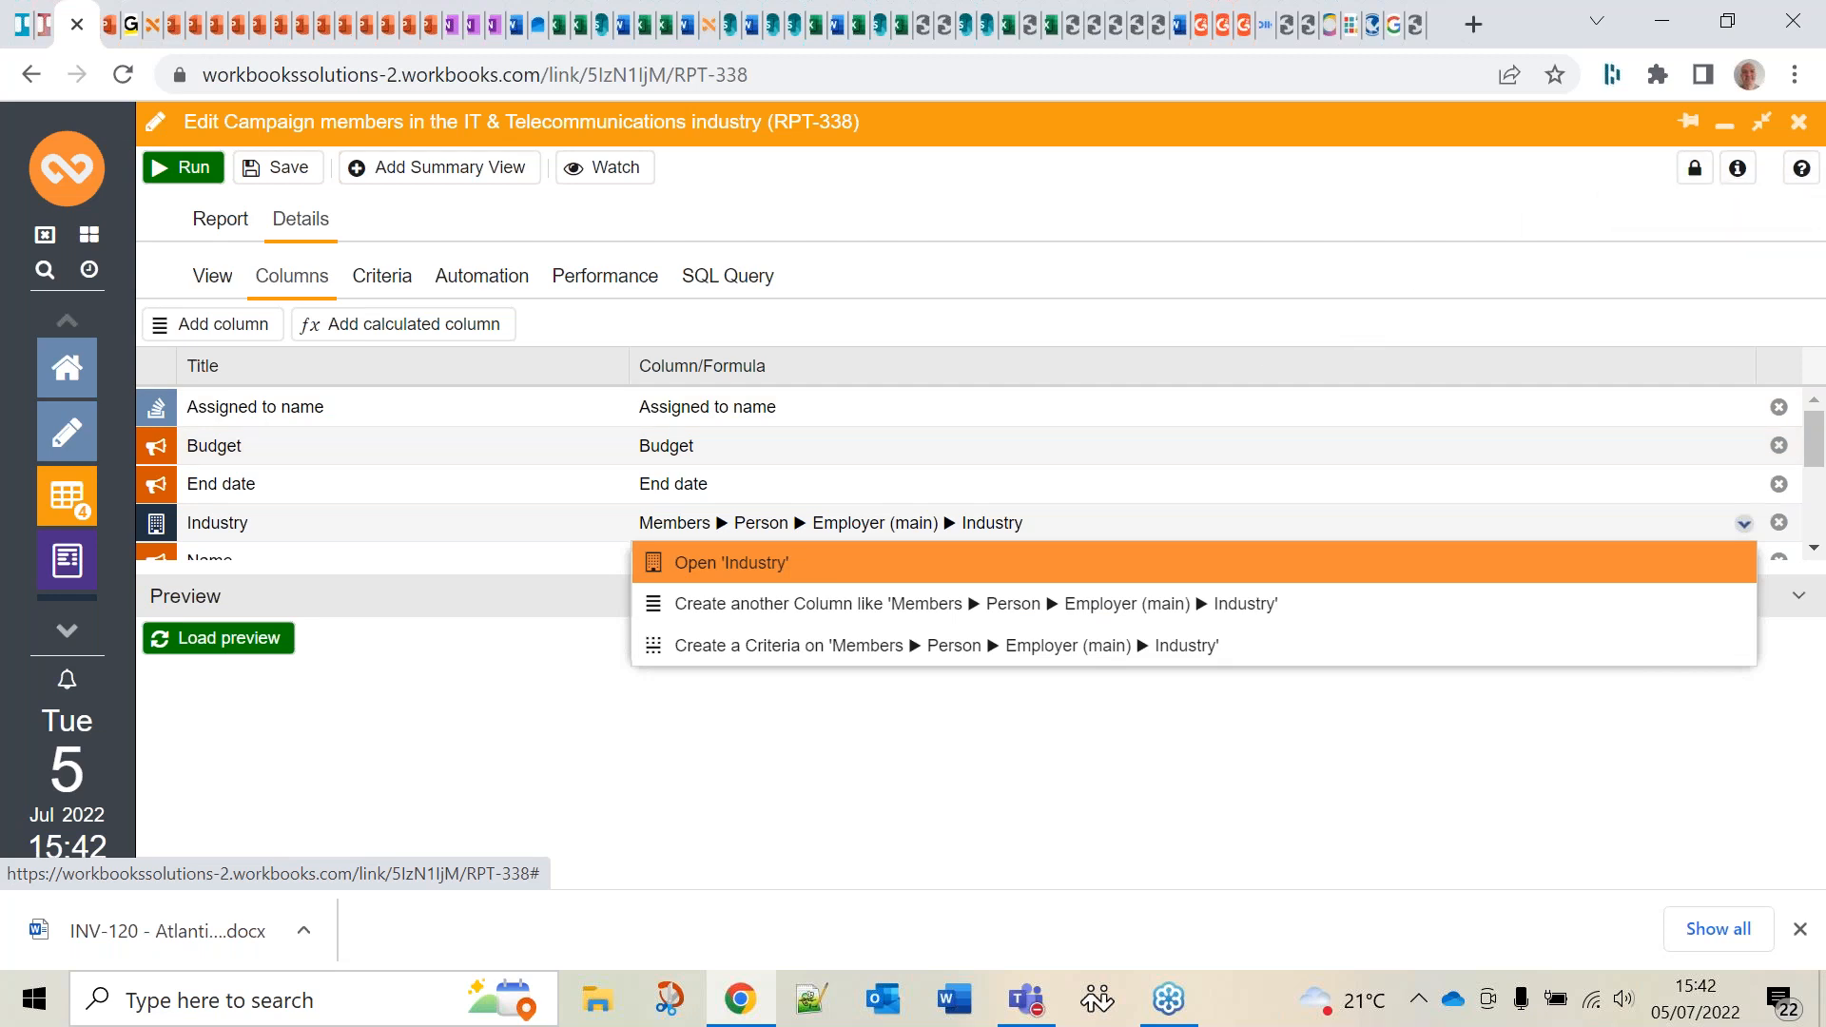
click(1798, 124)
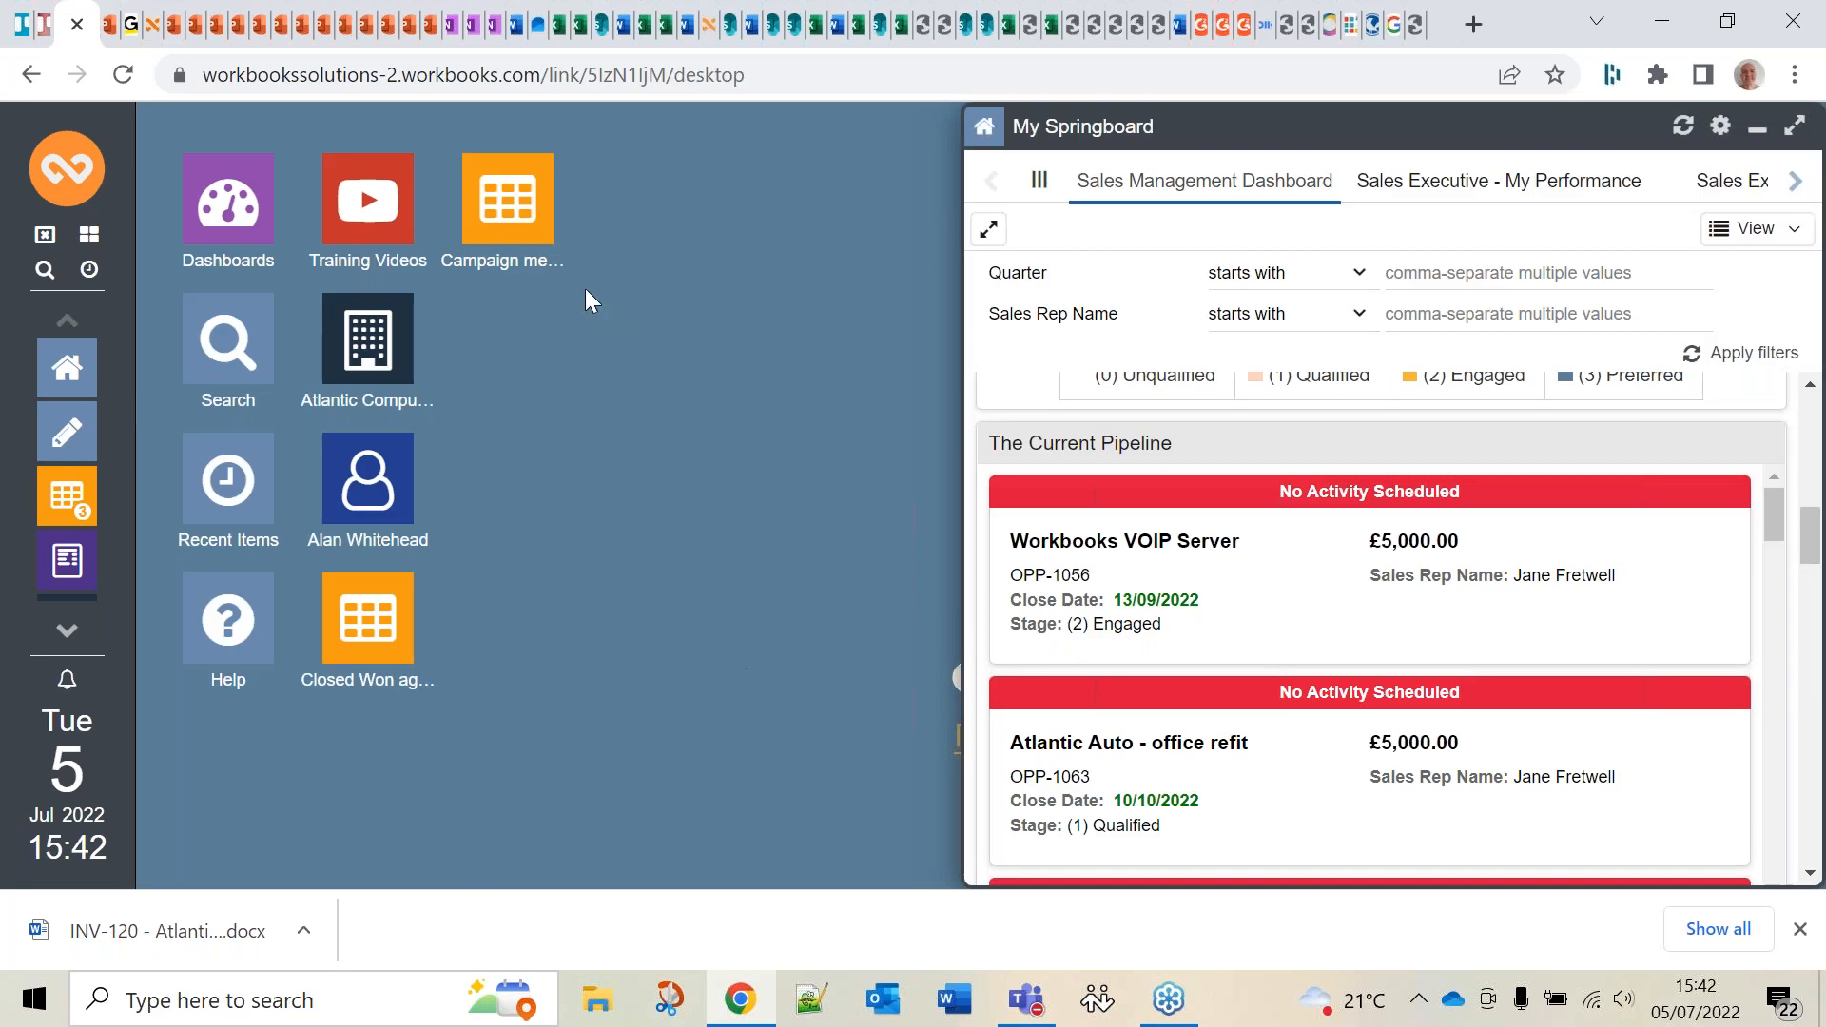
Open DASH - Closed Won against Target THIS FY for editing and open the Total Value column settings of its Closed Won against Target this month view
click(374, 629)
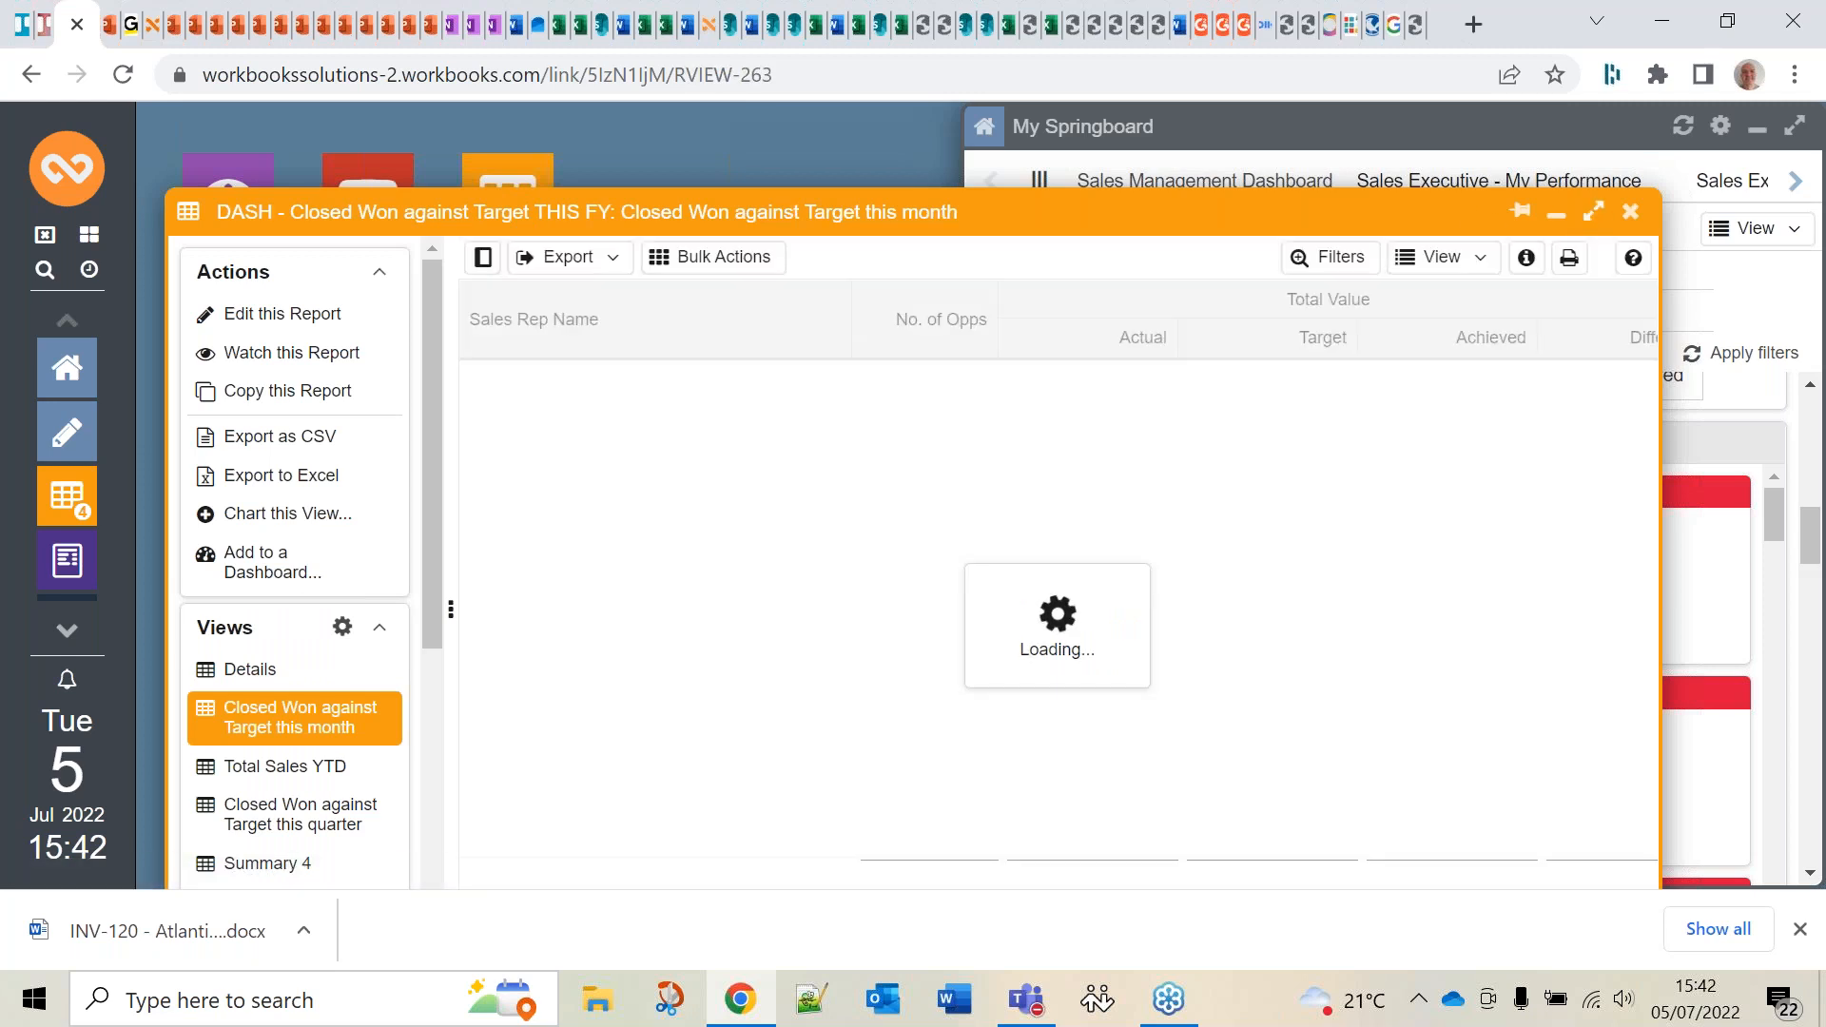
click(1595, 211)
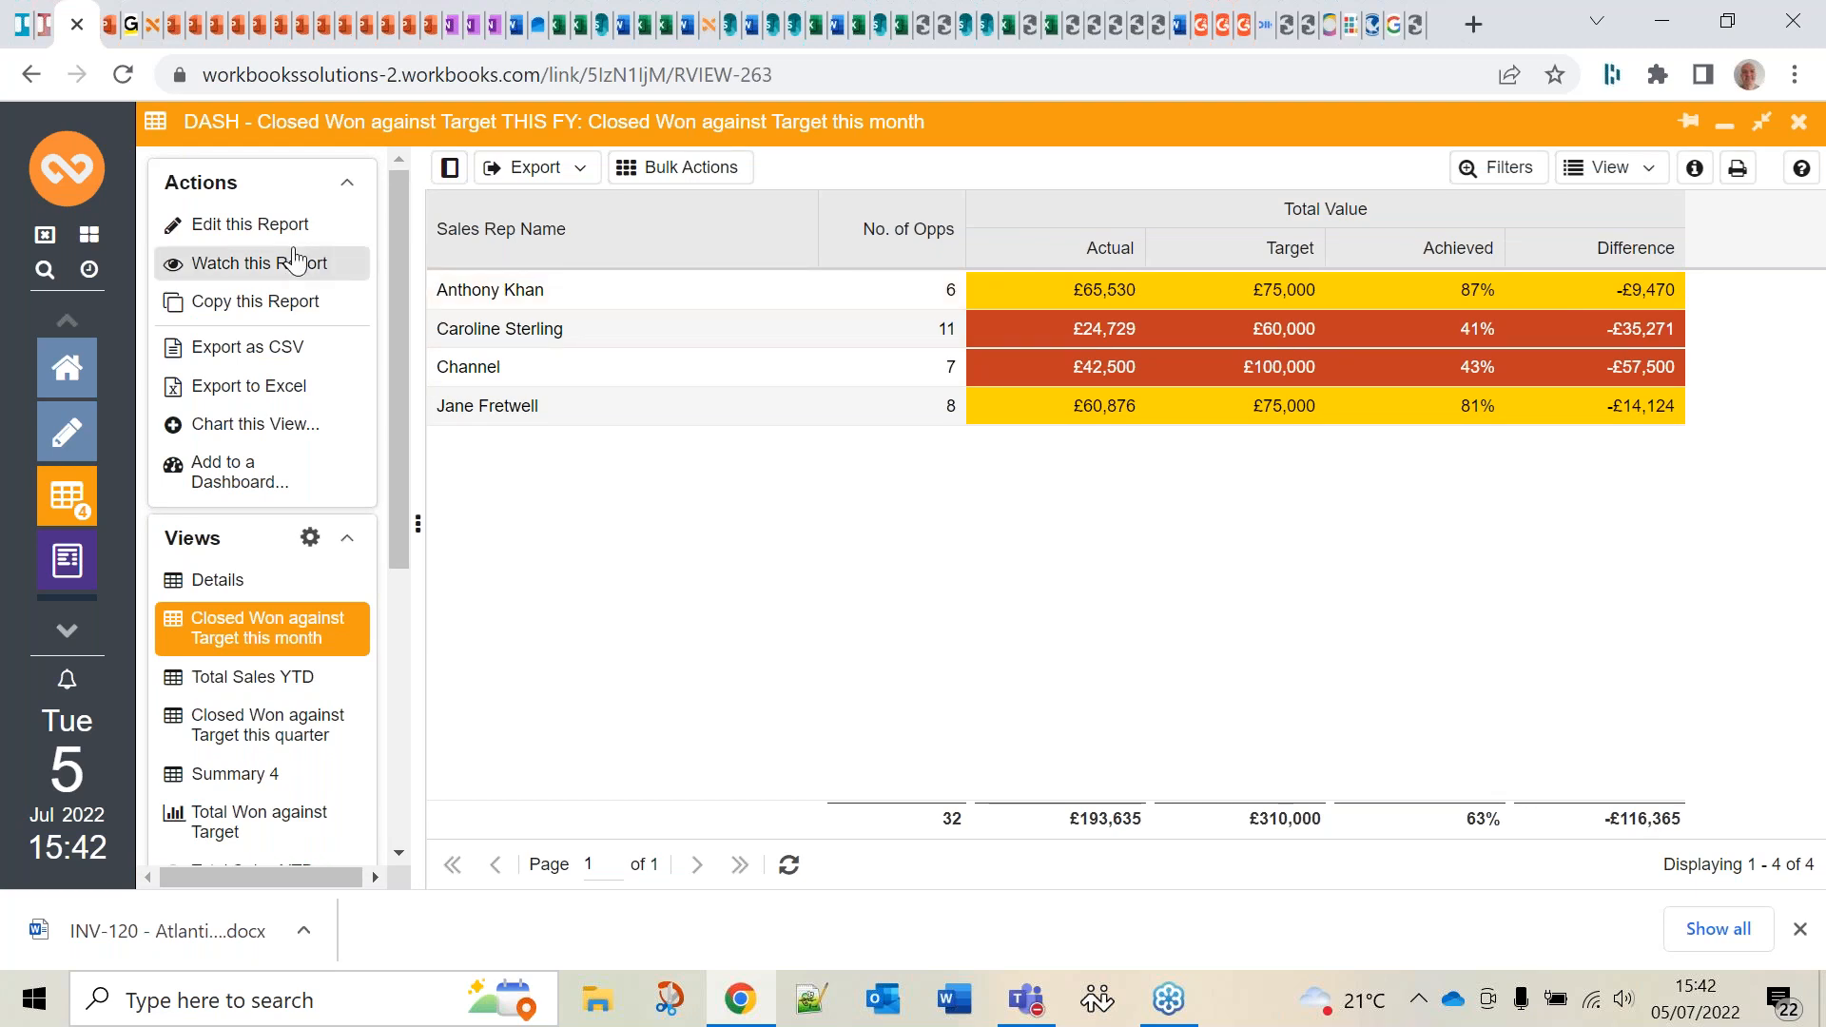
click(248, 225)
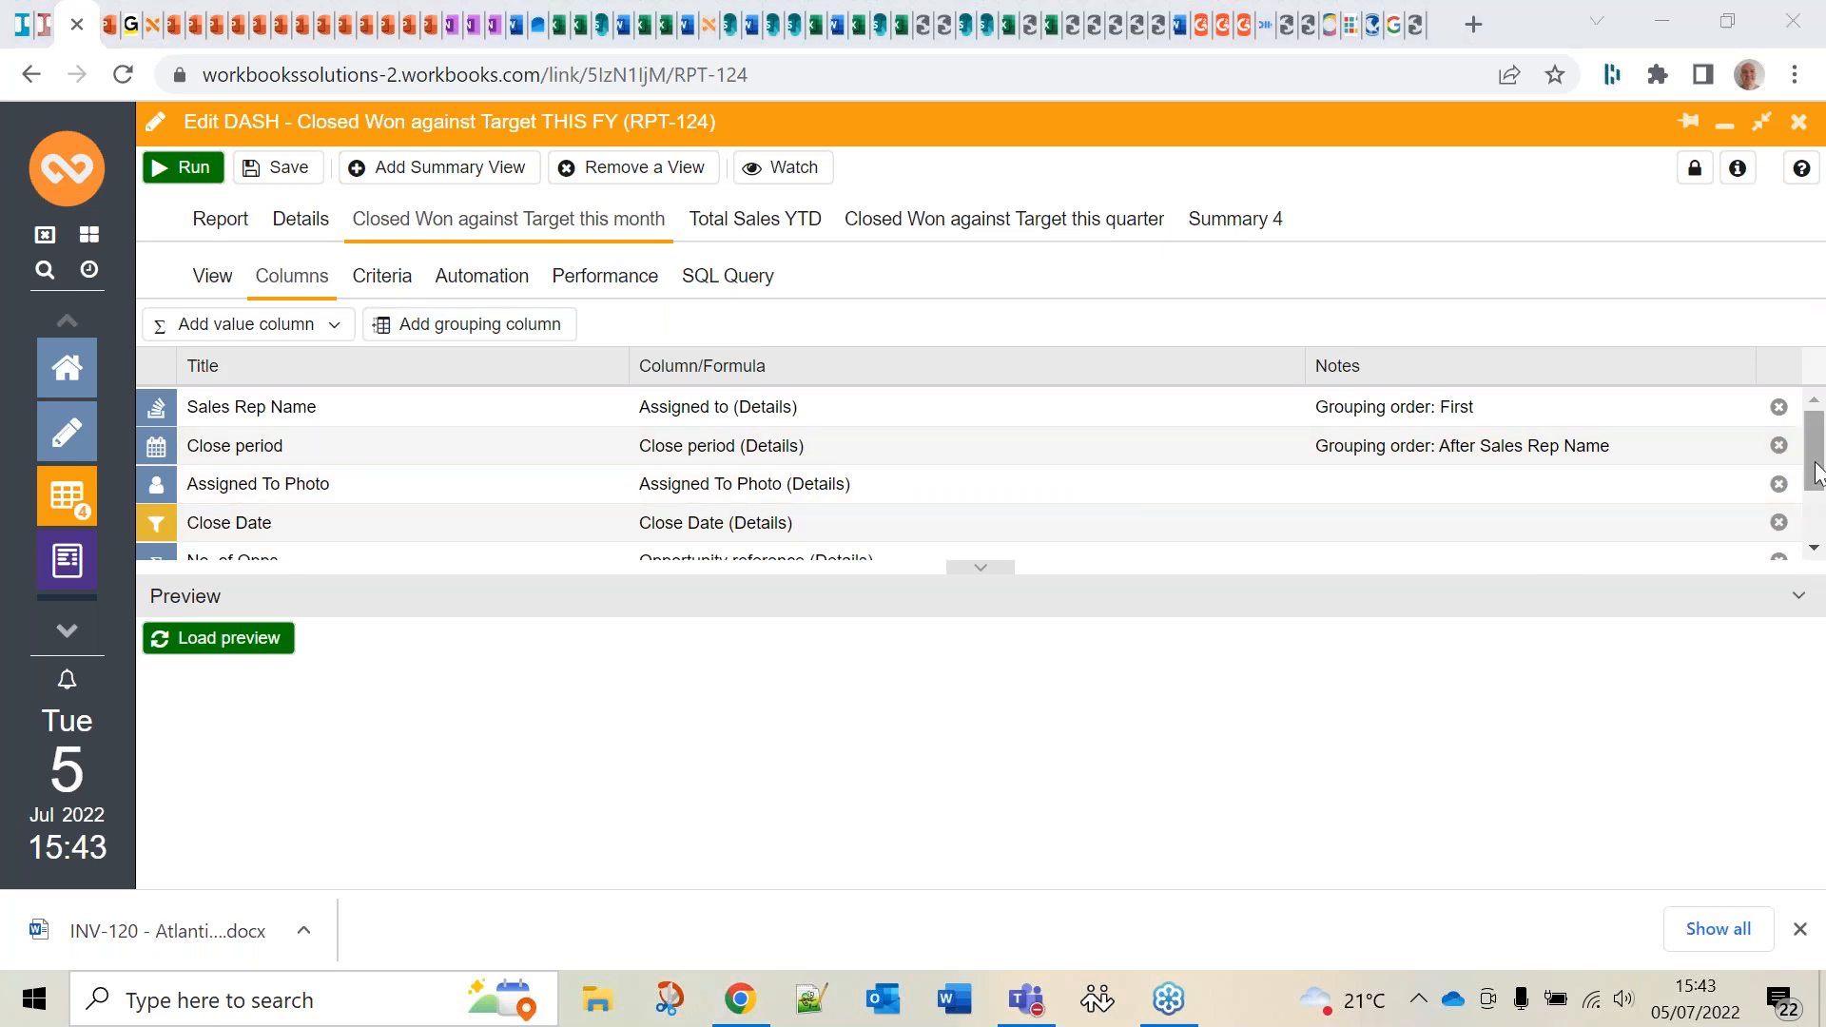
drag(1816, 473, 1814, 523)
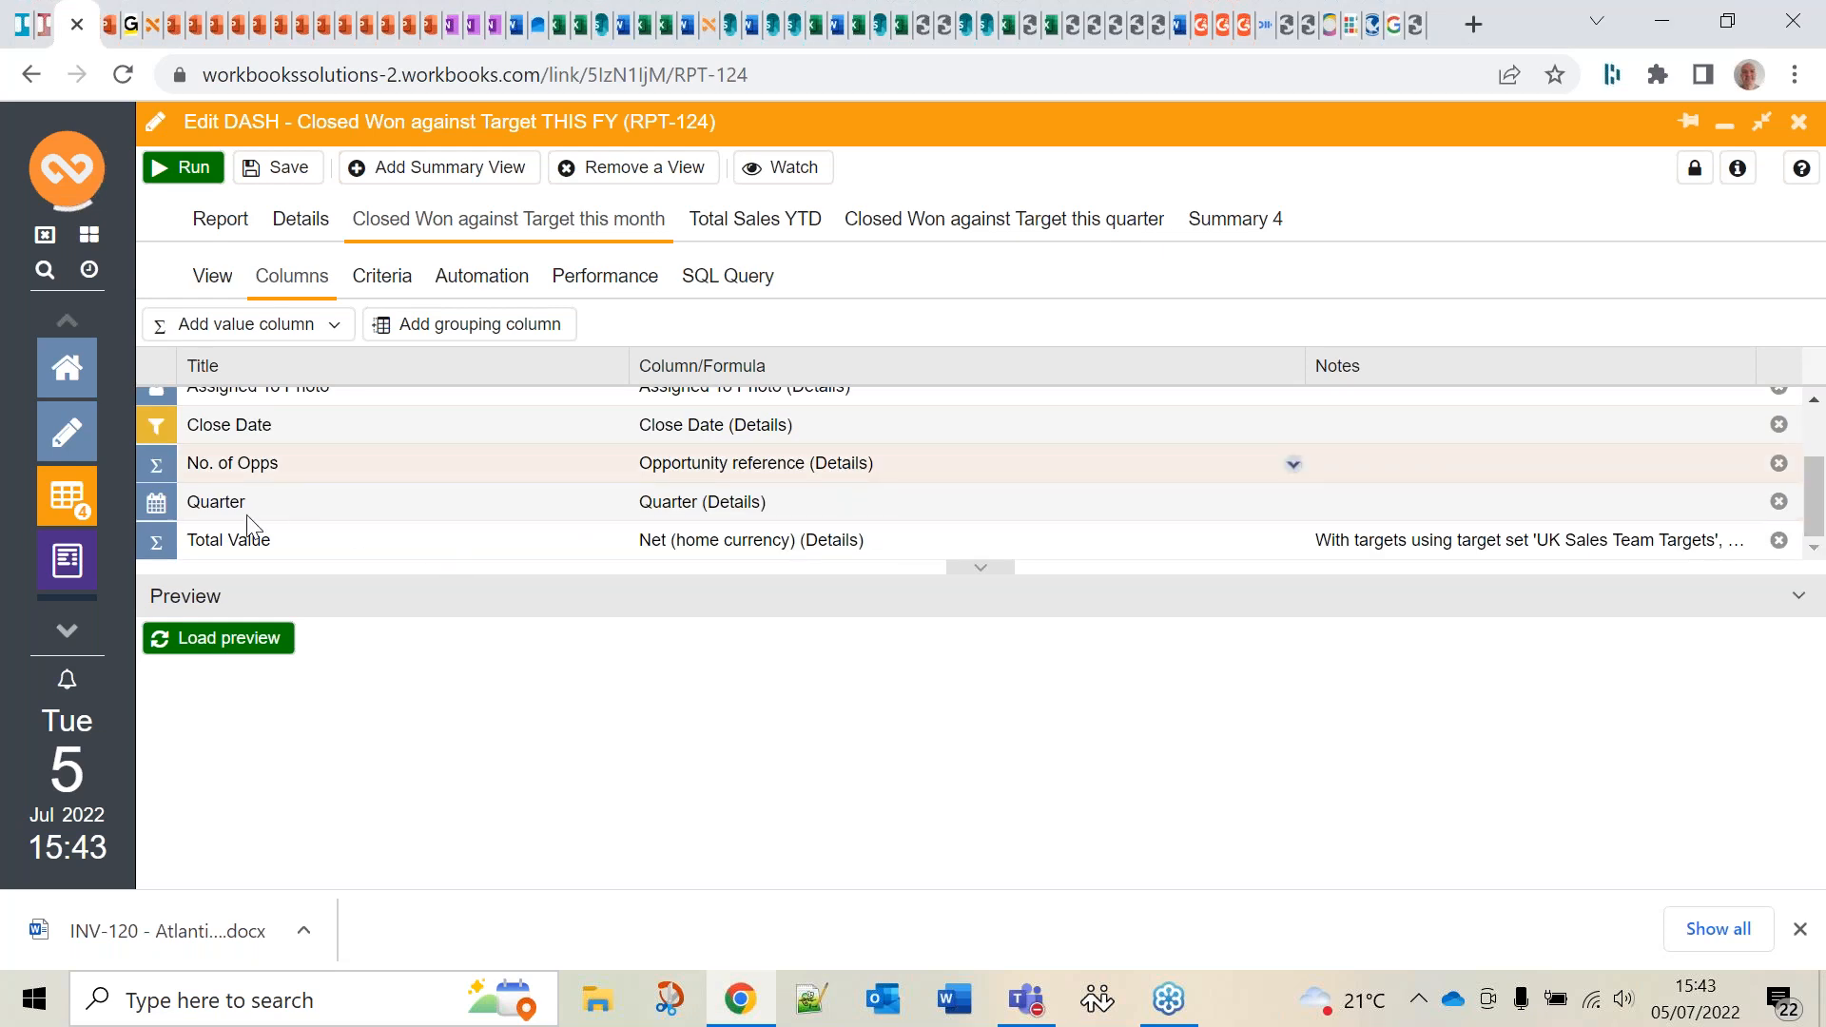
click(162, 546)
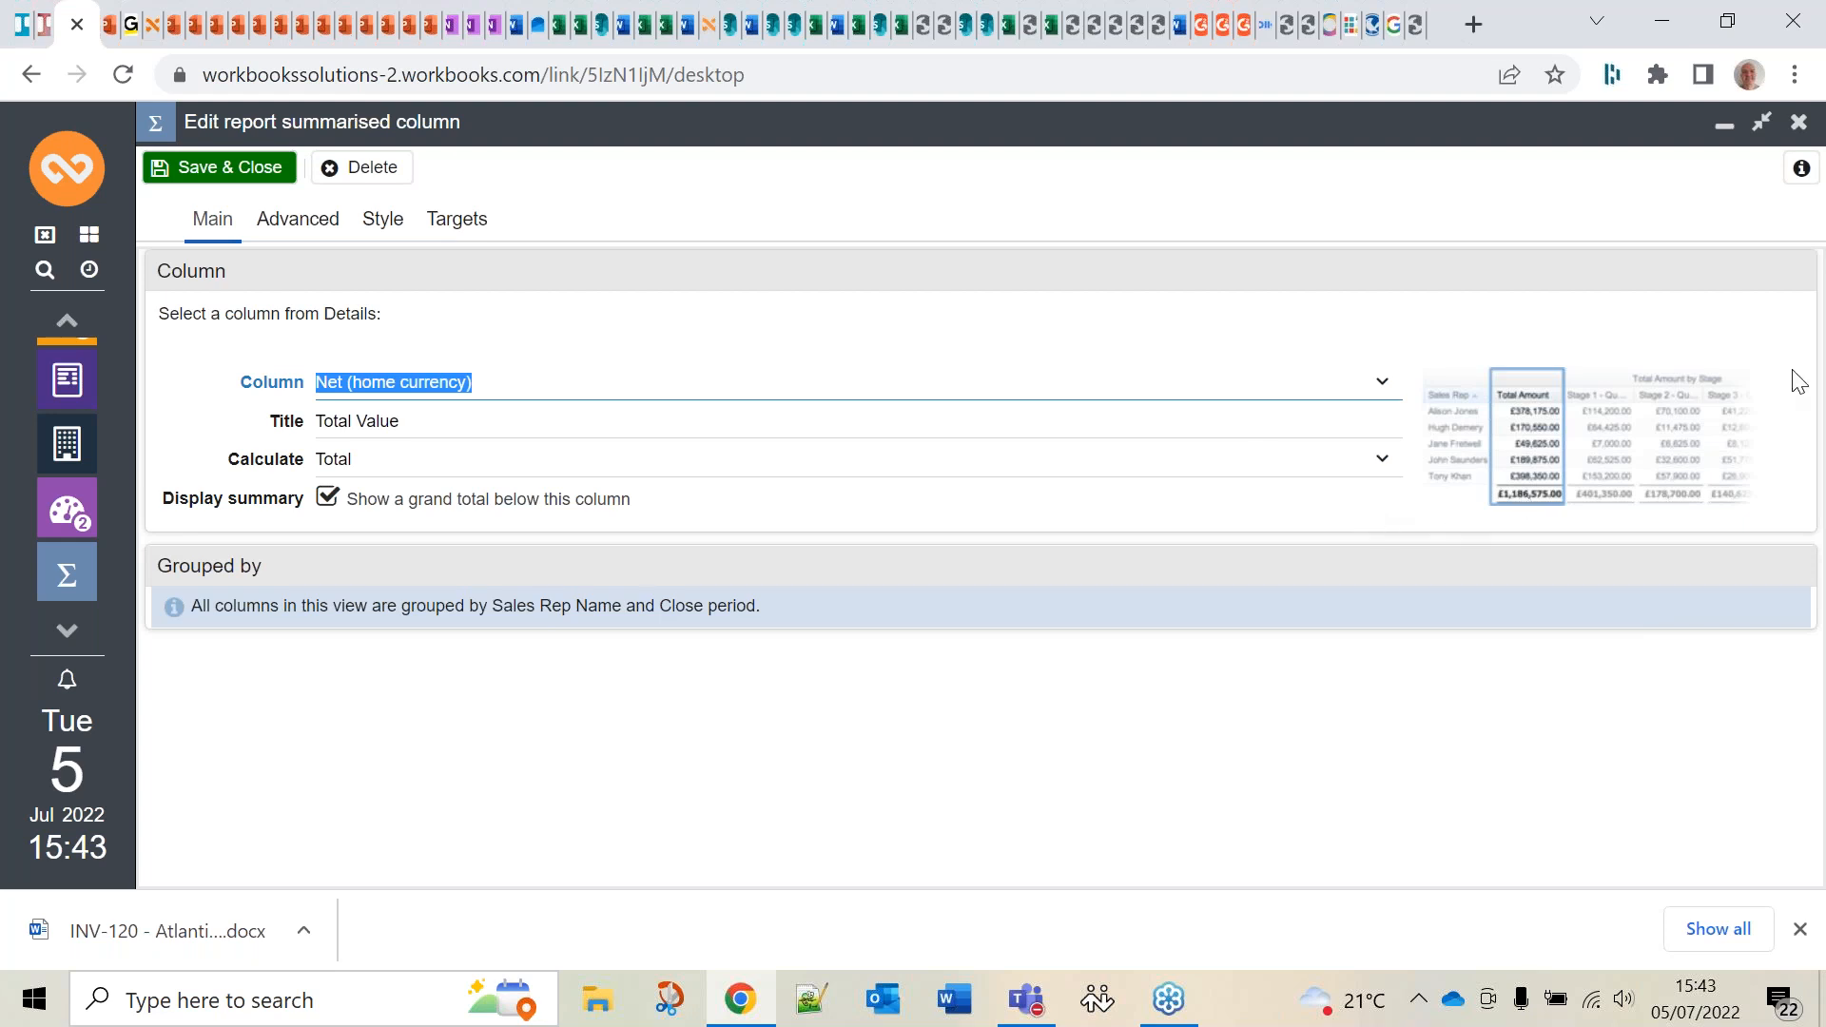
Add Achieved to the target columns shown for Total Value and save the column settings
click(453, 224)
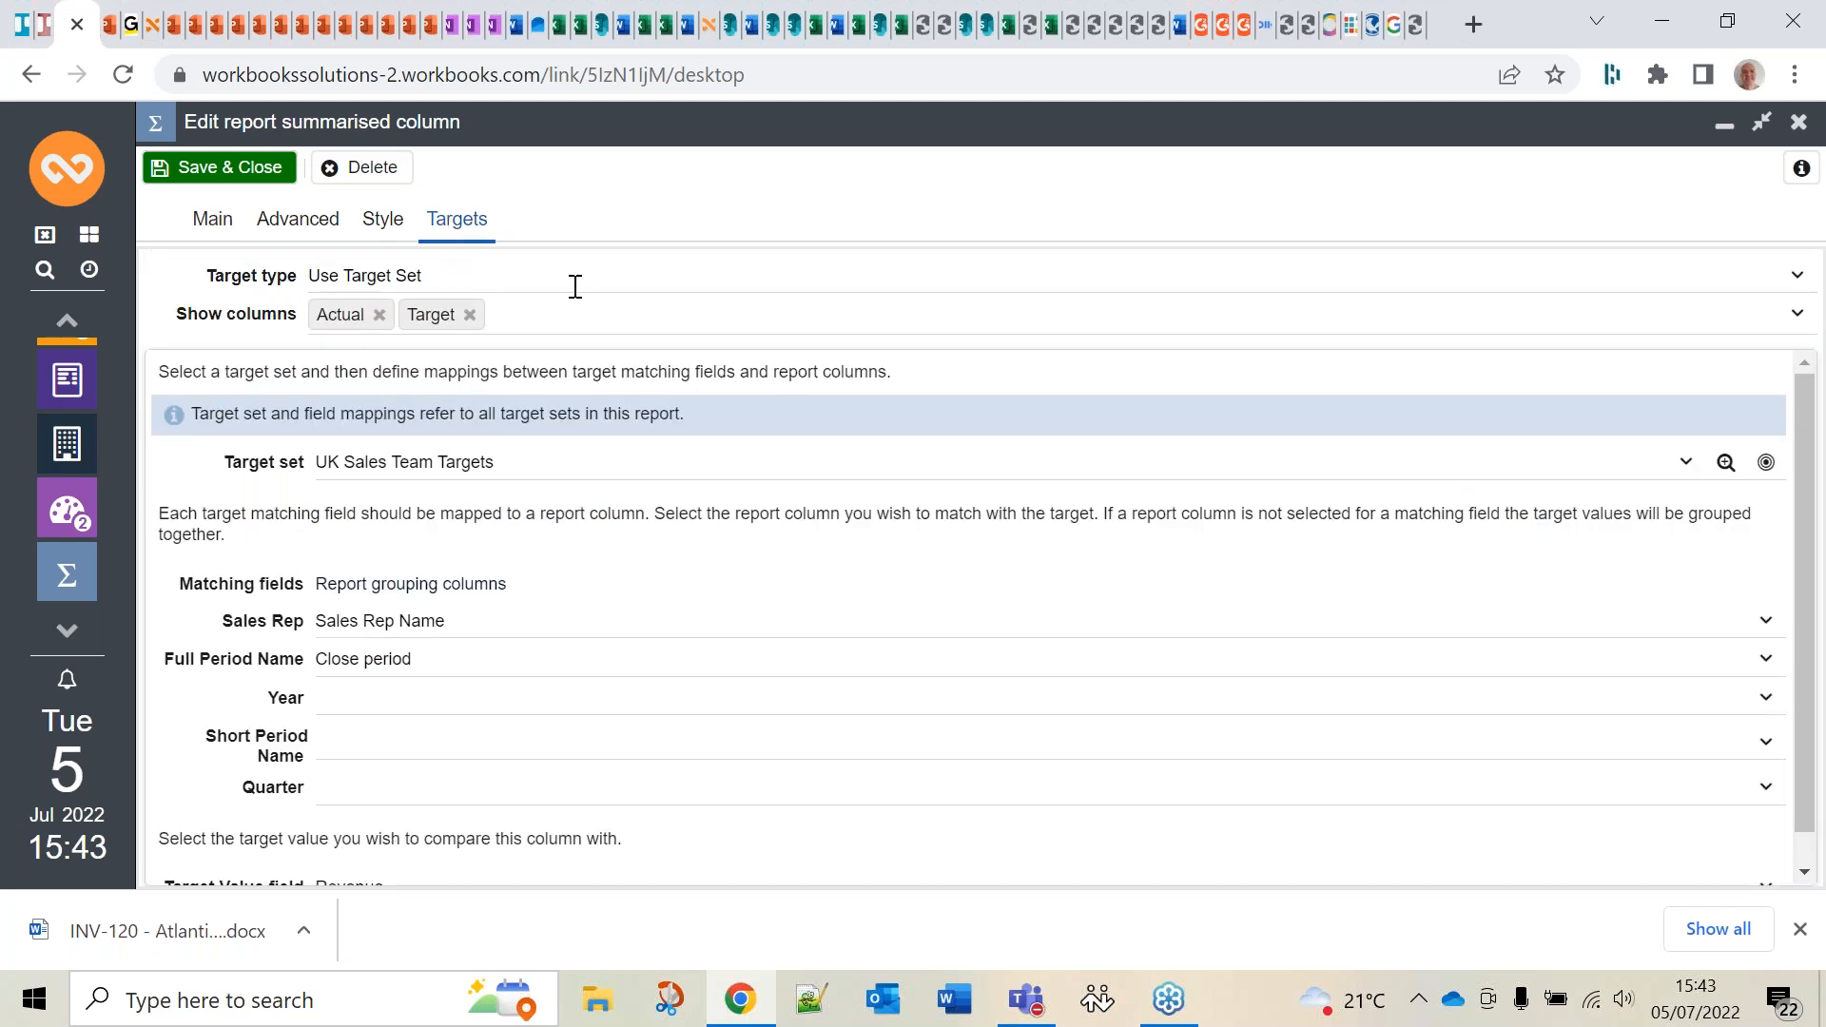
click(639, 321)
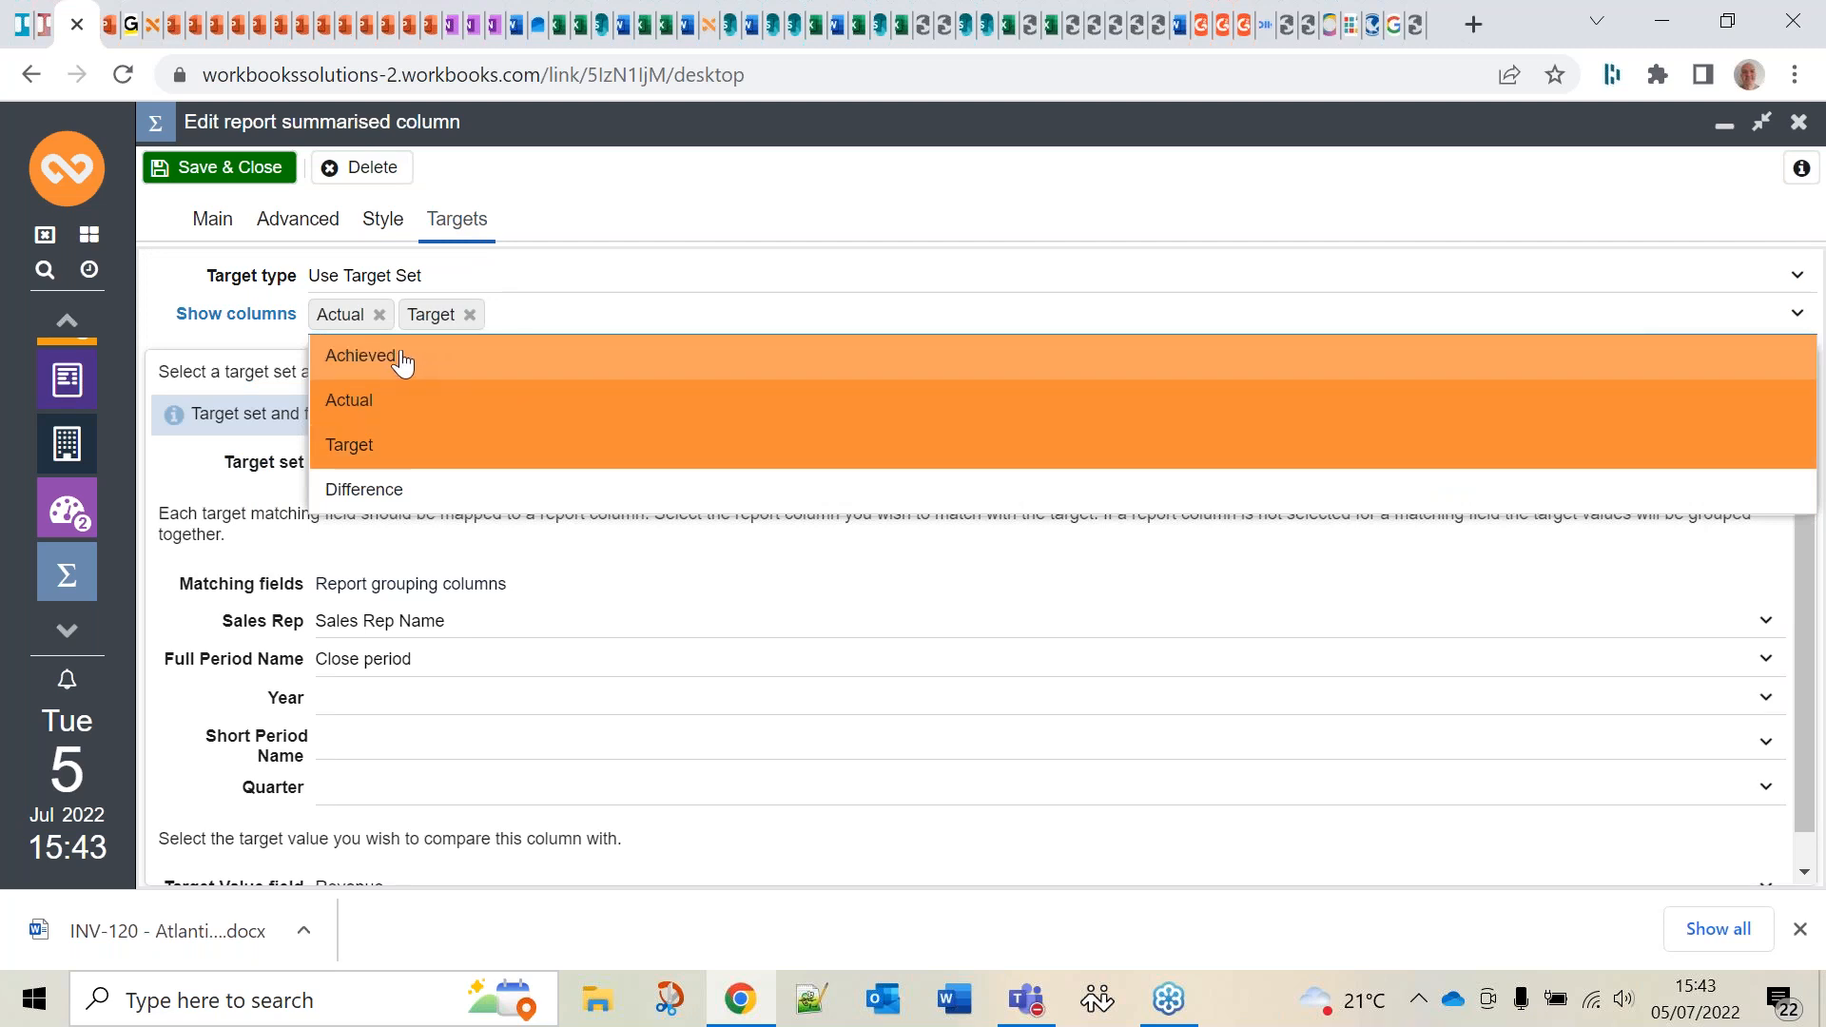
click(400, 361)
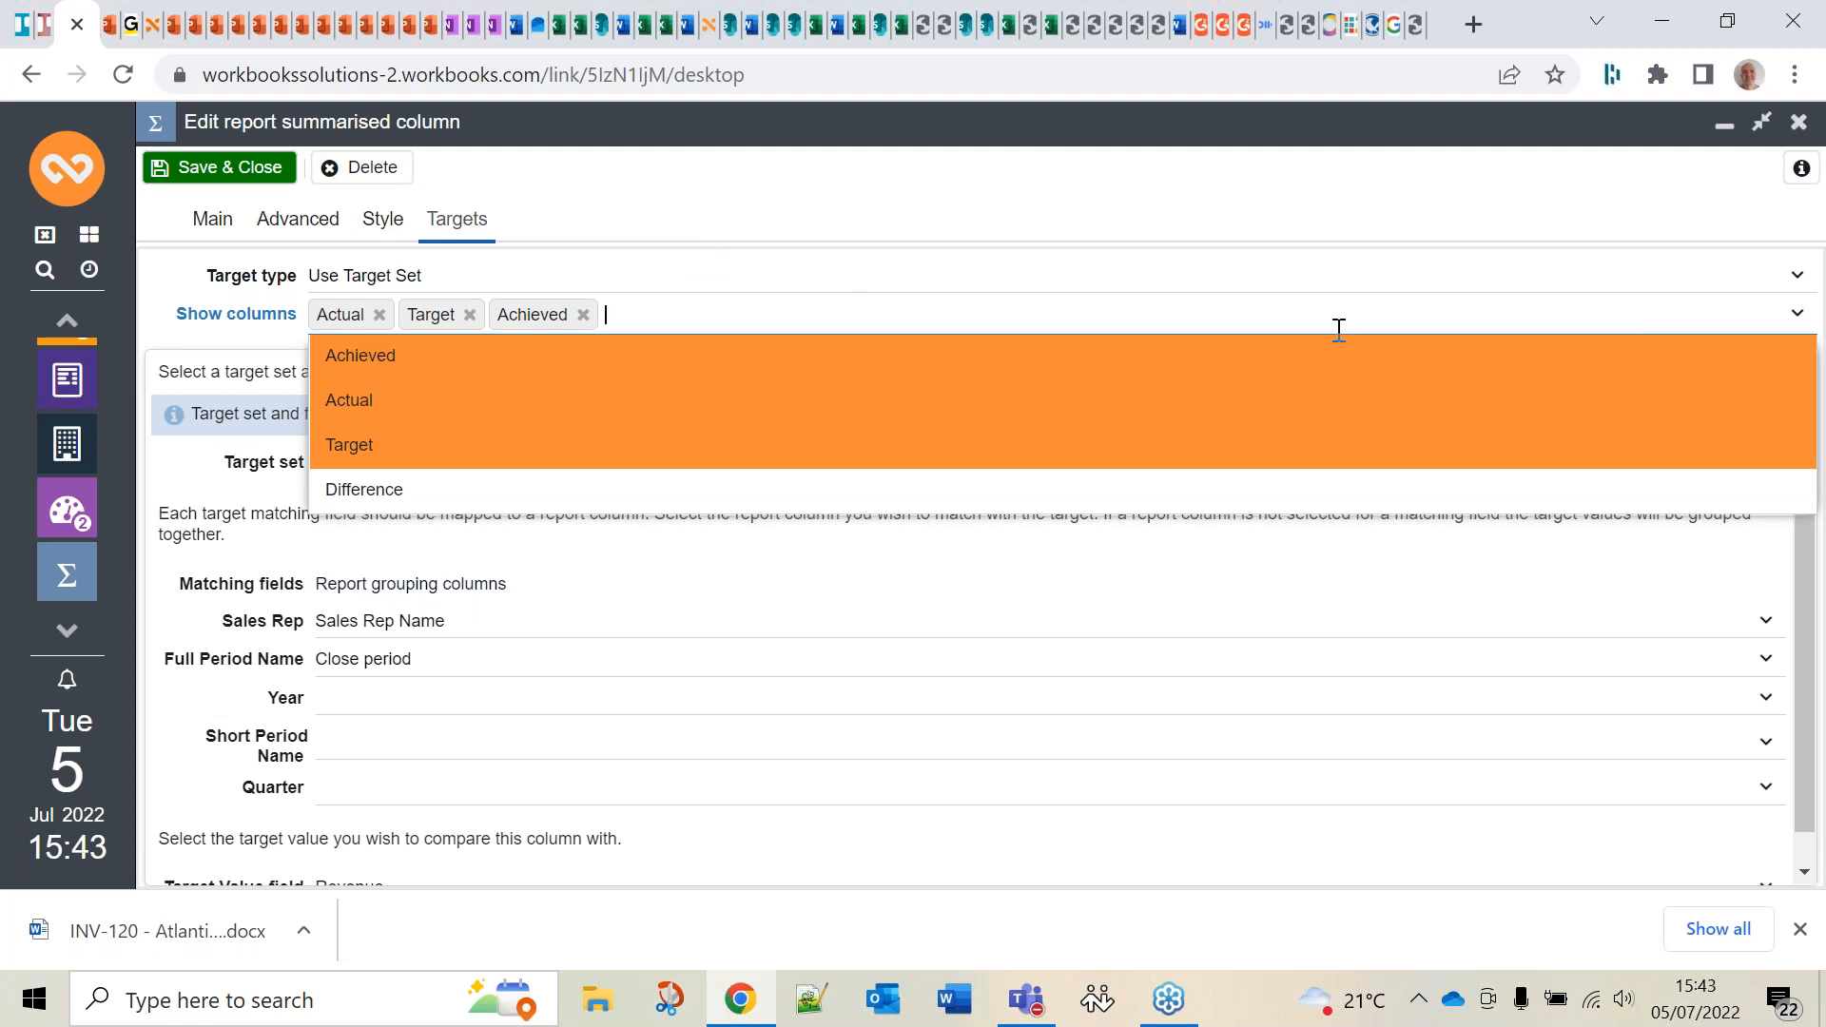
click(1394, 253)
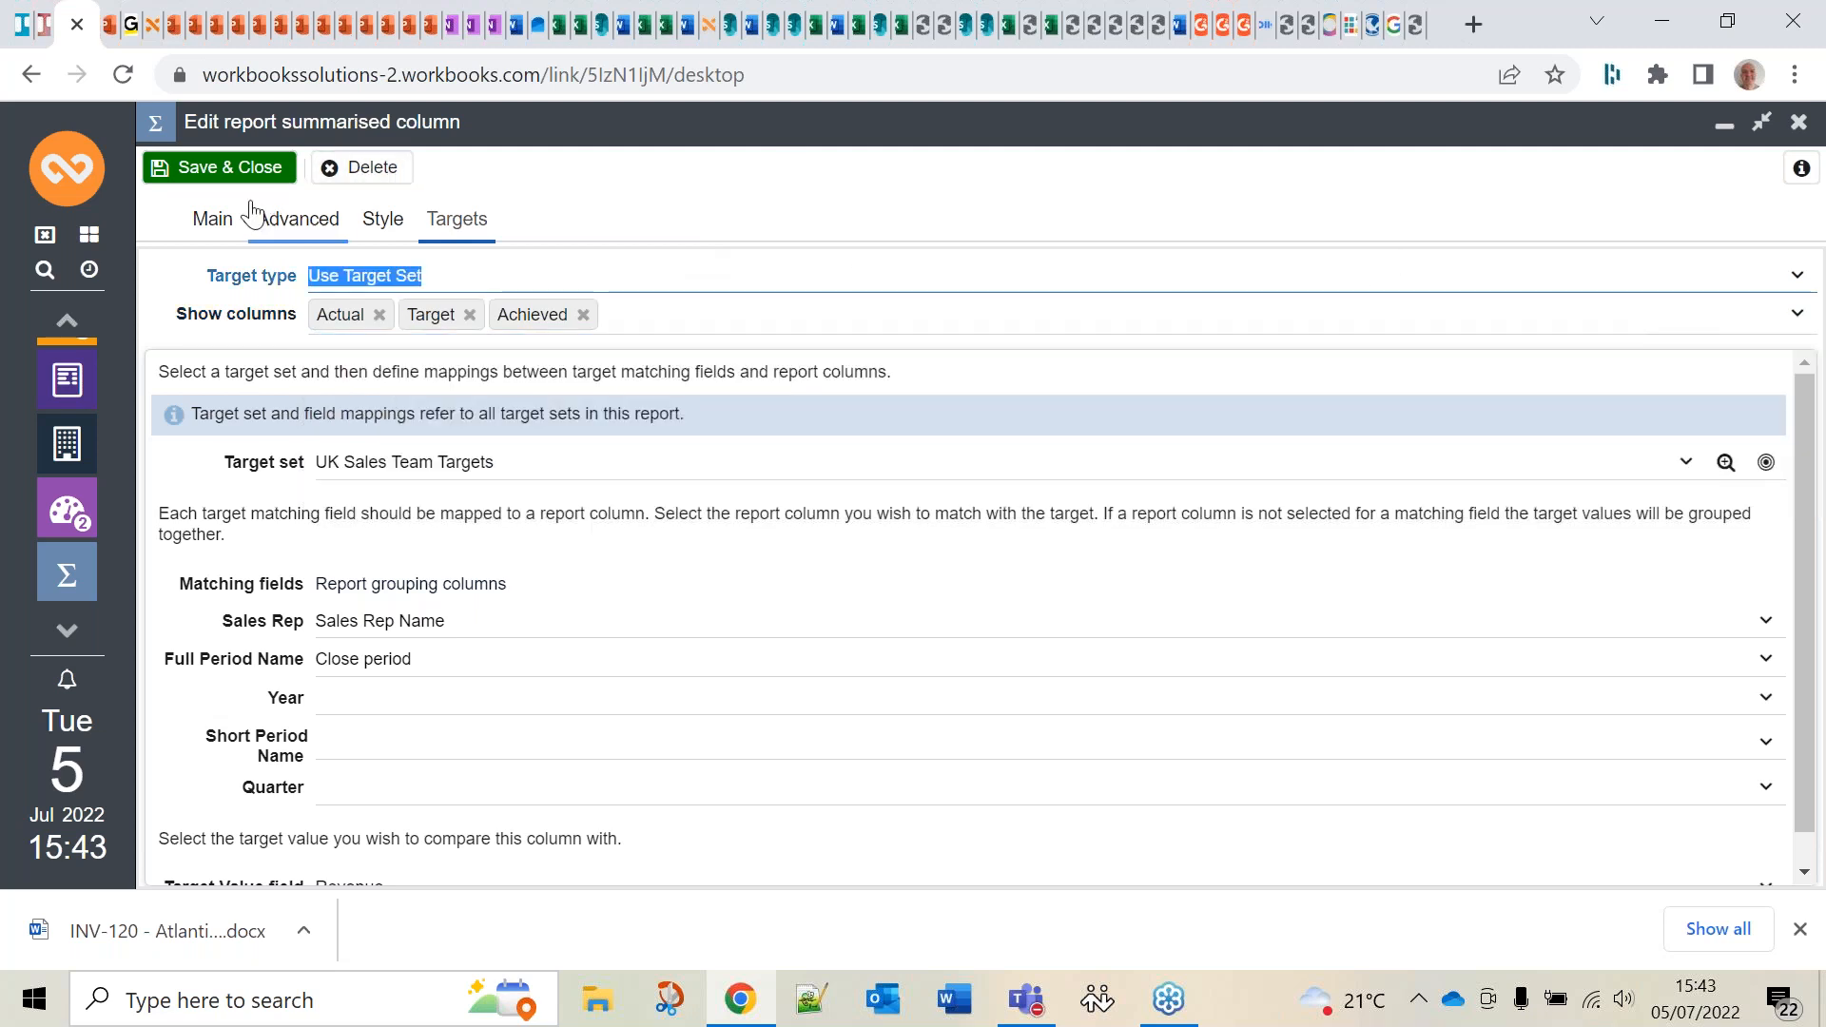
click(253, 171)
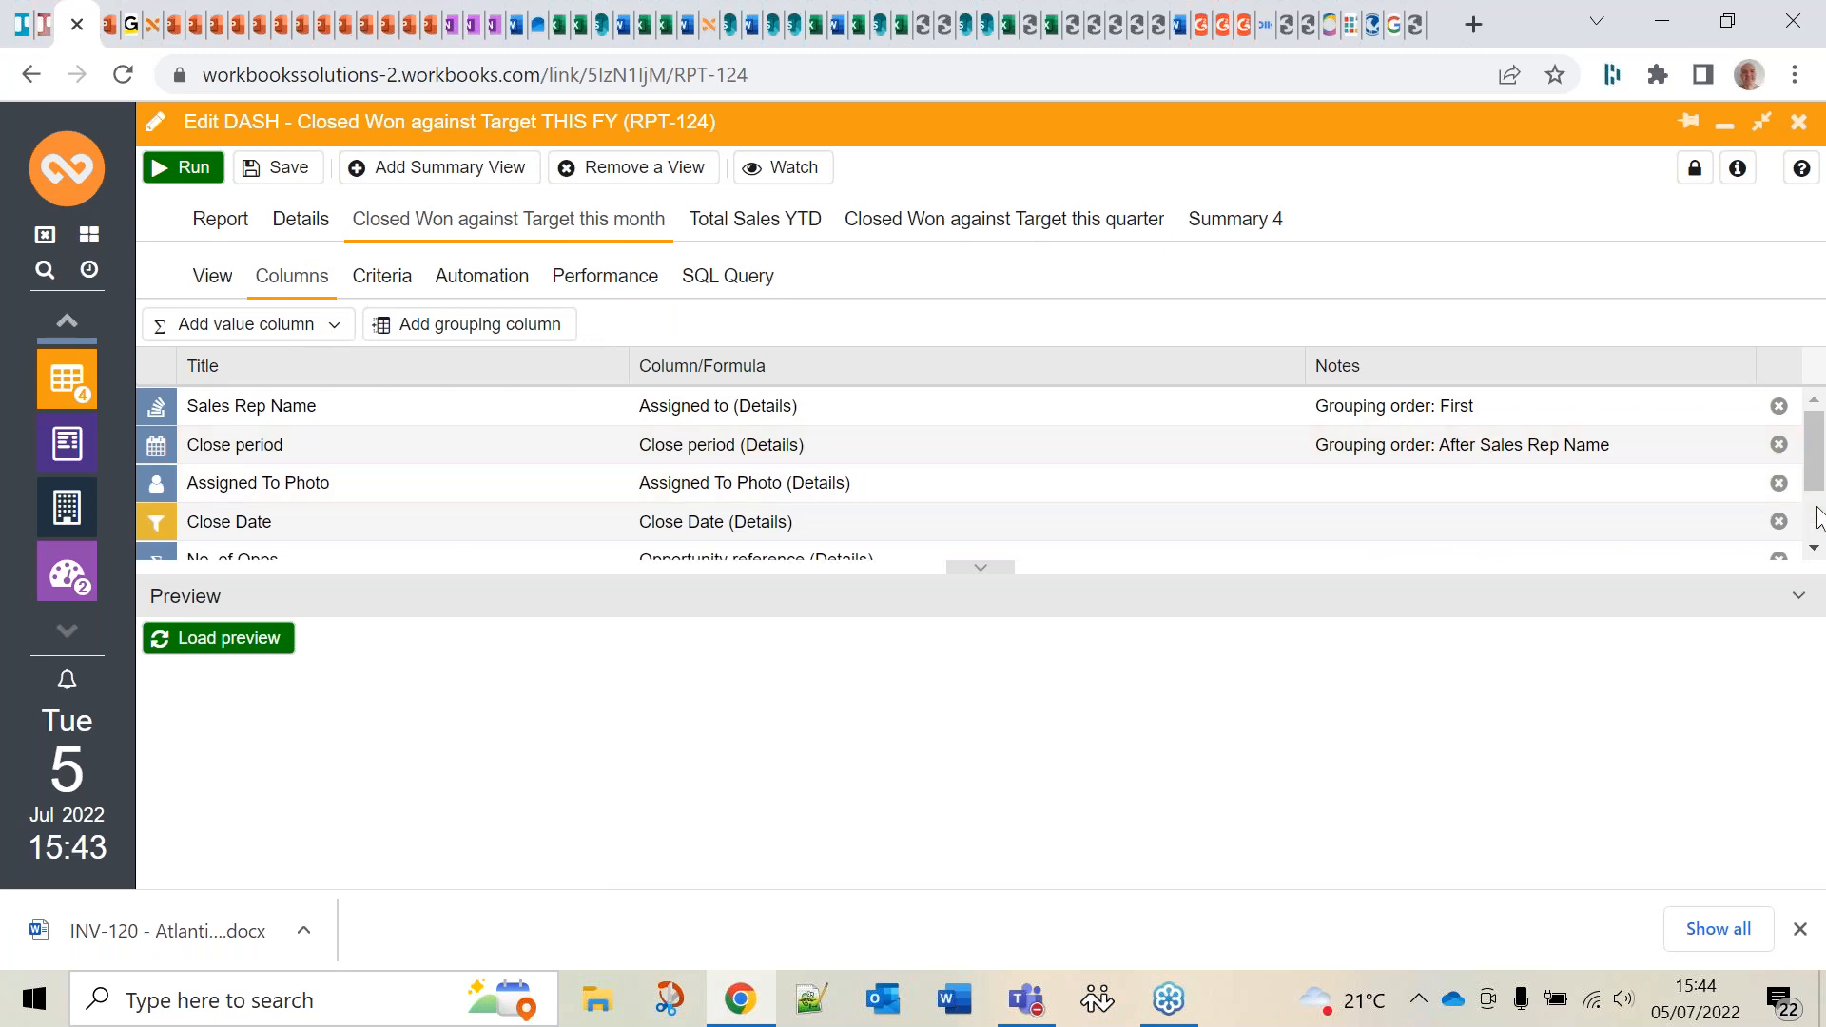
Add Difference to the target columns shown for Total Value, and save and run the report
scroll(1006, 457, down, 2)
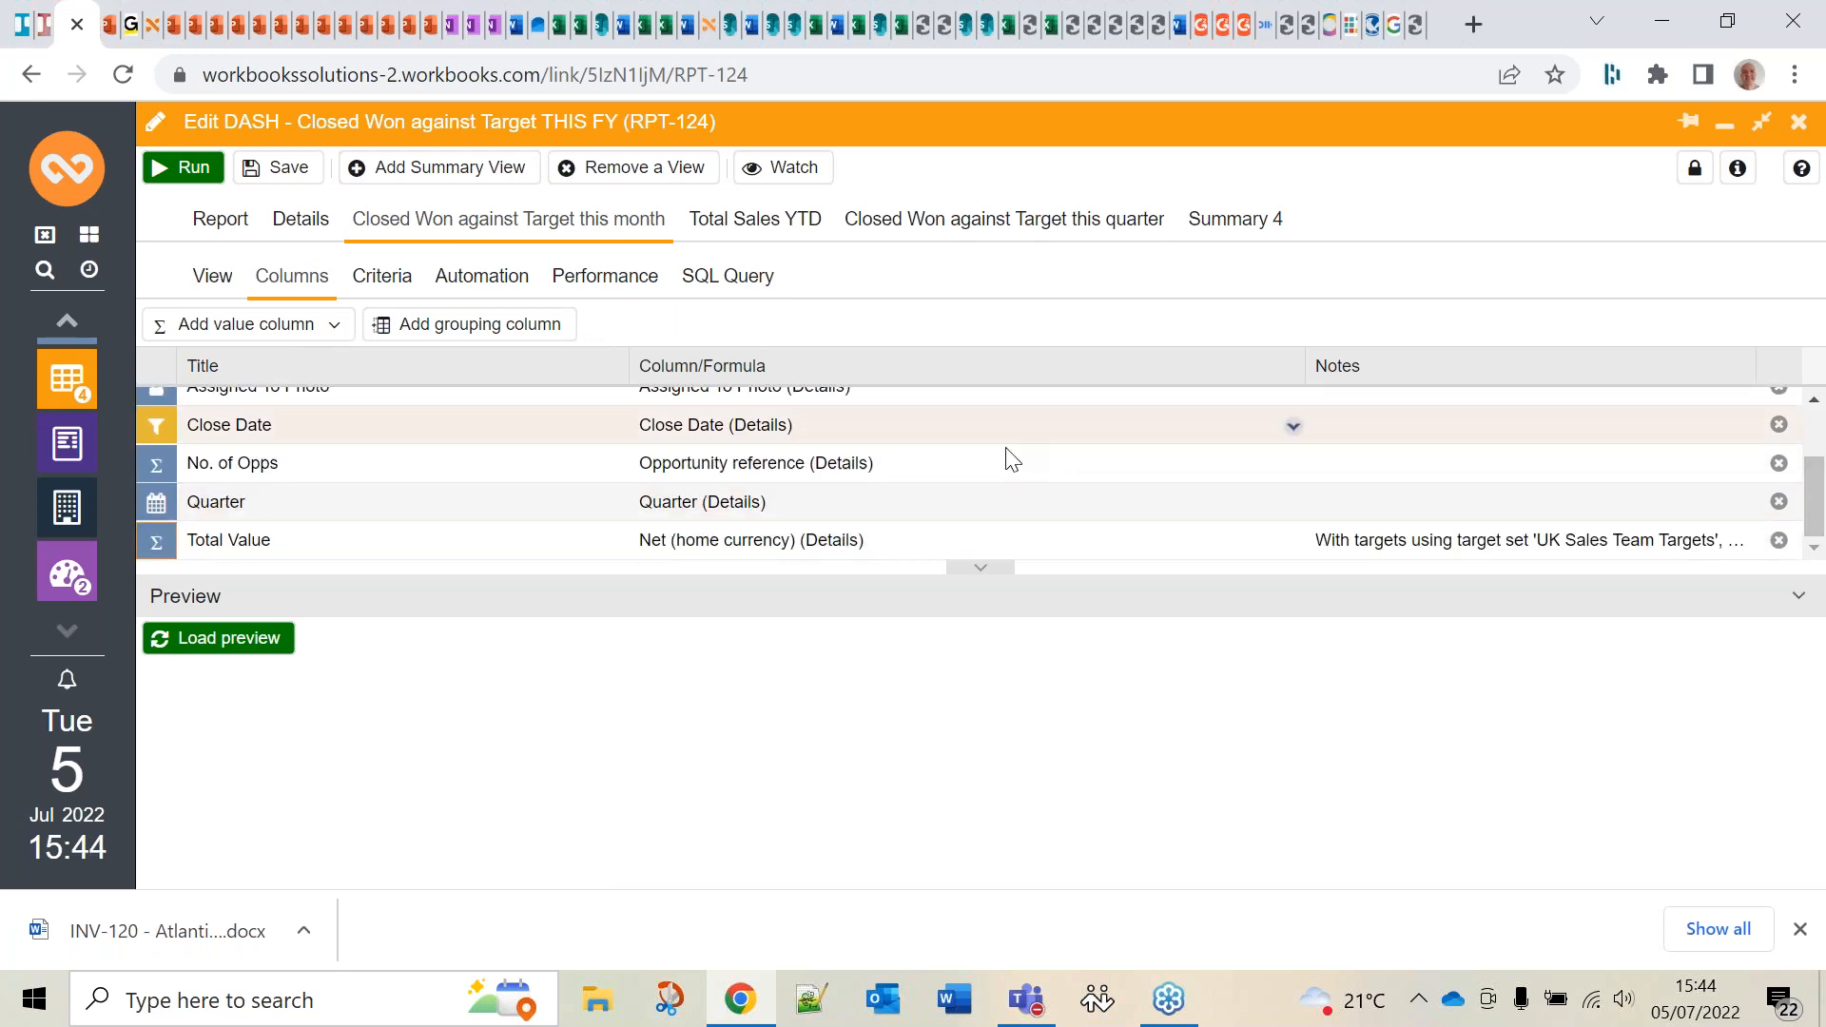
click(157, 541)
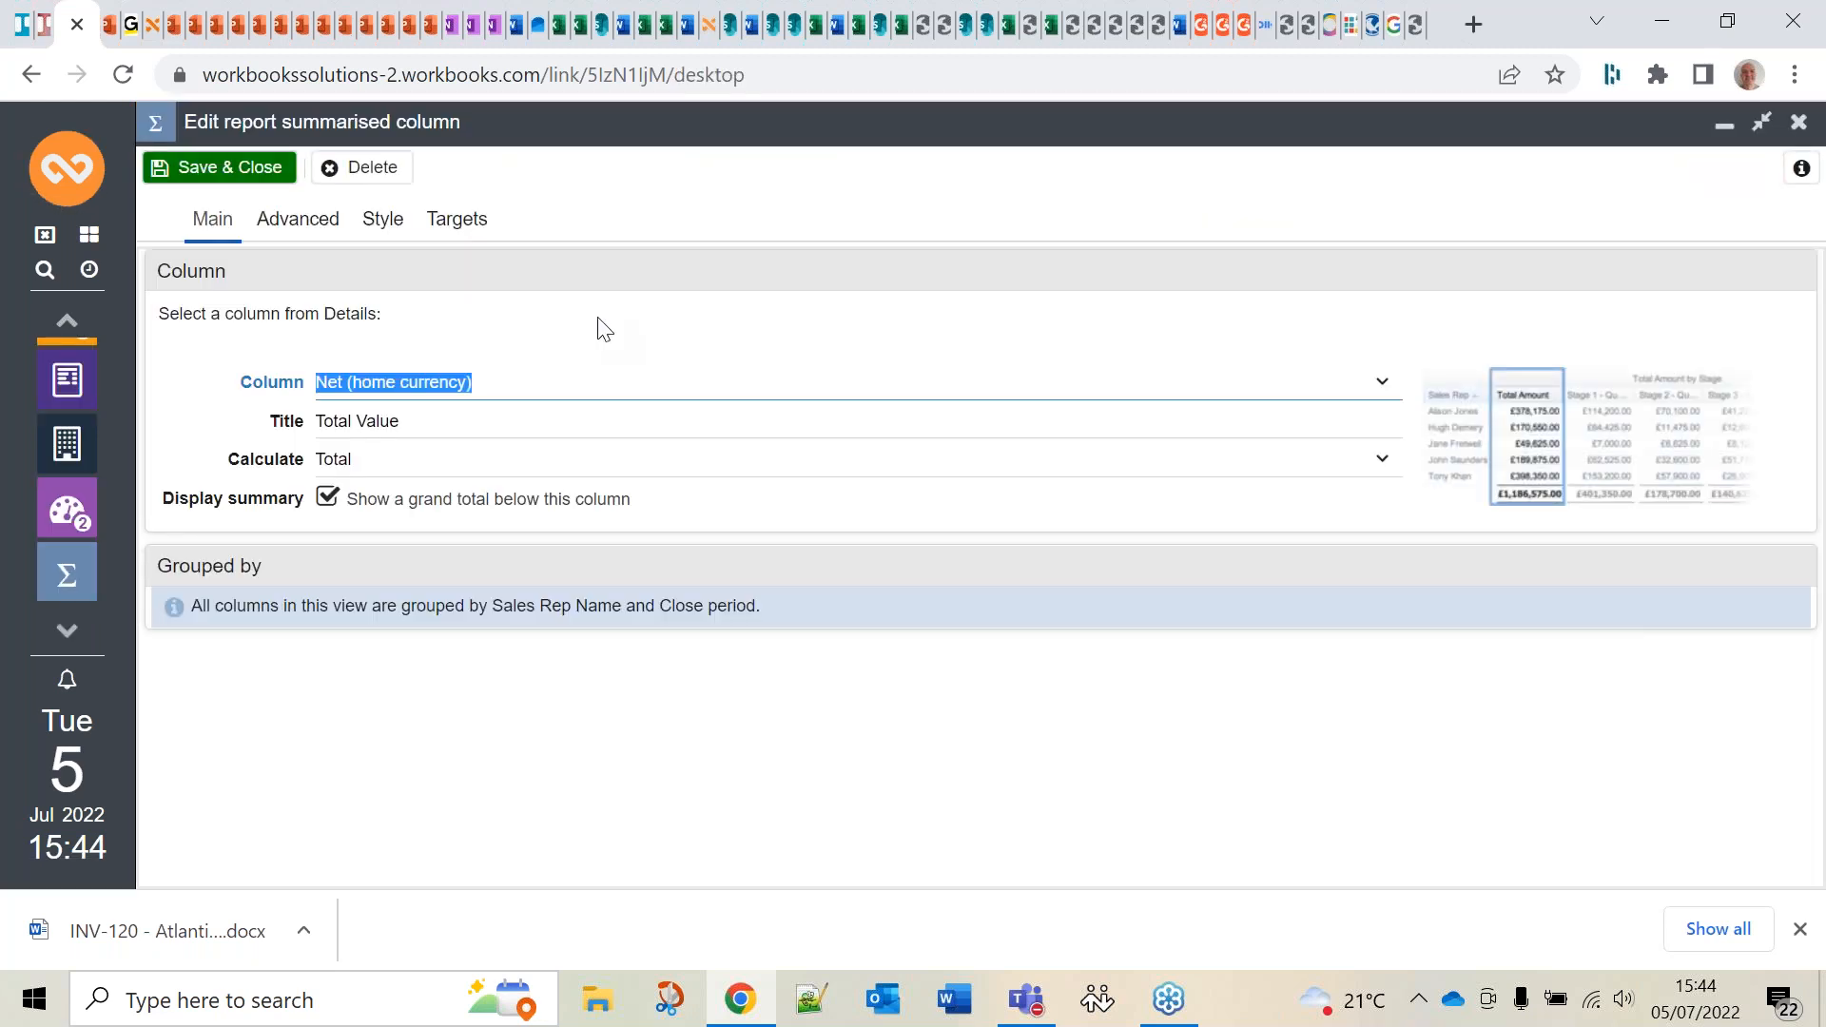
click(465, 218)
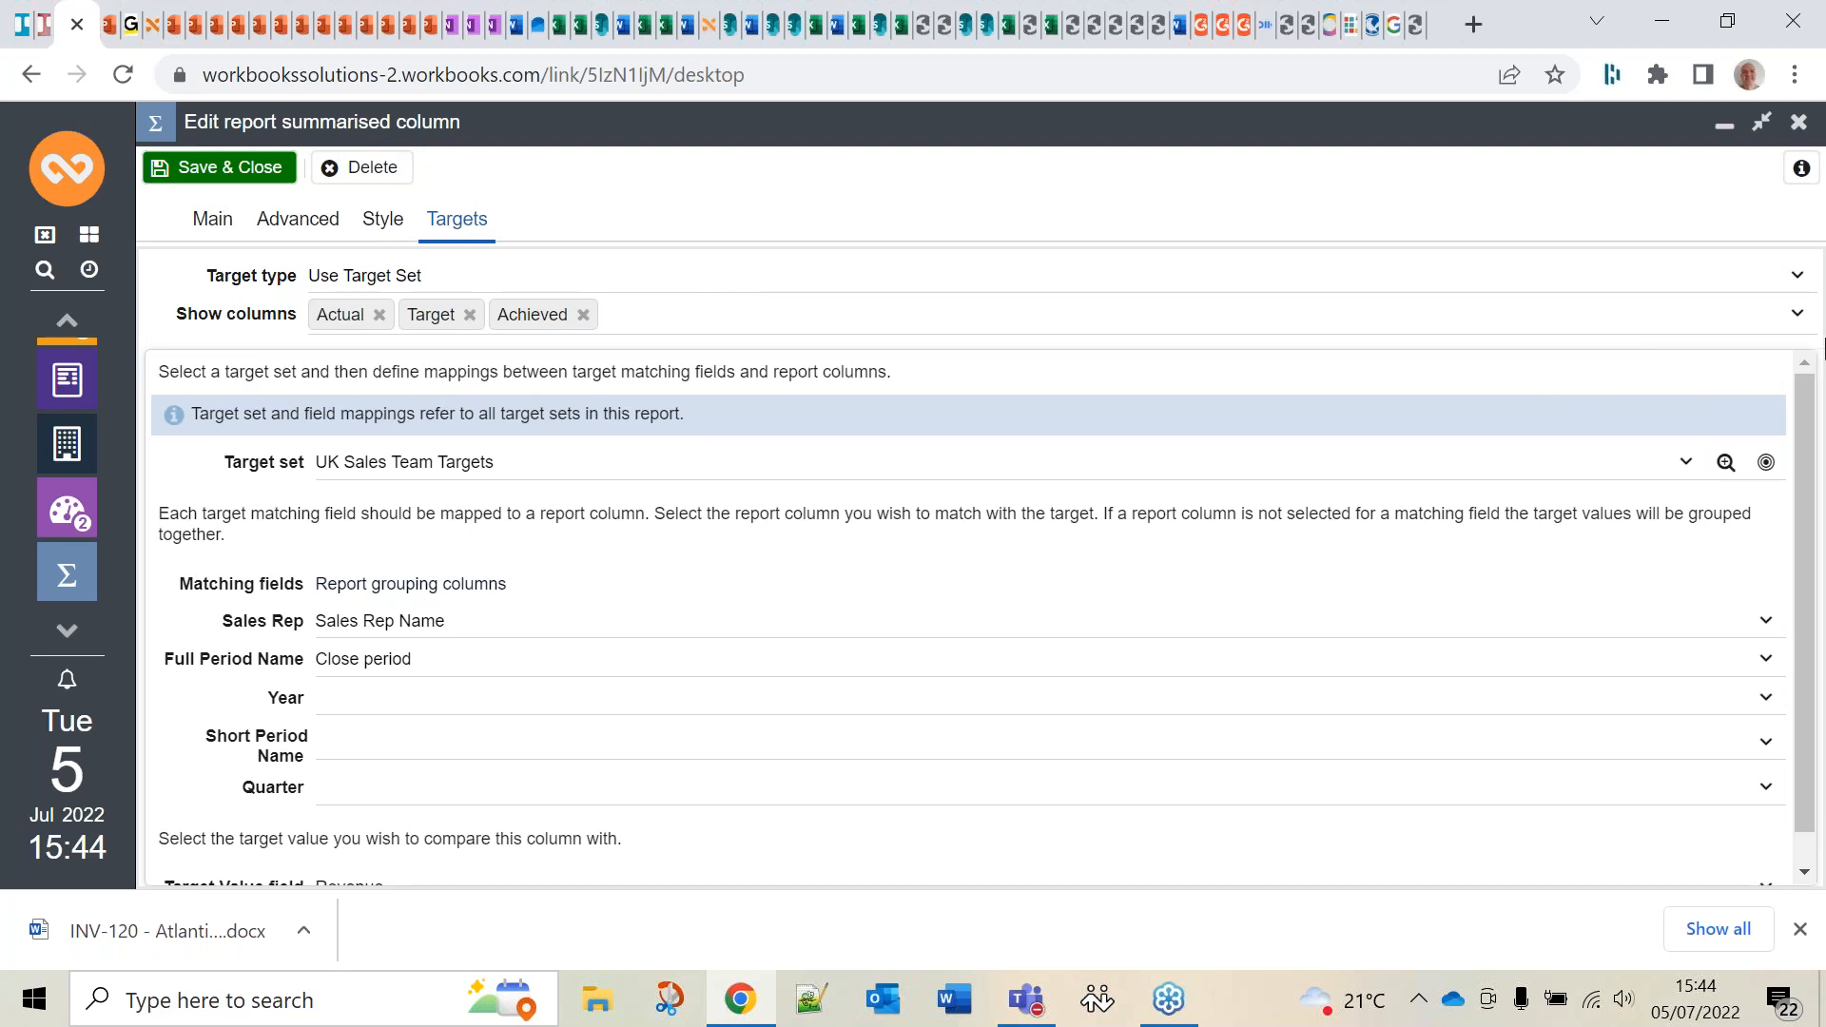
click(1802, 323)
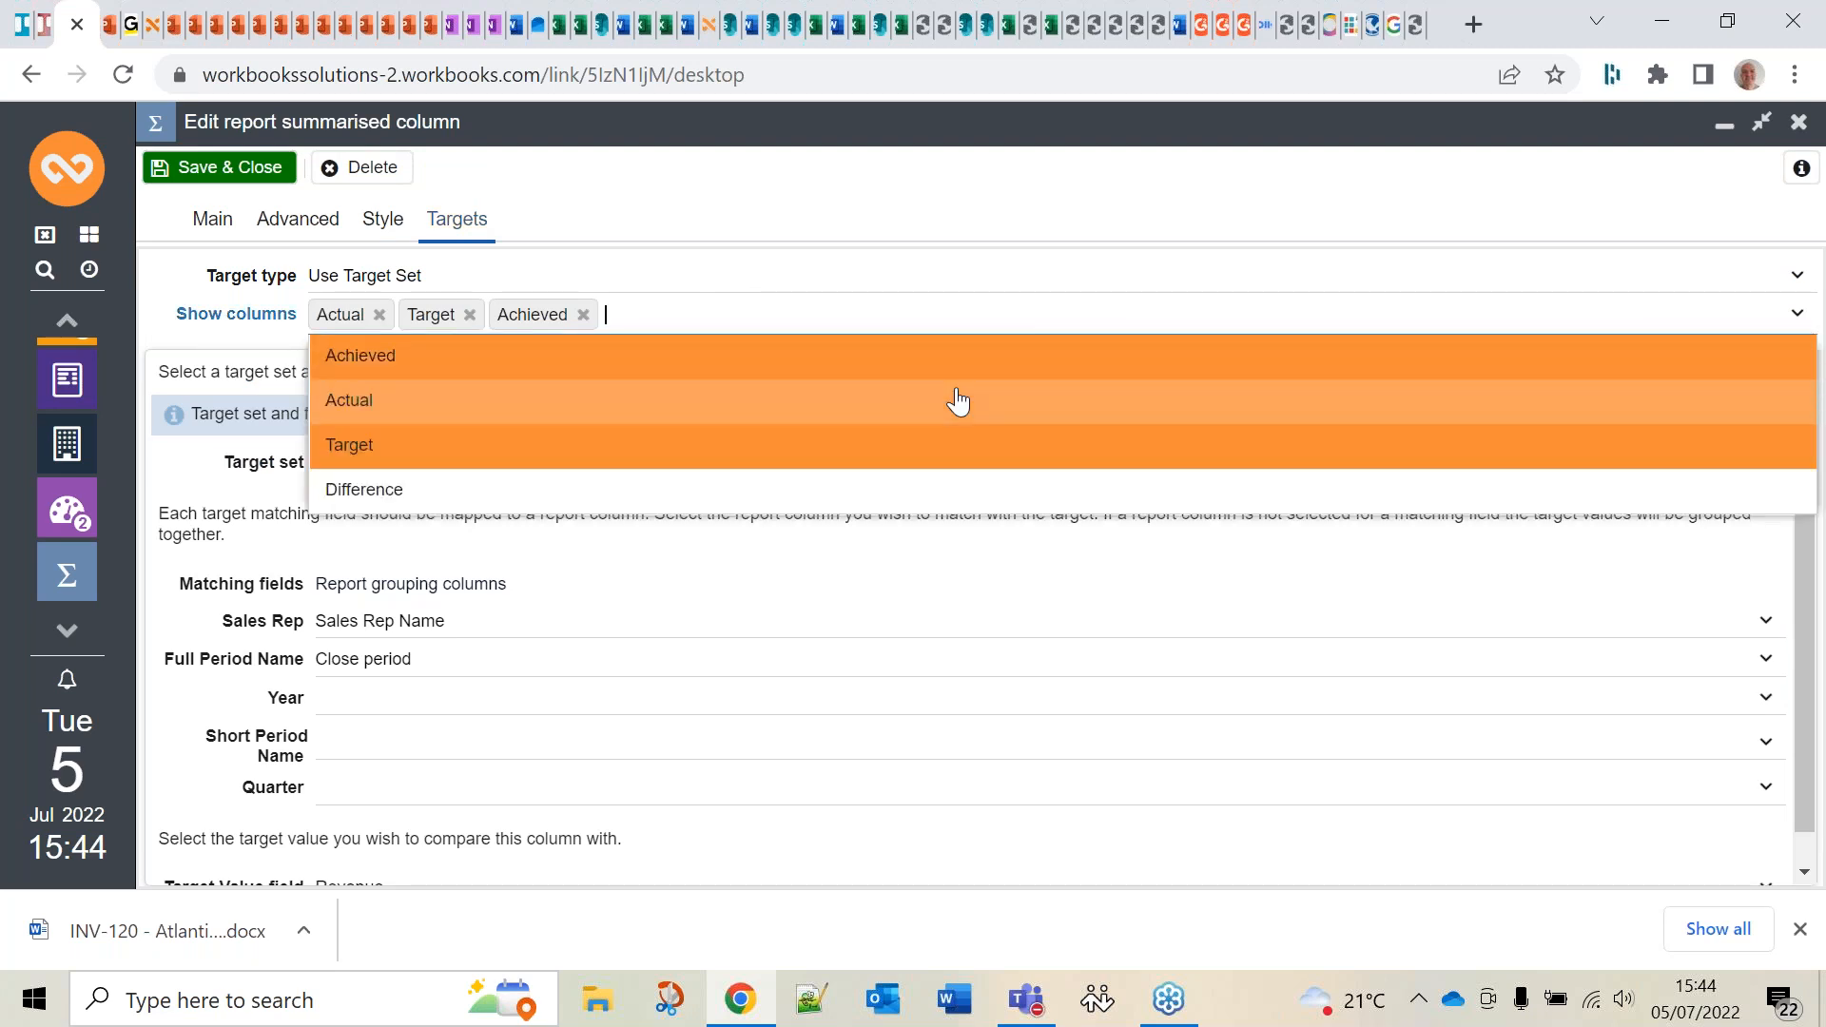
click(862, 490)
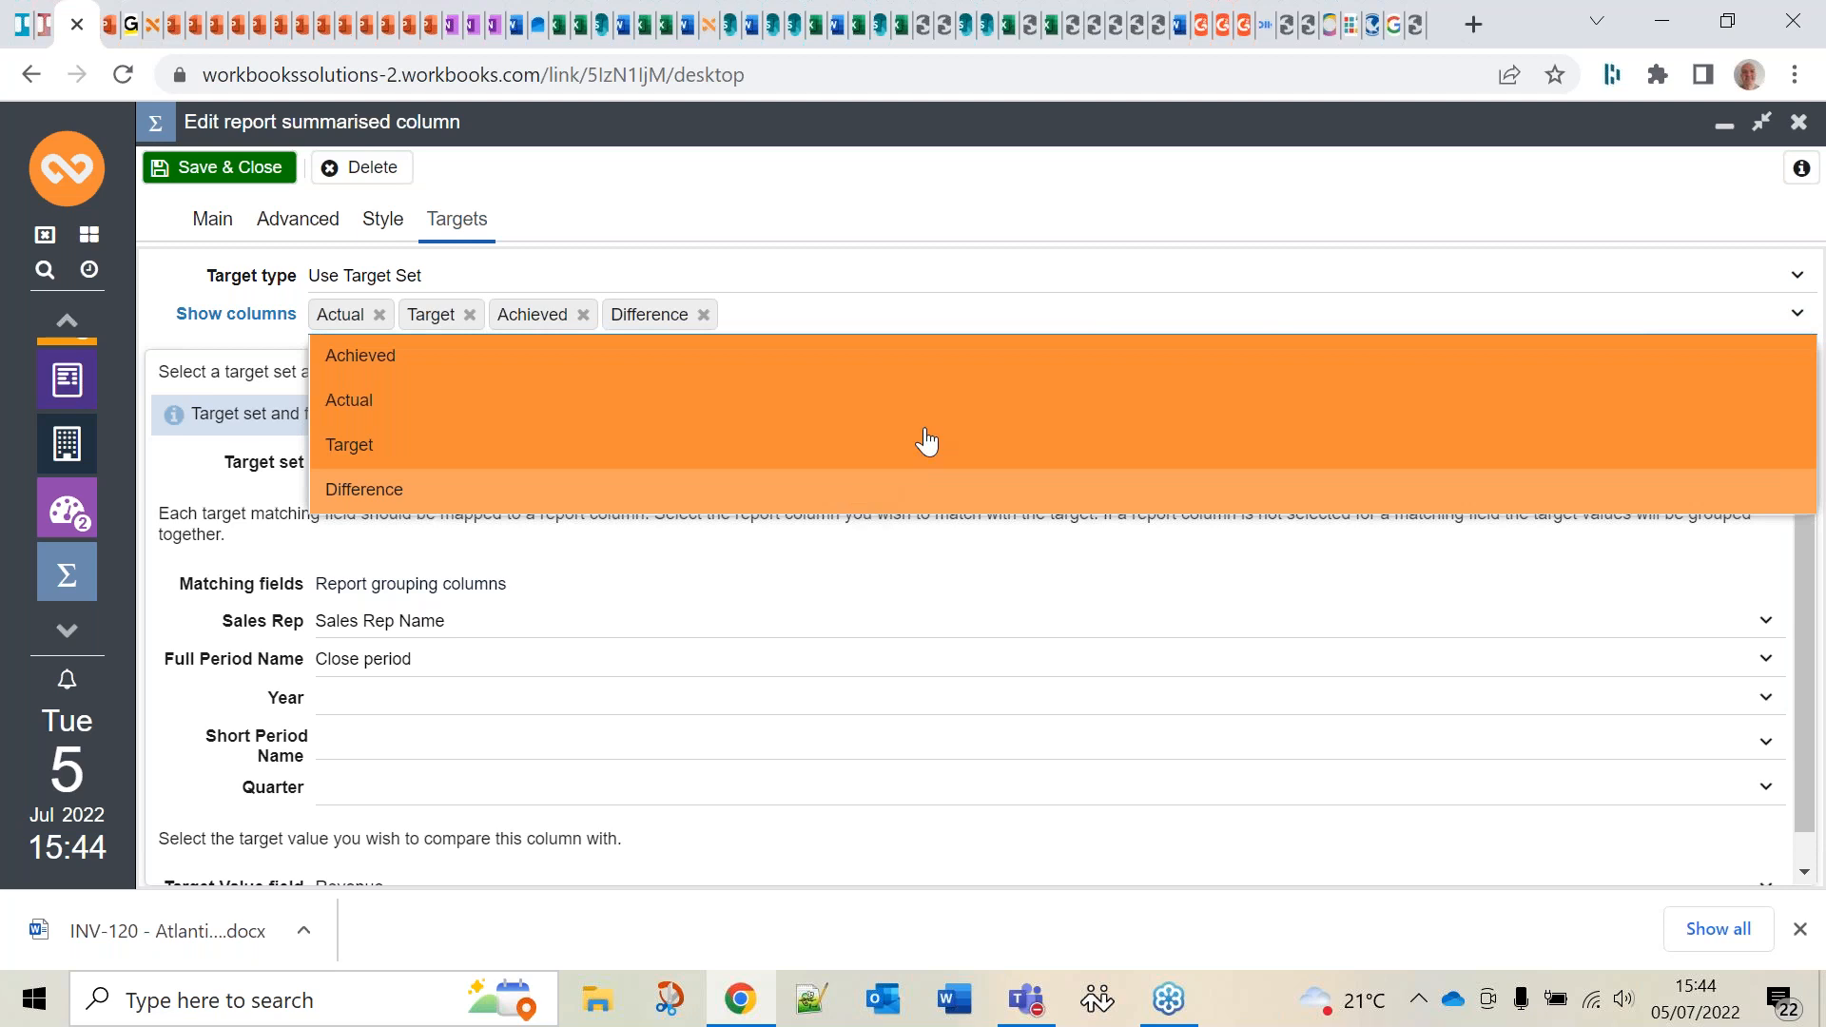
click(1059, 310)
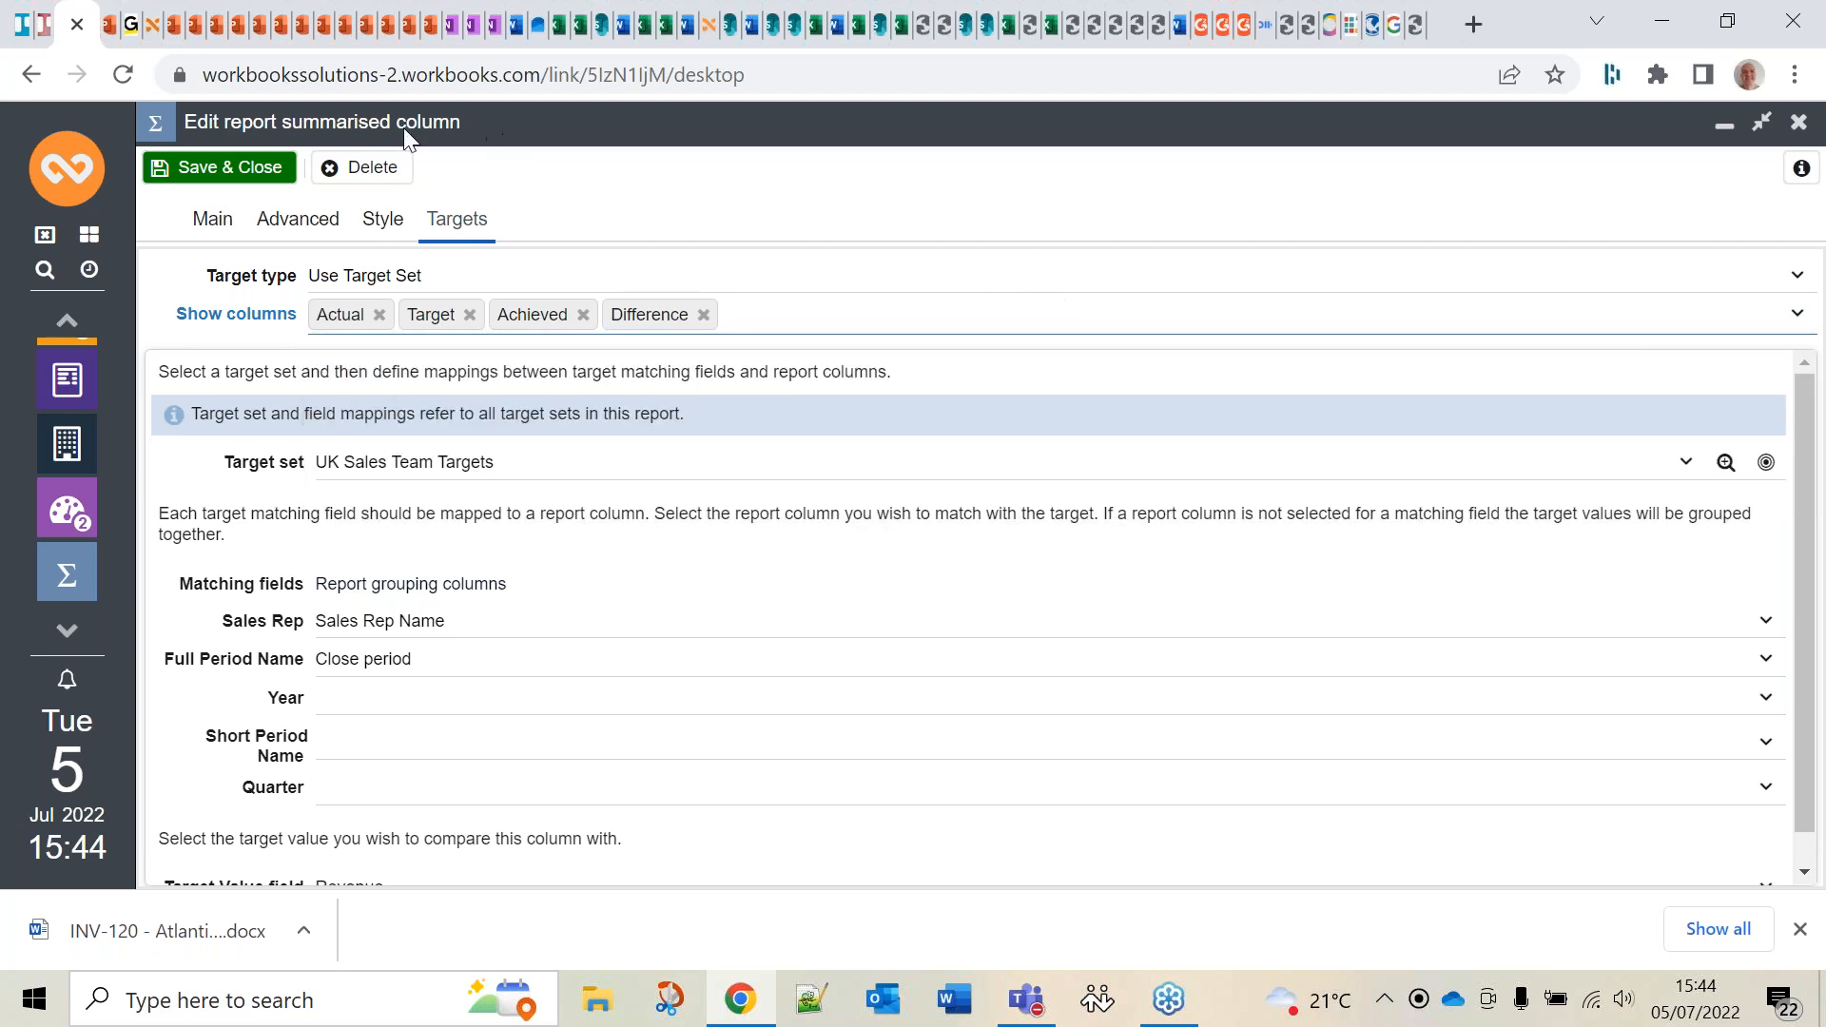
click(260, 171)
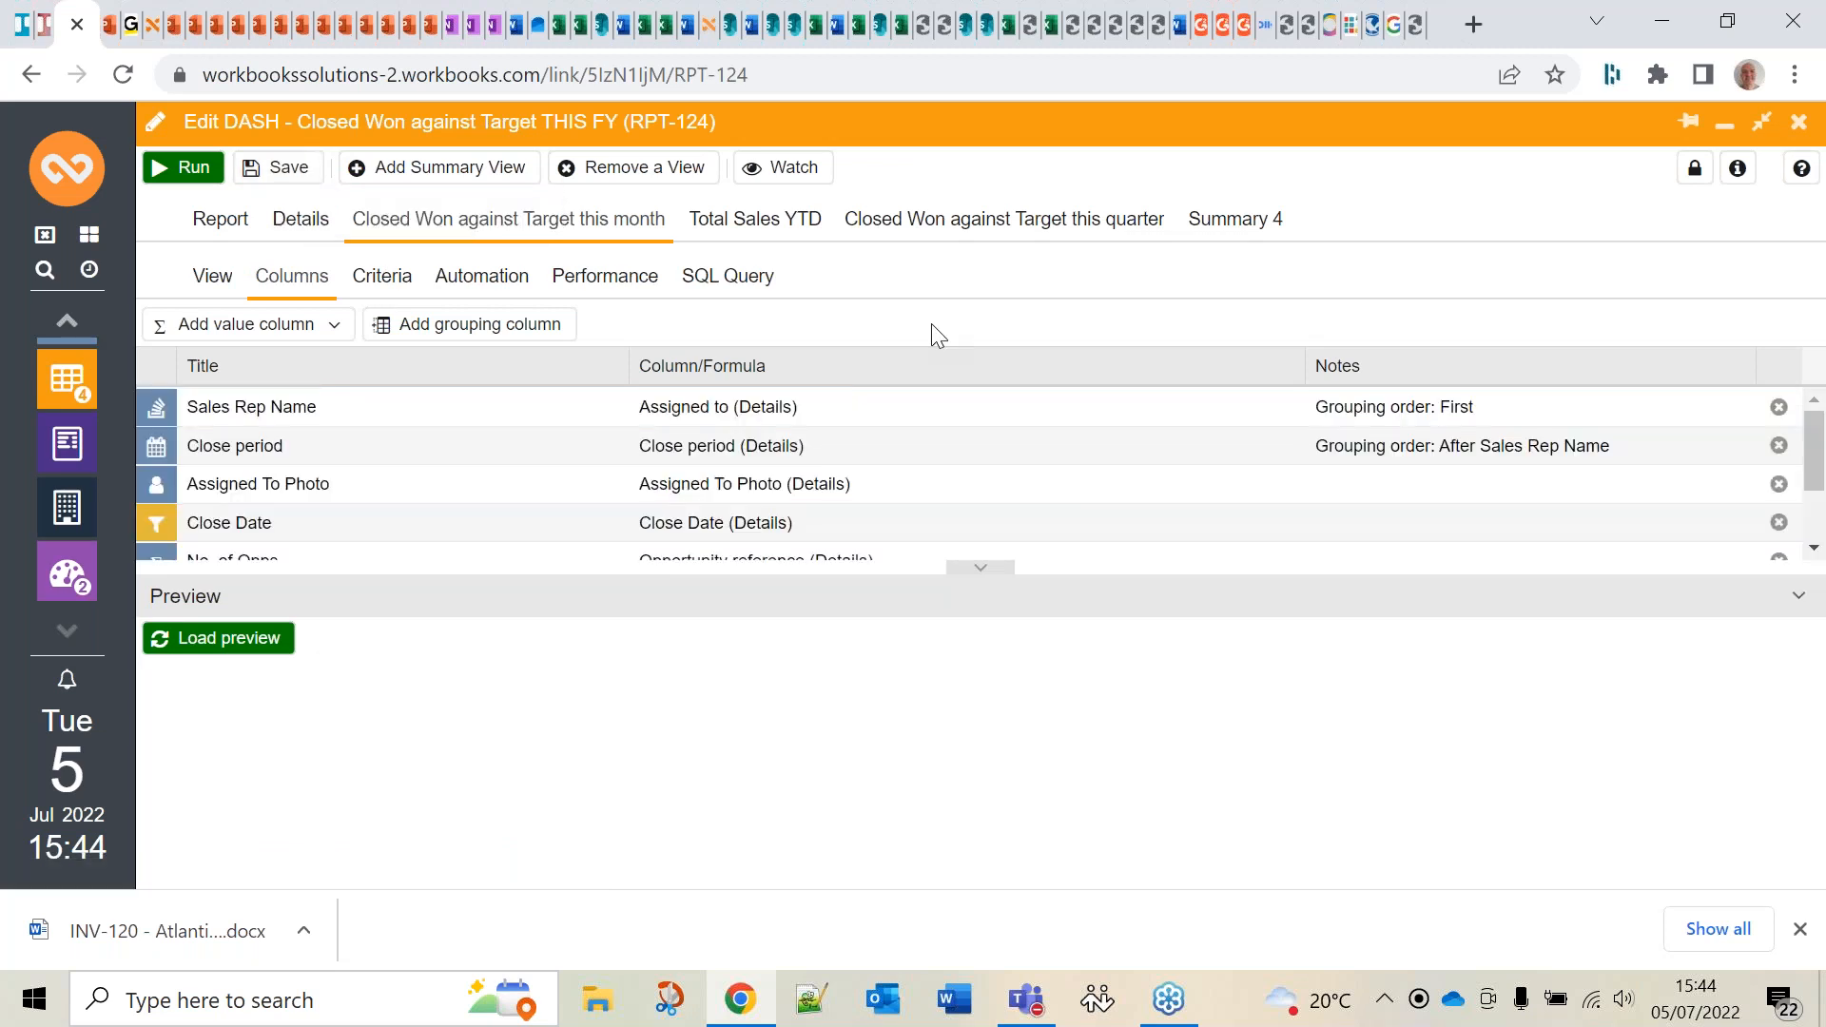
click(275, 176)
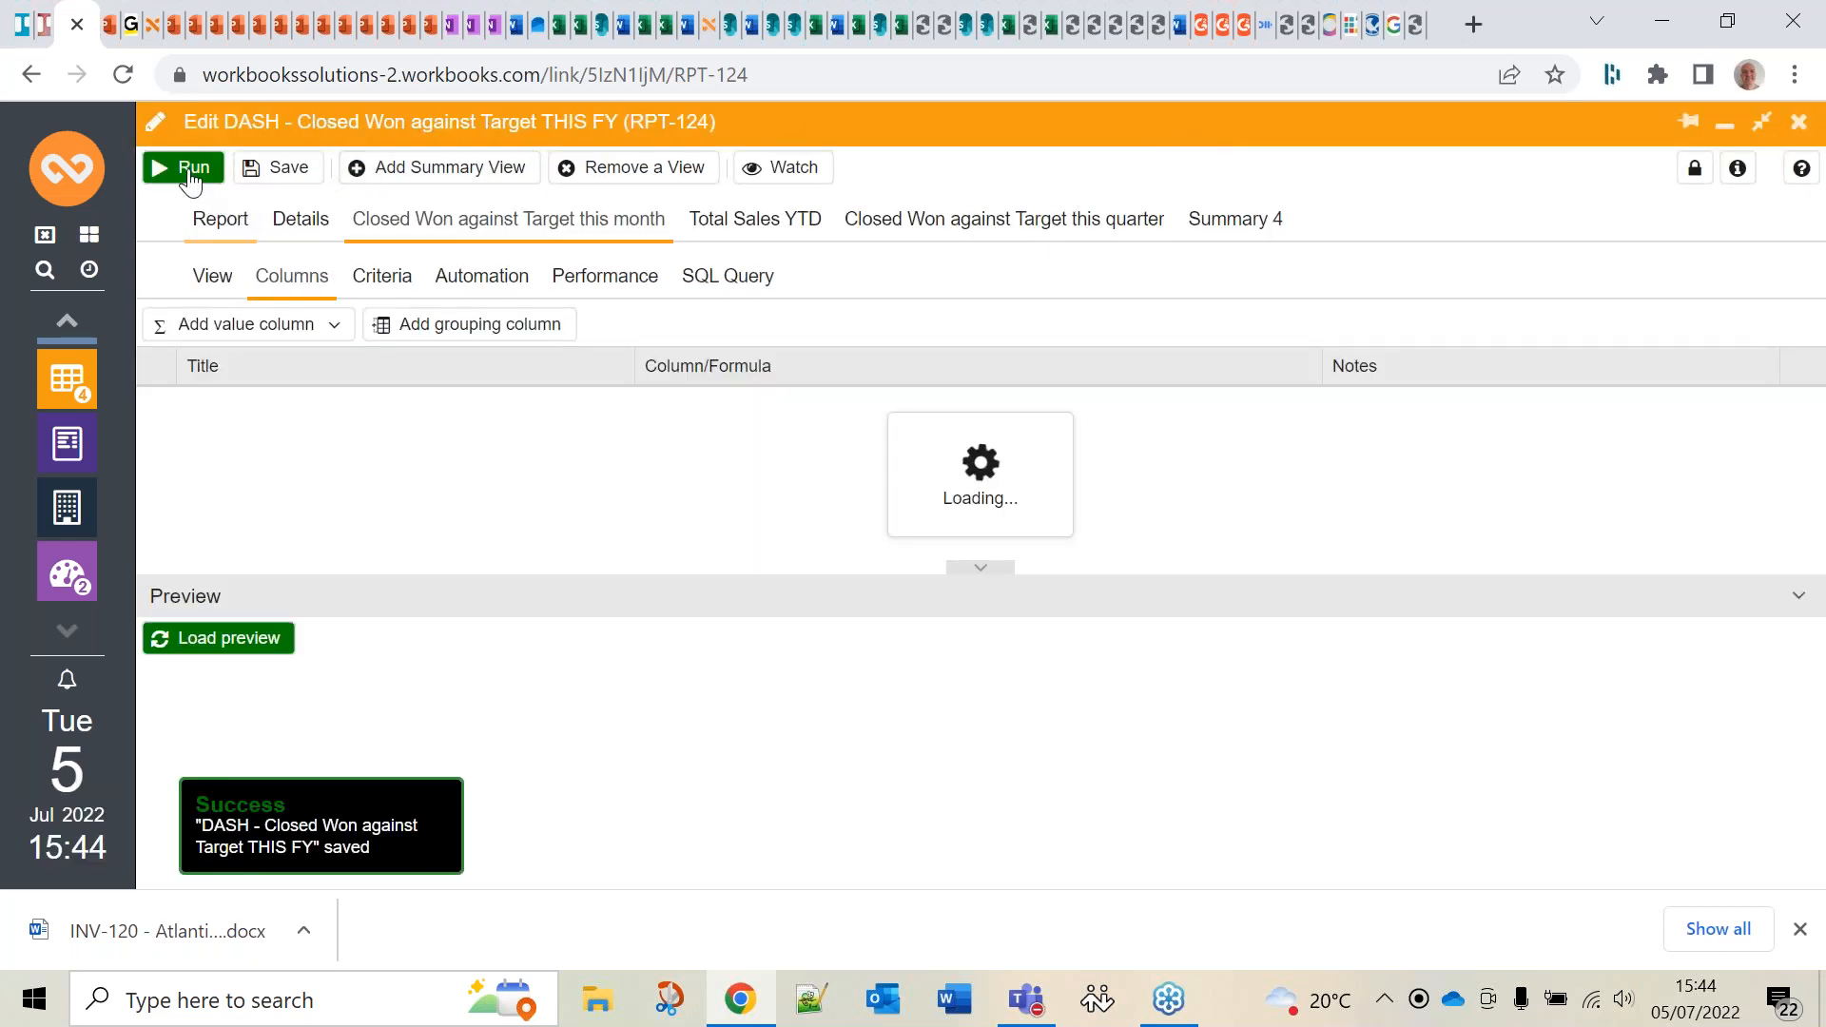
click(190, 172)
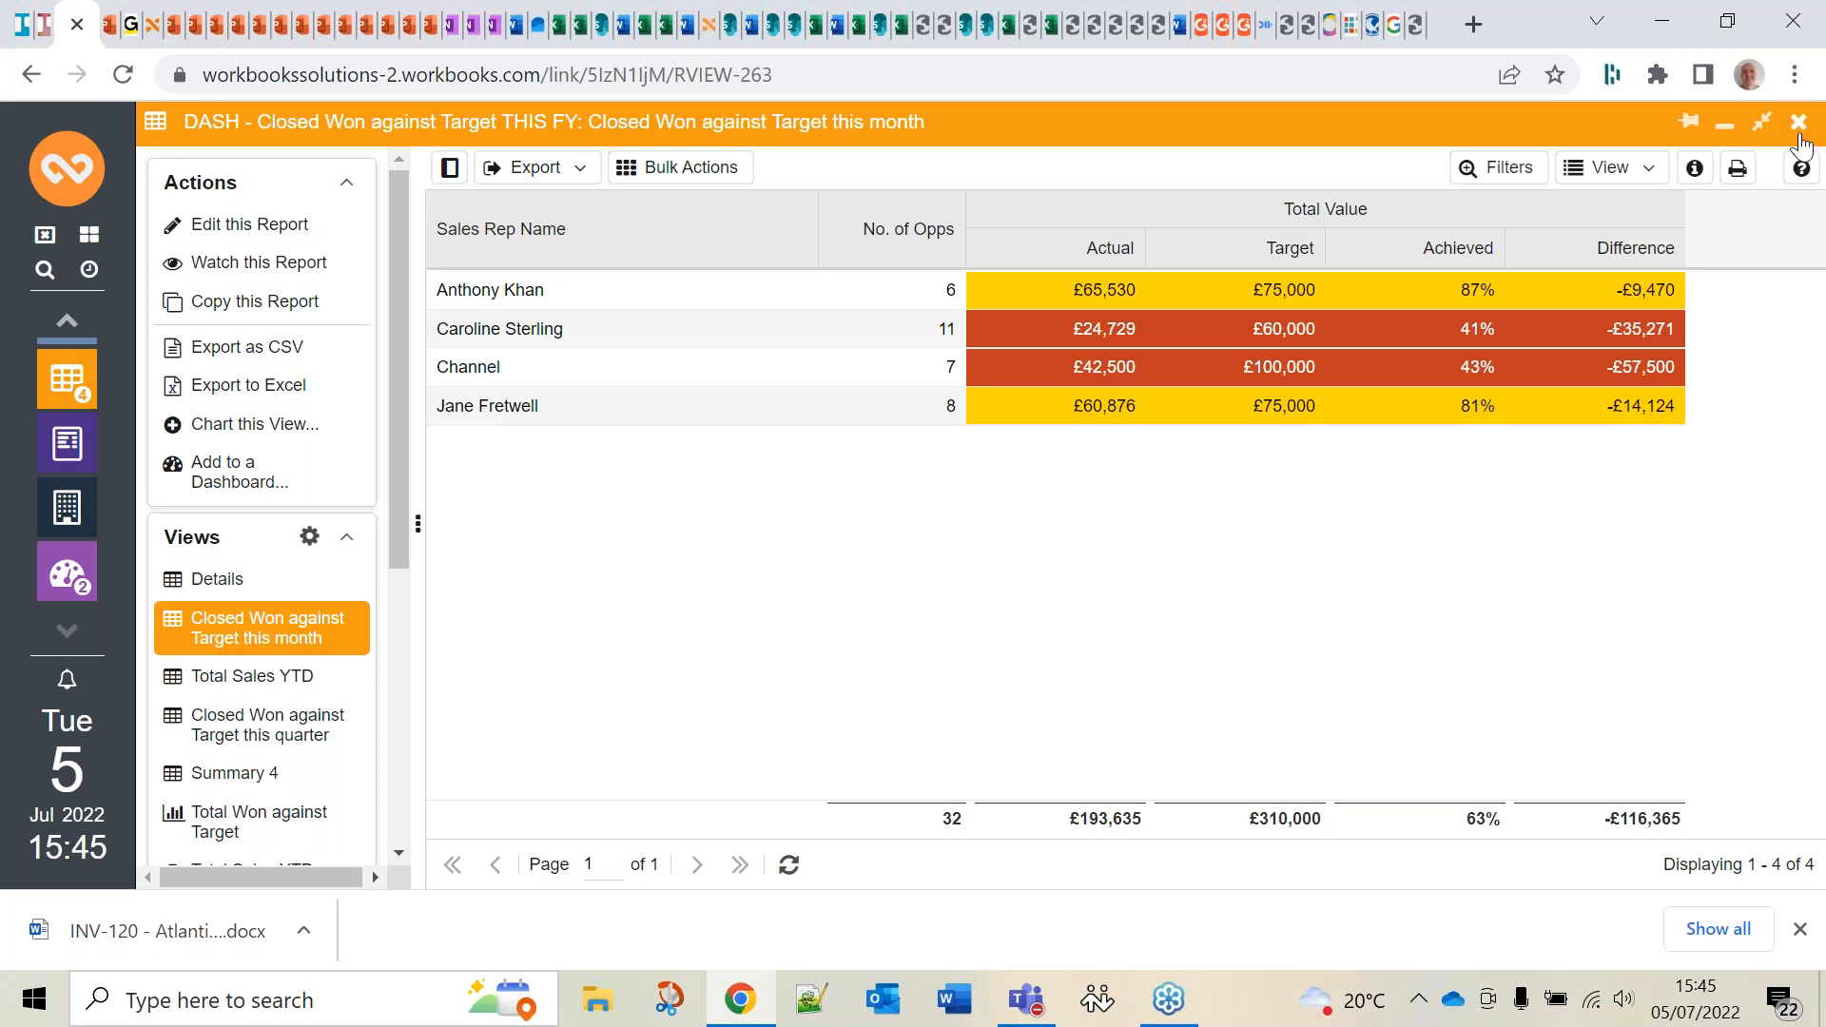
key(alt+Tab)
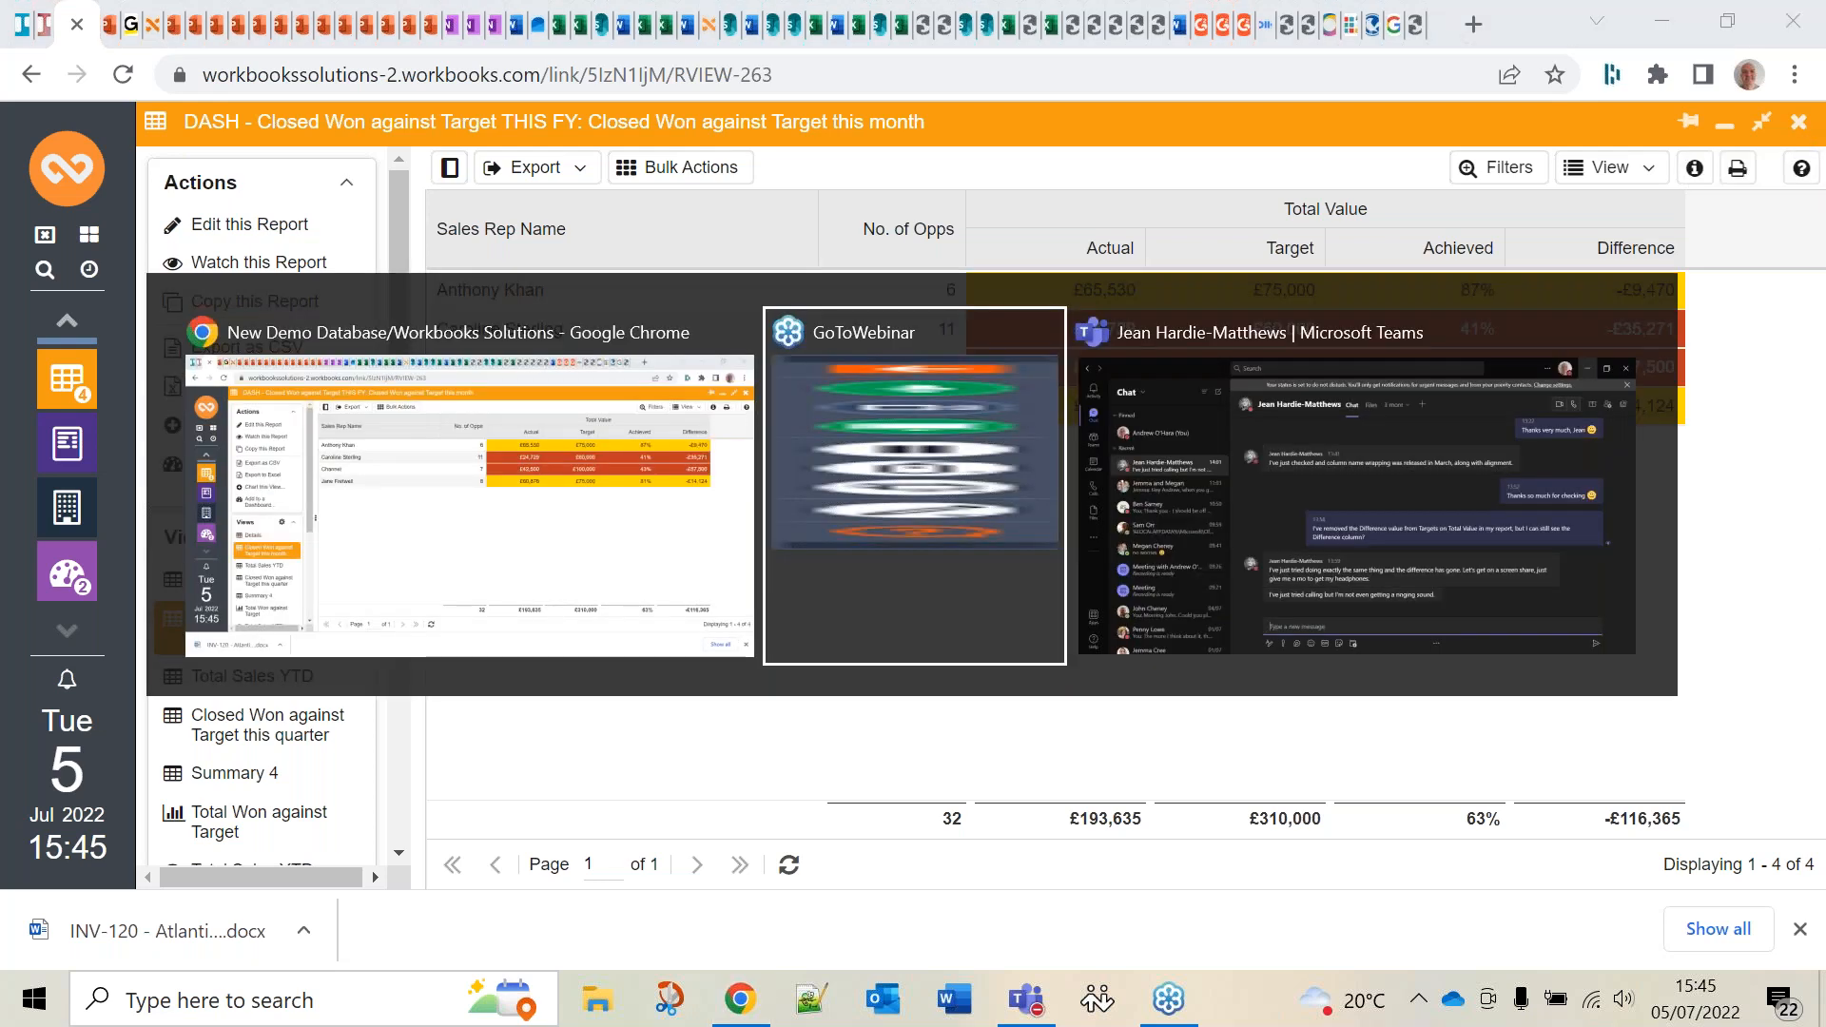
key(alt+Tab)
key(alt+Tab)
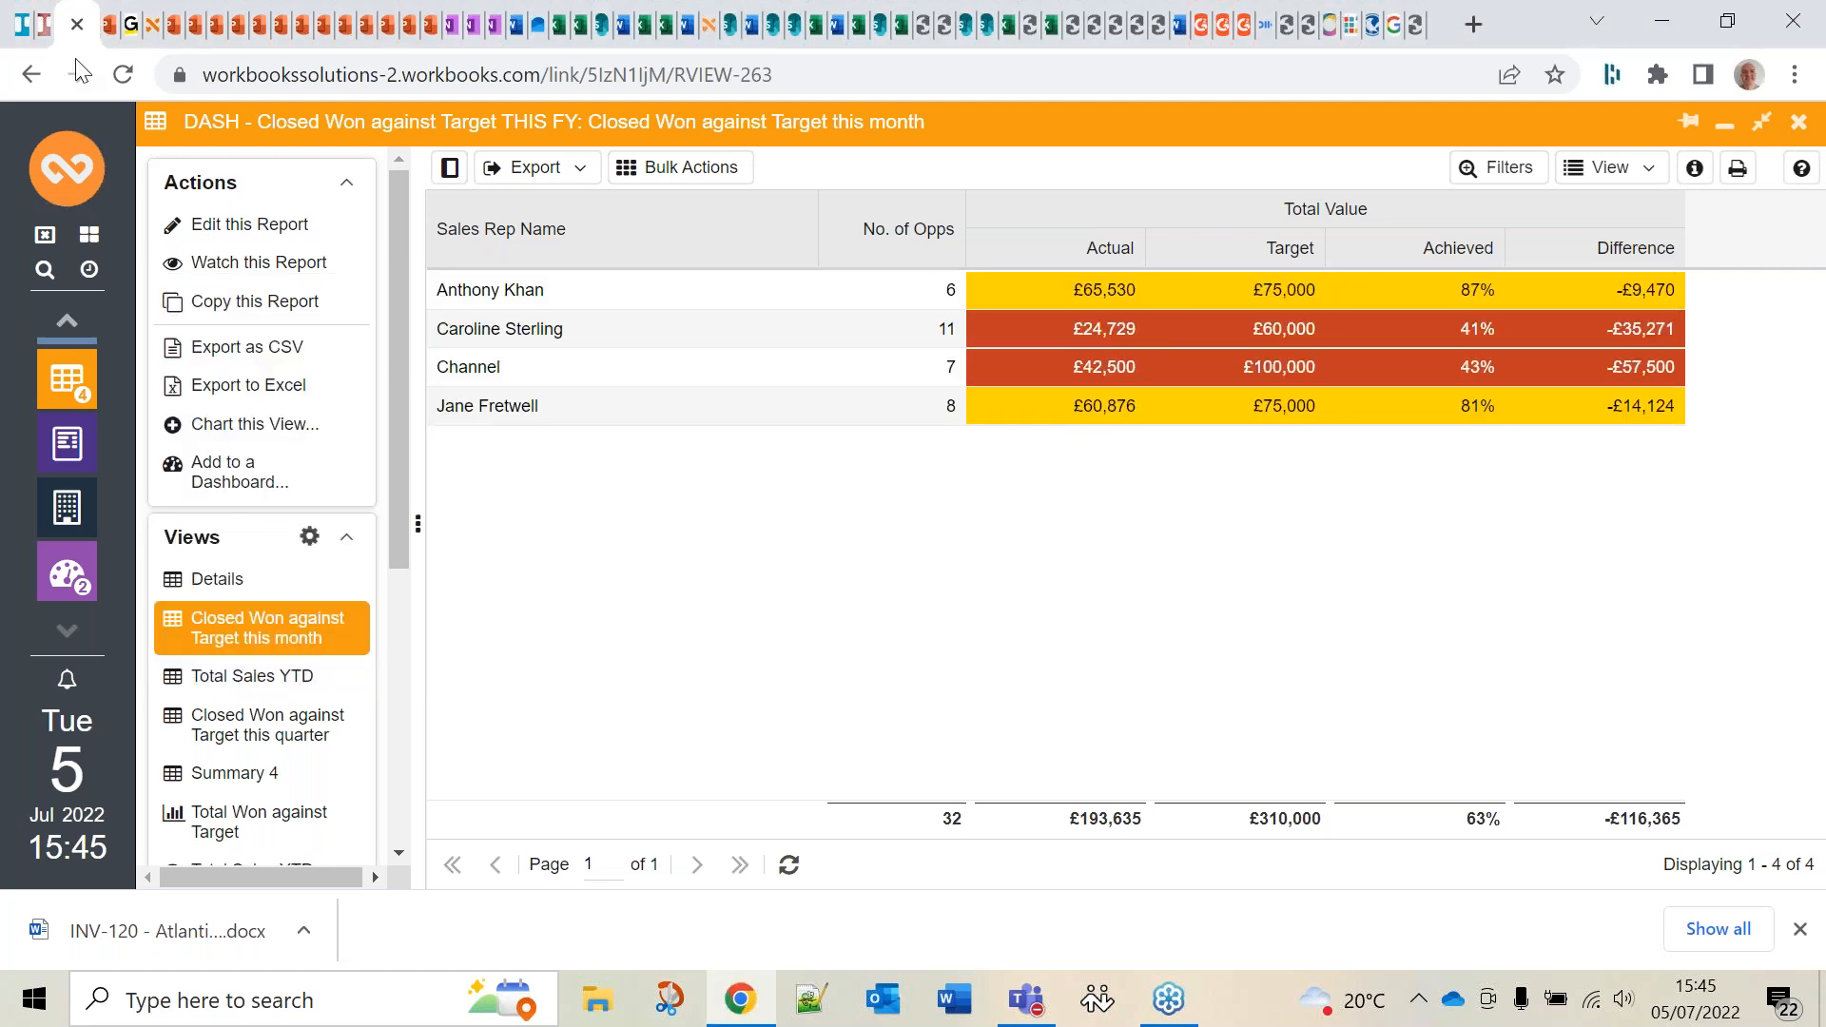
Switch to the 6.9 Webinar presentation in PowerPoint and start its slide show from the current Reporting slide
click(111, 31)
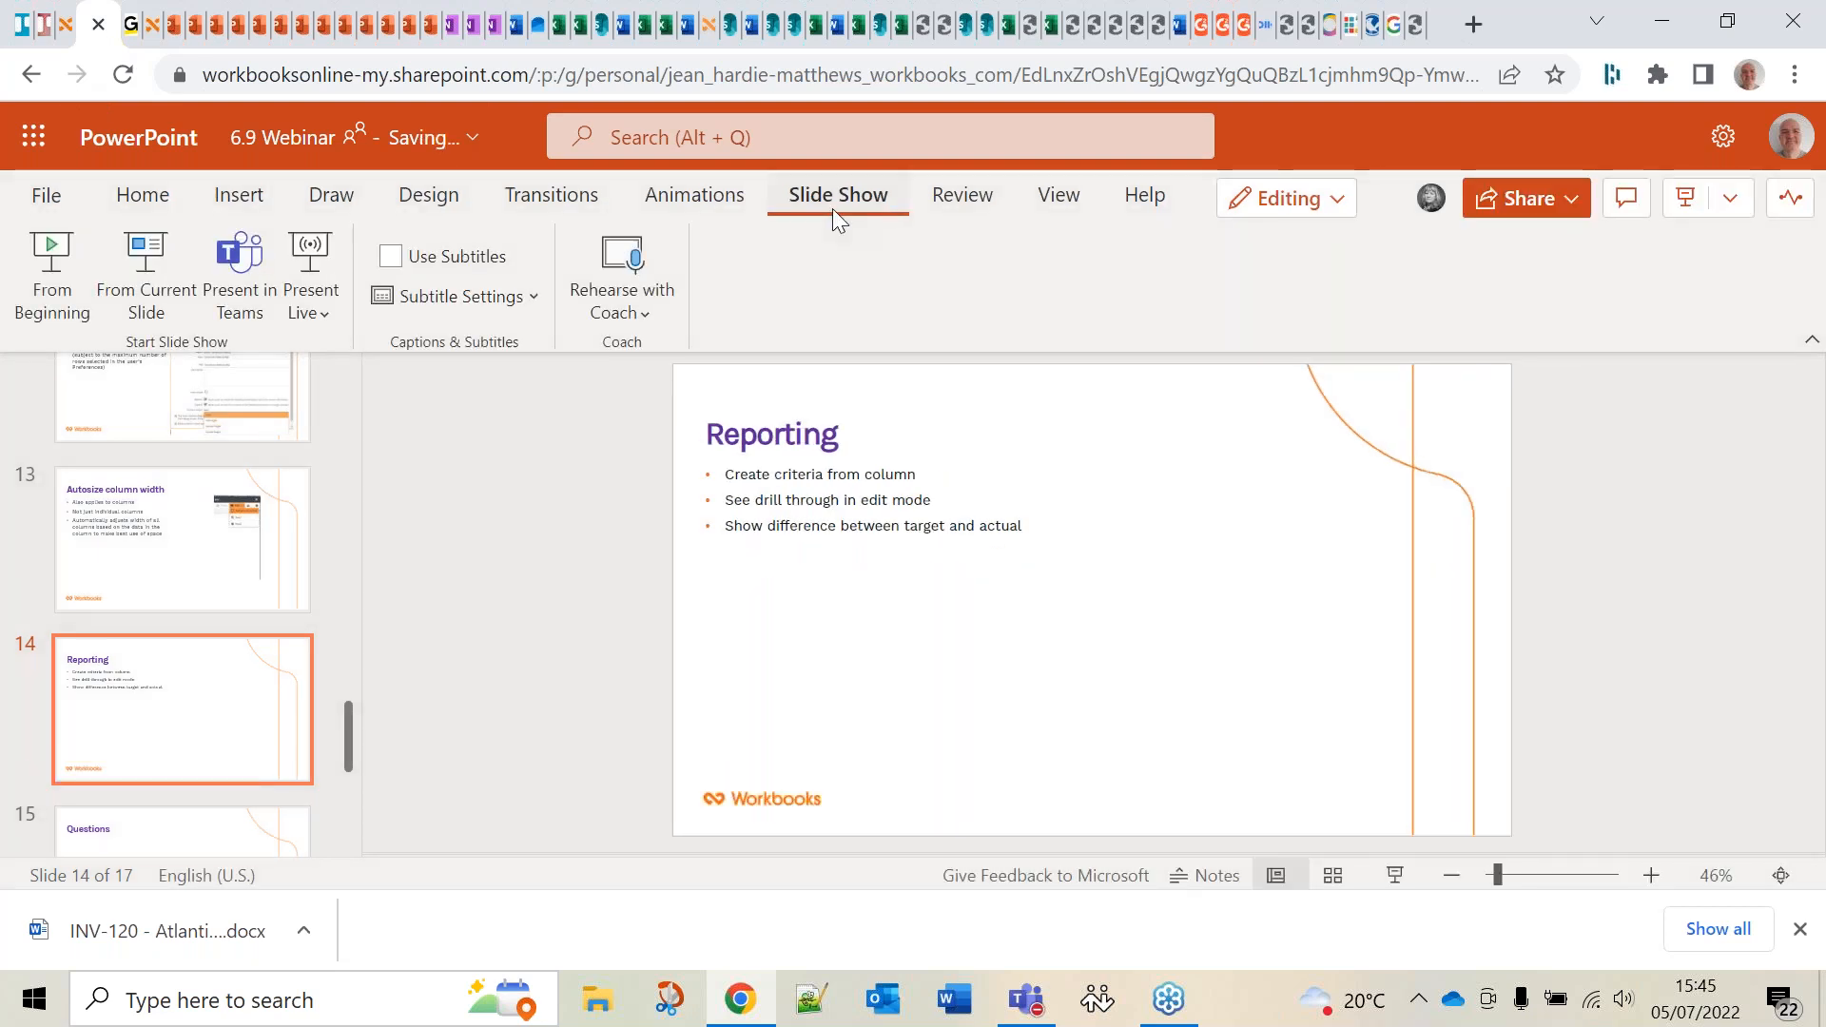
click(144, 312)
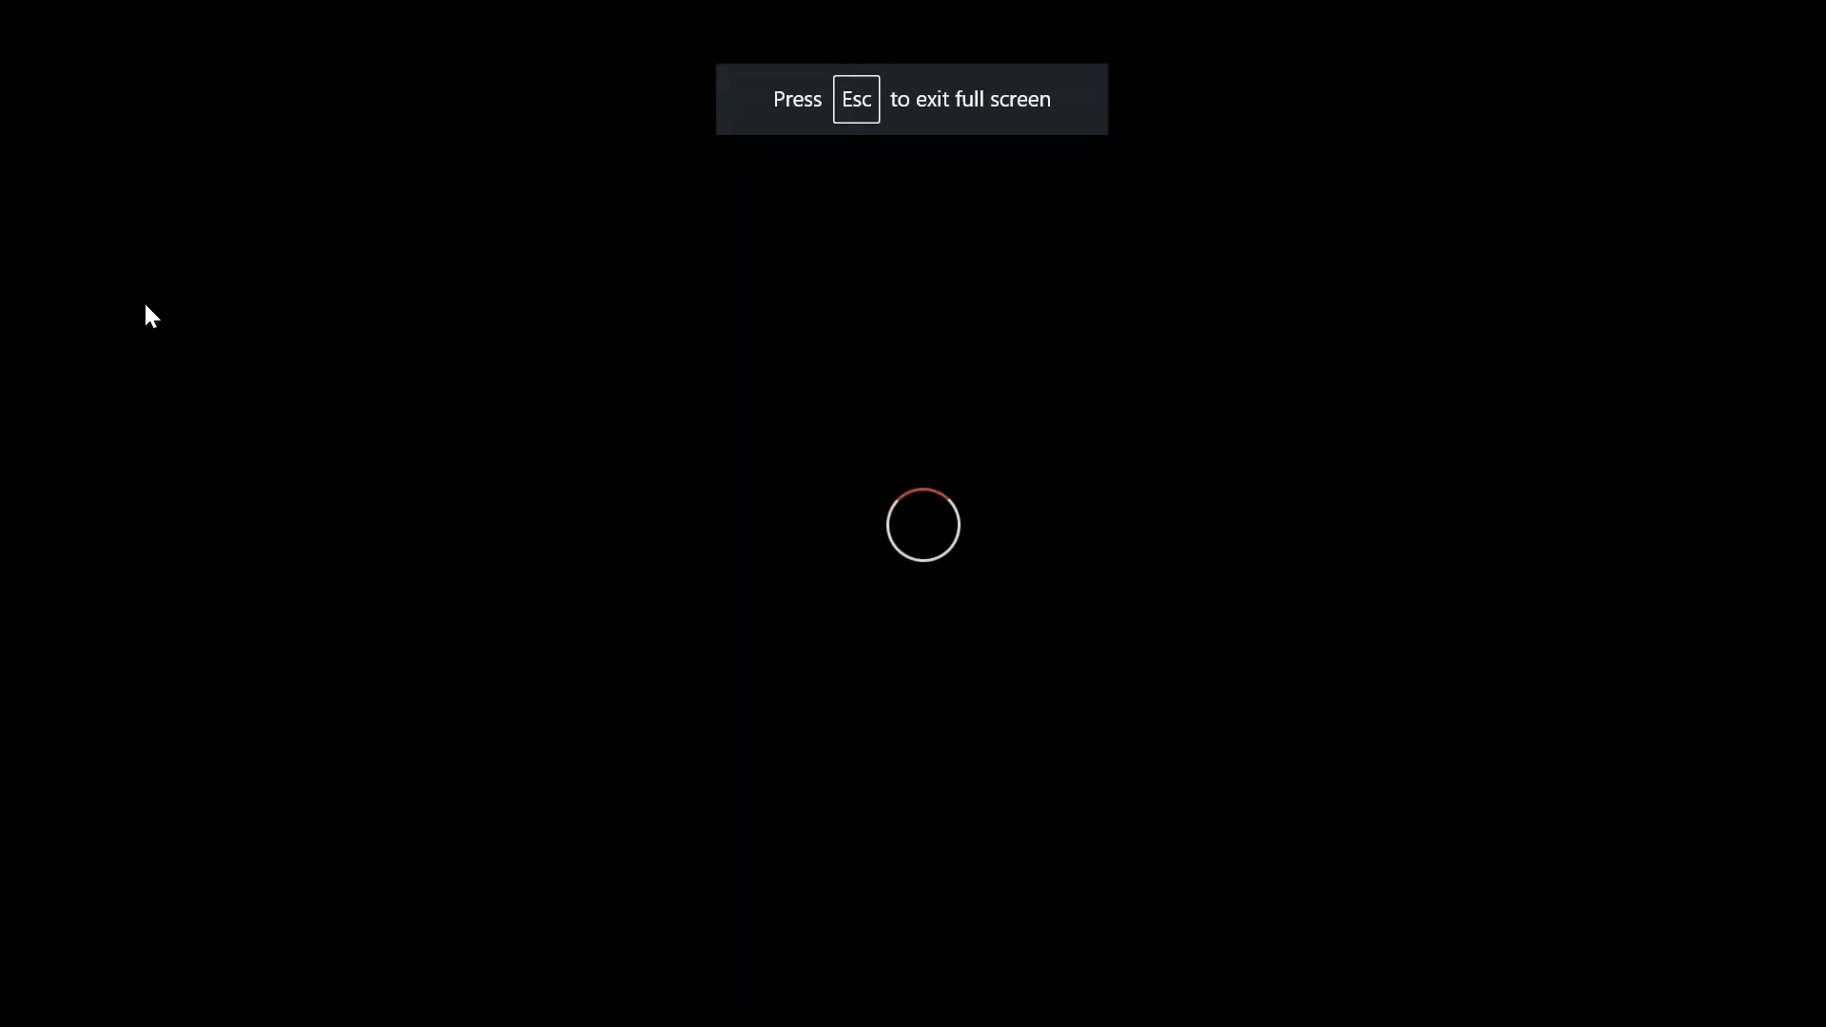